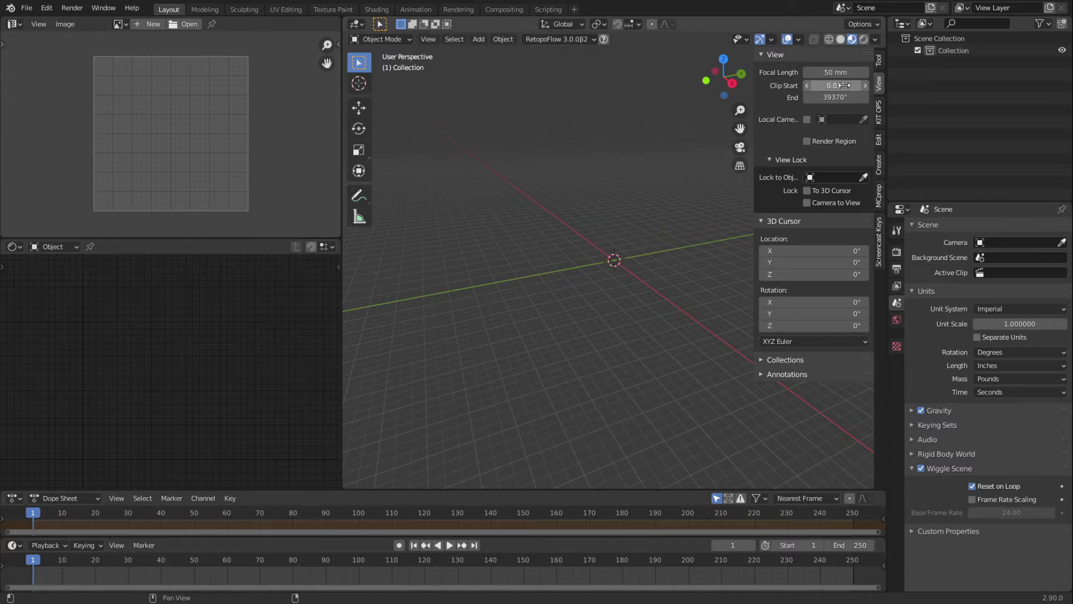
- Add a UV sphere mesh at the origin and set its radius to 4 inches
key("n")
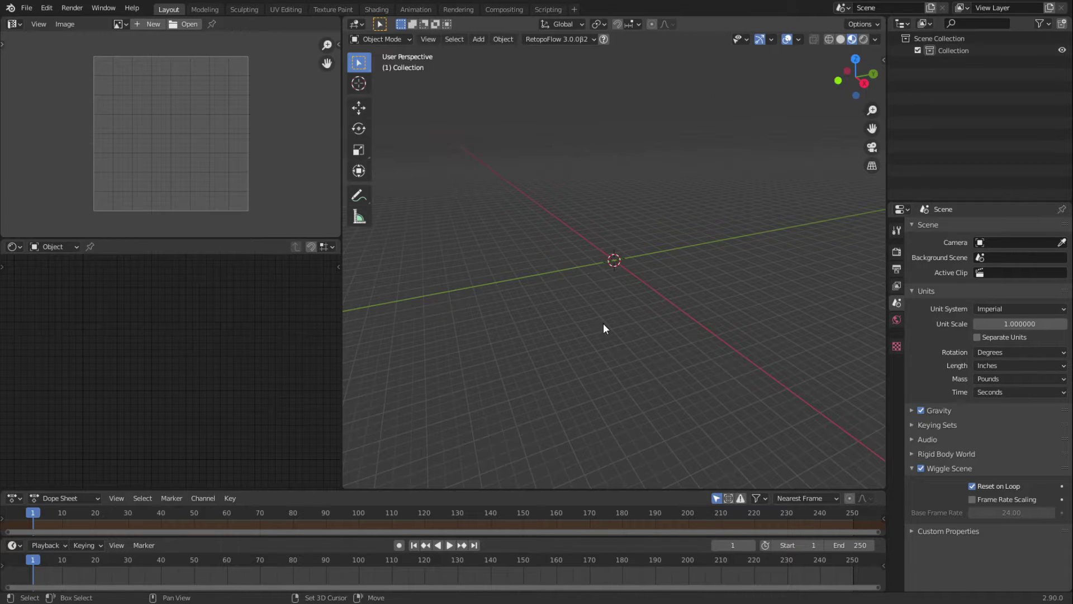
key("shift+a")
mouse_move(604, 325)
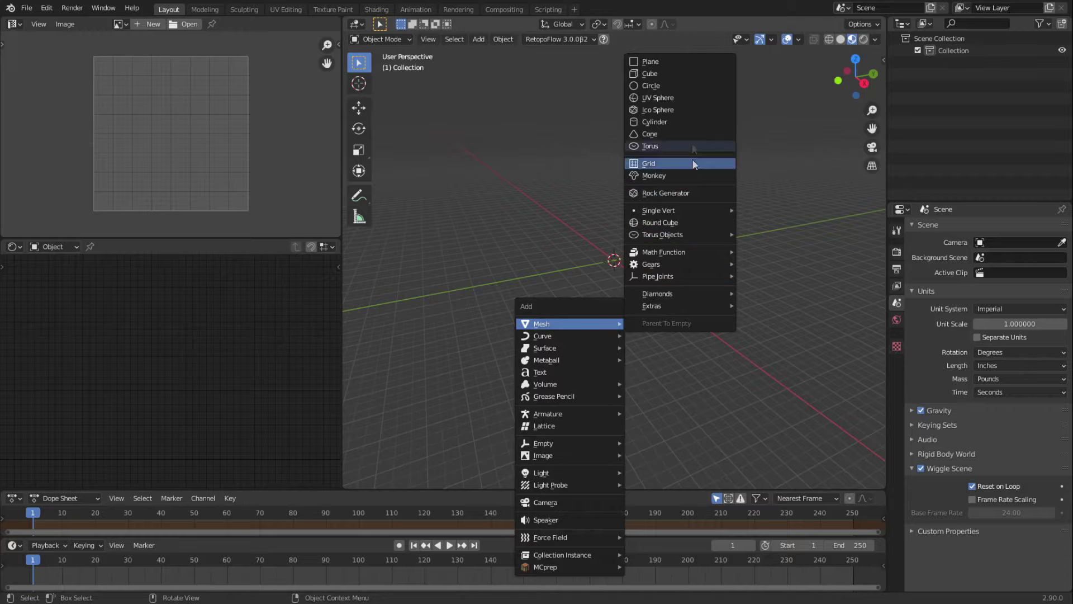
left_click(671, 98)
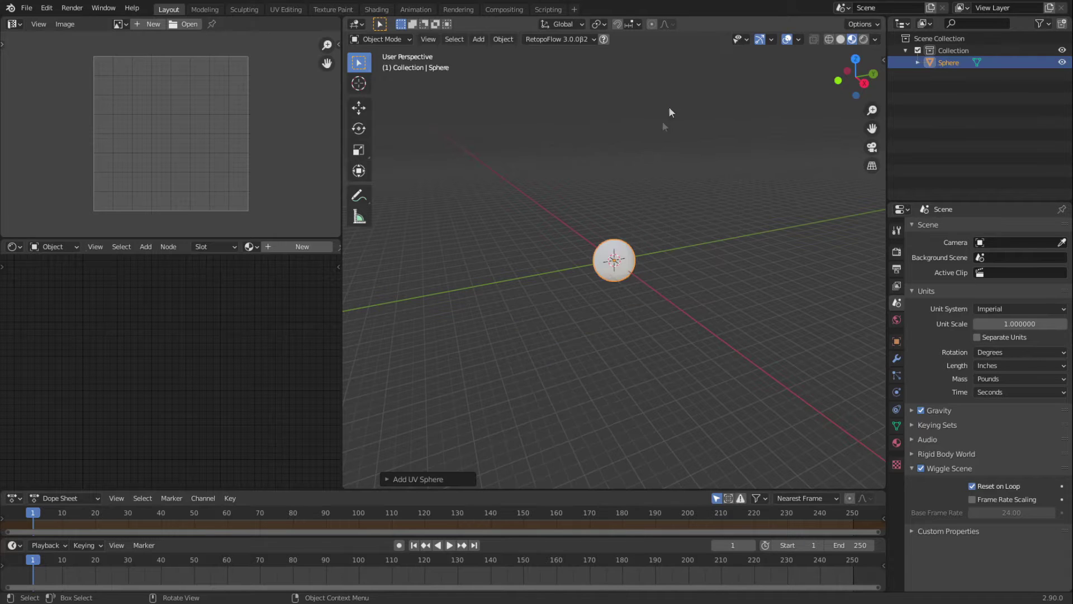
left_click(387, 478)
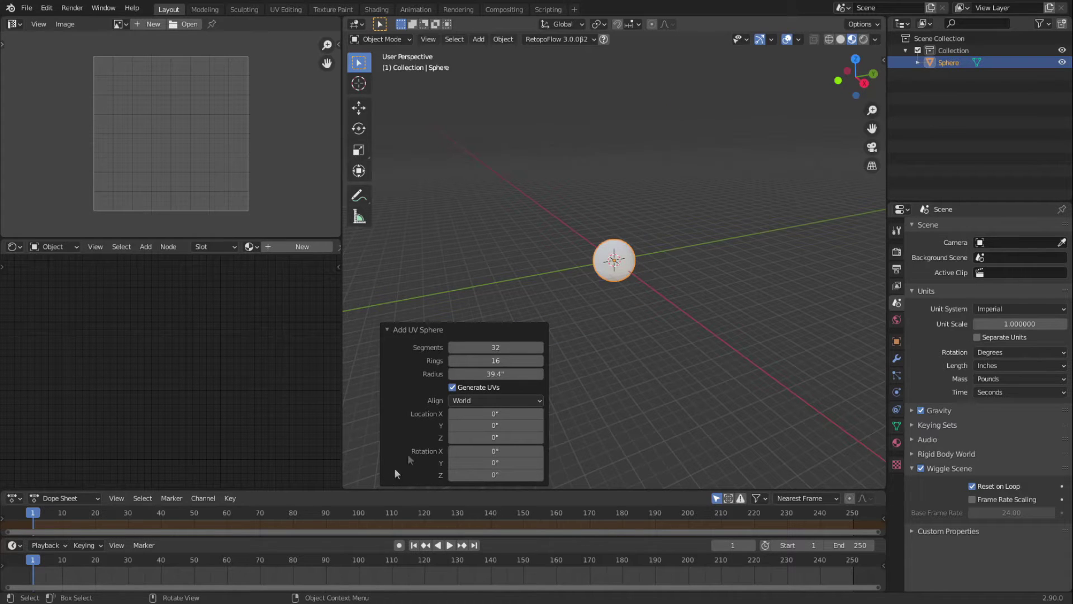
left_click(520, 376)
type("4")
key("Return")
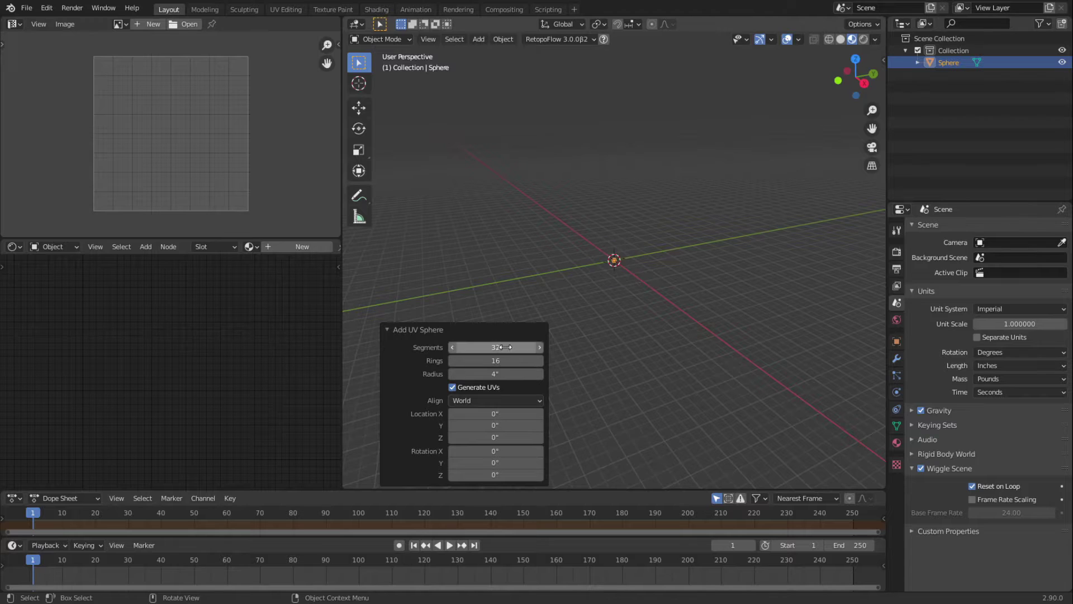
- Add a Subdivision Surface modifier to the sphere with a viewport level of 2
left_click(896, 358)
left_click(950, 228)
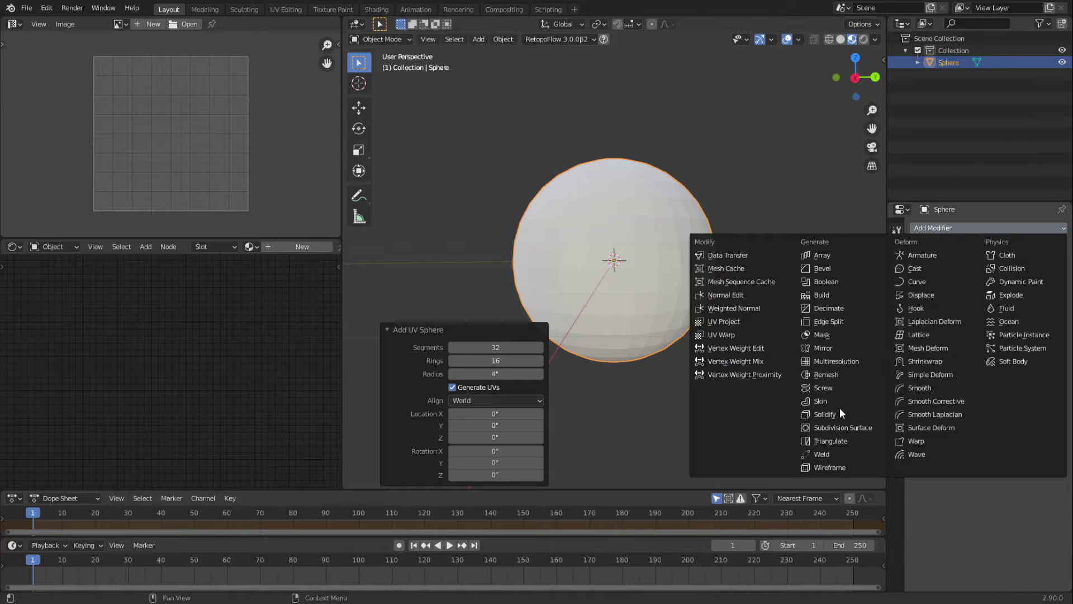
left_click(839, 428)
left_click(1043, 279)
left_click(747, 400)
key("Tab")
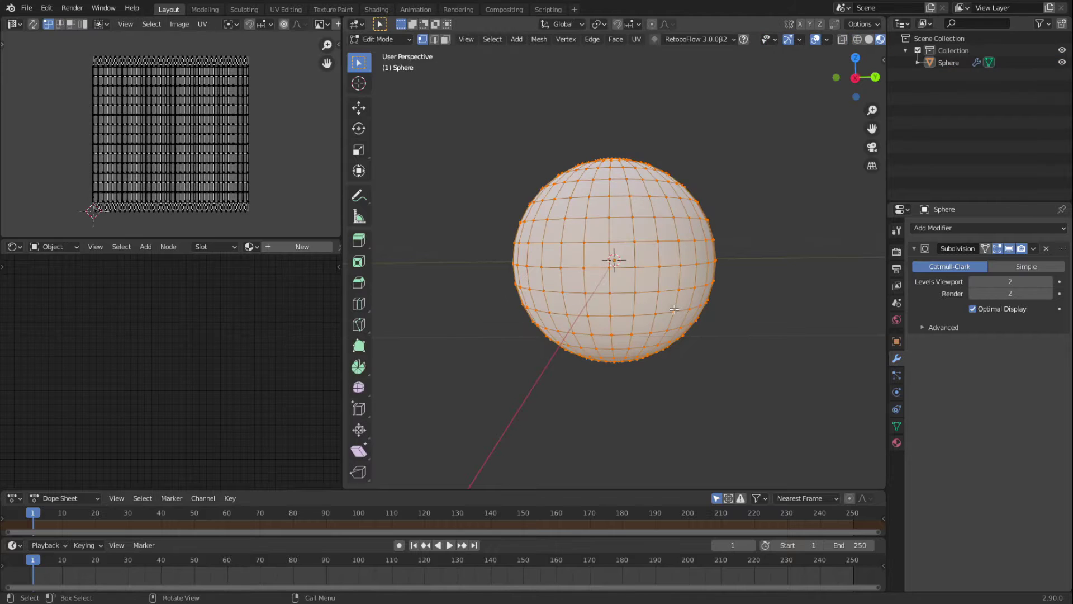
key("Tab")
left_click(636, 358)
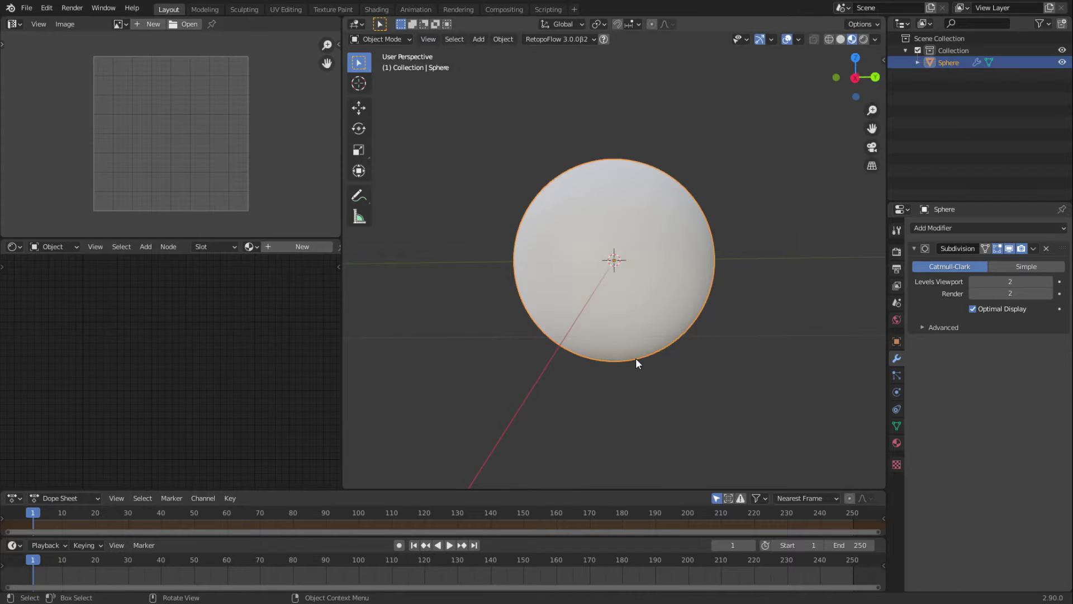
- Edit the sphere's mesh and delete the pole vertex at its top
key("KP_1")
key("Tab")
middle_click_drag(614, 310, 661, 263)
scroll(661, 263, "up", 2)
middle_click_drag(687, 193, 669, 224)
key("alt+a")
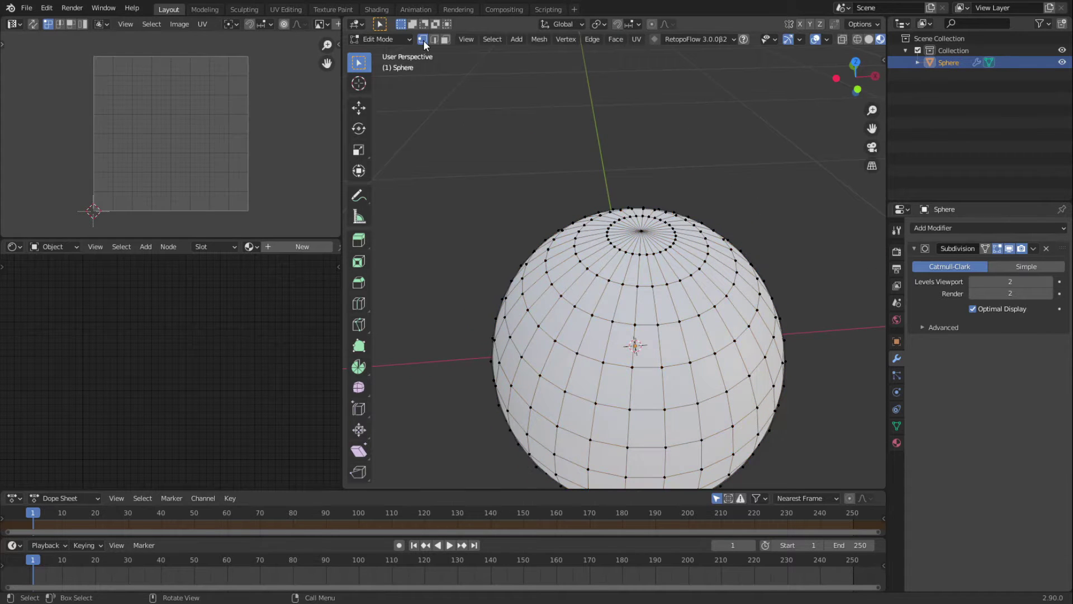
left_click(641, 232)
key("x")
left_click(636, 243)
- Delete the three uppermost rings of faces around the sphere's opening
key("2")
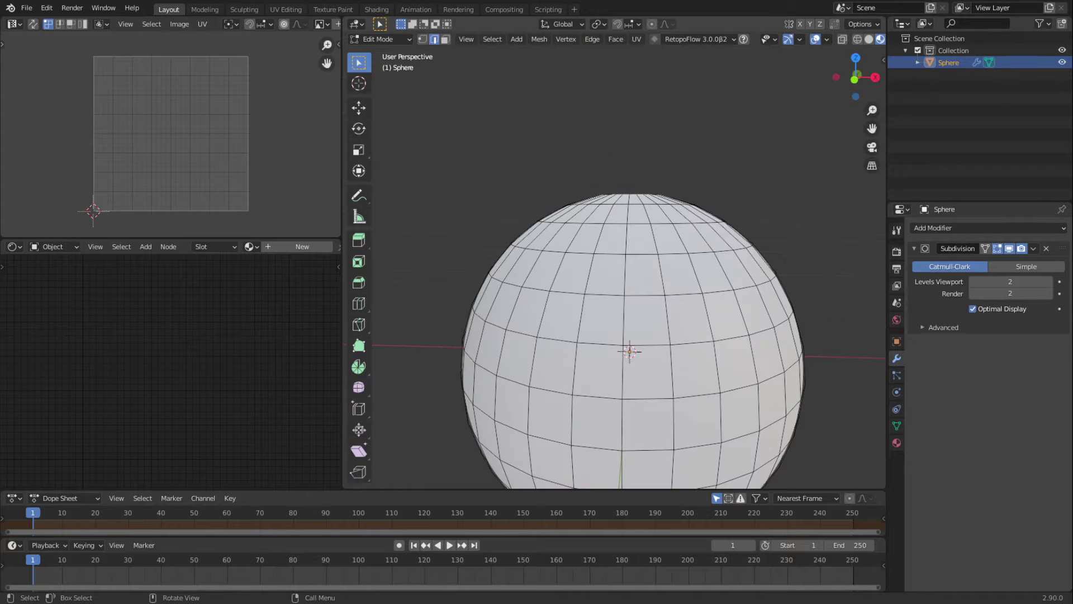
key("3")
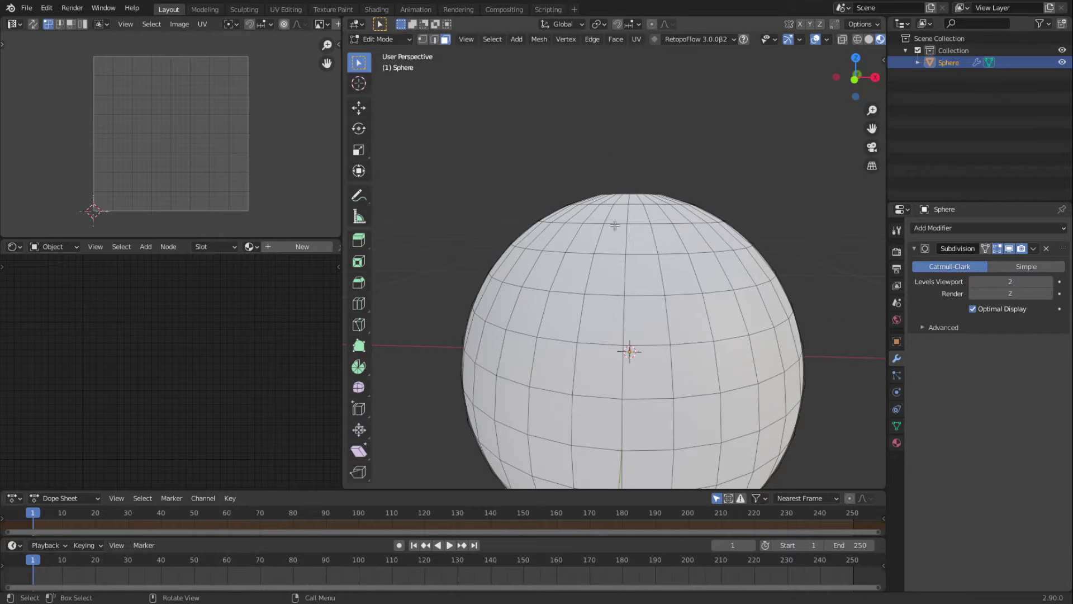
left_click(632, 202, "alt")
left_click(630, 215, "alt+shift")
left_click(635, 229, "alt+shift")
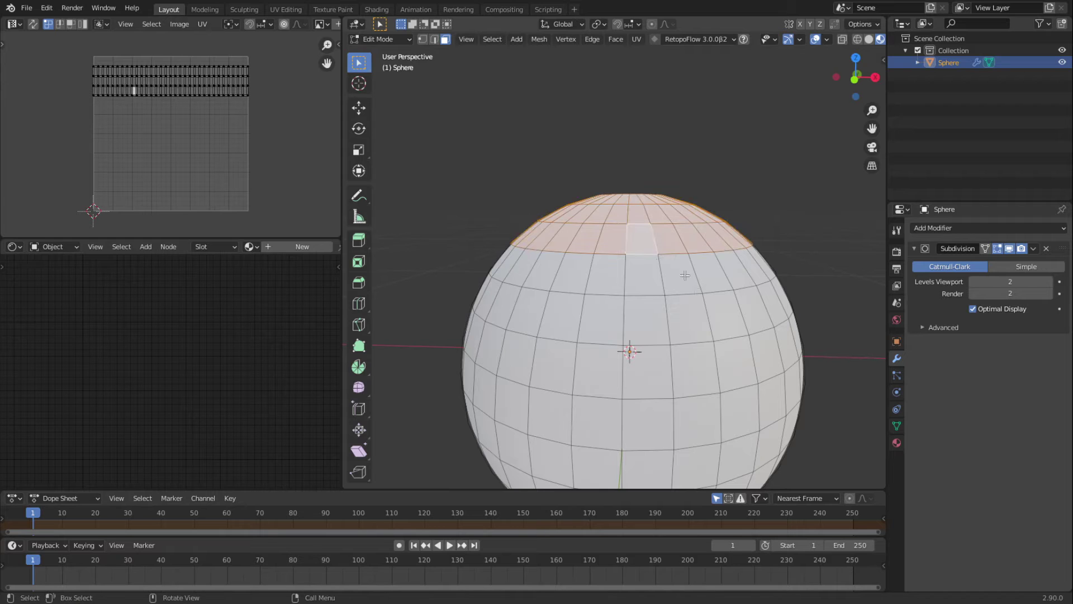
scroll(694, 324, "down", 1)
key("x")
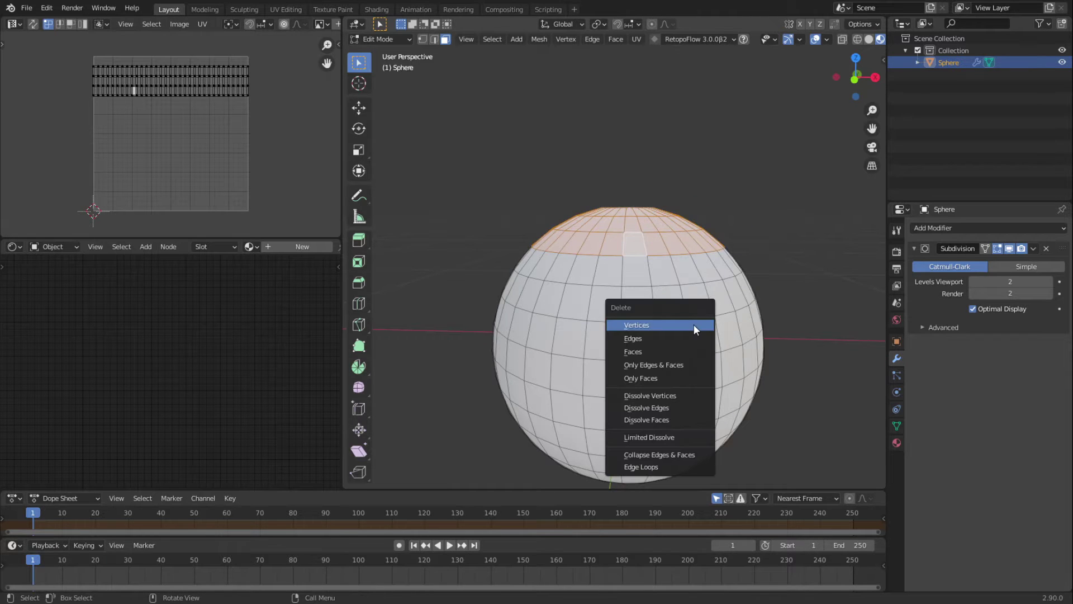
left_click(678, 338)
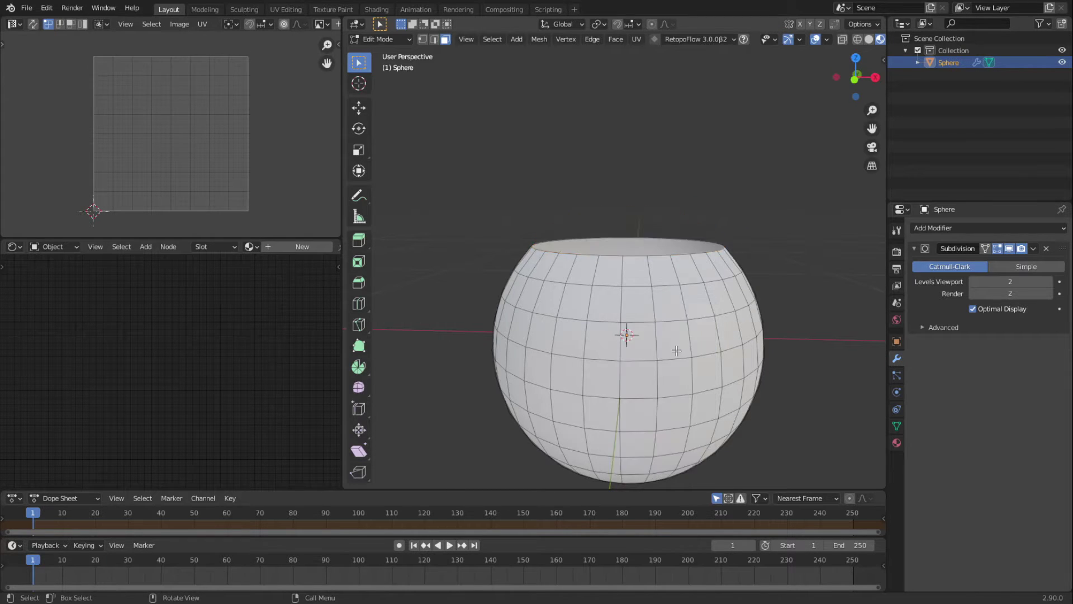
- Delete one more ring of faces at the opening, working in the front view
key("KP_1")
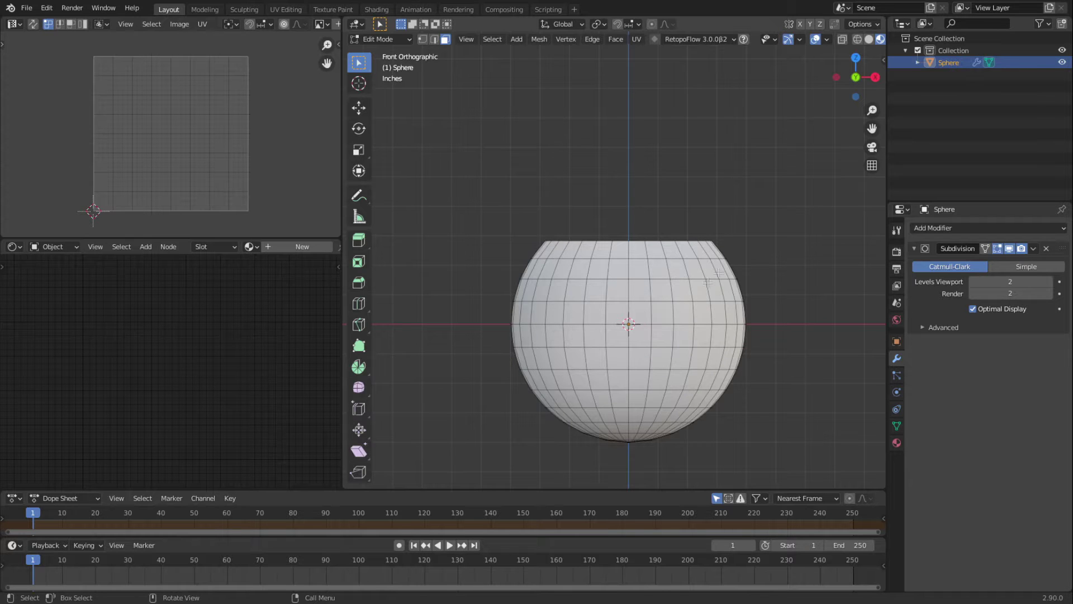
left_click(689, 250, "alt")
key("x")
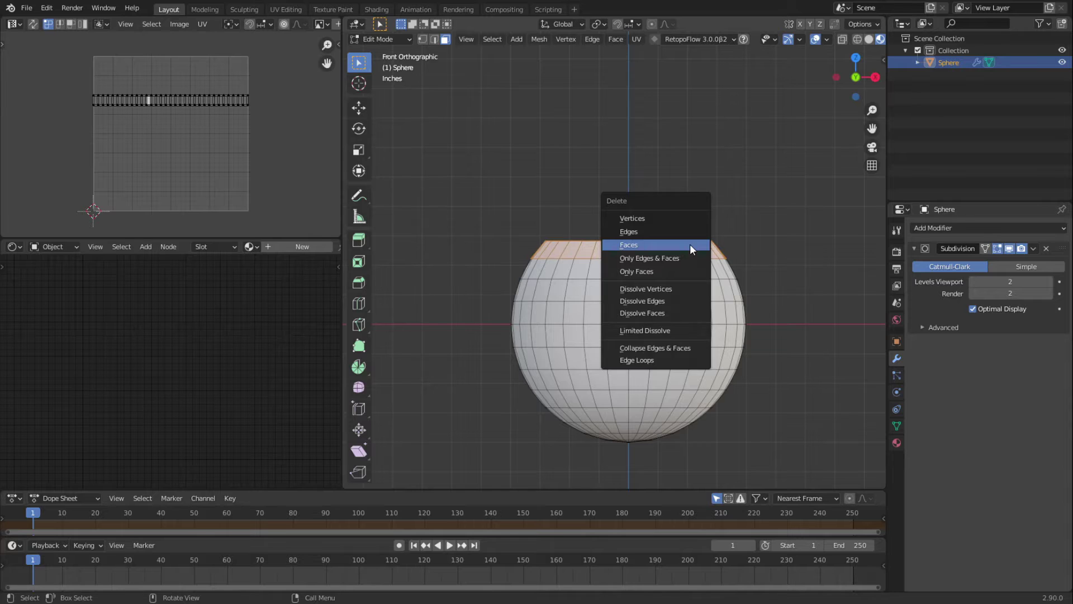
left_click(690, 244)
- Extrude the open rim's edge loop about 0.72 inches upward and scale it to about 0.856
key("2")
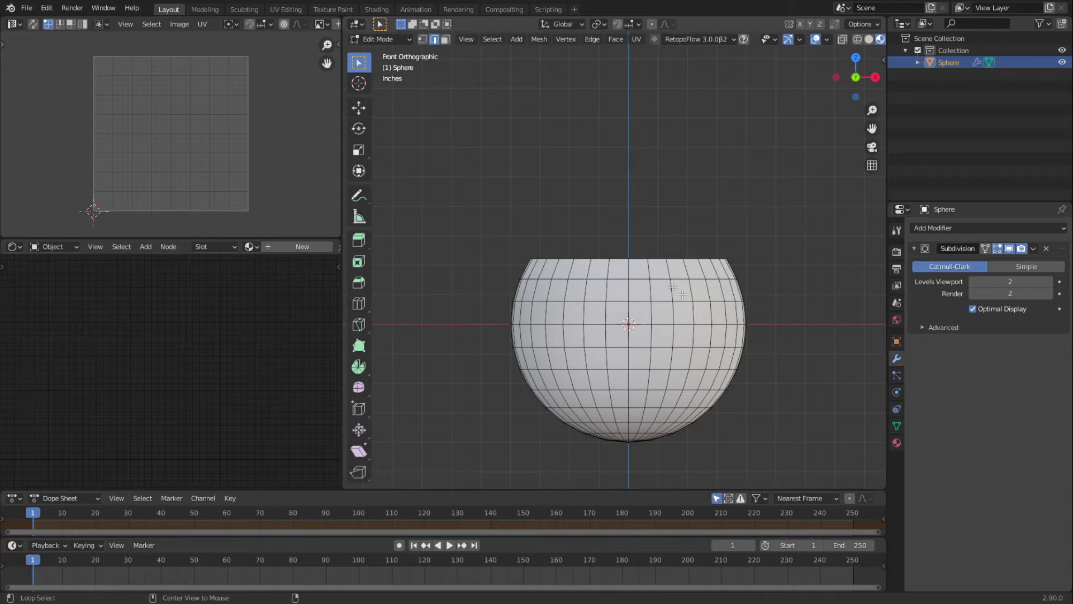
left_click(646, 256, "alt")
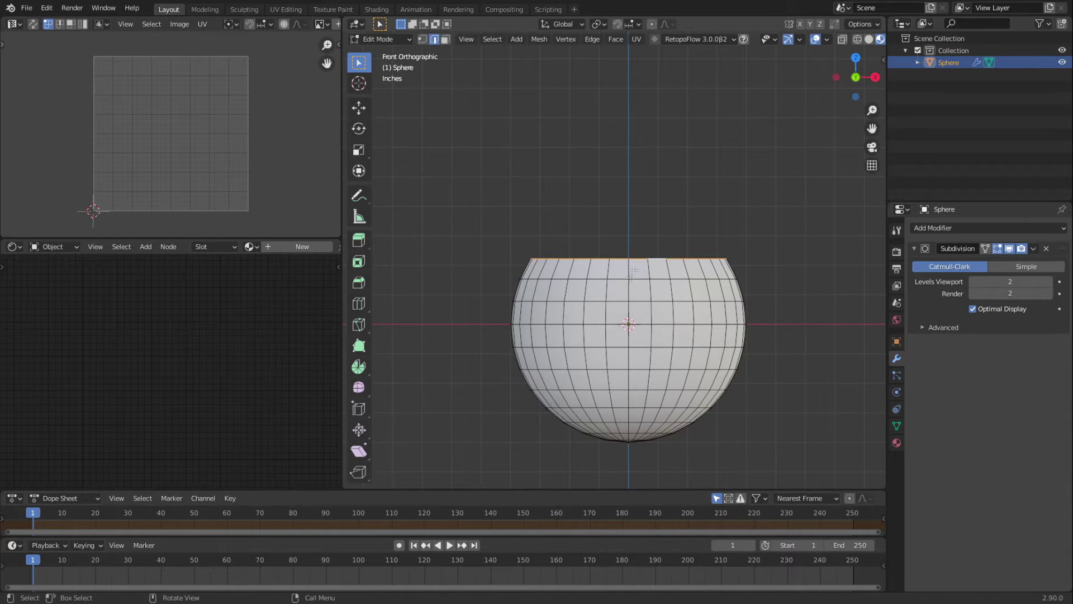
key("e")
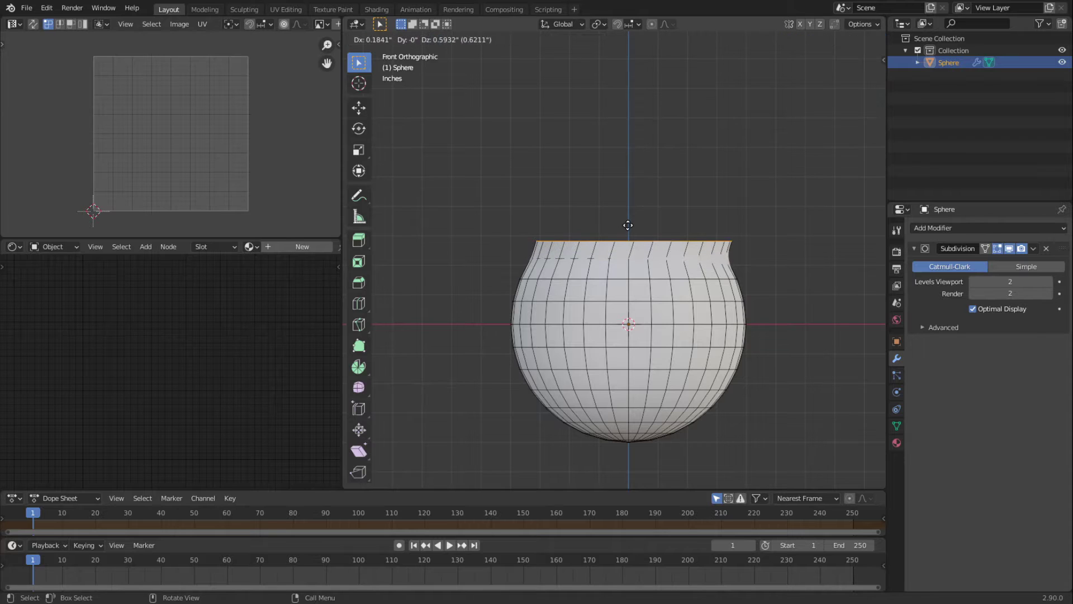
left_click(627, 221)
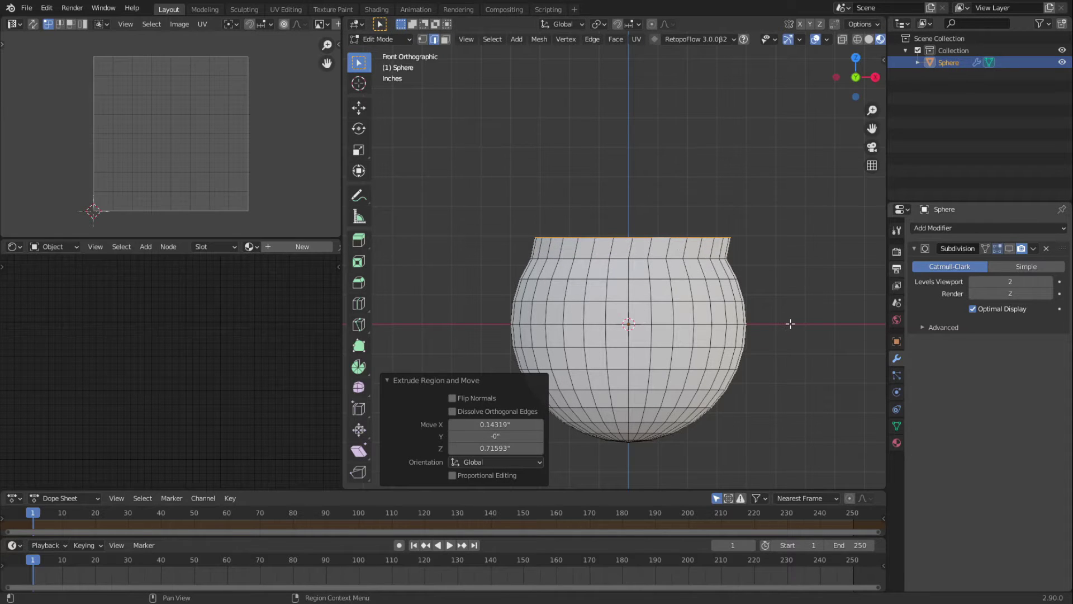
key("s")
left_click(768, 315)
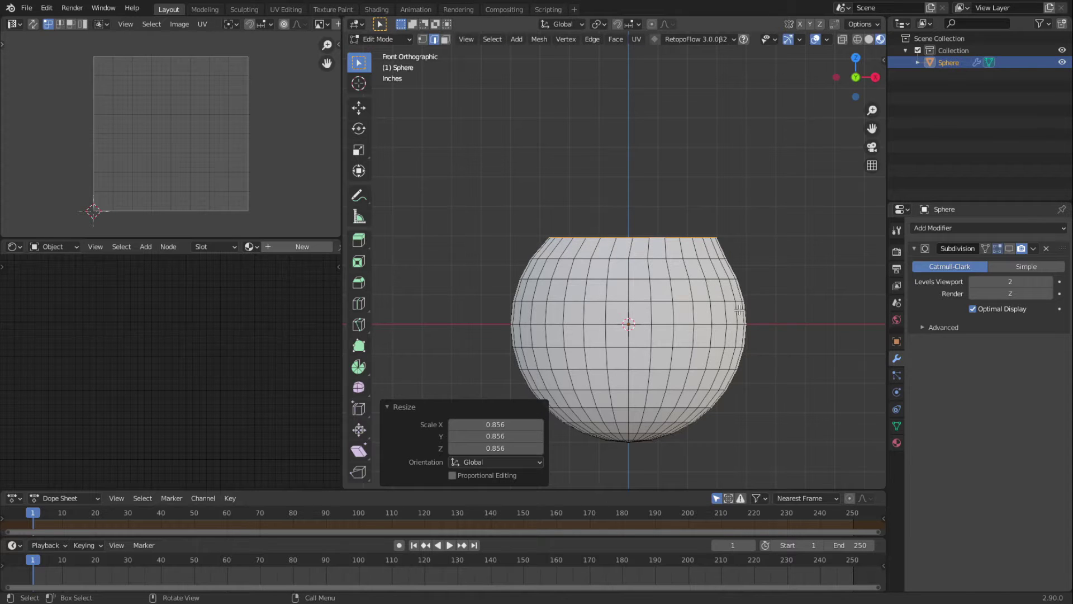
- Extrude the rim about 0.84 inches upward again, tilting the new edge loop to the right and scaling it to about 0.828
key("e")
left_click(731, 256)
key("r")
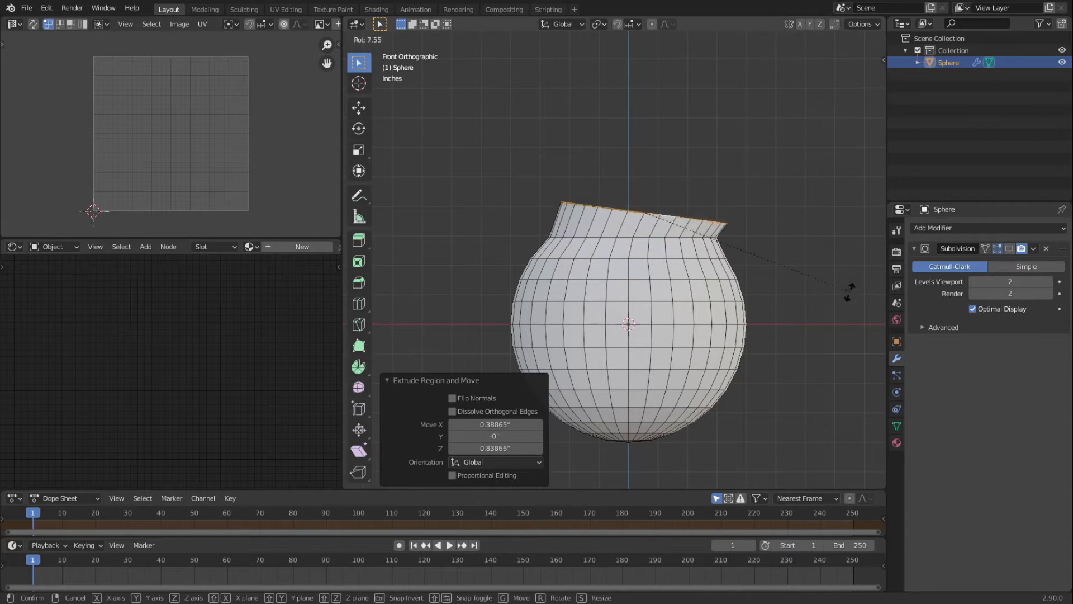
left_click(840, 305)
key("s")
left_click(809, 290)
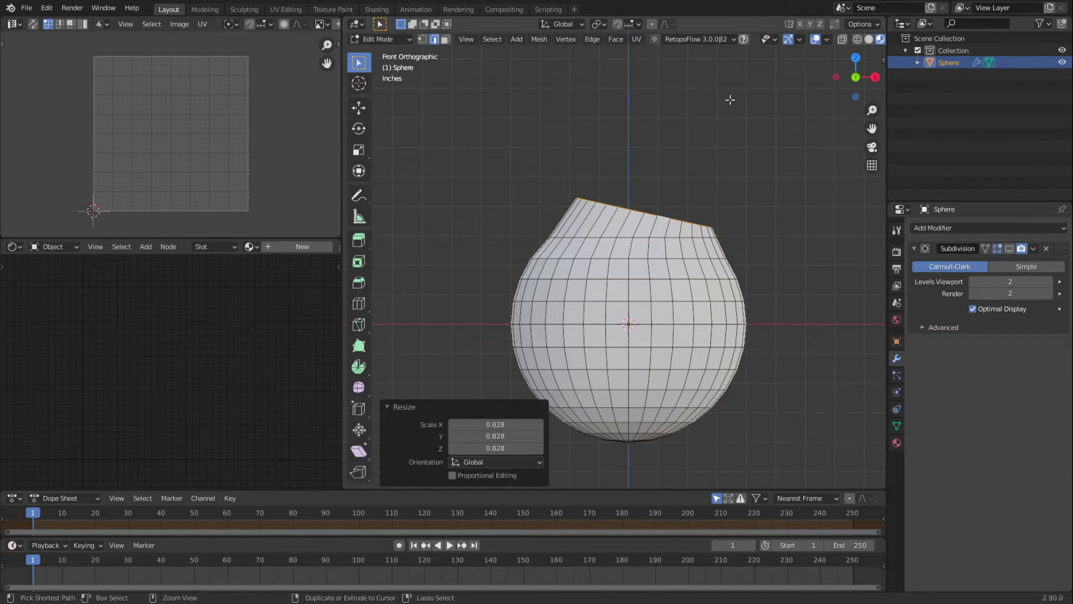
- Extend the neck with two freehand extrusions up and to the right, rotating the rim between them so the neck bends sideways
right_click(661, 187, "ctrl")
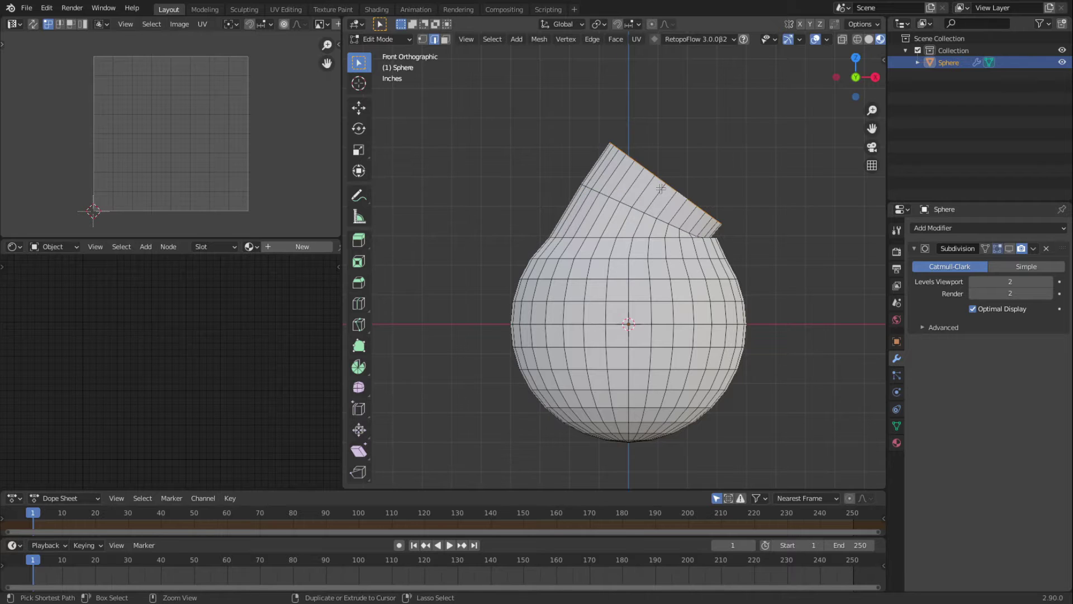
key("r")
left_click(727, 212)
right_click(722, 182, "ctrl")
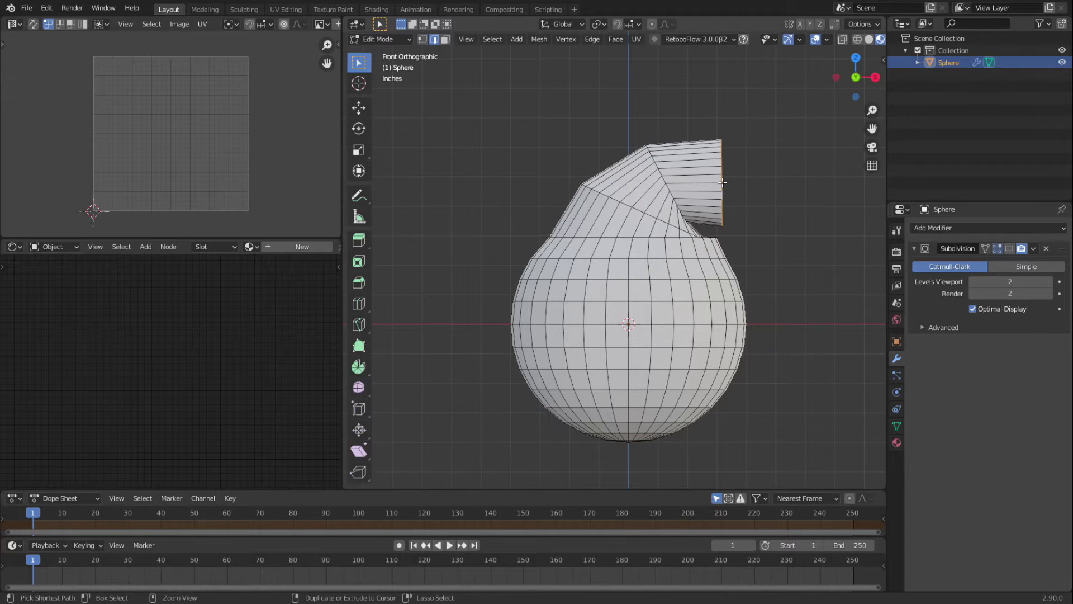
- Extrude the neck's end about 2.05 inches along X and -0.74 inches along Z, and rotate its rim about 18.5°
key("e")
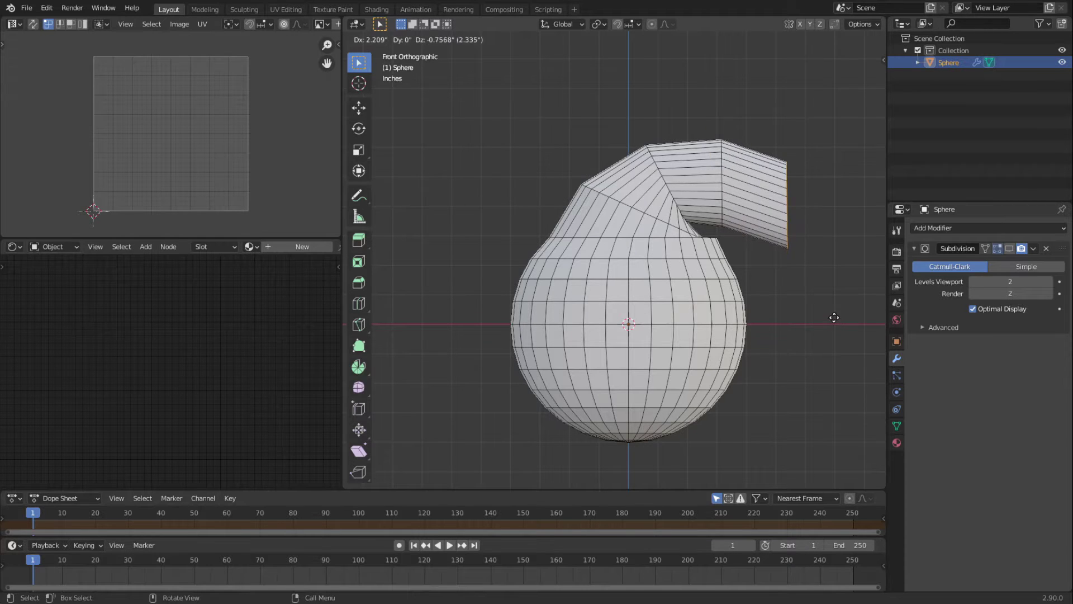
left_click(831, 318)
key("r")
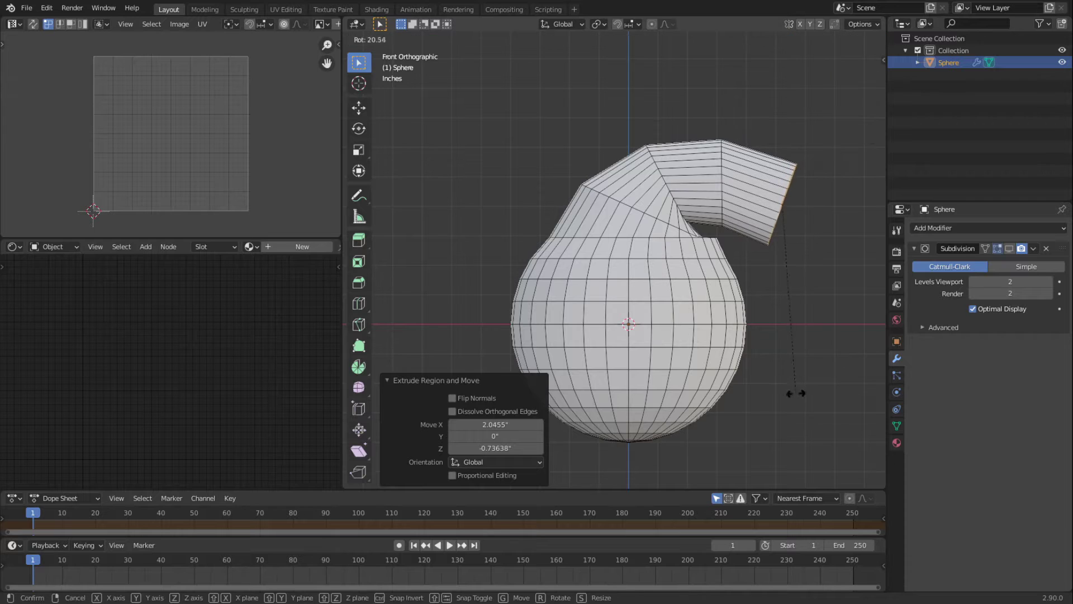
left_click(795, 393)
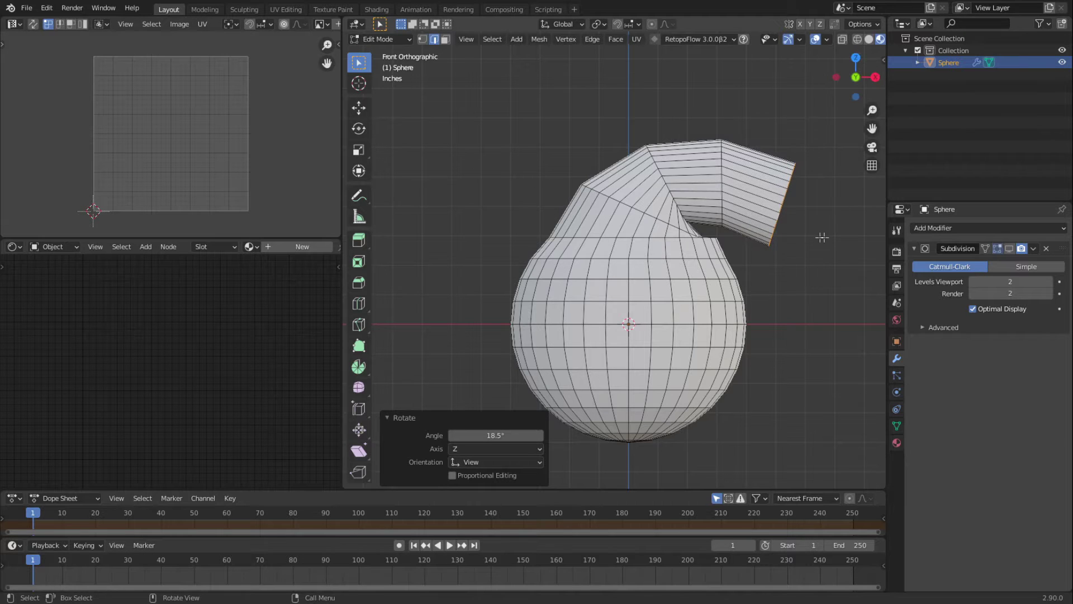
- Turn on the Screencast Keys display and hide the sidebar
key("n")
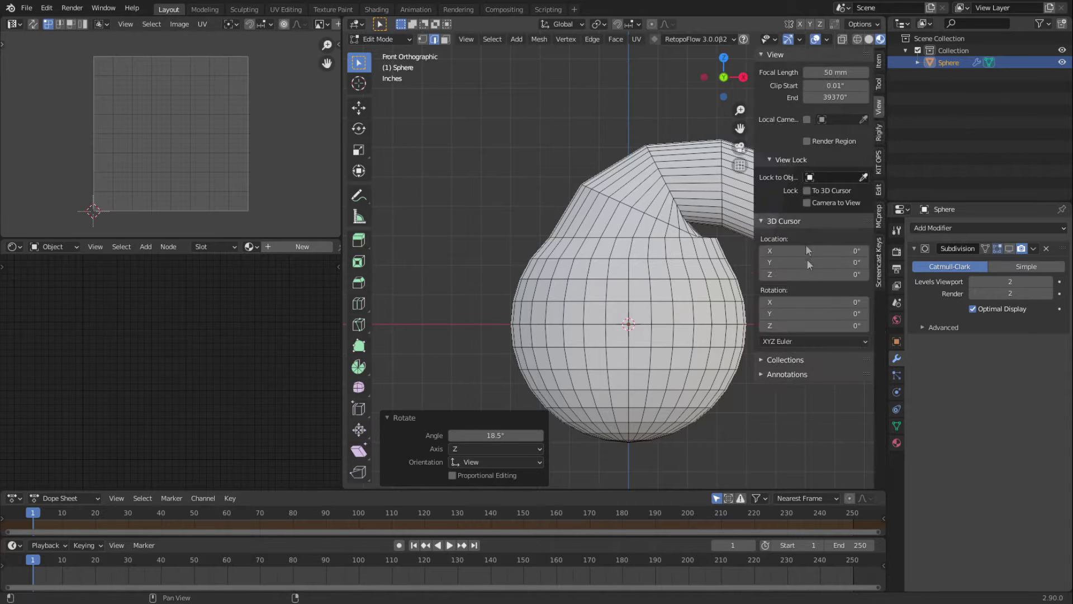
left_click(879, 263)
left_click(769, 55)
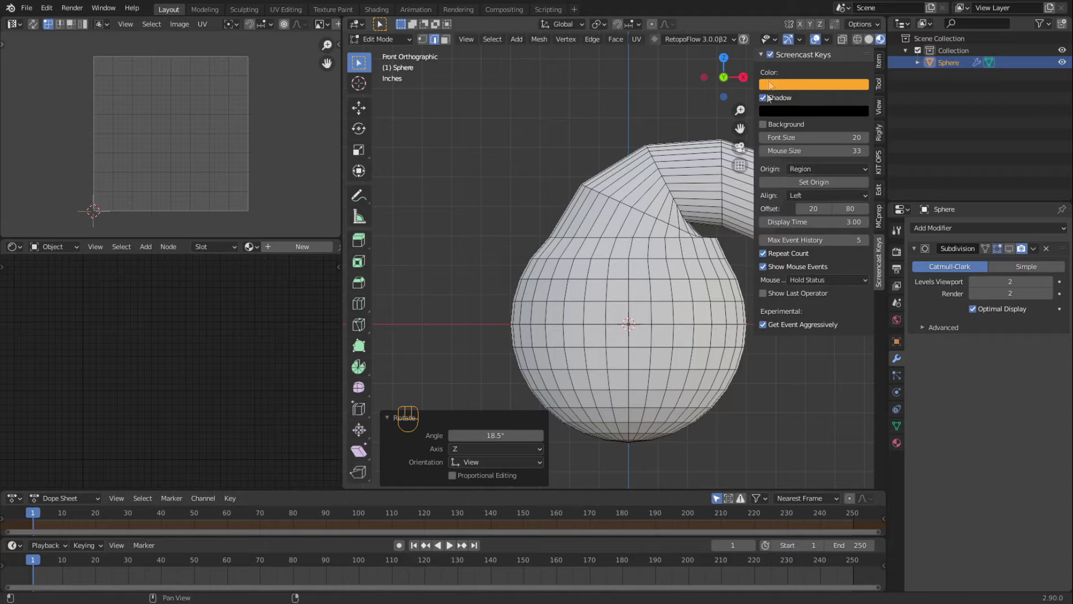
left_click(879, 265)
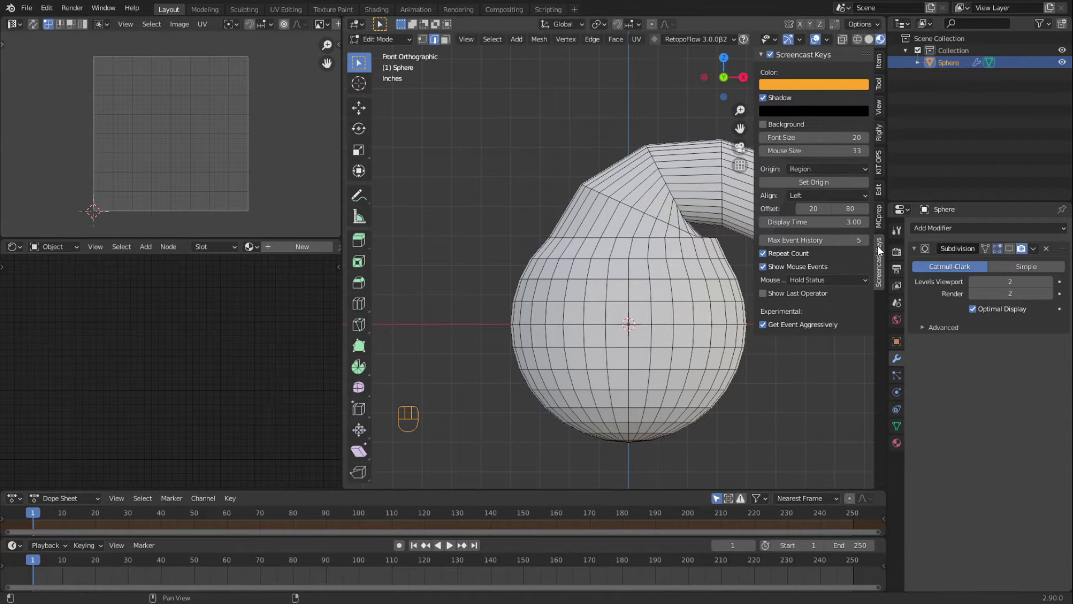
key("n")
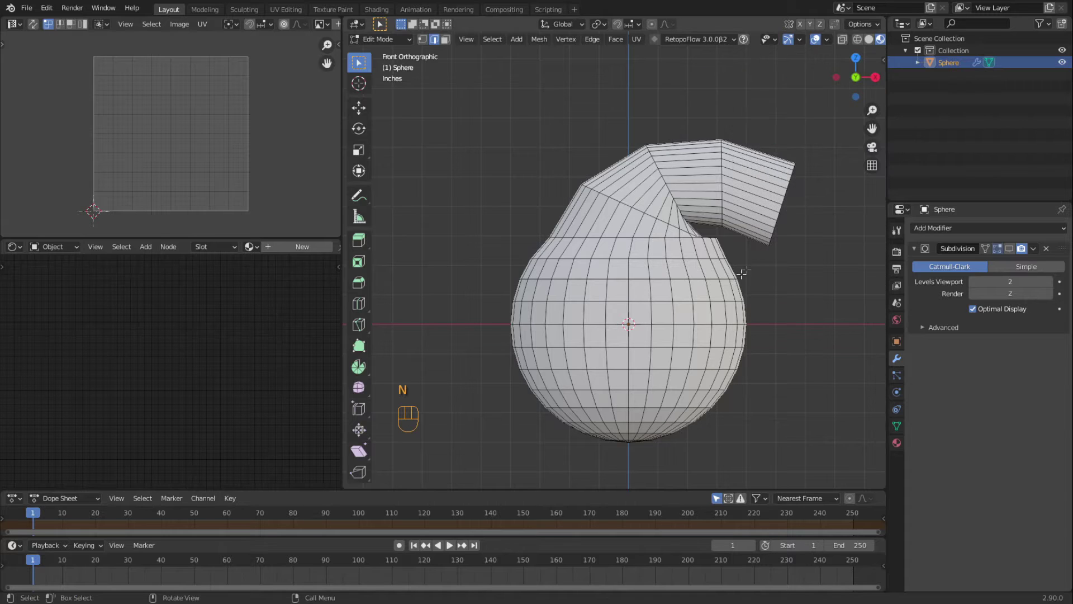
- Scale down the neck's second-to-last edge loop slightly, and scale its end rim to less than half size
left_click(725, 186, "alt")
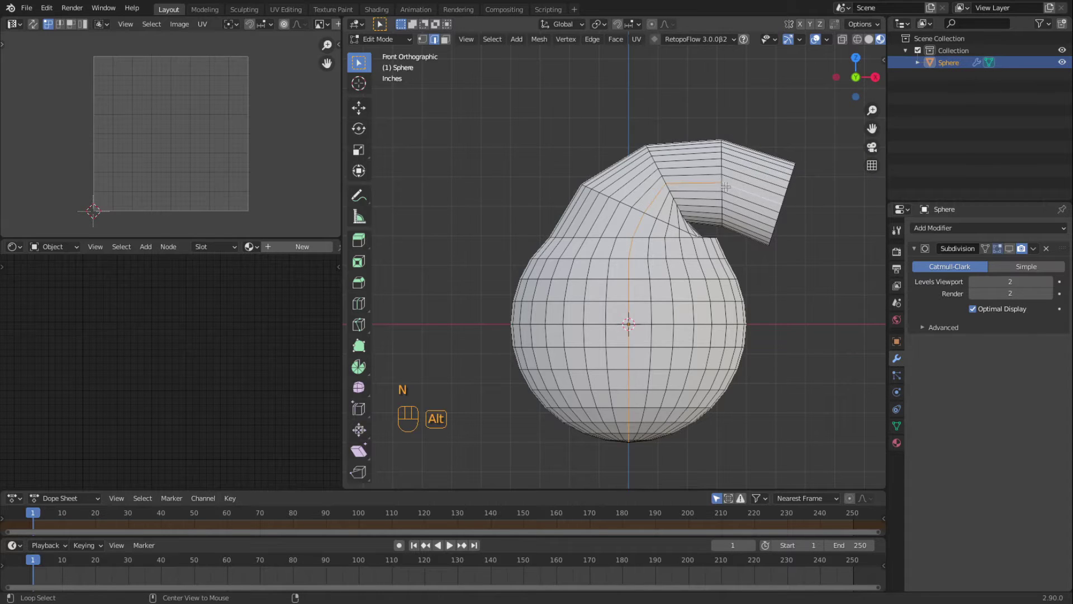
left_click(722, 187, "alt")
key("d")
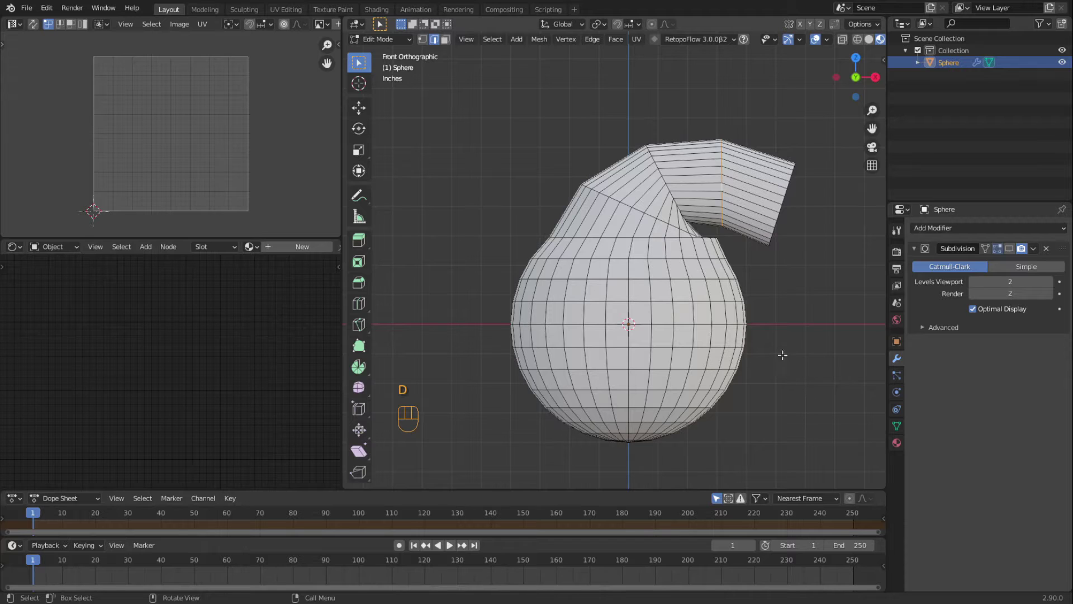
left_click(771, 313)
key("s")
key("s")
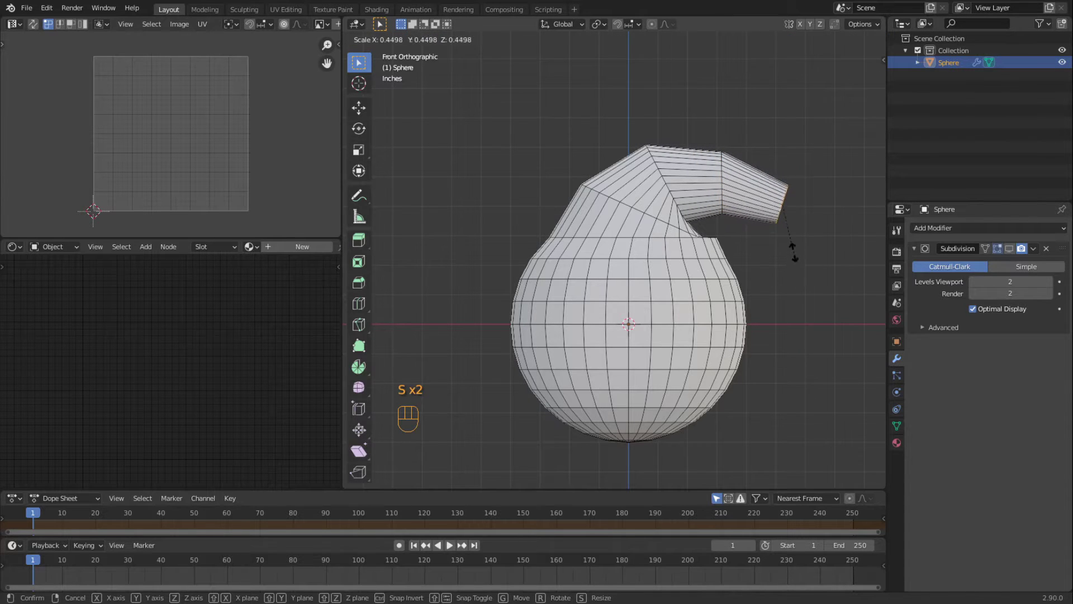
left_click(793, 246)
- Move the neck's three outermost edge loops together about 1.3 inches along X, away from the body
left_click(669, 192, "alt")
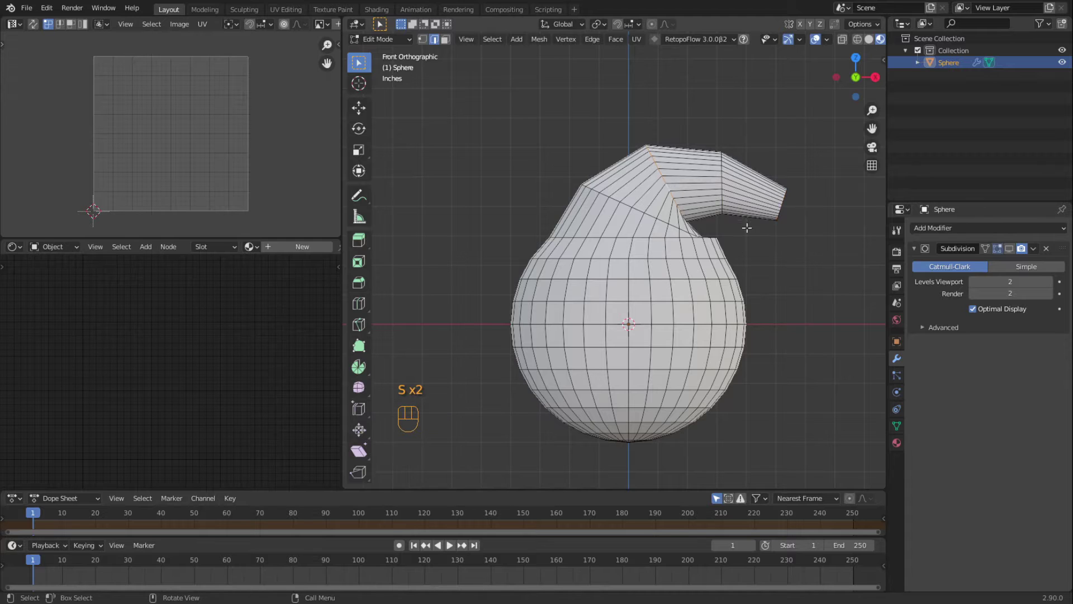
left_click(722, 185, "alt+shift")
left_click(783, 204, "alt+shift")
key("g")
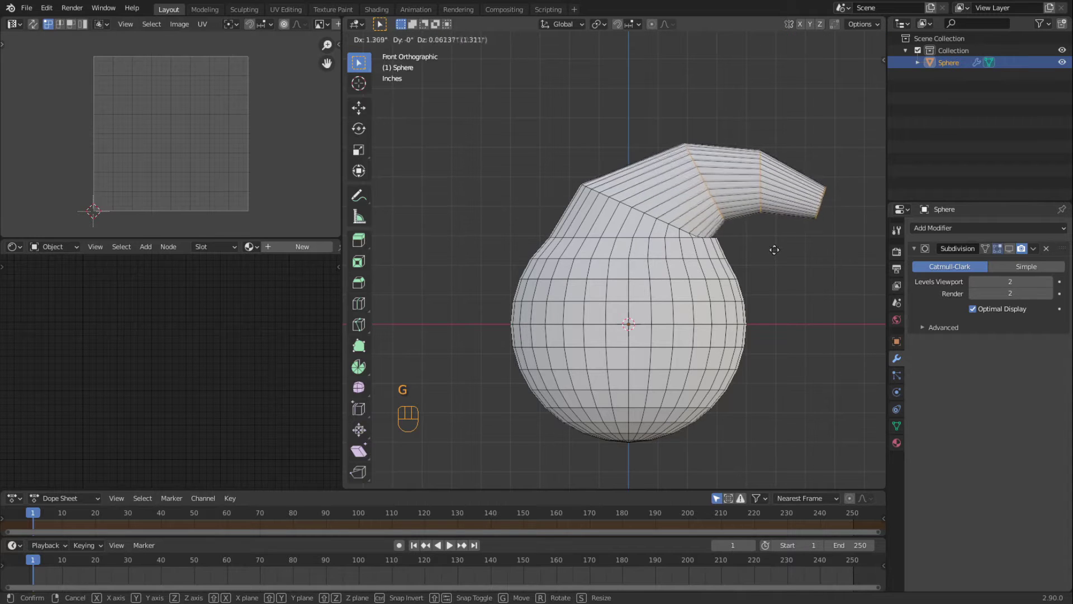
left_click(760, 241)
- Move the neck's lower edge loop about 0.45 inches along X and 0.41 inches along Z, and rotate the loop below it about 8.72°
left_click(707, 252, "alt")
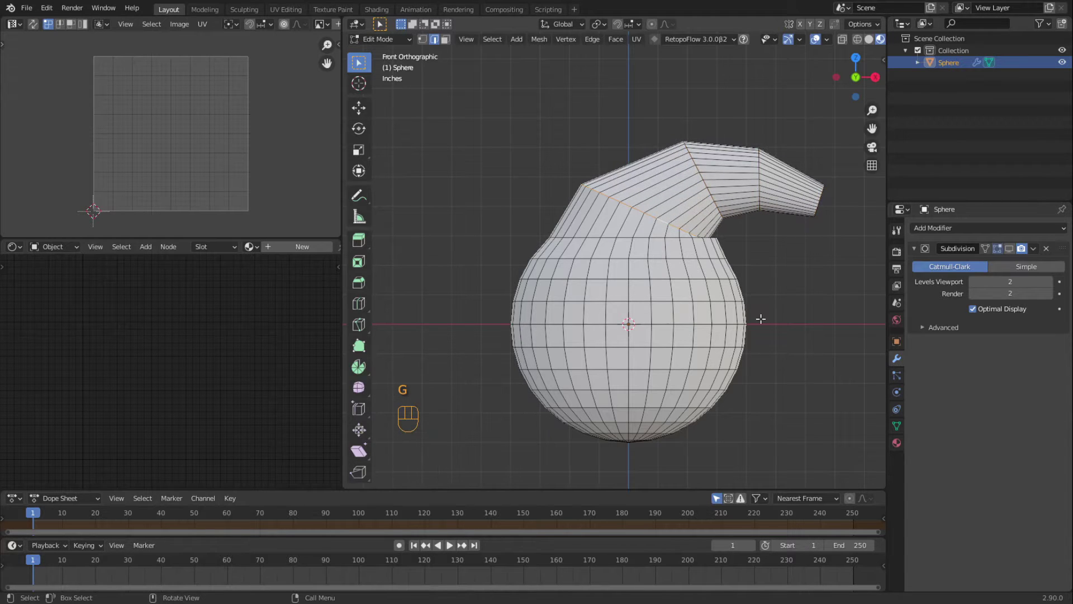
key("g")
left_click(731, 260)
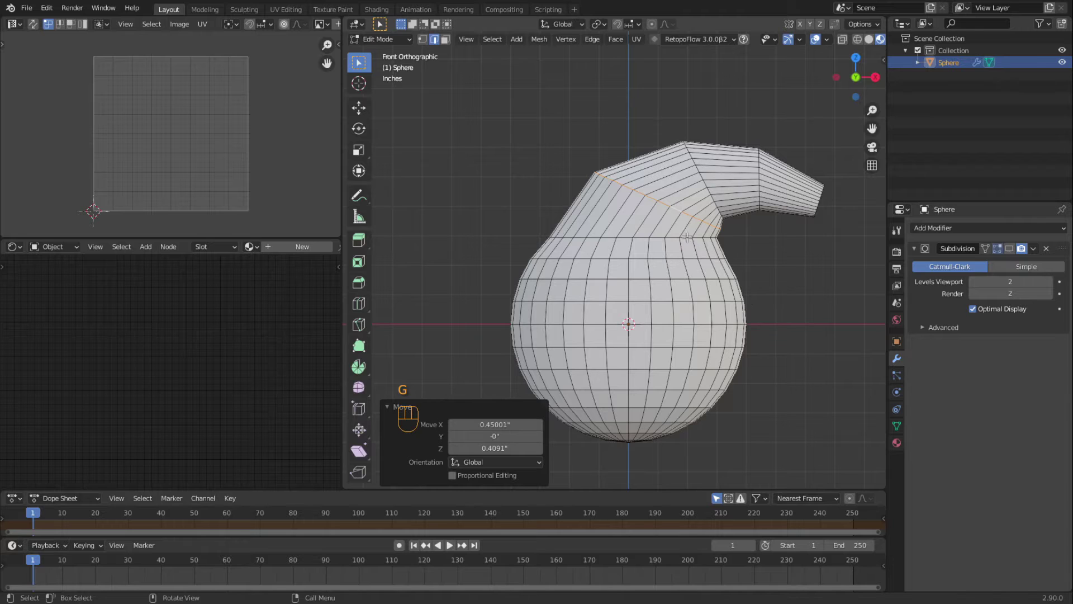
left_click(689, 240, "alt")
key("r")
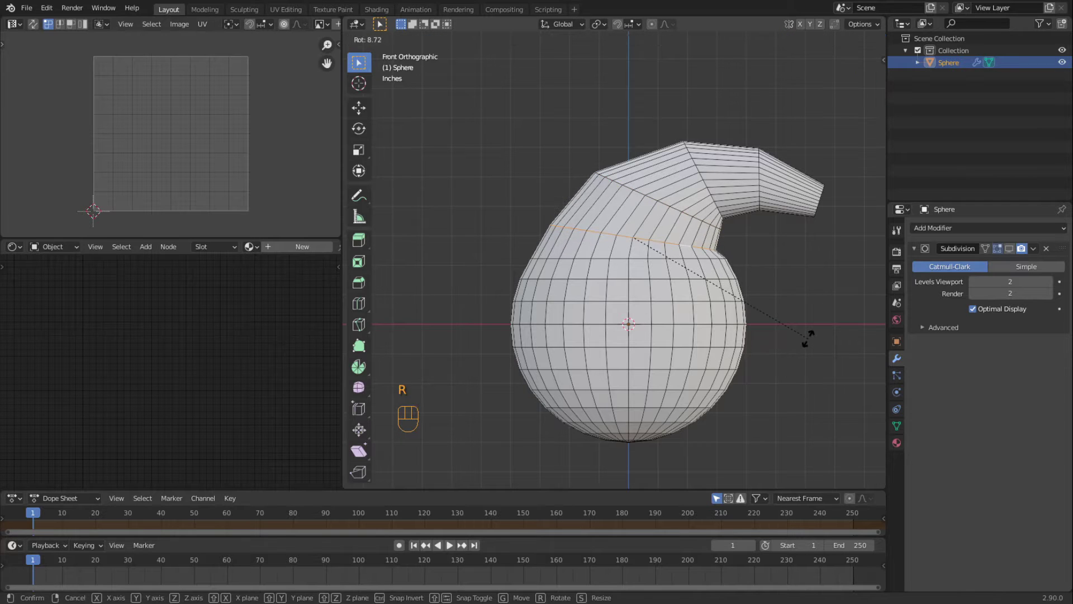
left_click(807, 338)
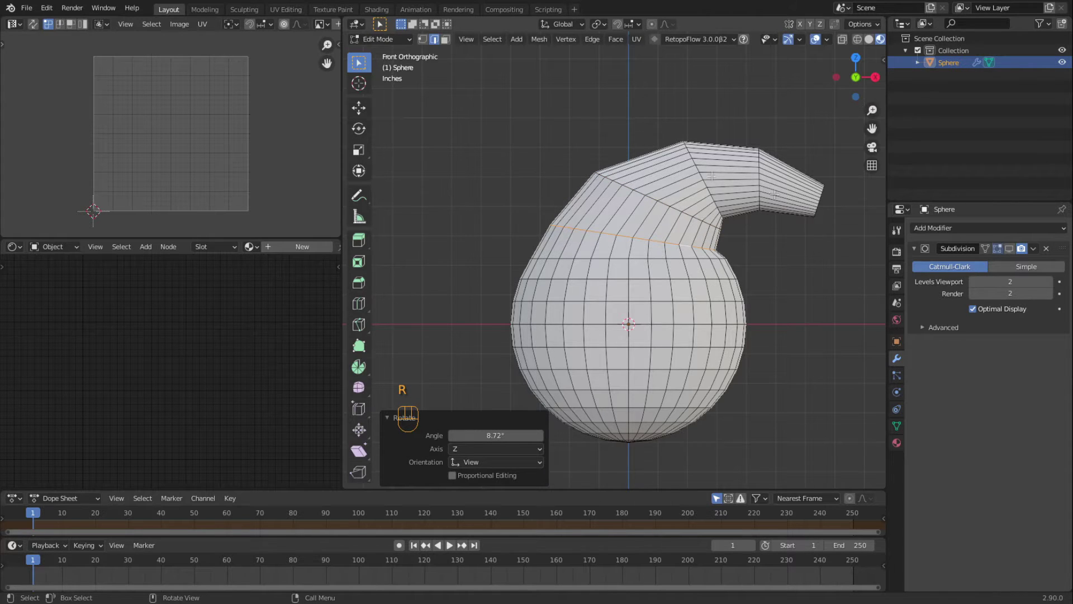
key("Tab")
key("Tab")
- Scale three successive neck edge loops, from the base outward, to about 0.767, 0.763 and 0.717
left_click(688, 214, "alt")
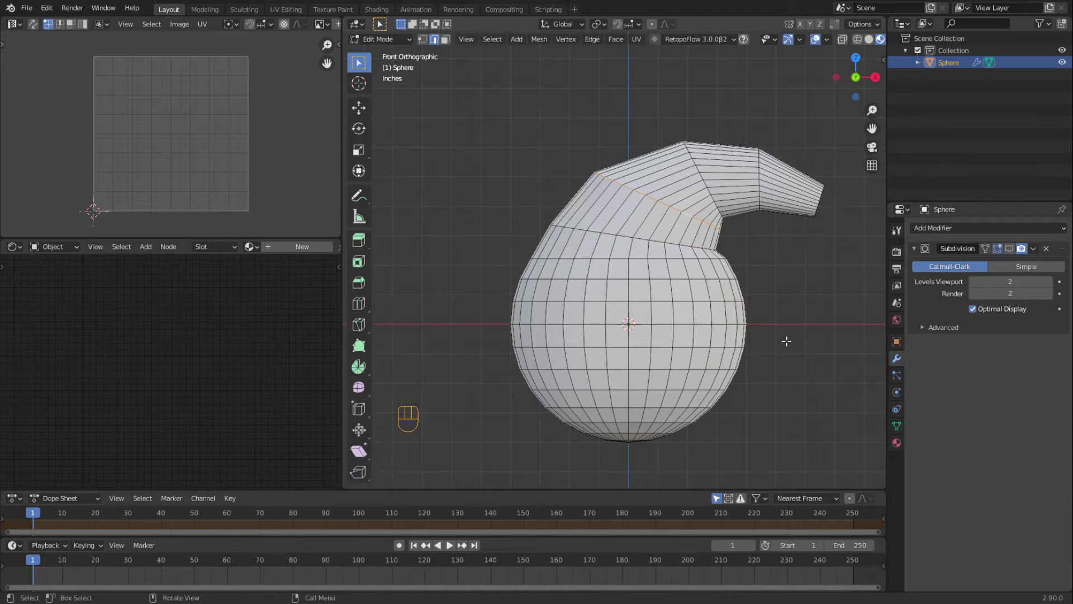
key("s")
left_click(738, 316)
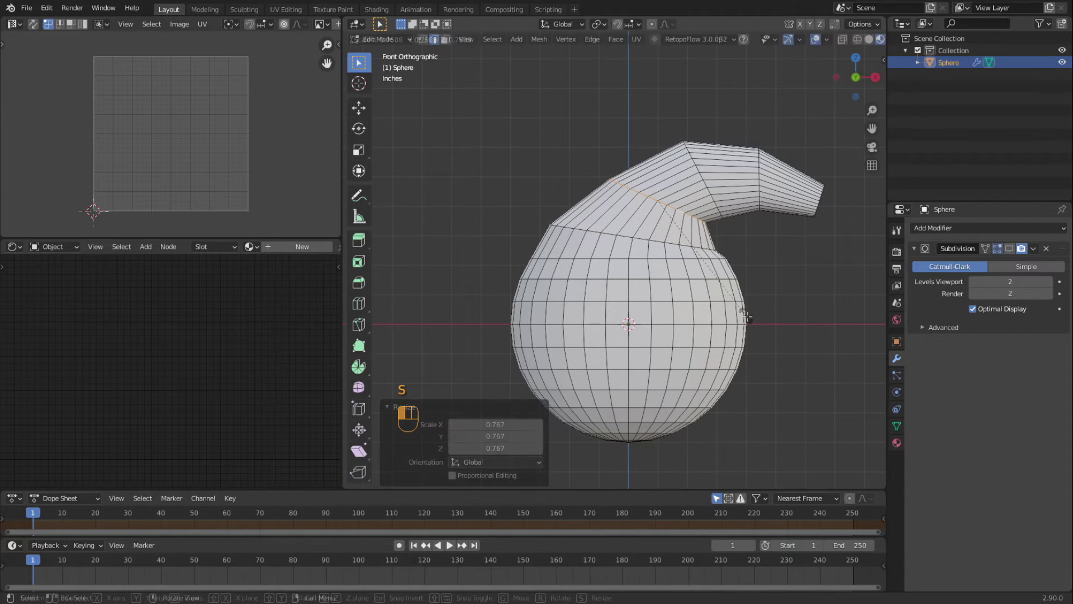
left_click(709, 190, "alt")
key("s")
left_click(766, 366)
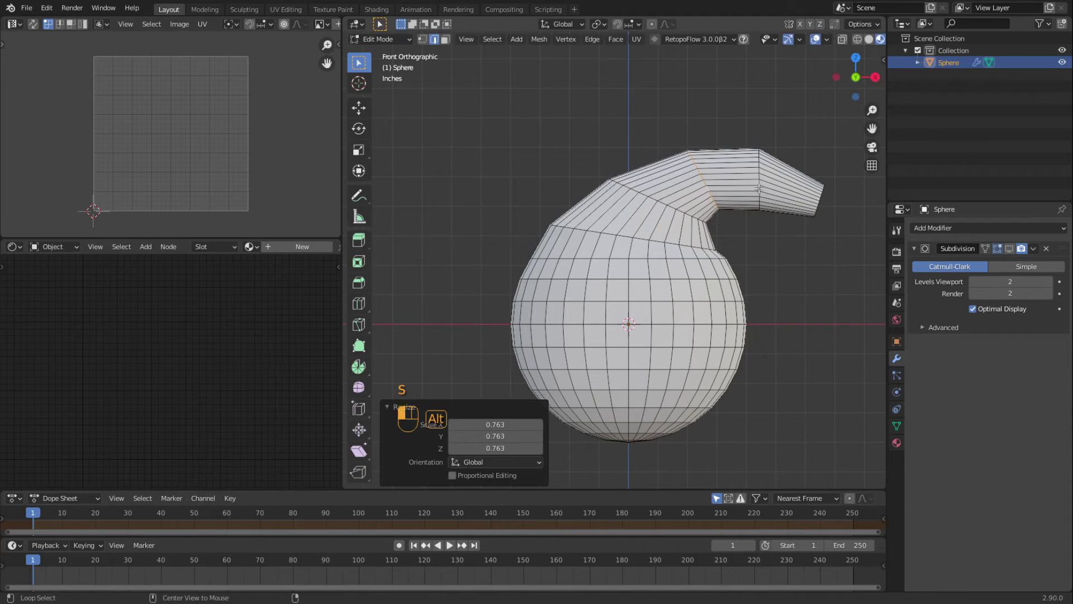
key("s")
left_click(797, 306)
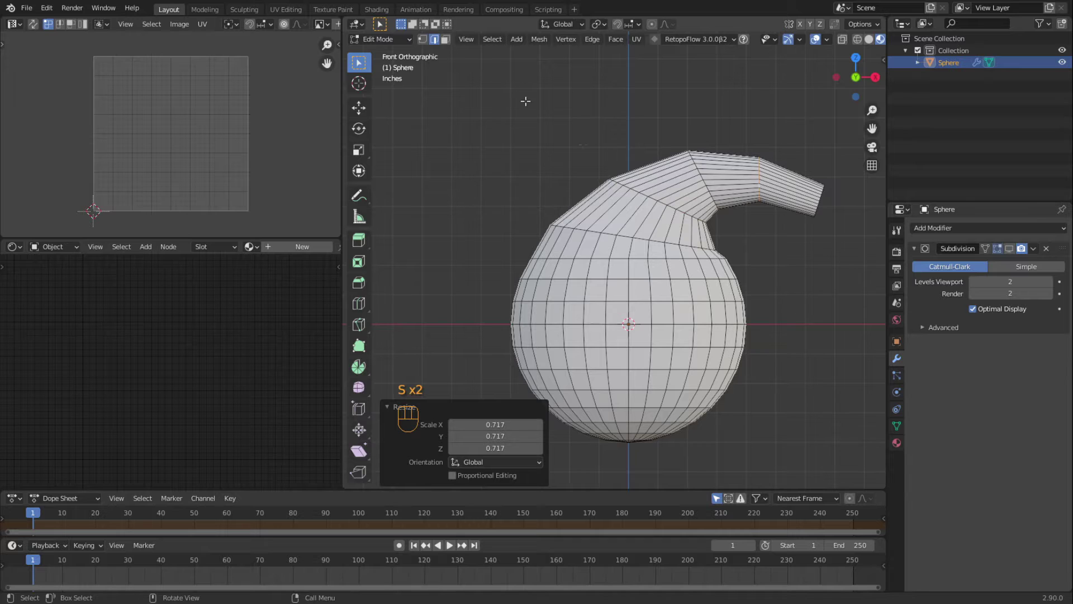
left_click(445, 39)
left_click(703, 219, "alt")
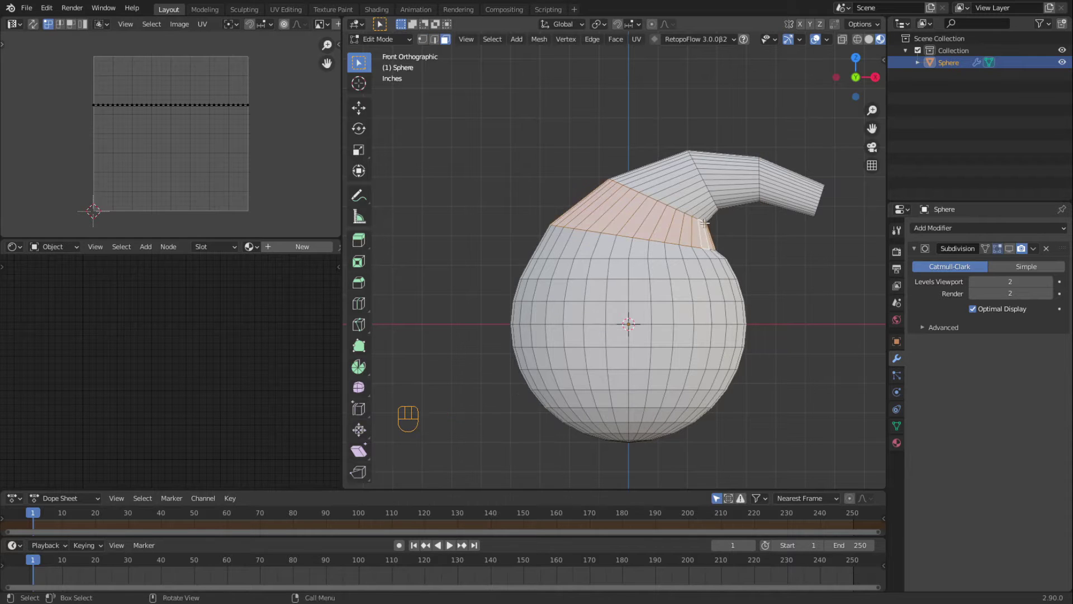
left_click(728, 201, "alt+shift")
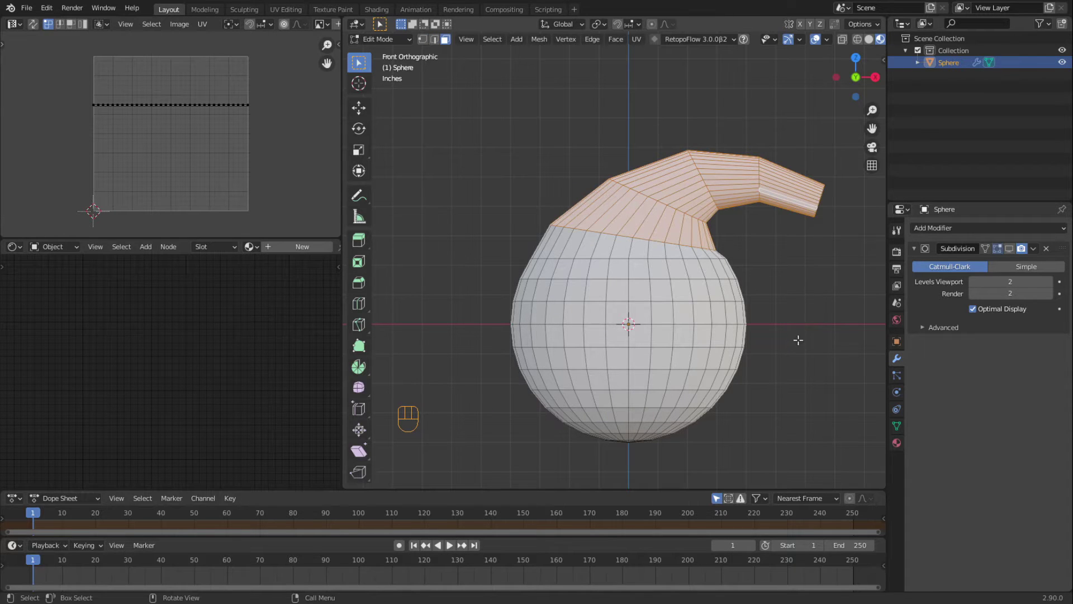
- Rotate the entire mesh about 17° in the front view so the neck tilts downward, and clear the selection
middle_click_drag(811, 319, 689, 313, "shift")
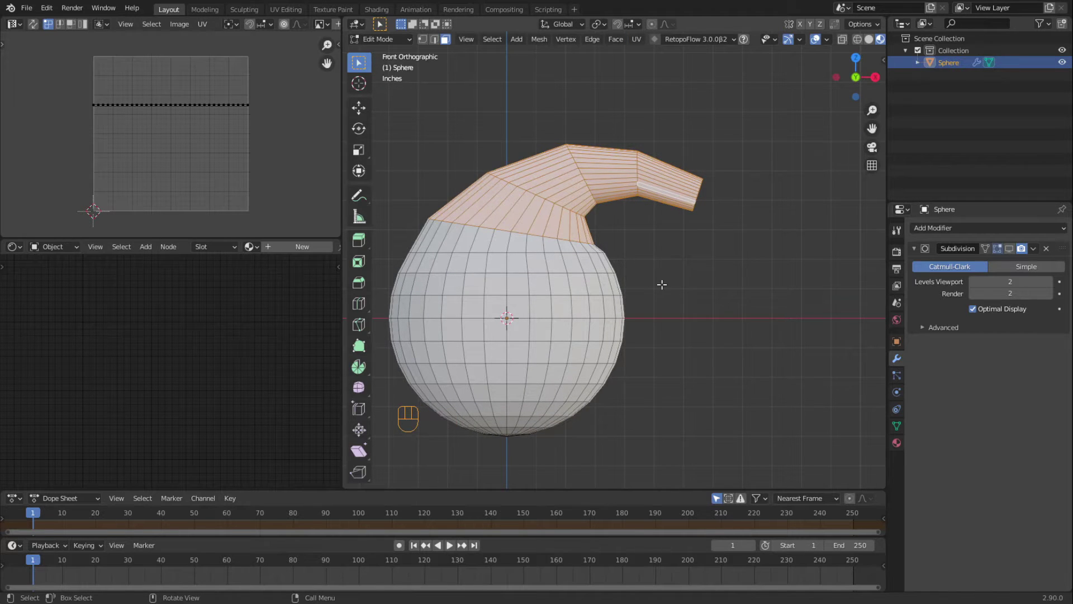
key("a")
key("r")
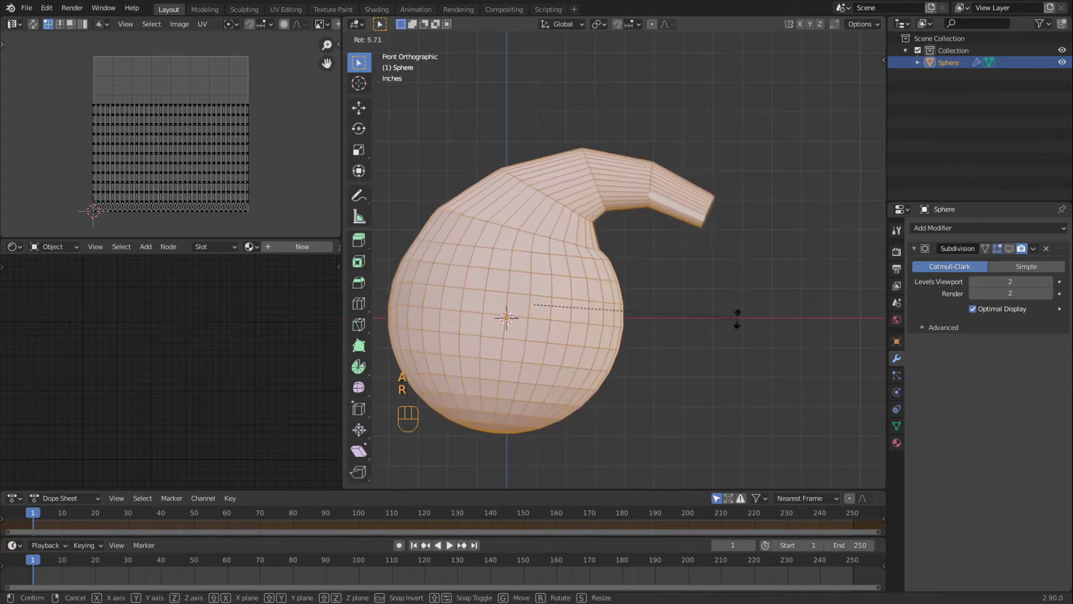
left_click(737, 359)
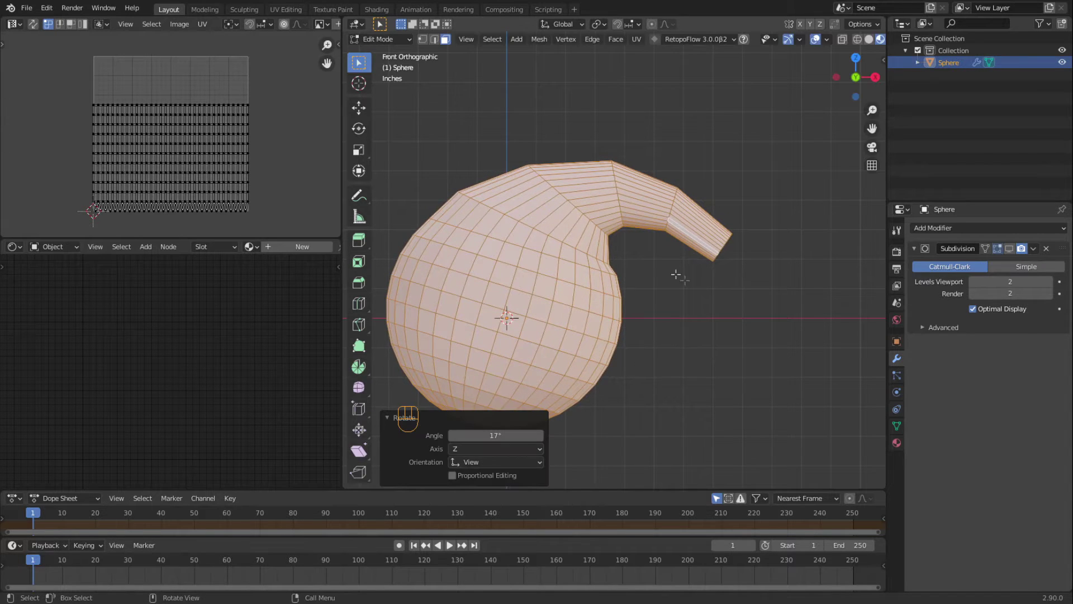
left_click(740, 297)
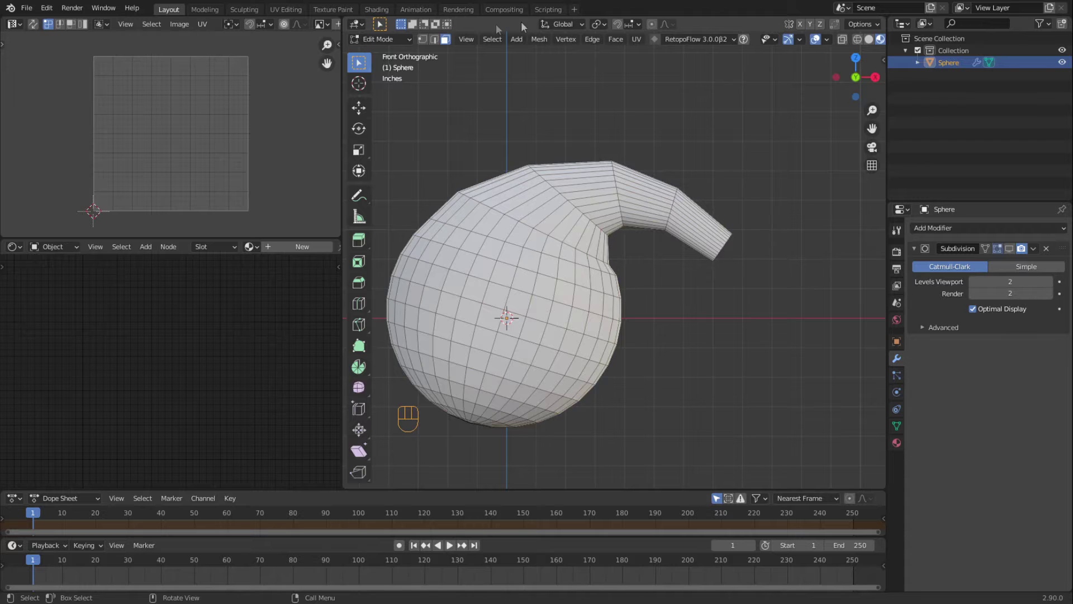
- Switch to edge selection and rotate the neck's end rim about -24.6°
left_click(435, 38)
left_click(721, 252, "alt")
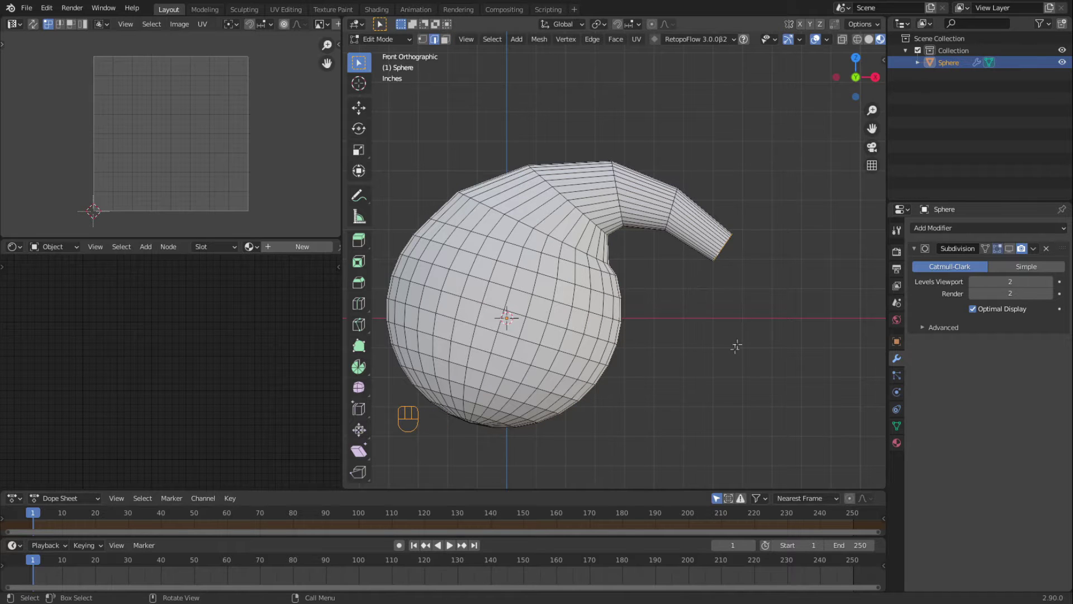
key("r")
left_click(757, 325)
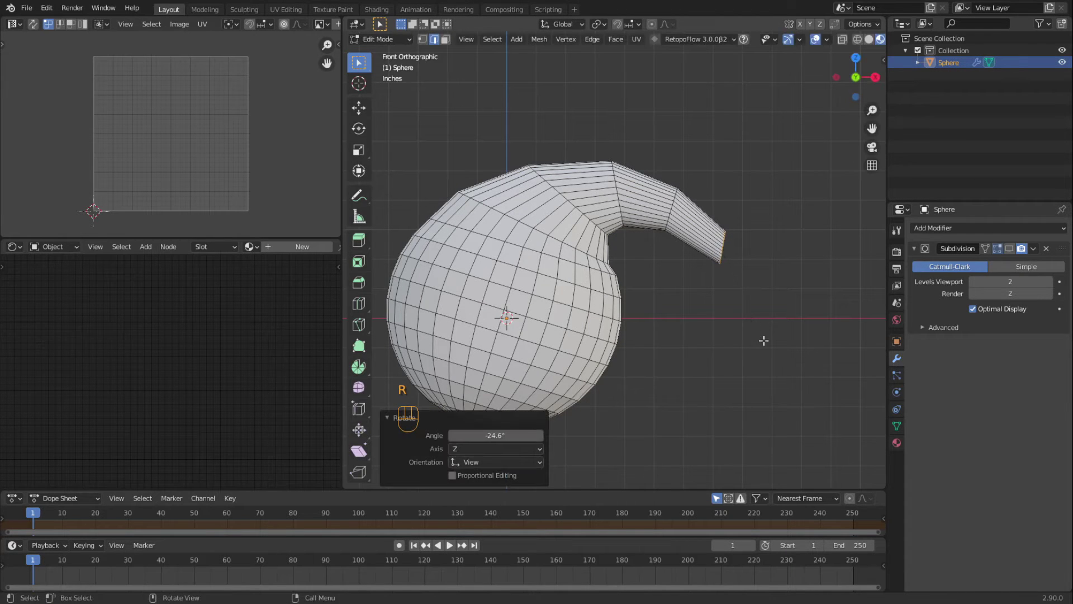
- Lengthen the neck by moving its end rim outward, rotating it about 9° and scaling it to 0.5
key("g")
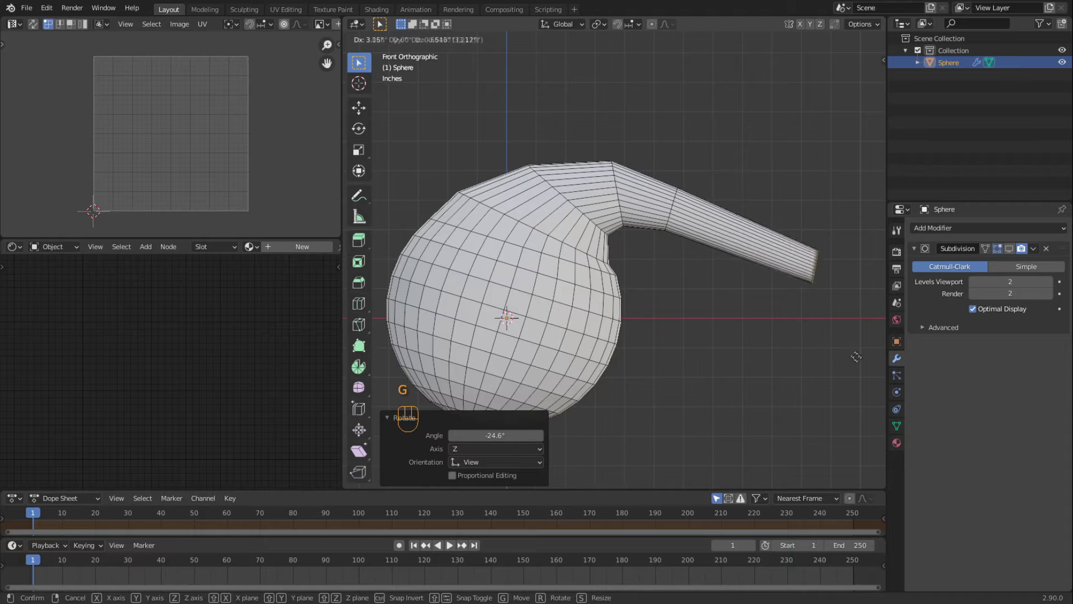
left_click(844, 354)
key("r")
left_click(833, 372)
key("s")
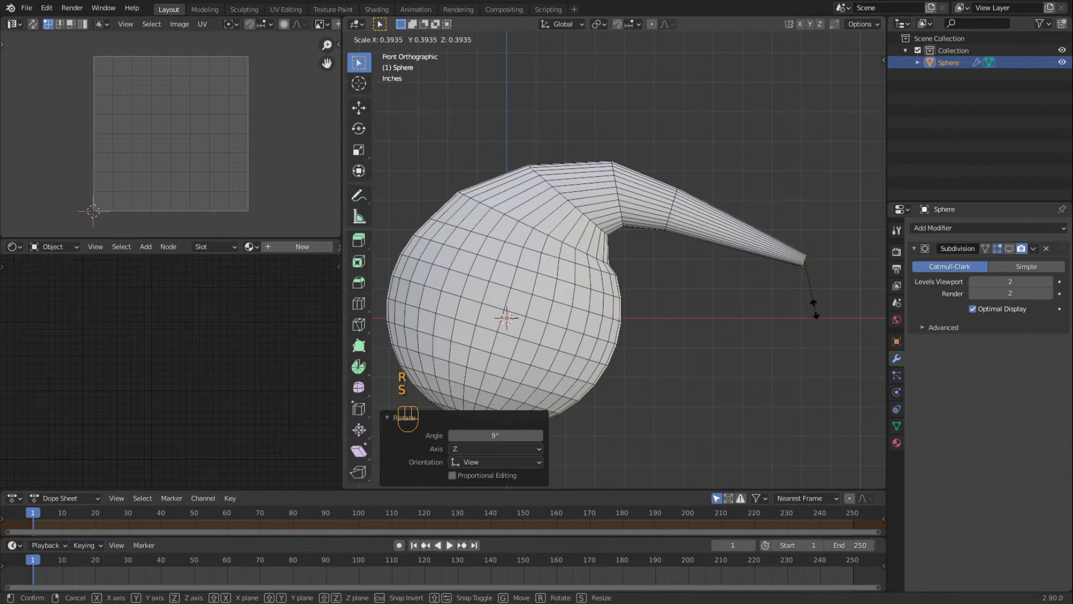
left_click(816, 318)
- Add a loop cut to the neck's last segment with a slide factor of about 0.237, and scale it to about 1.108
key("ctrl+r")
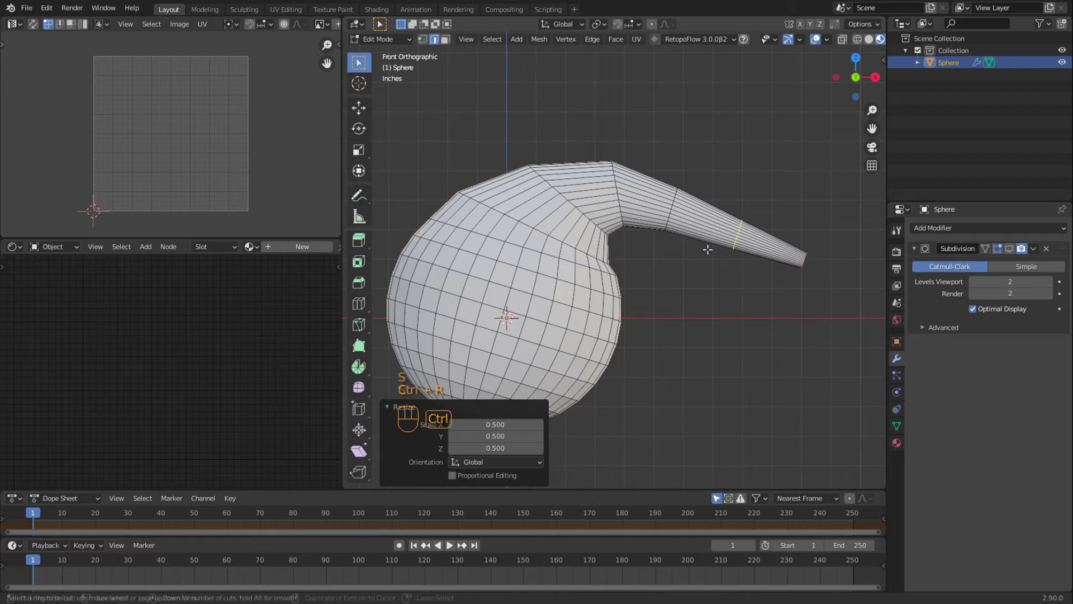
left_click(708, 247)
left_click(699, 244)
key("s")
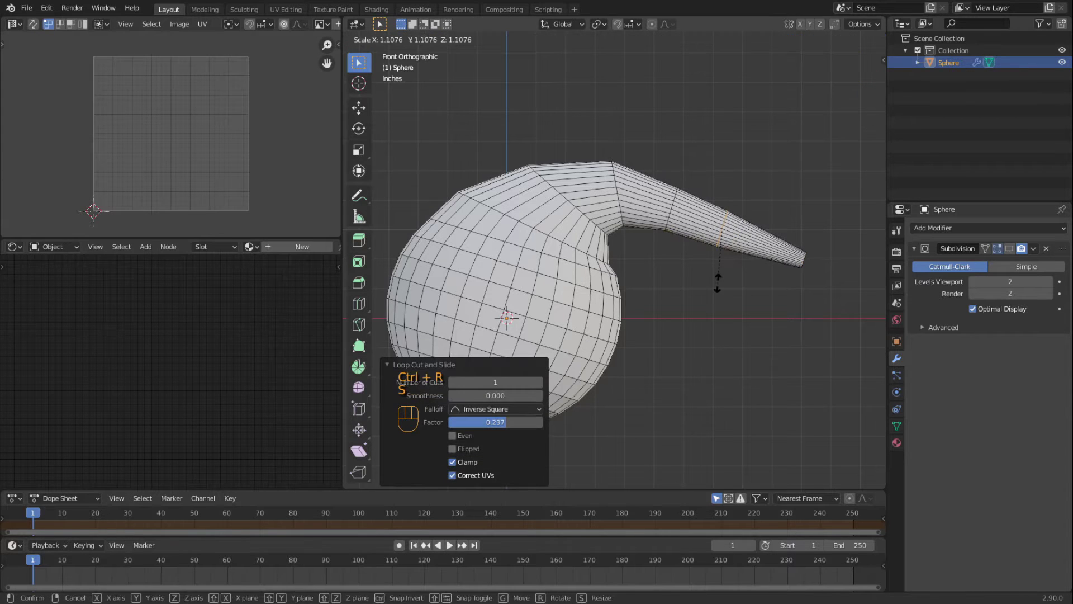
left_click(718, 283)
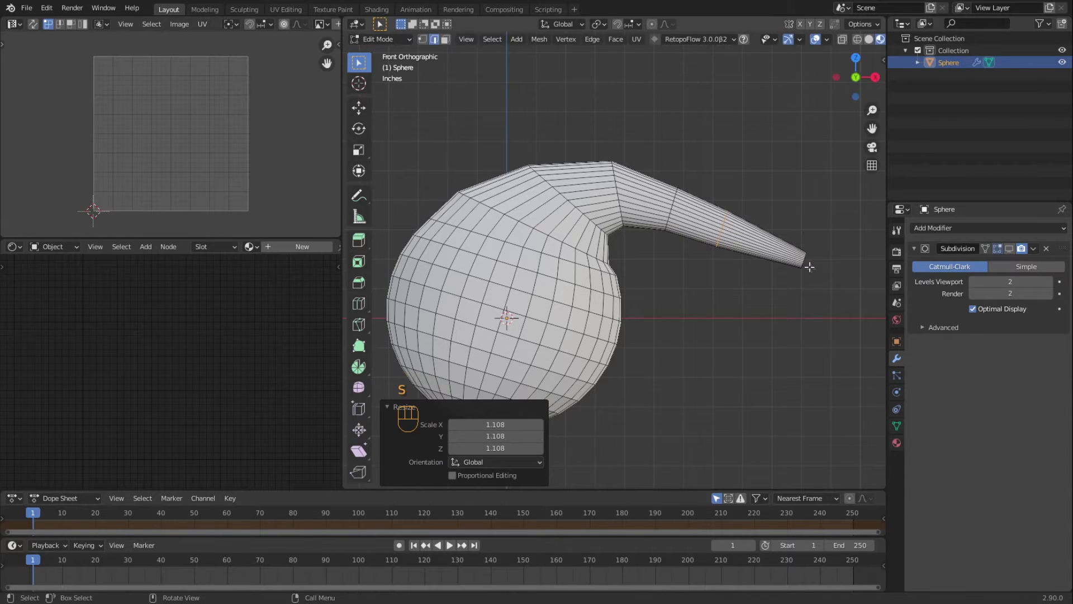
- Add one loop cut to each of four neck segments between the base and the tip, and clear the selection
left_click(671, 213, "alt")
left_click(676, 183)
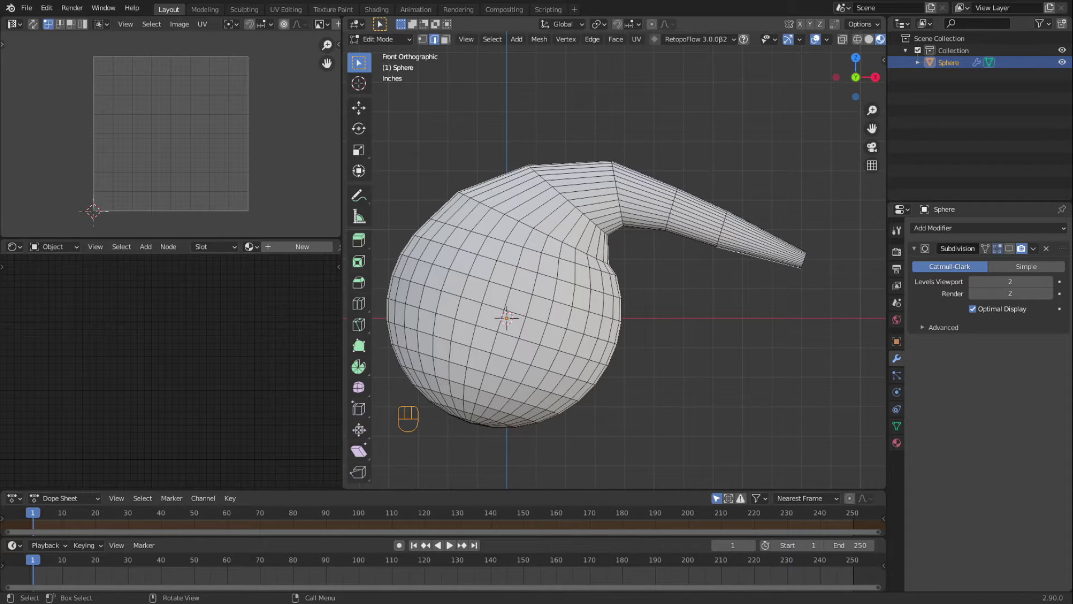
key("ctrl+r")
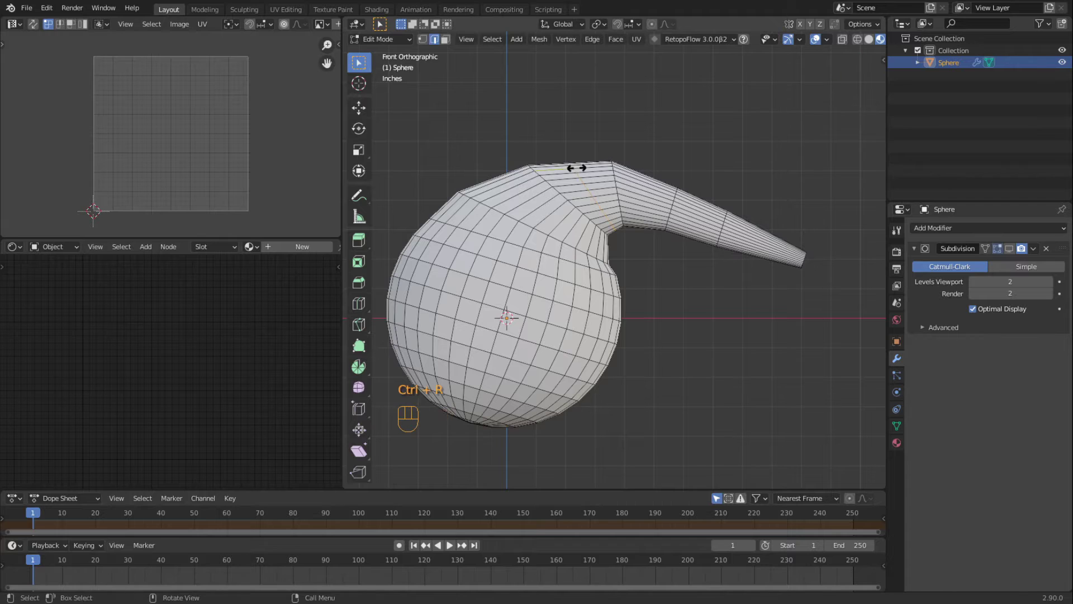
left_click(585, 178)
key("ctrl+r")
left_click(646, 199)
key("ctrl+r")
left_click(698, 209)
key("ctrl+r")
left_click(542, 215)
right_click(541, 215)
left_click(700, 346)
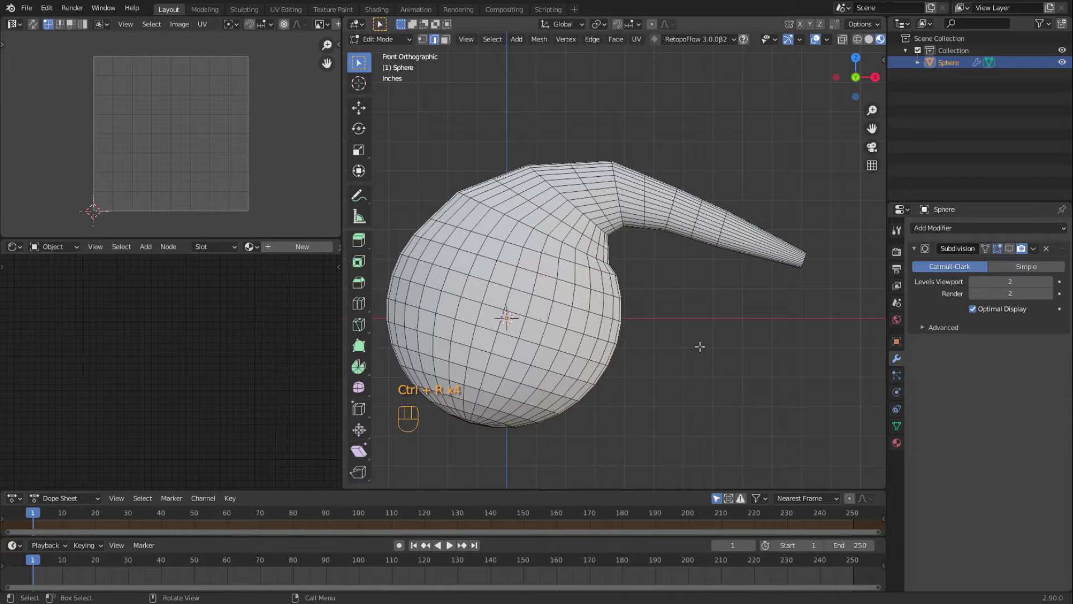
- Select the whole mesh and apply Smooth Vertices to it
key("a")
key("F3")
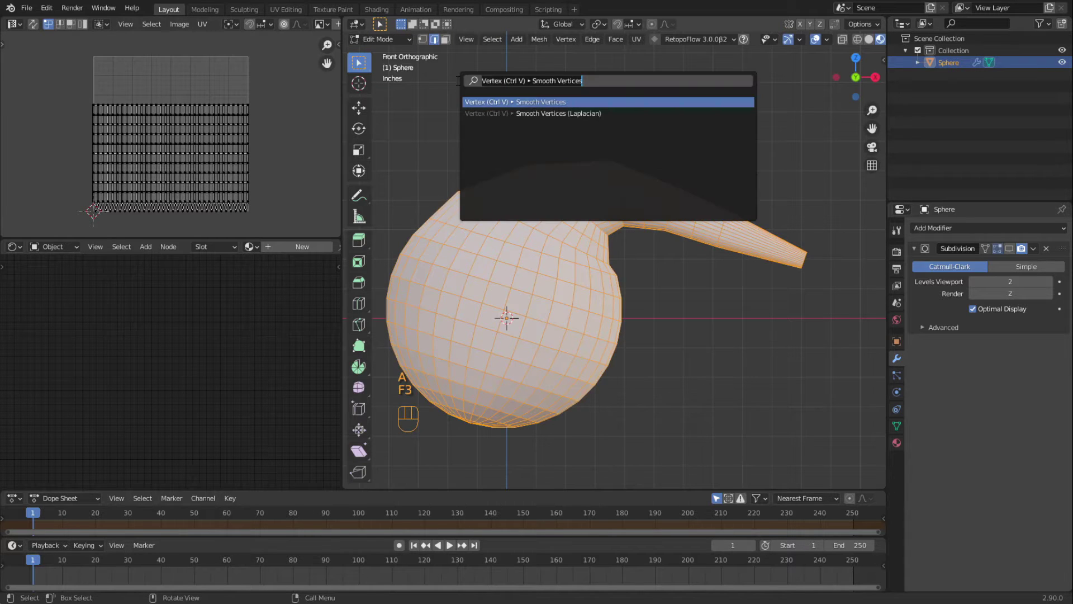
left_click(484, 81)
key("Down")
key("Up")
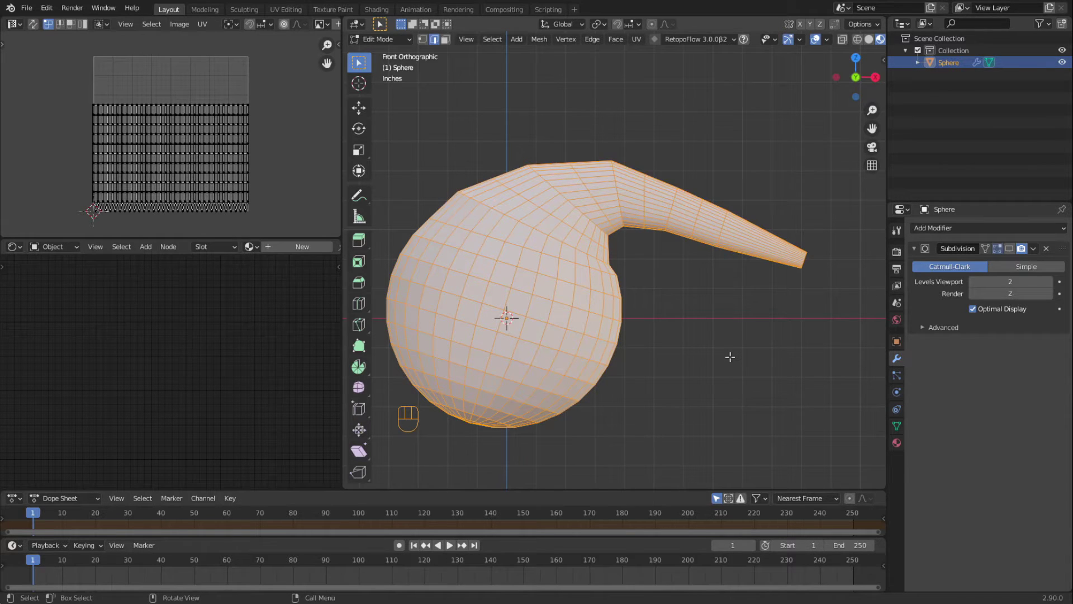
key("ctrl+v")
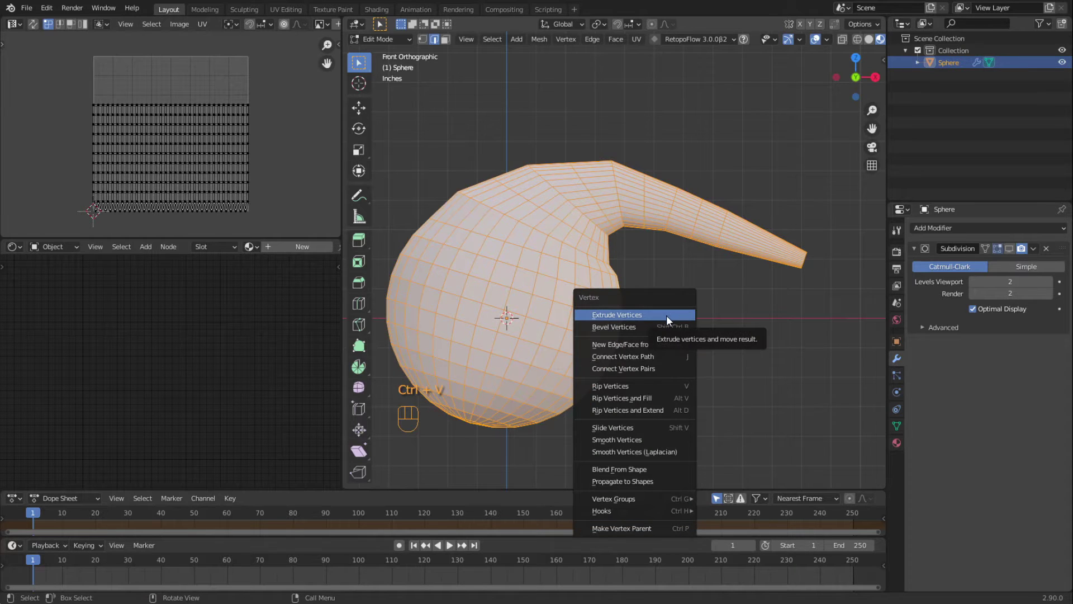
left_click(649, 440)
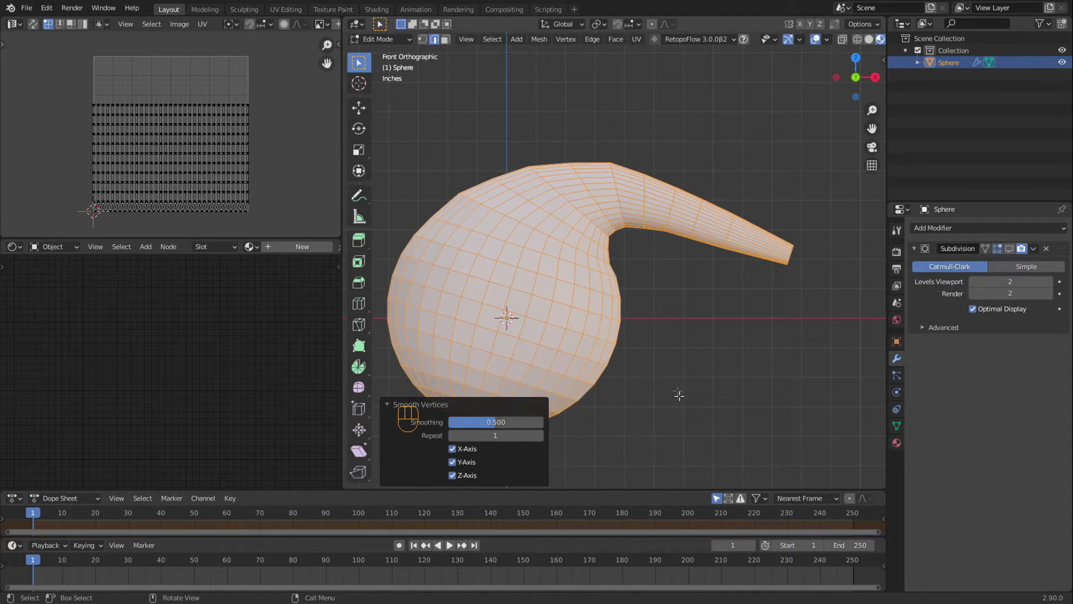
- Set the Smooth Vertices smoothing to 1.0 with 2 repeats, and clear the selection
middle_click_drag(640, 408, 664, 370, "shift")
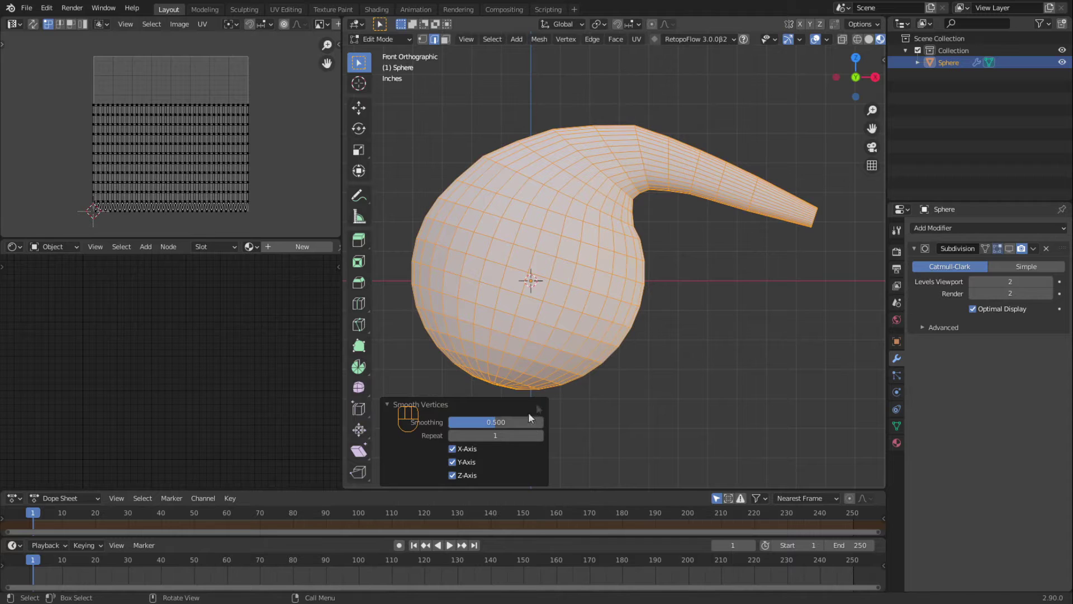
mouse_move(489, 423)
left_mouse_down()
mouse_move(537, 423)
mouse_move(494, 426)
left_mouse_up()
left_click(486, 422)
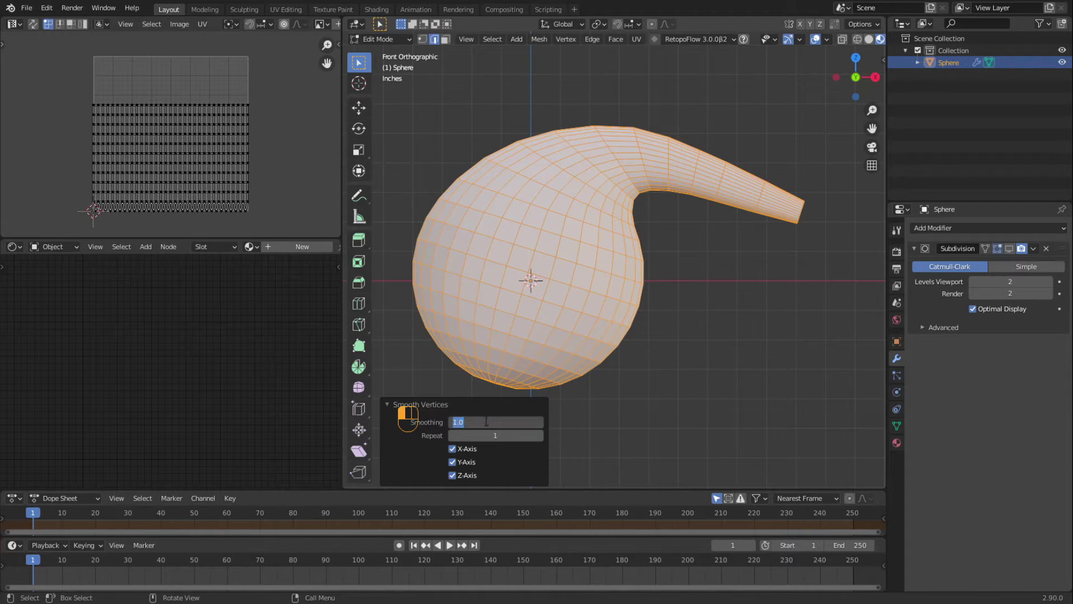
key("Return")
left_click(540, 435)
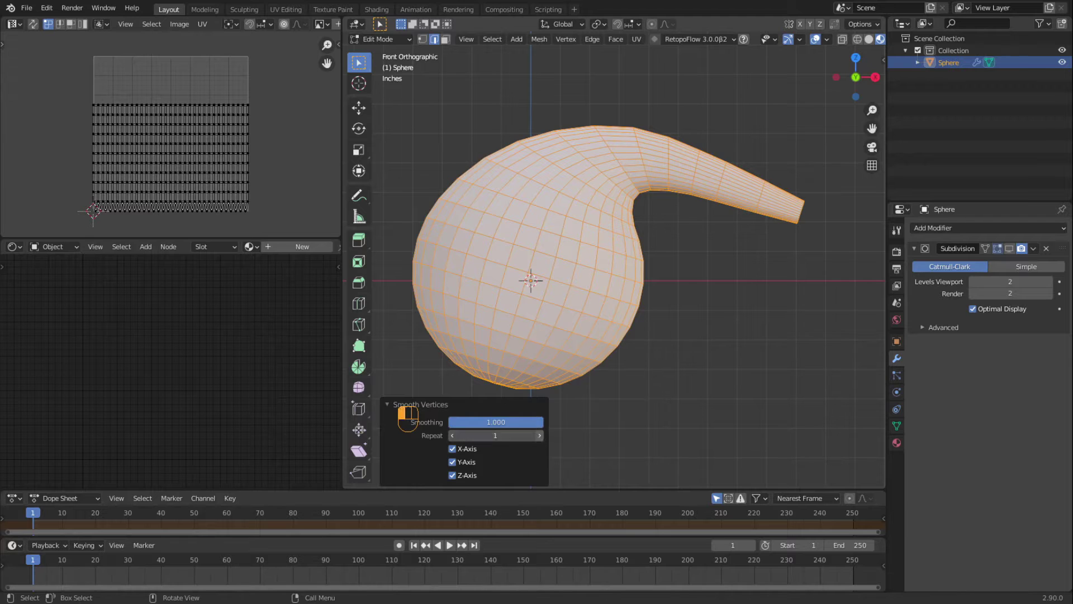
left_click(540, 435)
left_click(452, 435)
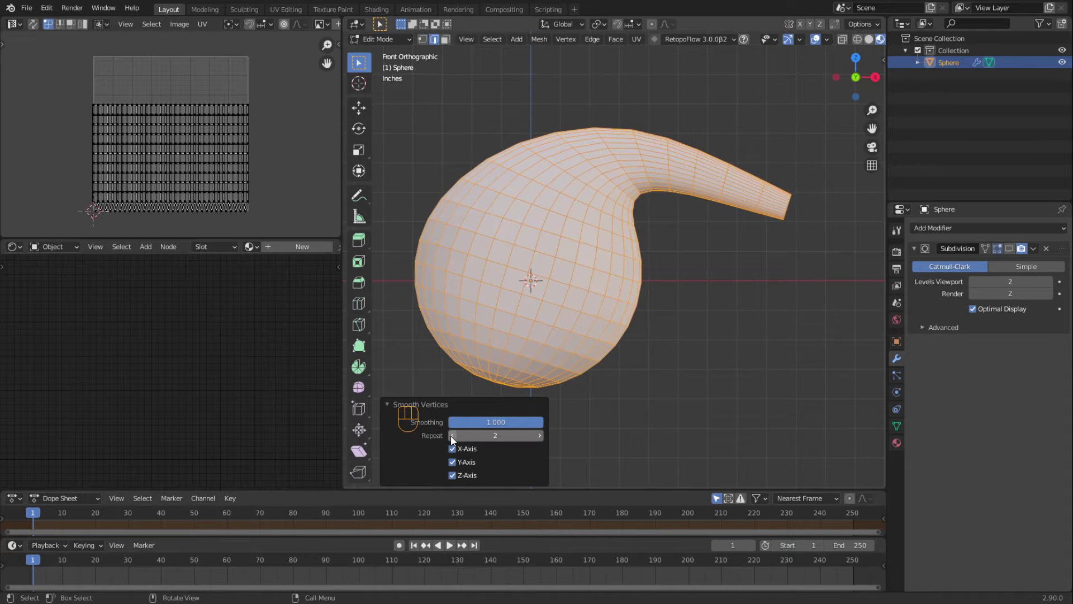
left_click(646, 382)
middle_click_drag(649, 382, 814, 357)
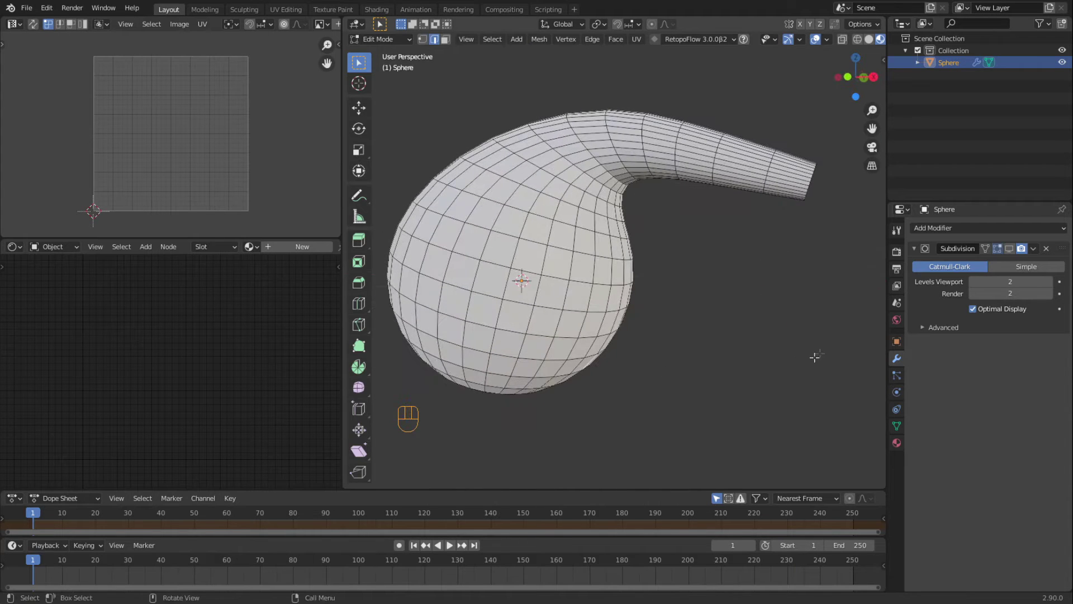
- Turn on the Subdivision modifier's viewport display and its on-cage display for the edited mesh
left_click(1009, 248)
left_click(986, 248)
middle_click_drag(649, 334, 693, 332)
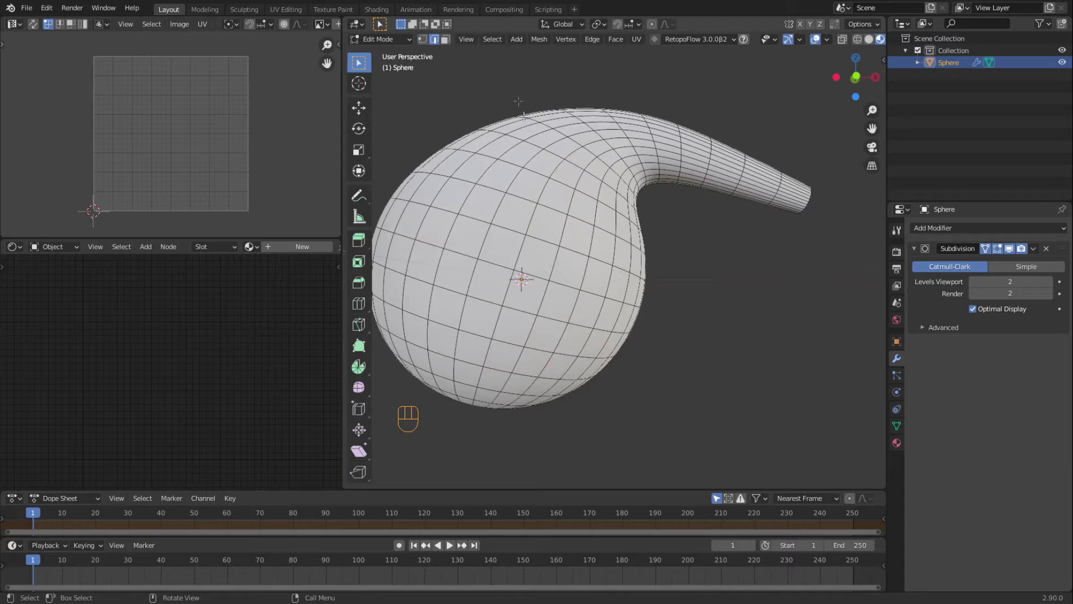
- Leave Edit Mode and apply Shade Smooth to the flask, returning to the front view
key("Tab")
middle_click_drag(571, 178, 574, 191)
left_click(503, 39)
mouse_move(541, 215)
left_click(524, 280)
middle_click_drag(582, 309, 681, 363)
key("KP_1")
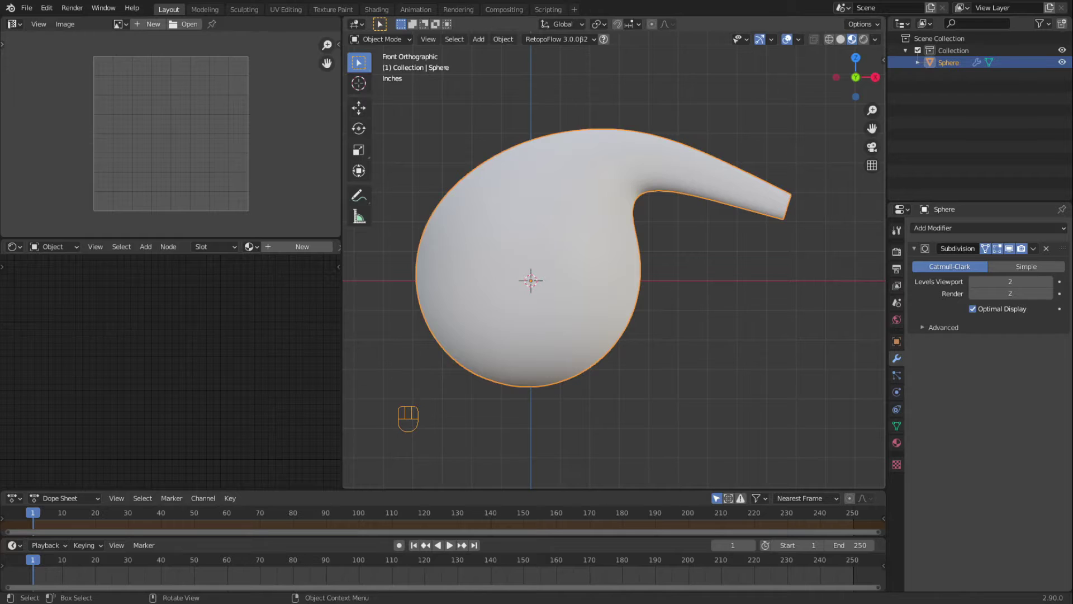
- Select all neck faces in face mode by hiding the face loop at the neck's base, selecting the linked neck and revealing the loop
key("Tab")
left_click_drag(826, 94, 610, 208)
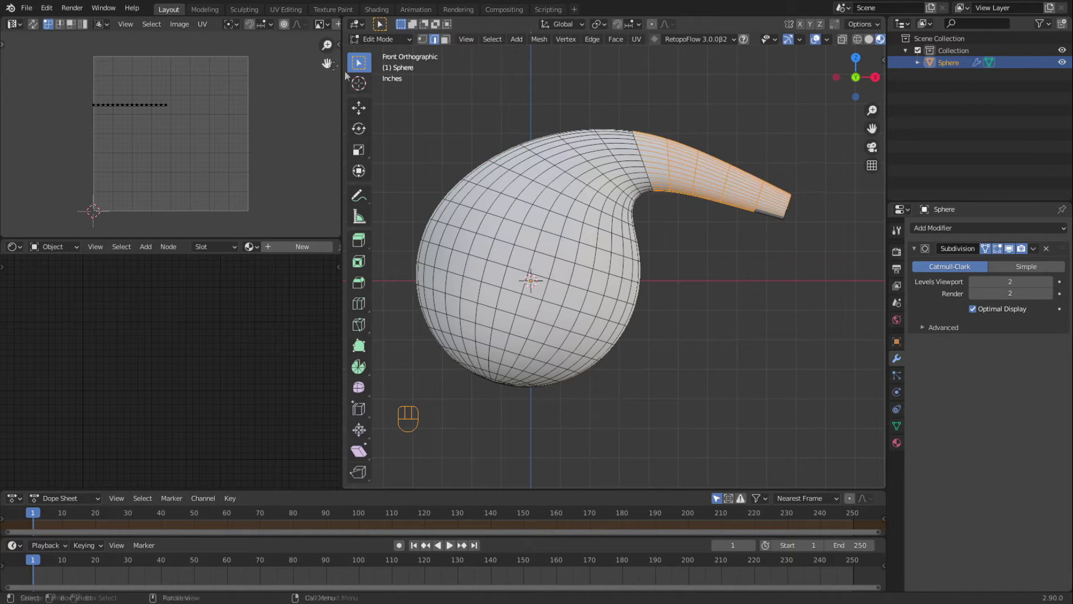
left_click(445, 39)
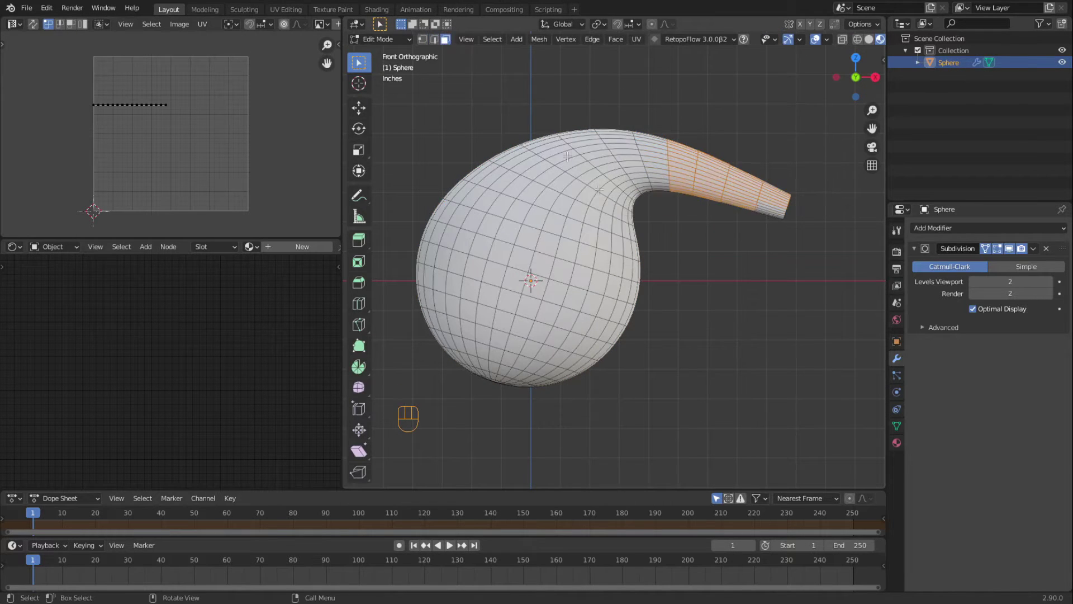
left_click(637, 198, "alt")
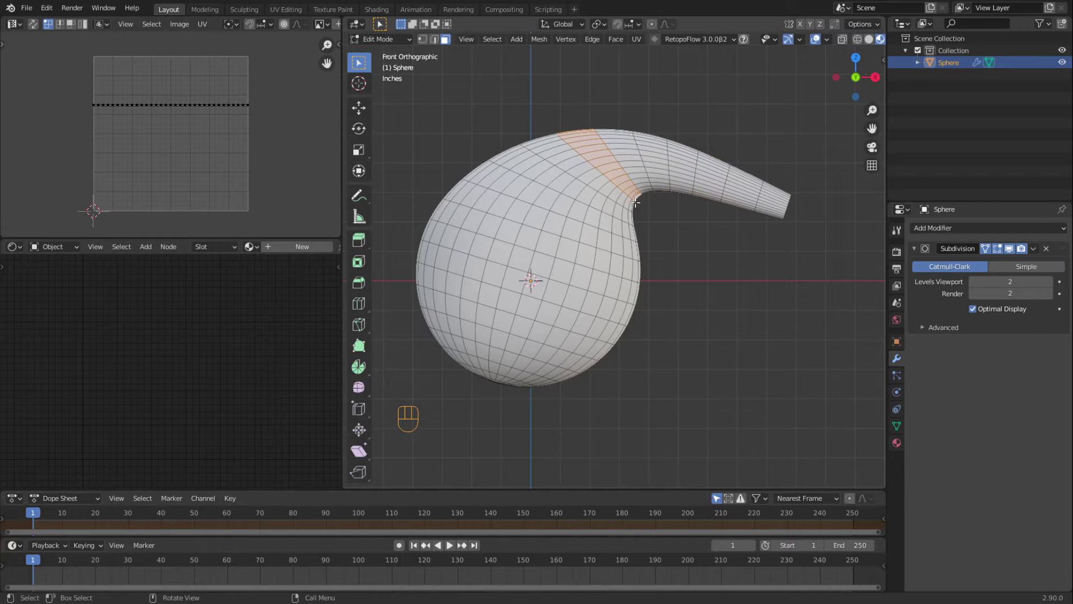
key("h")
key("l")
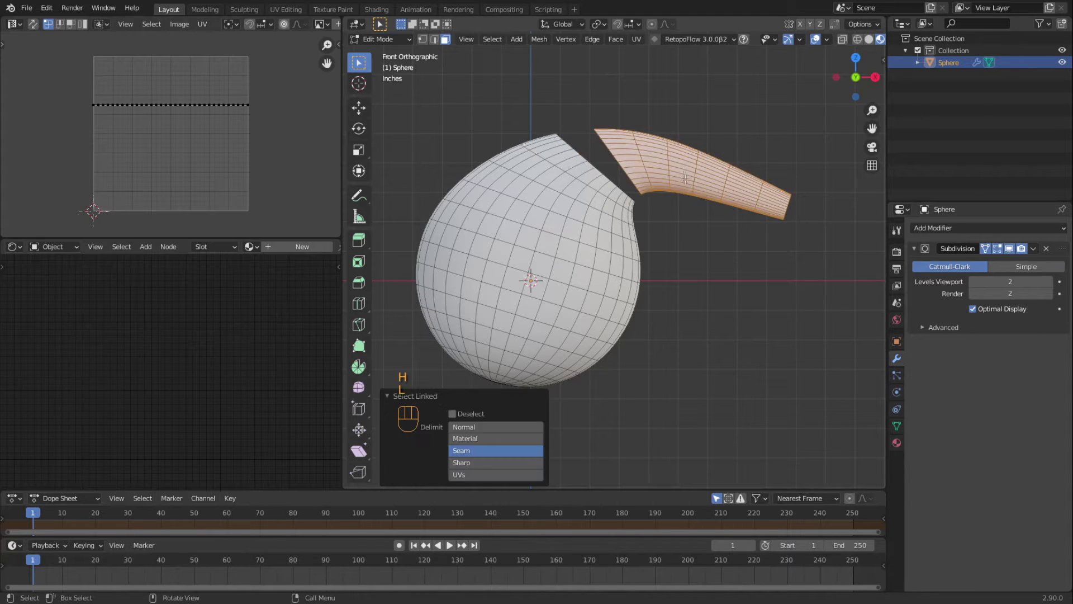
key("alt+h")
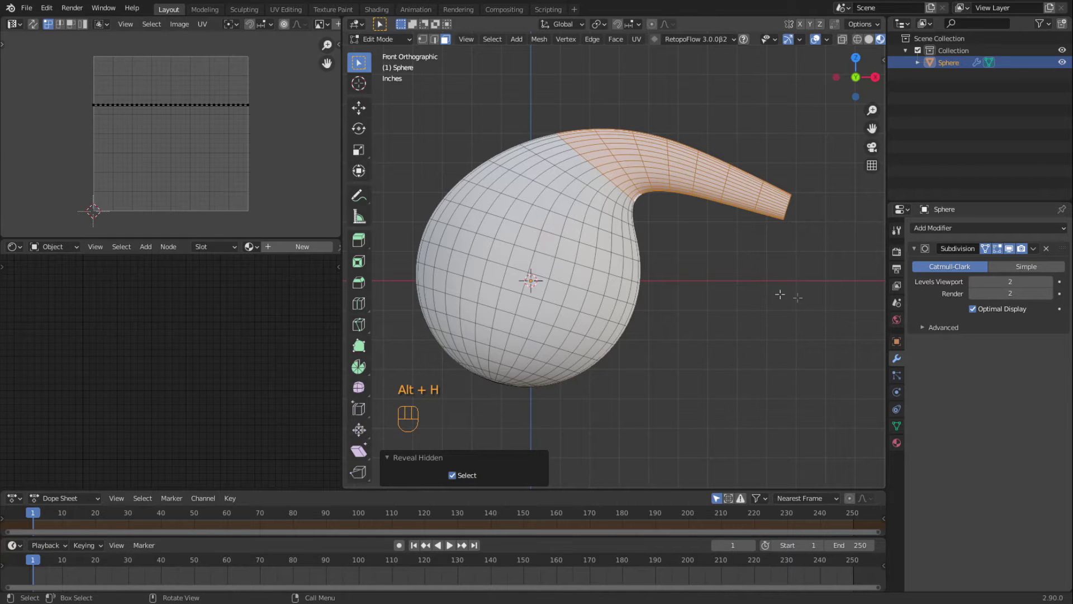
- Rotate the selected neck about 12.4° downward and move it down about 0.86" so it sits back on the bulb
key("r")
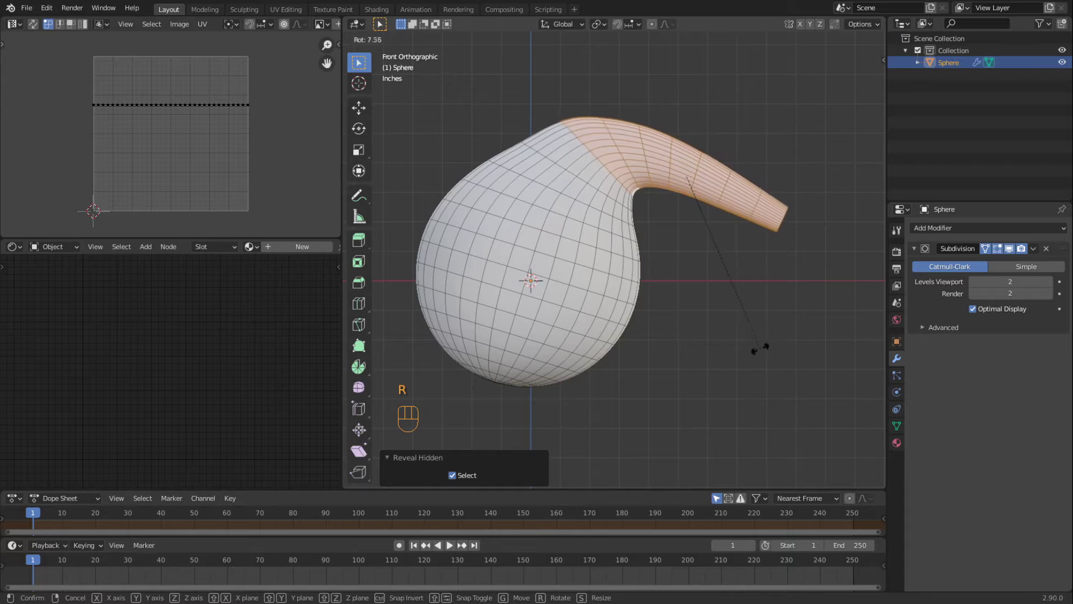
left_click(749, 372)
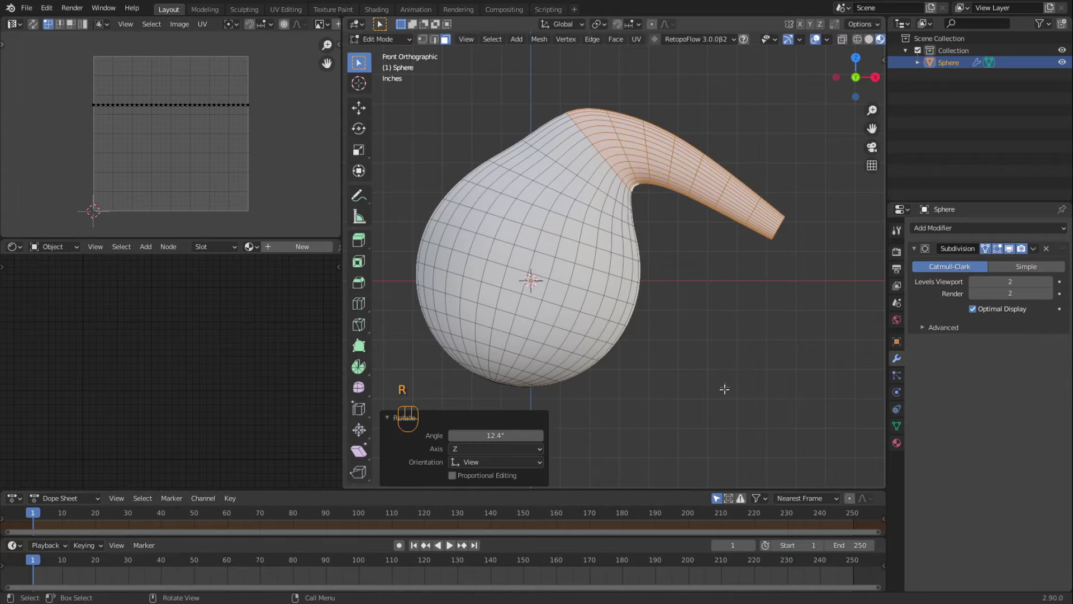
key("g")
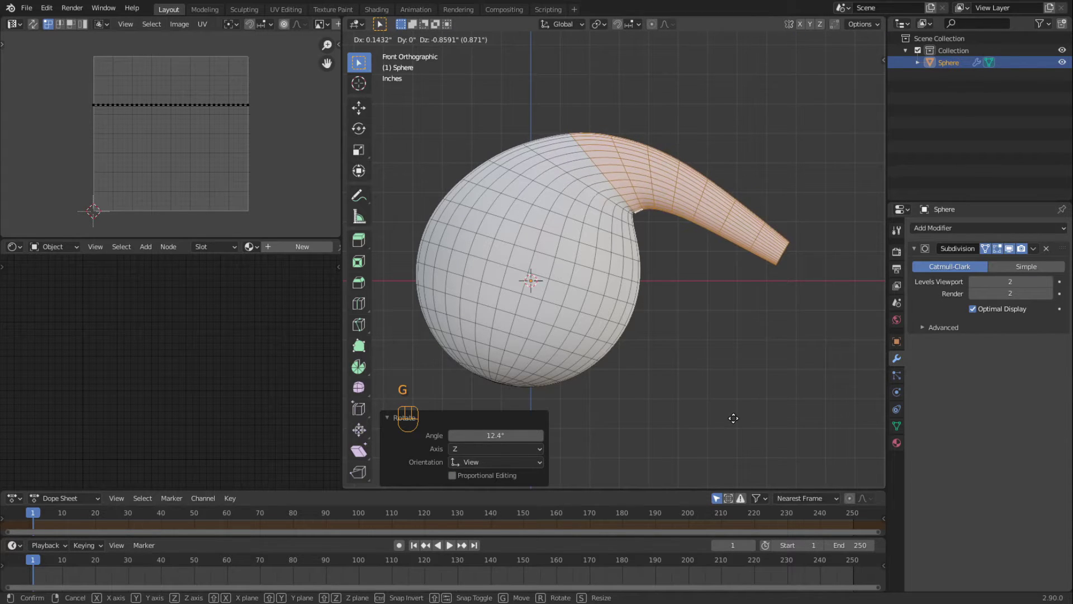
left_click(732, 418)
- Apply Smooth Vertices to the whole mesh with 0.5 smoothing and 2 repeats, and clear the selection
key("alt+a")
key("a")
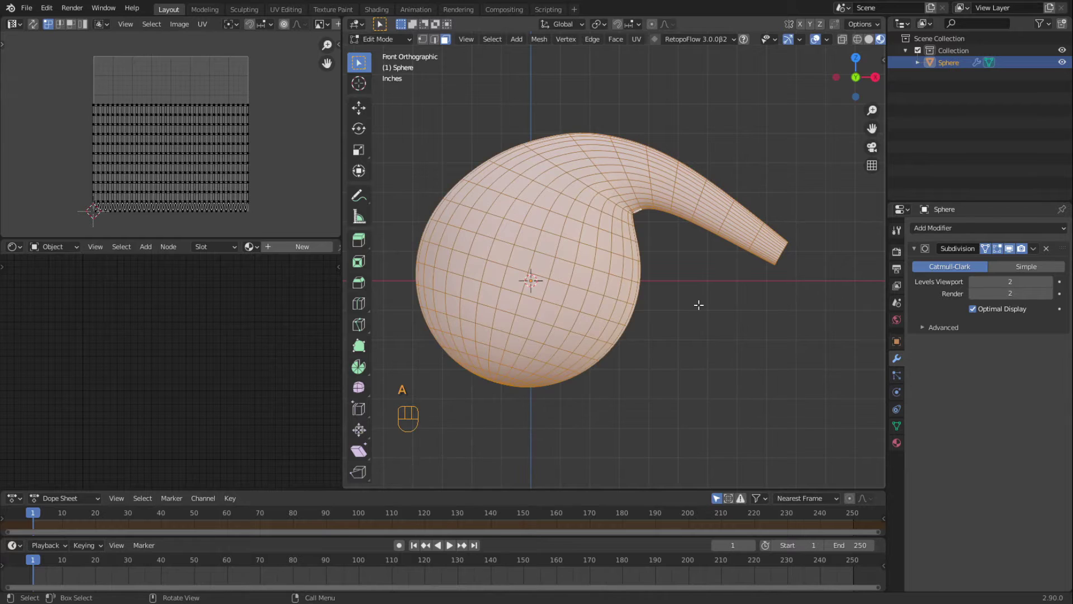
key("ctrl")
key("ctrl+v")
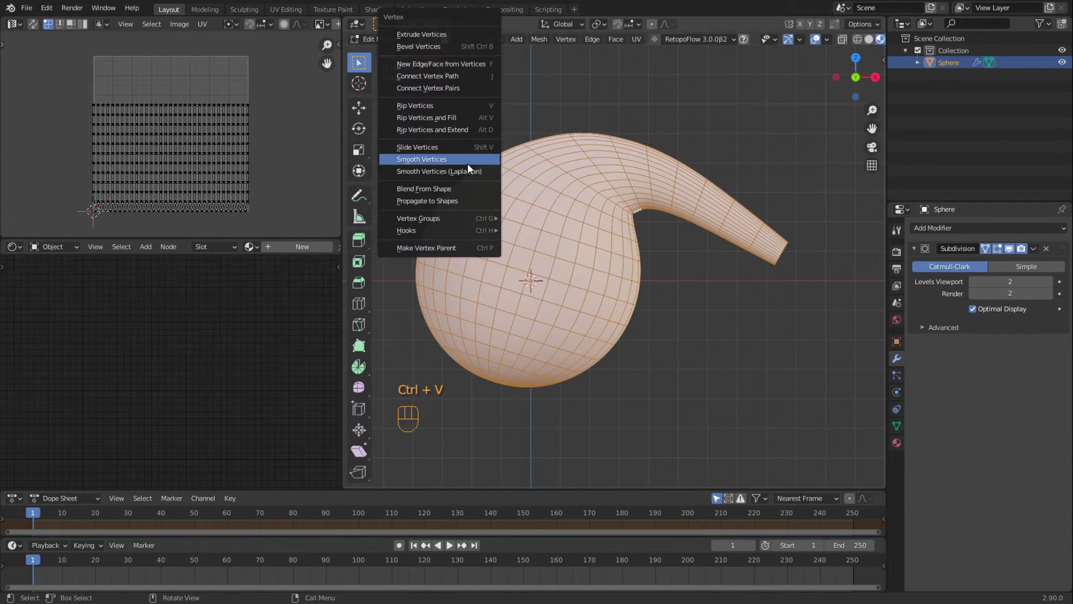
left_click(465, 160)
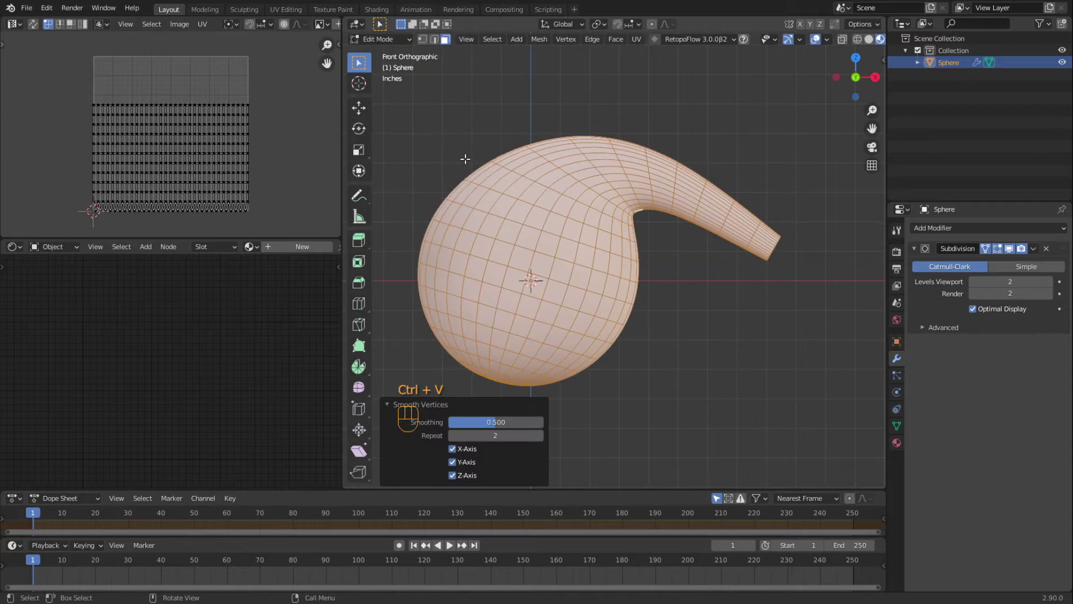
left_click(648, 222)
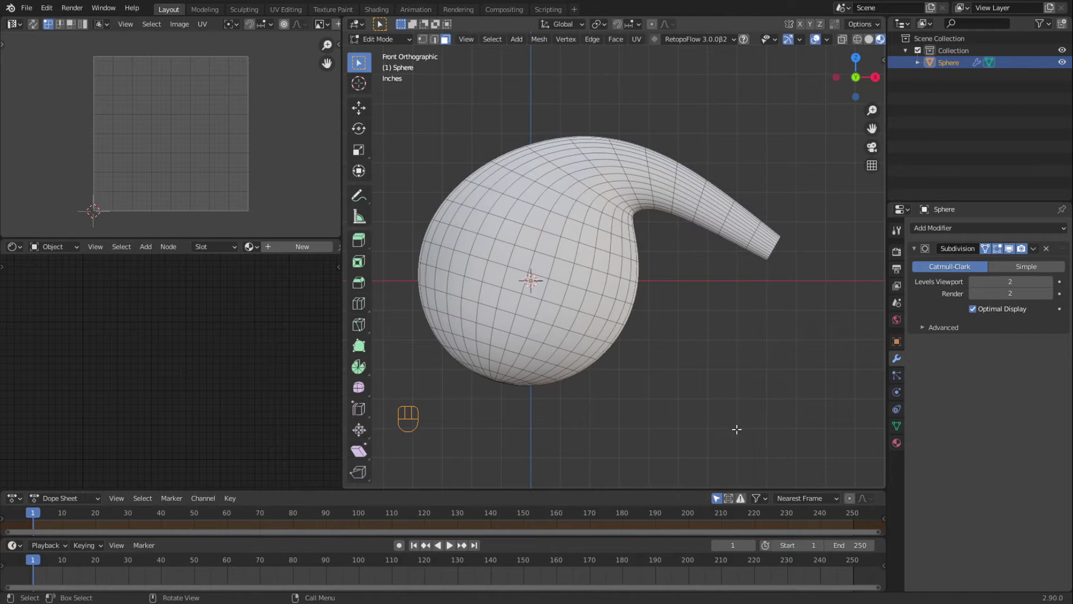
- Select all faces in the front view and extrude them along their normals to give the flask a thin wall
key("KP_1")
key("a")
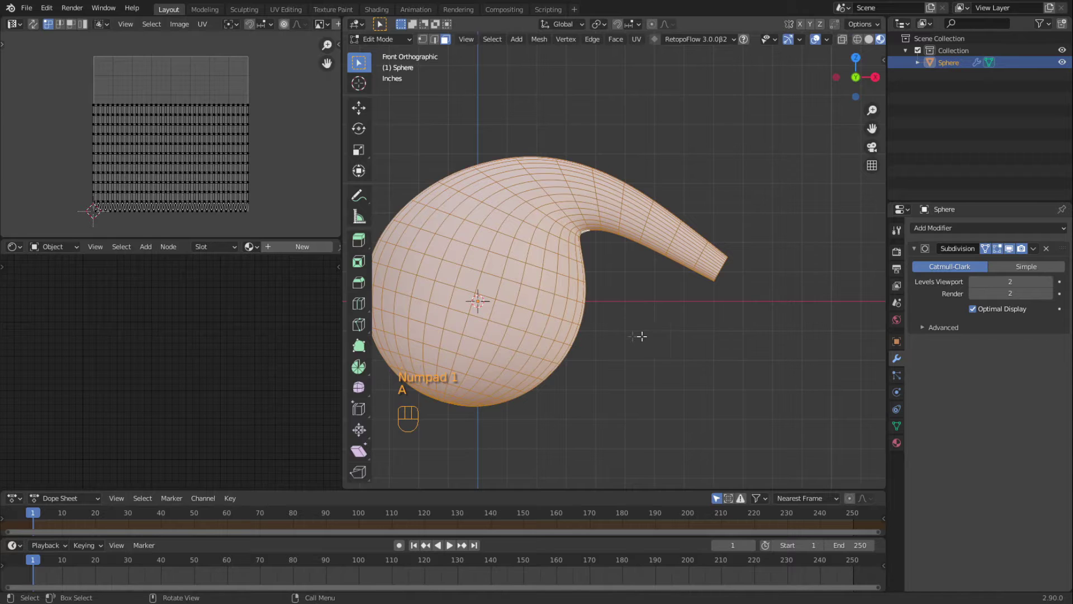
key("alt+e")
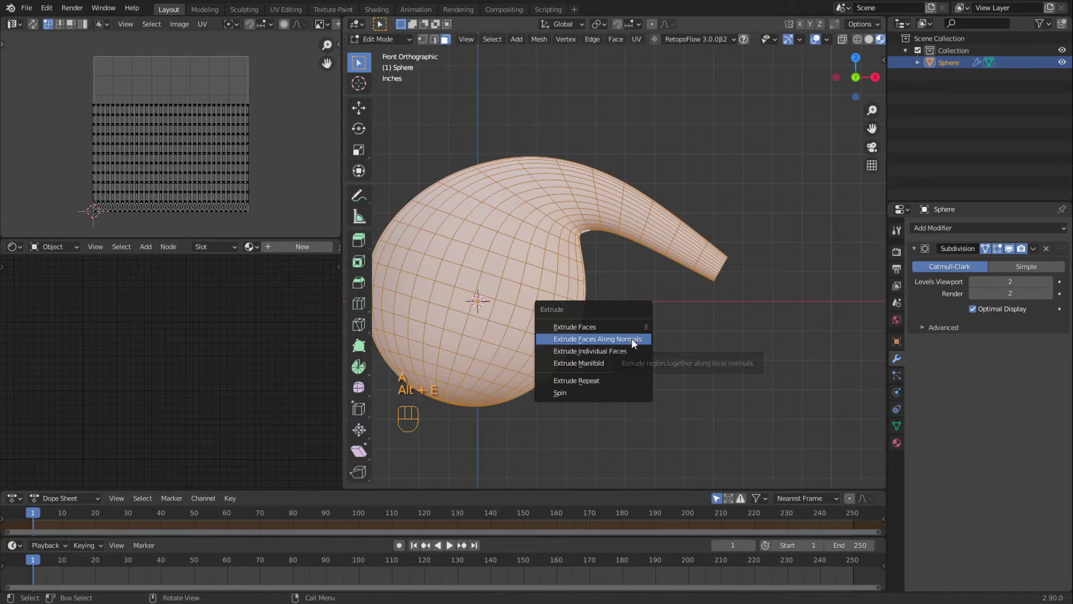
left_click(634, 343)
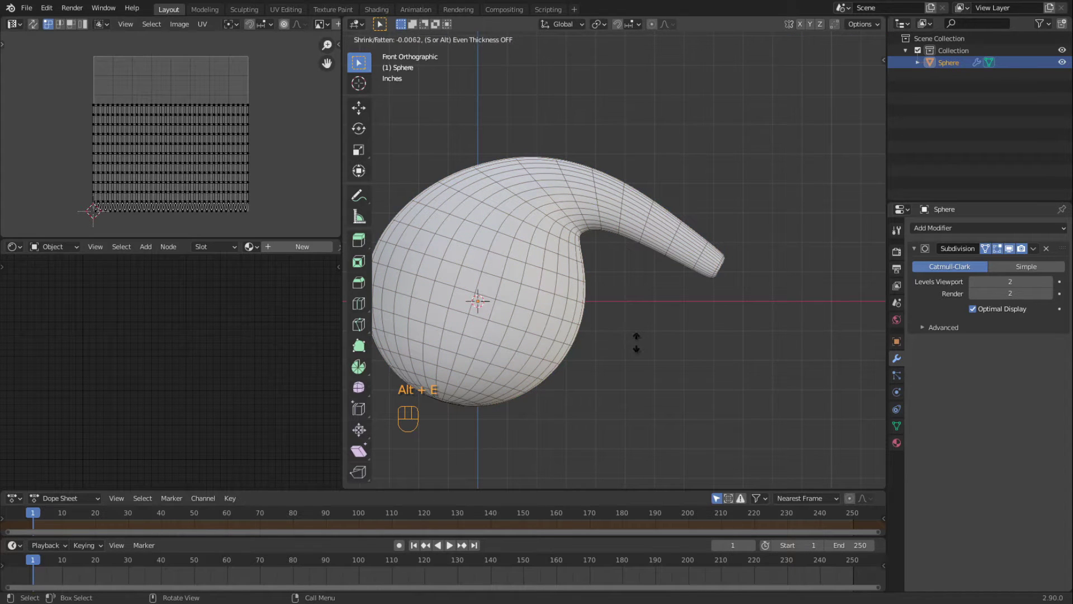
left_click(632, 335)
- Examine the thickened flask in Object Mode from several angles, checking the neck bend and the opening
mouse_move(632, 336)
middle_mouse_down()
mouse_move(568, 314)
mouse_move(593, 279)
mouse_move(622, 258)
mouse_move(676, 268)
mouse_move(695, 288)
middle_mouse_up()
scroll(611, 247, "up", 2)
key("Tab")
scroll(621, 358, "down", 4)
middle_click_drag(621, 358, 675, 200)
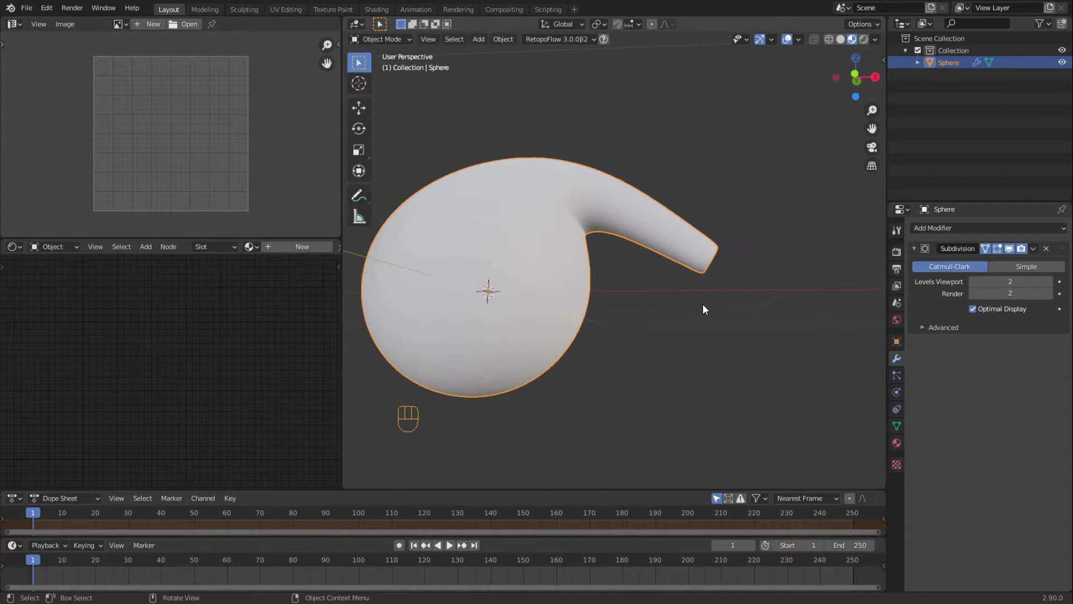
key("KP_1")
scroll(600, 257, "up", 5)
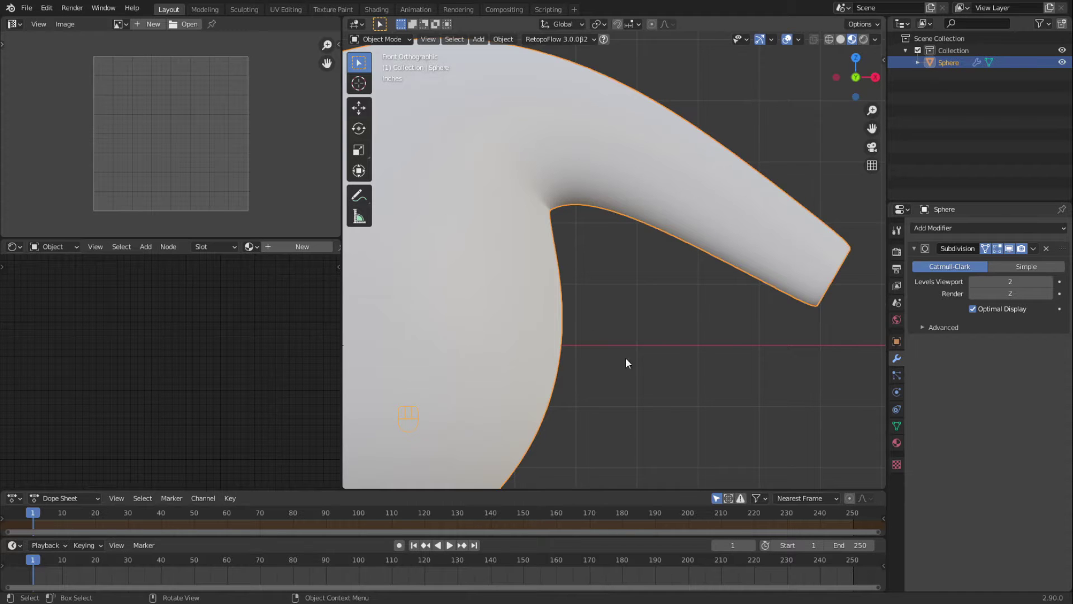
scroll(702, 387, "down", 3)
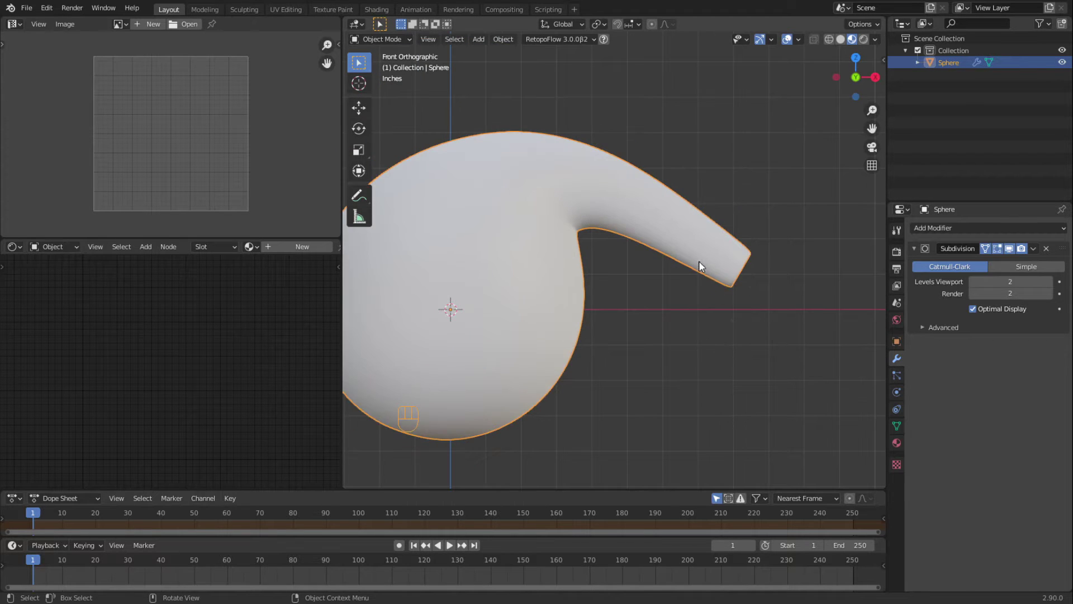
- Add a loop cut to the neck's last outer segment, slid close to the rim with a factor of about -0.91
key("Tab")
scroll(732, 349, "down", 2, "ctrl")
left_click(703, 361)
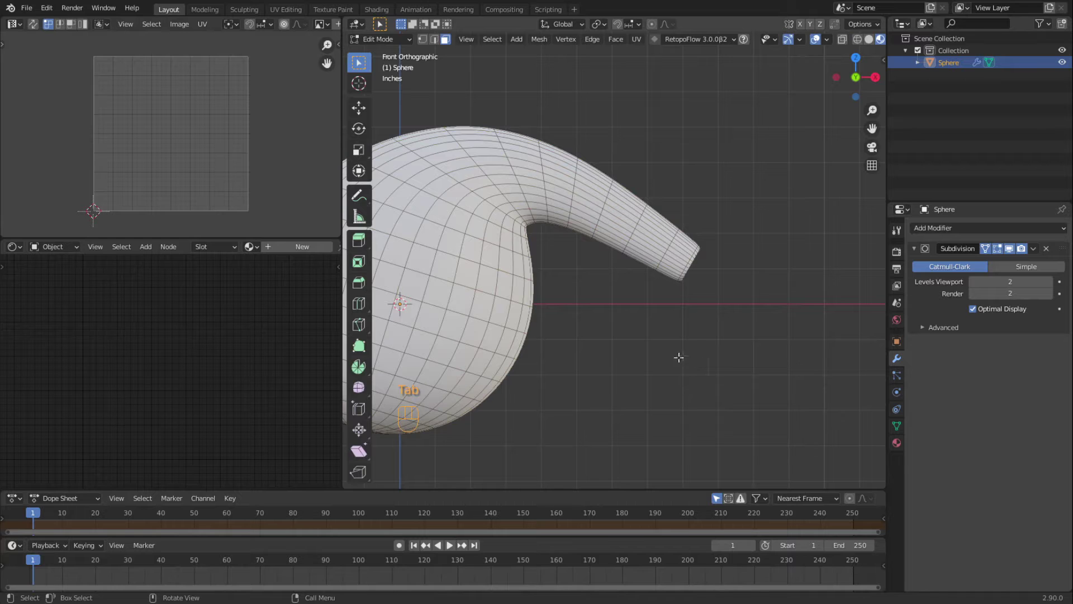
key("ctrl+r")
left_click(680, 275)
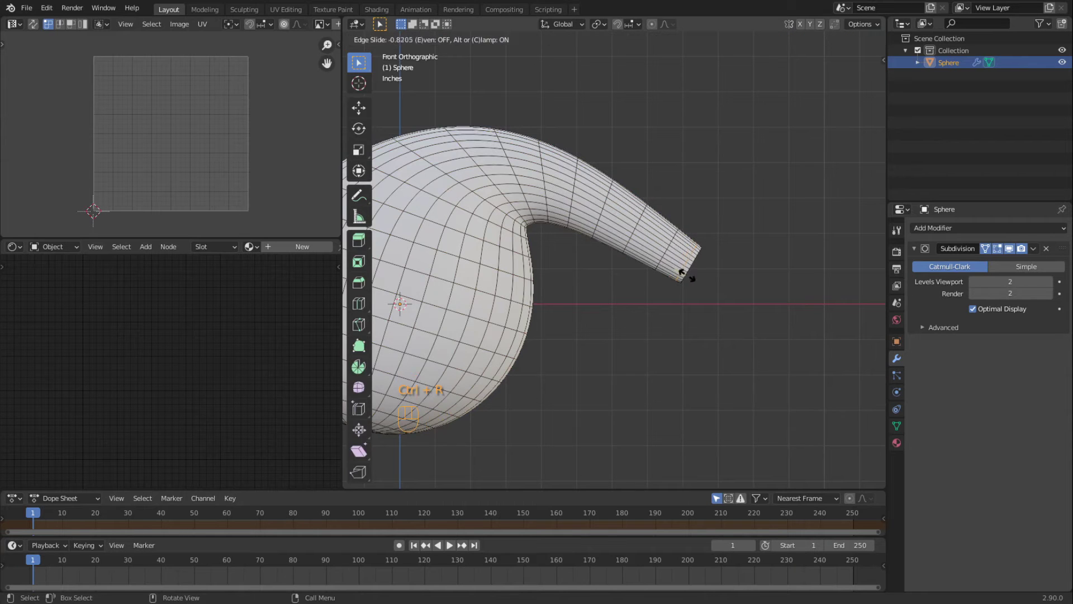
left_click(687, 280)
- Turn off the Subdivision modifier's viewport display and select the face loop around the neck's rim in face mode
scroll(721, 296, "up", 2)
middle_click_drag(726, 290, 661, 264)
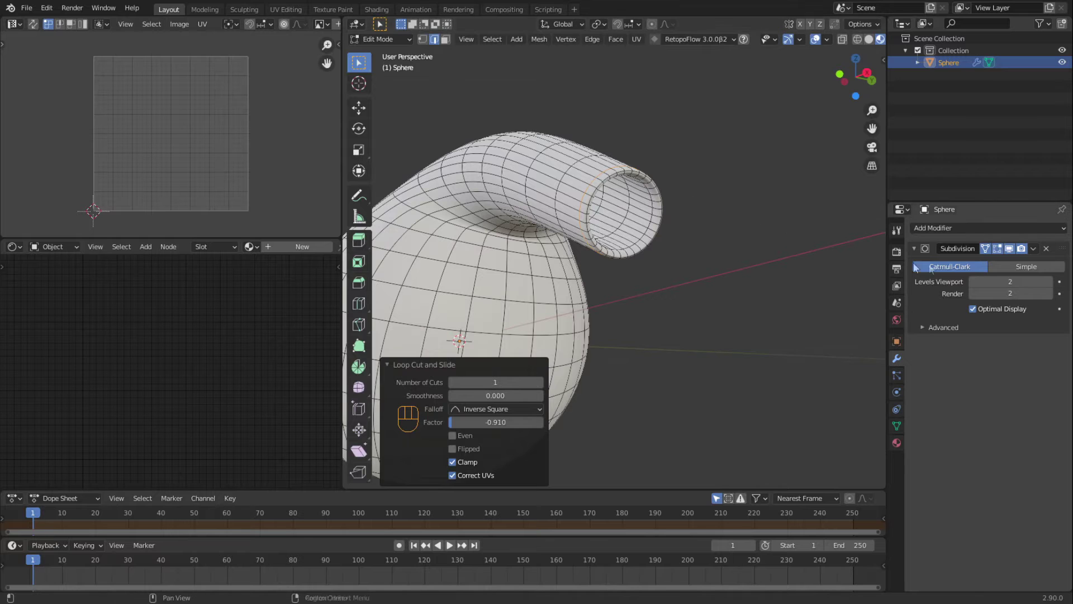
left_click(997, 248)
scroll(646, 286, "up", 2)
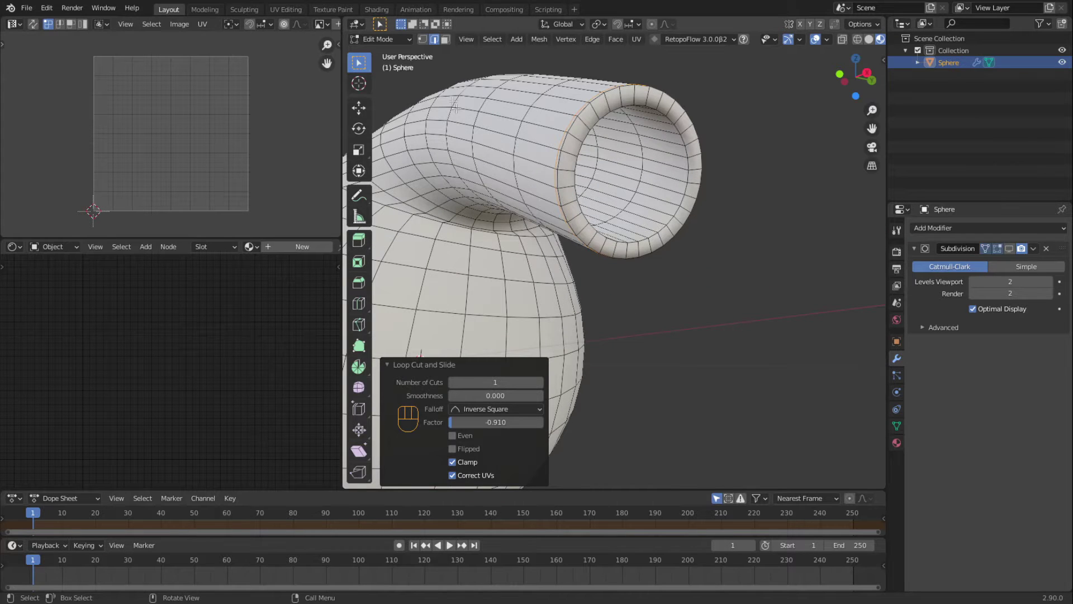
left_click(446, 40)
left_click(678, 211, "alt")
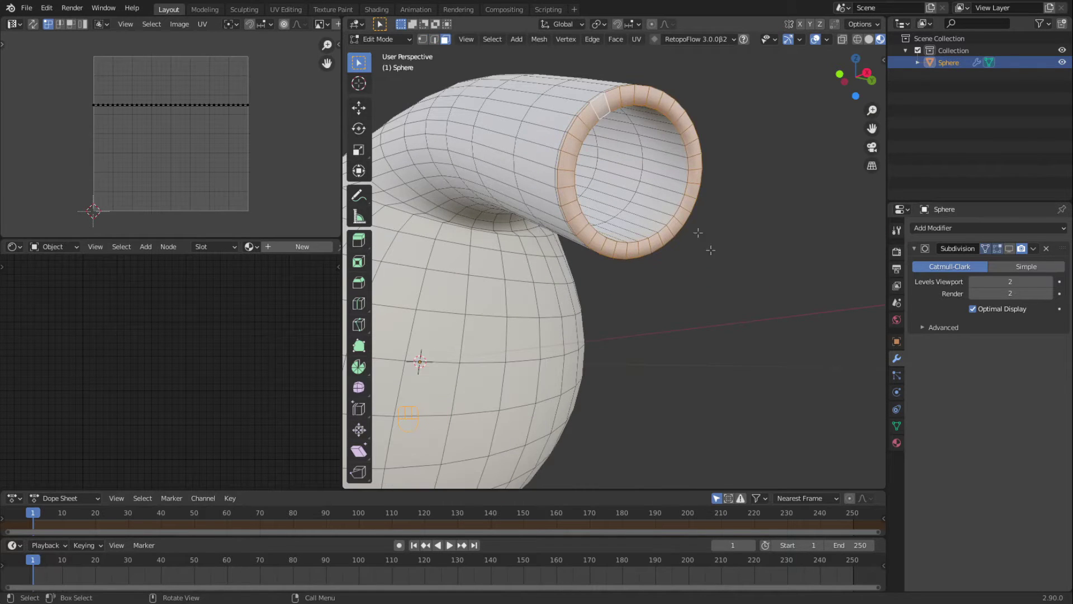
- Extend the selection to the neck's whole end segment and scale it to about 0.866 in the front view
middle_click_drag(677, 262, 751, 212)
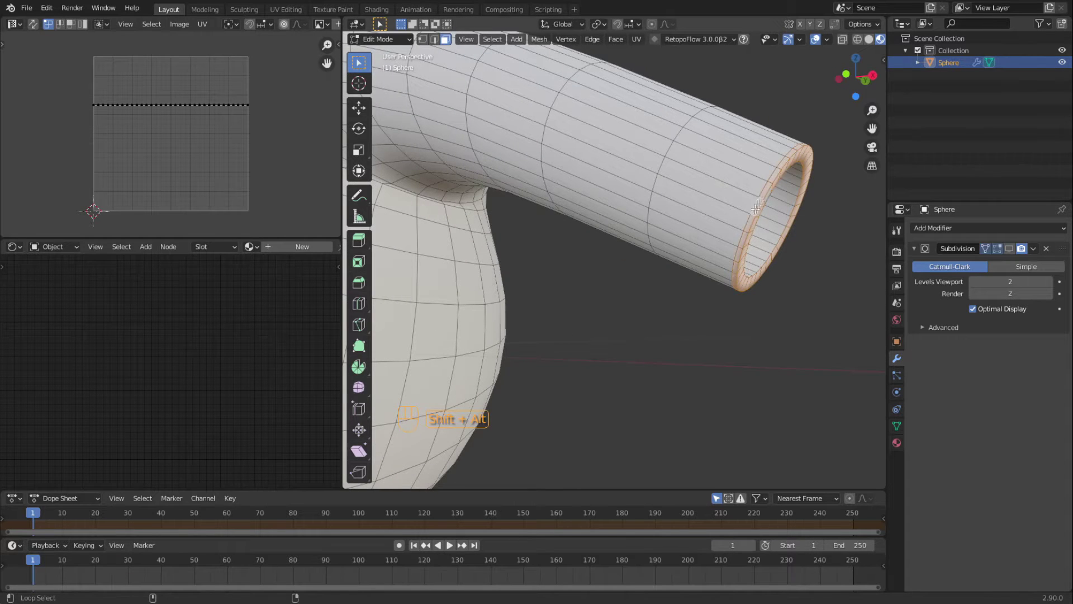
key("alt+z")
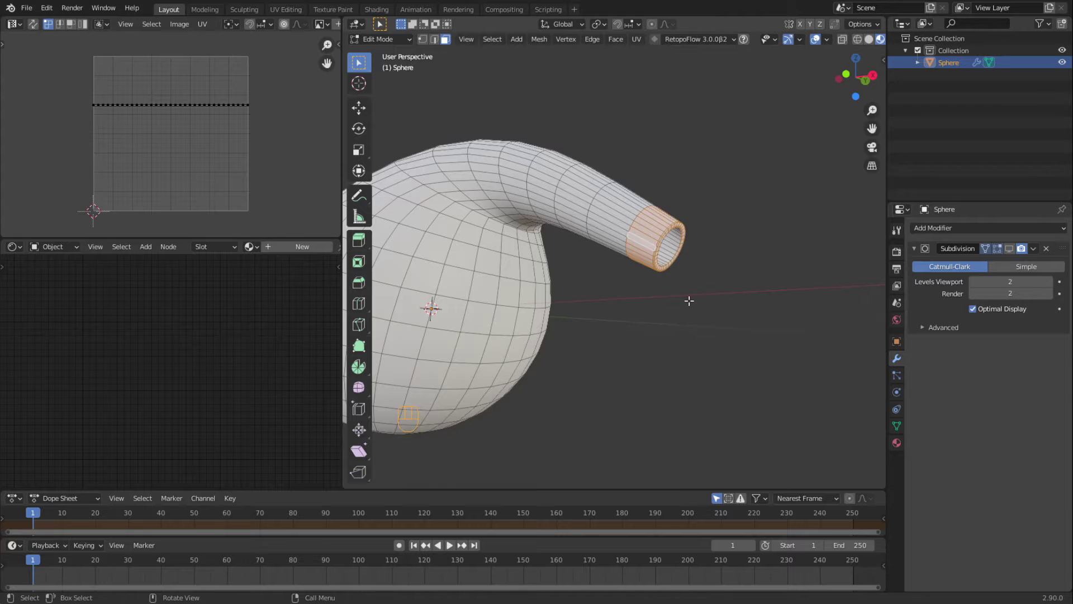
key("KP_1")
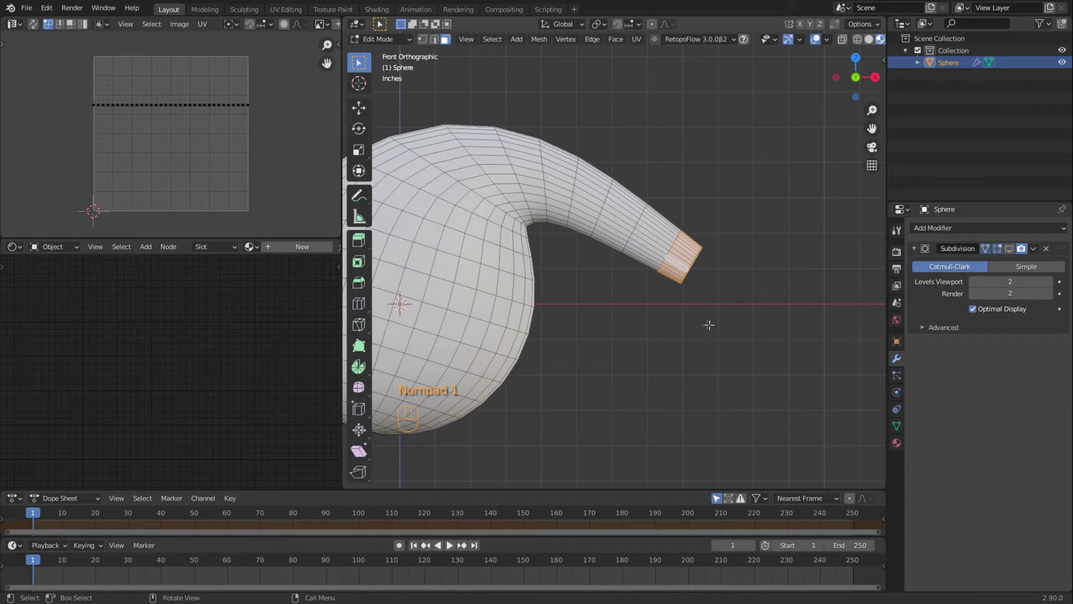
key("s")
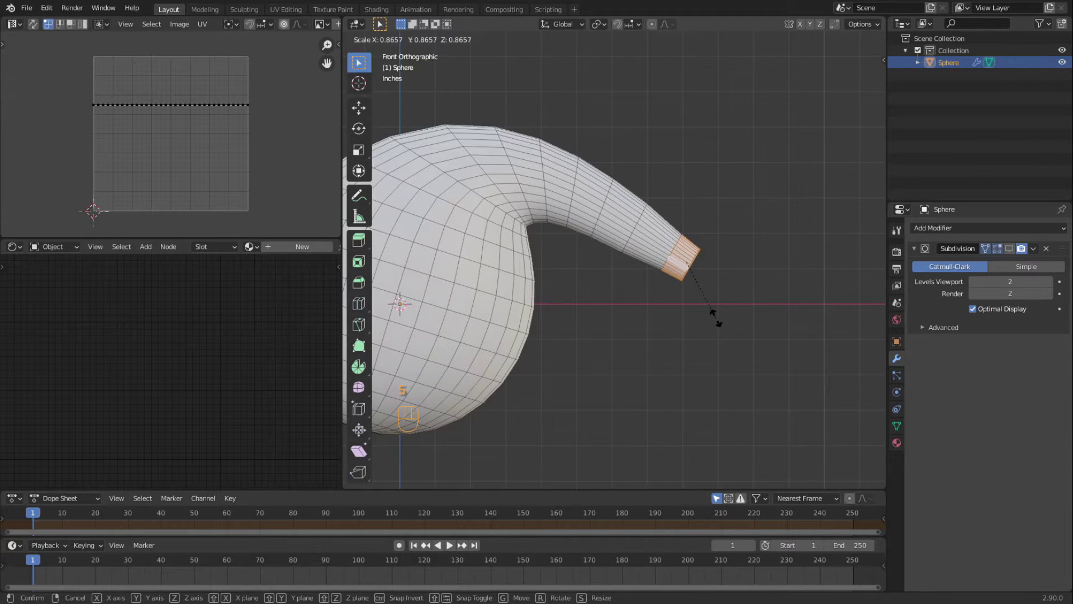
left_click(716, 317)
- Select the edge loop just behind the neck's rim in edge mode, scale it by about 1.057 and dissolve it
scroll(715, 301, "up", 3)
key("2")
left_click(730, 251, "alt")
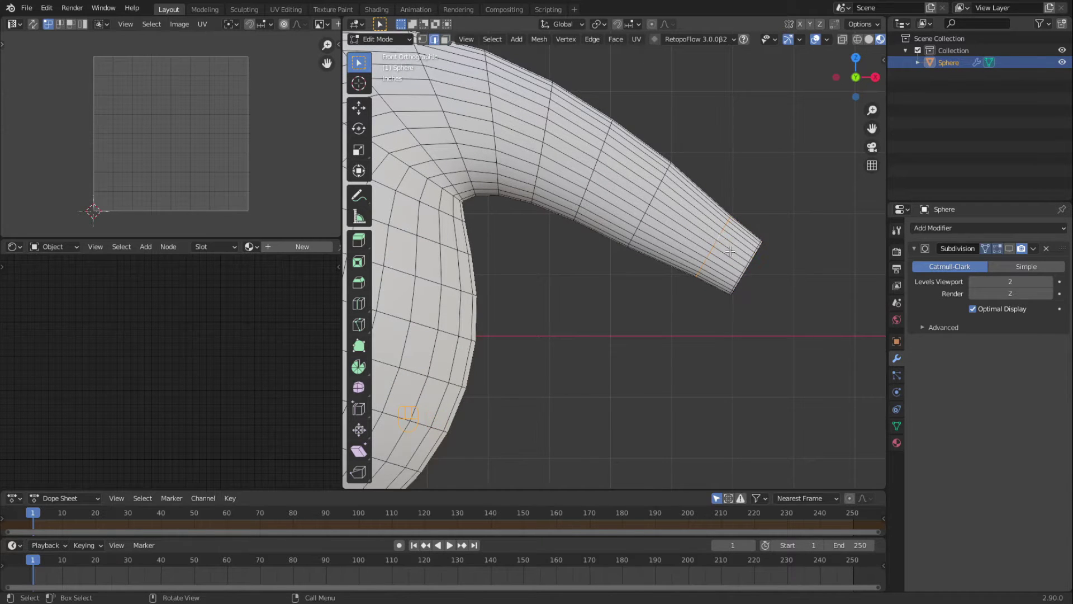
key("s")
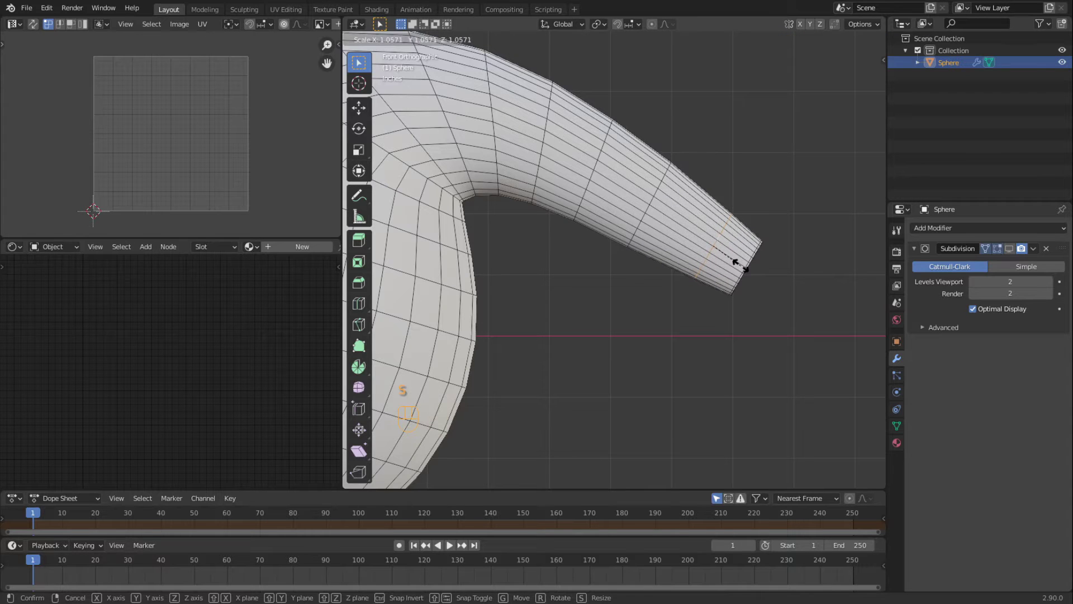
left_click(740, 266)
right_click(725, 246)
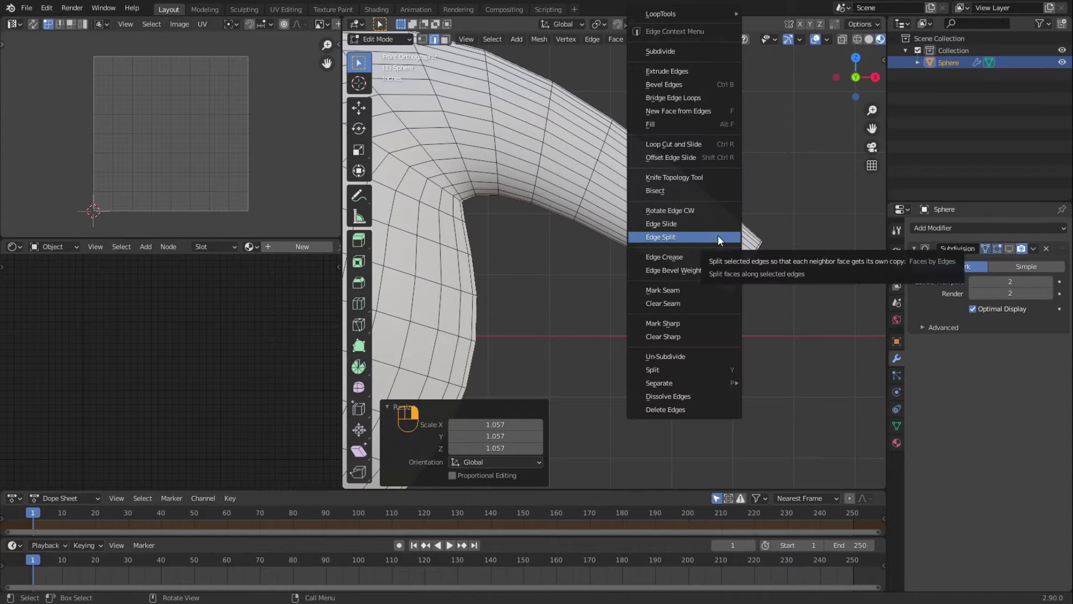
left_click(683, 397)
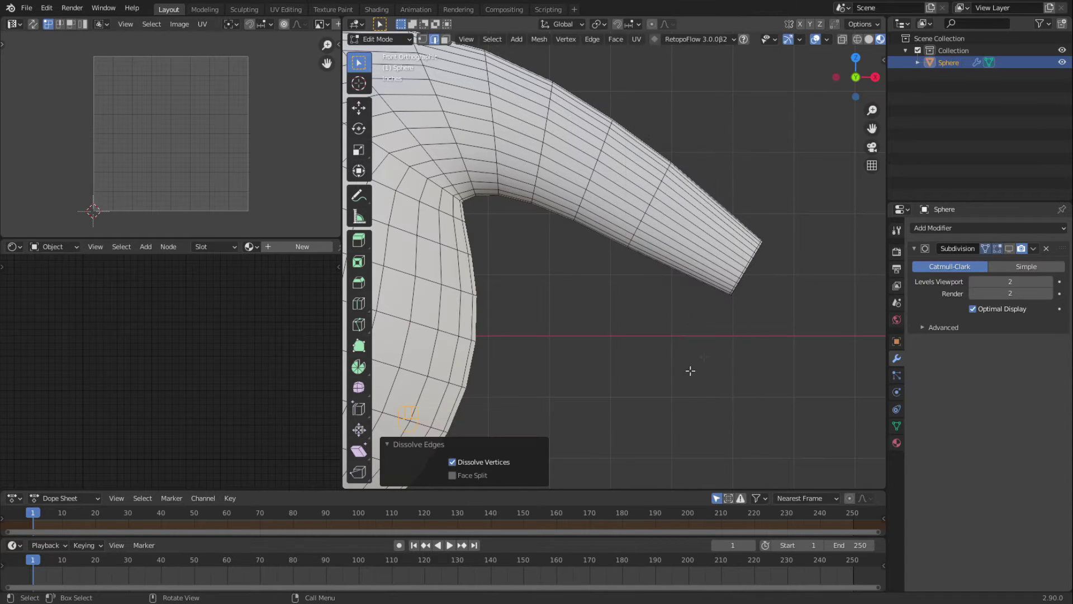
middle_click_drag(691, 370, 706, 297)
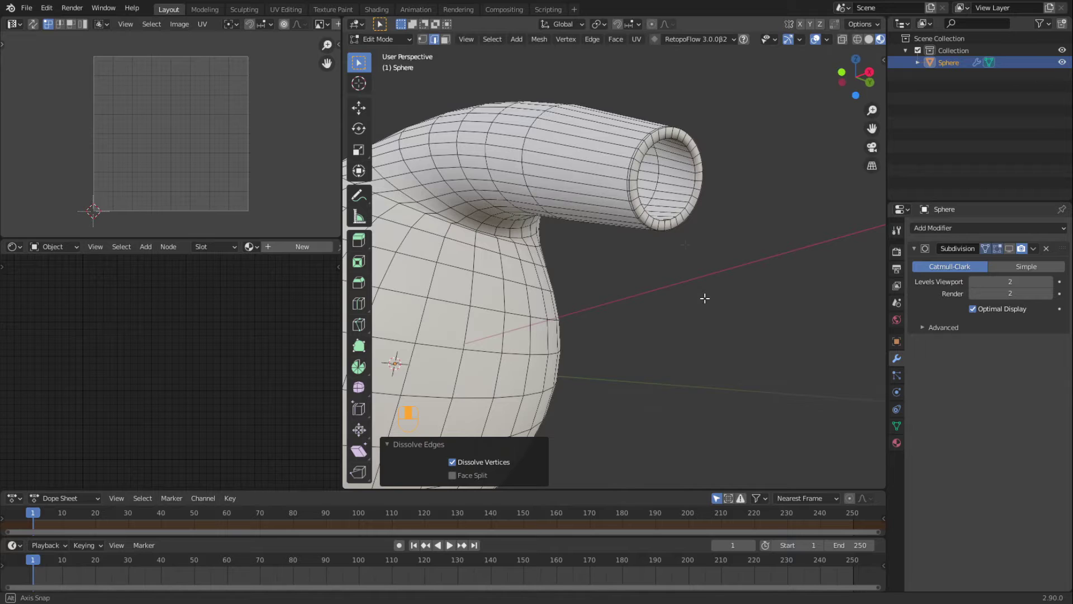
- Dissolve the matching edge loop inside the neck's opening
right_click(659, 174)
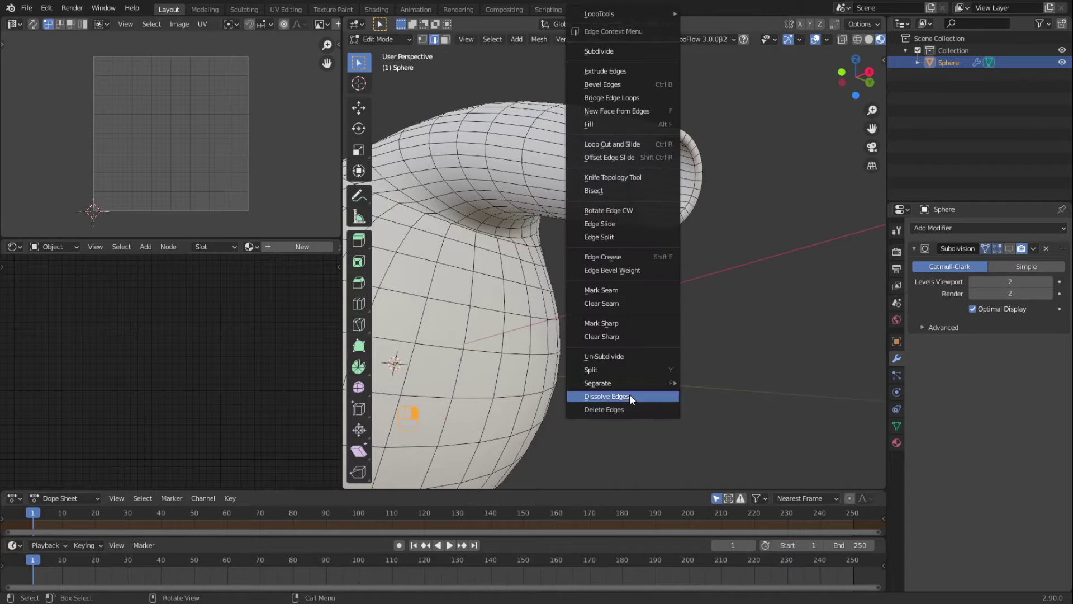
left_click(629, 393)
middle_click_drag(661, 311, 708, 323)
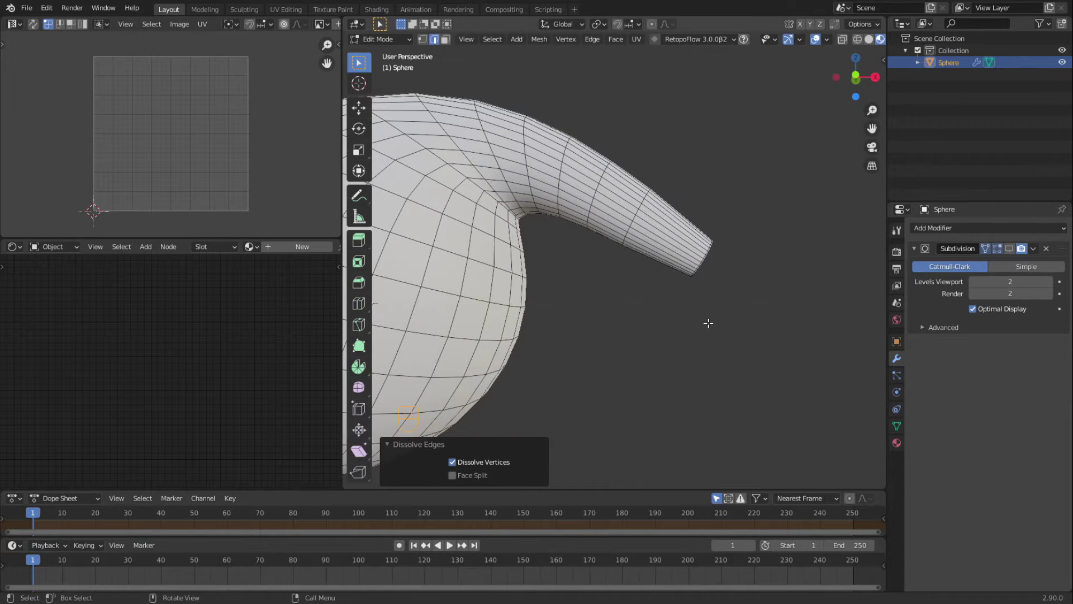
- Add four evenly spaced loop cuts to the neck's last outer segment, leaving them unslid
key("KP_1")
scroll(610, 364, "down", 3)
scroll(662, 334, "up", 3)
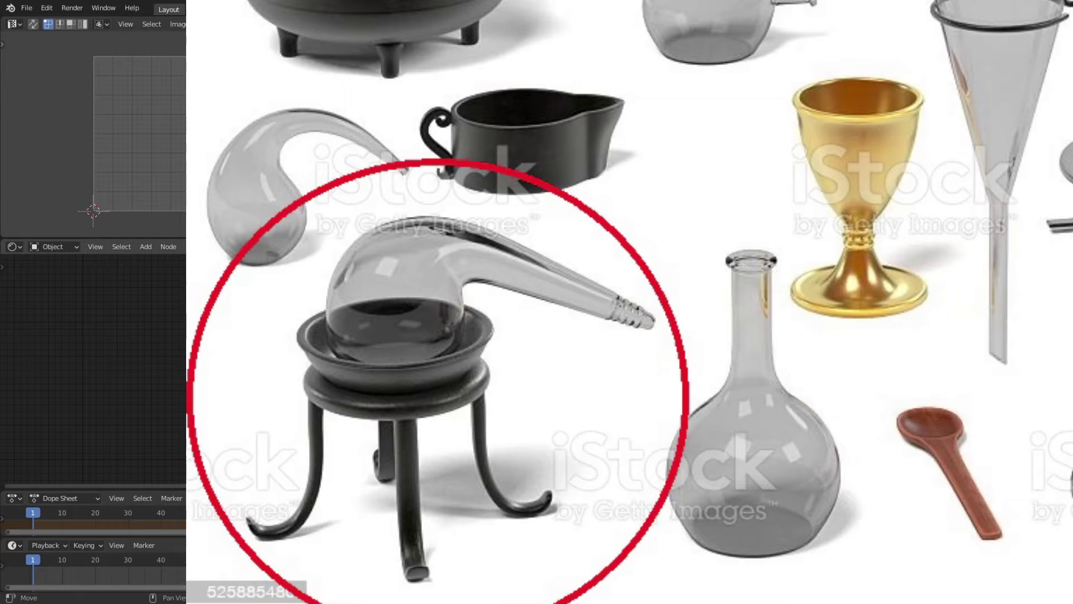
scroll(559, 251, "up", 4)
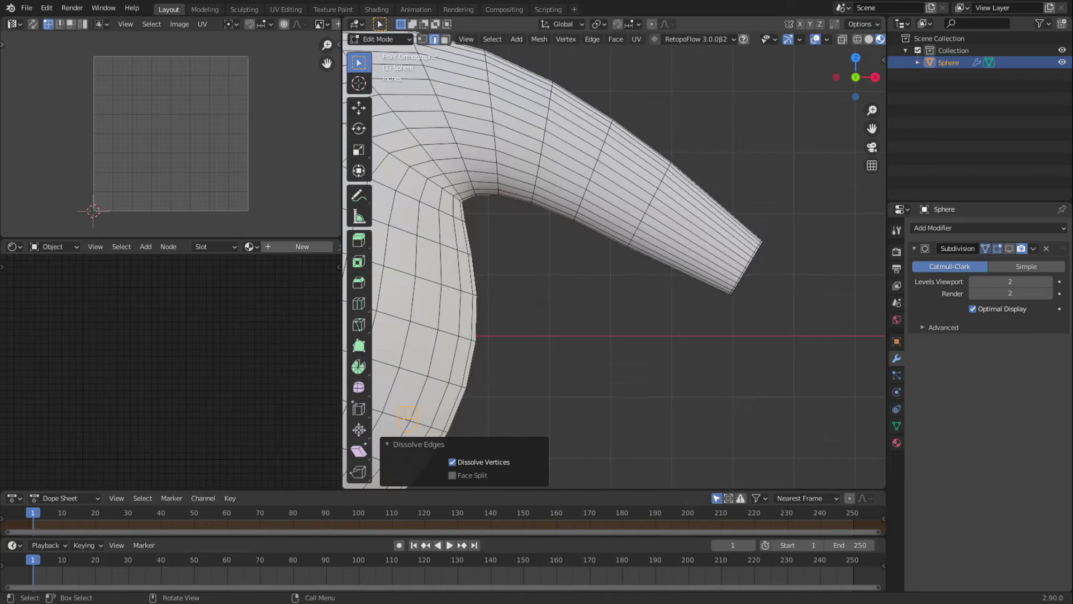
scroll(608, 263, "down", 1)
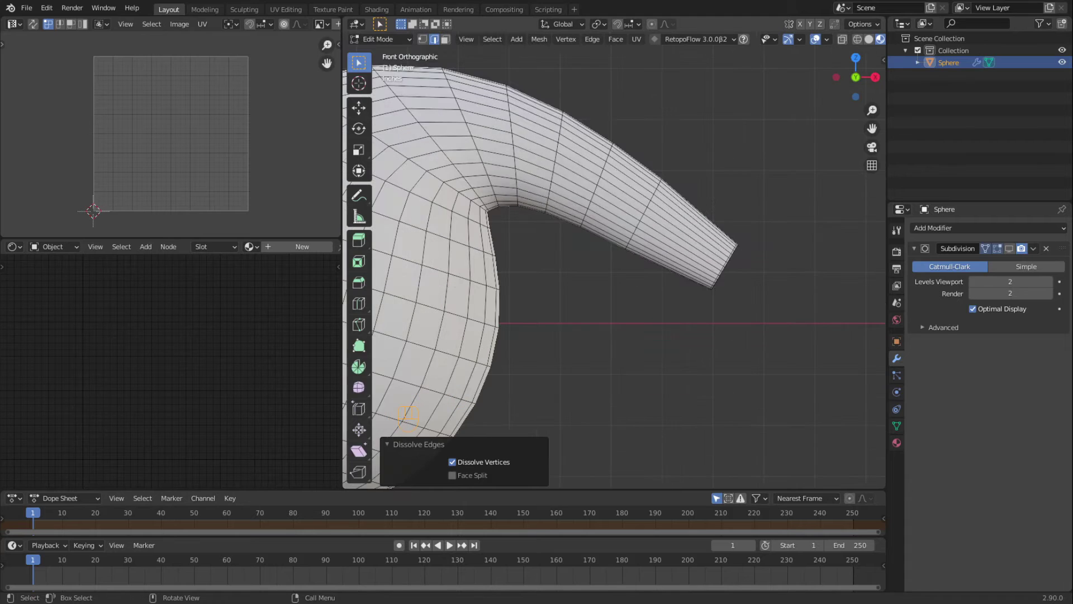
key("ctrl+r")
scroll(663, 235, "up", 2)
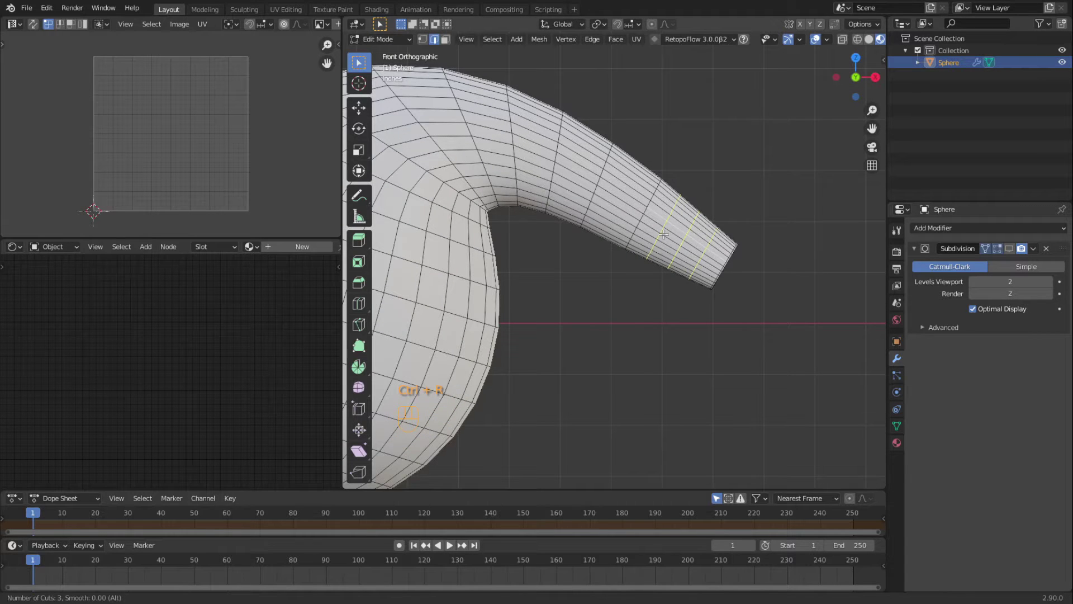
scroll(663, 235, "up", 1)
left_click(662, 234)
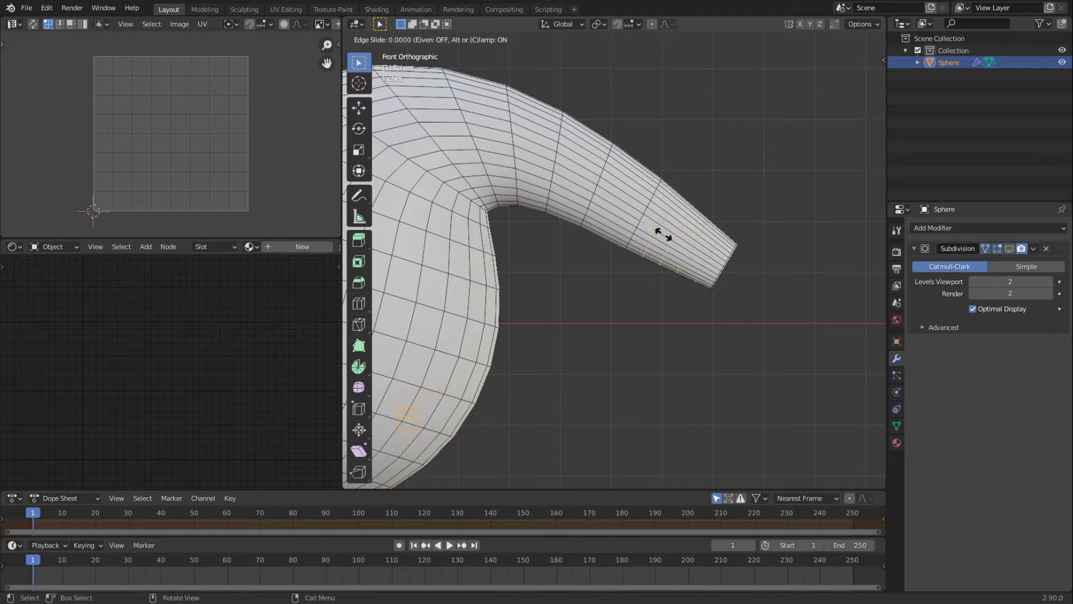
right_click(634, 337)
- Add a centred loop cut to each of the last four narrow segments at the neck's end
scroll(765, 323, "up", 2)
middle_click_drag(760, 324, 688, 345, "shift")
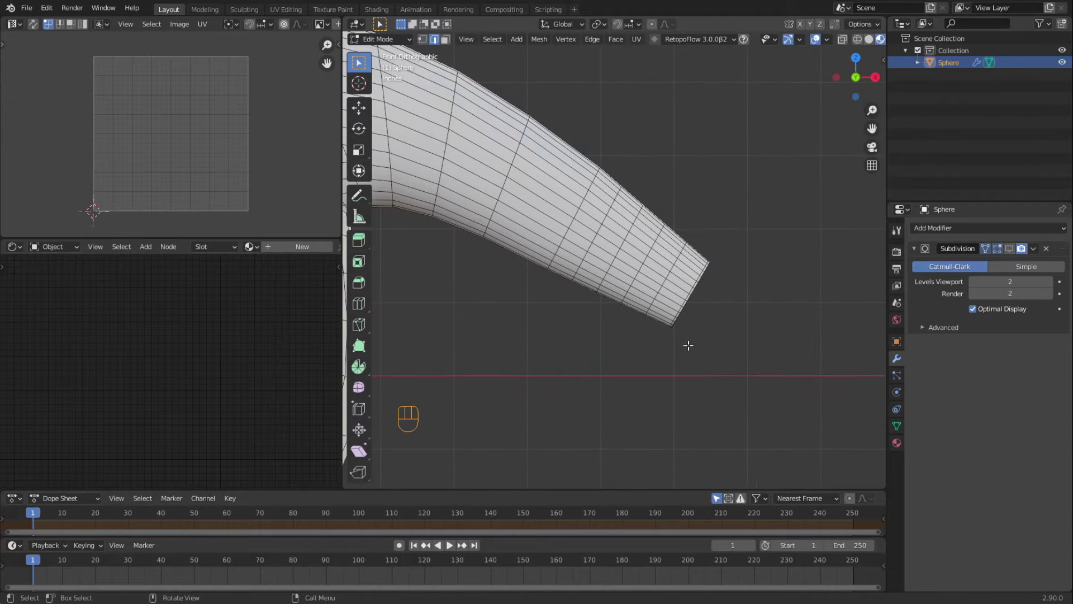
scroll(615, 363, "up", 2)
key("ctrl+r")
left_click(579, 254)
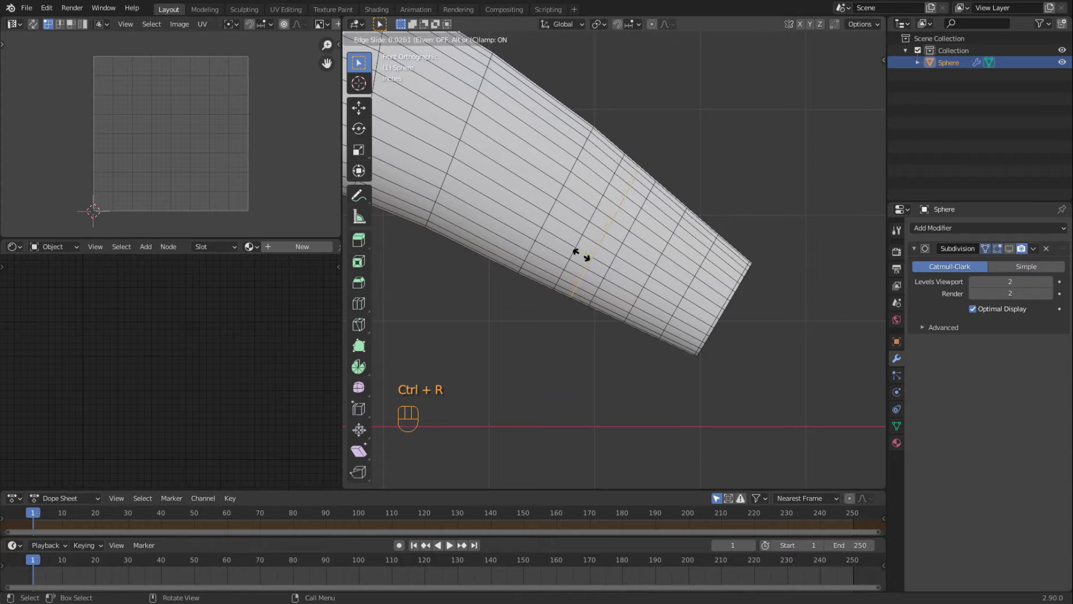
right_click(578, 254)
key("ctrl+r")
left_click(603, 297)
right_click(603, 296)
key("ctrl+r")
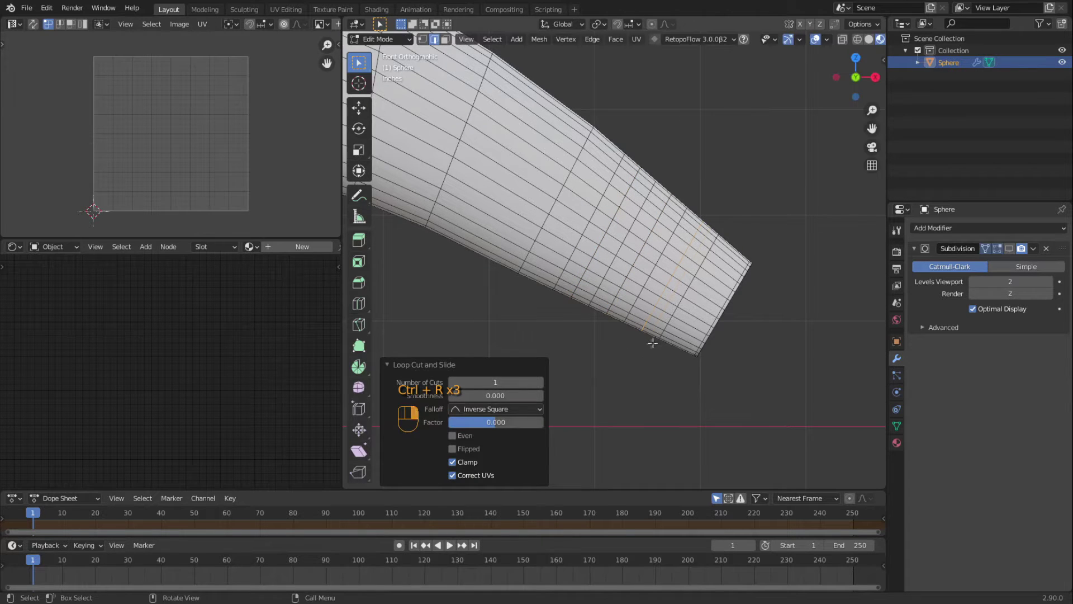
key("ctrl+r")
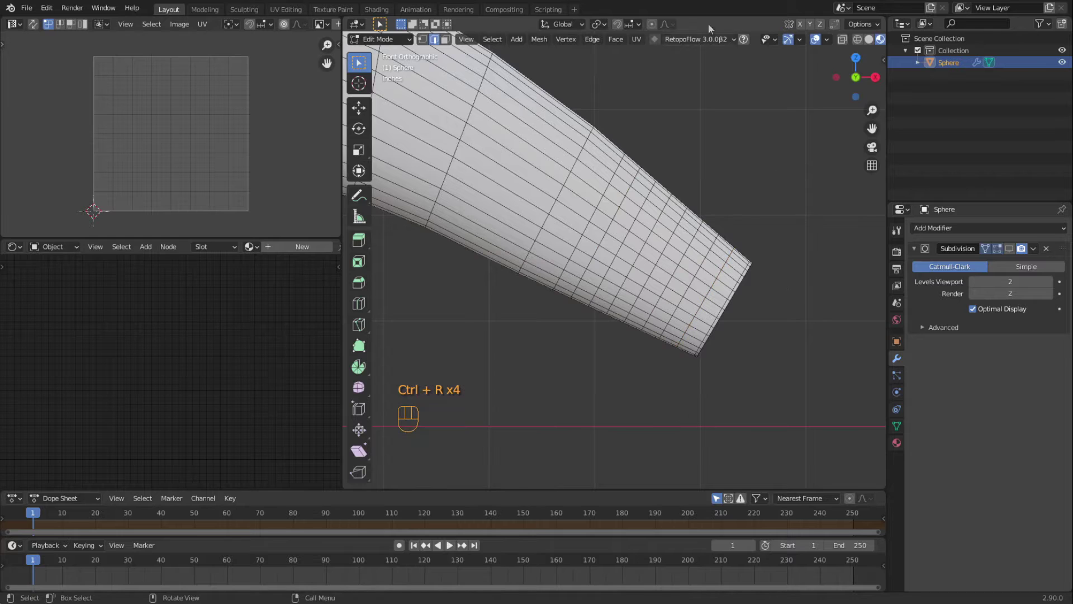
- Extrude four alternating face loops at the neck's end slightly outward along their normals and turn on the Subdivision modifier's viewport display
left_click(445, 39)
left_click(566, 286, "alt")
left_click(610, 288, "alt+shift")
left_click(647, 297, "alt+shift")
left_click(677, 323, "alt+shift")
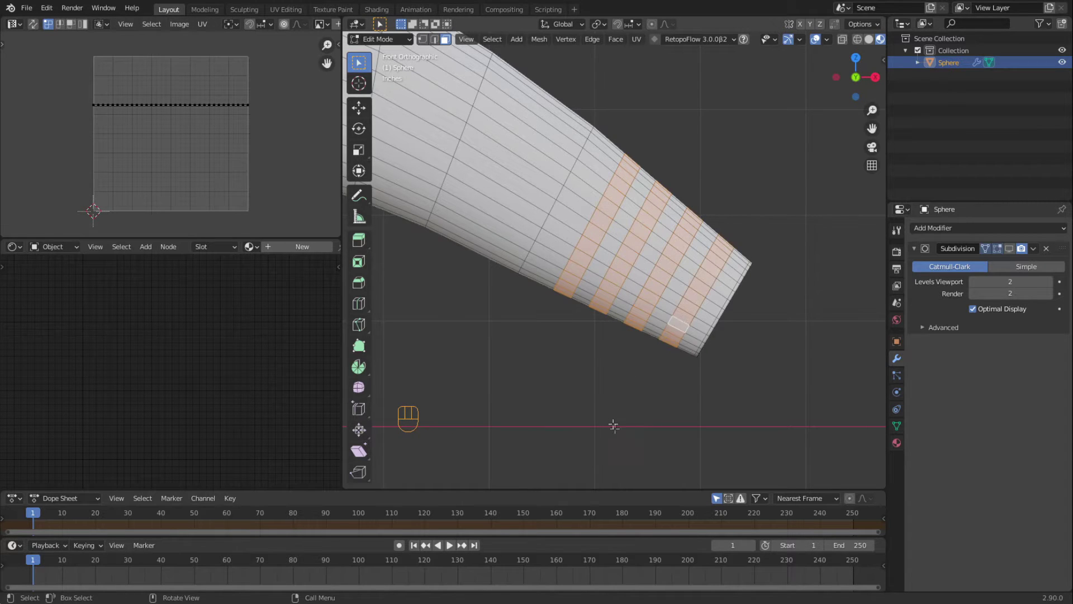
key("alt+e")
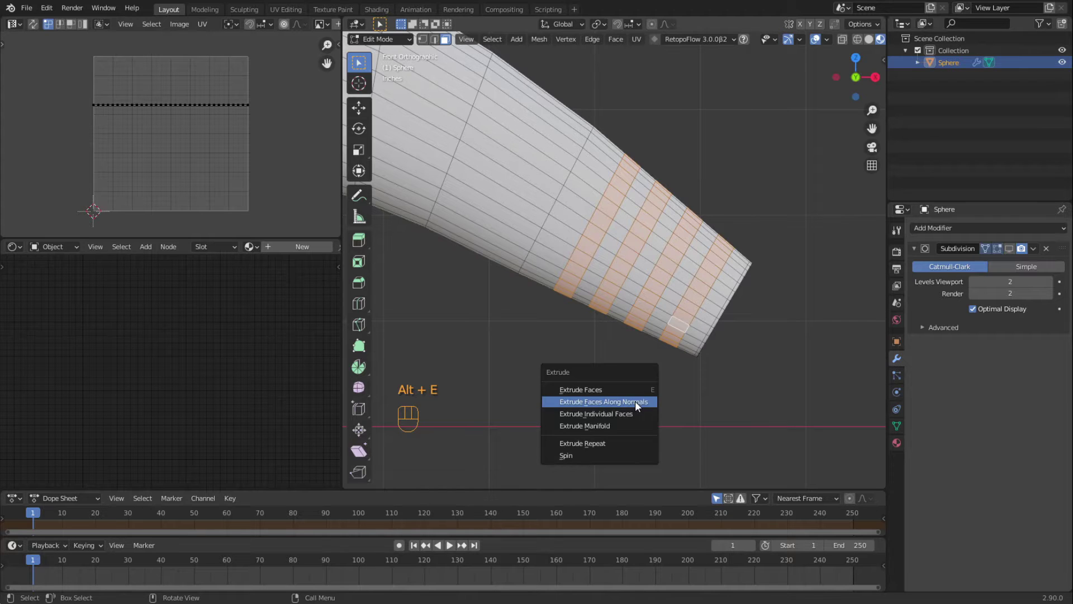
left_click(634, 401)
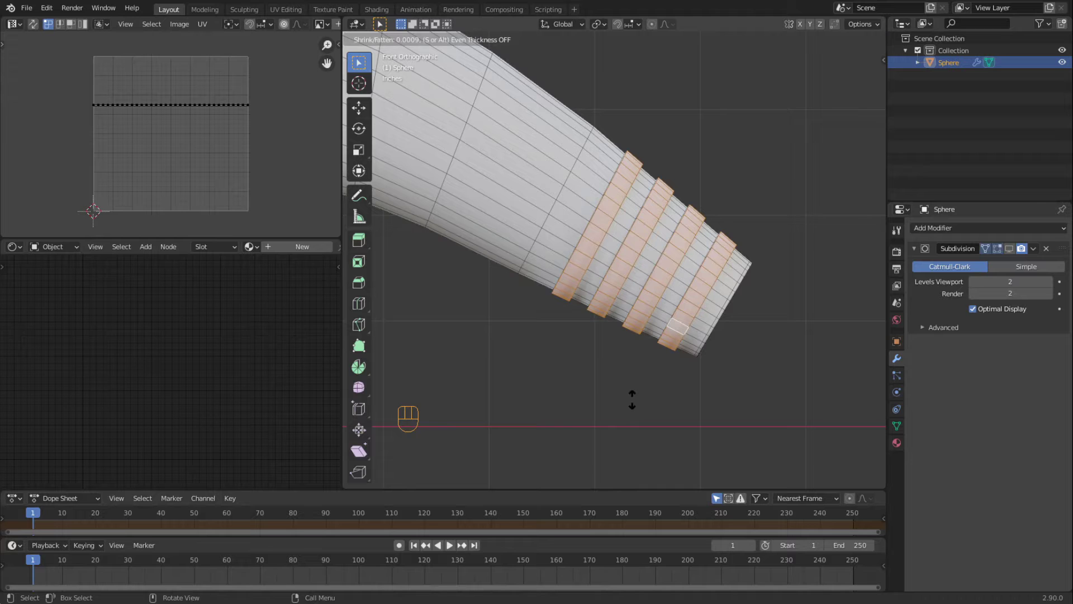
left_click(625, 408)
left_click(625, 408)
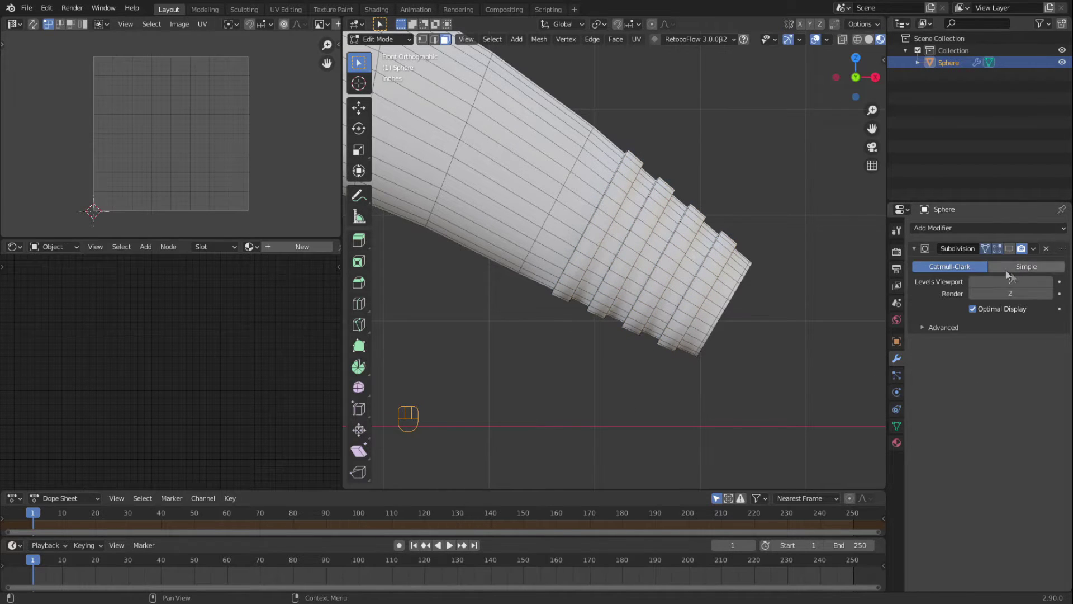
left_click(1009, 248)
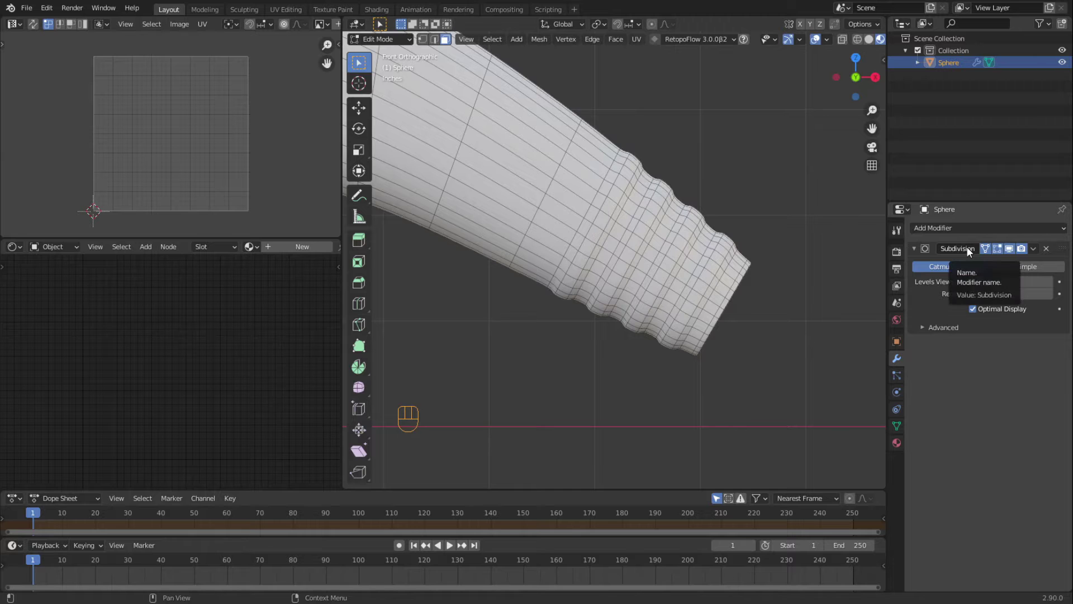
- Add loop cuts hugging the first ridge's two sides and the second ridge's near side, with factors of -1, about 0.863 and -0.792
mouse_move(656, 364)
middle_mouse_down()
mouse_move(656, 337)
mouse_move(662, 361)
middle_mouse_up()
key("ctrl+r")
left_click(489, 201)
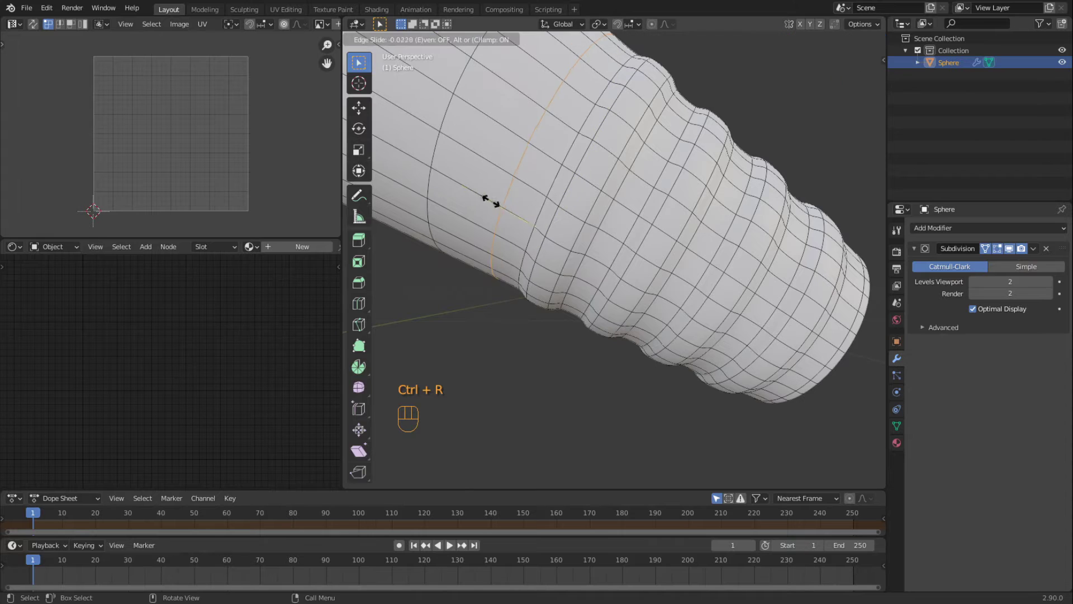
left_click(526, 219)
key("ctrl+r")
left_click(585, 256)
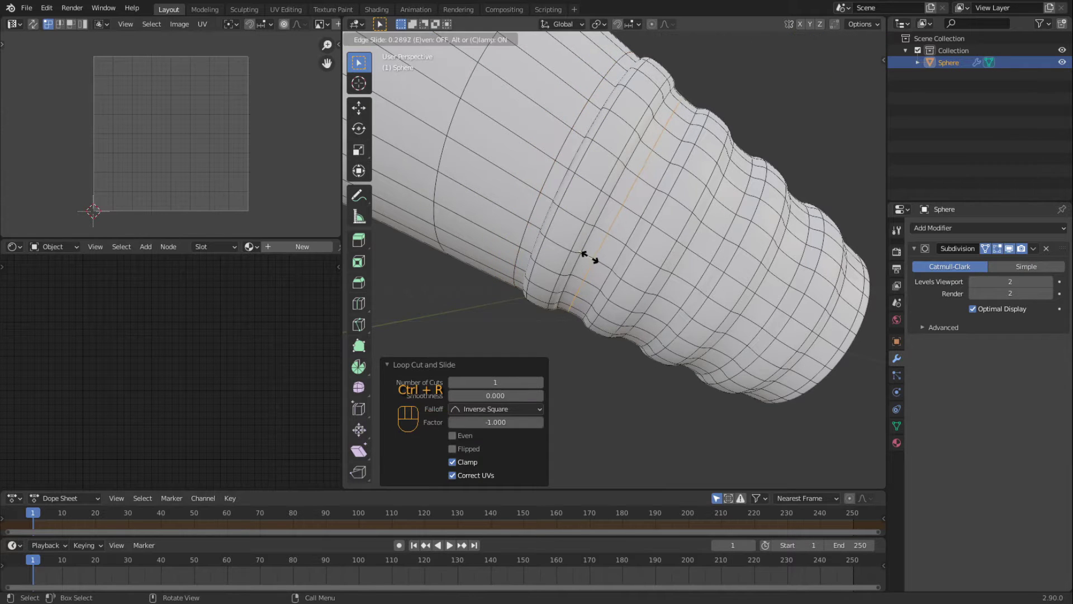
left_click(588, 253)
left_click(619, 223)
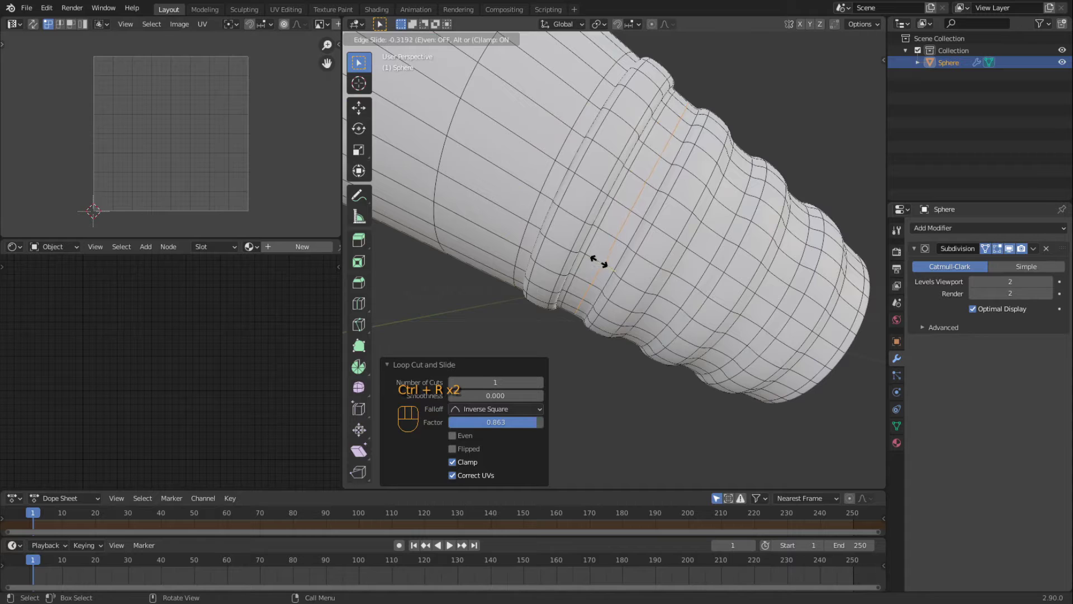
left_click(607, 240)
- Add two loop cuts between the second and third ridges, one slid to factor 1 against the second and one towards the third
key("ctrl+r")
left_click(670, 298)
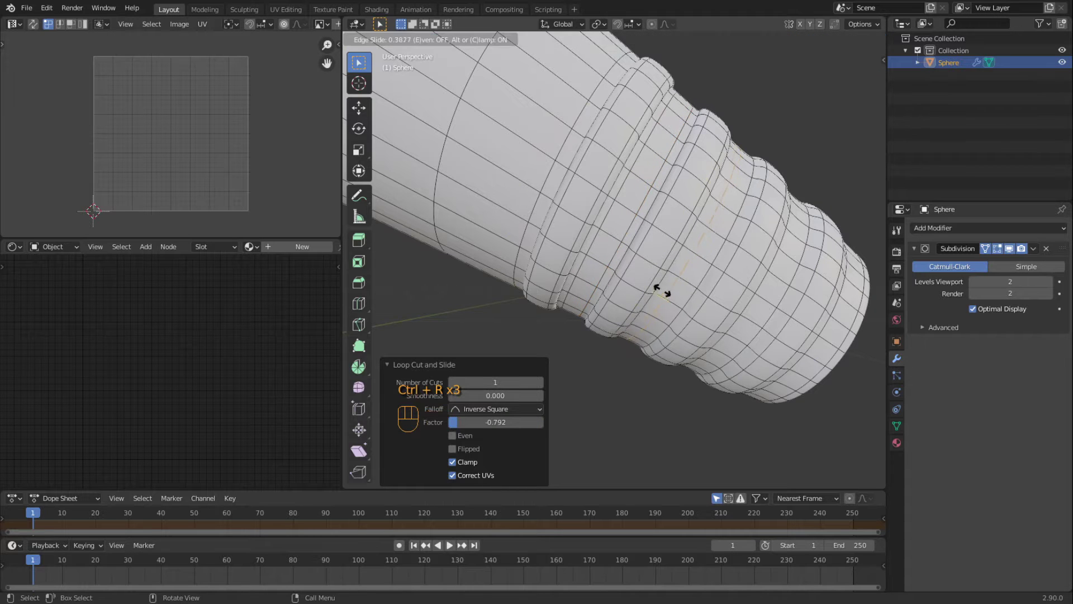
left_click(657, 284)
key("ctrl+r")
left_click(665, 296)
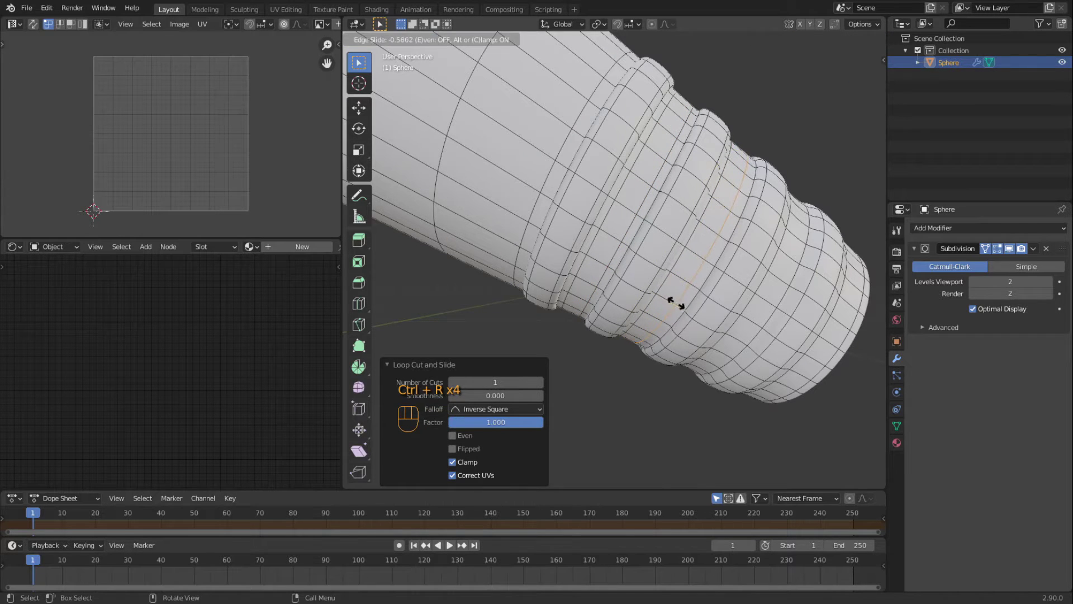
left_click(721, 335)
- Add two loop cuts between the third and fourth ridges, one slid to about 0.89 and one towards the fourth, plus one beyond the fourth ridge
key("ctrl+r")
left_click(727, 335)
left_click(715, 328)
key("ctrl+r")
left_click(737, 333)
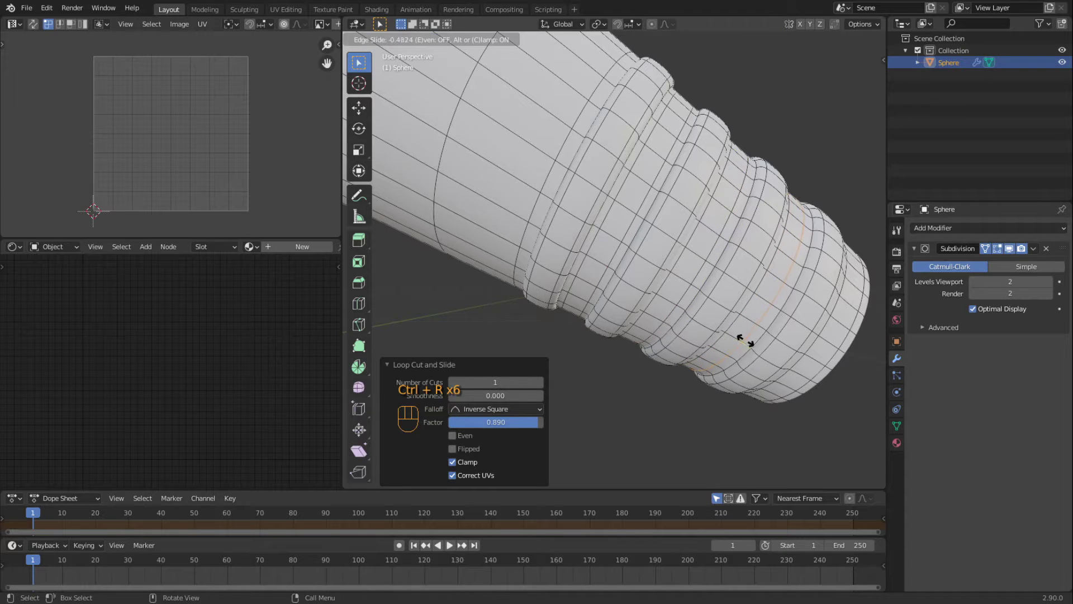
left_click(750, 337)
key("ctrl+r")
left_click(794, 370)
left_click(796, 373)
- Return to Object Mode to check the ribbed neck, and widen the 3D viewport over the neighbouring editors
middle_click_drag(796, 373, 663, 403)
key("Tab")
middle_click_drag(625, 332, 609, 236)
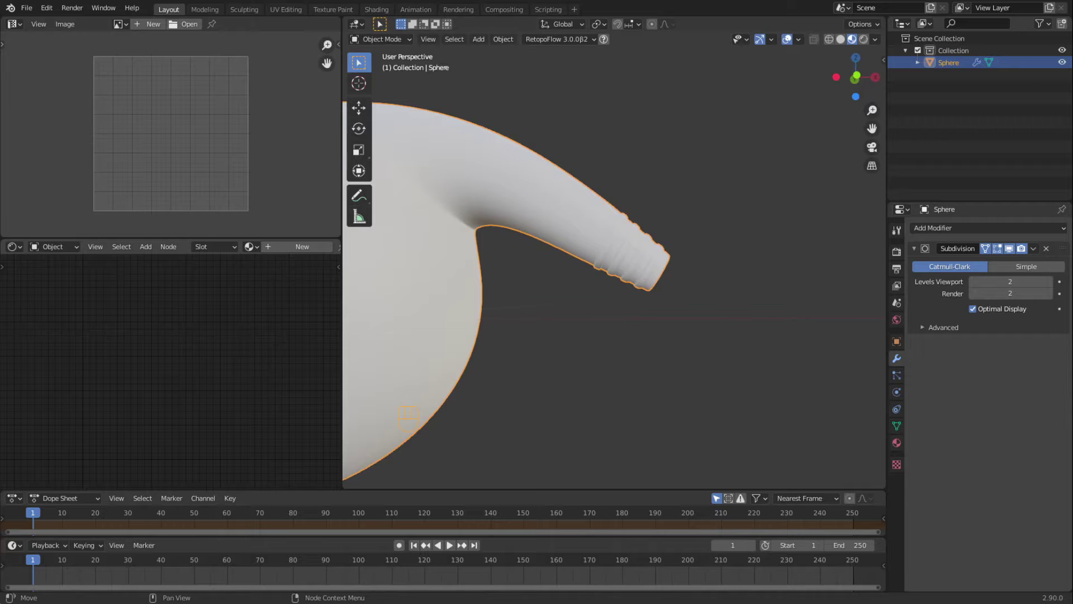
left_click_drag(340, 319, 32, 303)
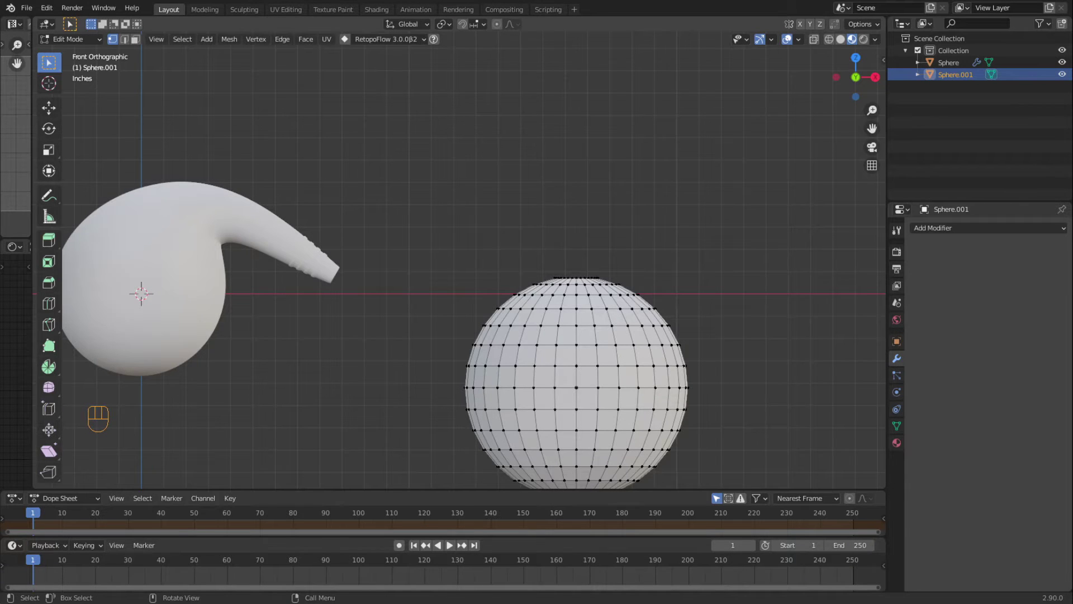
- Select the edge loop around the second sphere's open top and extrude it about 4.35 inches up along Z as a straight neck
middle_click_drag(459, 268, 518, 354)
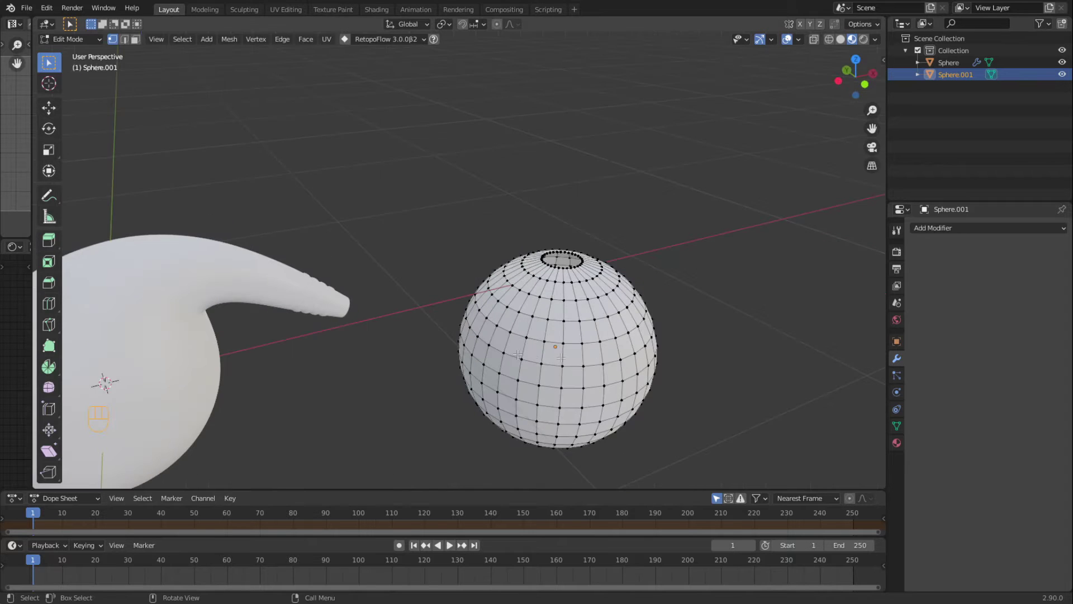
key("ctrl+z")
key("x")
left_click(568, 257)
middle_click_drag(567, 257, 631, 296)
scroll(672, 331, "up", 4)
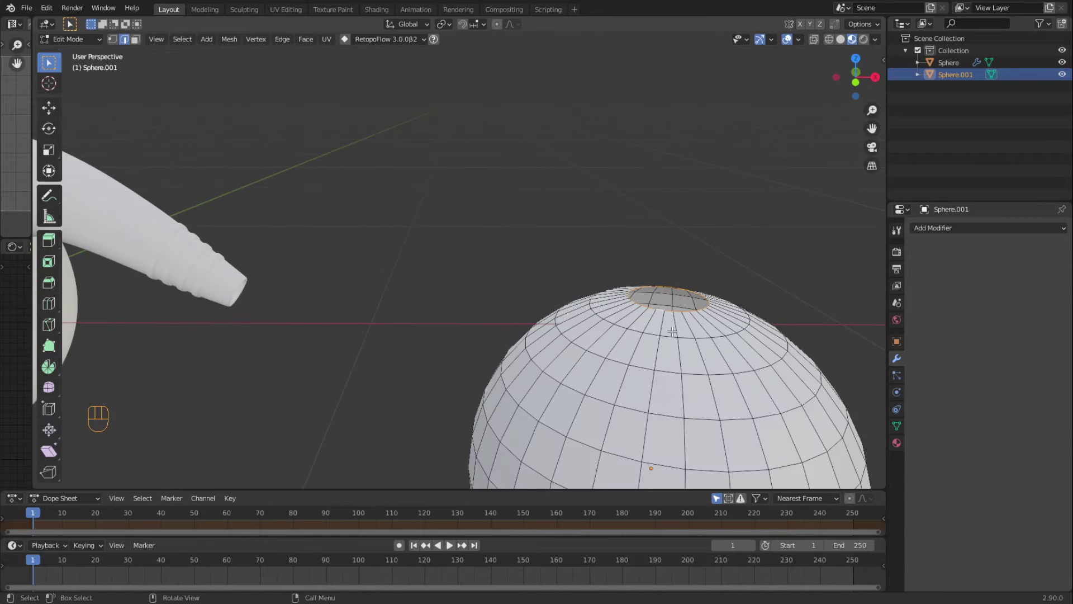
key("KP_1")
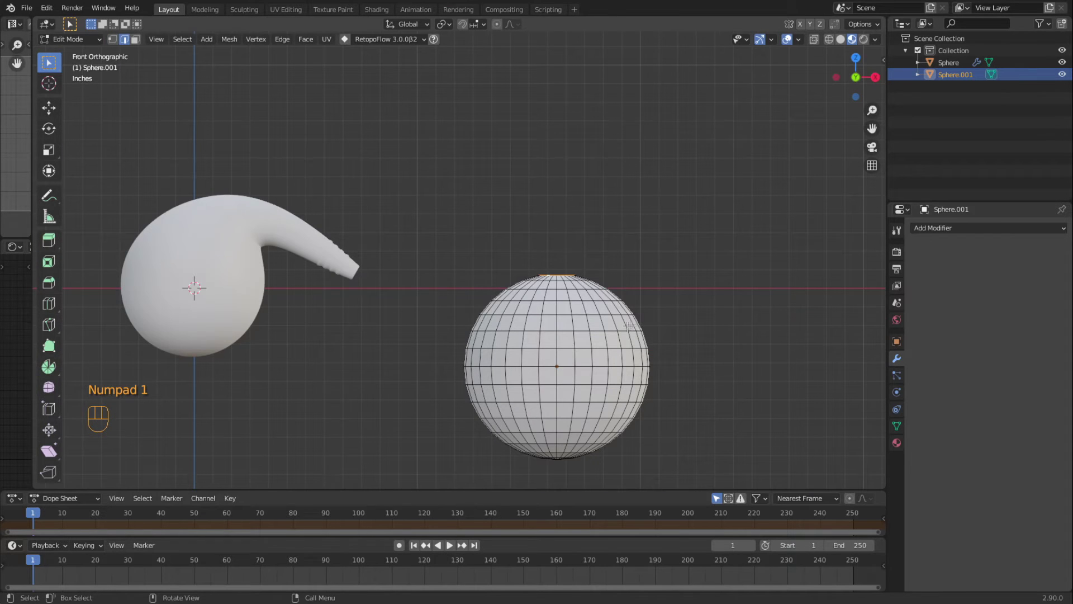
key("e")
key("z")
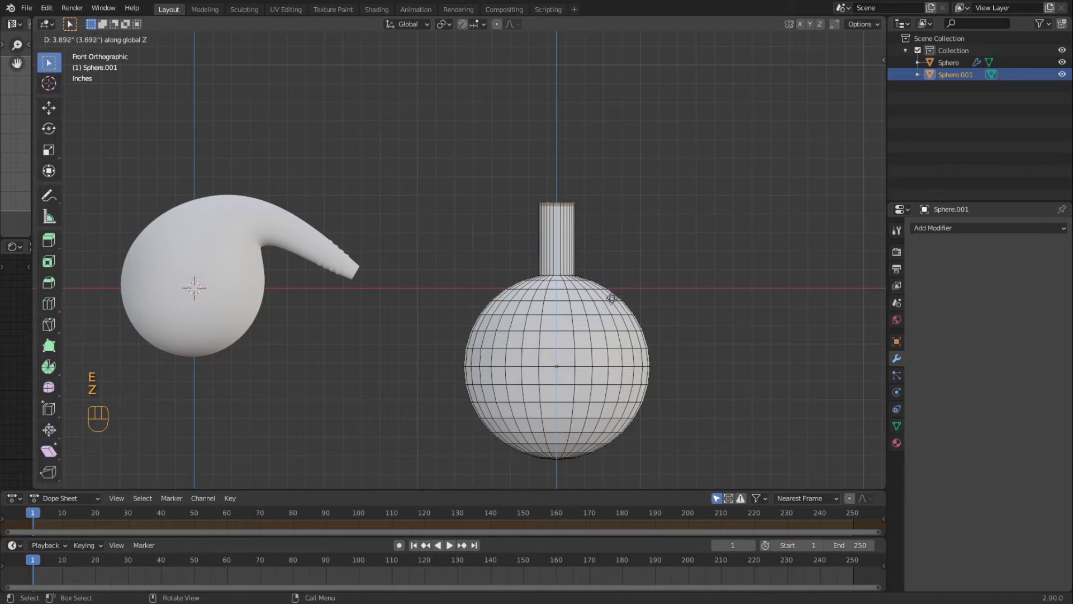
left_click(613, 288)
- Extrude the open rim of the second flask's neck about 0.34 inches up along Z
scroll(615, 288, "up", 2)
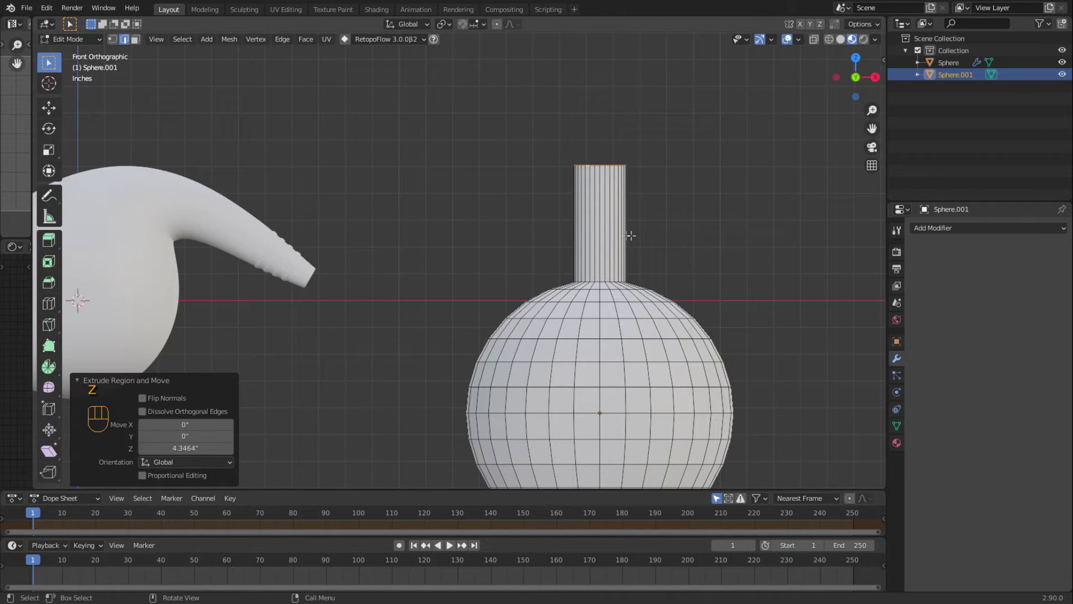
key("e")
key("x")
key("z")
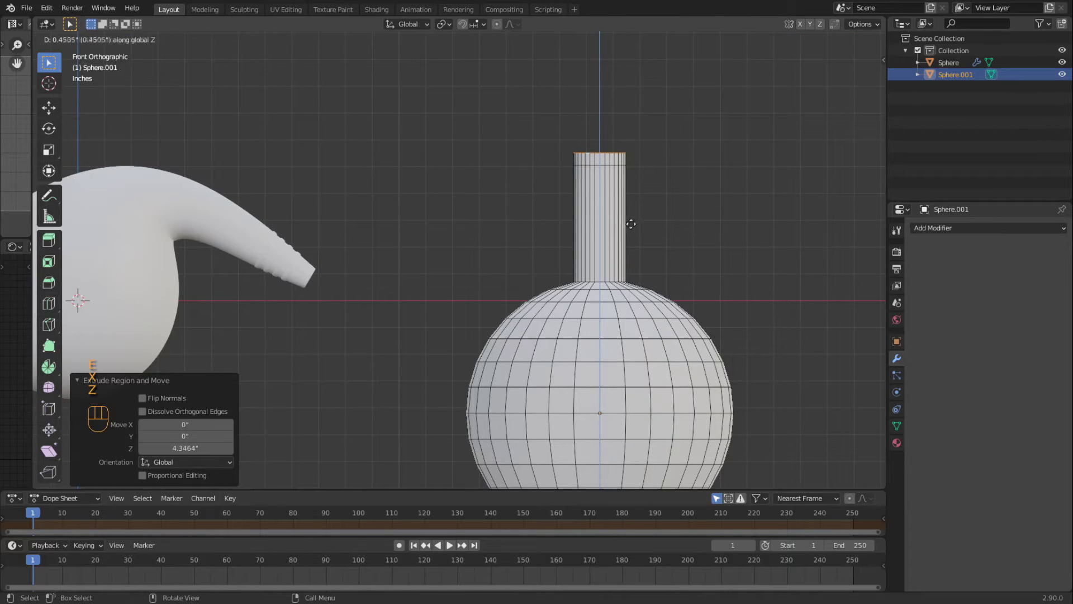
left_click(628, 226)
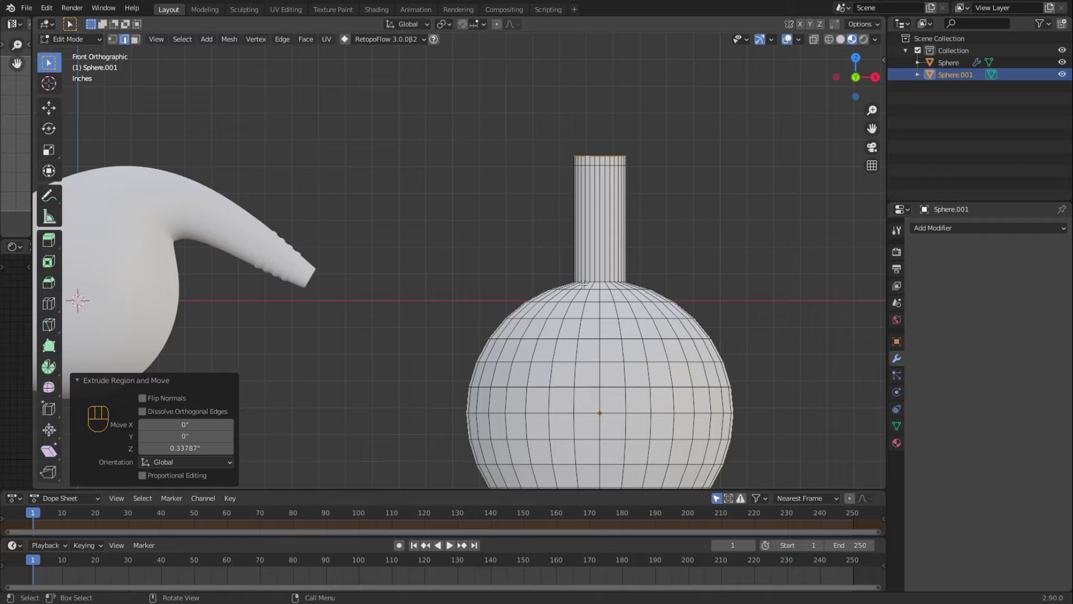
- Add a loop cut around the second flask's neck, slid towards its base with a factor of about 0.53
key("ctrl+r")
left_click(609, 267)
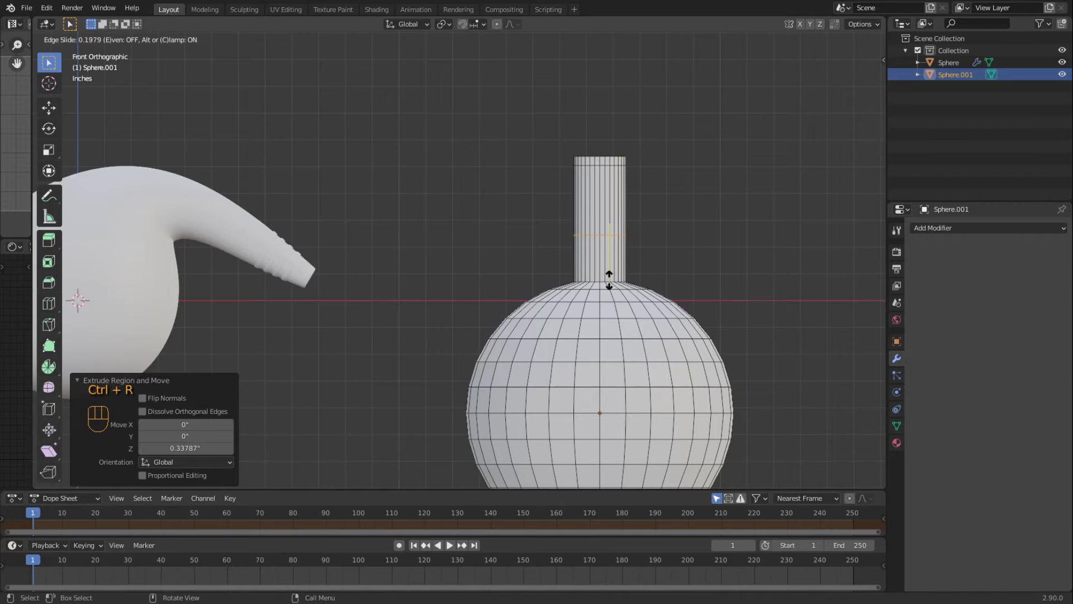
left_click(610, 285)
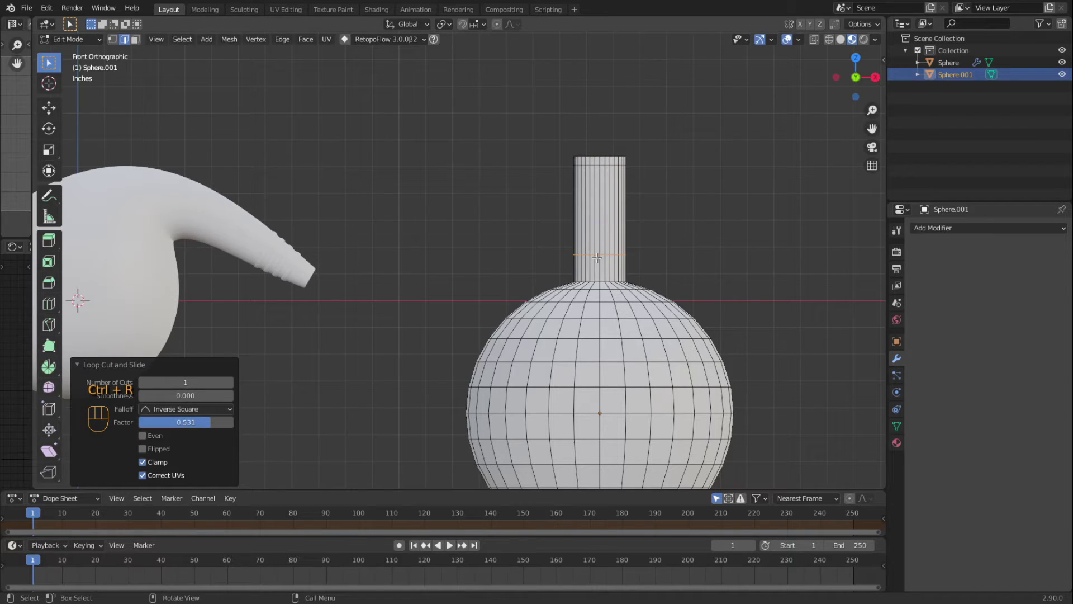
left_click(413, 310)
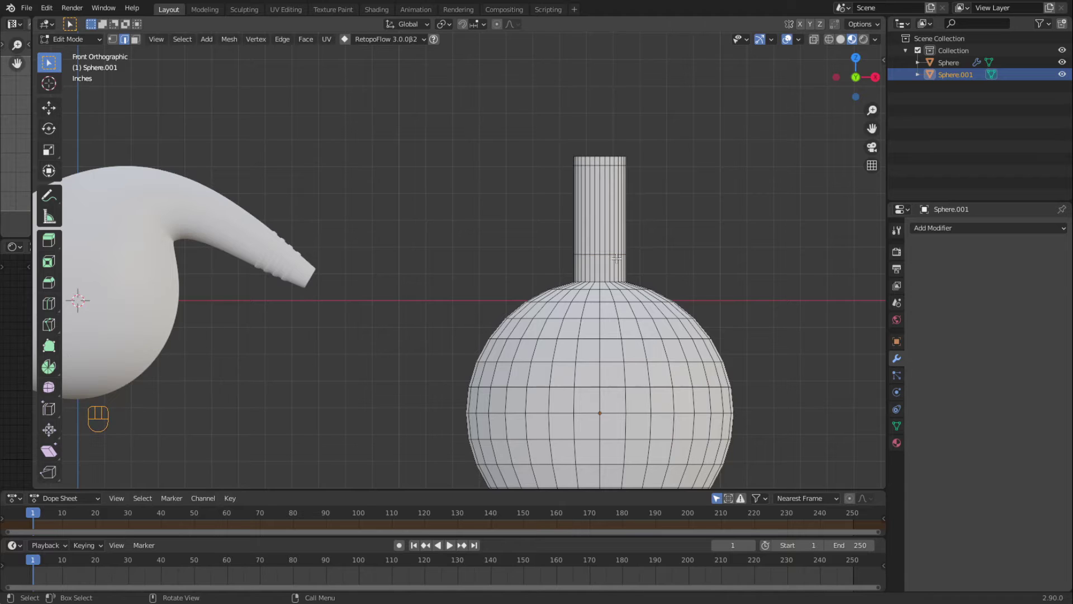
- Add a Subdivision Surface modifier to the second flask and turn on its on-cage display
left_click(928, 228)
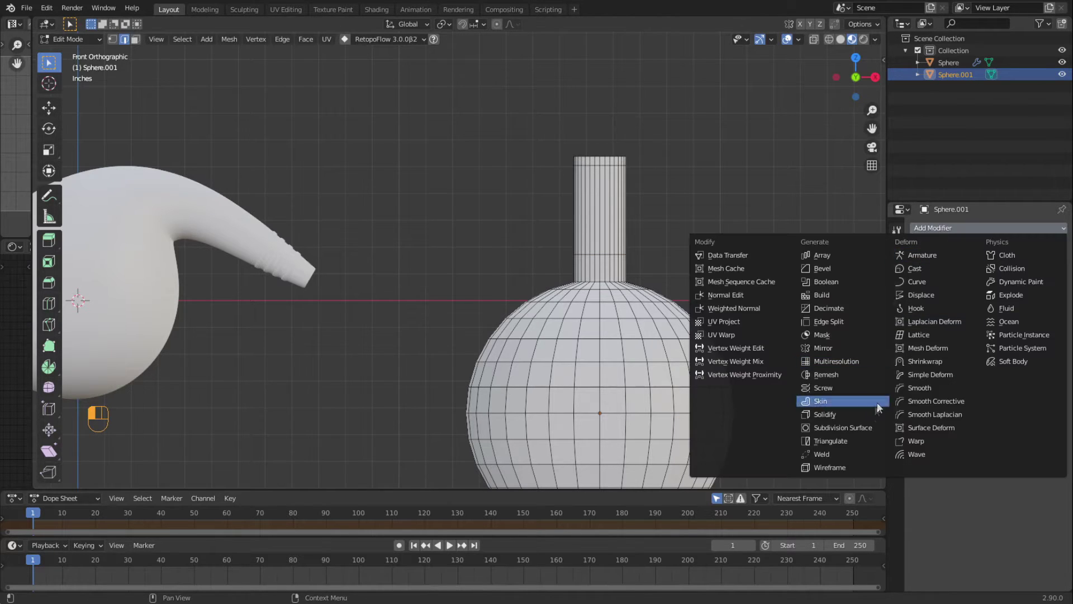
left_click(858, 427)
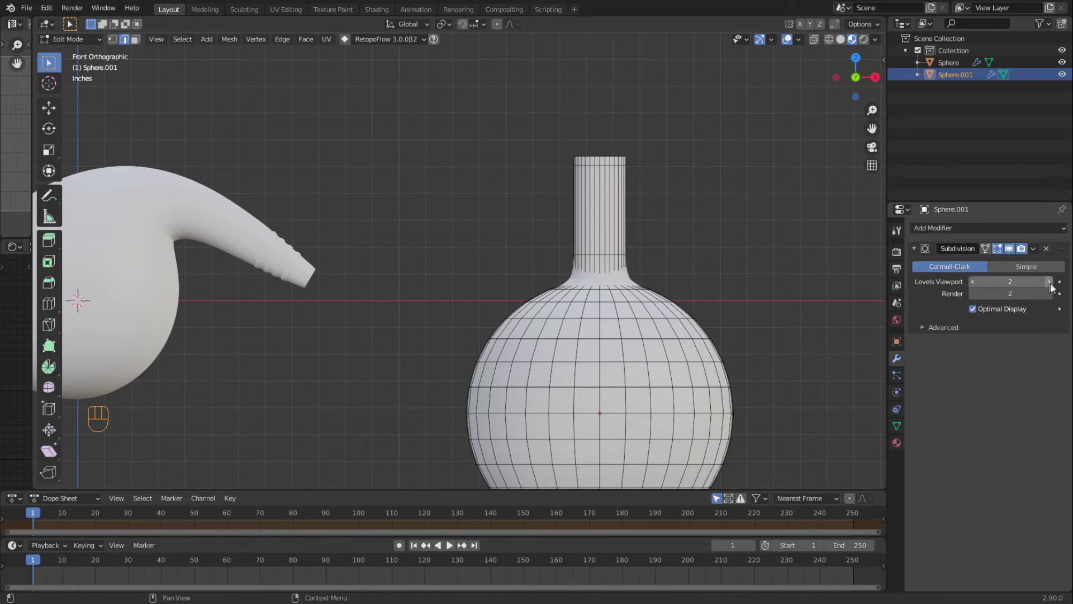
left_click(985, 248)
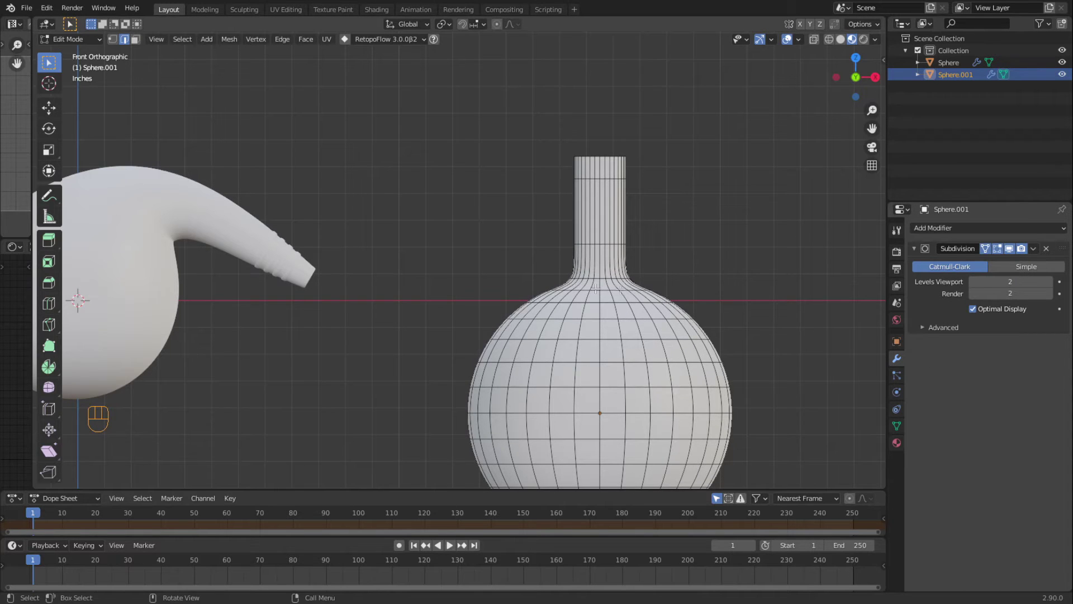
- Select the edge loop where the neck meets the second flask's body and move it about 0.64 inches up along Z
scroll(606, 288, "up", 2)
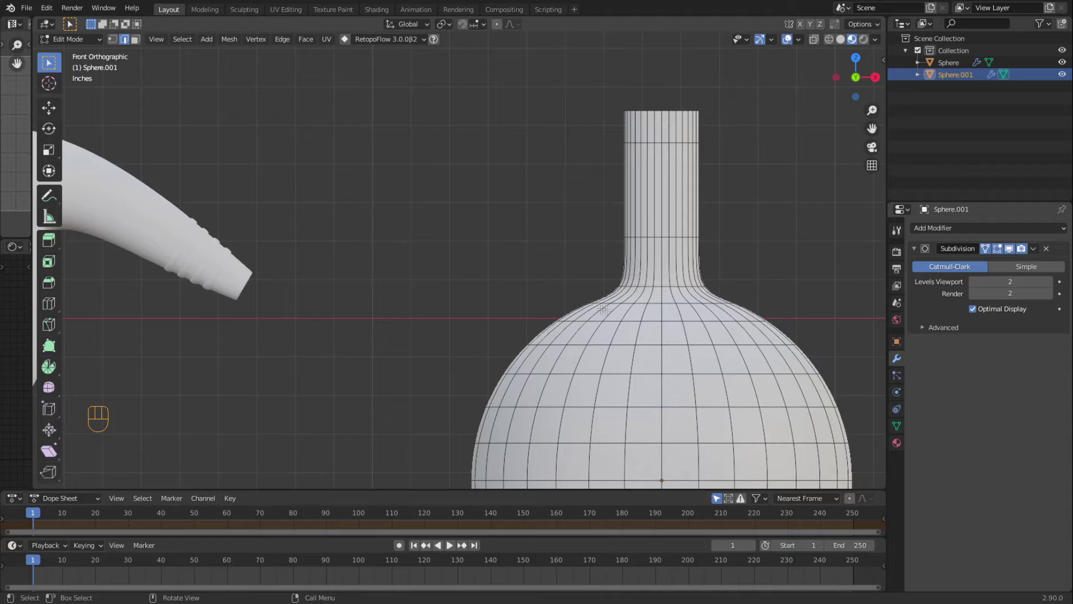
left_click(668, 287, "alt")
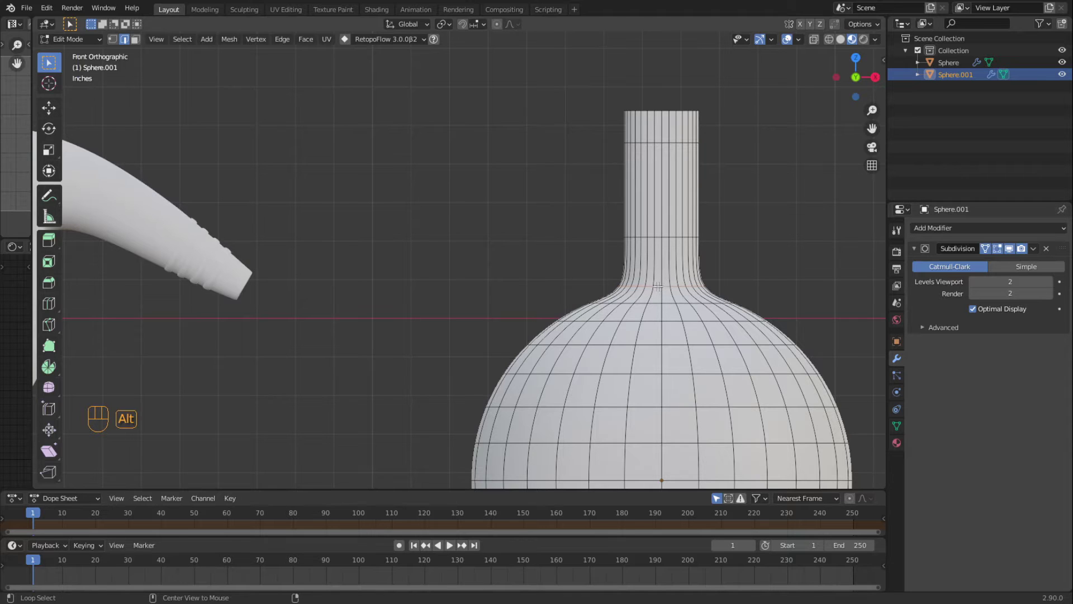
key("g")
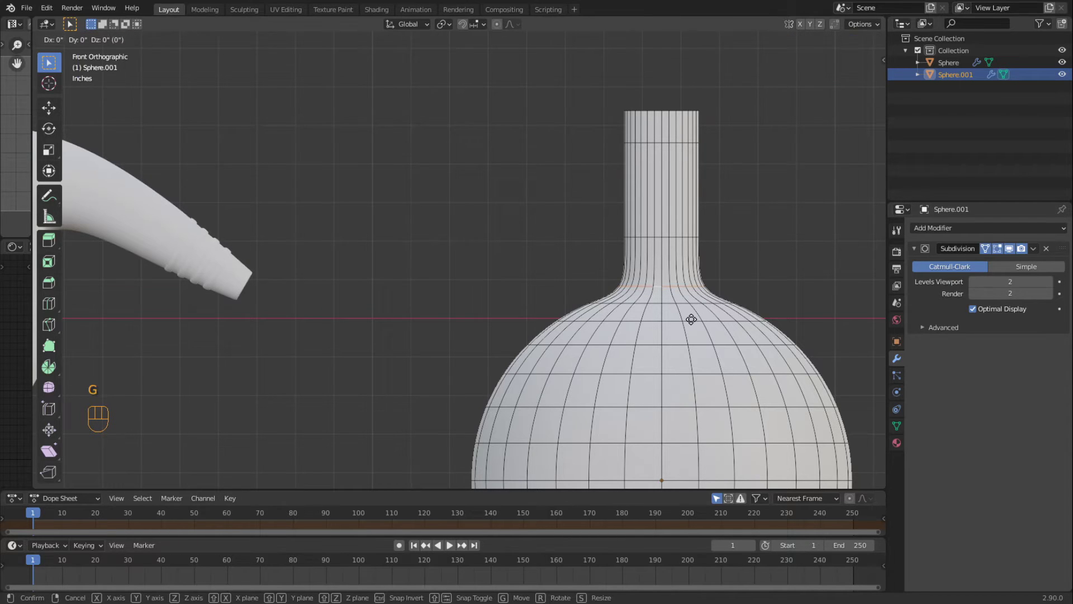
key("z")
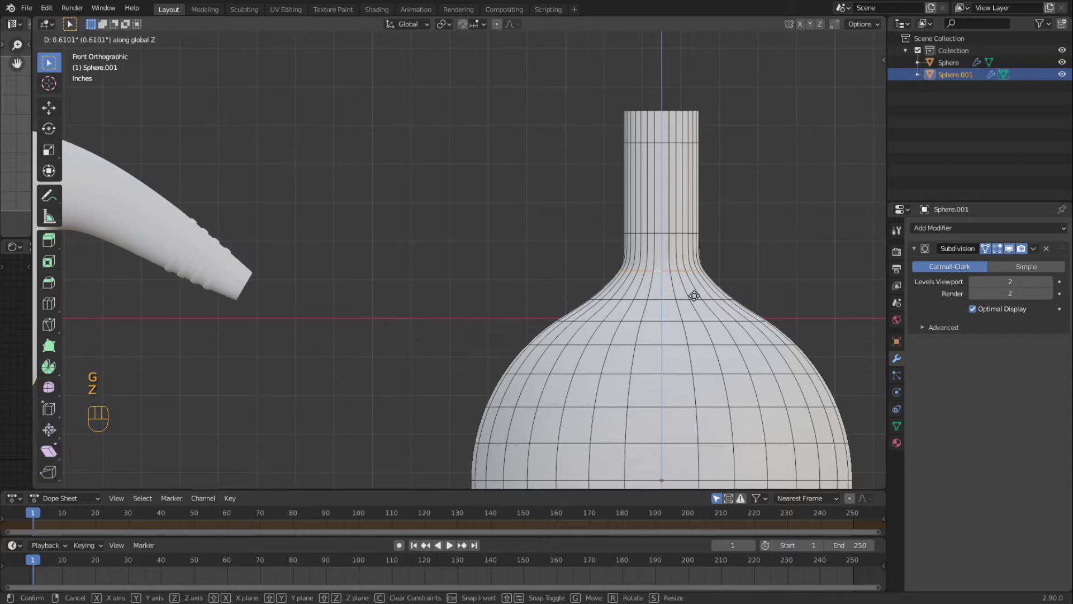
left_click(747, 294)
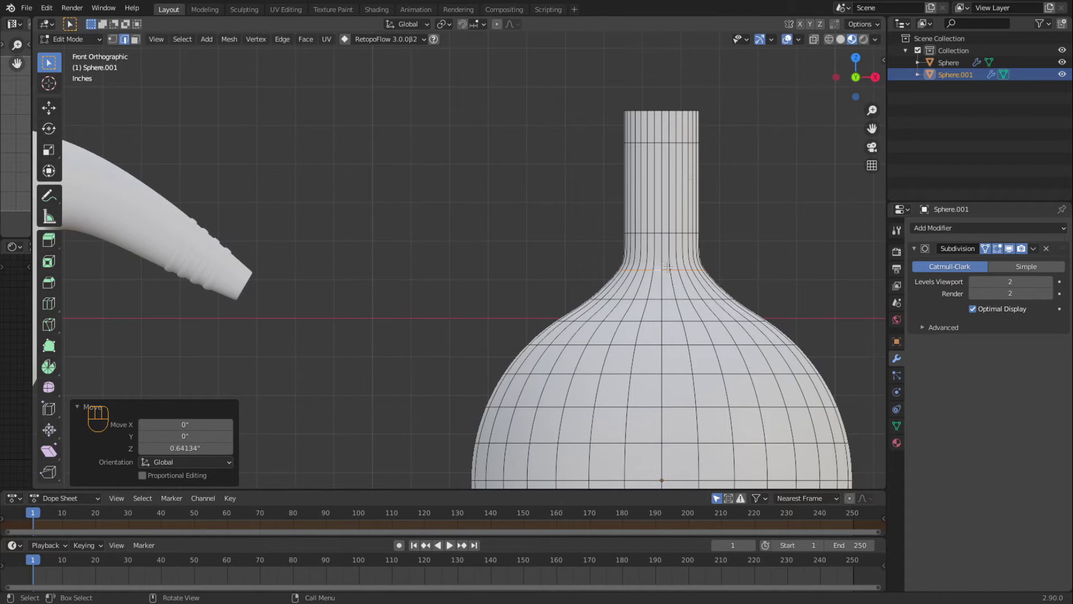
- Return to Object Mode and apply smooth shading to the second flask
key("Tab")
scroll(655, 316, "down", 3)
scroll(624, 341, "up", 3)
key("Tab")
key("Tab")
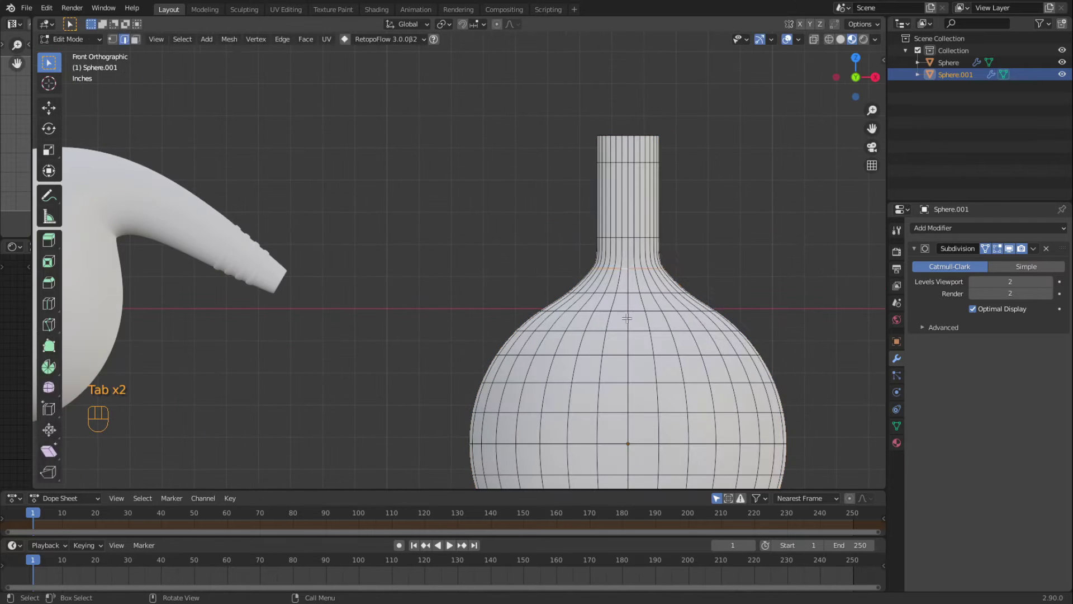
left_click(202, 39)
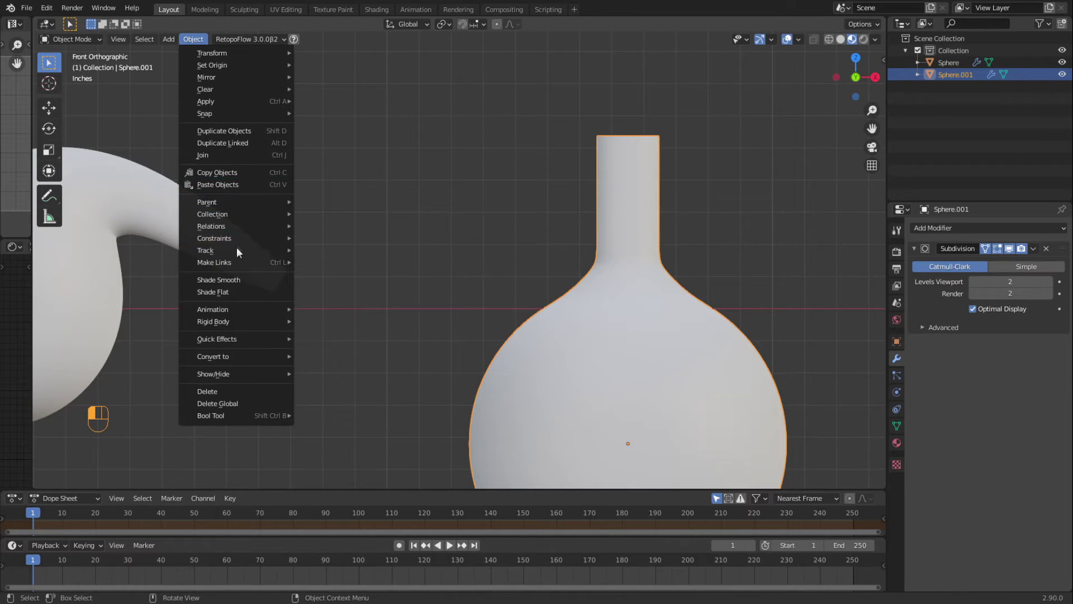
left_click(232, 279)
middle_click_drag(505, 243, 557, 317)
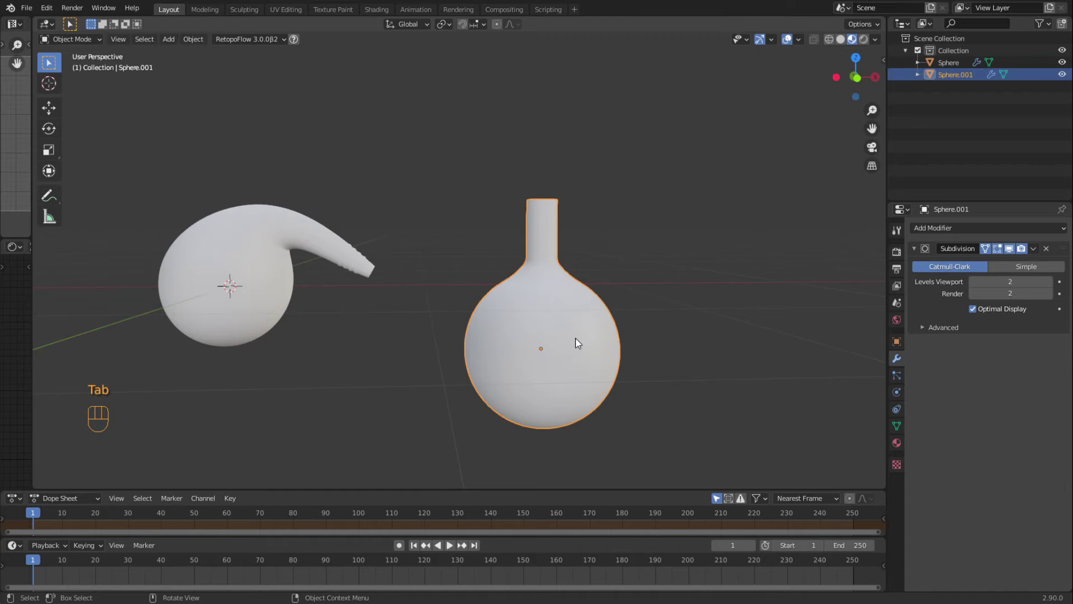
- In front view, rotate the second flask about -58.1° and move it about -4.59 inches in X and 1.09 inches in Z, over the retort's neck
key("KP_1")
key("r")
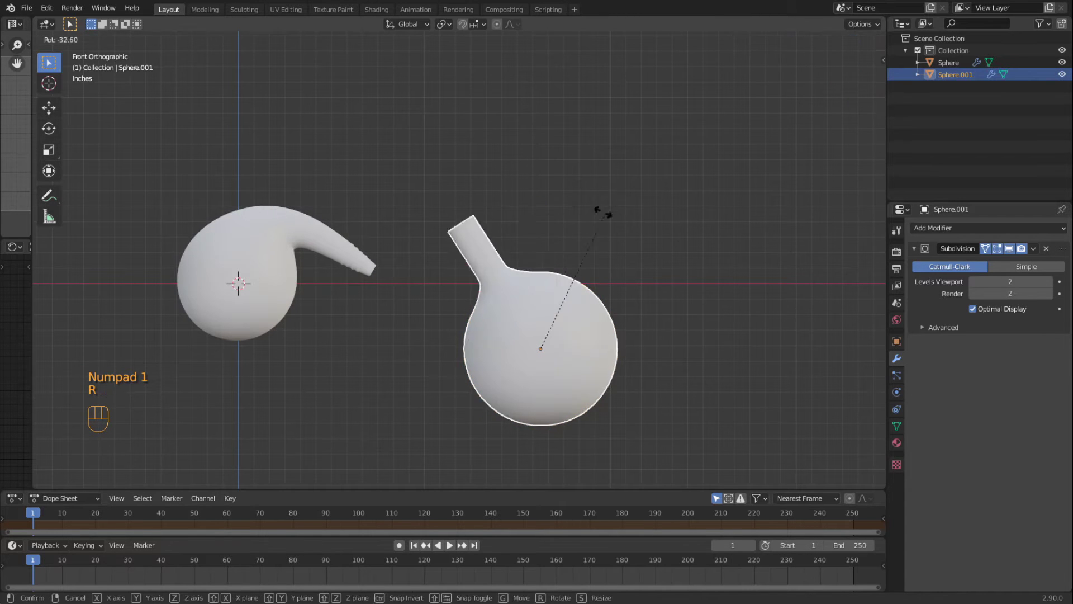
left_click(540, 207)
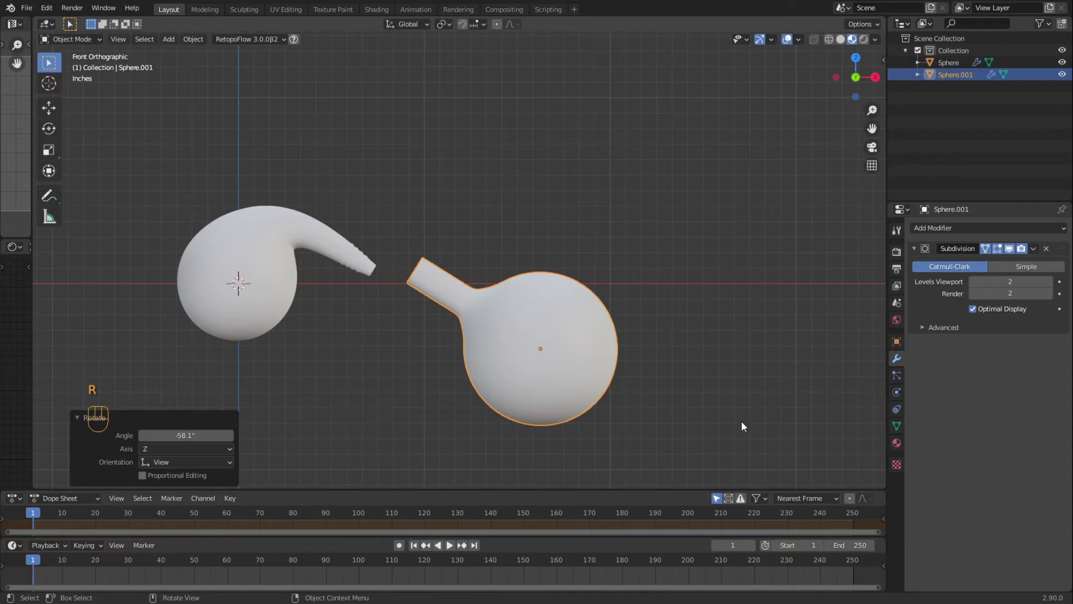
key("g")
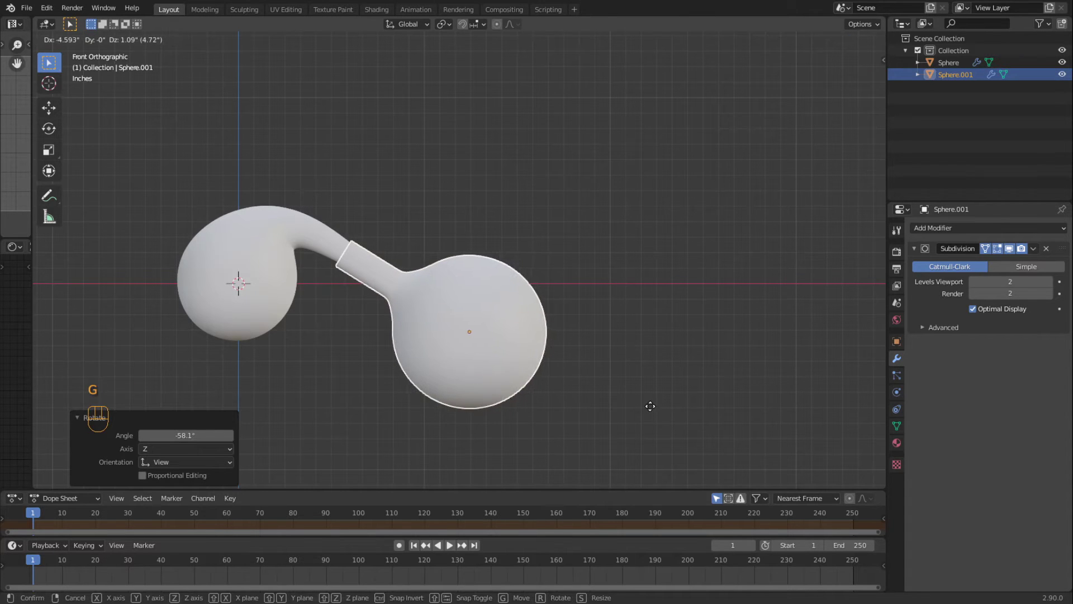
left_click(647, 408)
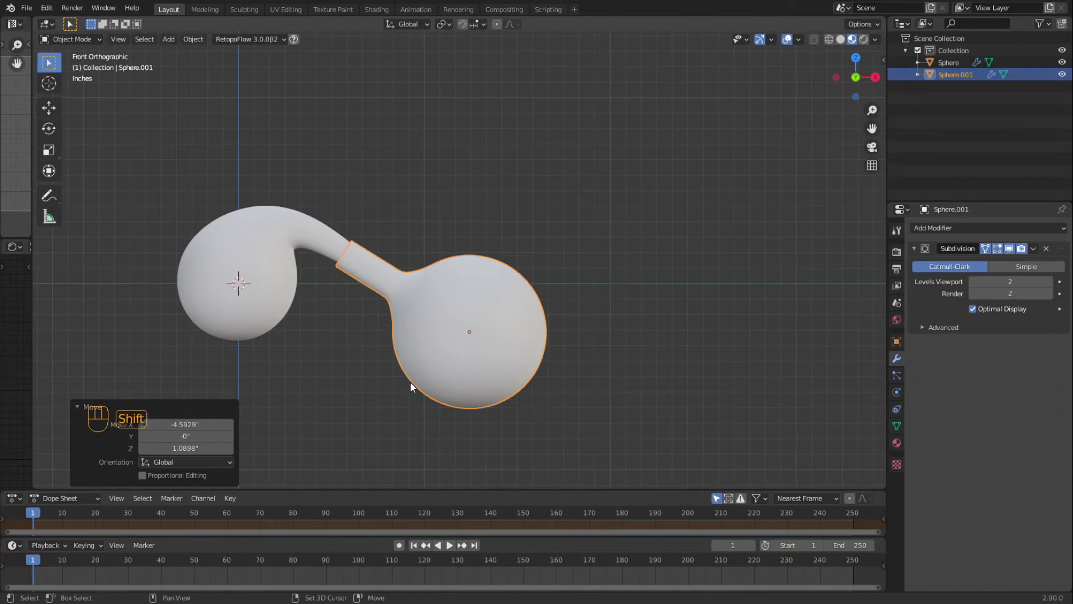
- In wireframe, rotate the second flask about 0.46° and move it about -0.61 inches in X and 0.36 inches in Z to fit the retort's tip
key("shift+z")
scroll(349, 340, "up", 3)
middle_click_drag(347, 344, 521, 334, "shift")
scroll(521, 333, "up", 4)
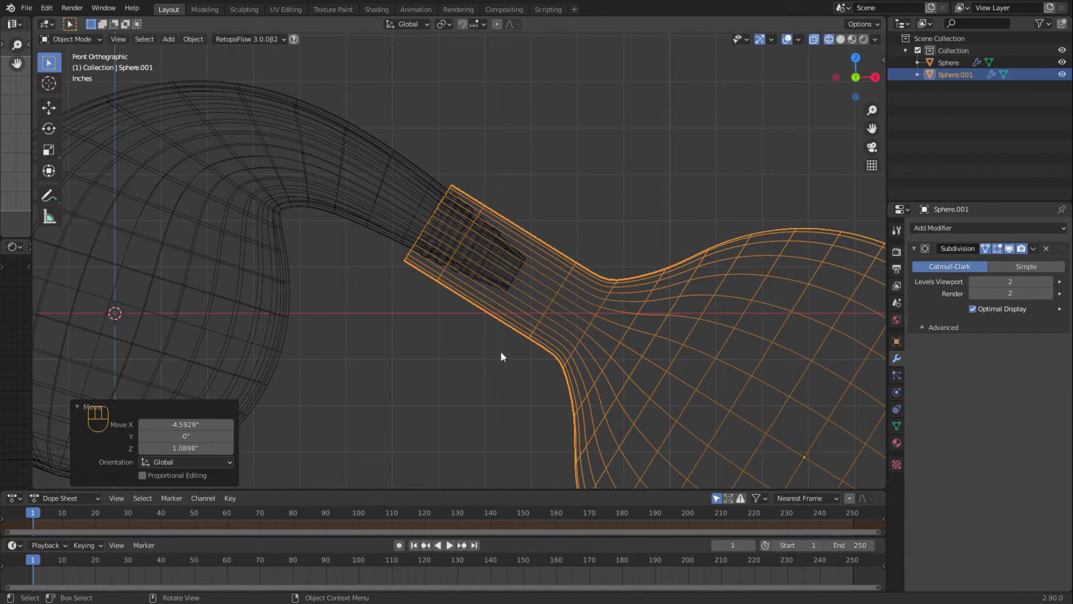
key("r")
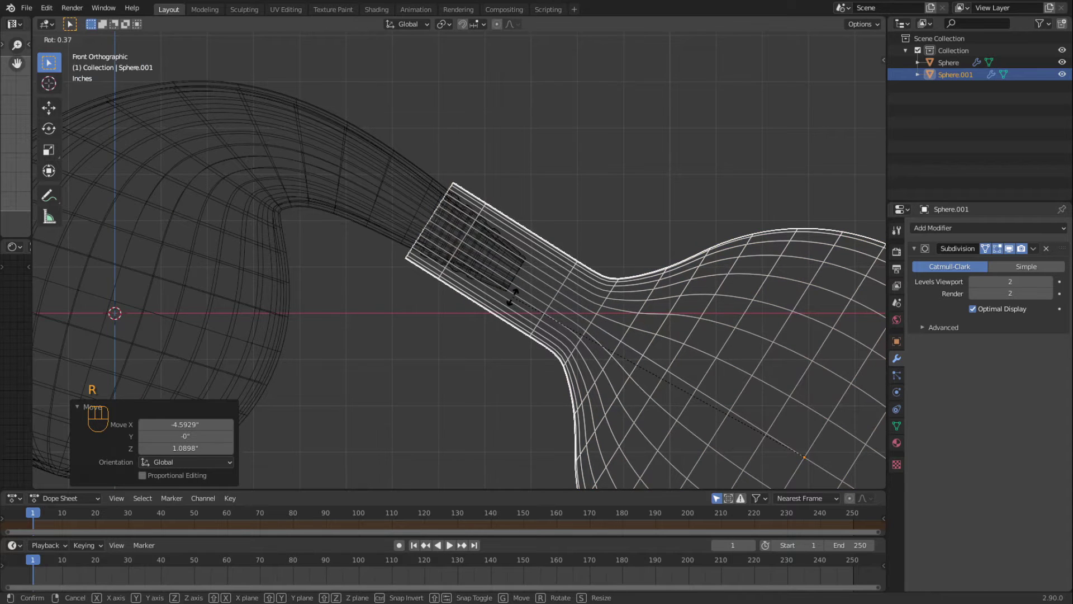
left_click(513, 299)
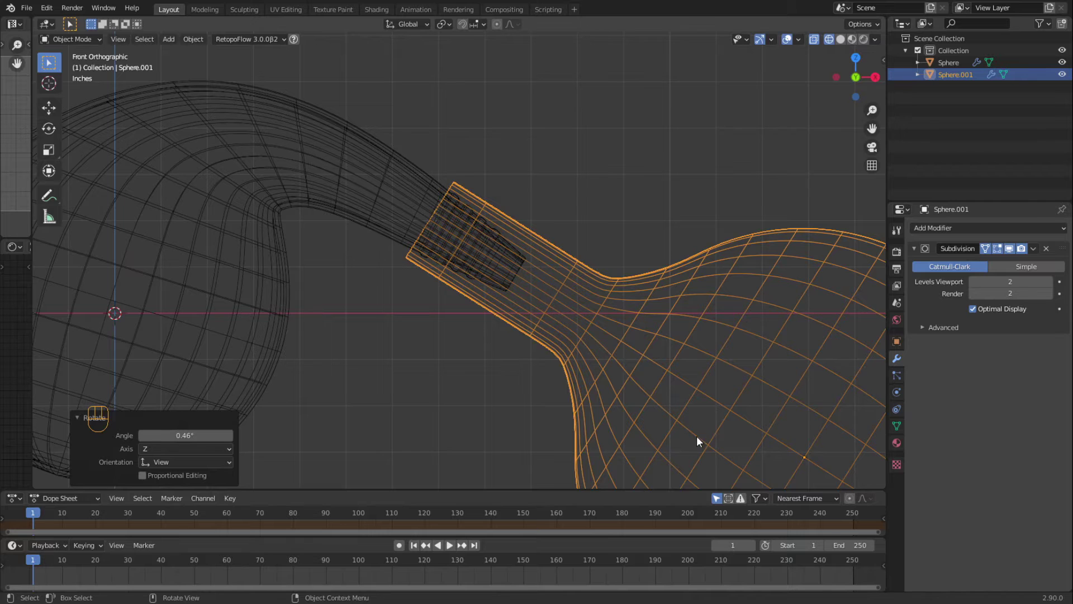
key("g")
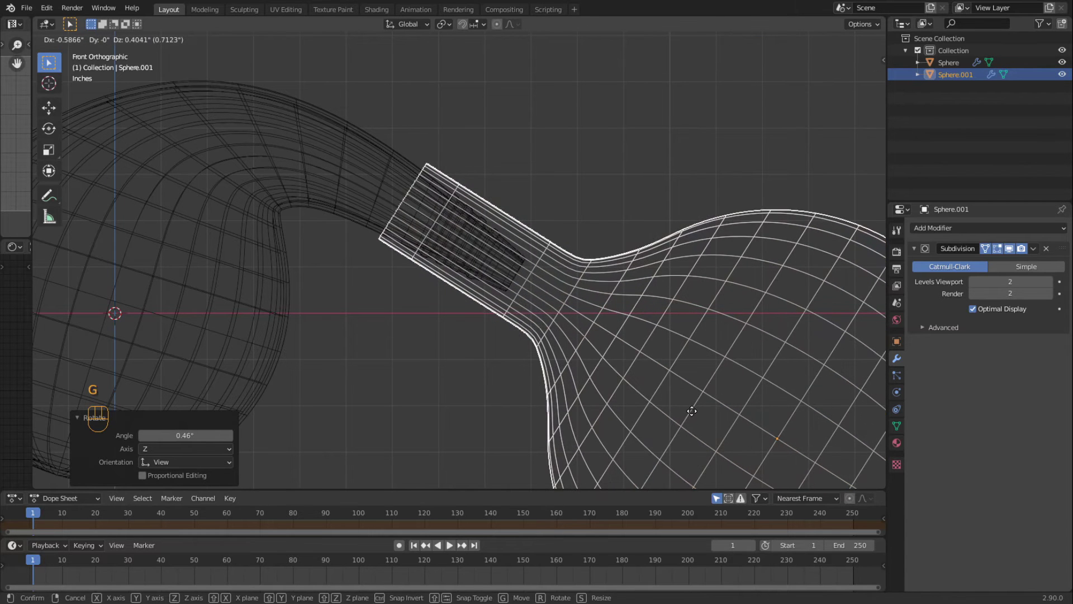
left_click(615, 344)
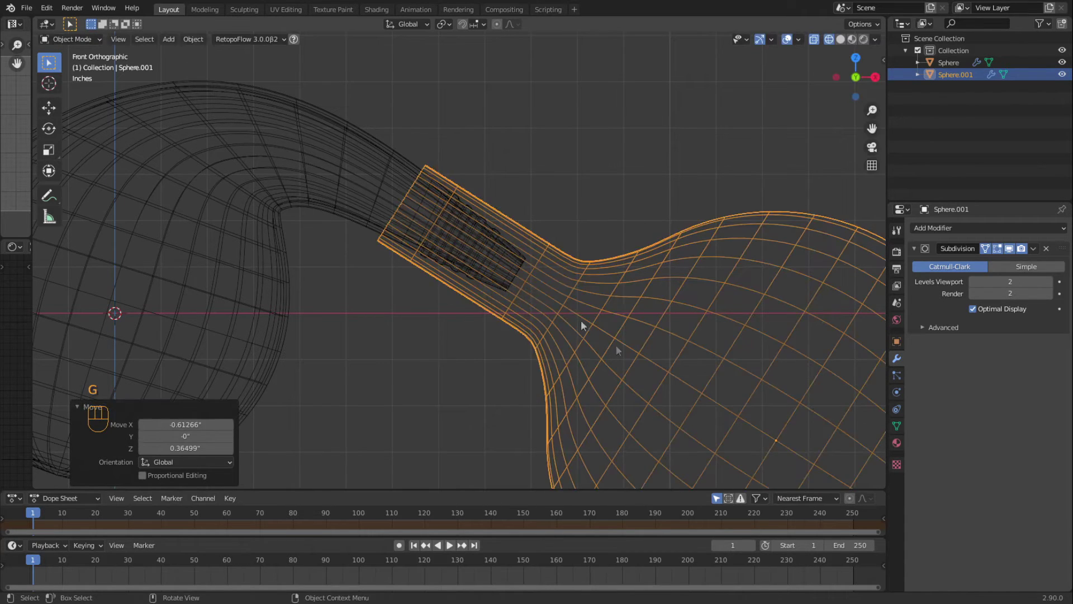
- Check the neck joint in solid shading, then scale the second flask by about 1.05 and again by 0.964
left_click(426, 291)
mouse_move(426, 292)
middle_mouse_down()
mouse_move(520, 321)
mouse_move(532, 346)
mouse_move(489, 319)
mouse_move(585, 317)
mouse_move(441, 294)
mouse_move(546, 297)
middle_mouse_up()
key("shift+z")
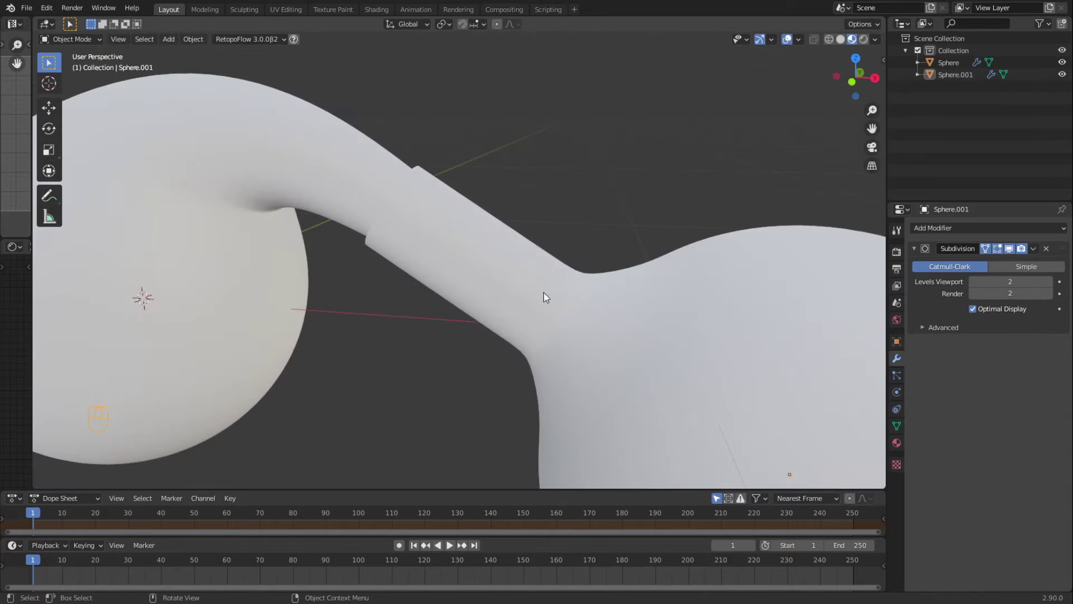
key("KP_1")
left_click(633, 324)
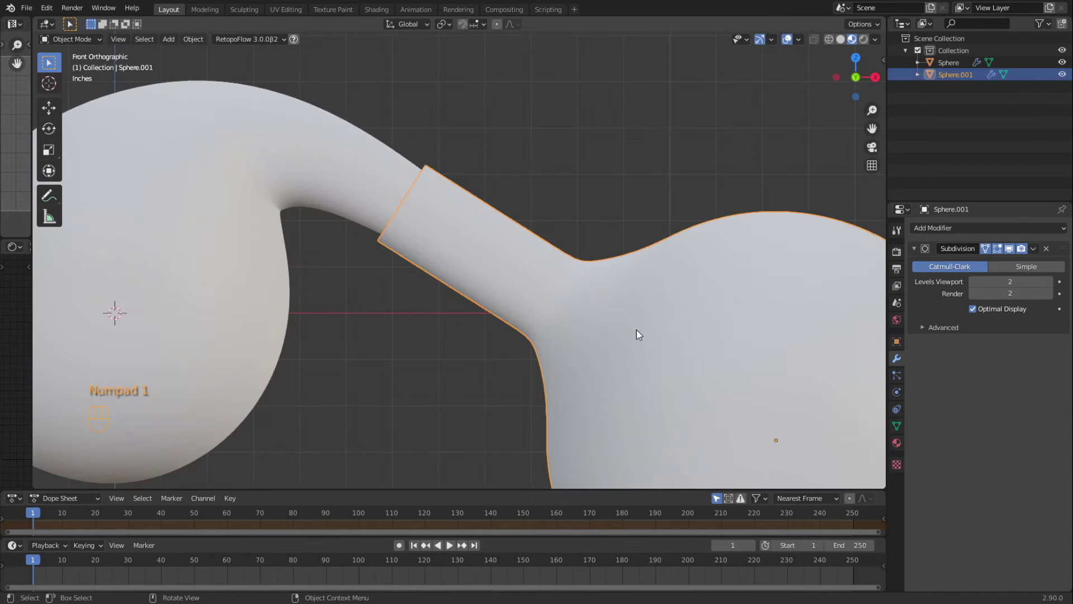
key("s")
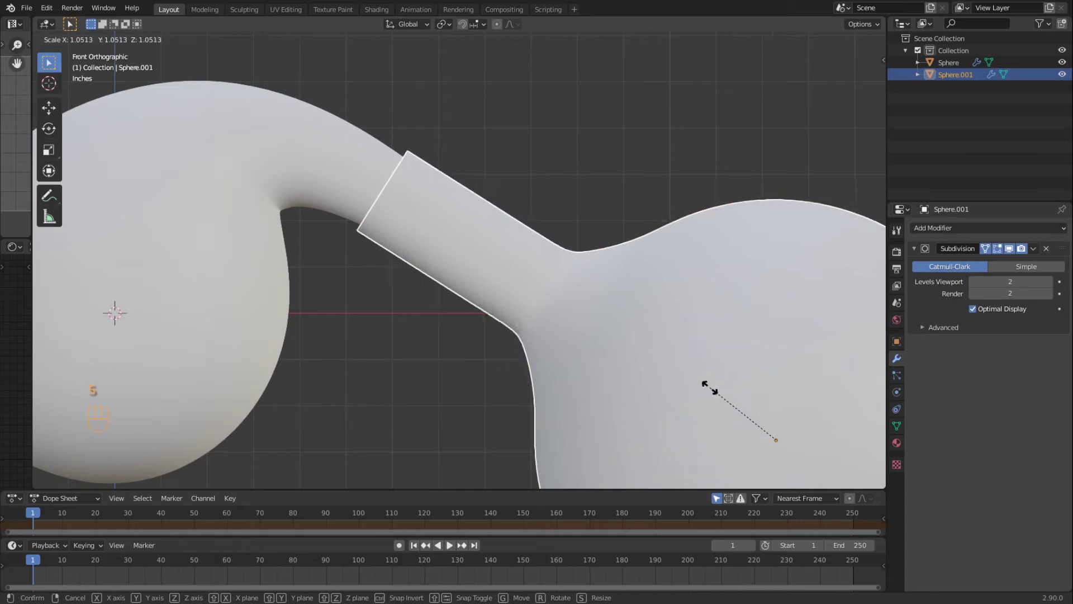
left_click(716, 388)
middle_click_drag(716, 387, 598, 309)
key("s")
left_click(600, 280)
key("KP_1")
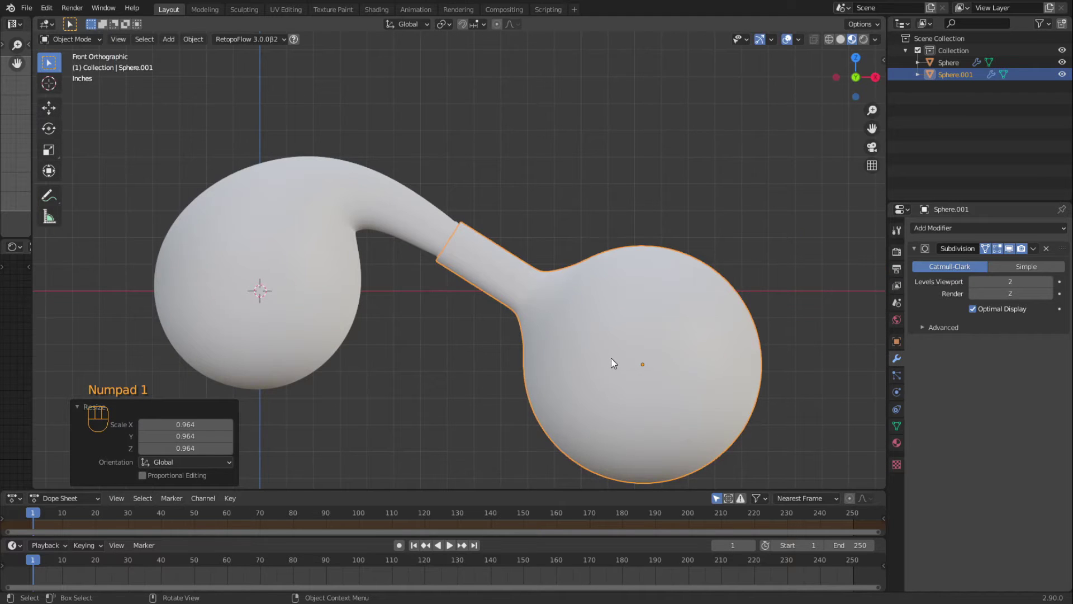
- Move the second flask about -0.34 inches in X and 0.20 inches in Z, and inspect the neck joint in wireframe
key("g")
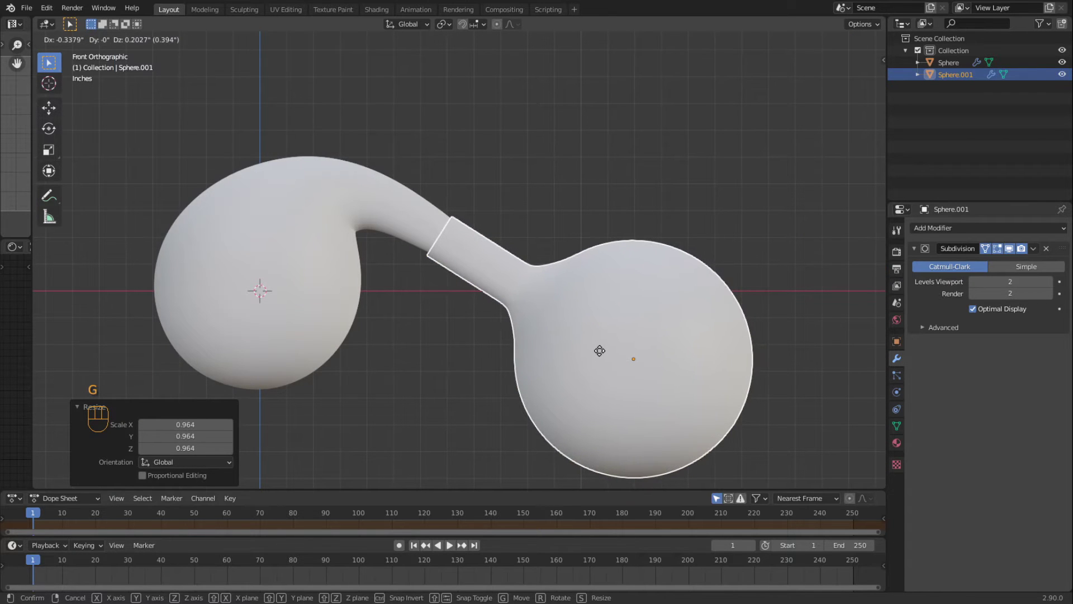
left_click(600, 350)
left_click(445, 382)
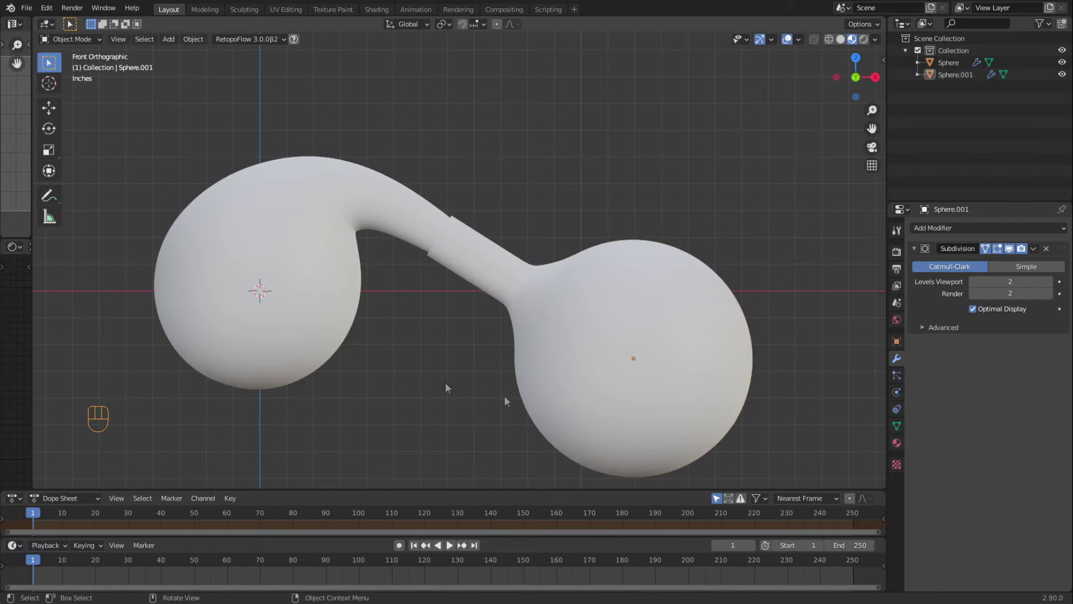
key("shift+z")
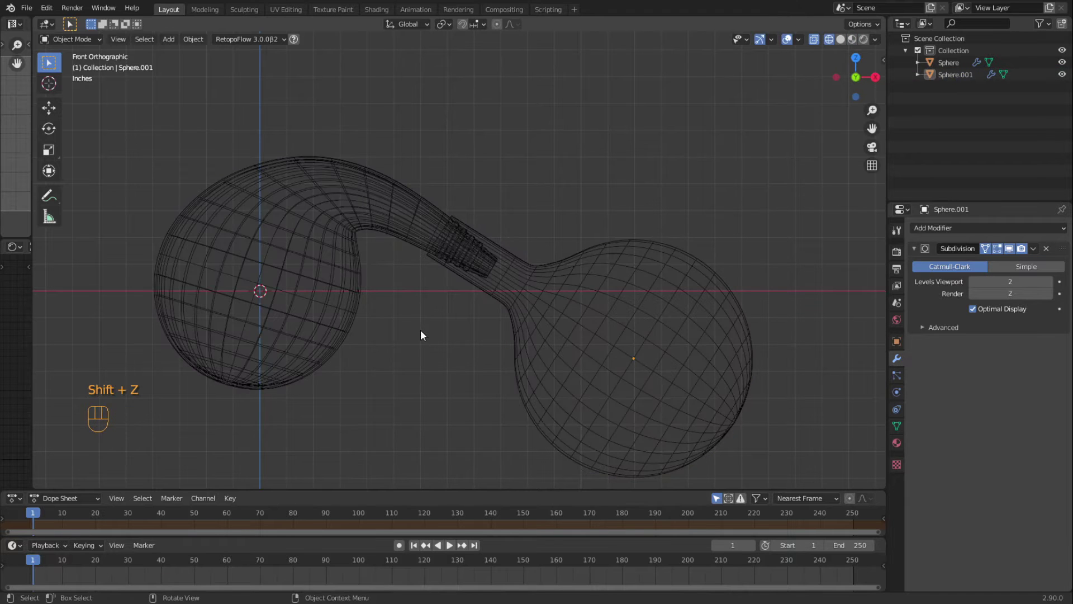
scroll(442, 327, "up", 3)
scroll(447, 319, "up", 2)
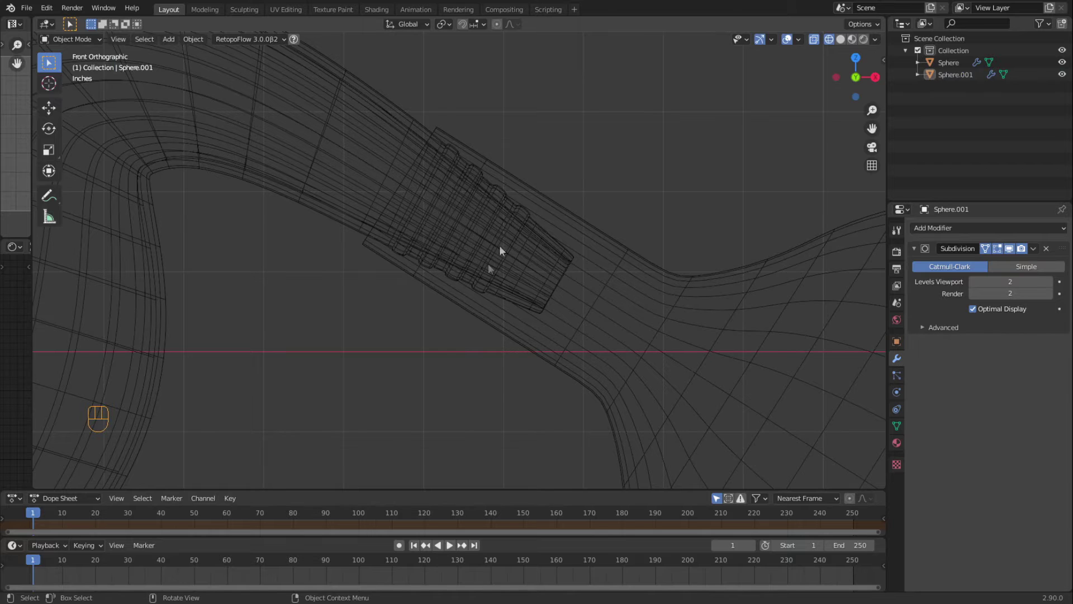
scroll(538, 377, "down", 4)
- Give the whole second flask wall thickness by extruding all its faces along their normals by about 0.0029
key("Tab")
key("shift+z")
key("a")
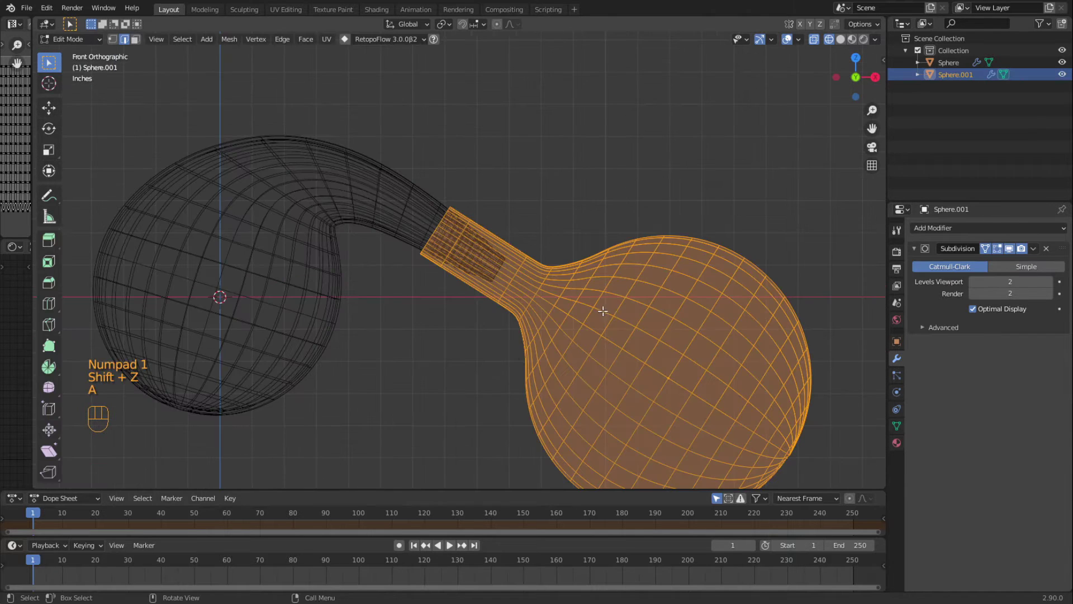
key("alt+e")
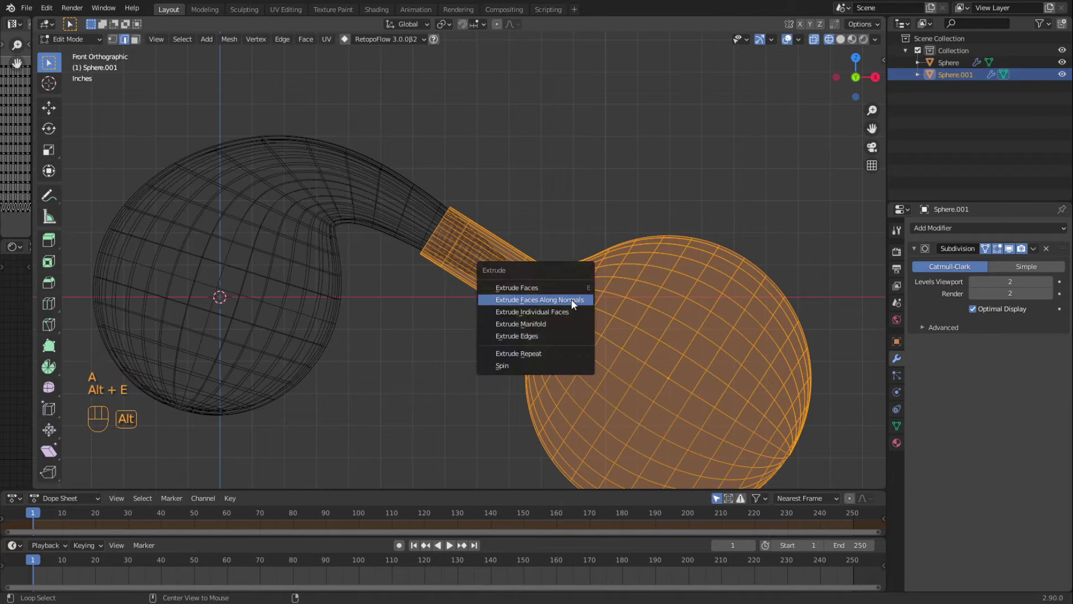
left_click(571, 300)
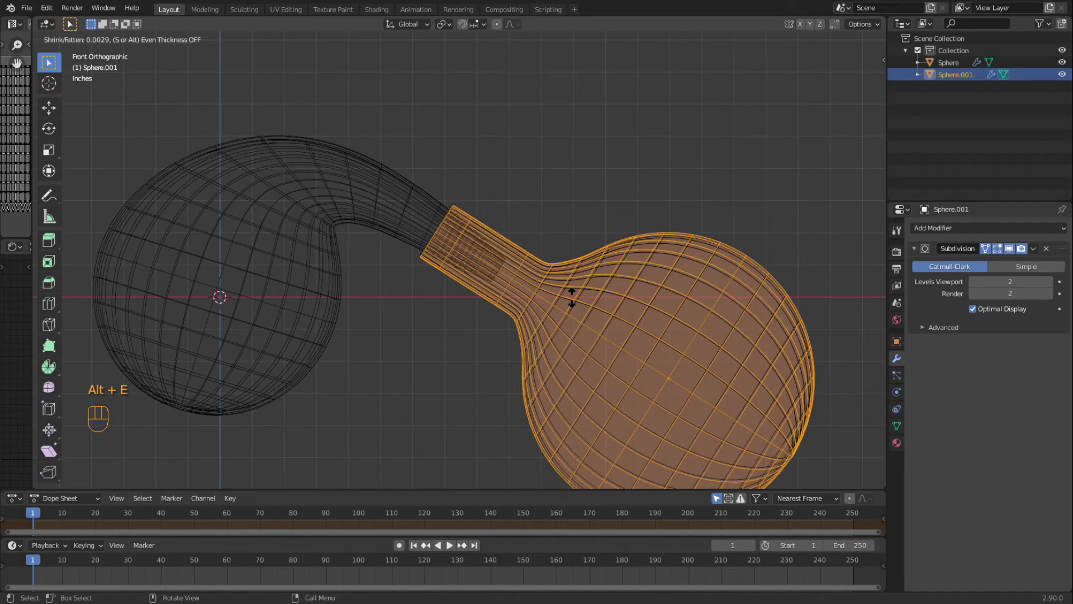
left_click(570, 296)
left_click(424, 330)
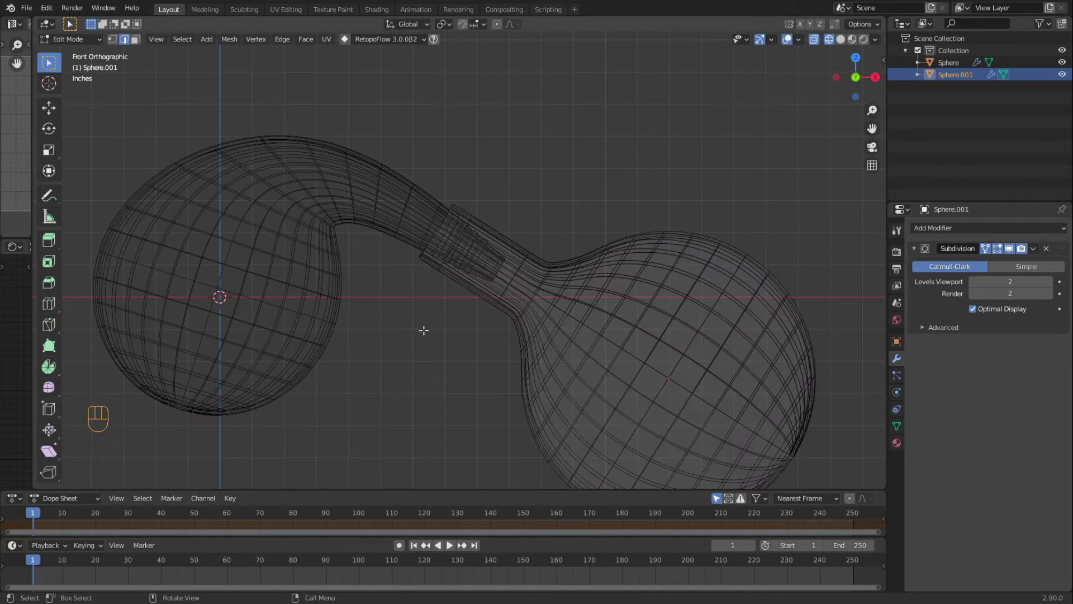
- Form a rim on the second flask by extruding the face loop at its neck opening along normals by about 0.0096
scroll(423, 272, "up", 3)
middle_click_drag(424, 271, 456, 323, "shift")
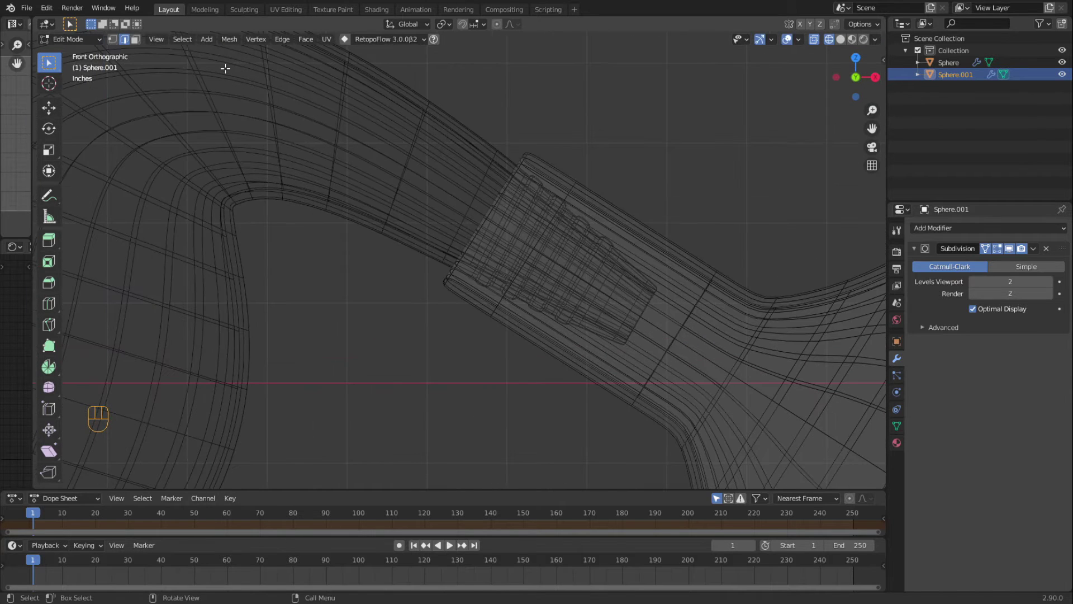
left_click(134, 39)
left_click(470, 301, "alt")
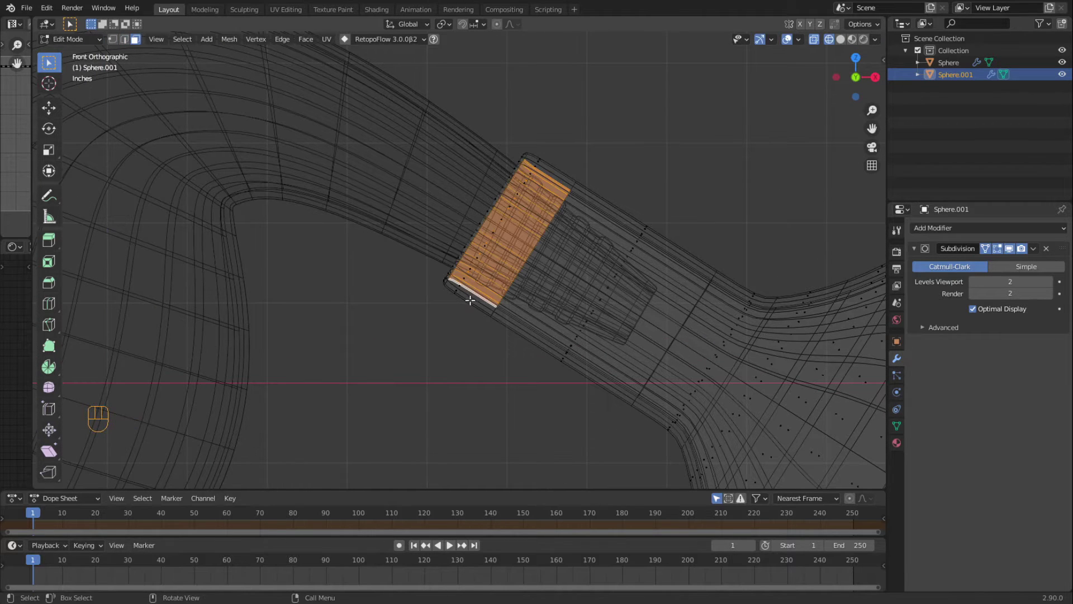
key("shift+z")
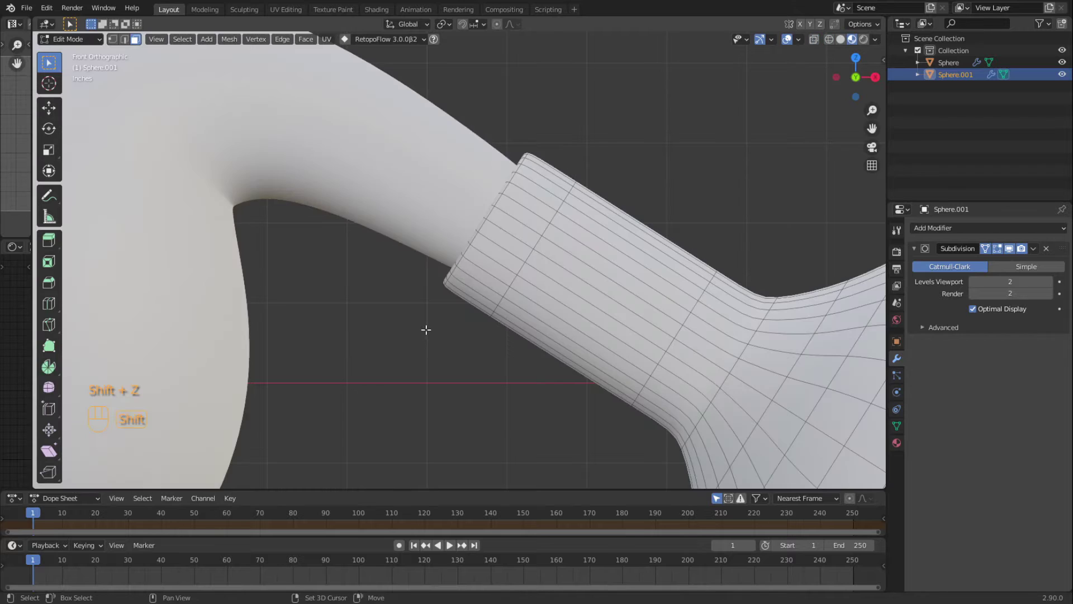
left_click(478, 294, "alt")
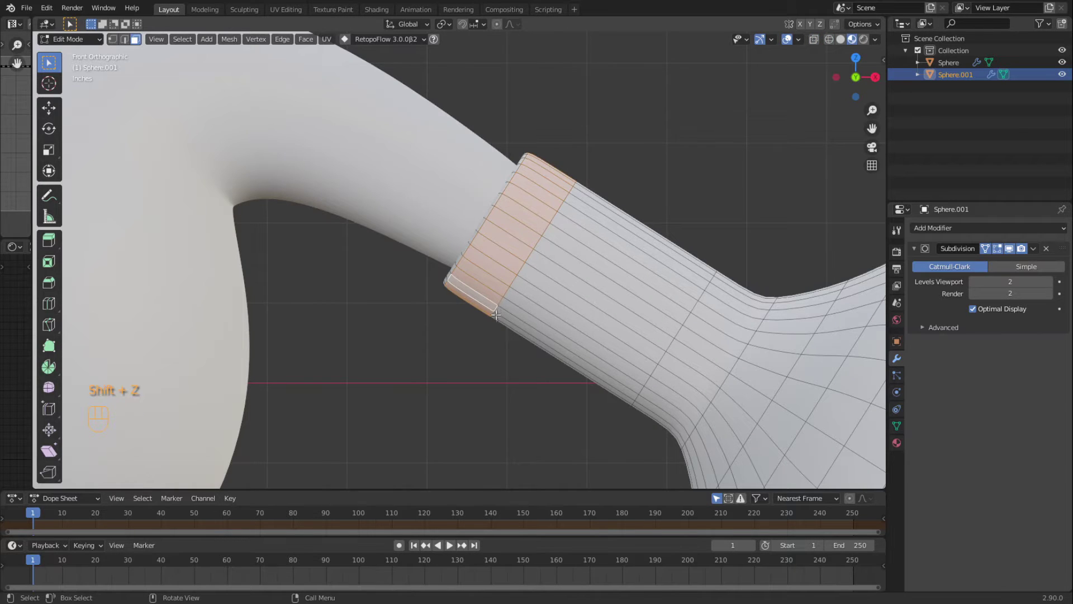
key("alt+e")
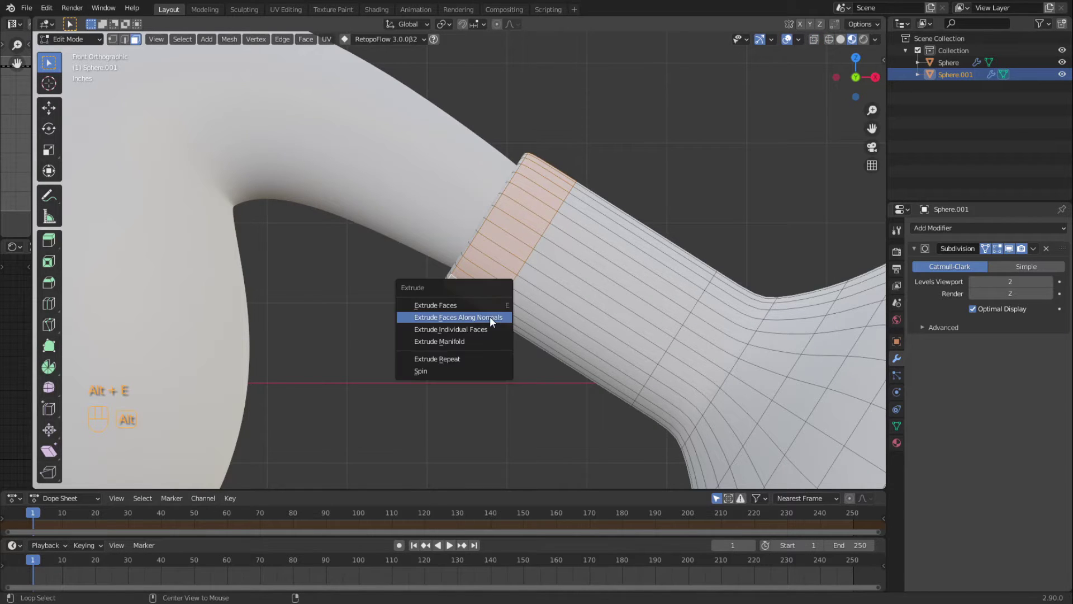
left_click(490, 316)
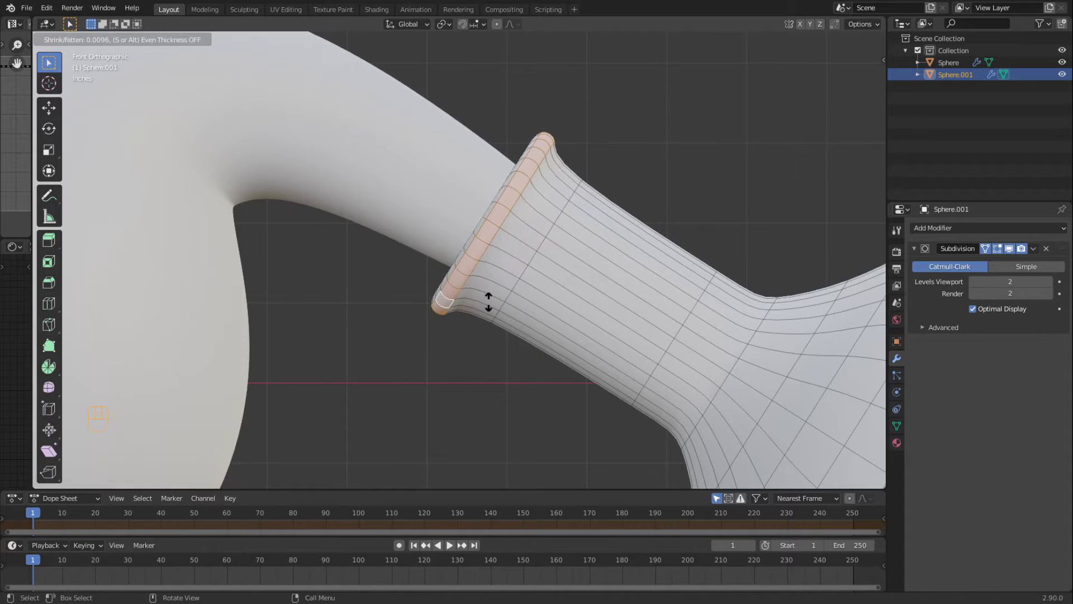
key("Escape")
key("ctrl+z")
- With the subdivision preview temporarily off, add one loop cut around the second flask's neck close behind the rim, slid by a factor of -0.866
left_click(985, 249)
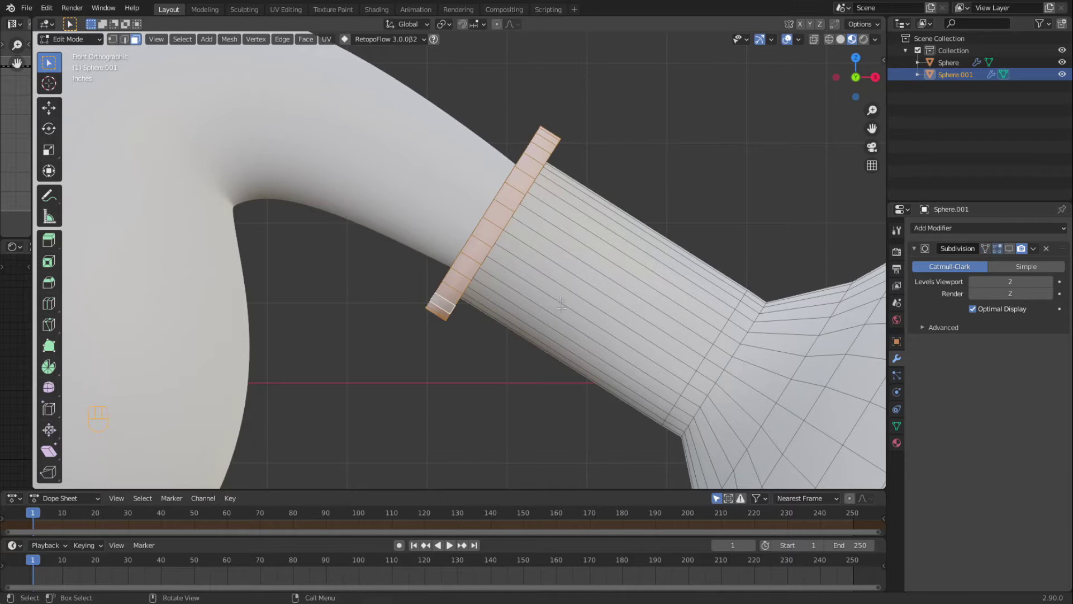
middle_click_drag(559, 296, 663, 280)
key("ctrl+r")
left_click(615, 292)
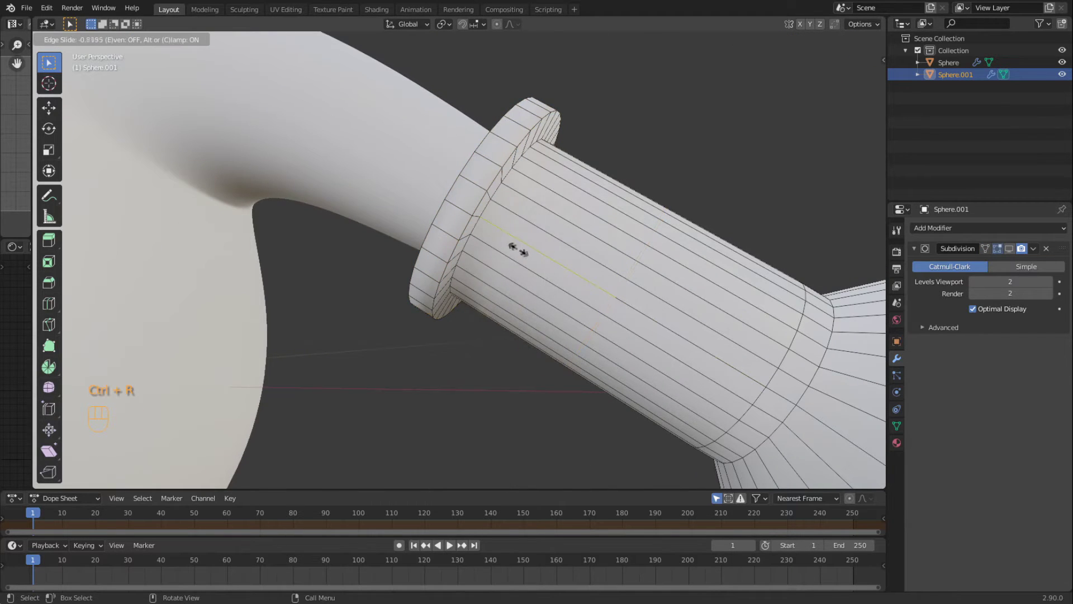
left_click(497, 234)
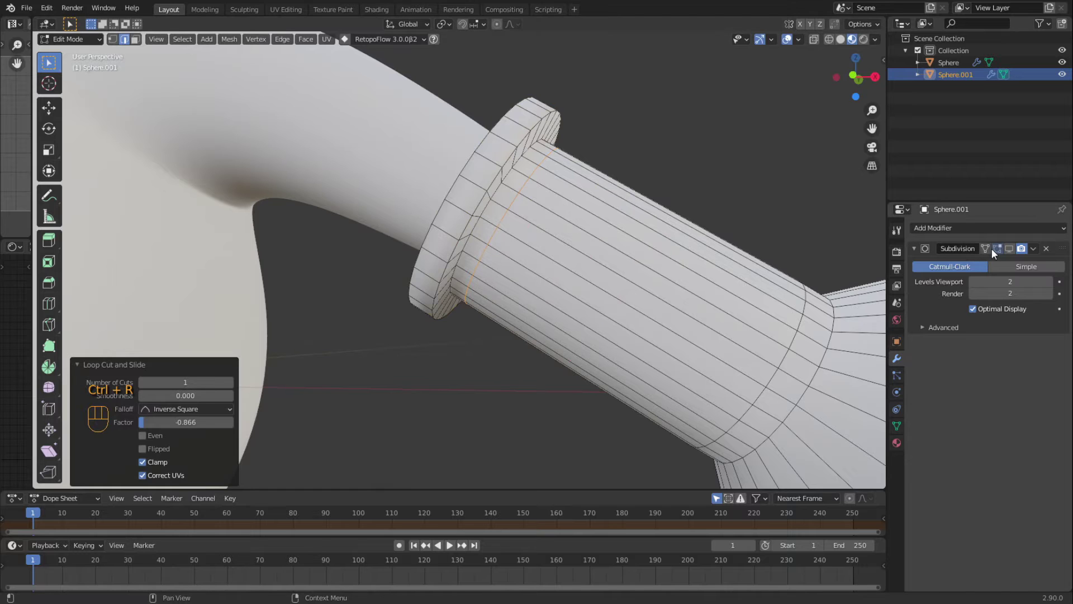
left_click(997, 248)
left_click(985, 249)
middle_click_drag(427, 388, 537, 353)
scroll(525, 353, "down", 4)
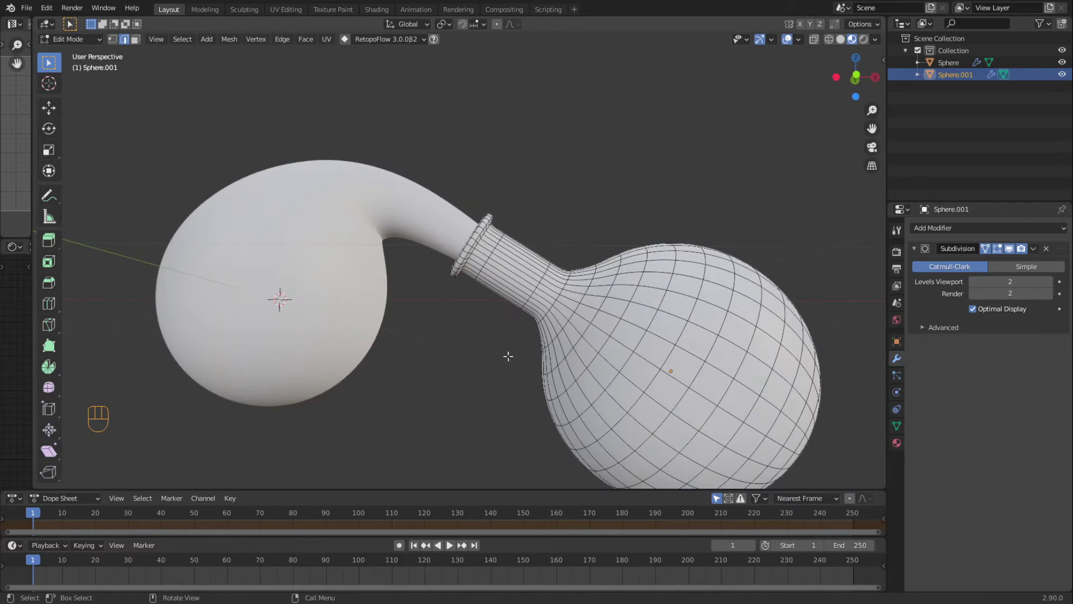
scroll(492, 342, "up", 3)
- Hide the second flask and edit the retort's mesh with its subdivision preview turned off in the viewport
key("Tab")
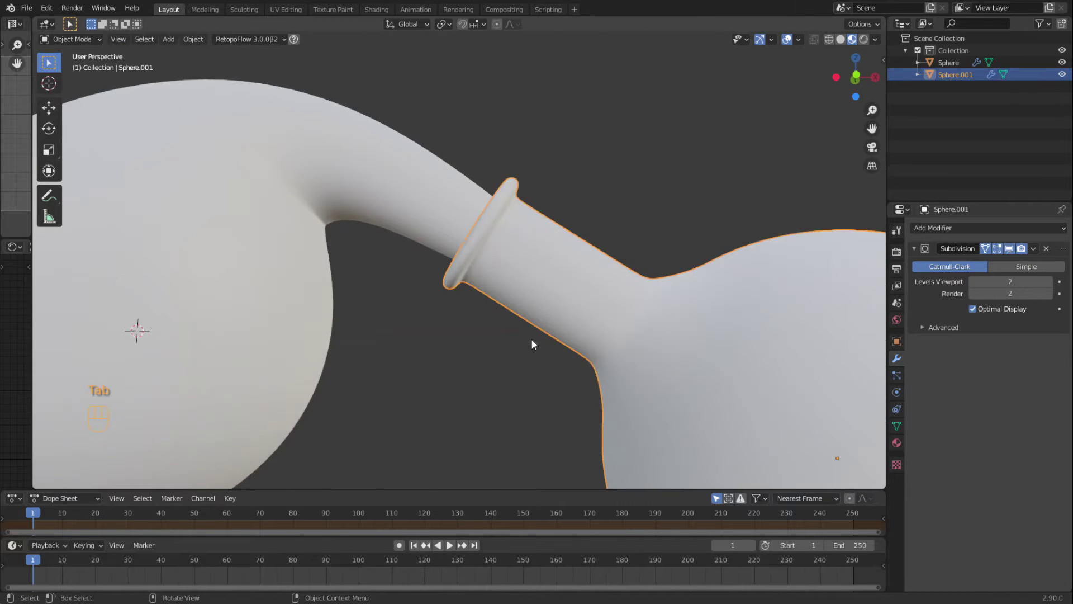
key("h")
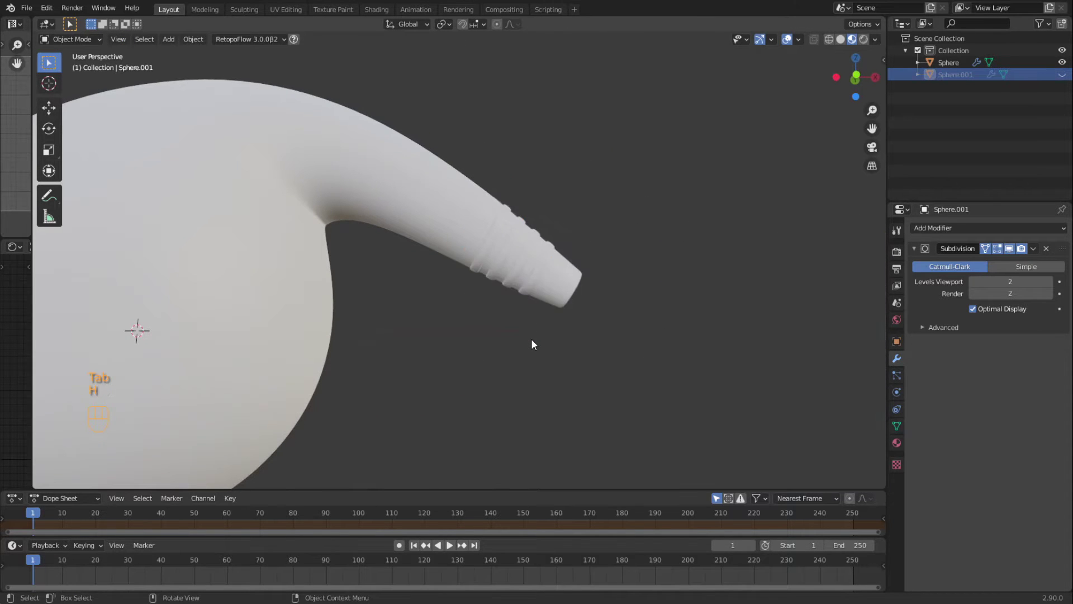
left_click(529, 283)
key("Tab")
scroll(519, 312, "up", 3)
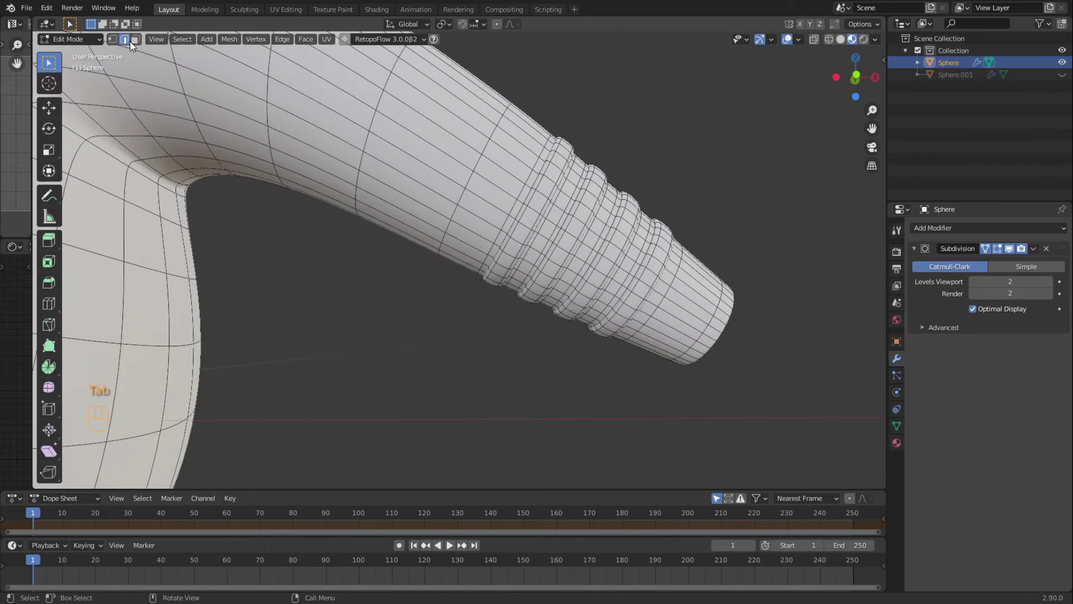
left_click(1009, 248)
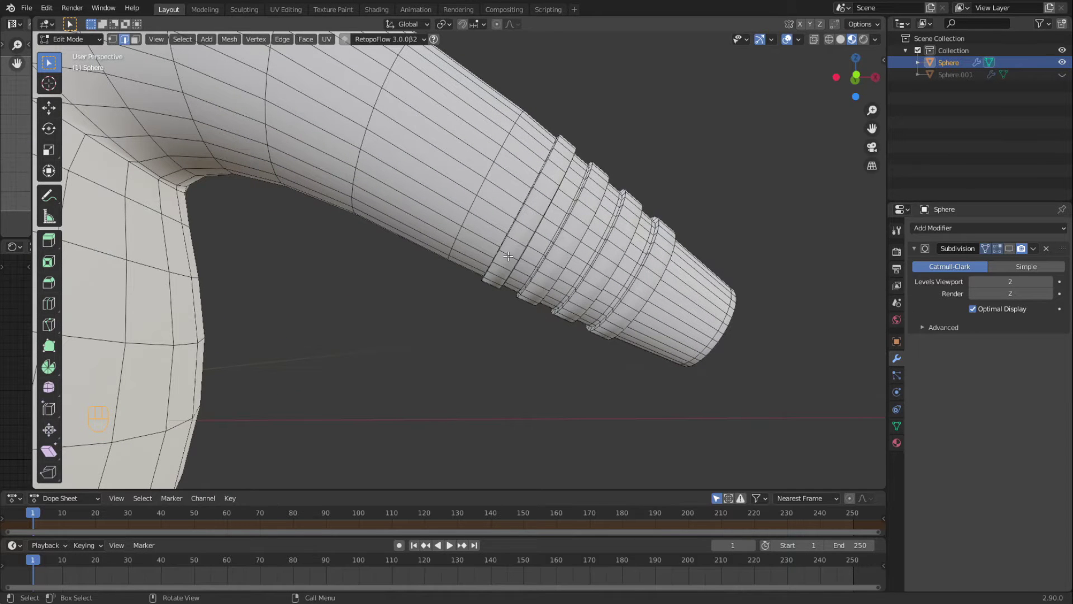
- Select the outer face loops of the four ribs on the retort's neck and scale them by 1.099
key("3")
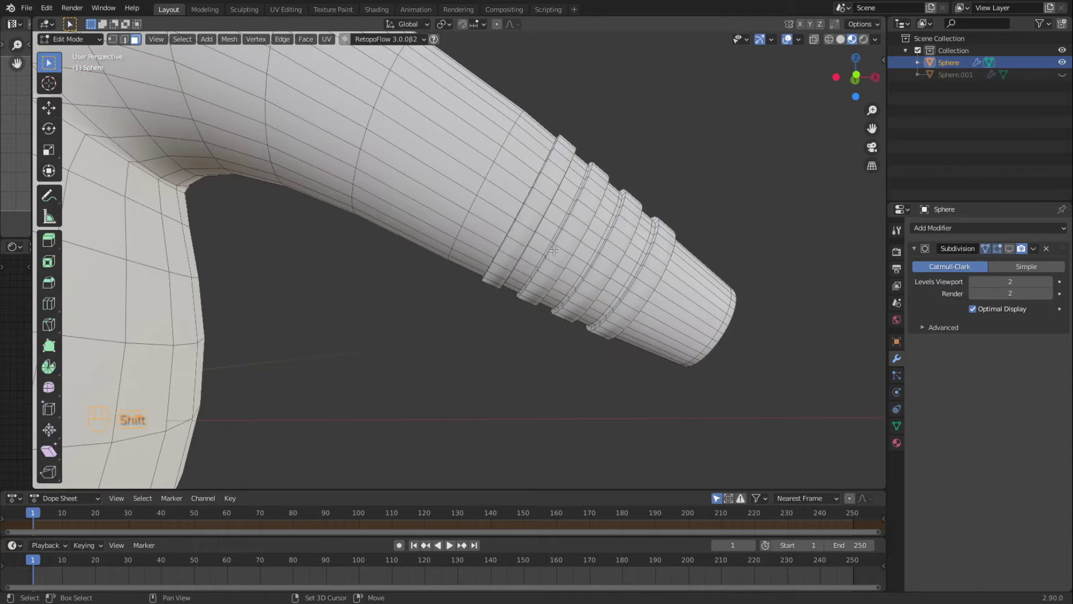
left_click(545, 216, "alt+shift")
left_click(570, 246, "alt+shift")
left_click(609, 261, "alt+shift")
left_click(642, 287, "alt+shift")
key("s")
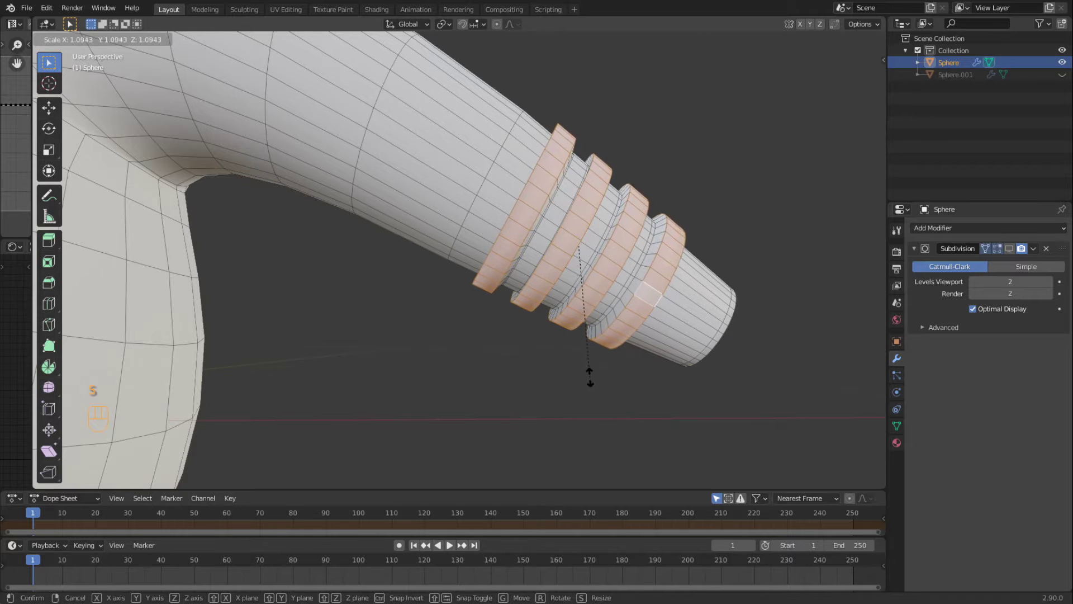
left_click(587, 375)
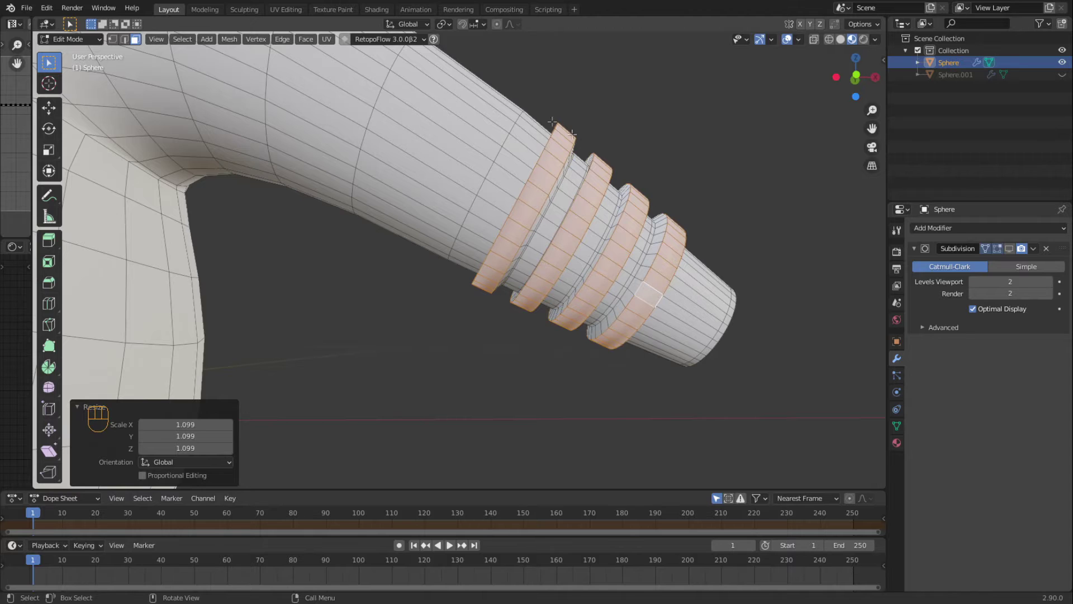
- In front view, narrow the first rib by sliding its body-side outer edge loop by a factor of 0.473
middle_click_drag(582, 144, 553, 193)
left_click(545, 200, "alt")
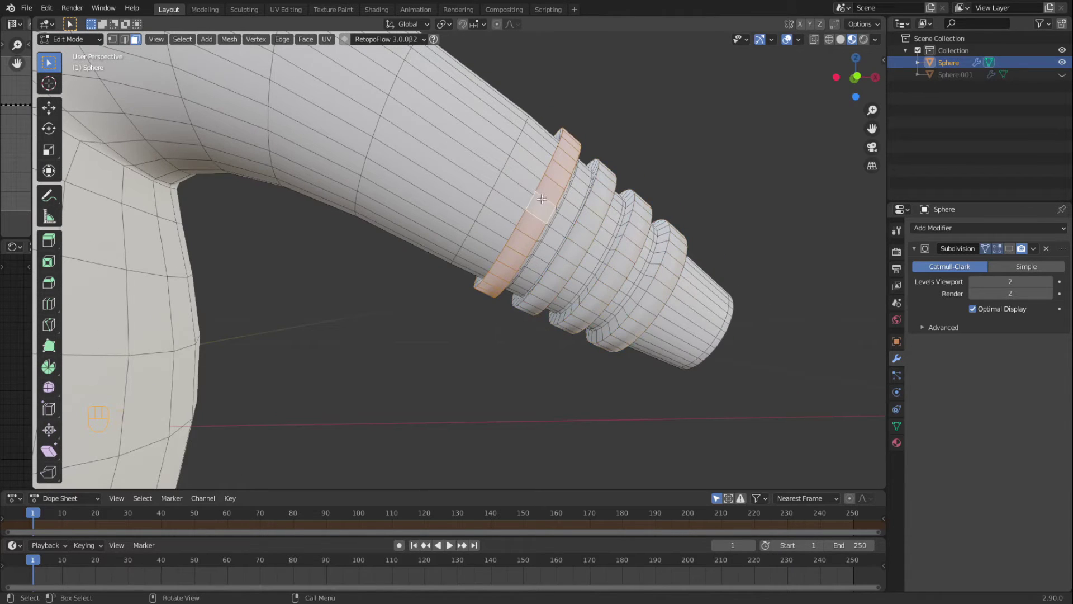
key("KP_1")
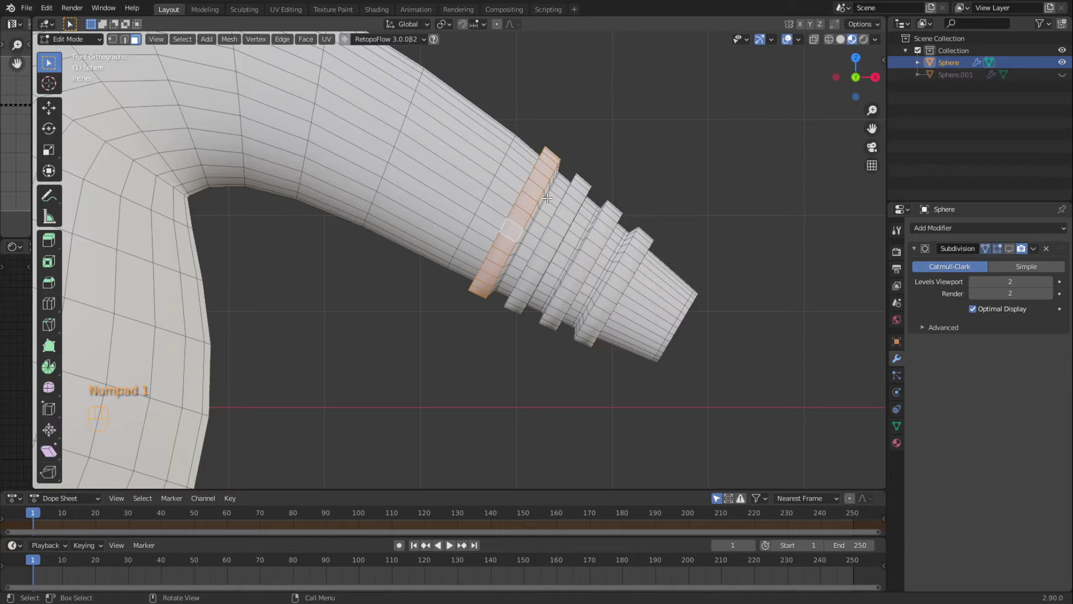
scroll(530, 257, "up", 2)
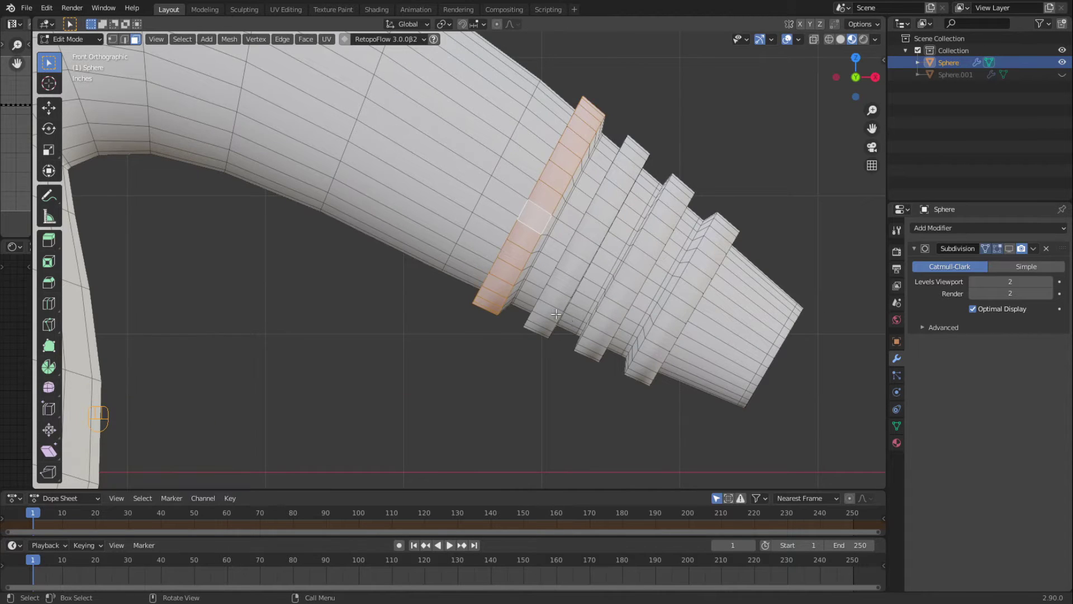
left_click(532, 356, "alt")
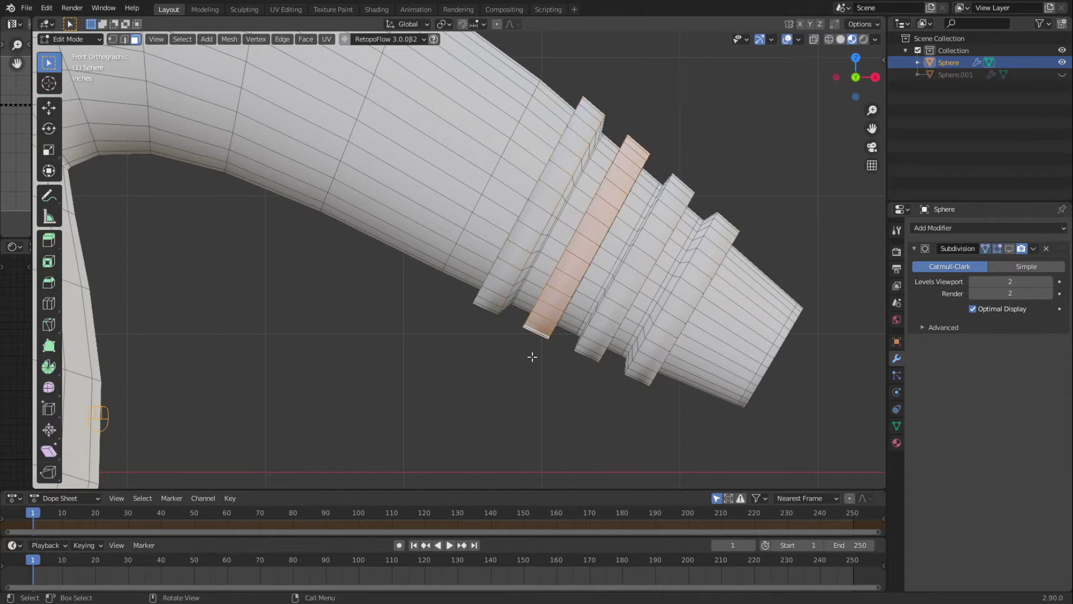
left_click(530, 252, "alt")
left_click(127, 39)
left_click(528, 217, "alt")
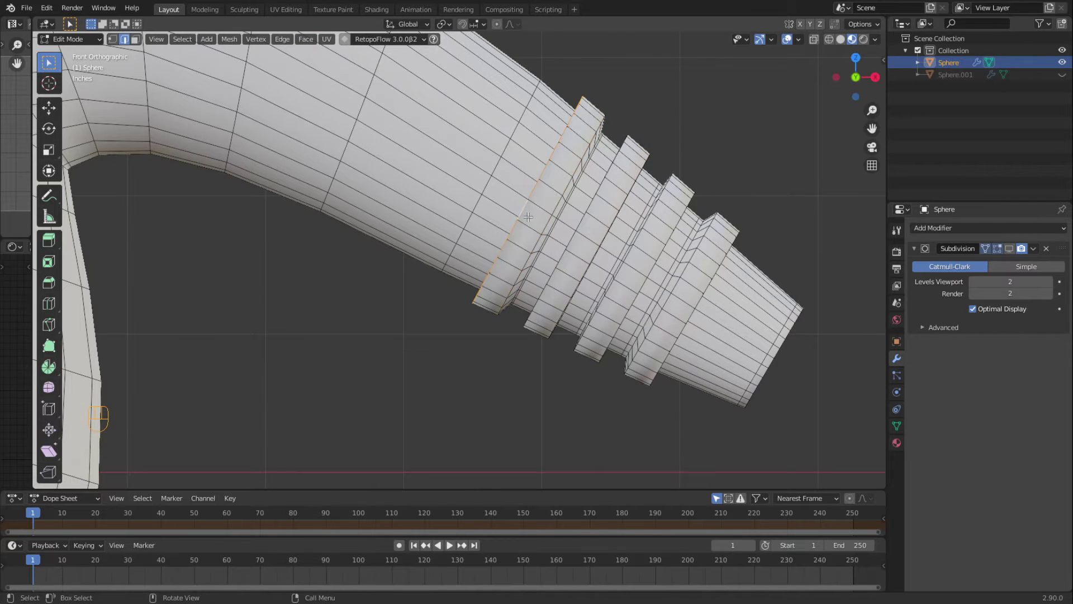
key("g")
key("g")
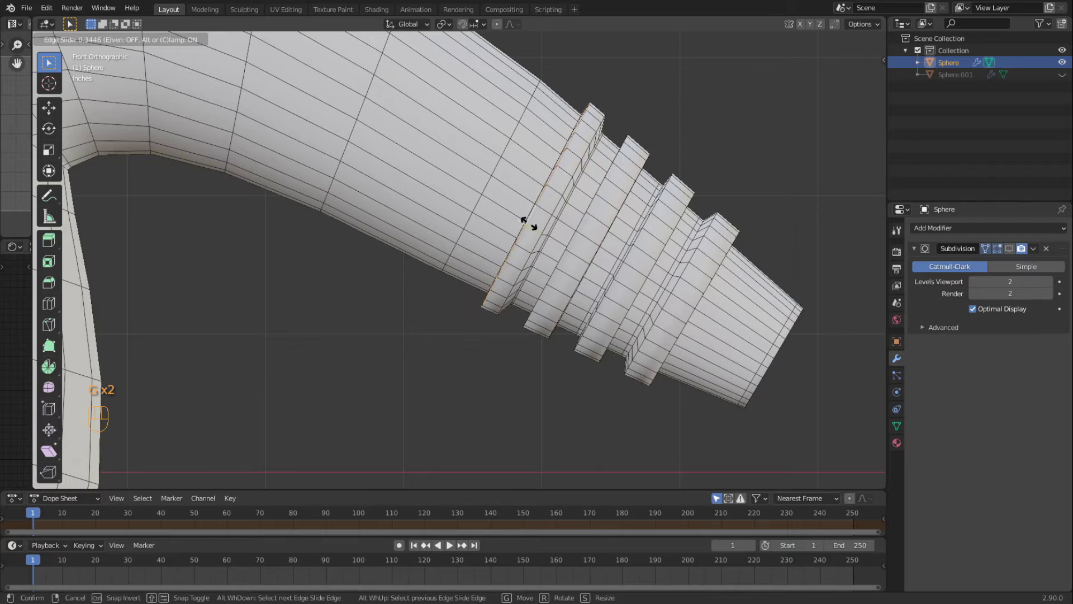
left_click(530, 224)
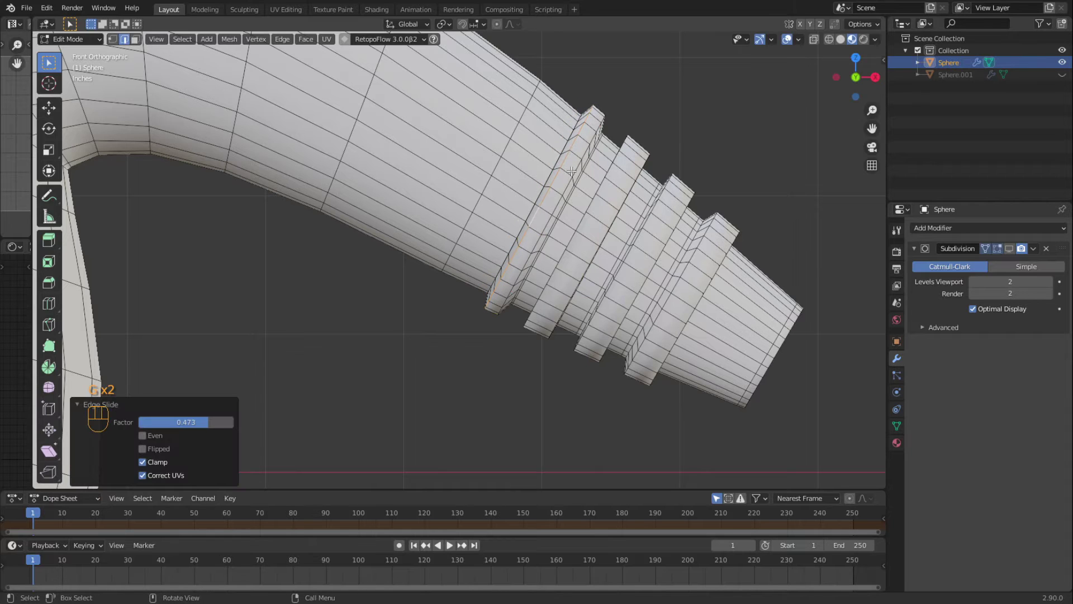
- Try to narrow the second rib by sliding its body-side outer edge loop by a factor of 0.459
left_click(601, 189, "alt")
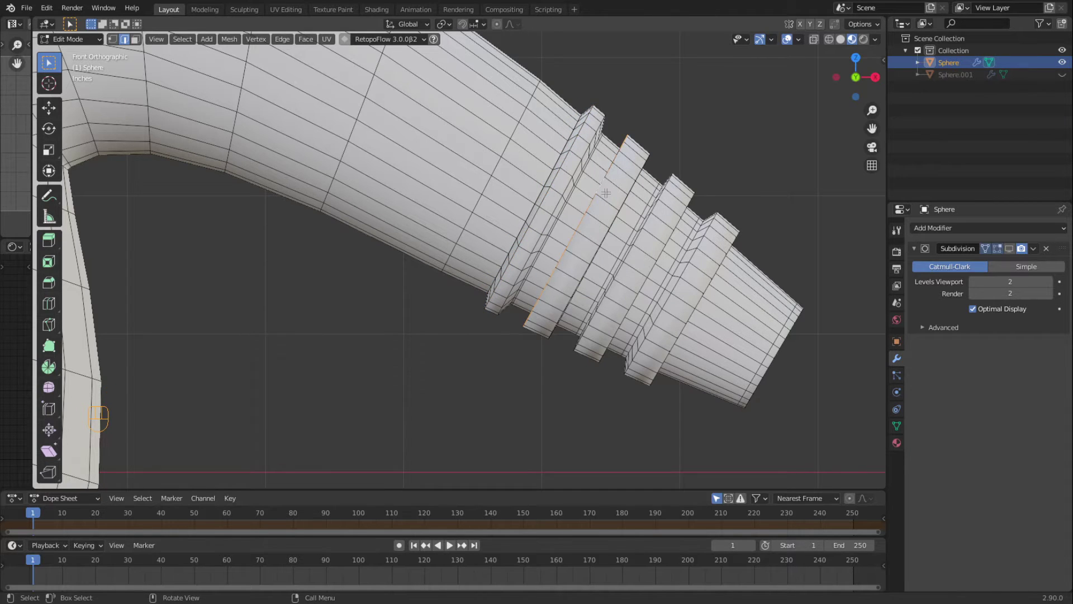
key("g")
key("g")
left_click(611, 195)
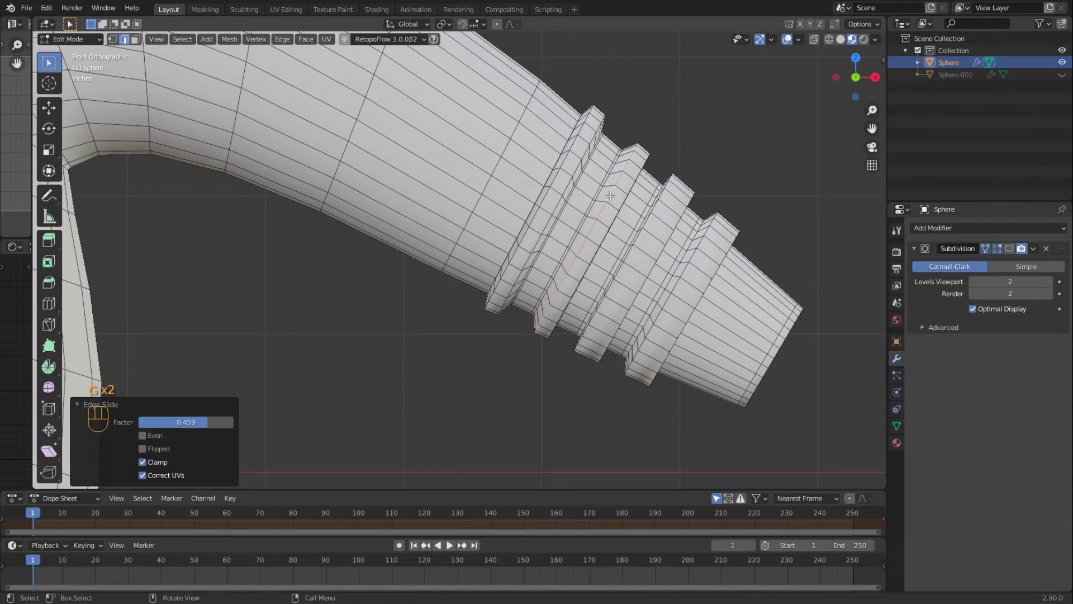
key("g")
key("g")
key("Escape")
key("Escape")
key("ctrl+z")
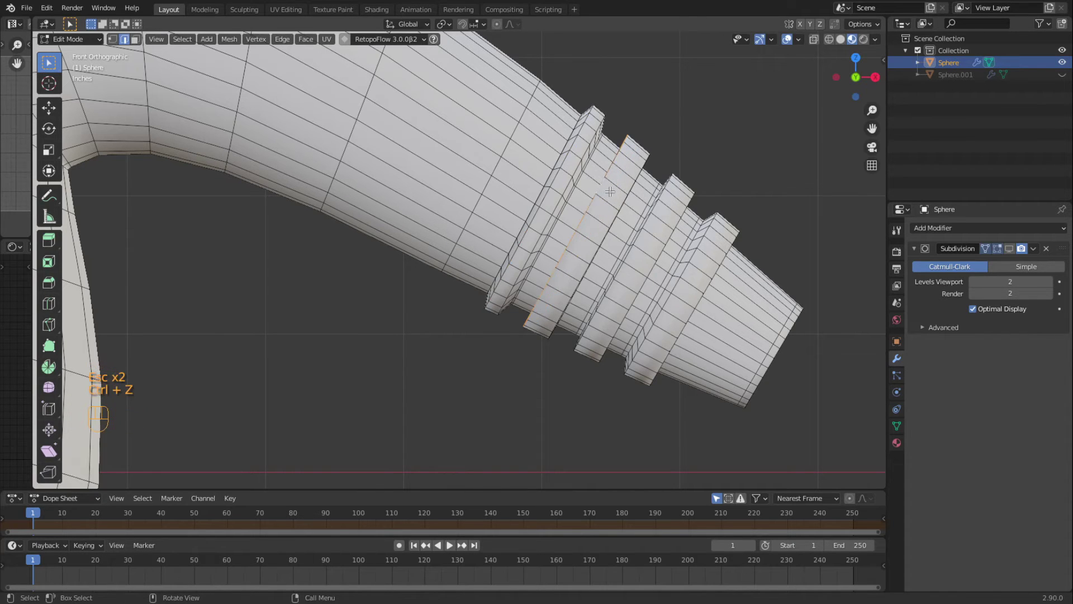
- Narrow the second rib from both sides, sliding its body-side outer edge loop by 0.182 and its tip-side loop by about 0.19
key("g")
key("g")
left_click(620, 198)
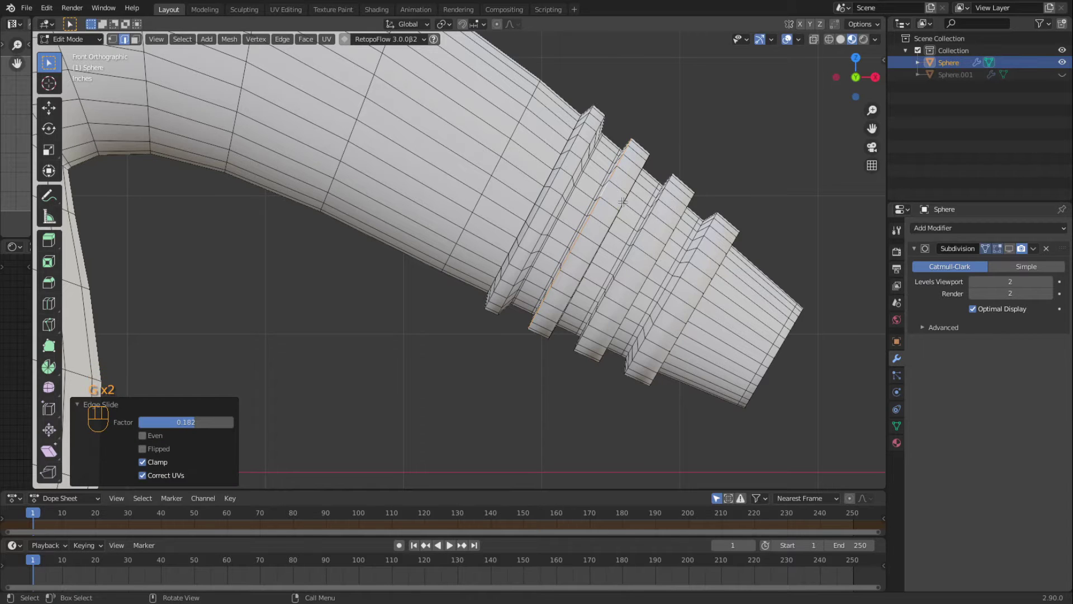
key("ctrl+z")
key("g")
key("g")
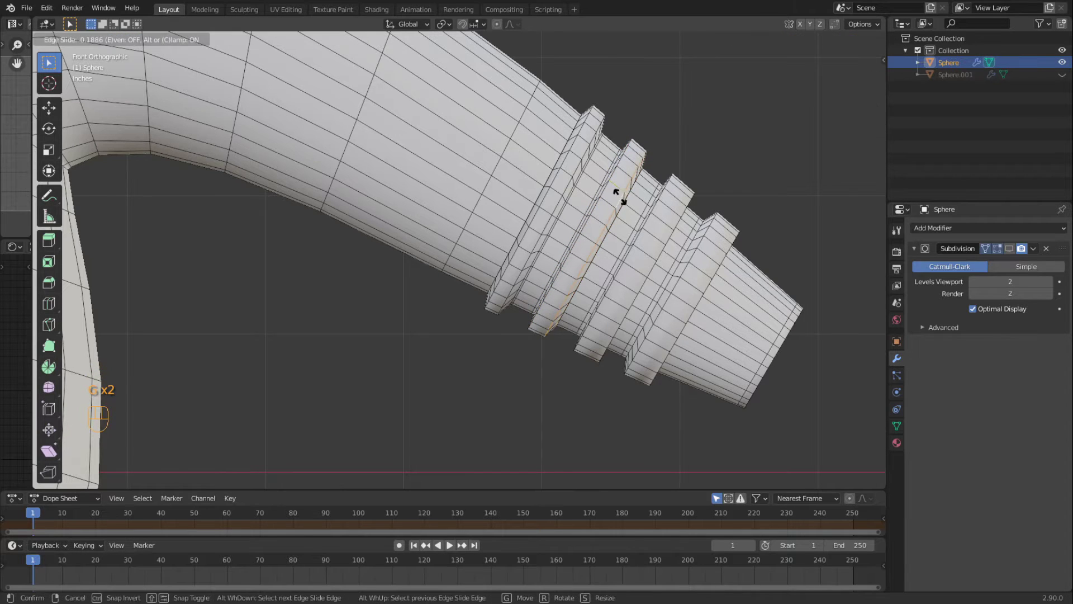
left_click(620, 198)
- Narrow the third rib by sliding both of its outer edge loops slightly inward
key("ctrl+z")
key("g")
key("g")
left_click(643, 238)
left_click(654, 246, "alt")
left_click(654, 250, "alt")
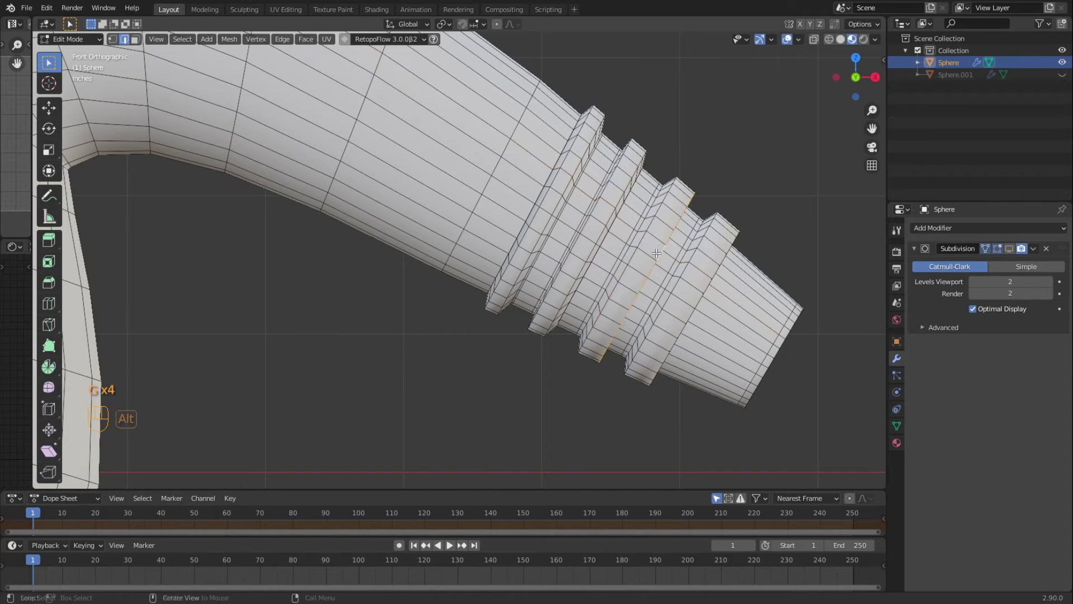
key("g")
key("g")
left_click(652, 248)
- Narrow the fourth rib by sliding its outer edge loops inward, the tip-side one by a factor of -0.414
key("g")
key("g")
left_click(688, 271)
key("g")
key("g")
left_click(703, 284)
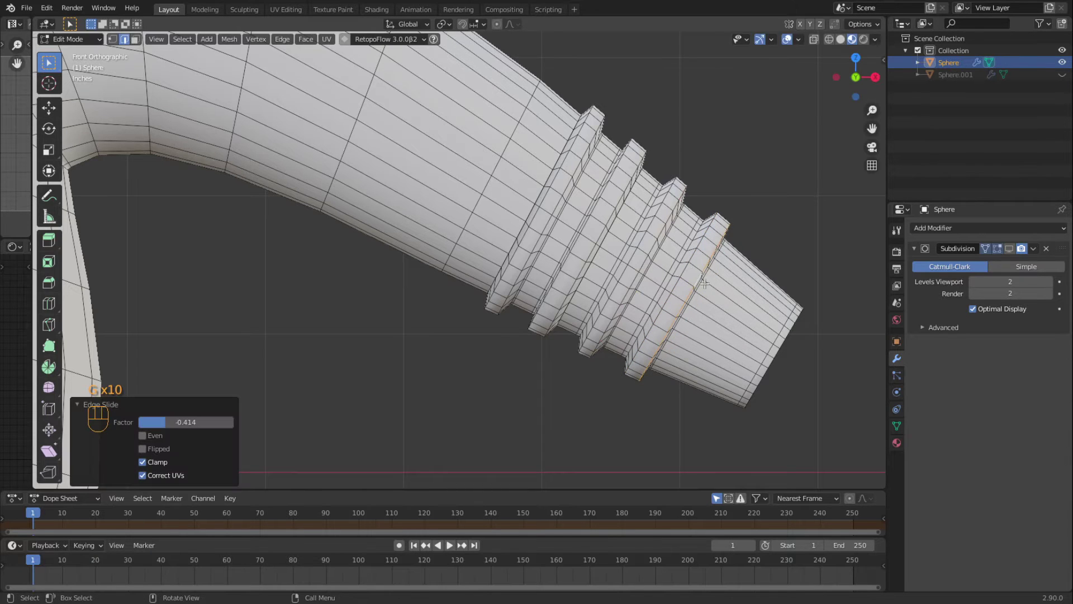
- Narrow the fourth rib further by sliding its tip-side outer edge loop inward again
key("g")
key("g")
right_click(599, 416)
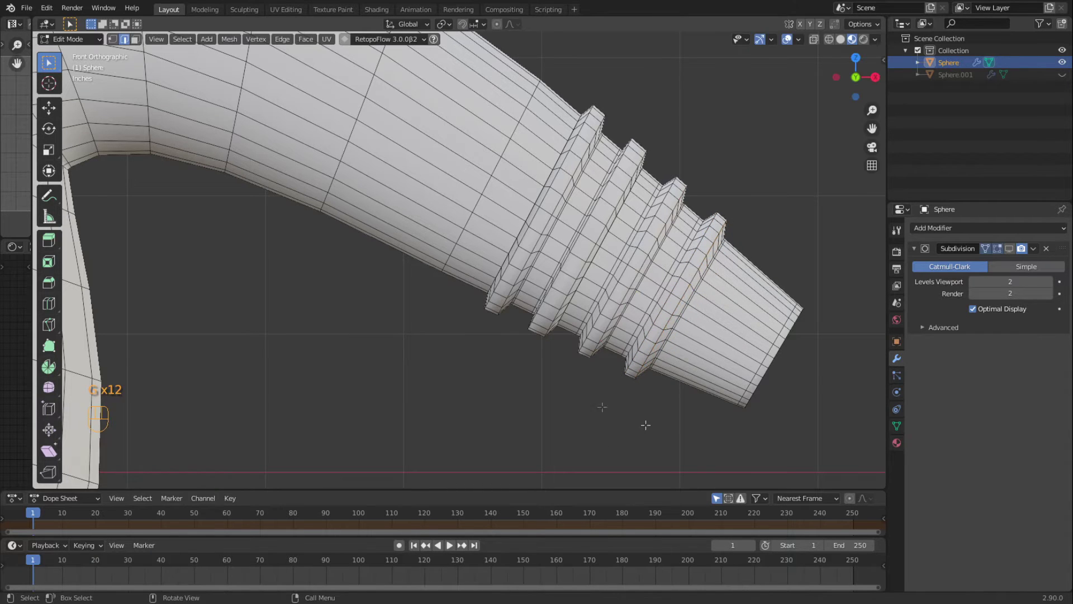
- Leave mesh editing on the retort and unhide the second flask so both vessels are shown together
key("Tab")
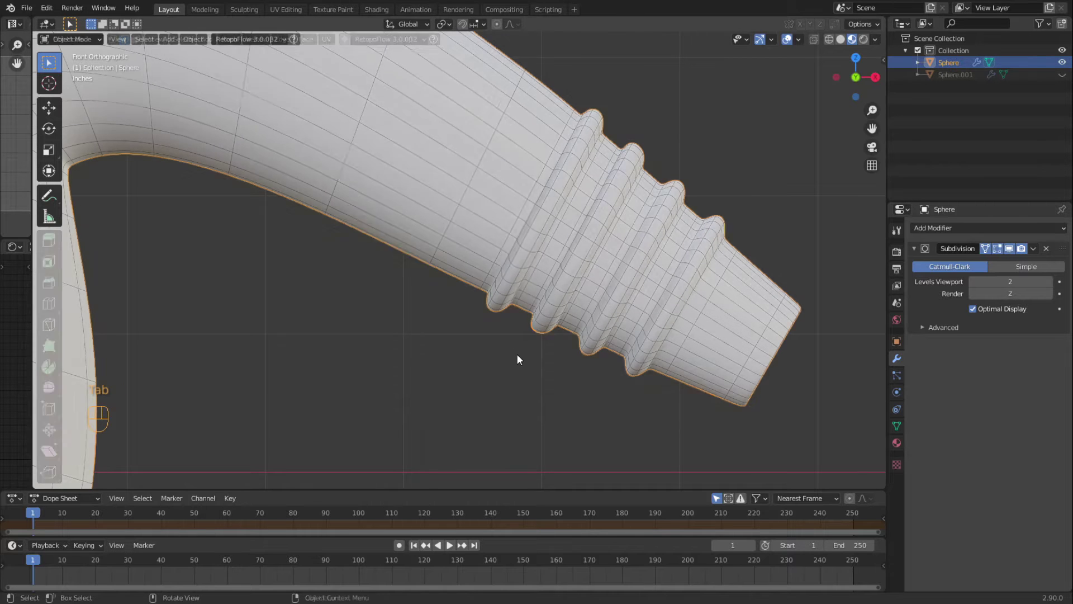
middle_click_drag(517, 360, 478, 366)
scroll(504, 348, "down", 4)
scroll(504, 347, "down", 3)
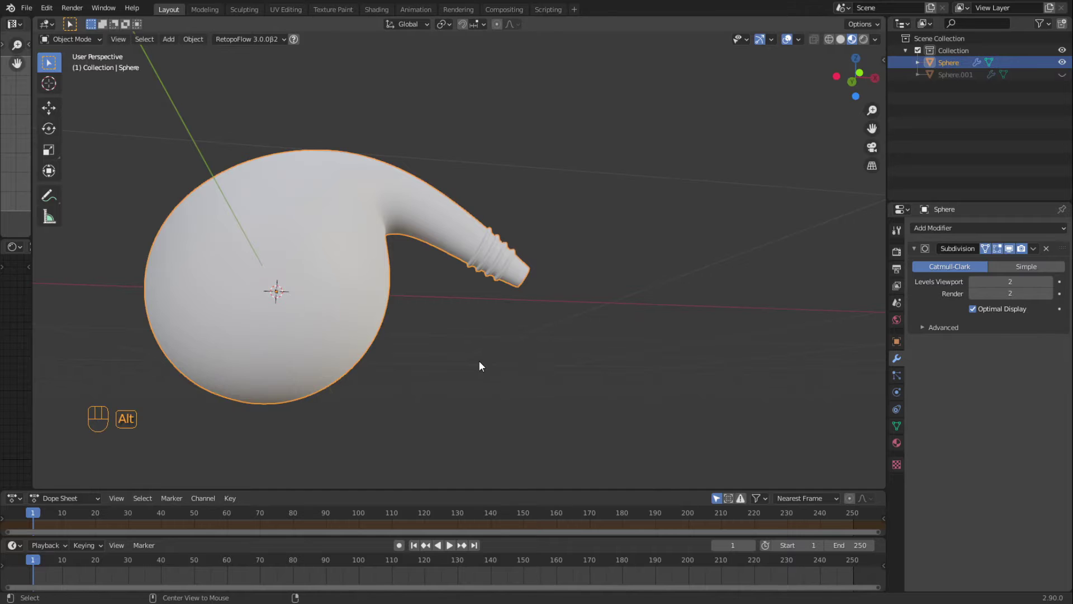
key("alt+h")
mouse_move(485, 337)
middle_mouse_down()
mouse_move(525, 285)
mouse_move(498, 337)
mouse_move(468, 333)
middle_mouse_up()
scroll(524, 307, "down", 3)
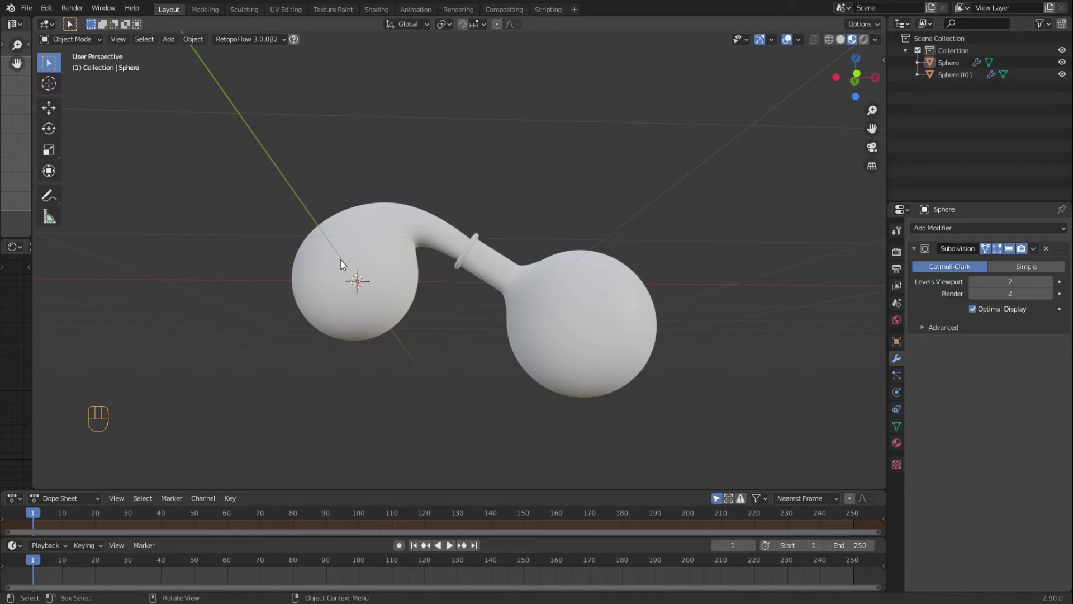
- Save the scene as Distill.blend in the Episode 10 folder of The Wizards Study
left_click(27, 11)
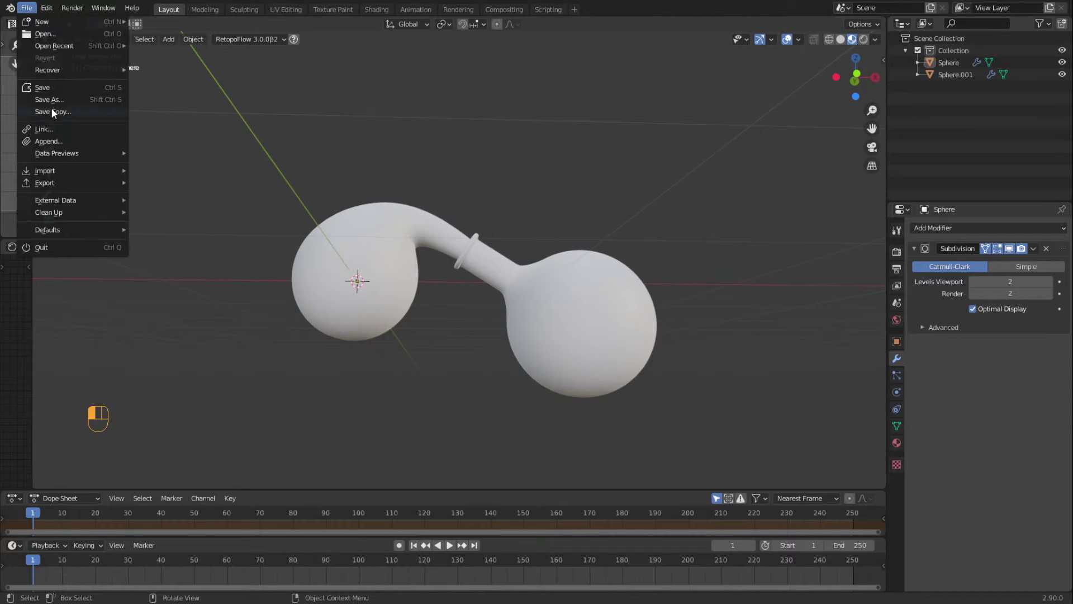
left_click(51, 100)
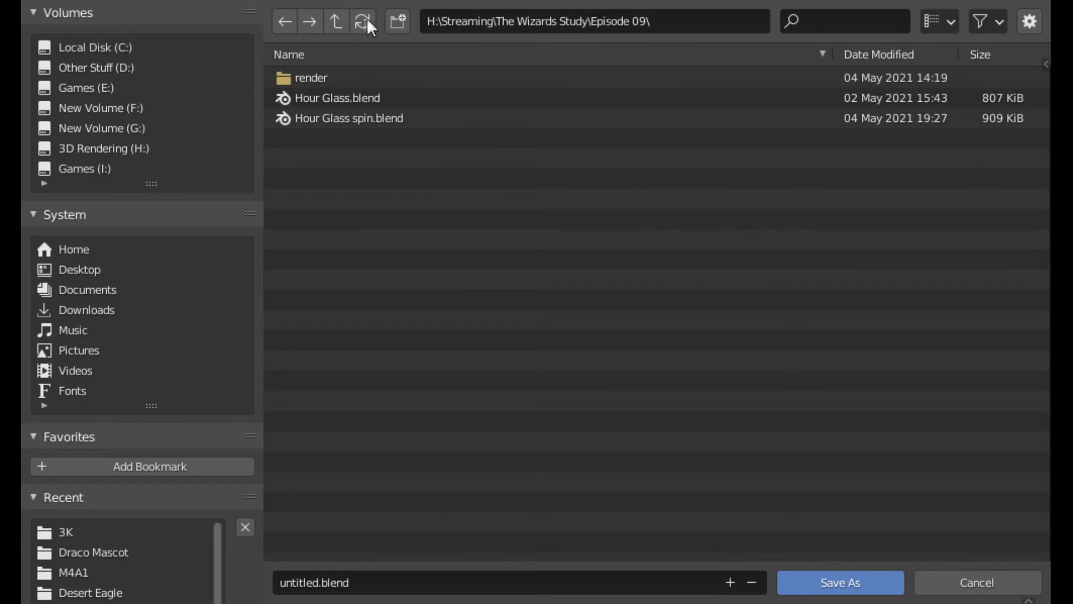
left_click(333, 21)
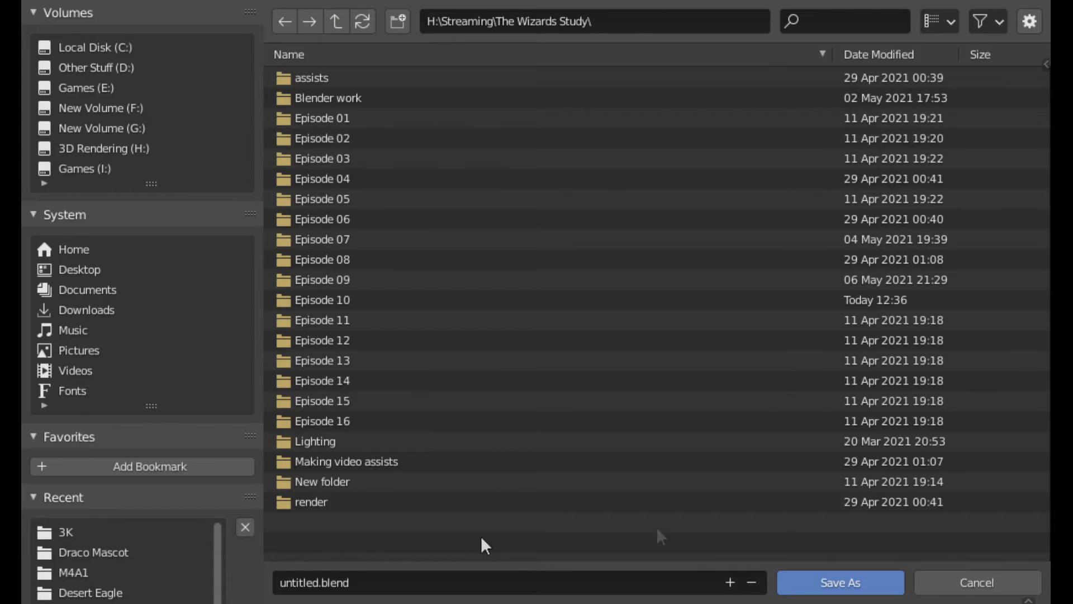
double_click(322, 300)
left_click(383, 584)
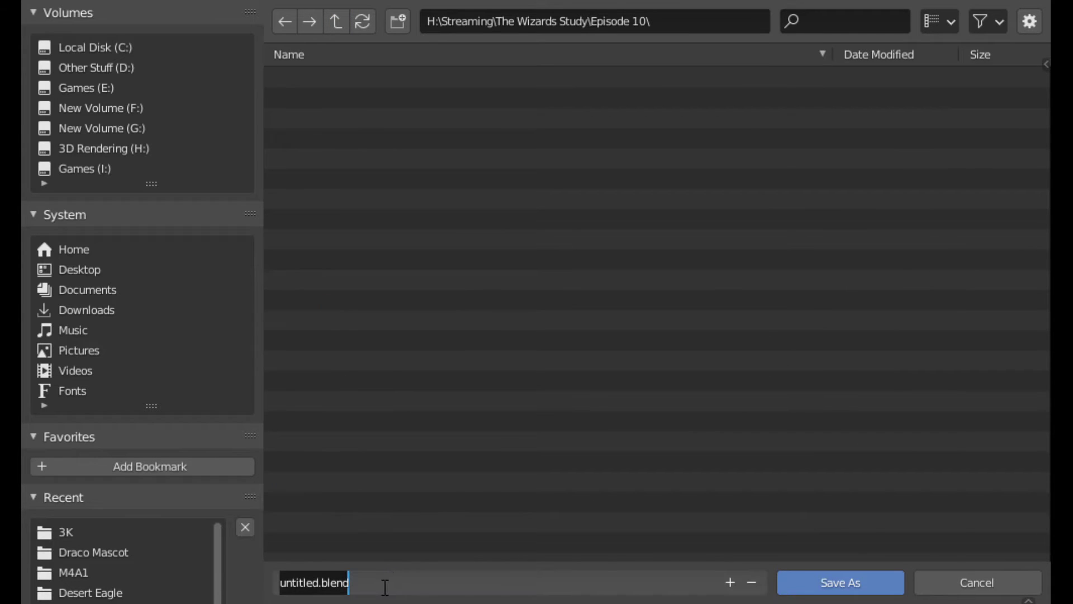
type("Distill")
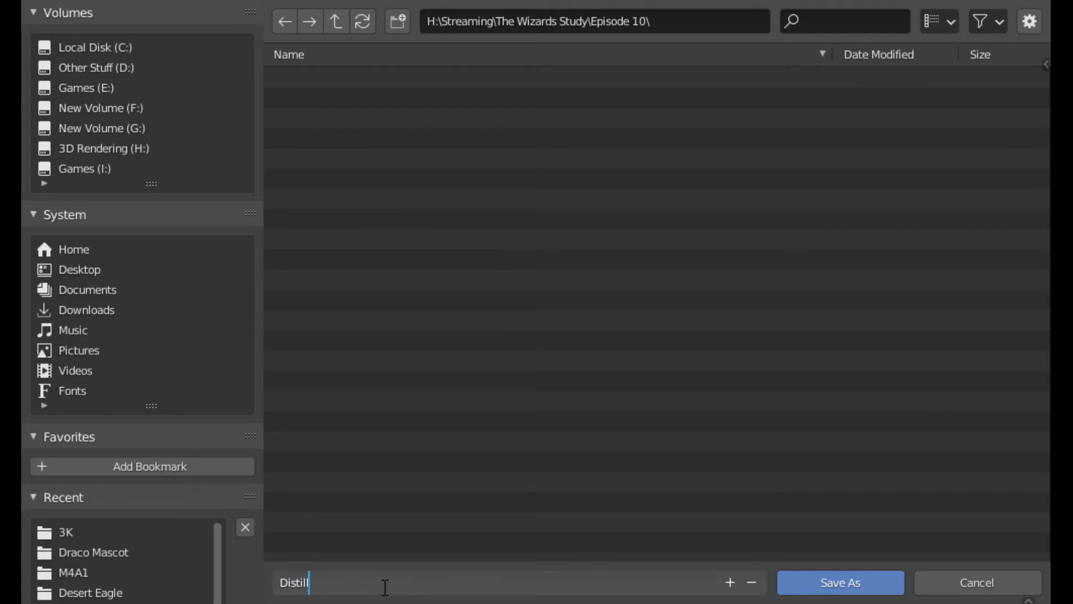
key("Return")
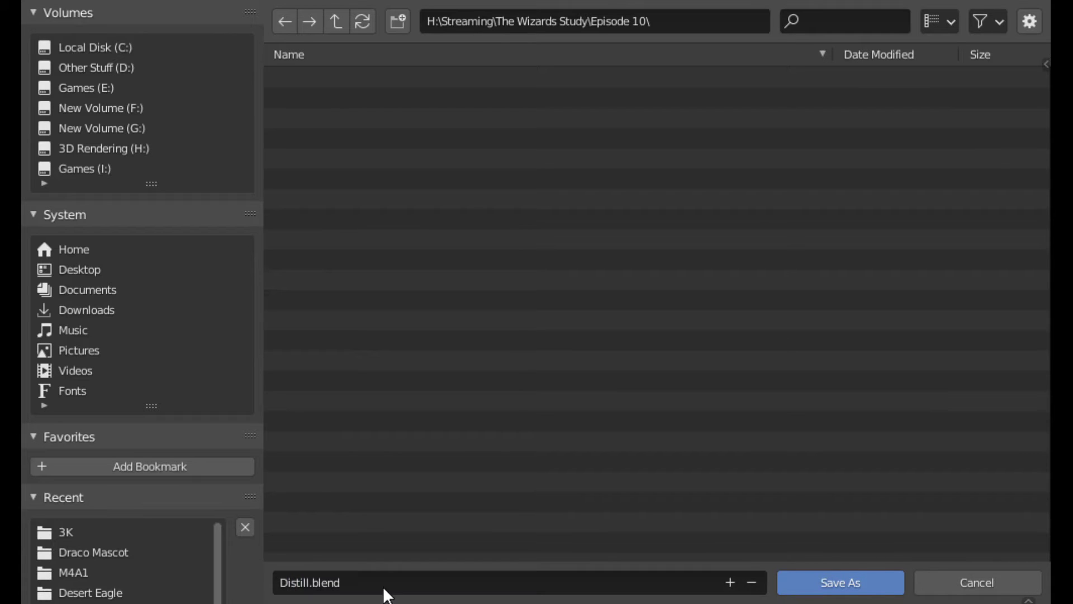
left_click(848, 584)
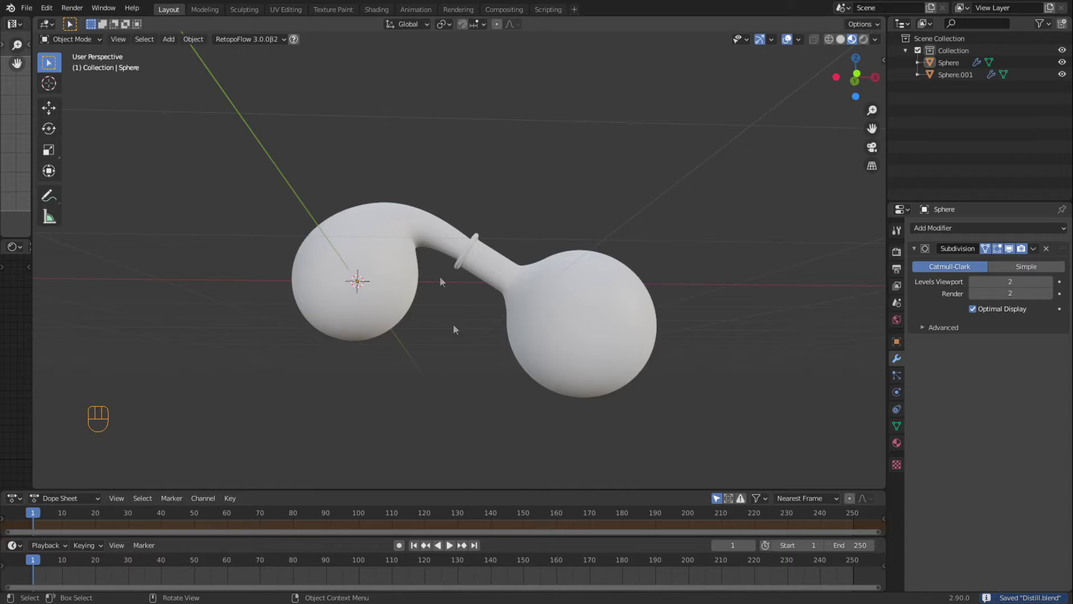
- Open the recent file Hour Glass.blend
middle_click_drag(486, 425, 508, 369, "shift")
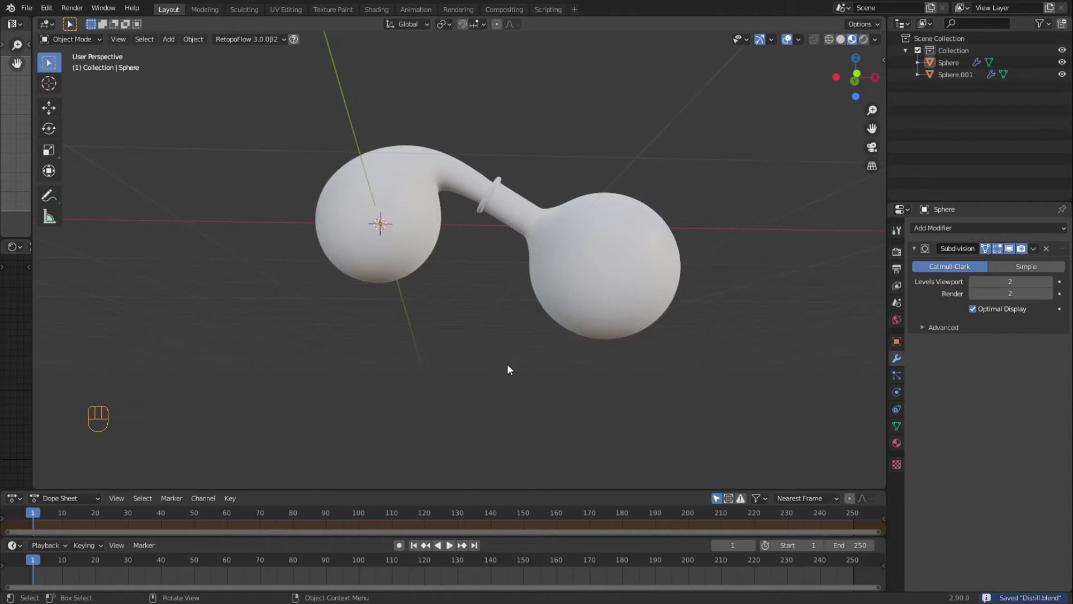
middle_click_drag(487, 327, 486, 343)
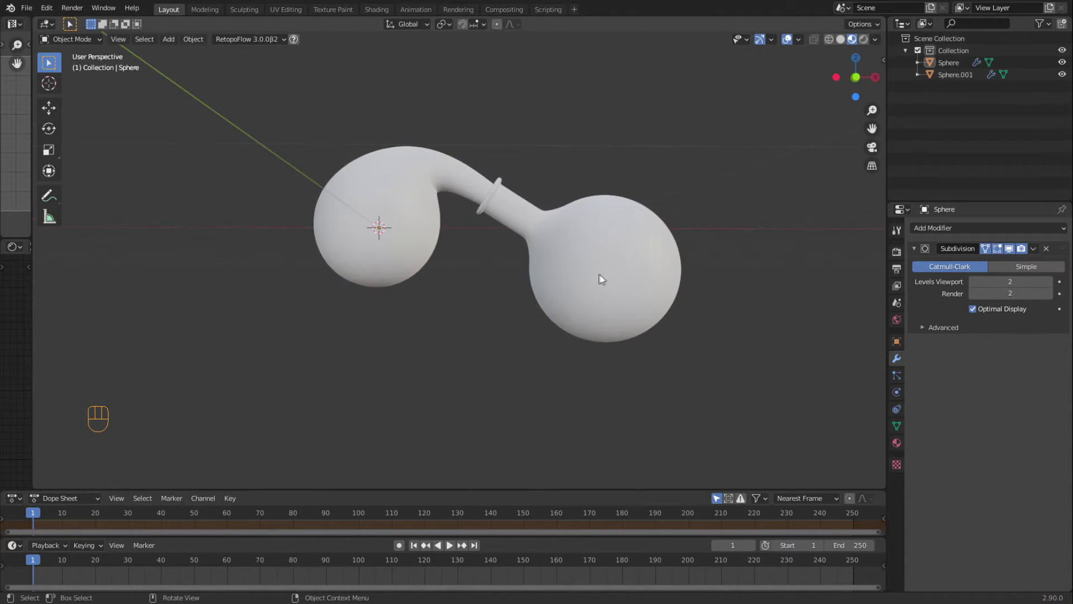
left_click(26, 8)
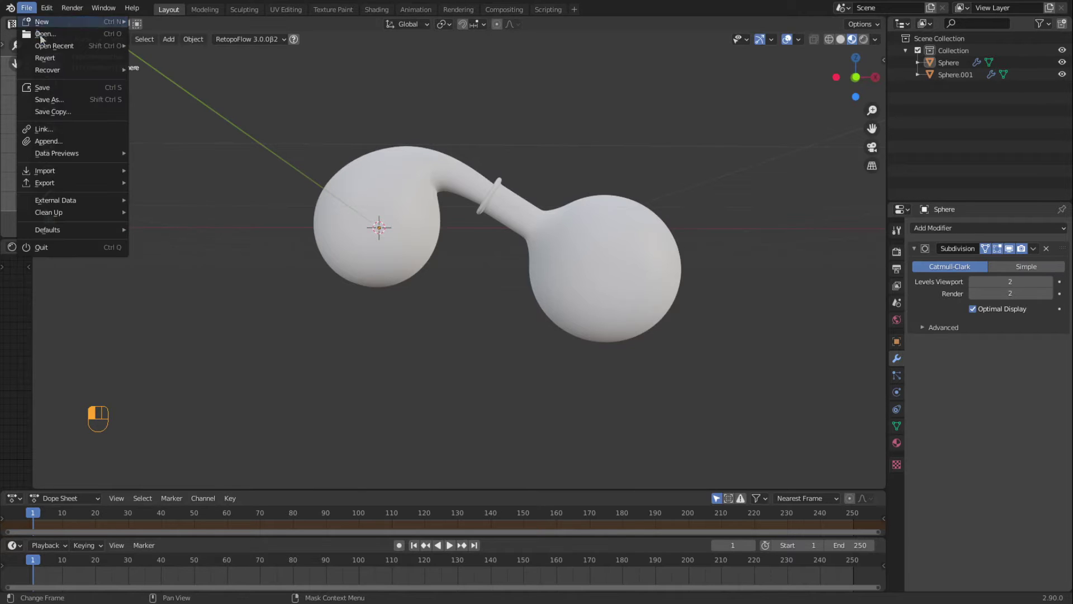
mouse_move(42, 45)
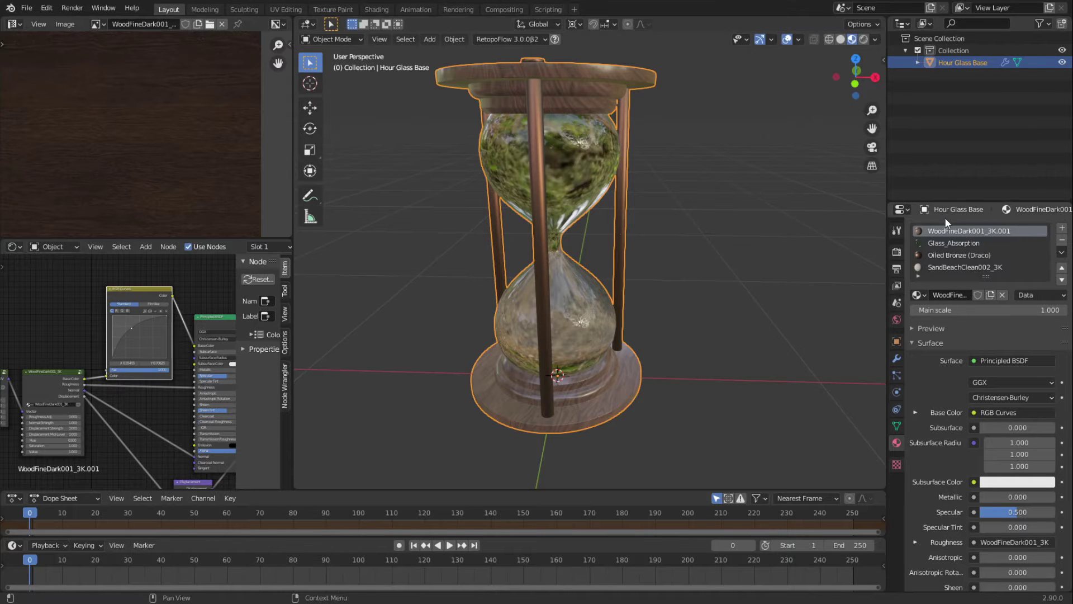
- Duplicate one Glass_Absorption face of the hourglass's upper bulb and place the copy about 5.9 inches away, beside the hourglass
key("Tab")
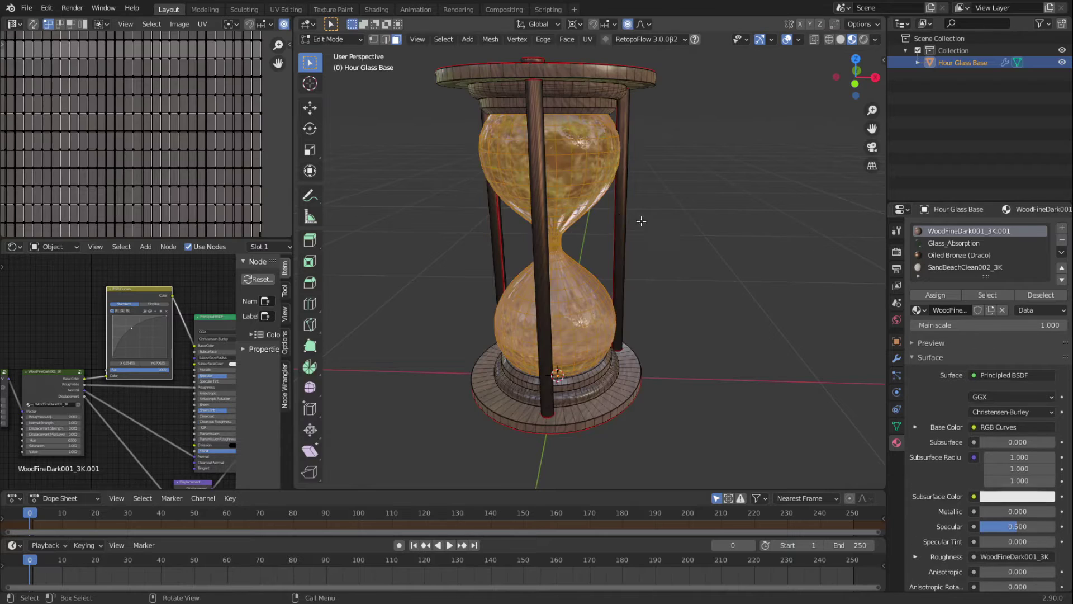
left_click(565, 164)
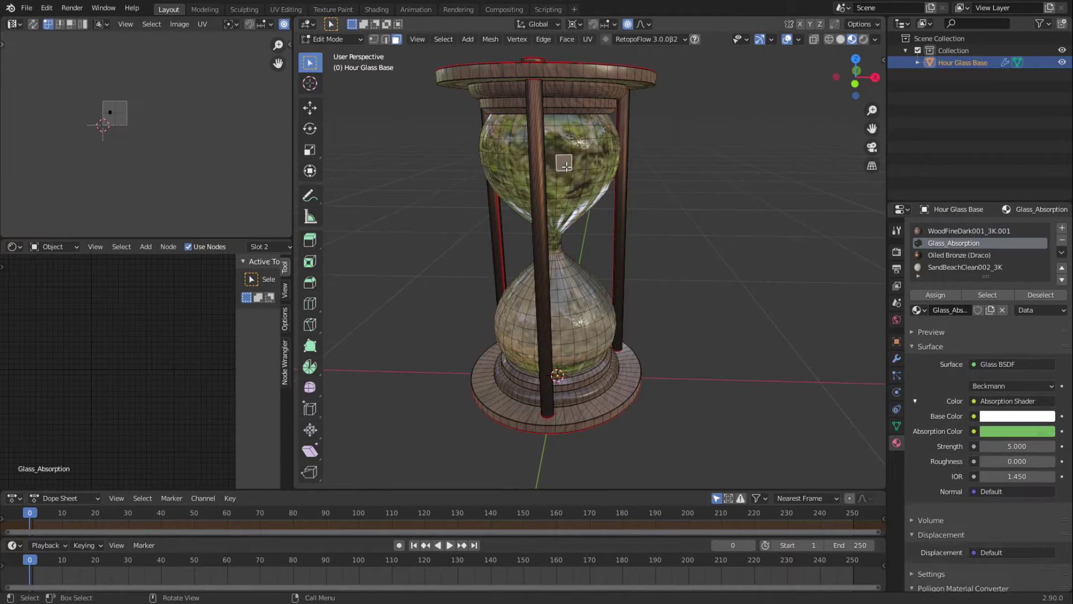
key("ctrl+c")
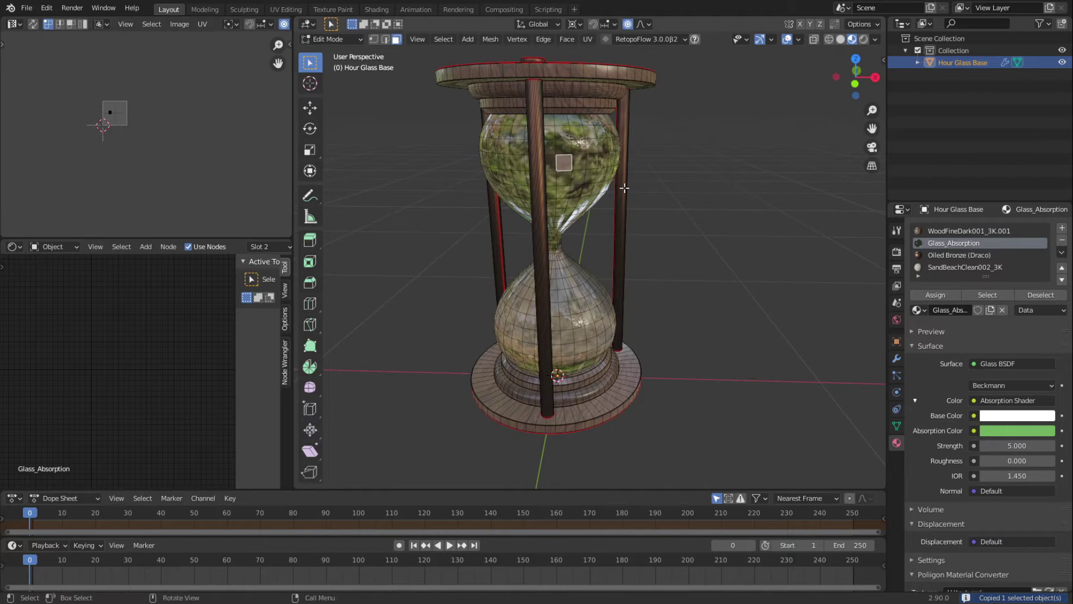
key("shift+d")
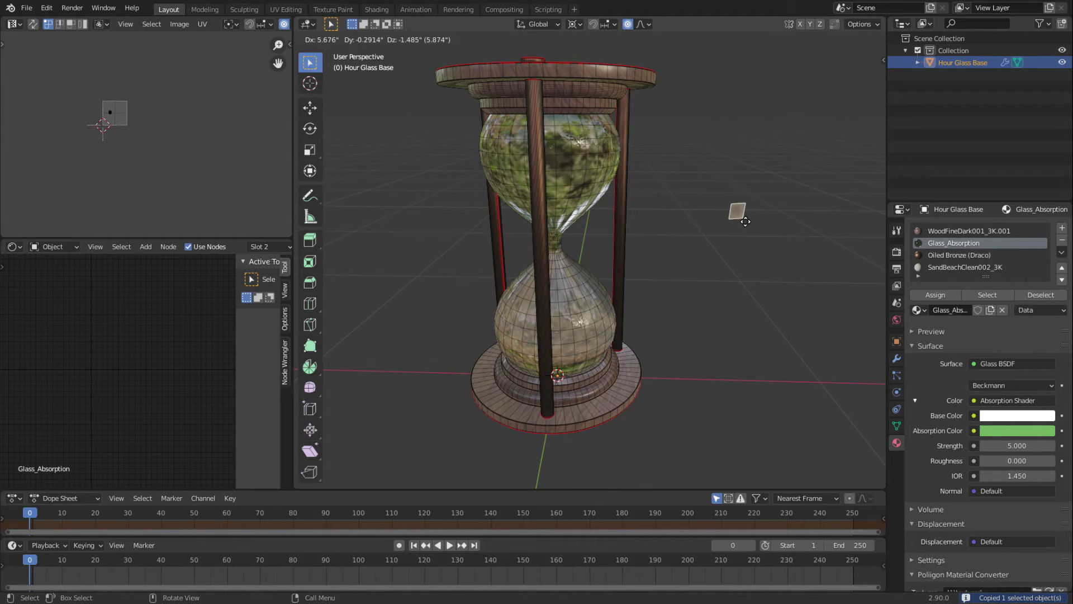
left_click(746, 221)
right_click(758, 220)
left_click(716, 153)
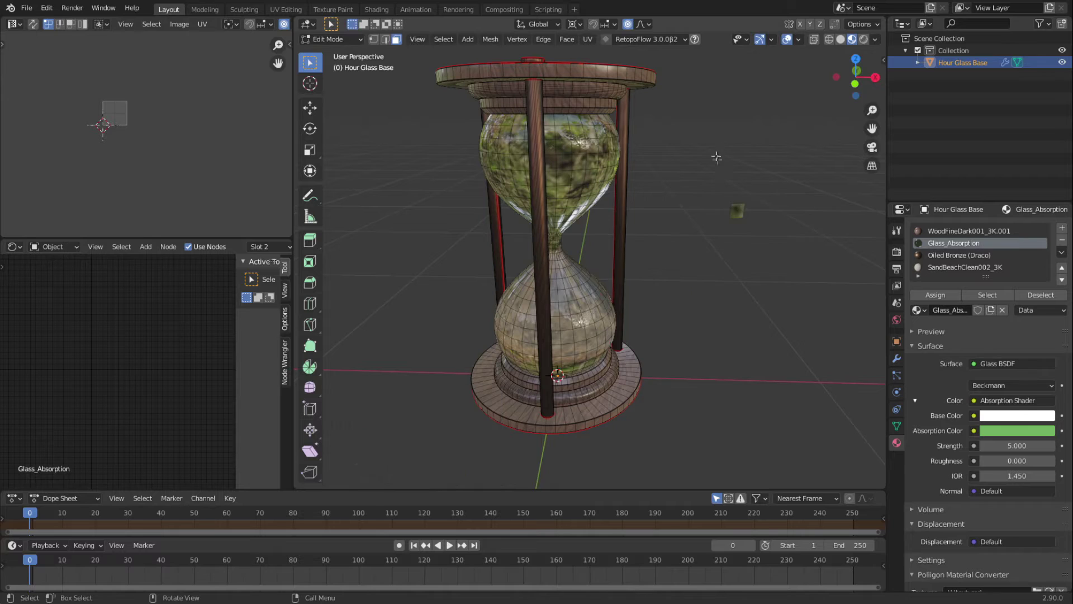
- Separate the duplicated glass face into its own object and return to Object Mode
left_click(740, 210)
right_click(740, 209)
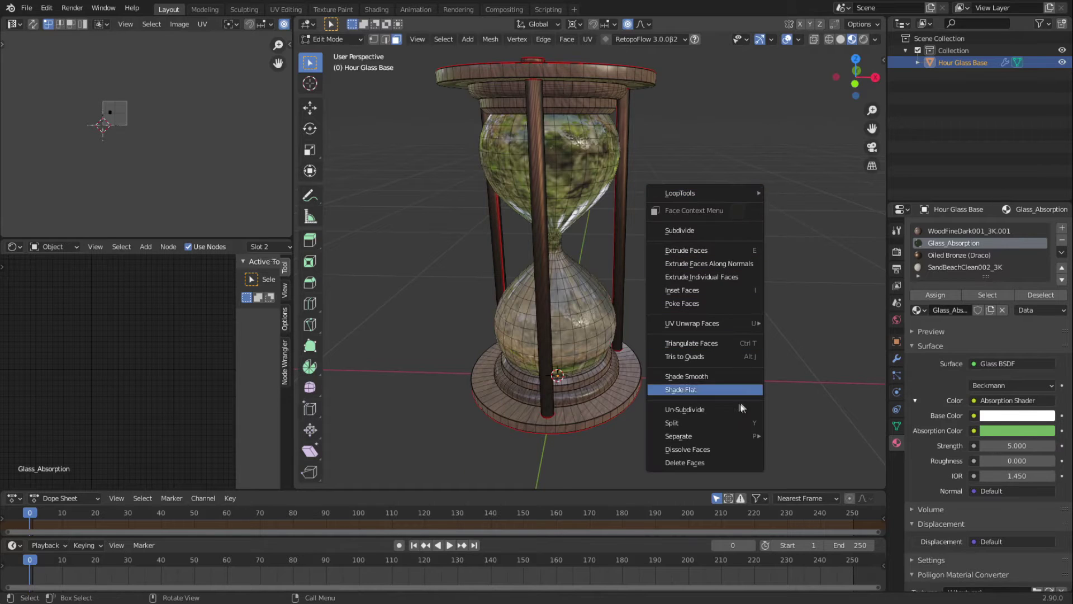
mouse_move(725, 440)
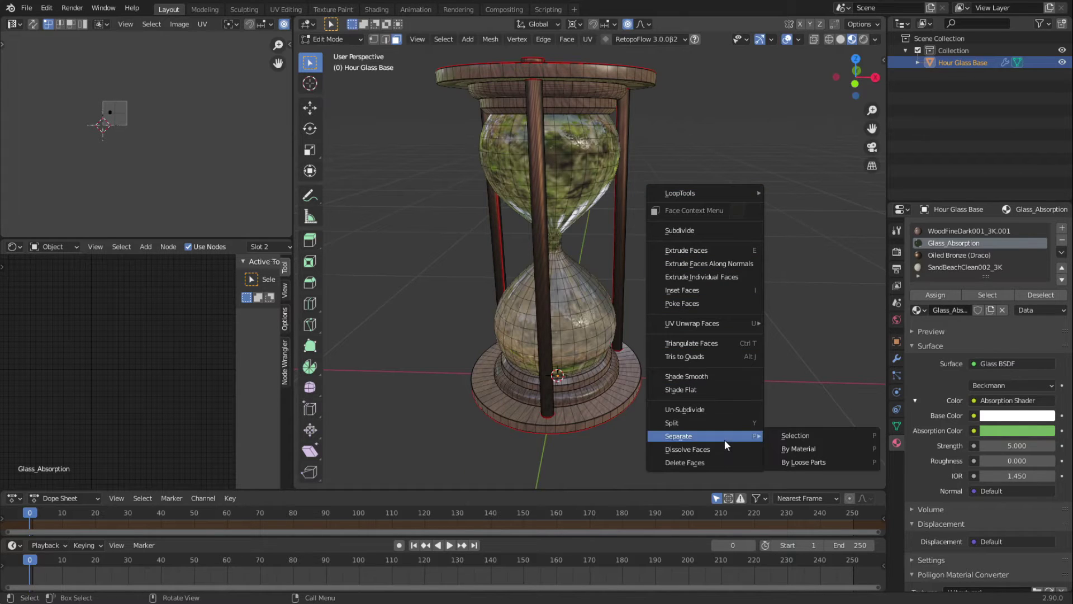
left_click(802, 436)
key("Tab")
left_click(732, 234)
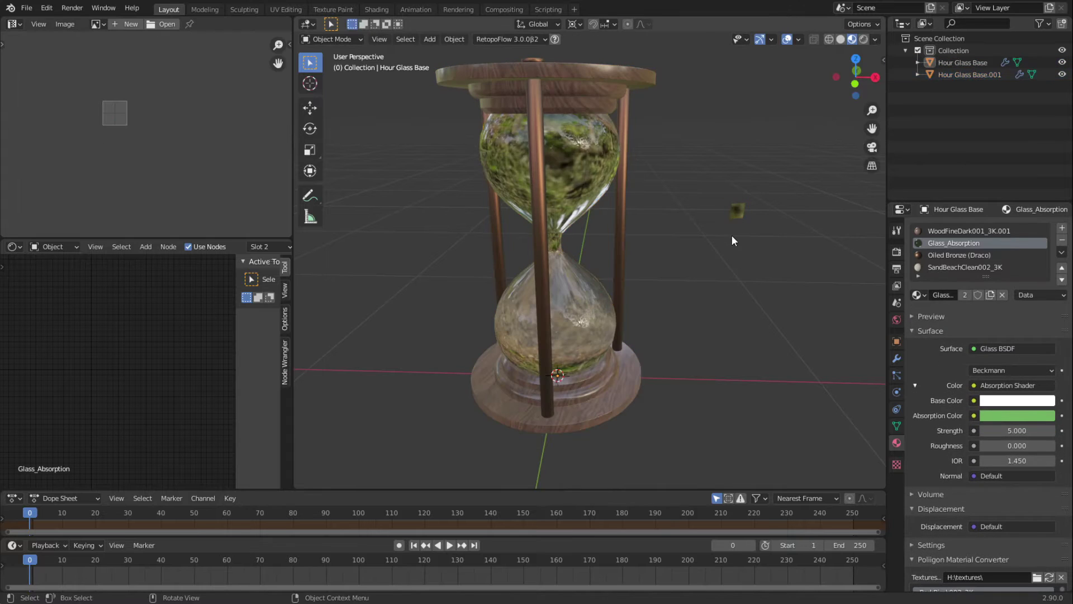
- Copy the separated glass face object and reopen Distill.blend without saving the hourglass file
left_click(735, 238)
key("ctrl+c")
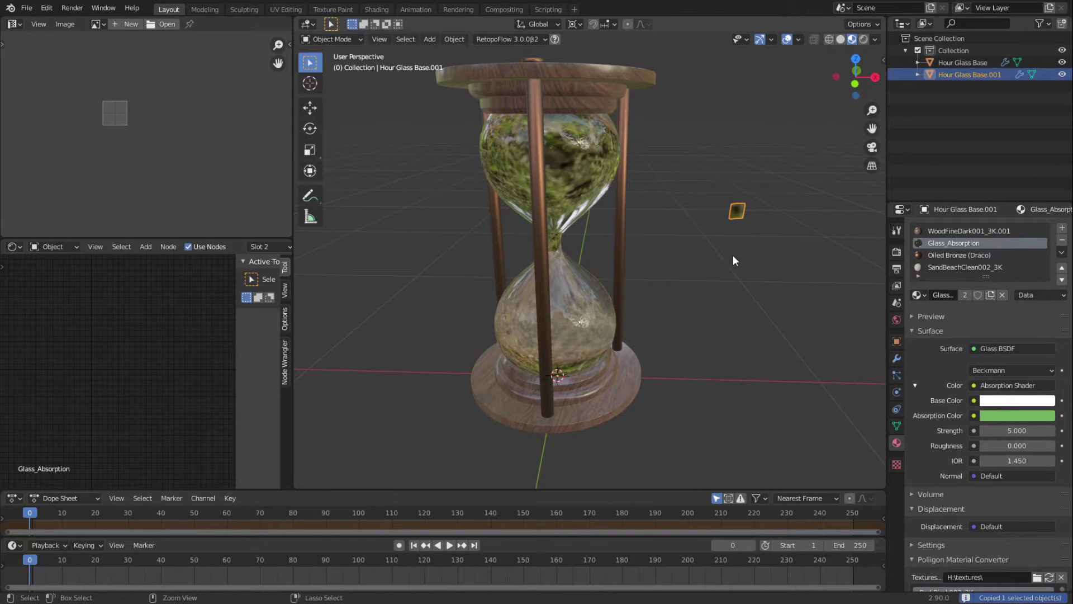
left_click(26, 8)
mouse_move(43, 48)
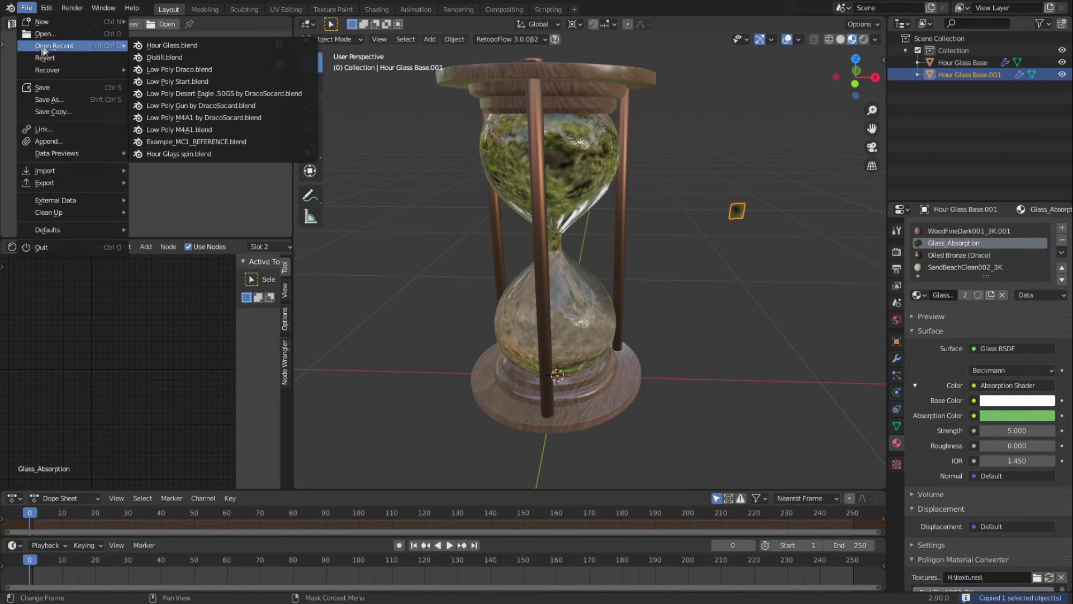
left_click(159, 57)
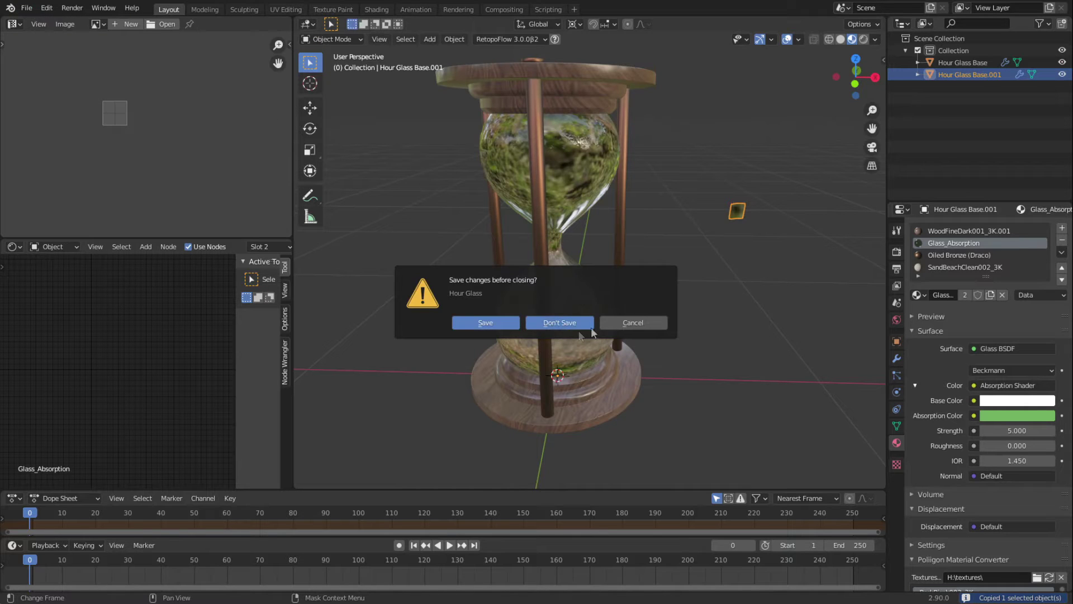
left_click(560, 323)
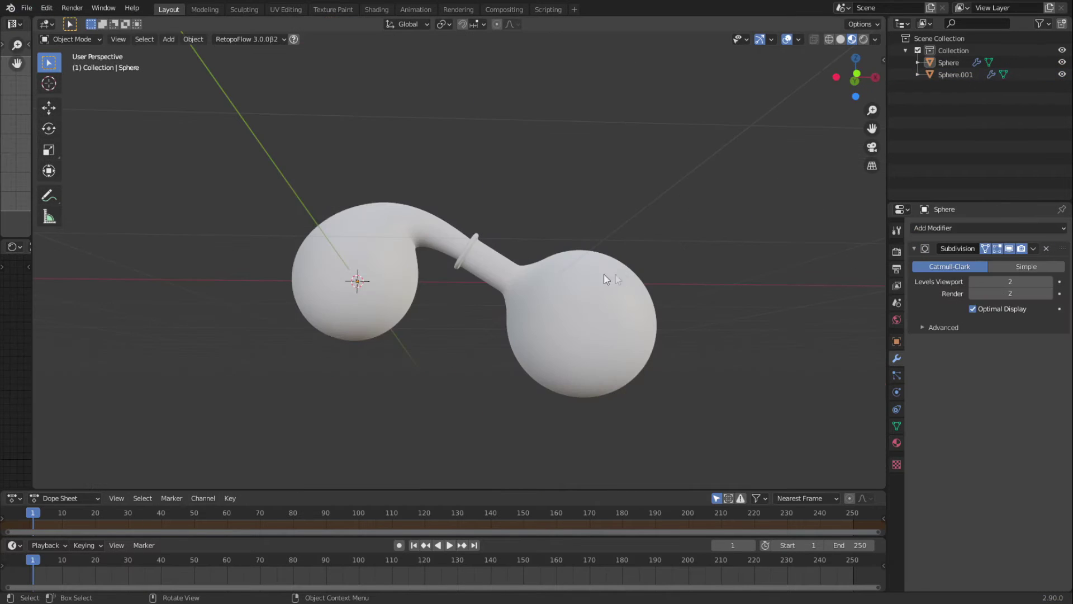
- Paste the copied glass face to bring its materials into the file, and delete the pasted object
key("ctrl+v")
scroll(529, 253, "down", 5)
scroll(471, 223, "up", 5)
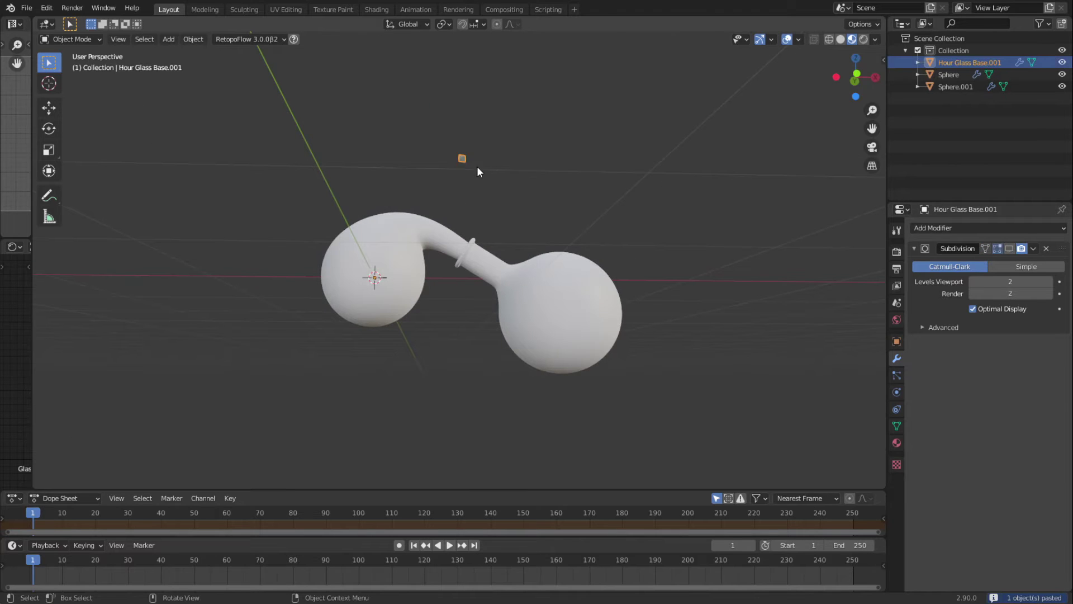
key("Delete")
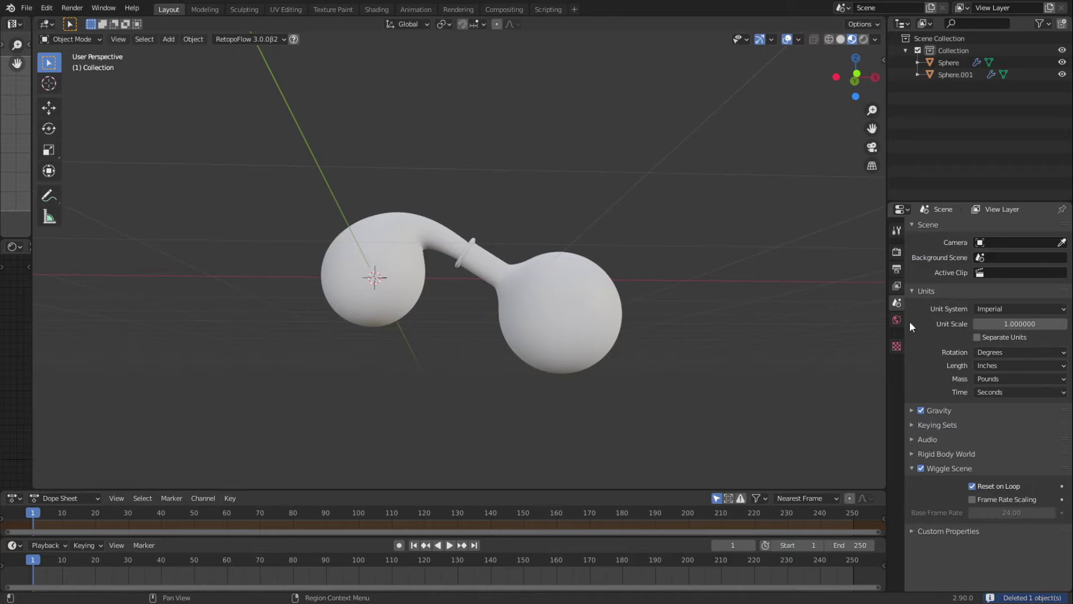
- Assign the existing Glass_Absorption material to the retort with the bent neck
left_click(539, 307)
left_click(389, 257, "shift")
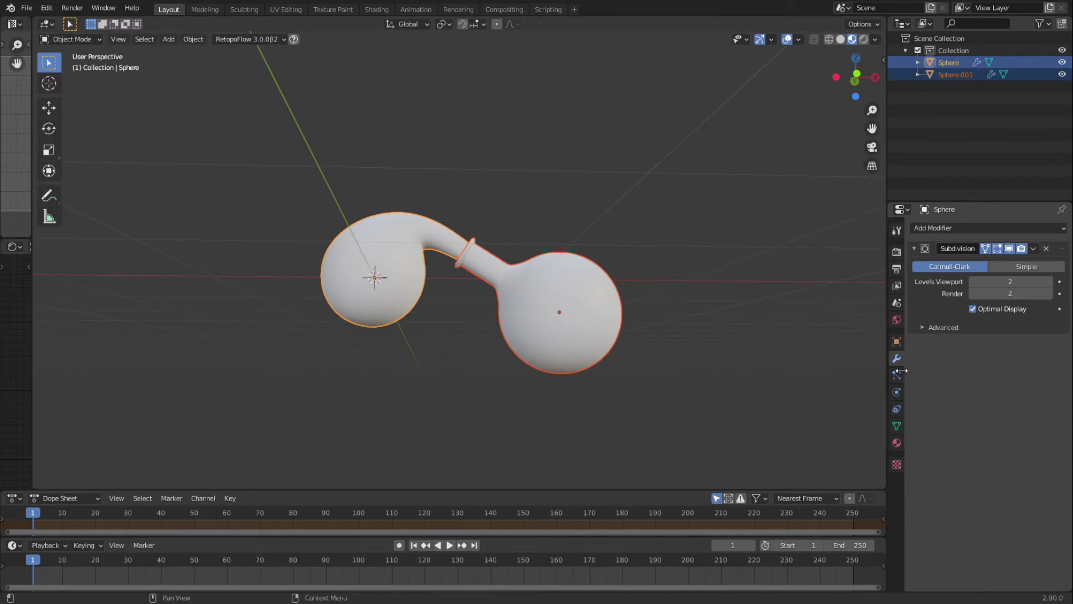
left_click(896, 442)
left_click(923, 268)
left_click(394, 250)
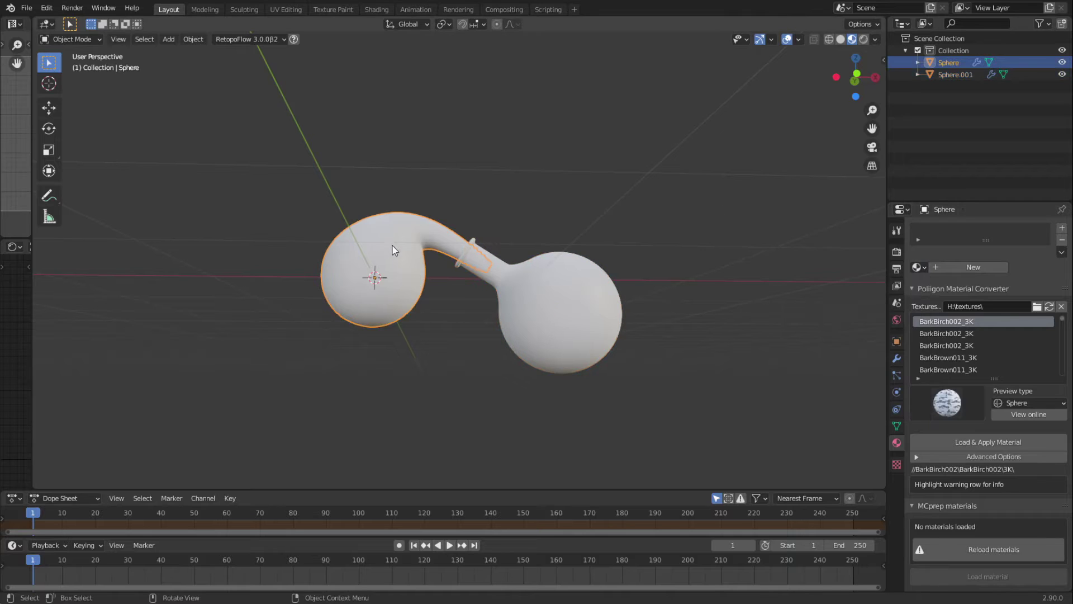
left_click(918, 267)
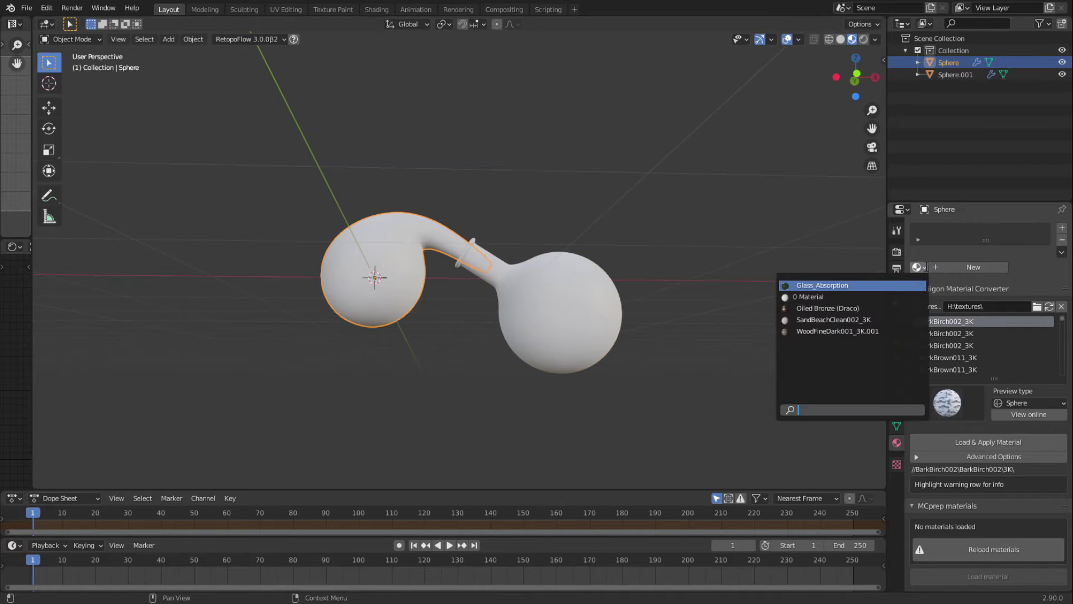
left_click(817, 285)
- Assign the Glass_Absorption material to the second flask and view the glassware from the front
left_click(581, 303)
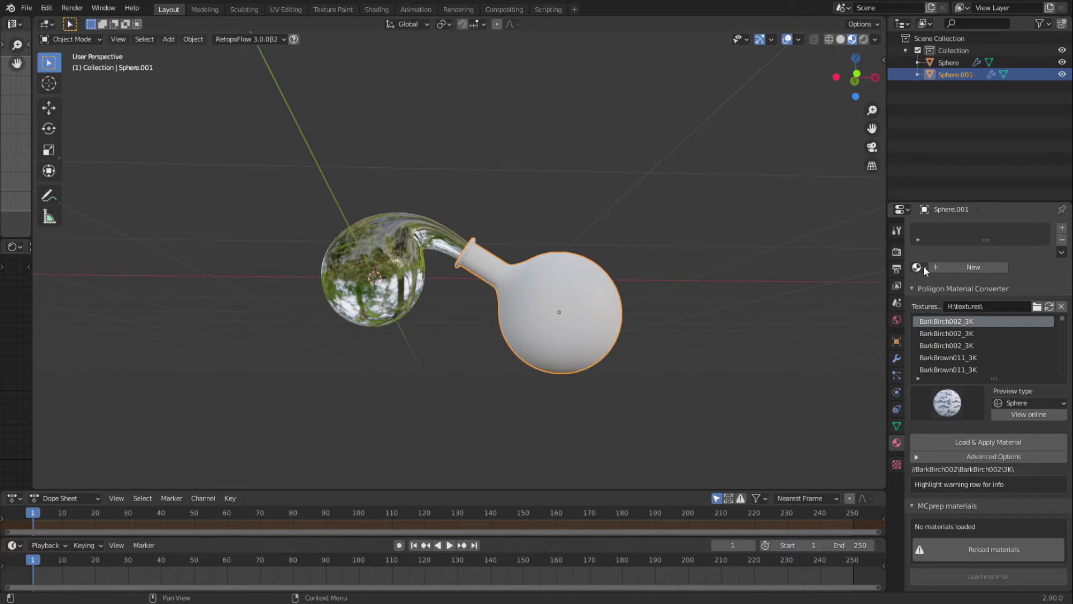
left_click(918, 267)
left_click(822, 285)
left_click(649, 339)
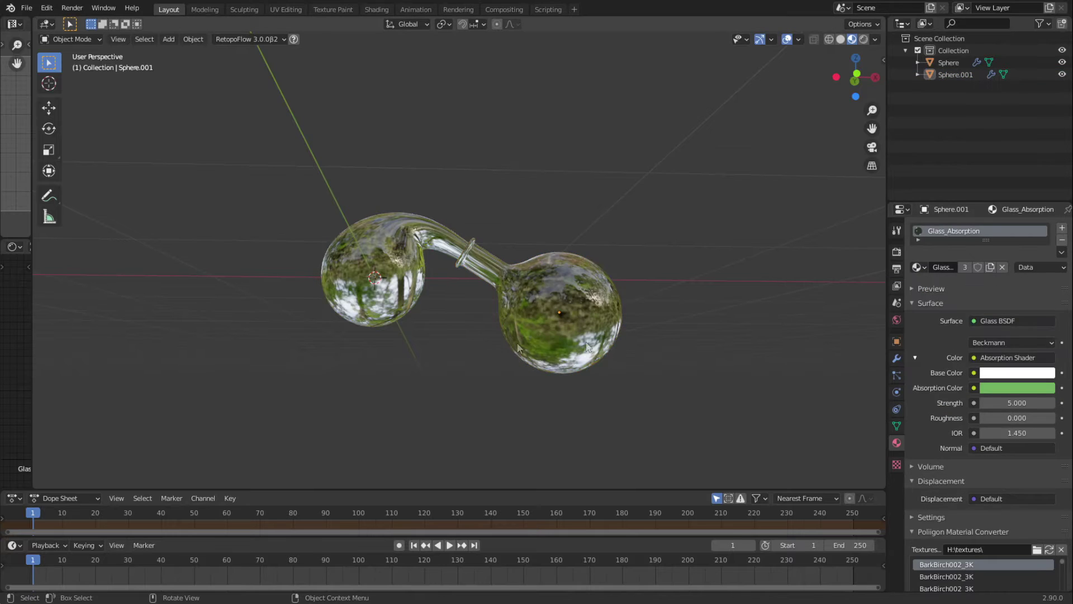
key("KP_1")
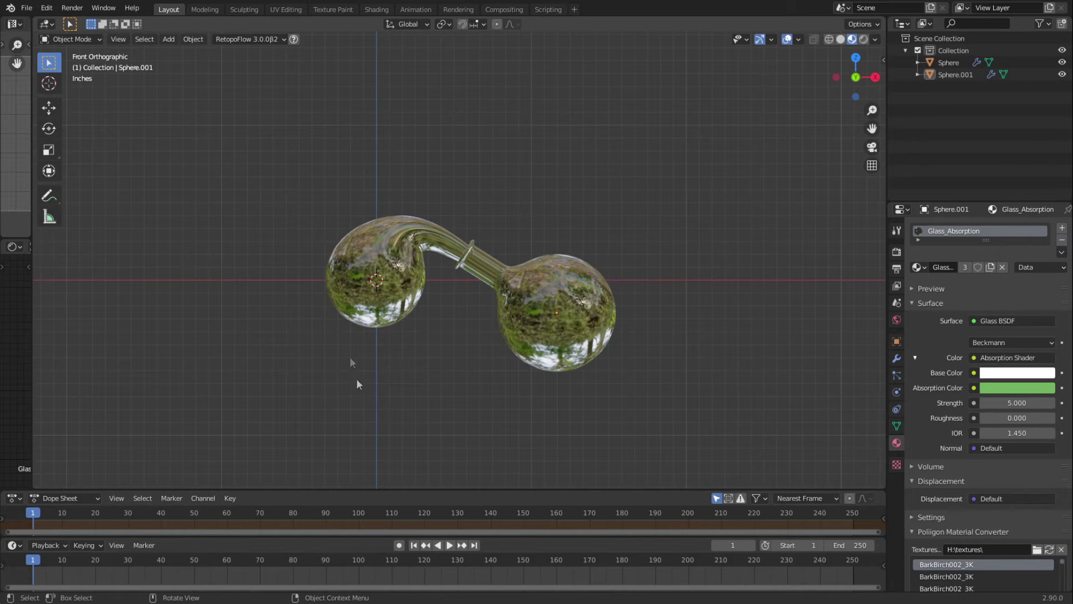
- Switch the viewport to solid shading and apply Shade Smooth to the second flask
left_click(548, 331)
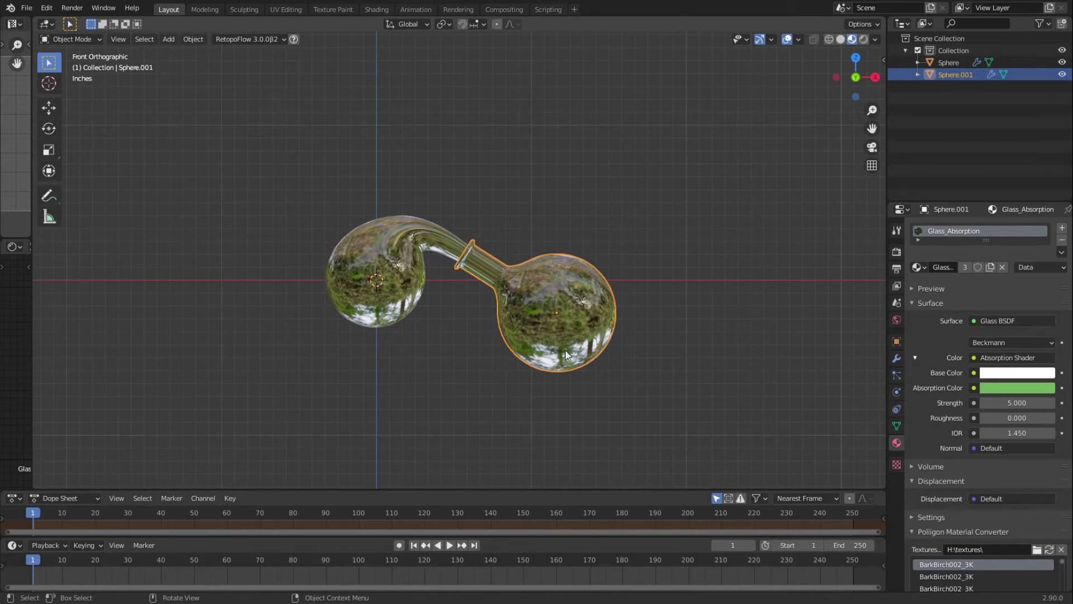
scroll(581, 366, "up", 3)
scroll(603, 370, "down", 1)
key("Tab")
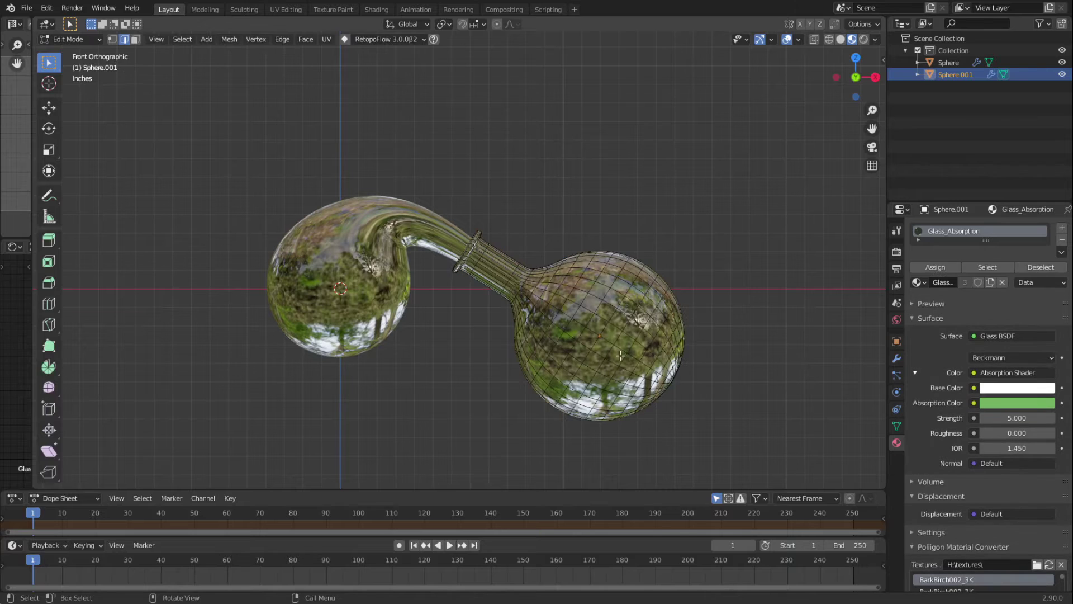
left_click(840, 39)
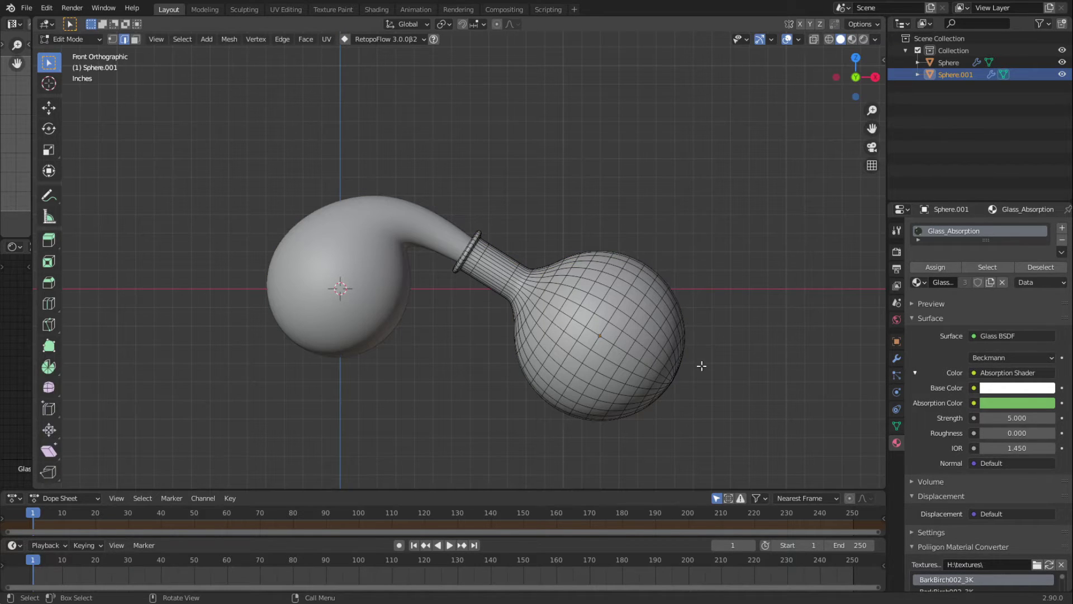
key("Tab")
middle_click_drag(592, 394, 508, 312, "shift")
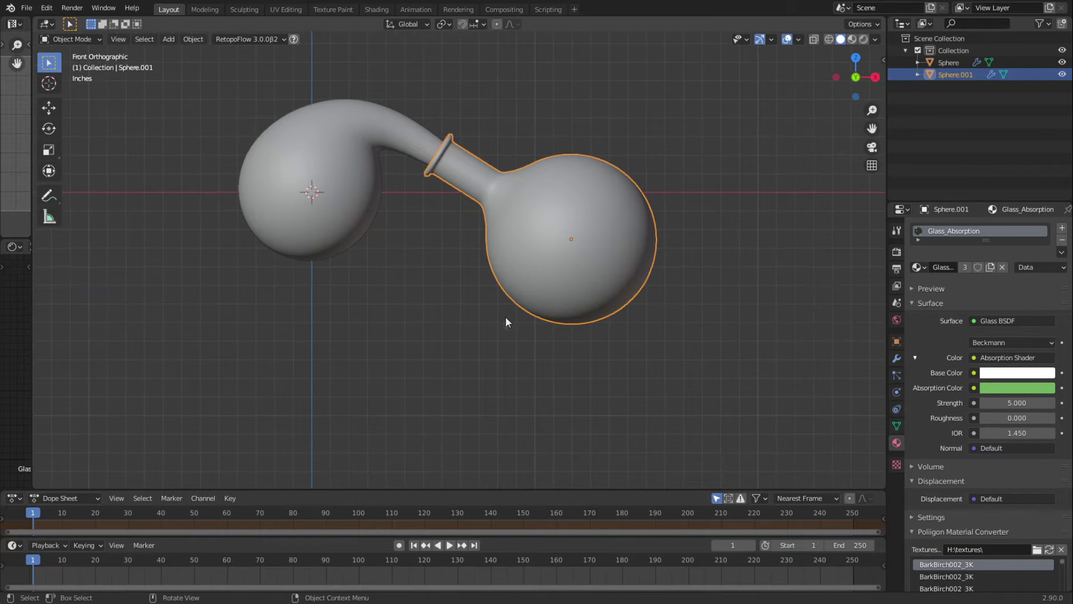
right_click(533, 256)
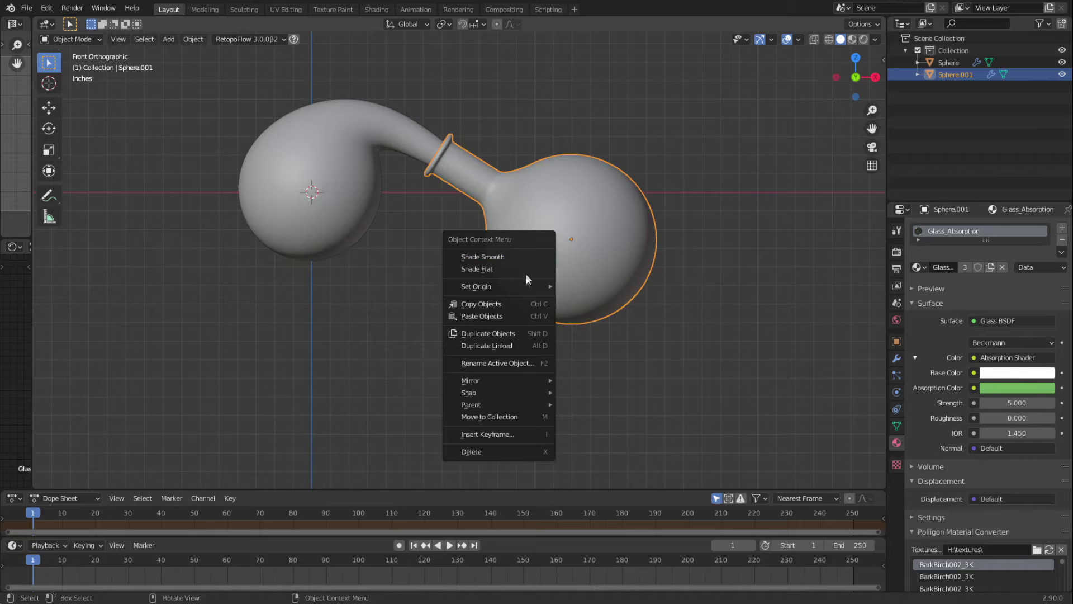
left_click(530, 257)
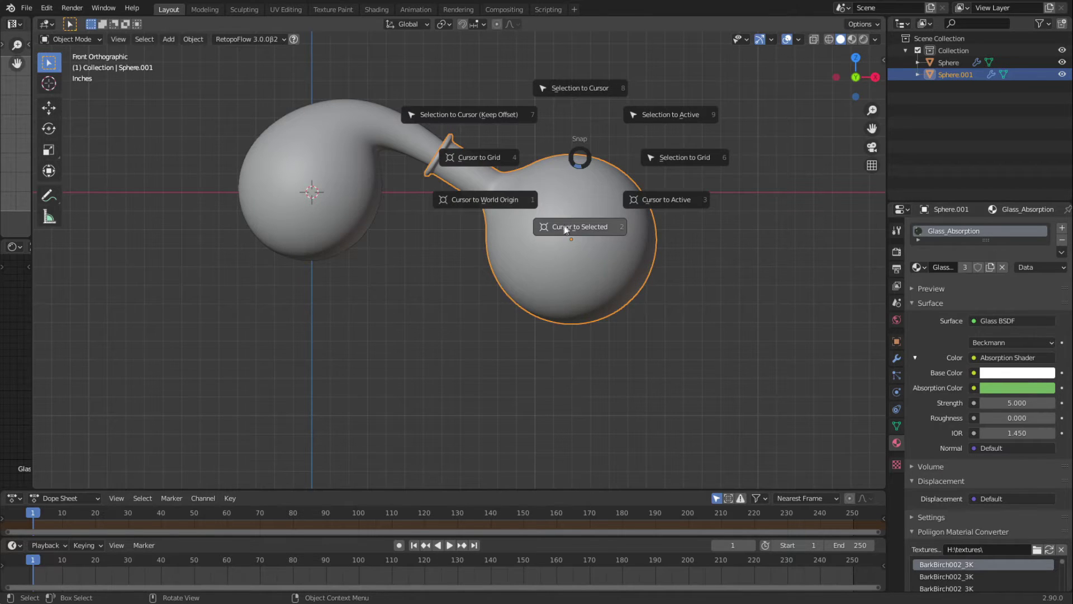
- Snap the 3D cursor to the second flask and add a UV sphere there with a radius of 5 inches
left_click(596, 227)
key("shift+a")
mouse_move(565, 228)
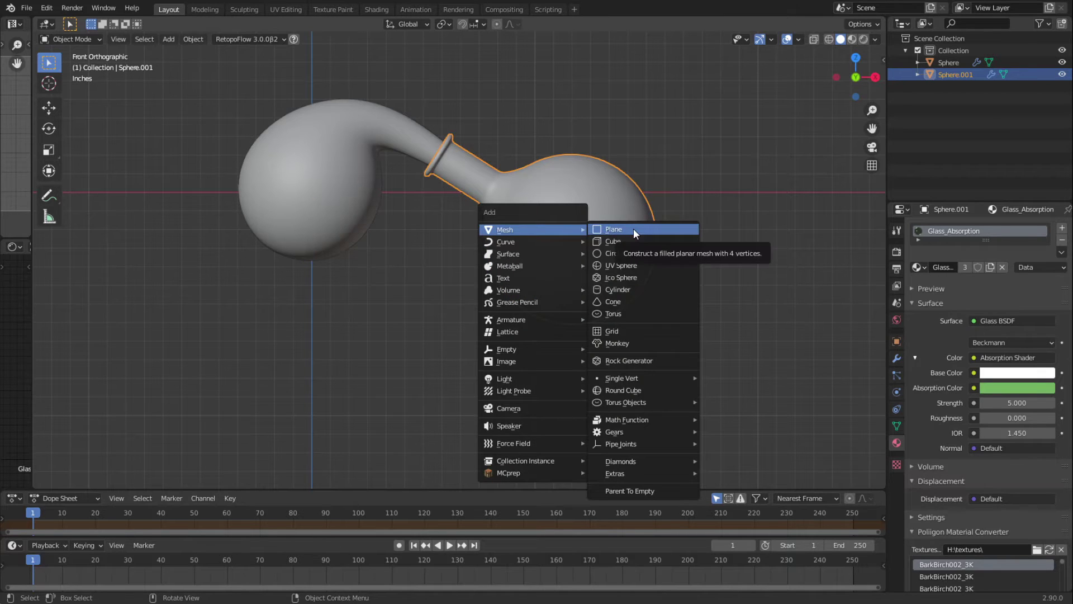
left_click(628, 263)
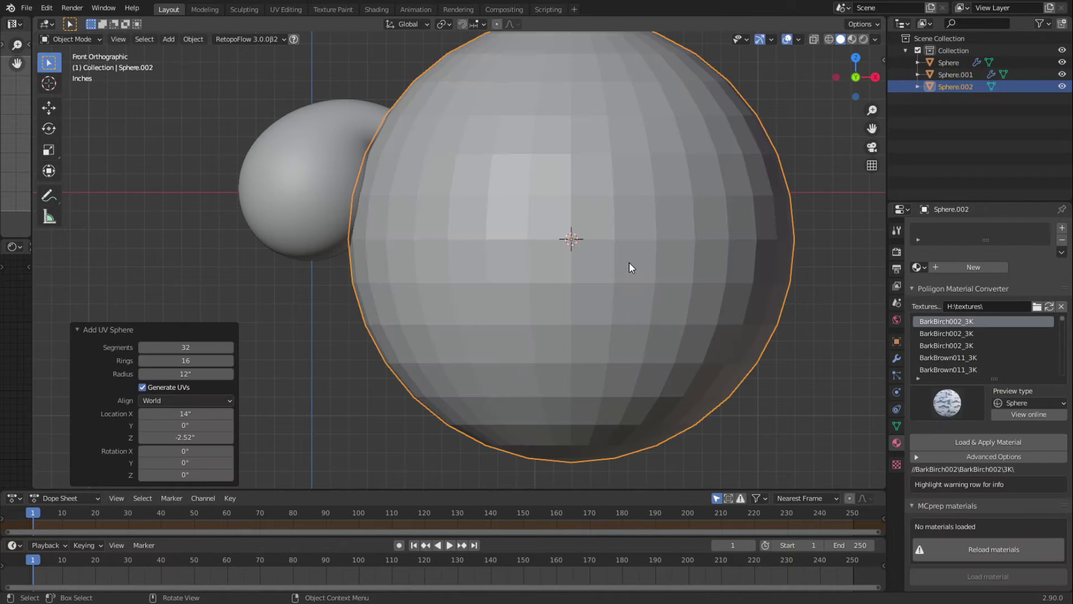
left_click(191, 372)
type("5")
key("Return")
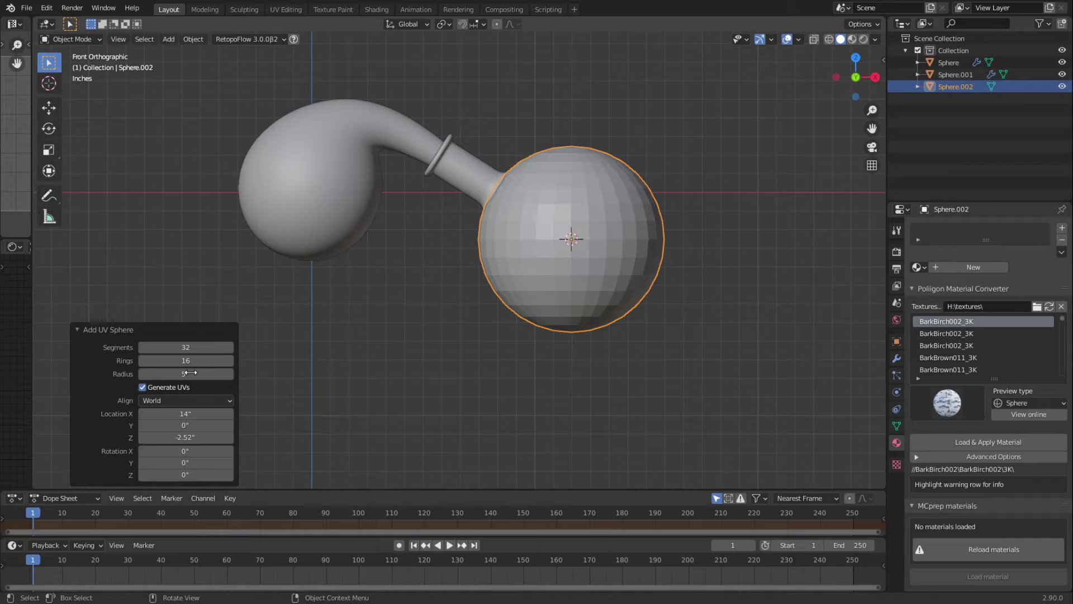
left_click(559, 380)
- Delete the face loop just above the new sphere's equator and the cap above it, leaving only the lower half
left_click(554, 268)
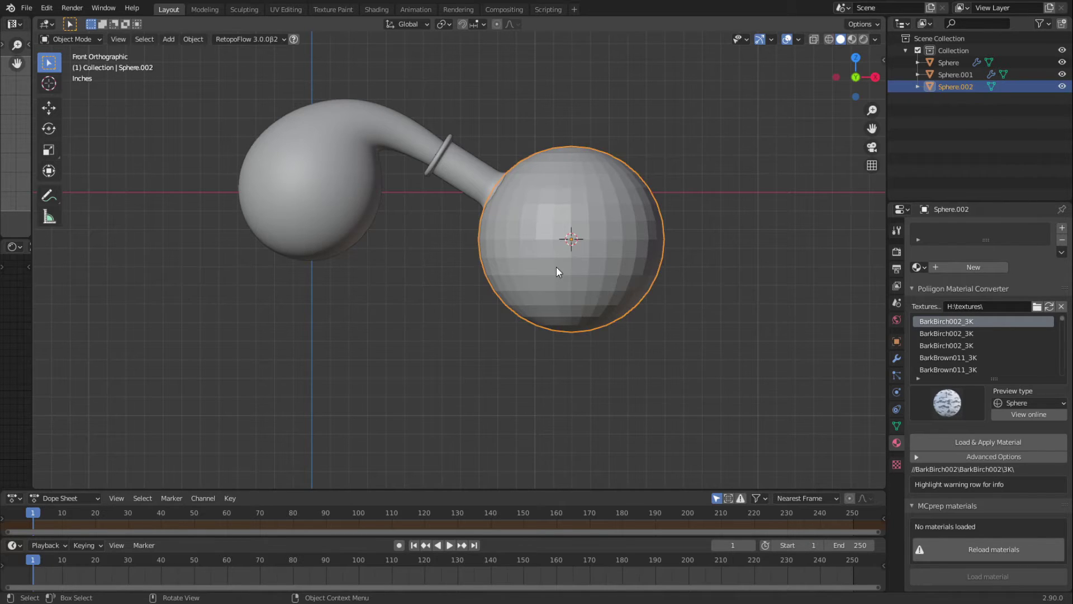
key("Tab")
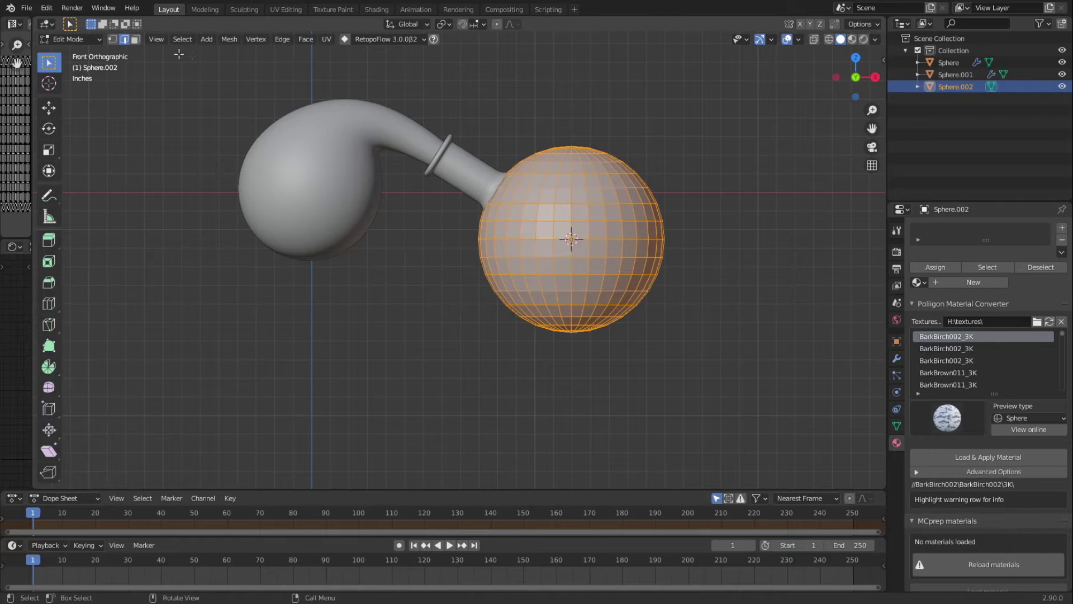
left_click(132, 40)
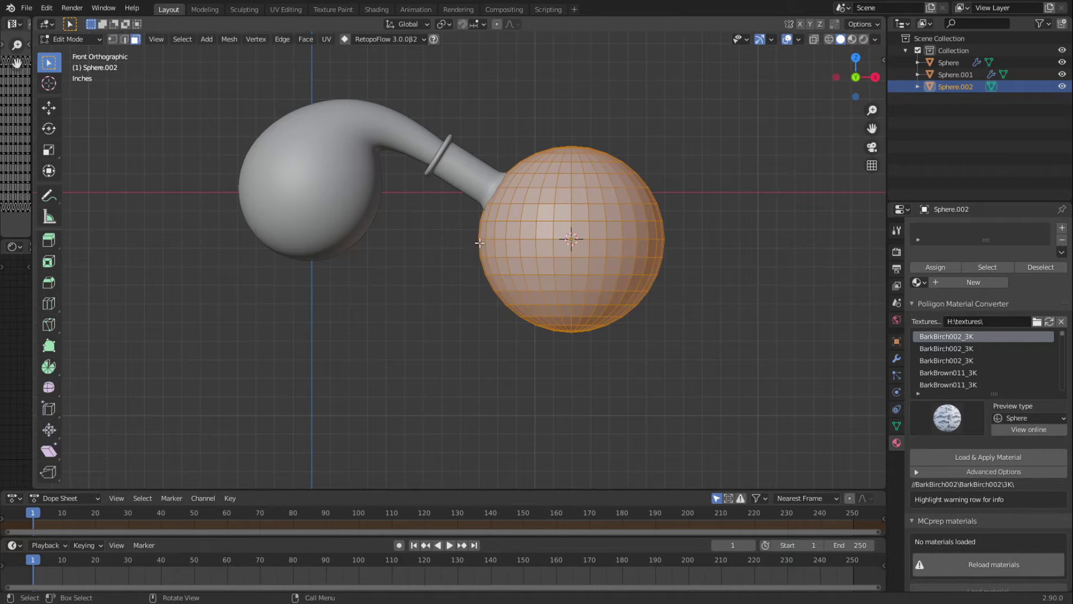
left_click(484, 231, "alt")
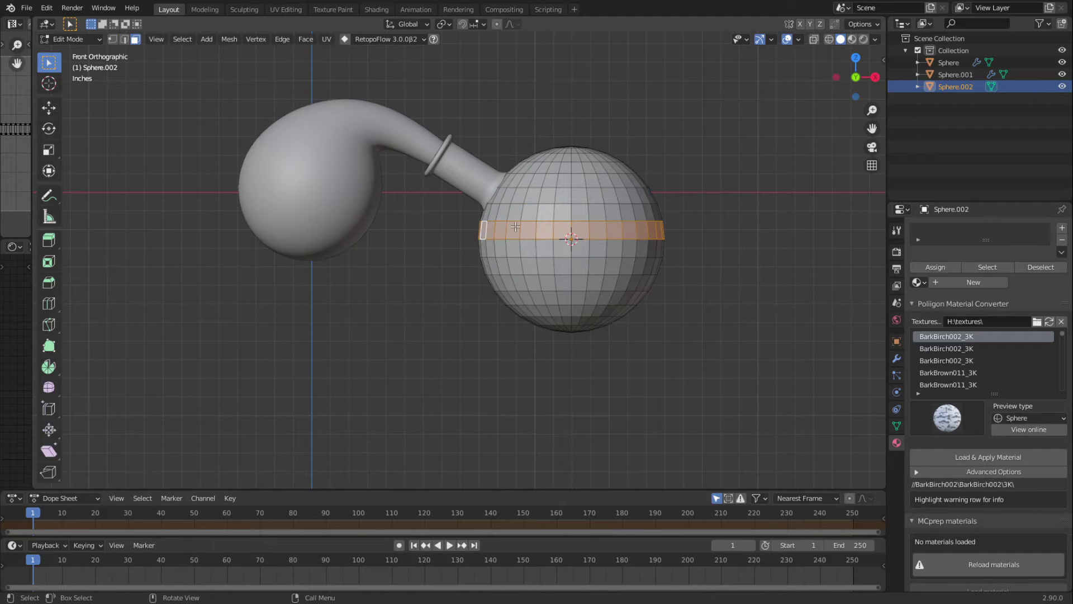
key("x")
left_click(518, 253)
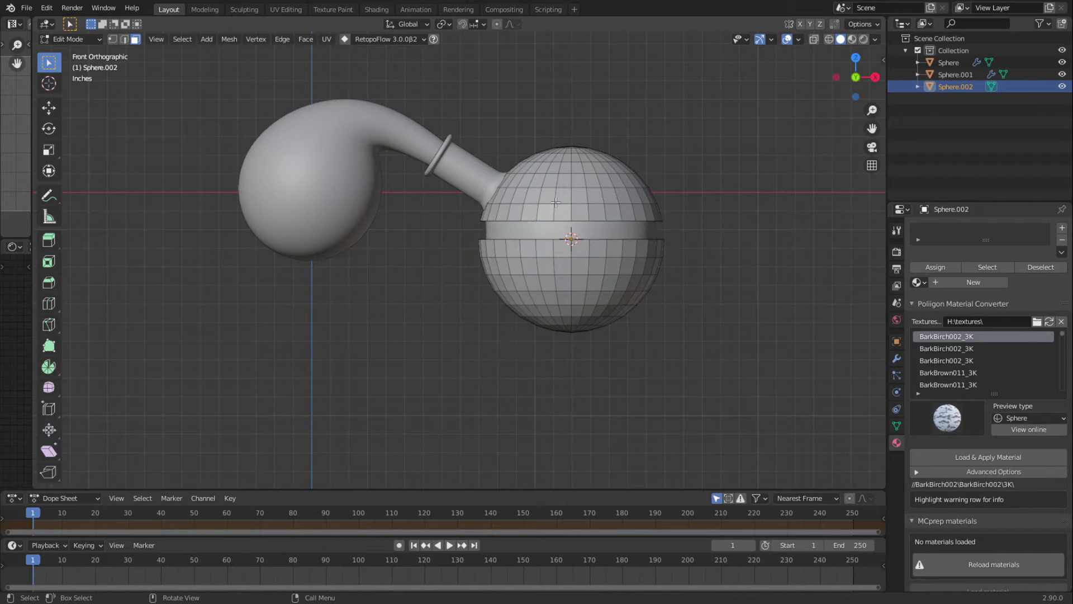
key("l")
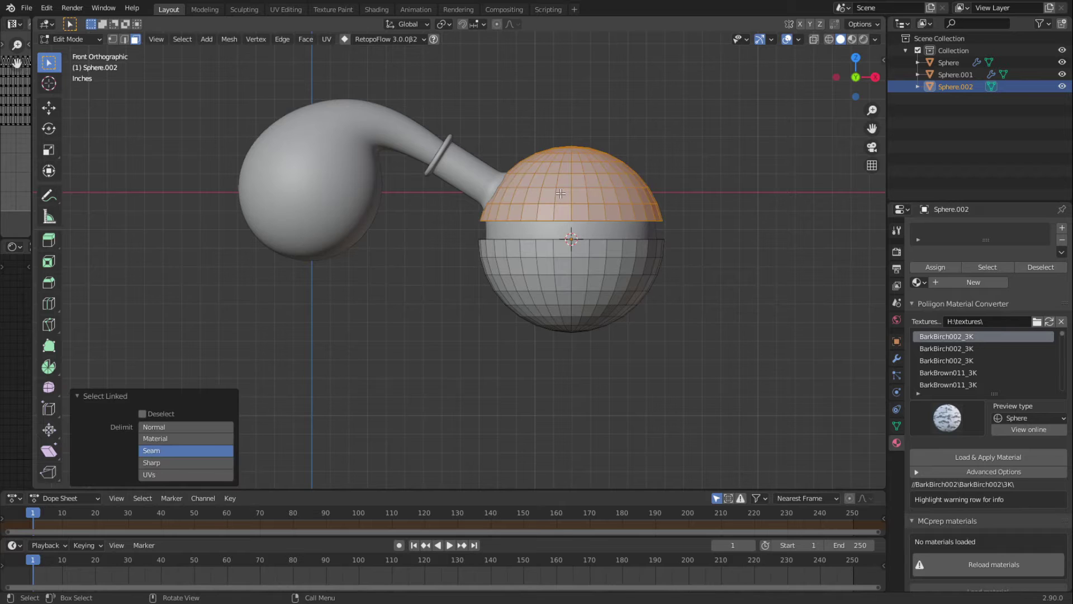
key("x")
left_click(561, 193)
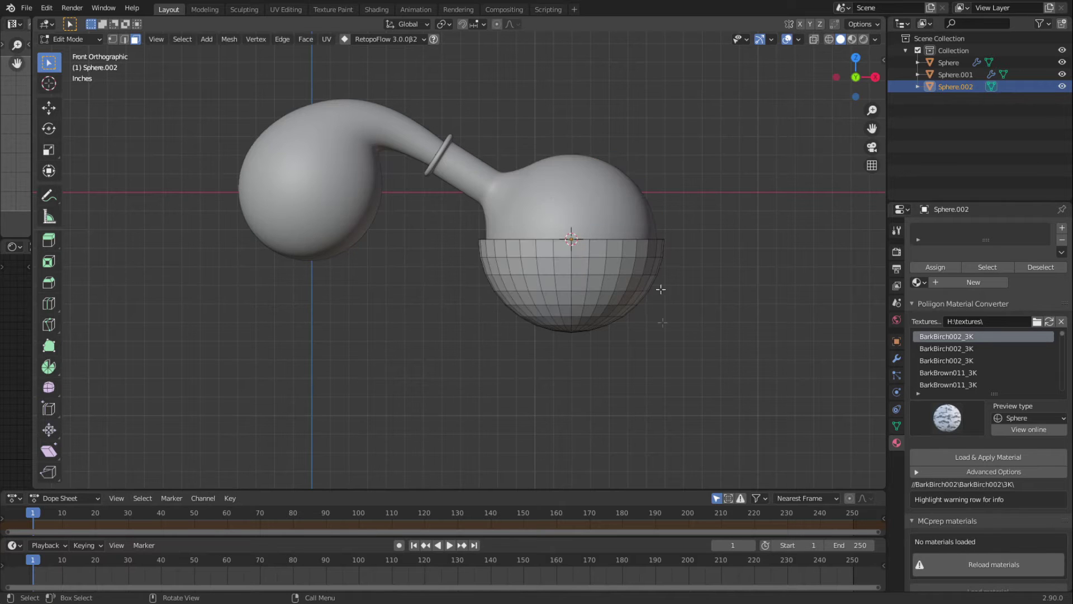
- Scale the whole half sphere to about 0.906 and move it down about 0.81 inches along Z around the flask's lower part
mouse_move(579, 307)
middle_mouse_down()
mouse_move(548, 404)
mouse_move(583, 313)
mouse_move(565, 317)
middle_mouse_up()
key("a")
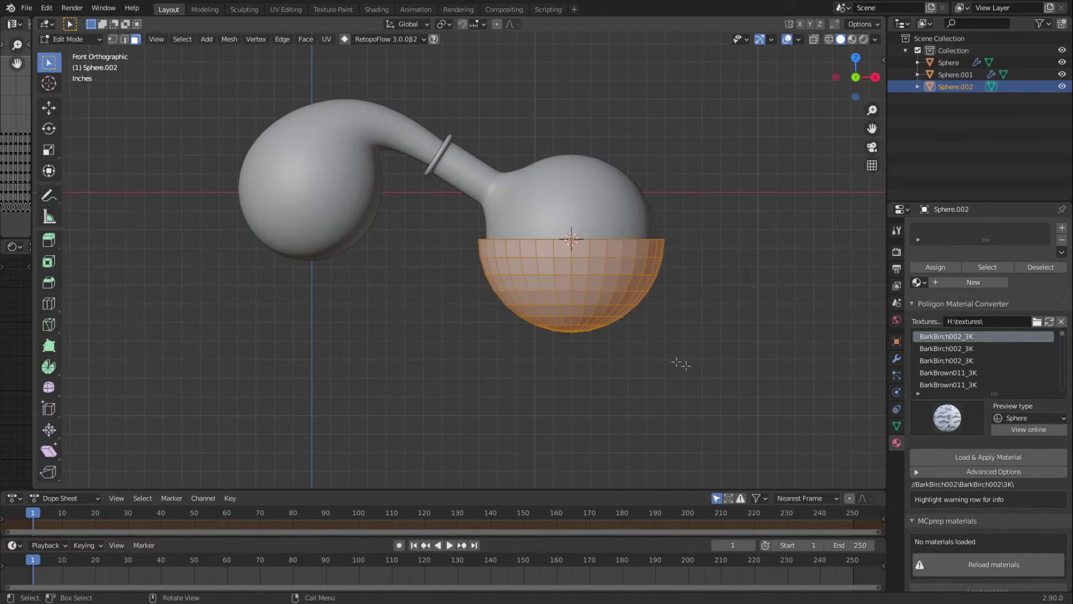
key("s")
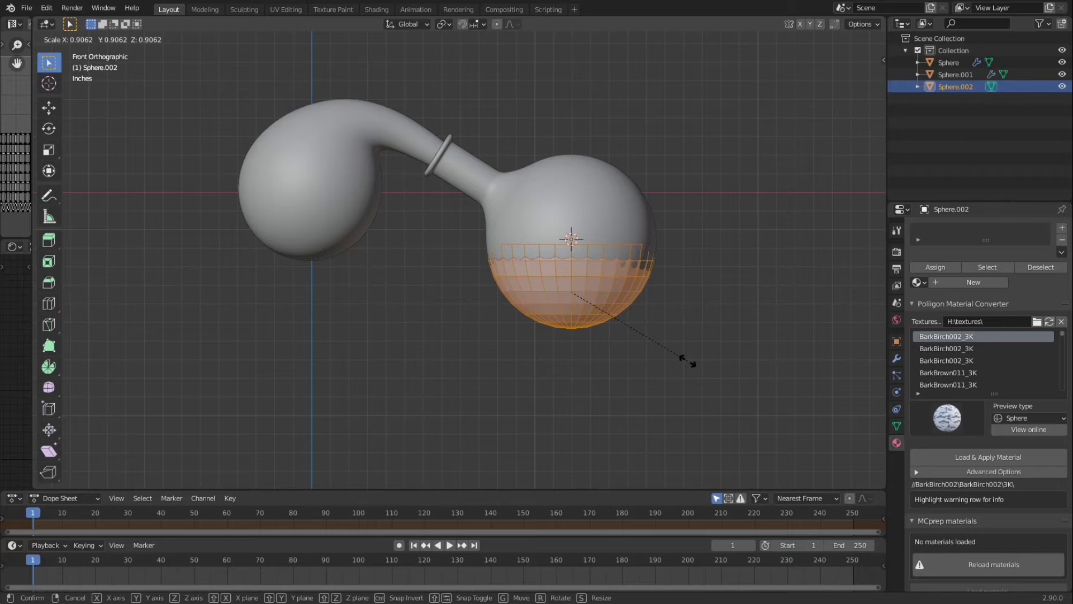
left_click(686, 361)
key("g")
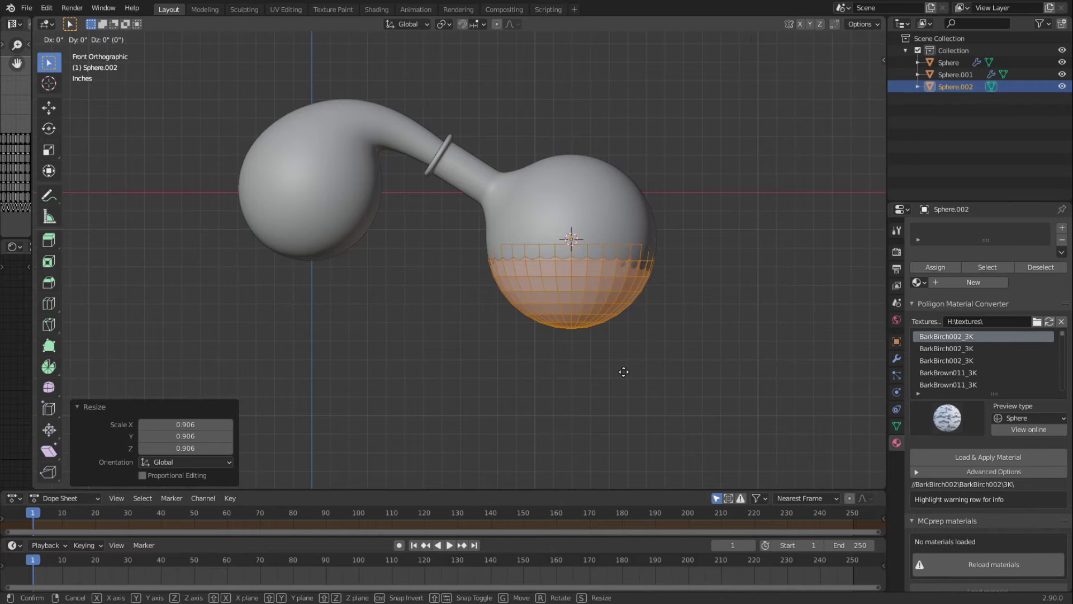
key("z")
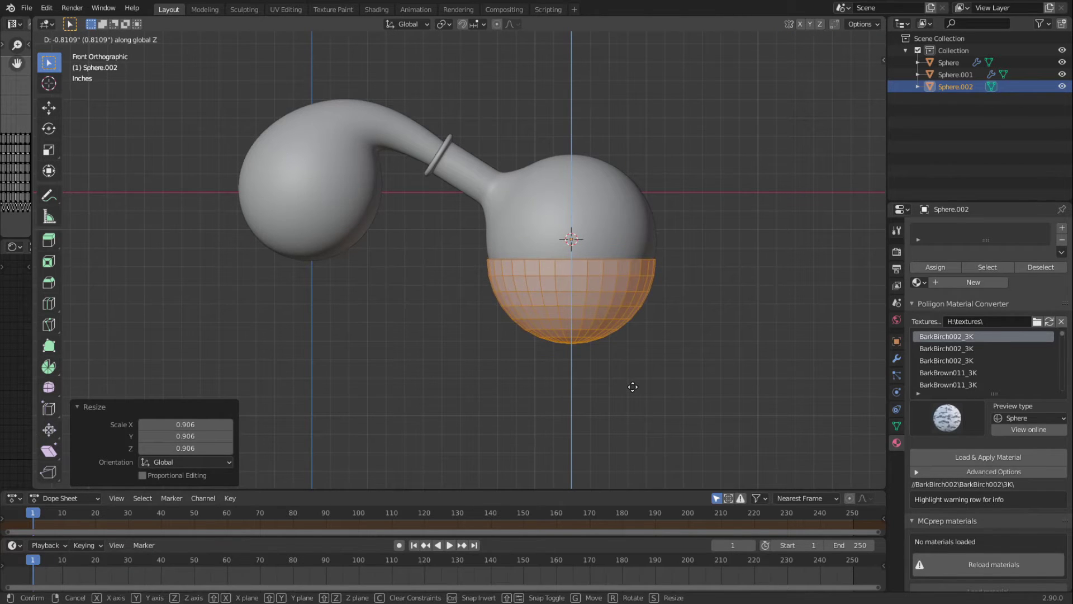
left_click(632, 386)
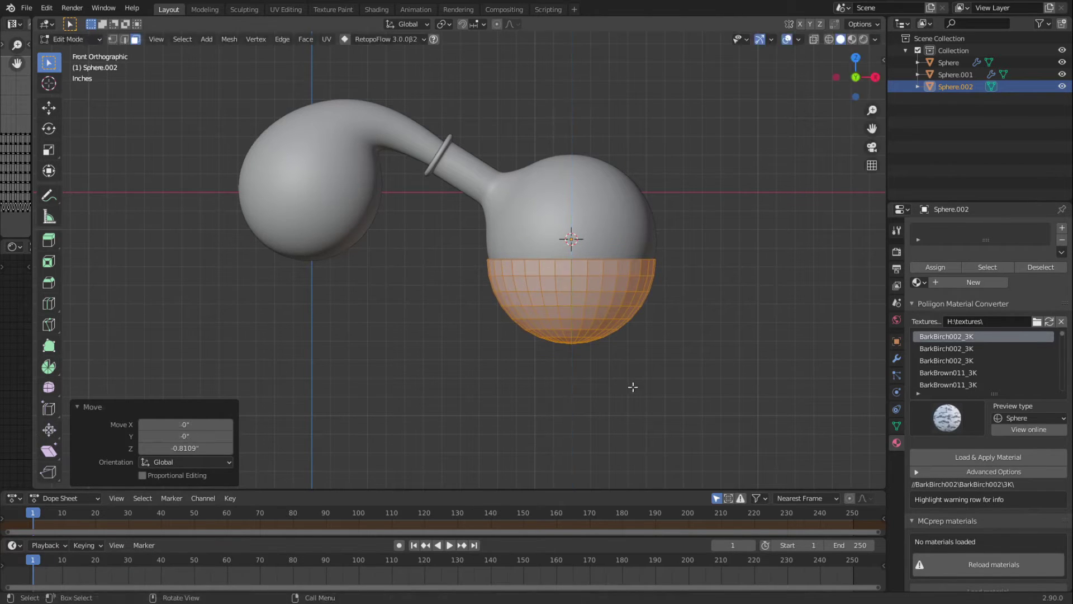
- Show the scene in wireframe and try selecting the lowest face loops of the half sphere
key("shift+z")
left_click(581, 377)
scroll(575, 398, "up", 2)
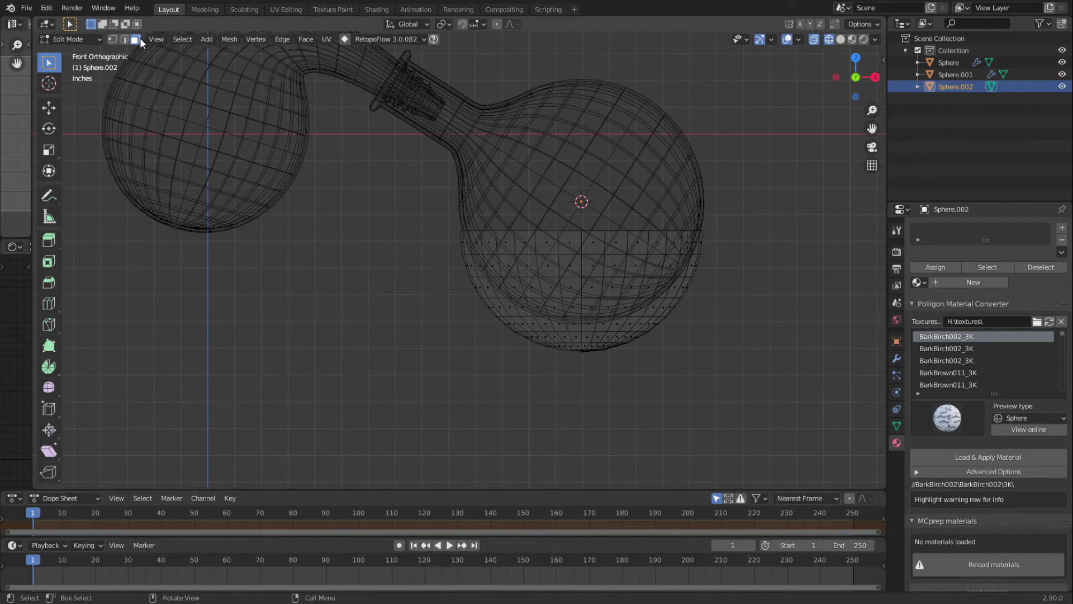
left_click(568, 339, "alt")
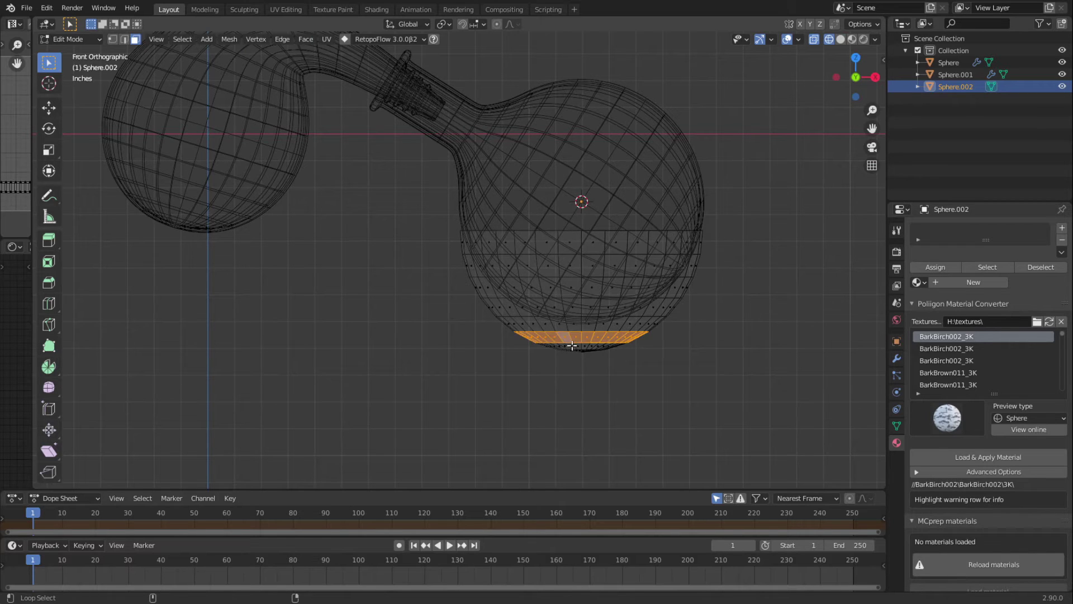
middle_click_drag(582, 409, 585, 321, "shift")
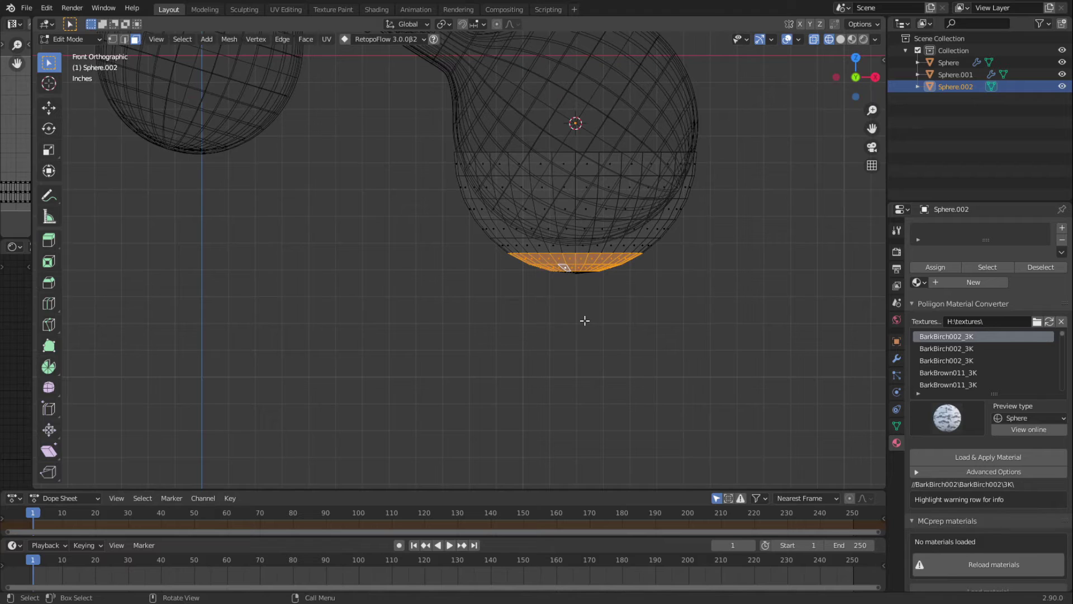
left_click(586, 346)
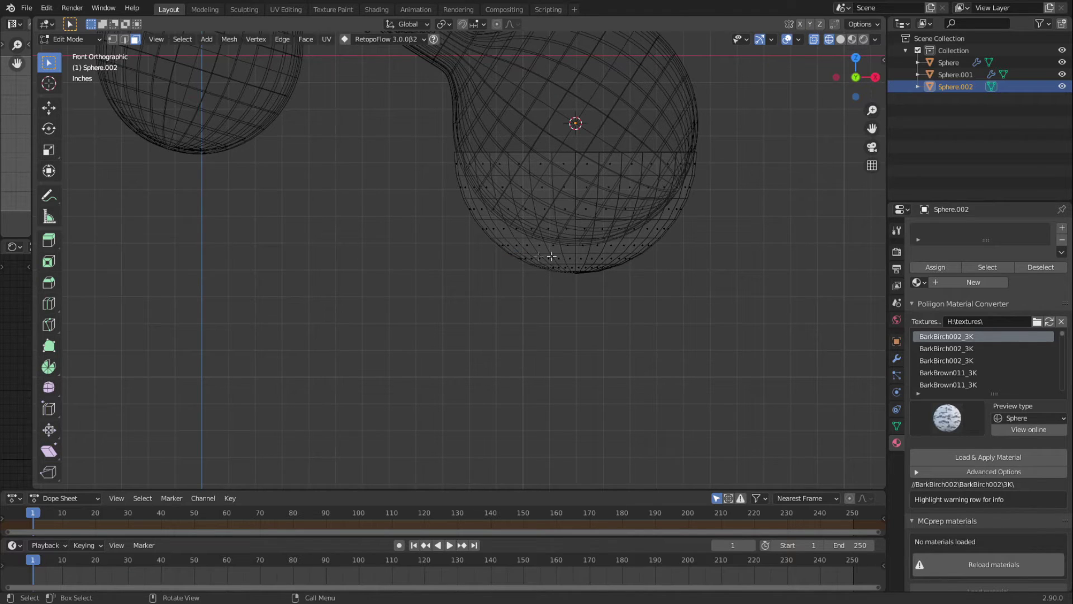
- Switch to vertex selection and check the local coordinates of vertices on the half sphere's lower rings
left_click(112, 39)
key("n")
left_click(879, 61)
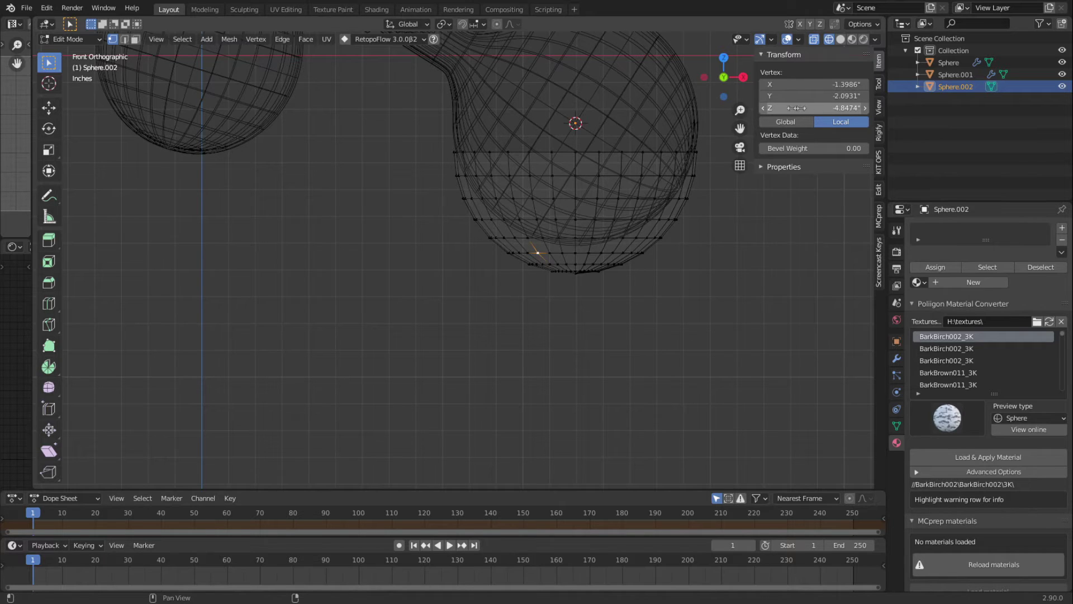
left_click(619, 264)
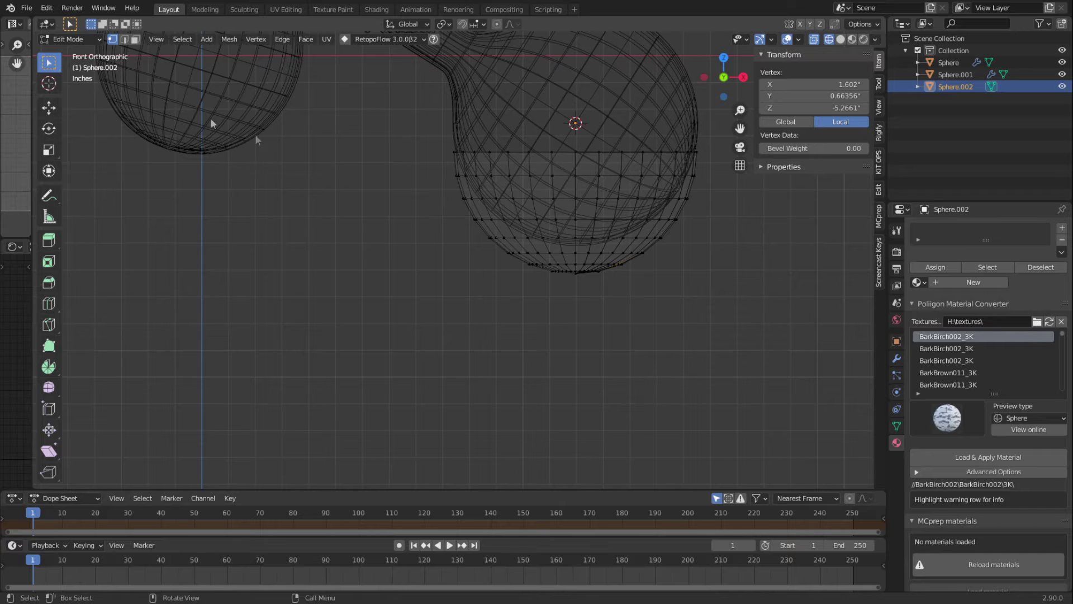
- Flatten the half sphere's lowest vertex rings by scaling them to 0 along Z, and set their median Z to -4.8474 inches
left_click_drag(417, 324, 746, 249)
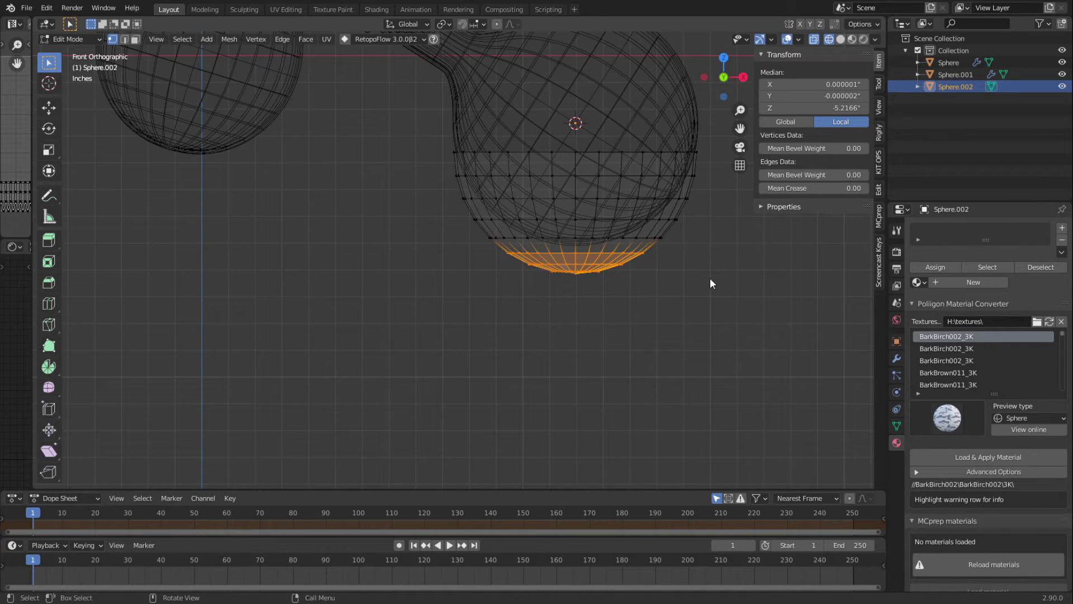
key("s")
key("z")
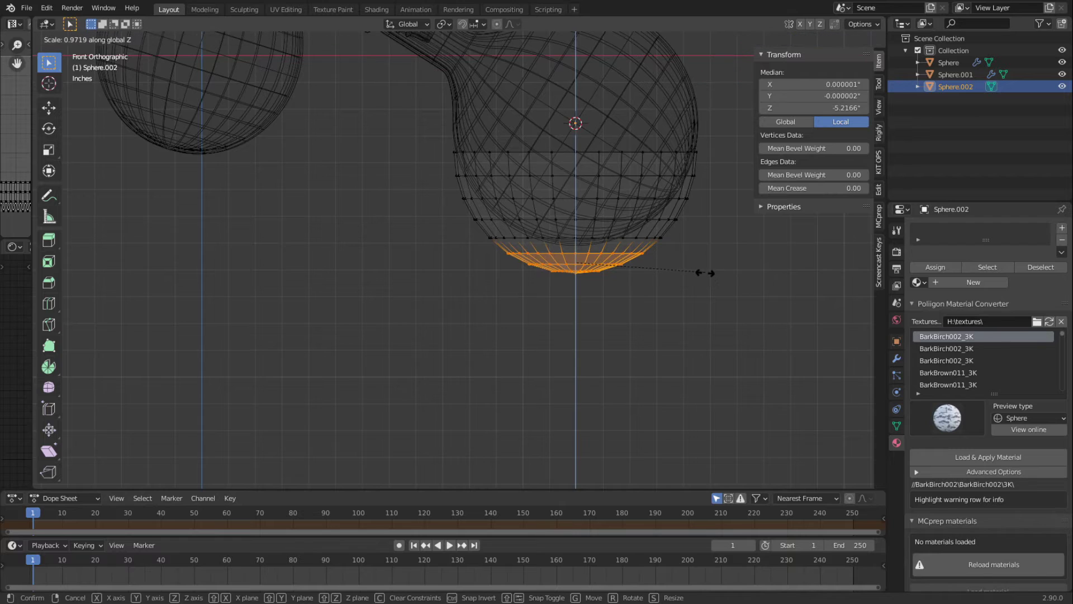
key("0")
key("Return")
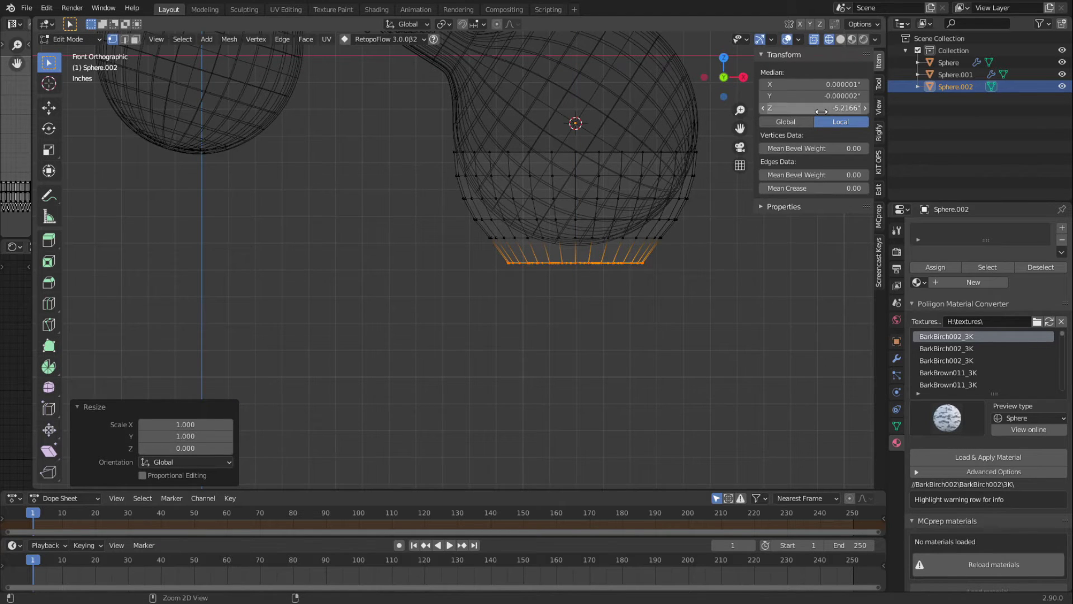
left_click_drag(820, 112, 827, 111)
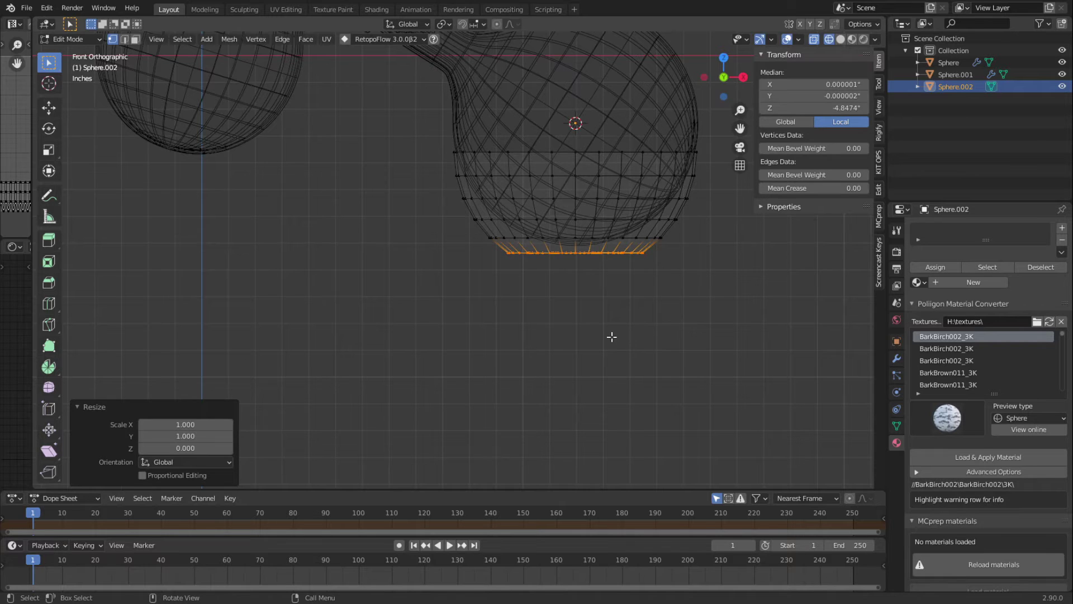
- Leave Edit Mode, deselect the bowl and examine its flattened base against the flask's underside
key("Tab")
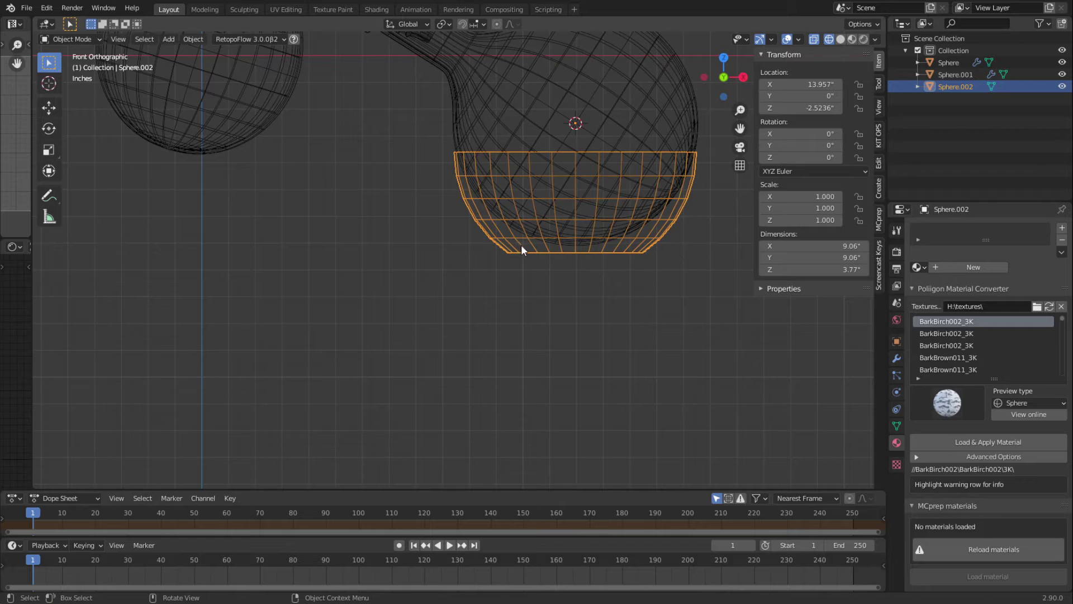
left_click(520, 280)
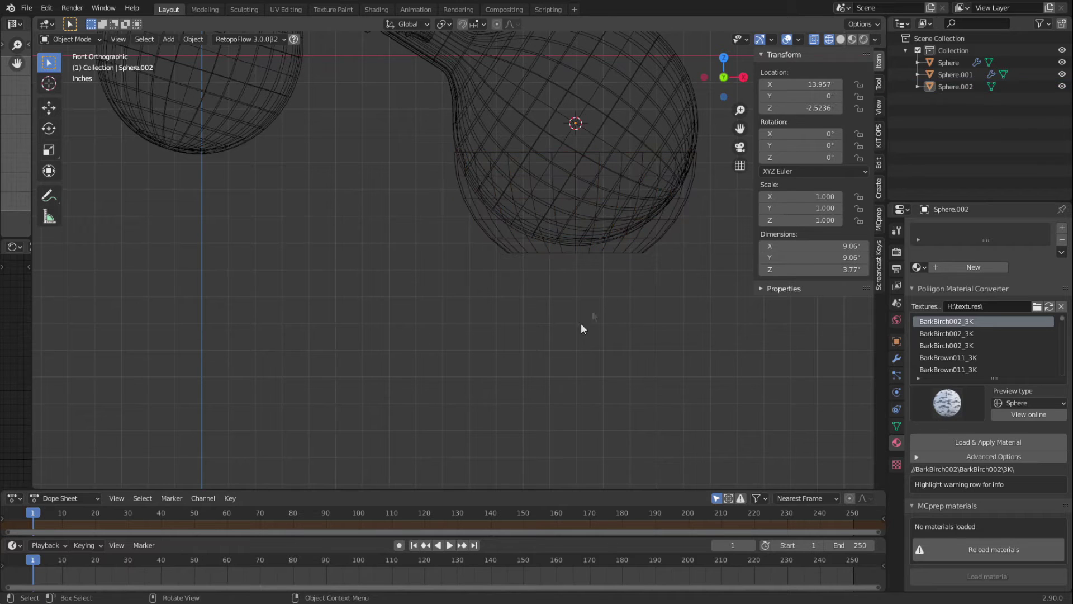
scroll(584, 302, "up", 1)
scroll(589, 285, "up", 1)
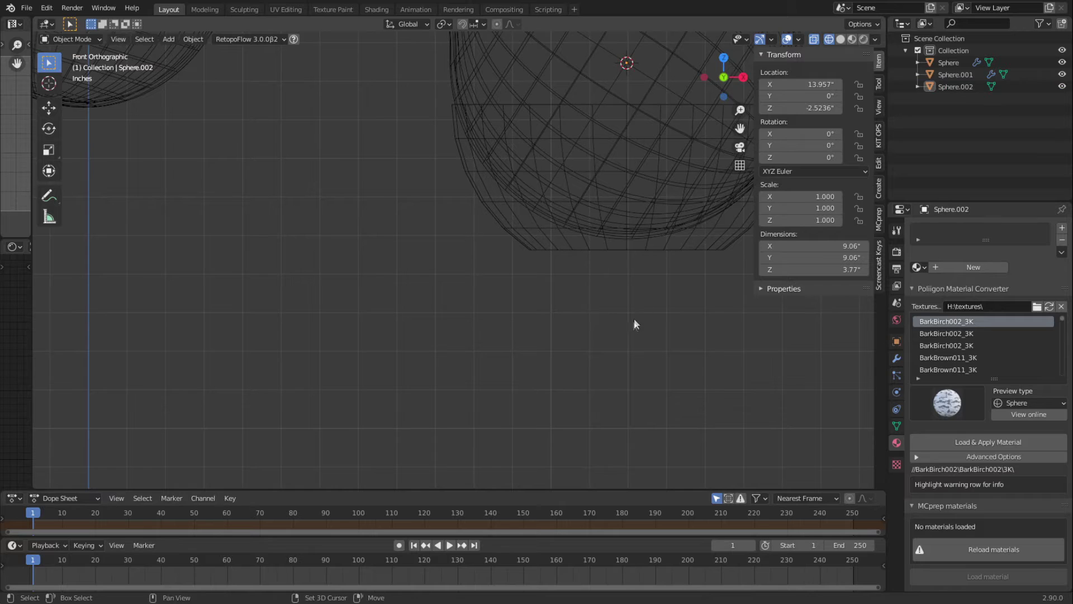
middle_click_drag(642, 314, 506, 359, "shift")
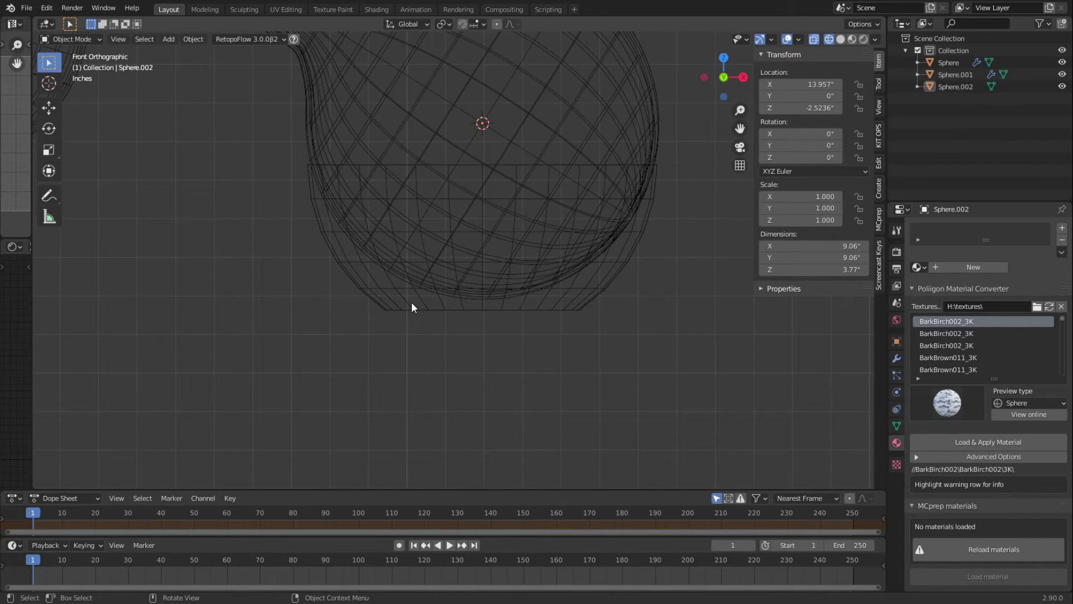
- Select the flat-bottomed bowl and move it down about 1.72 inches along Z beneath the second flask
left_click(388, 300)
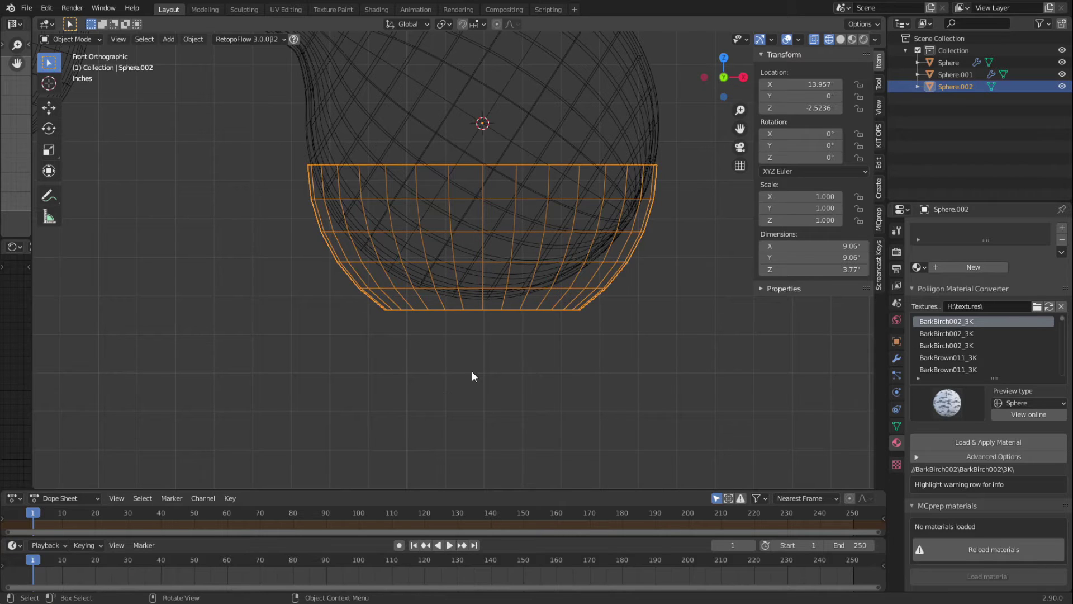
key("g")
key("z")
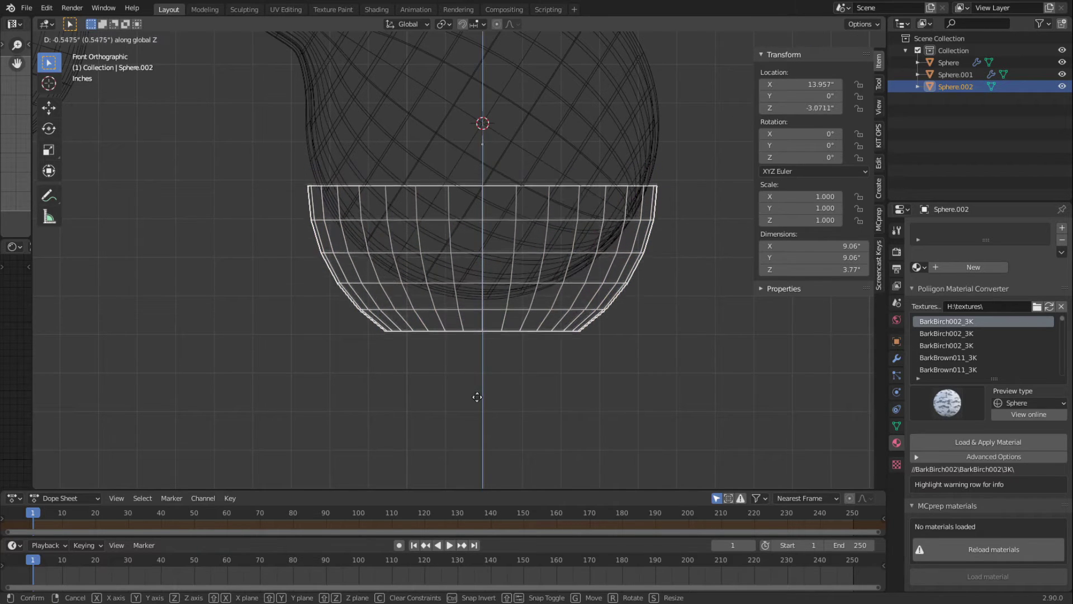
left_click(482, 444)
- Scale the bowl to about 0.832 along X and Y only, leaving its Z scale at 1
key("s")
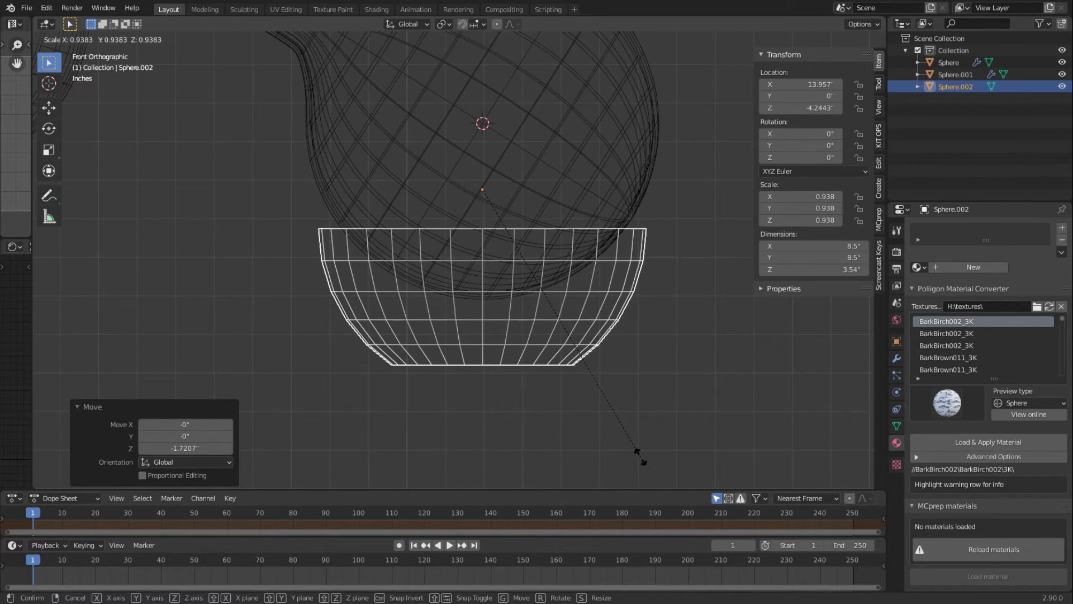
key("shift+z")
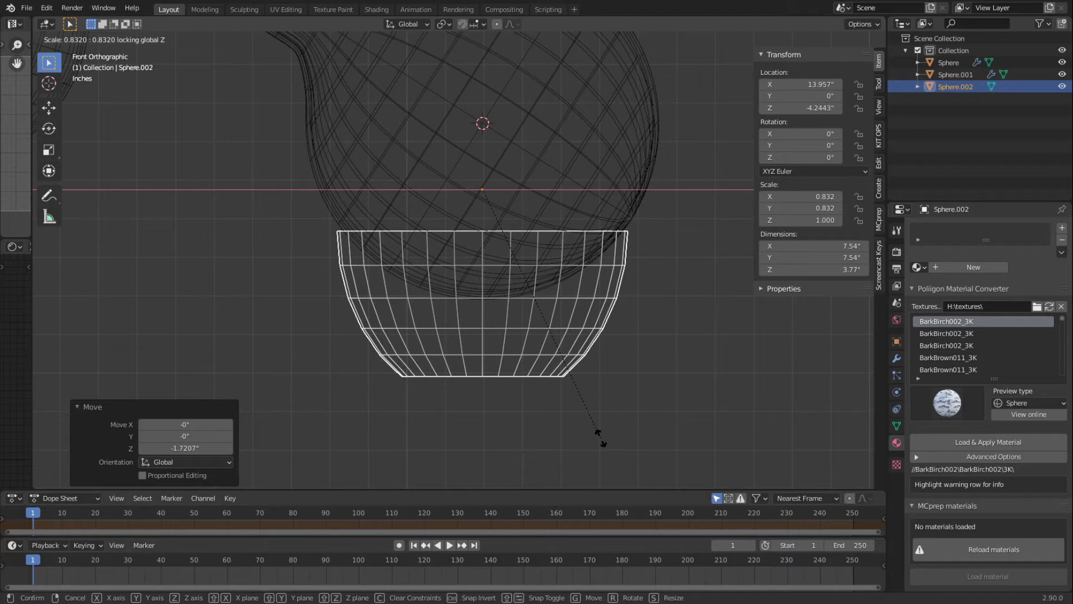
left_click(600, 437)
scroll(546, 400, "down", 4)
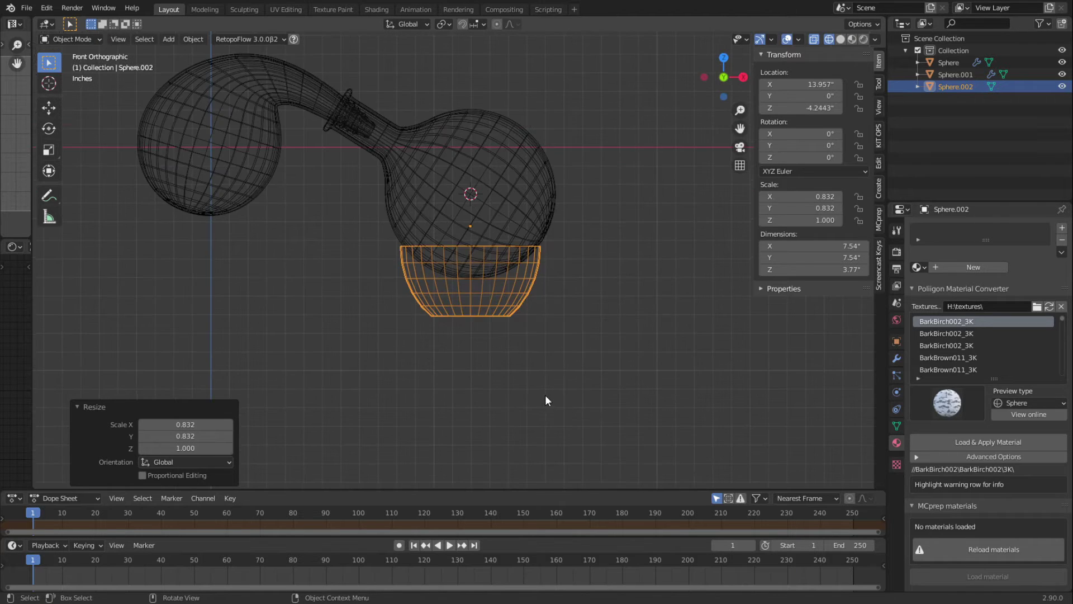
scroll(524, 414, "up", 3)
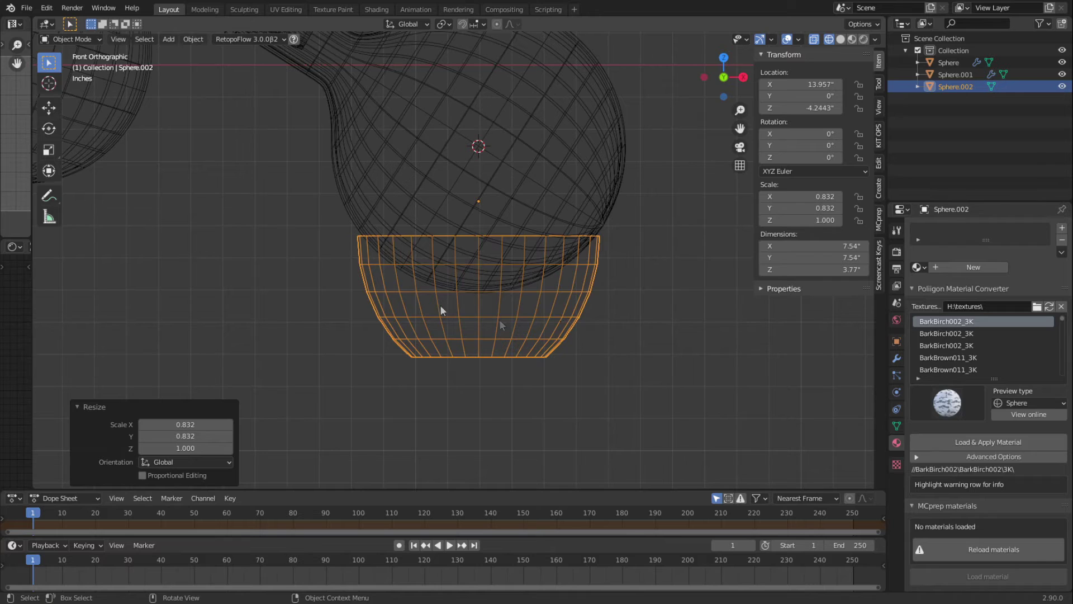
- Give the bowl wall thickness by extruding all its faces along their normals with an offset of about 0.263 inches
left_click(477, 384)
left_click(465, 331)
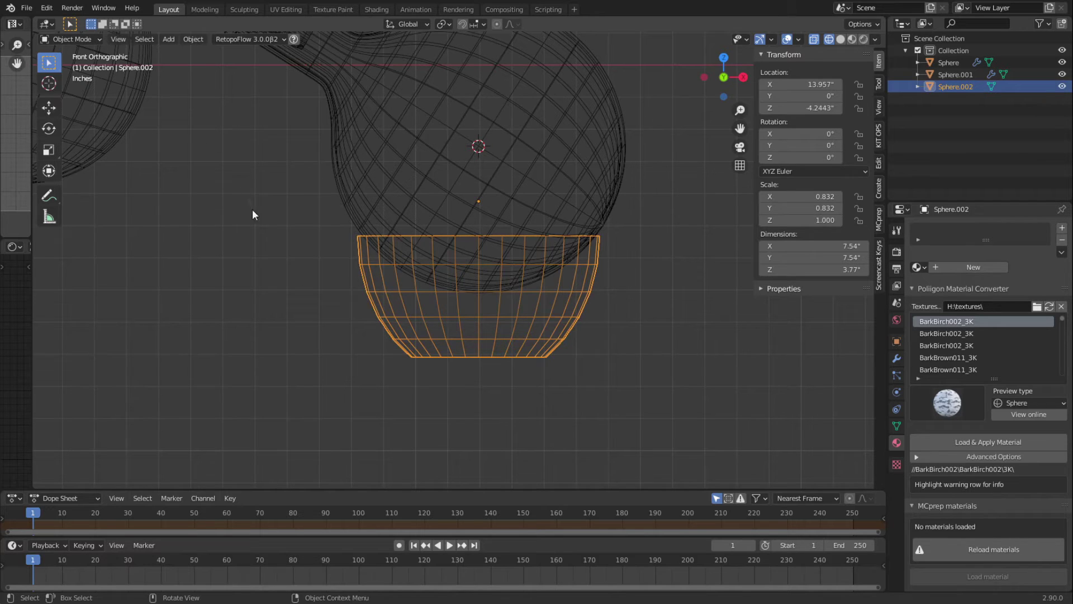
key("Tab")
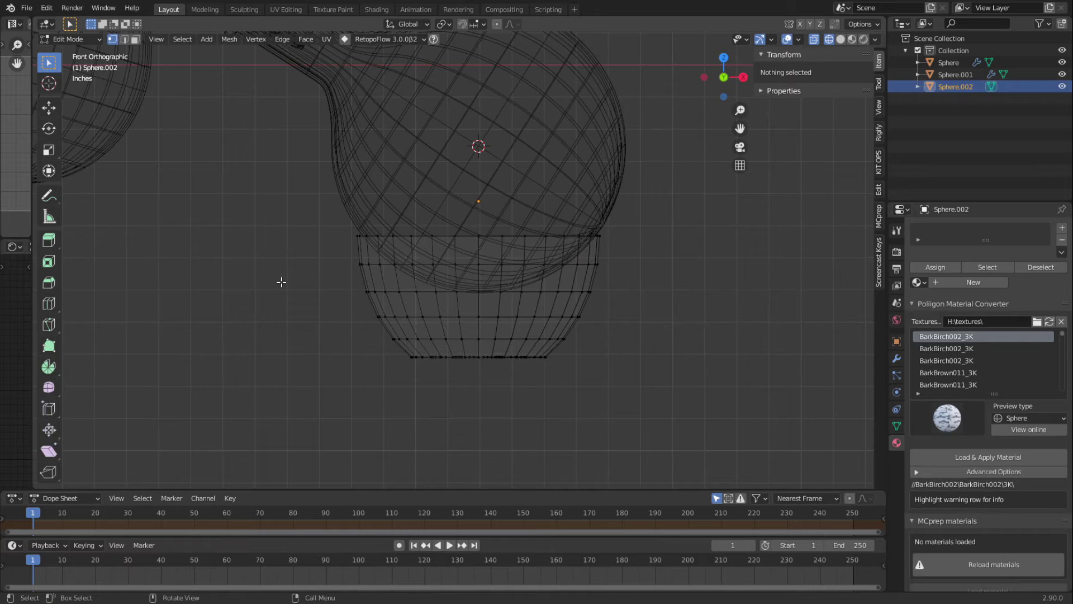
key("a")
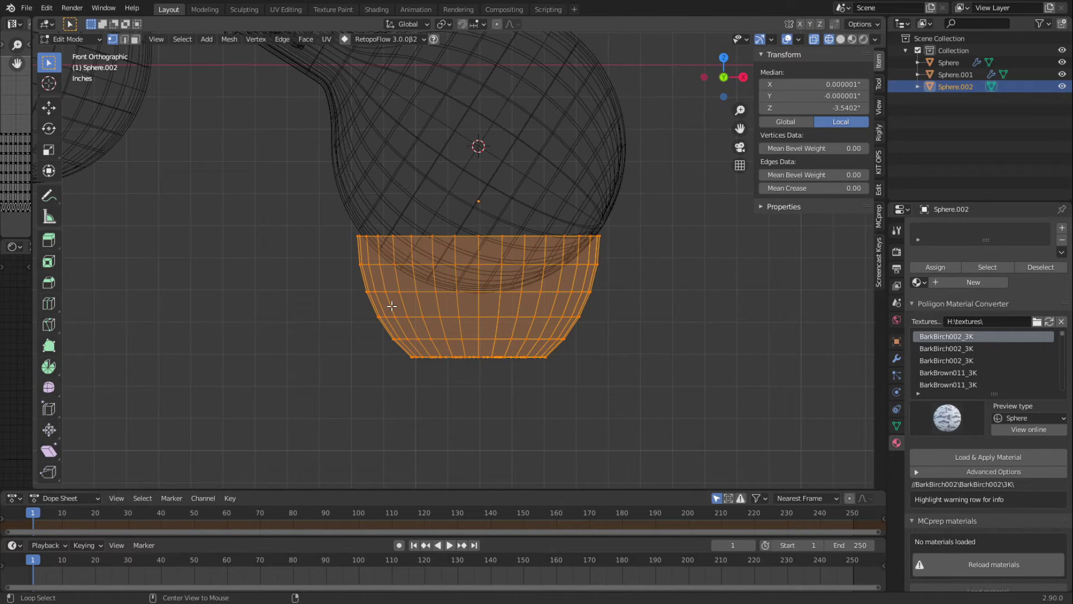
key("alt+e")
left_click(392, 305)
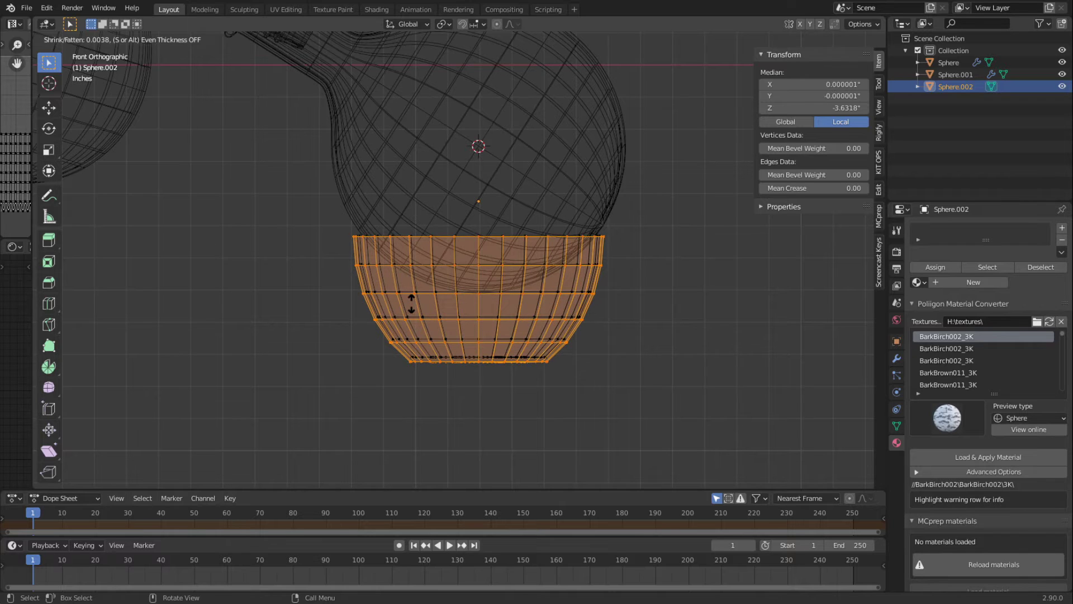
left_click(412, 302)
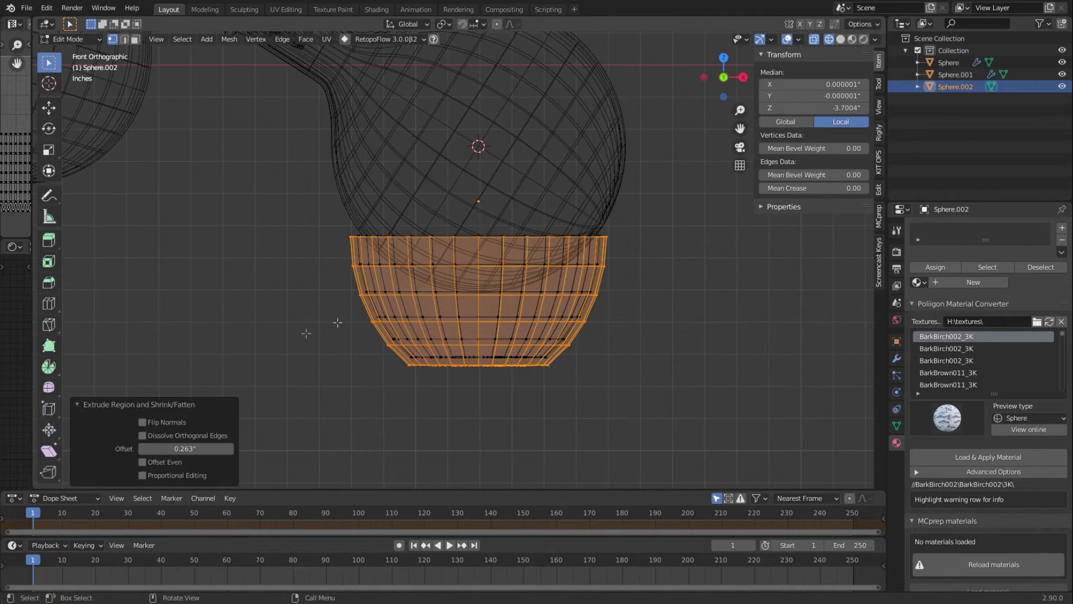
- Select the bowl's rim face loop and flatten it by scaling it to 0 along Z
left_click(136, 39)
middle_click_drag(601, 313, 474, 390)
scroll(474, 390, "up", 2)
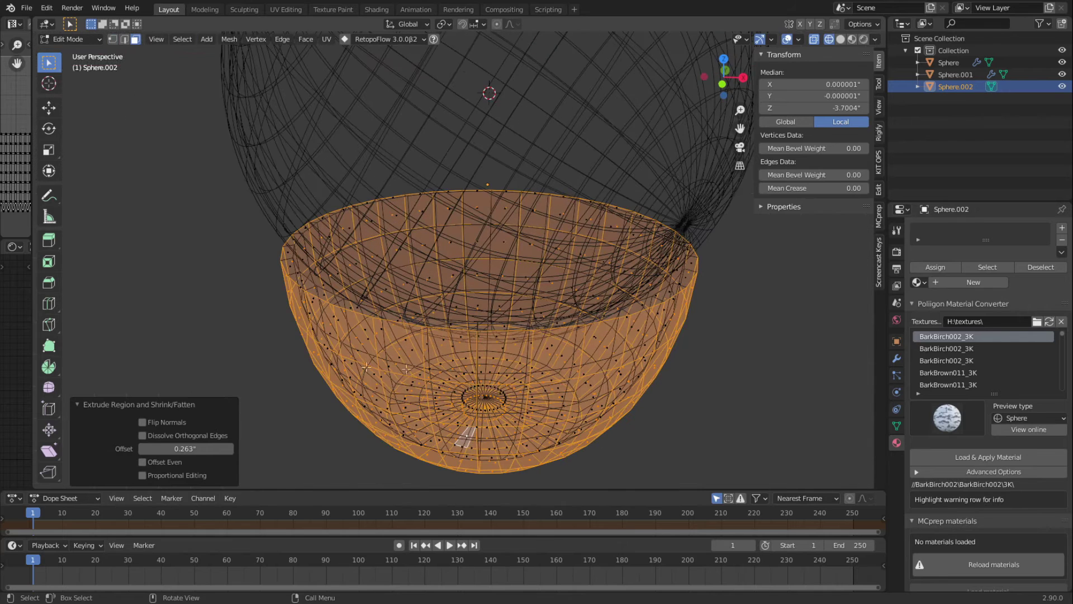
left_click(329, 297, "alt")
left_click(288, 273, "alt")
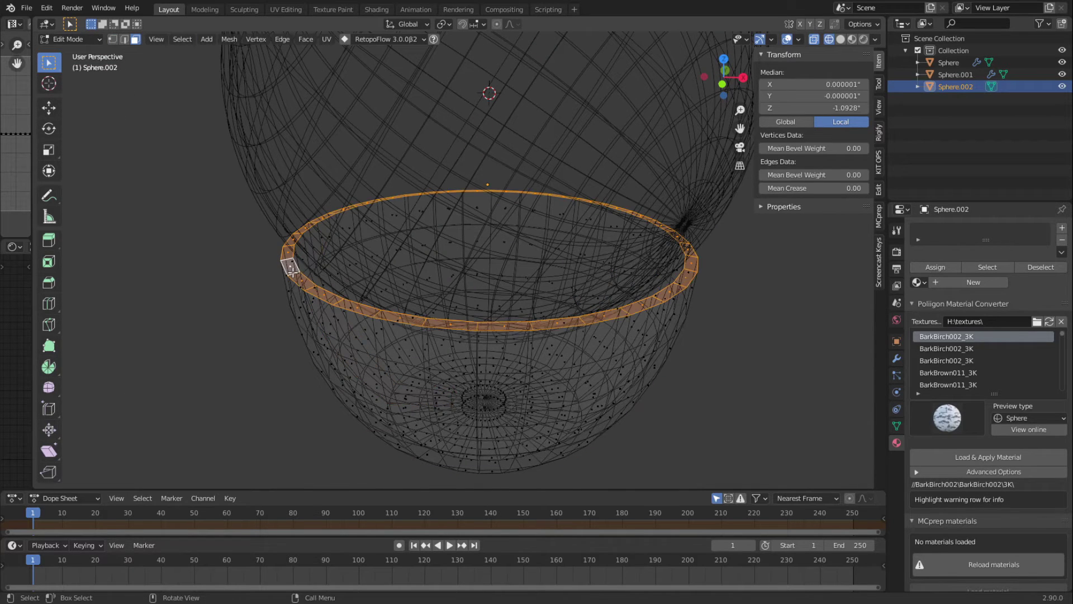
key("KP_1")
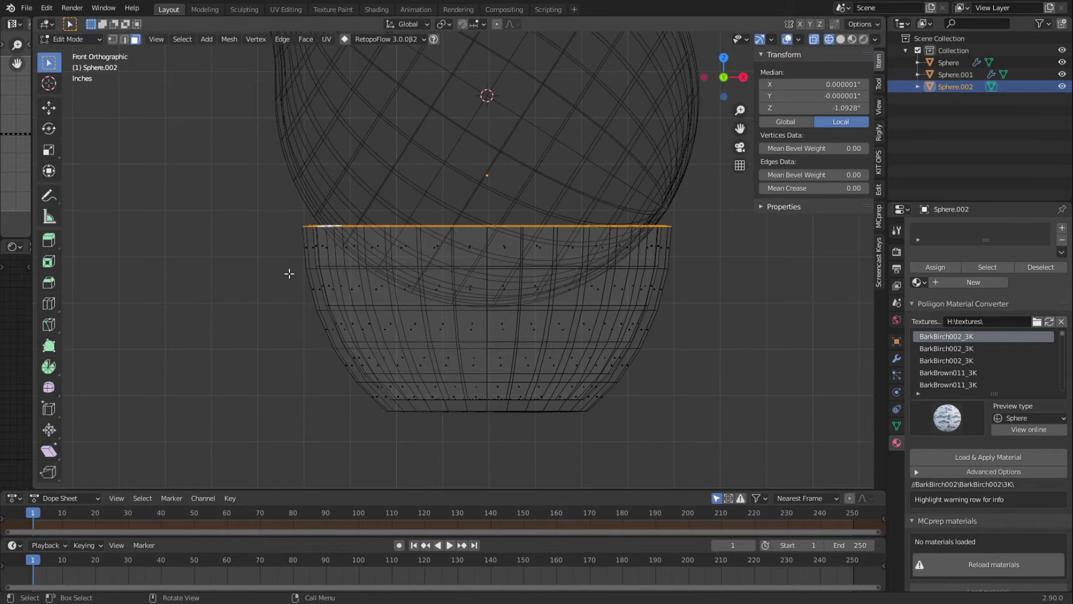
key("s")
type("z")
type("0")
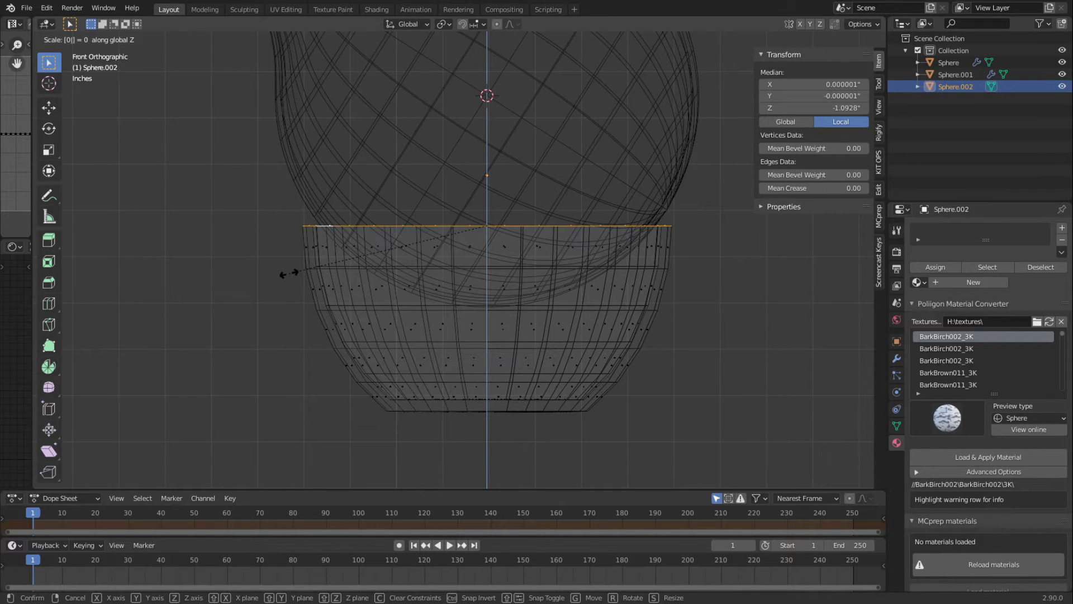
key("Return")
- Cut one edge loop around the bowl's outer wall close below the rim, with a slide factor of about -0.508
key("g")
key("g")
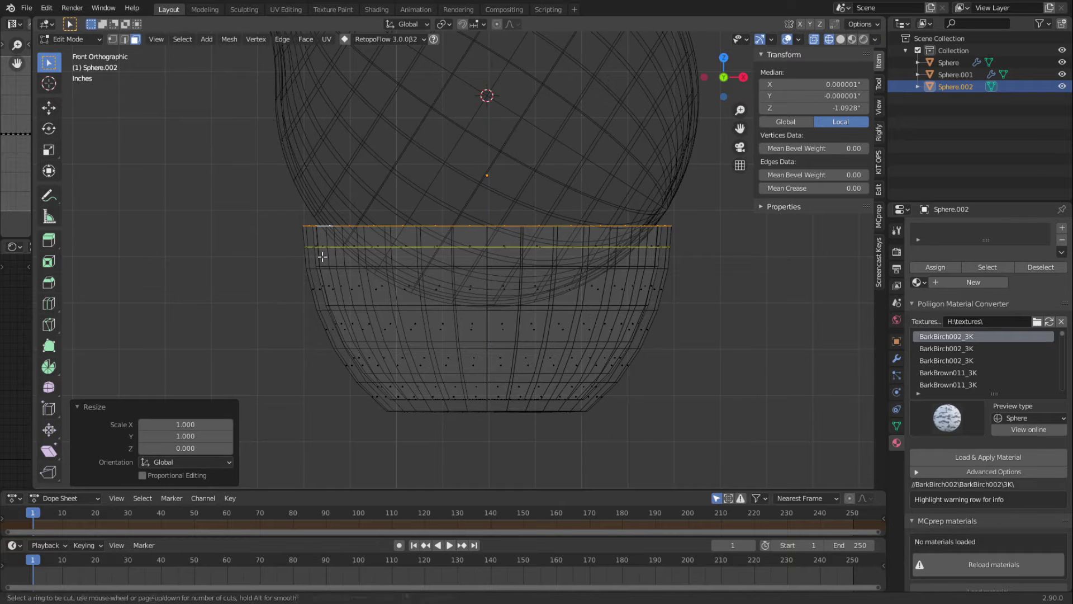
left_click(322, 252)
middle_click_drag(433, 270, 424, 295)
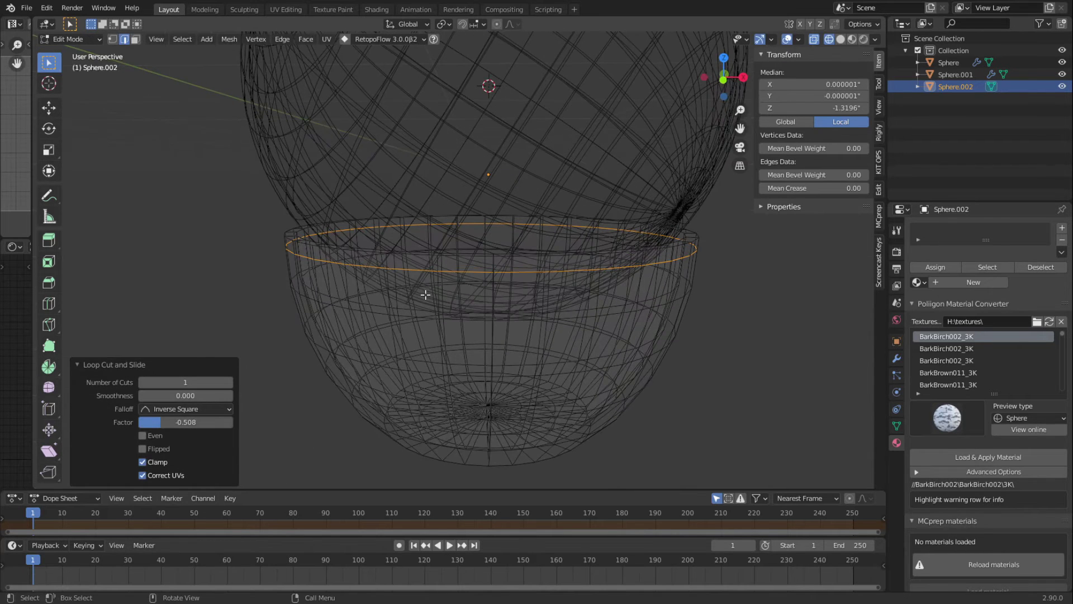
- Hide every object except the bowl and return to editing its mesh
key("ctrl+r")
key("Escape")
key("Tab")
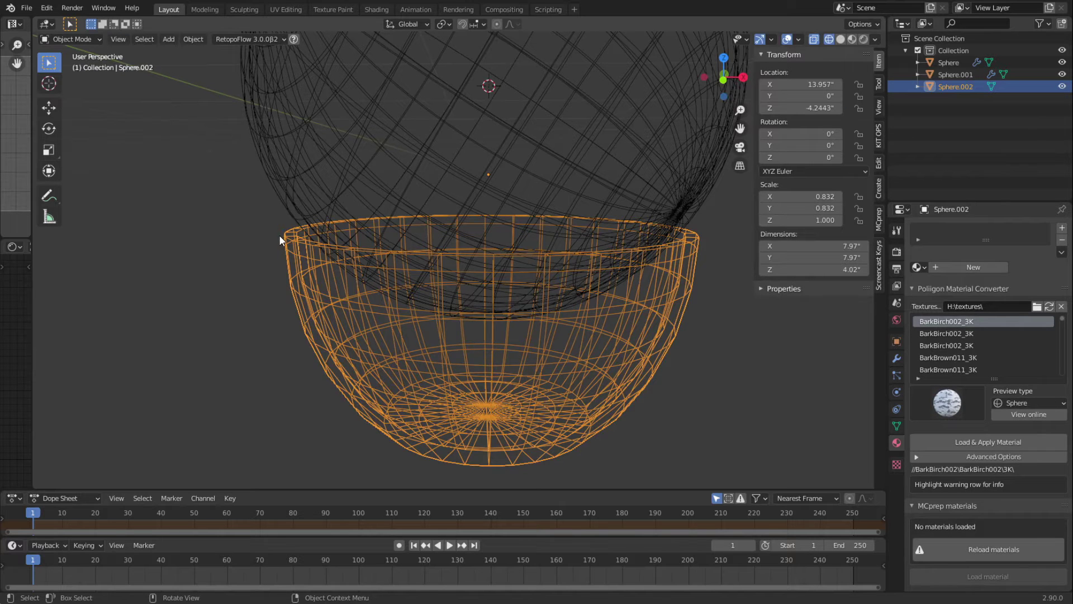
key("shift+h")
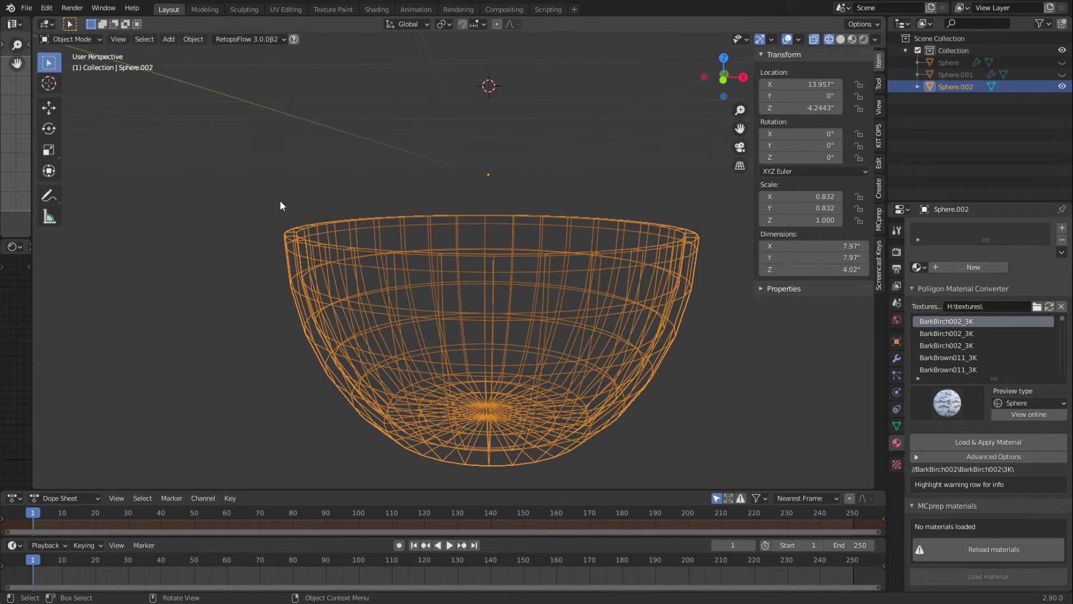
key("Tab")
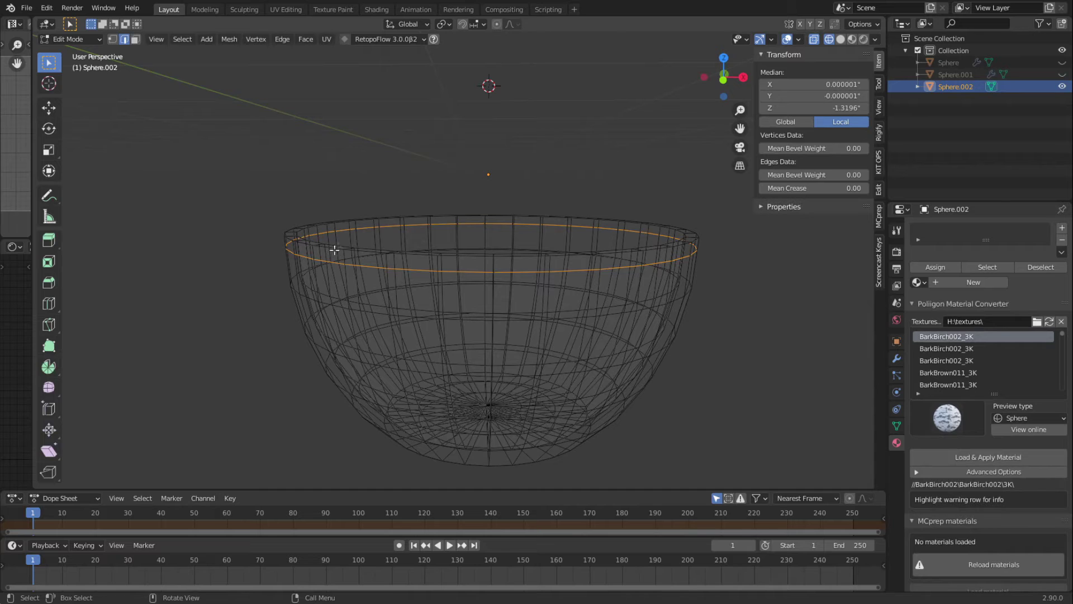
- Cut one edge loop around the bowl's inner wall close below the rim
key("ctrl+r")
left_click(390, 235)
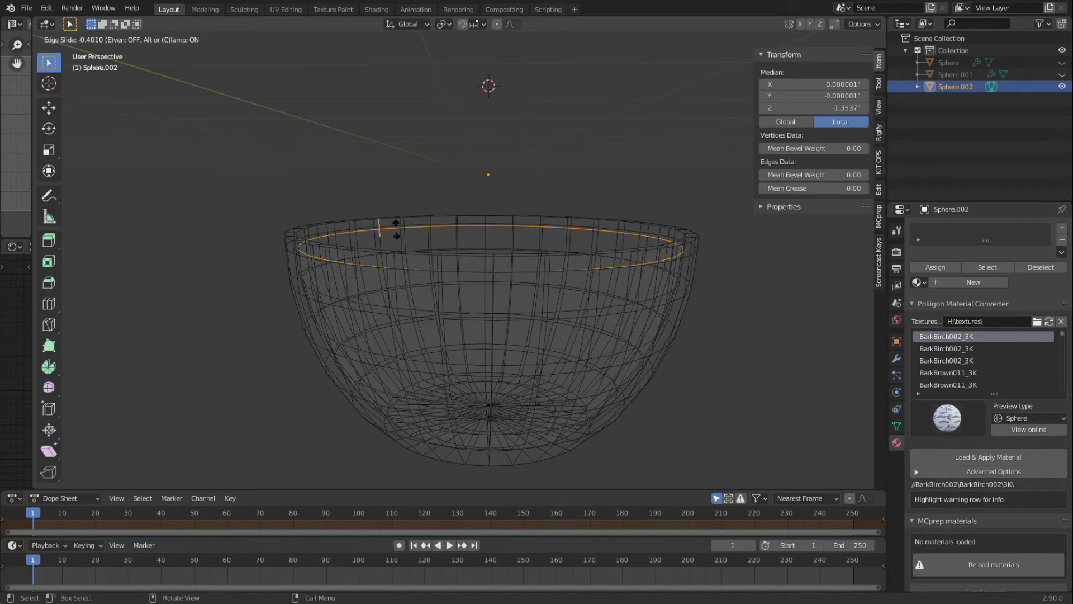
left_click(395, 229)
left_click(371, 270)
middle_click_drag(508, 348, 526, 330)
scroll(531, 321, "down", 4)
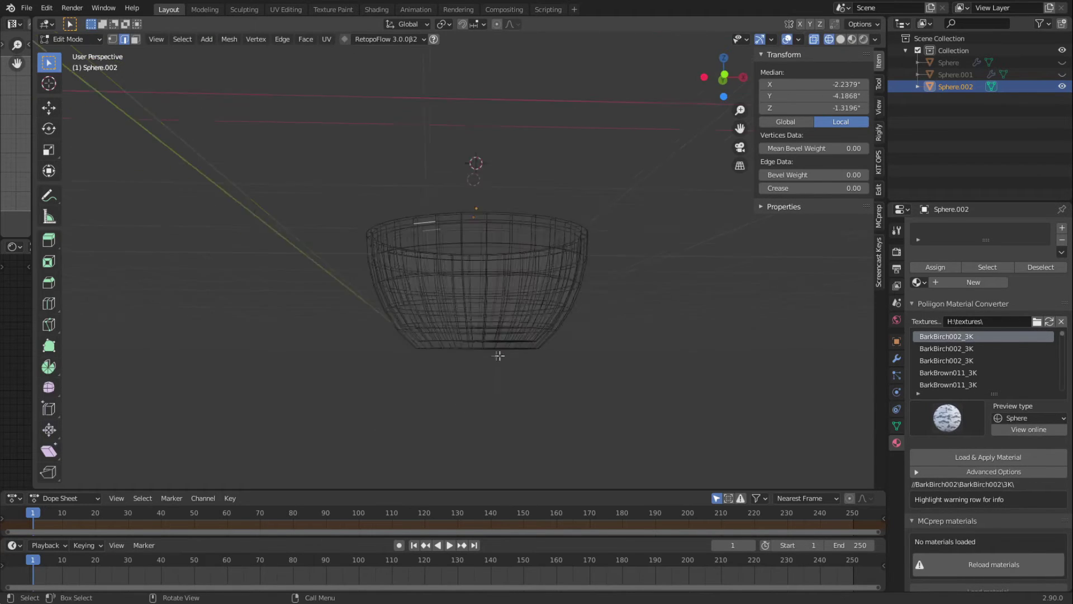
- Add a Subdivision Surface modifier to the bowl with viewport level 2
left_click(896, 358)
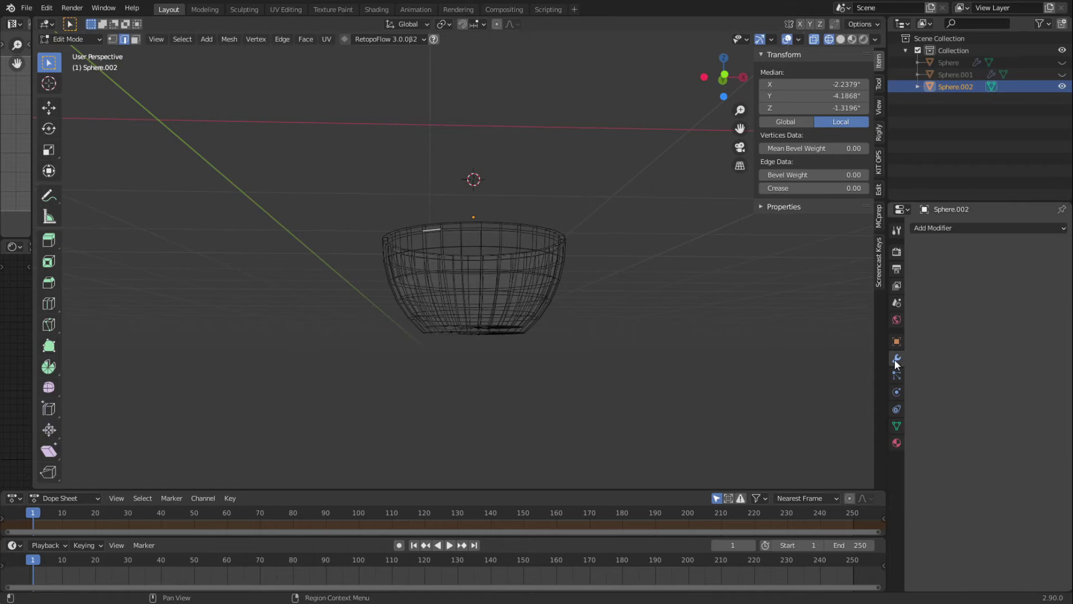
left_click(957, 229)
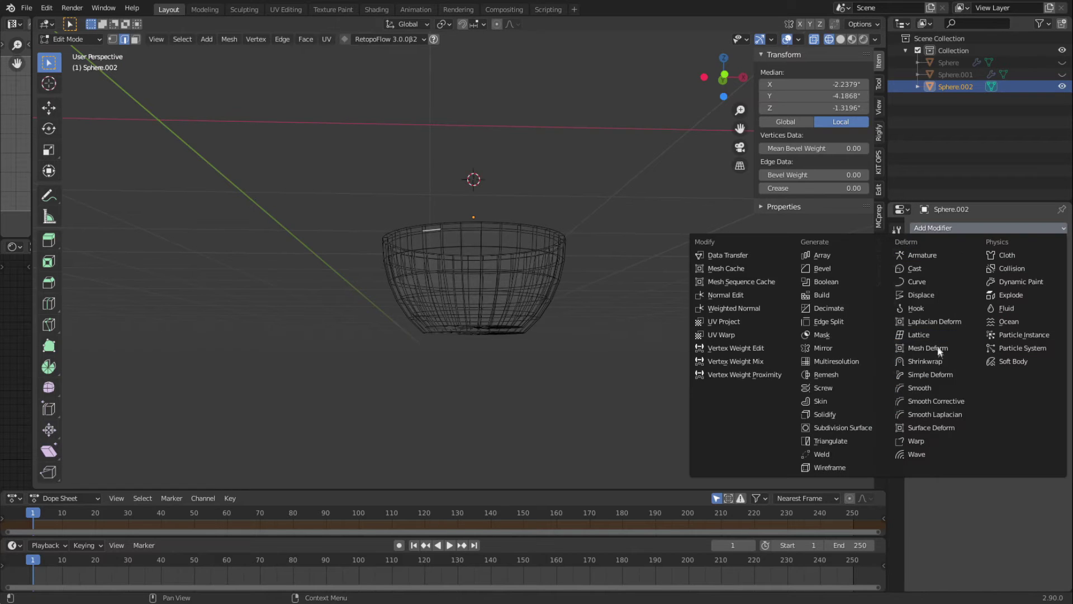
left_click(856, 430)
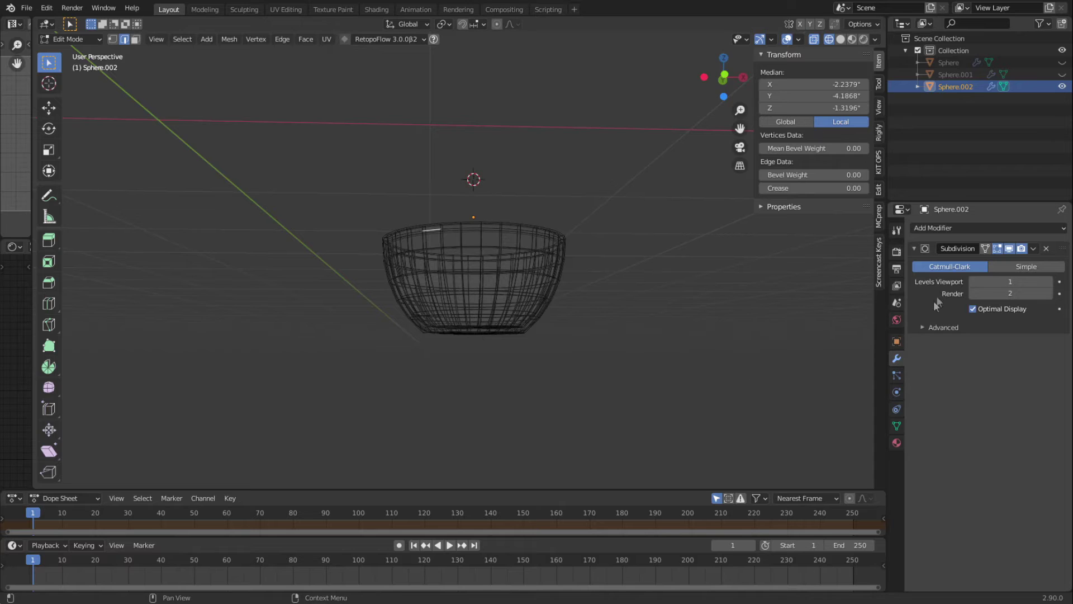
- Cut one edge loop around the bowl's outer wall just above the base edge, with a slide factor of about 0.823
middle_click_drag(475, 357, 488, 376)
scroll(487, 375, "up", 8)
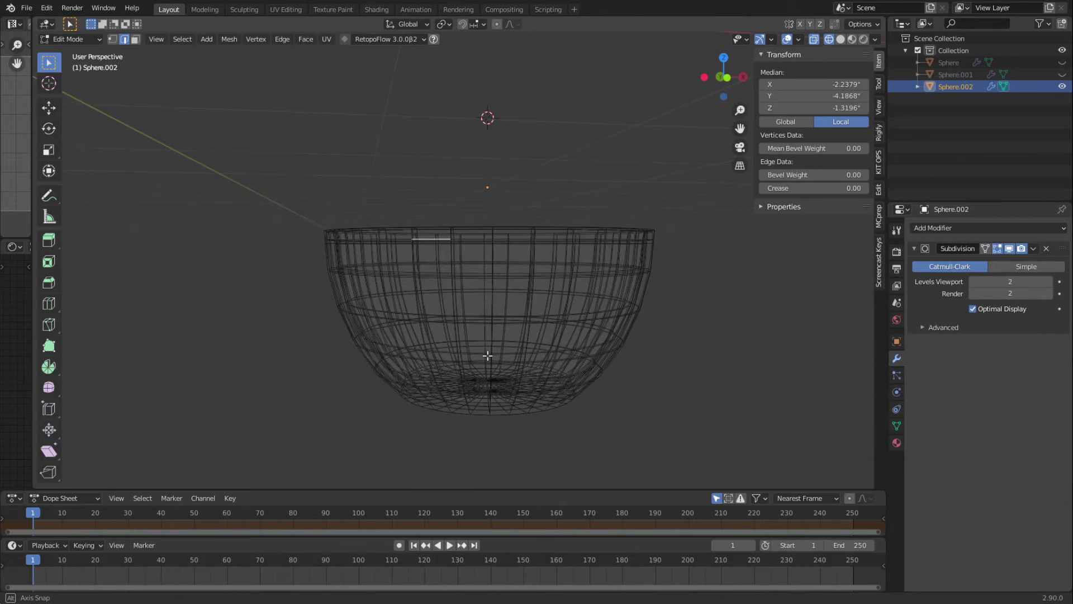
middle_click_drag(479, 416, 501, 302, "shift")
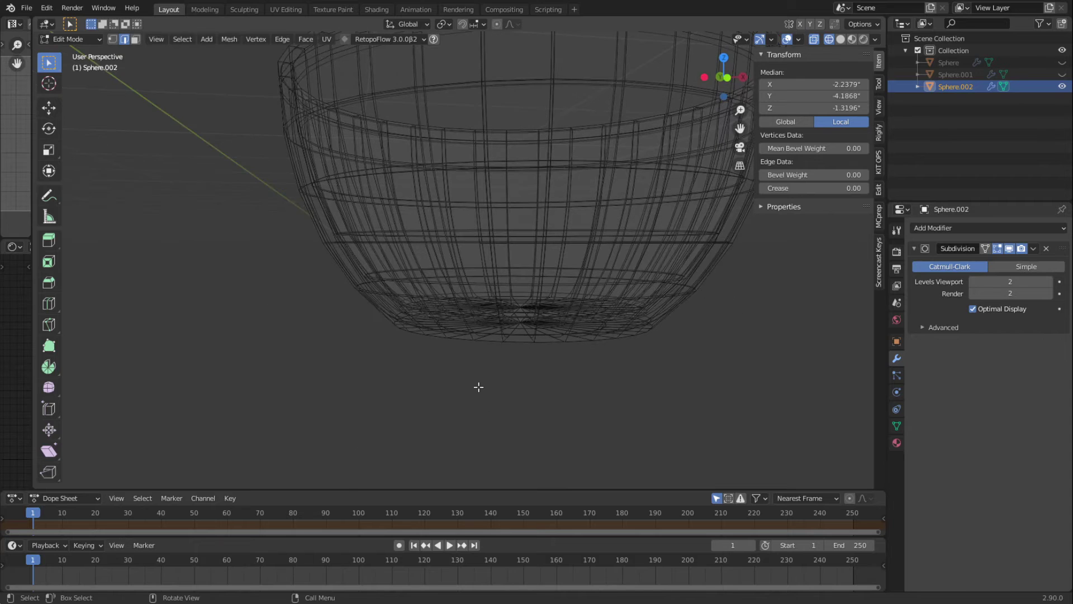
key("KP_1")
scroll(479, 385, "up", 3)
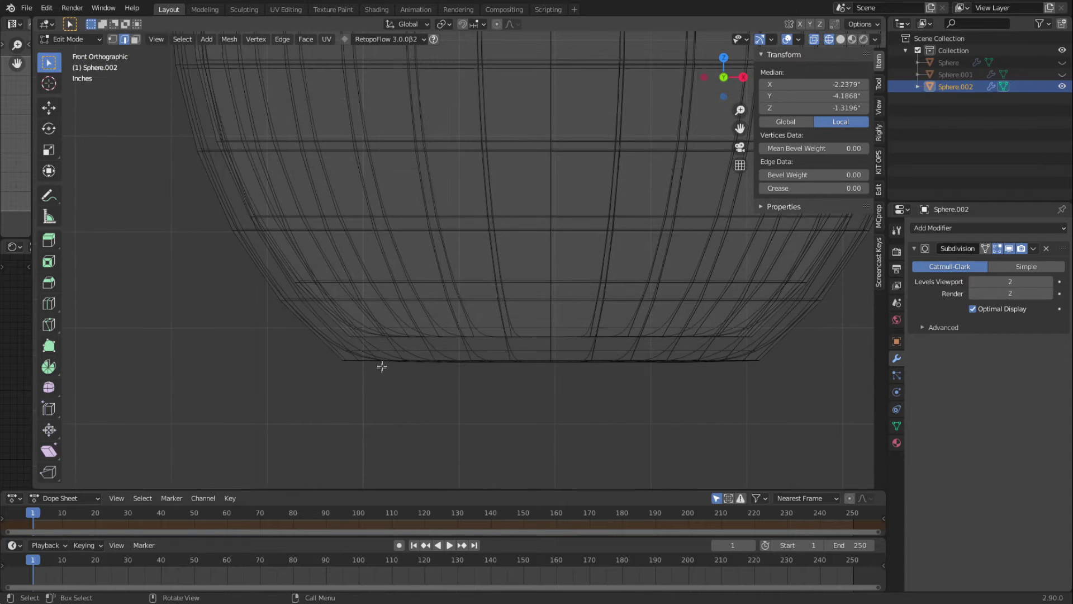
left_click(343, 357, "alt")
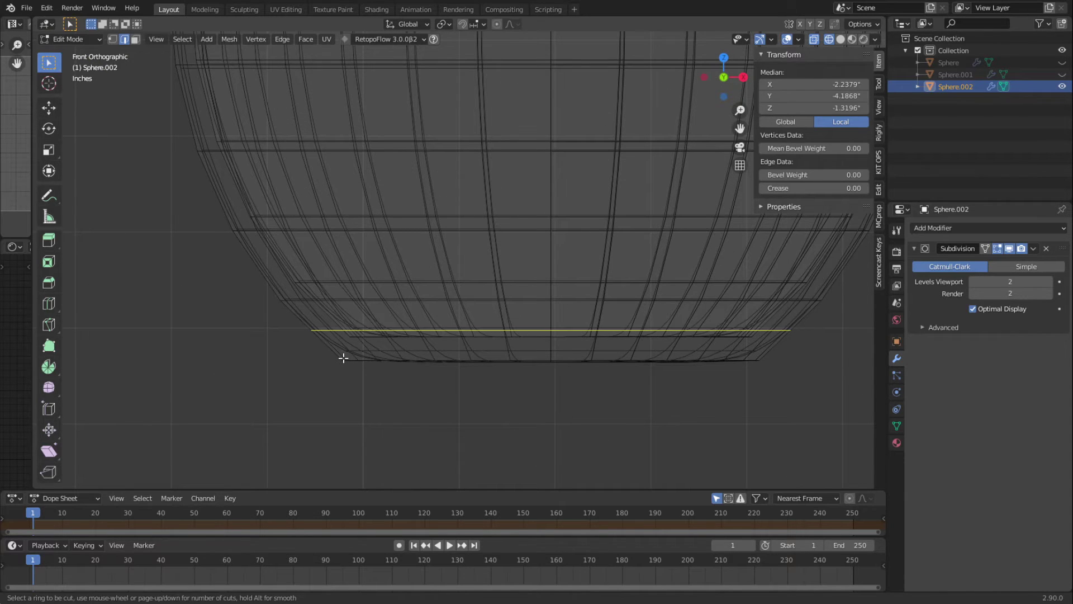
key("g")
key("g")
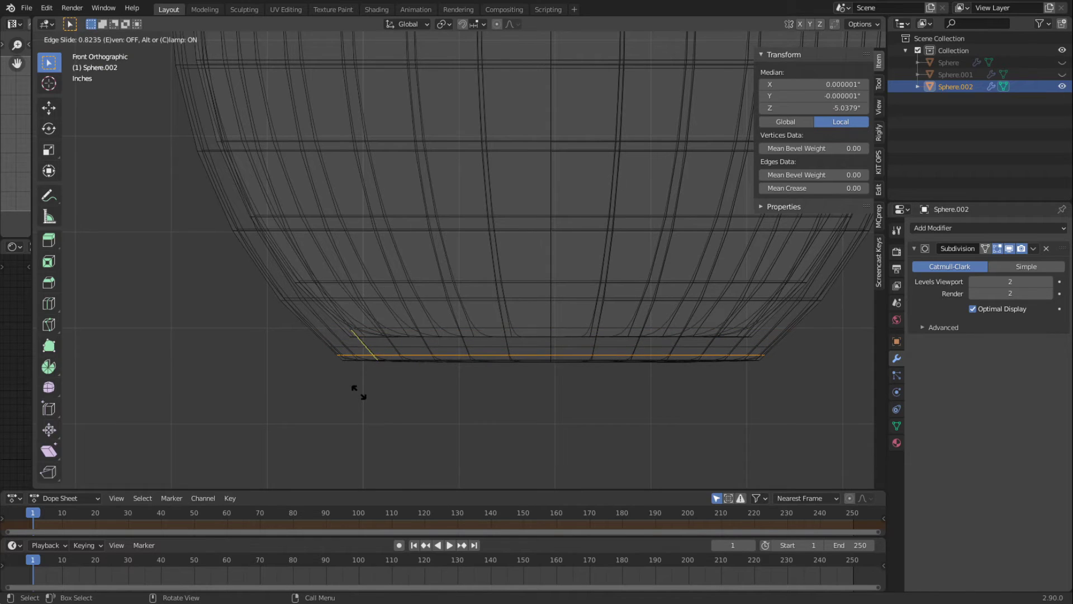
left_click(359, 391)
- Cut one edge loop around the bowl's inner wall just above its floor, with a slide factor of about 0.916
middle_click_drag(518, 348, 358, 325)
key("ctrl+r")
left_click(374, 266)
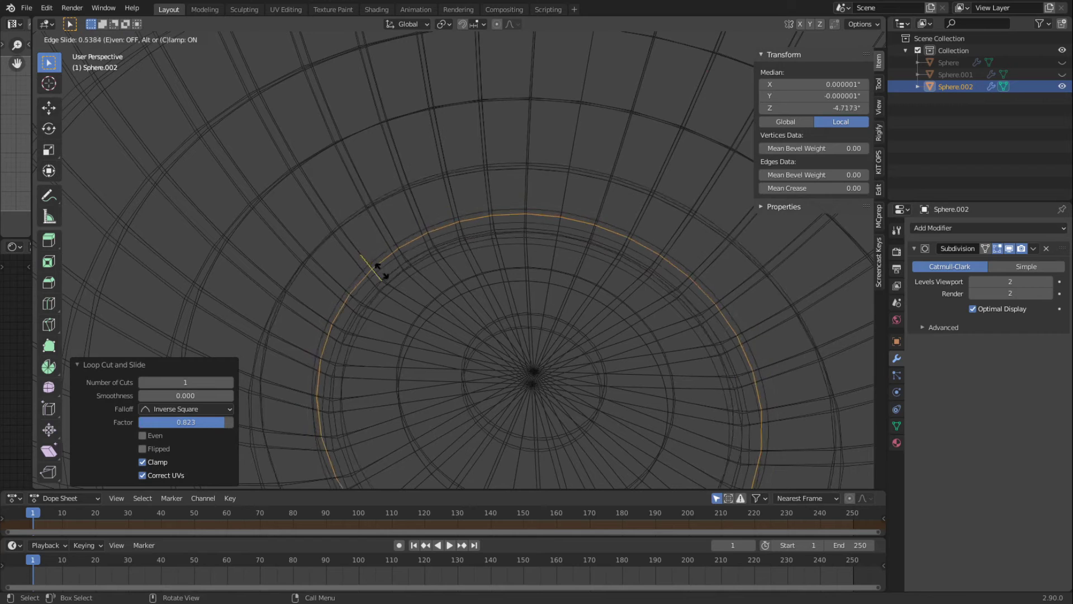
left_click(385, 283)
mouse_move(498, 327)
middle_mouse_down()
mouse_move(527, 280)
mouse_move(505, 336)
middle_mouse_up()
key("KP_1")
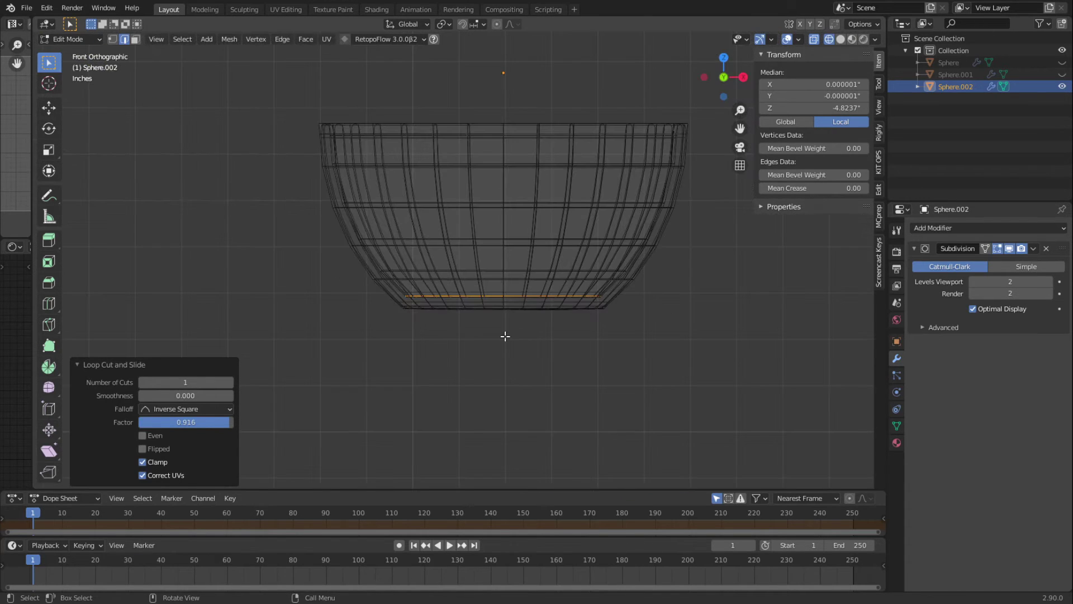
- Switch to solid shading and inspect the bowl's side profile and flat underside
left_click(555, 334)
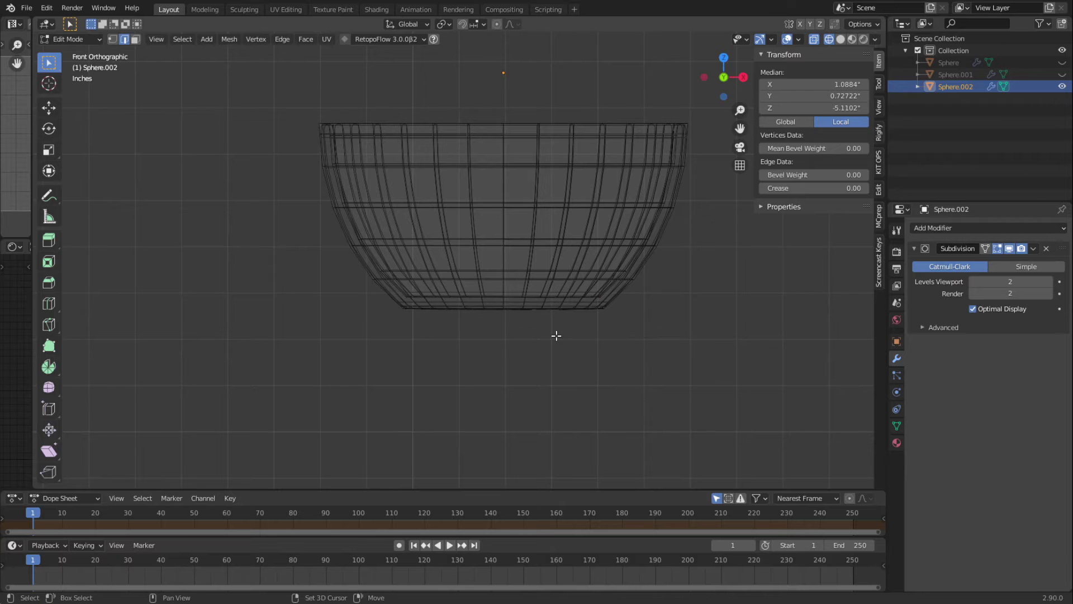
key("shift+z")
left_click(556, 336)
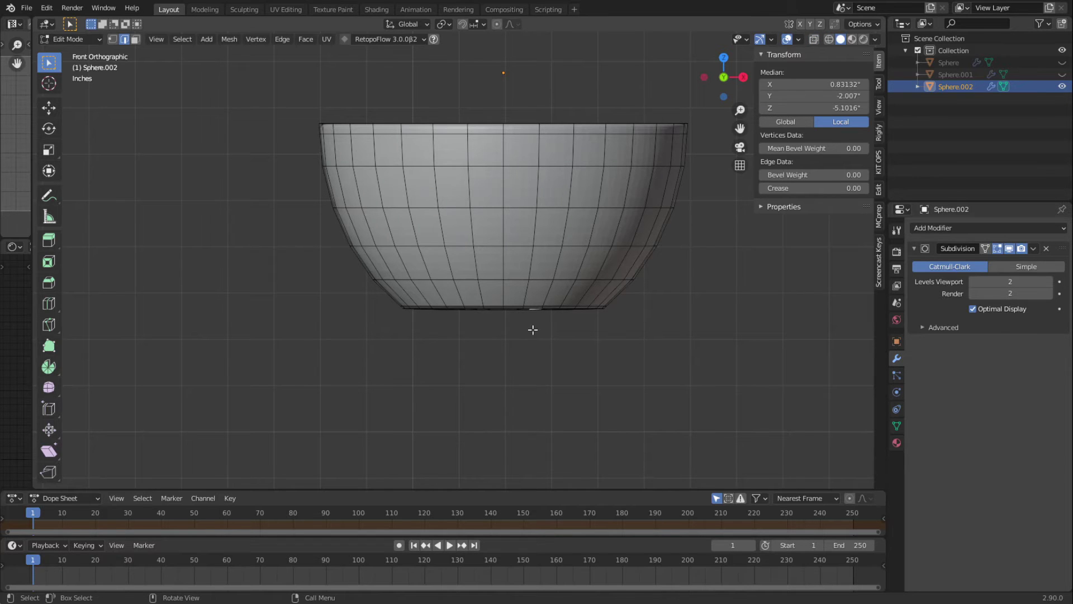
middle_click_drag(569, 389, 521, 278)
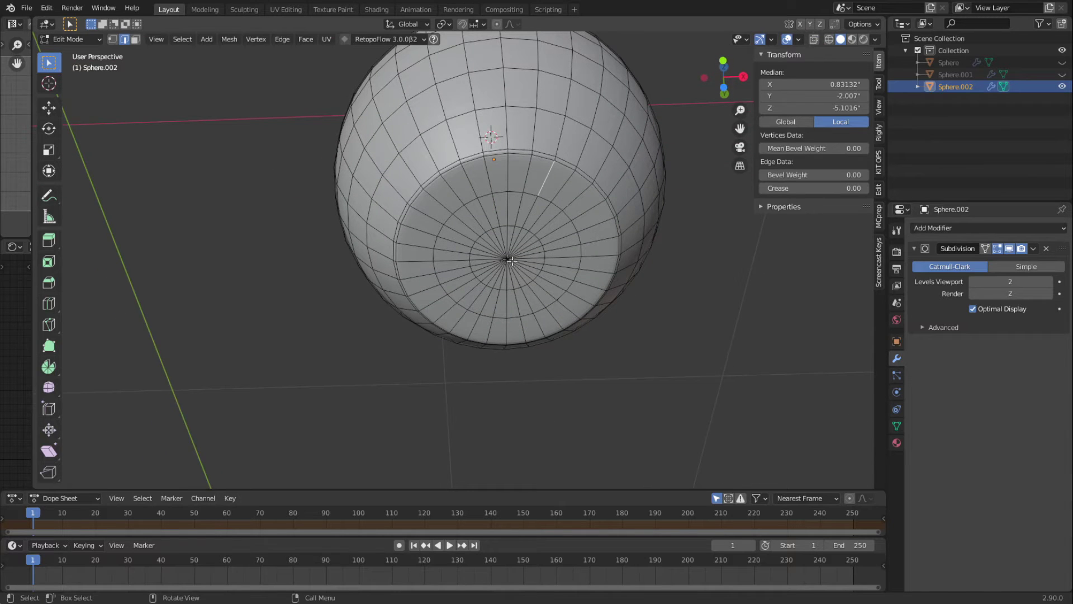
- Clear the mesh selection, return to Object Mode and shade the bowl smooth
middle_click_drag(515, 385, 272, 107)
left_click(111, 39)
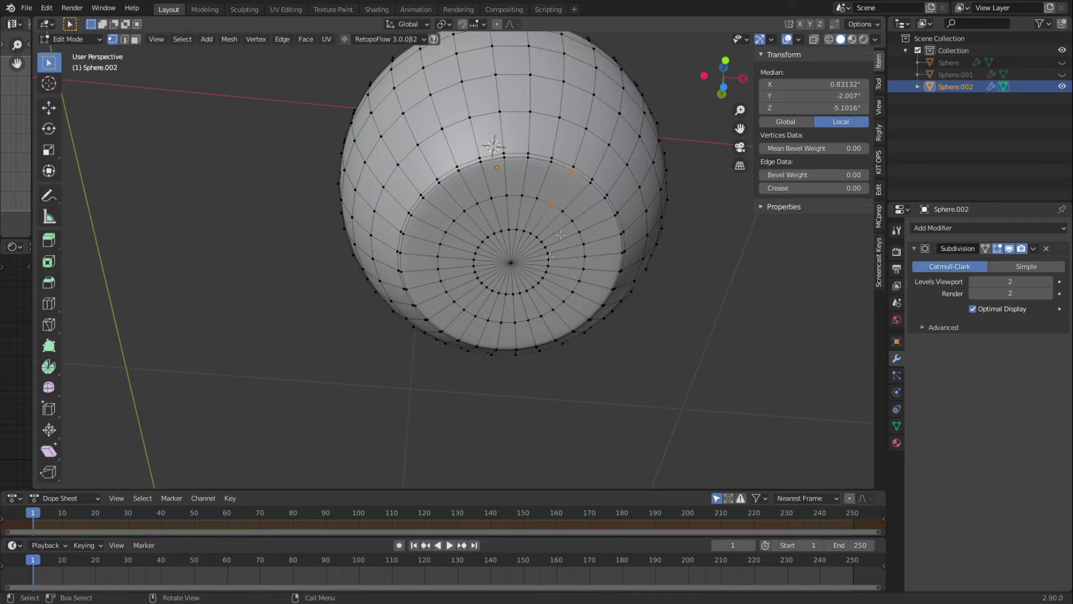
left_click(84, 275)
middle_click_drag(555, 351, 487, 144)
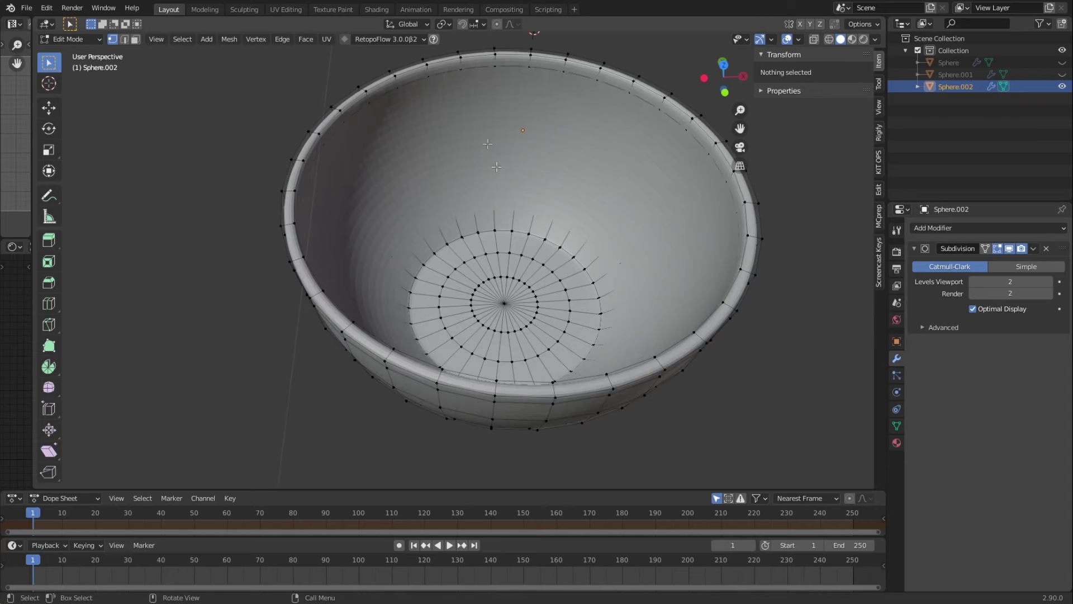
key("Tab")
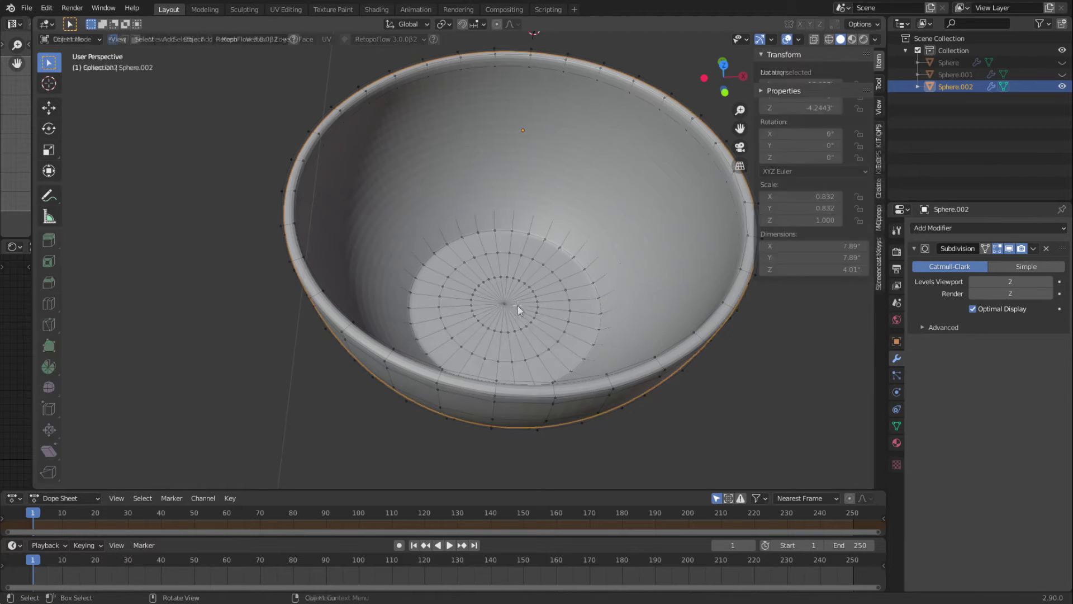
middle_click_drag(543, 302, 514, 246)
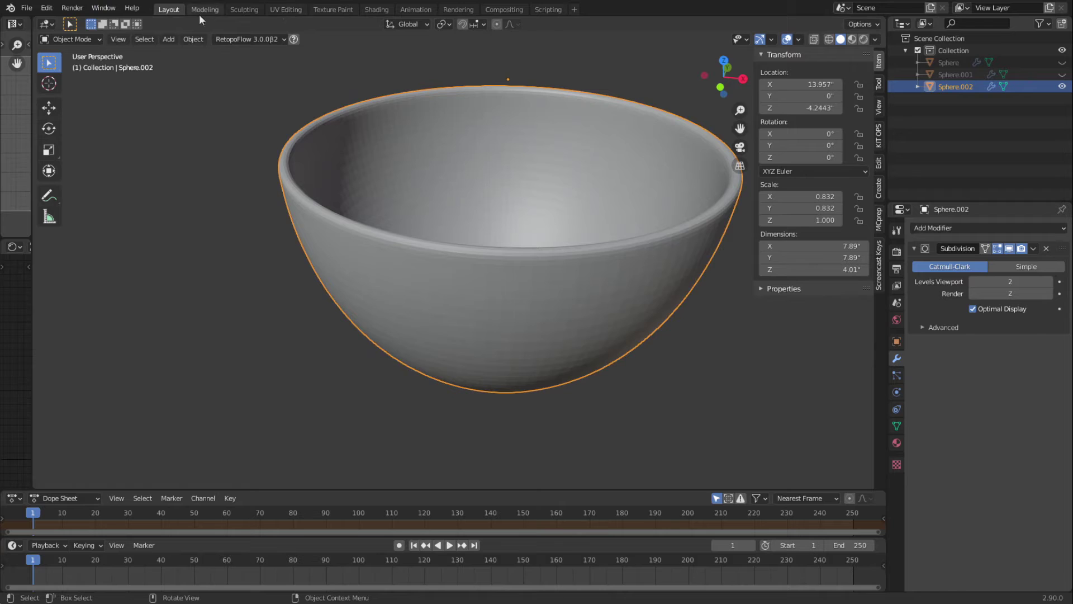
left_click(195, 39)
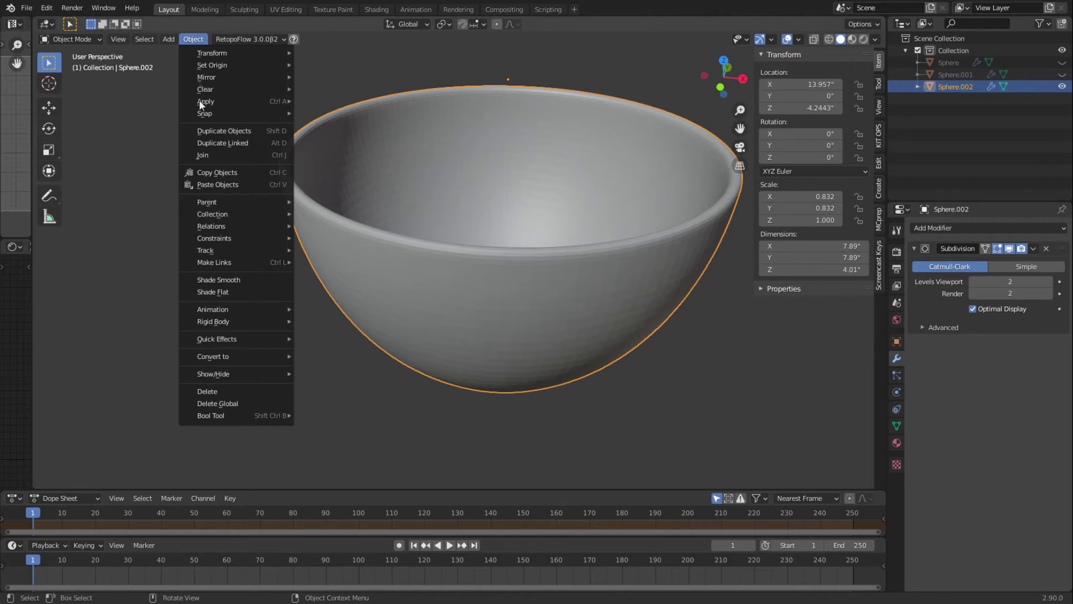
left_click(215, 279)
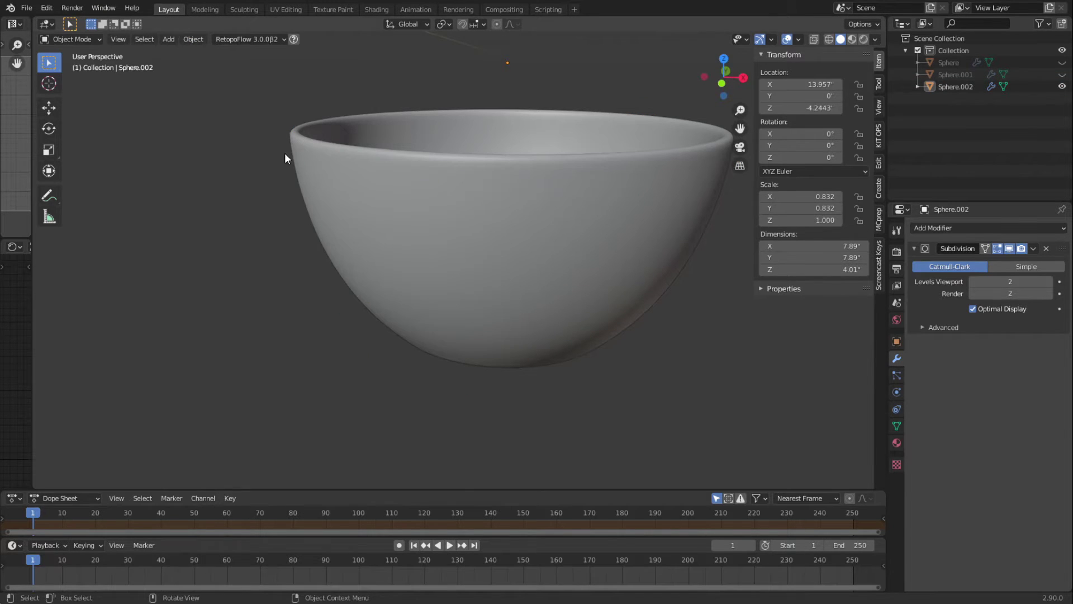
- Extrude the ring of outer faces at the bowl's rim along their normals with an offset of 0.205"
left_click(328, 173)
key("Tab")
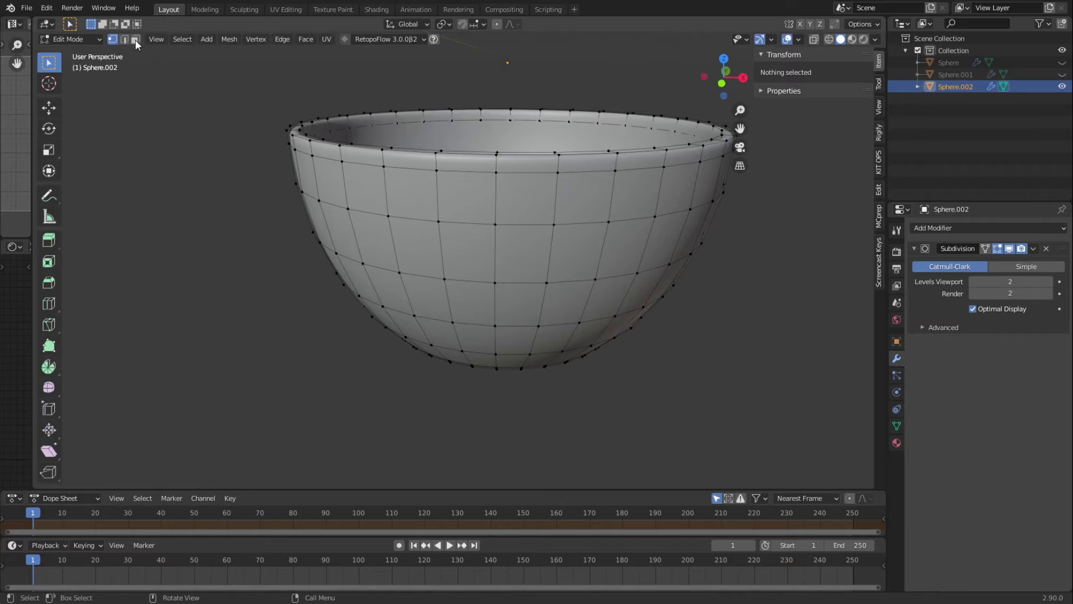
left_click(305, 146, "alt")
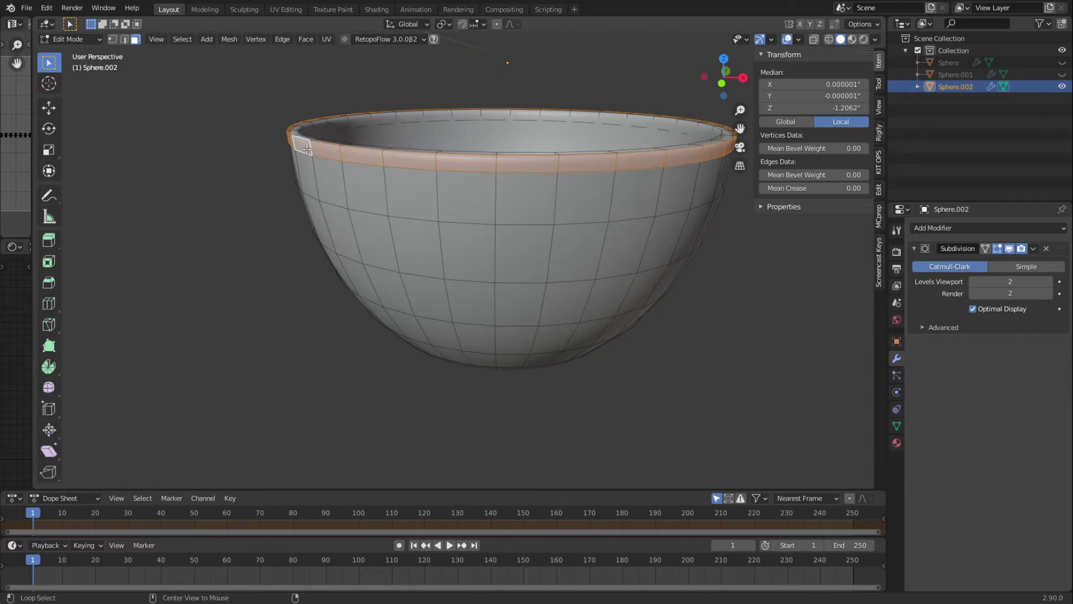
key("alt+e")
left_click(389, 218)
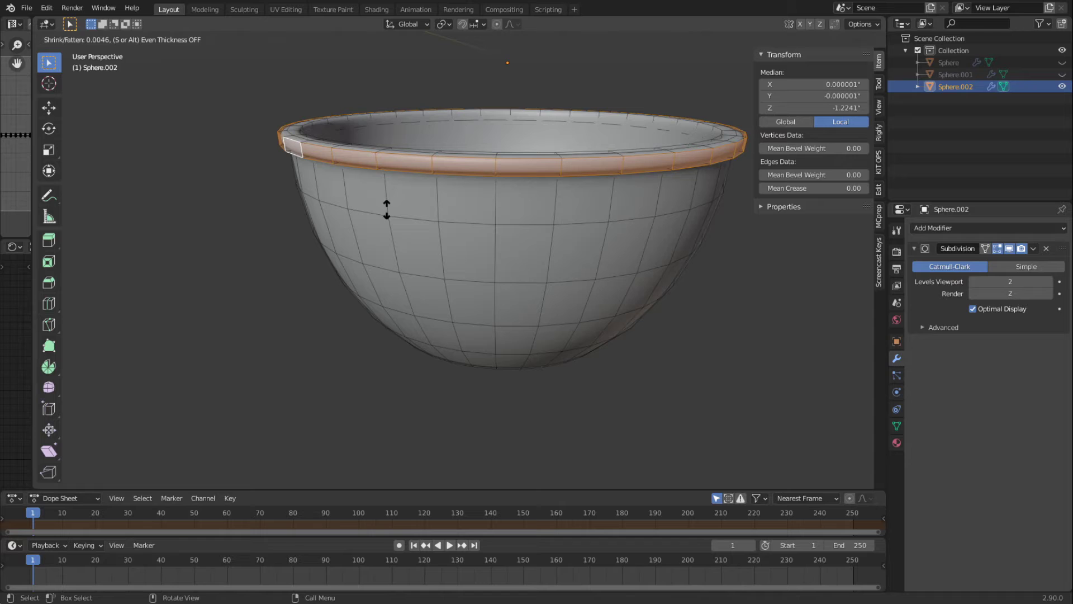
left_click(376, 209)
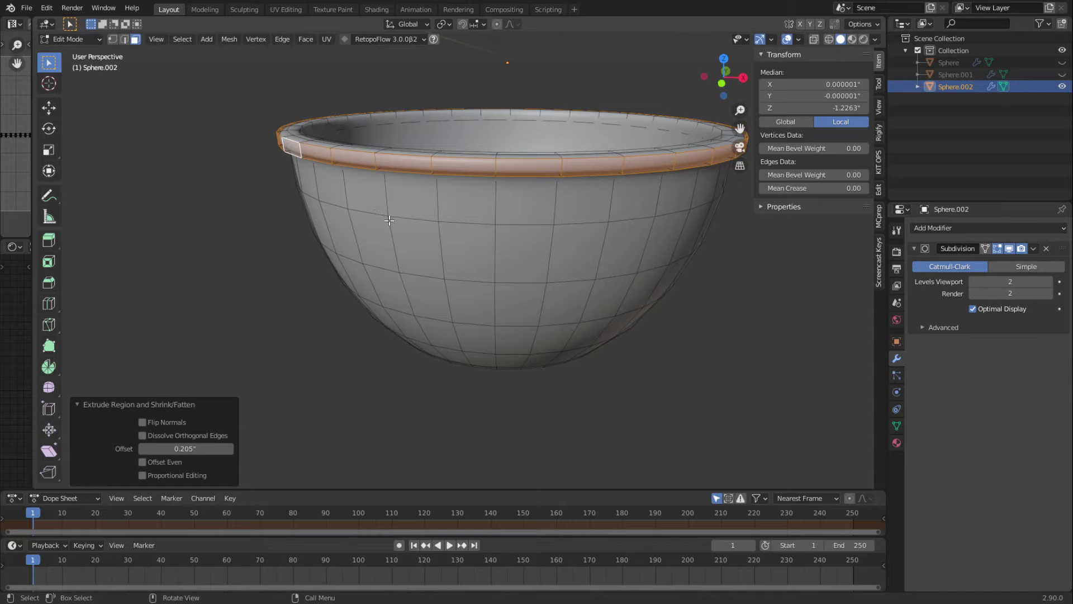
- Move the extruded rim faces slightly down along the Z axis and check the lip's shape in Object Mode
key("g")
key("z")
left_click(383, 226)
middle_click_drag(515, 253, 310, 267)
key("Tab")
middle_click_drag(432, 242, 293, 154)
- Cut one edge loop around the outer face of the bowl's raised lip, with a slide factor of 0.297
key("Tab")
left_click(294, 154, "alt")
key("g")
key("g")
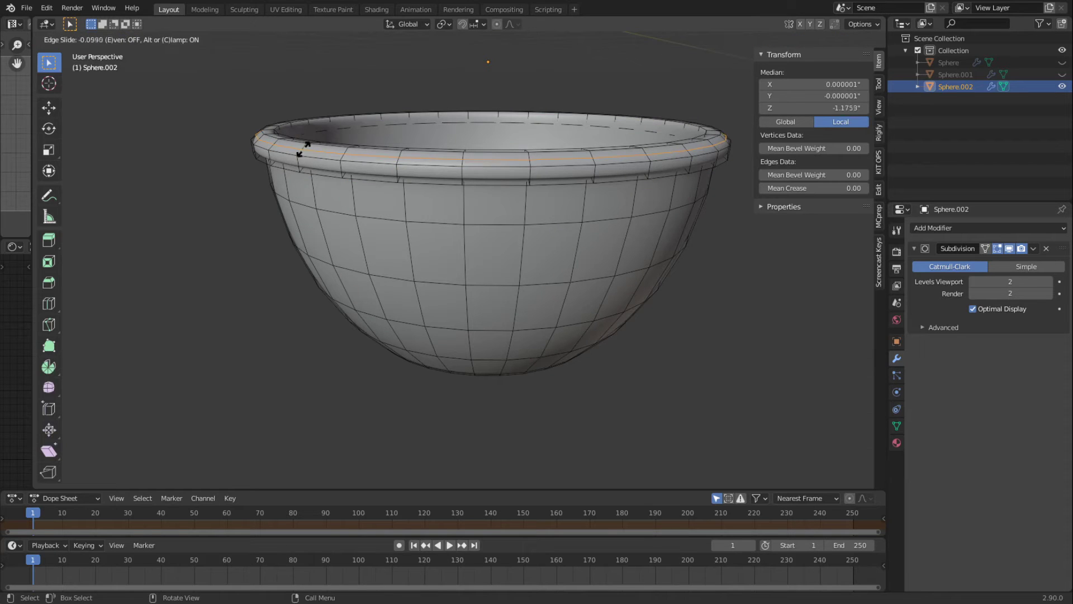
left_click(302, 154)
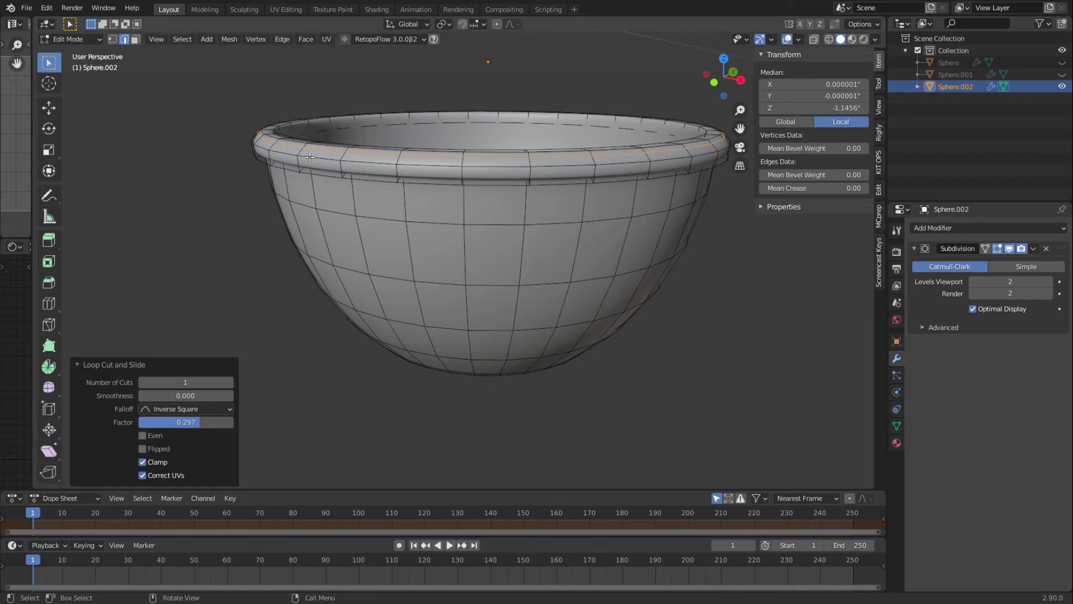
- Slide the selected edge loop down the rim's outer side and raise it about 0.046 inches along Z
key("g")
key("g")
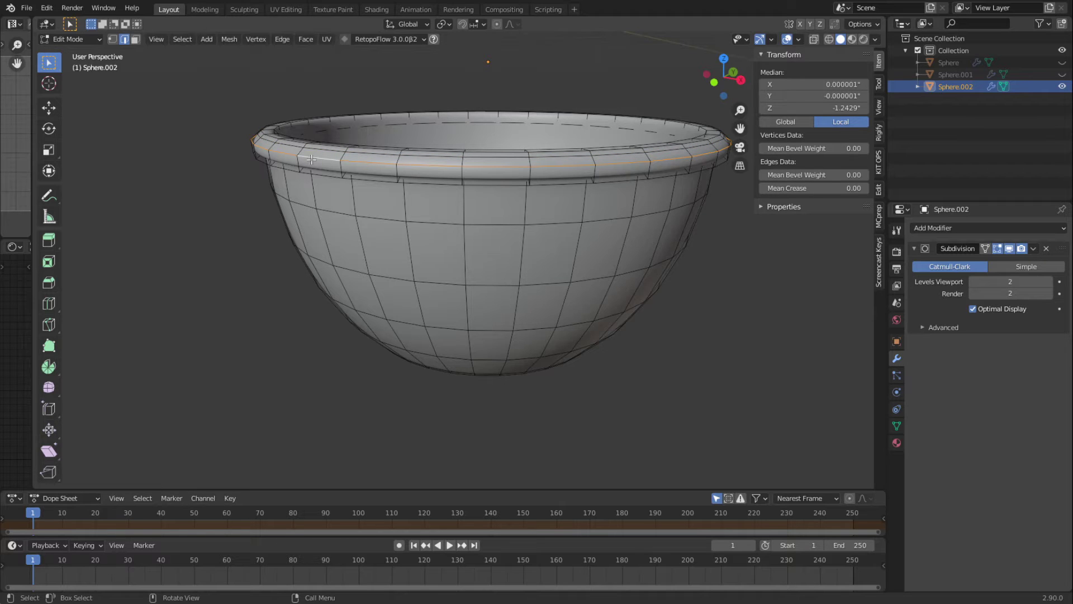
key("g")
key("z")
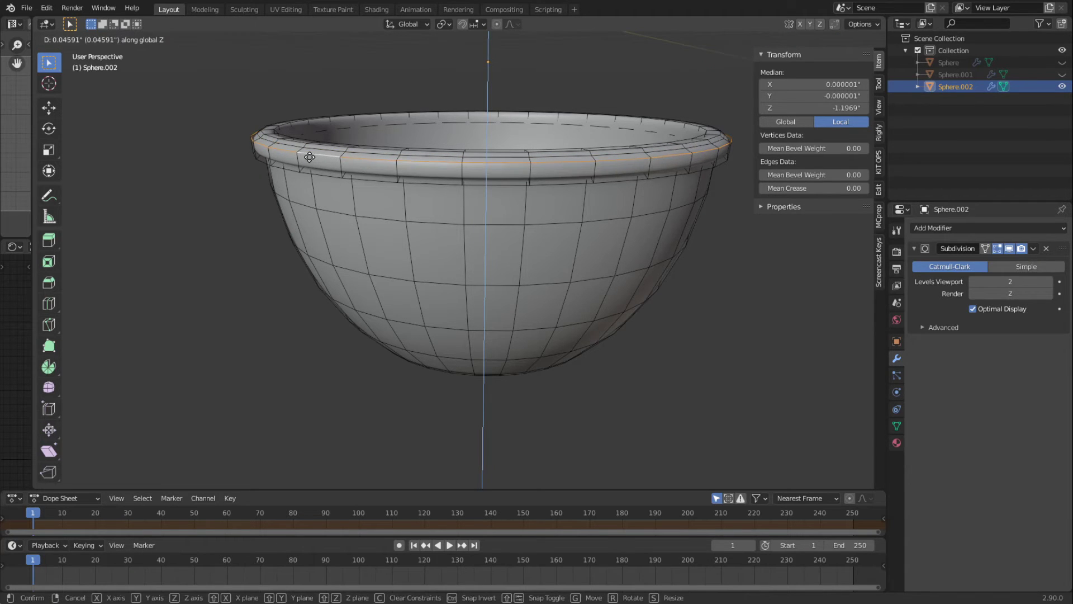
left_click(309, 157)
key("Tab")
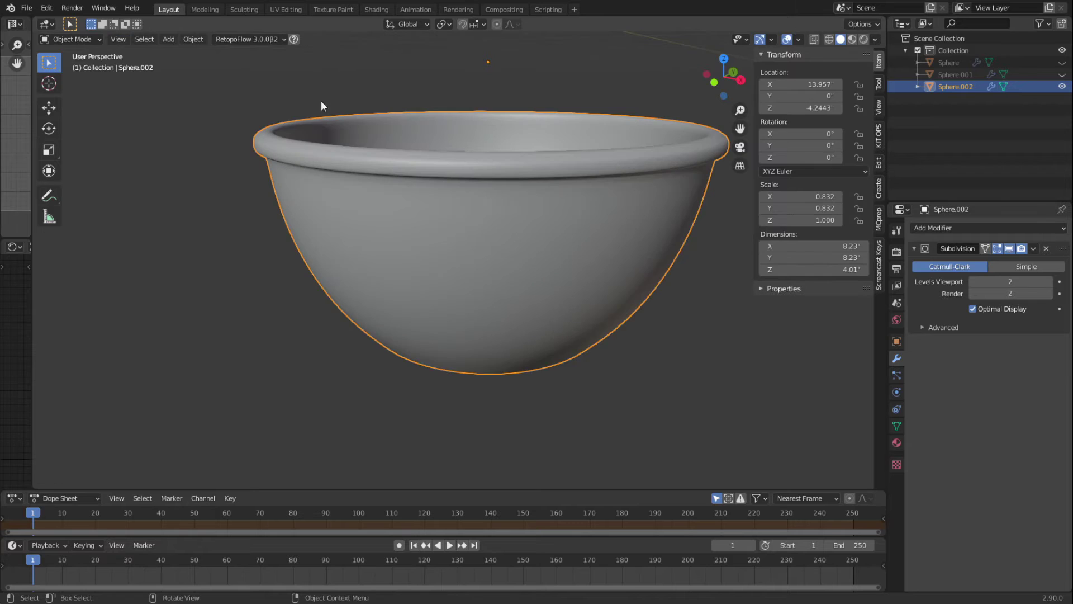
- Add a loop cut around the bowl's outer wall, slid to about -0.84 so it sits just beneath the rim
middle_click_drag(320, 196, 392, 250)
middle_click_drag(328, 162, 317, 126)
key("Tab")
key("ctrl+r")
left_click(302, 115)
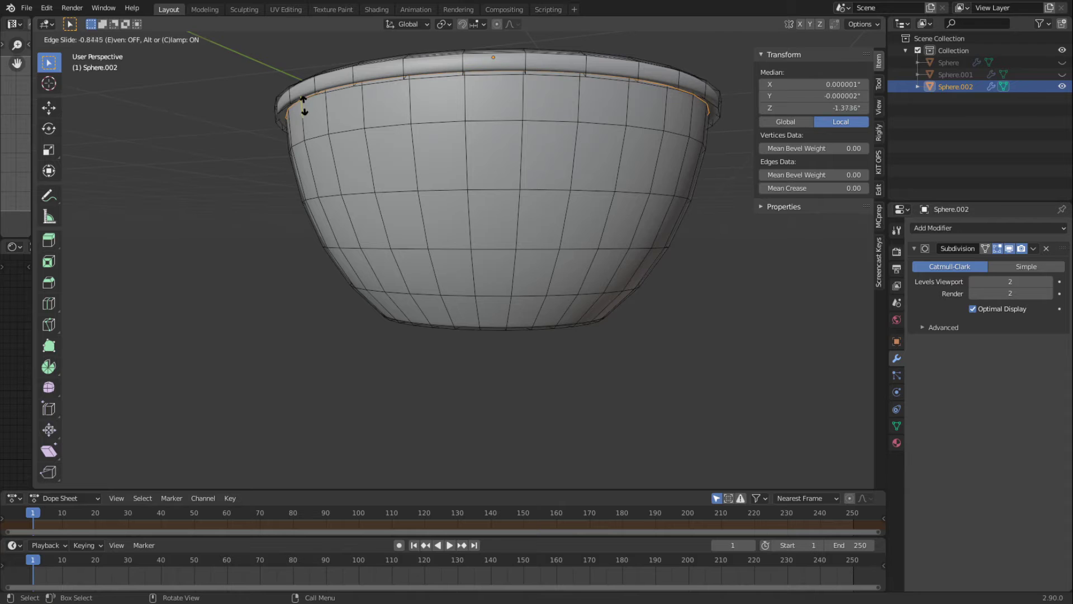
left_click(304, 109)
key("Tab")
- Scale the rim's inner edge loop outward by about 1.034 in X and Y only
middle_click_drag(491, 221, 294, 184)
key("Tab")
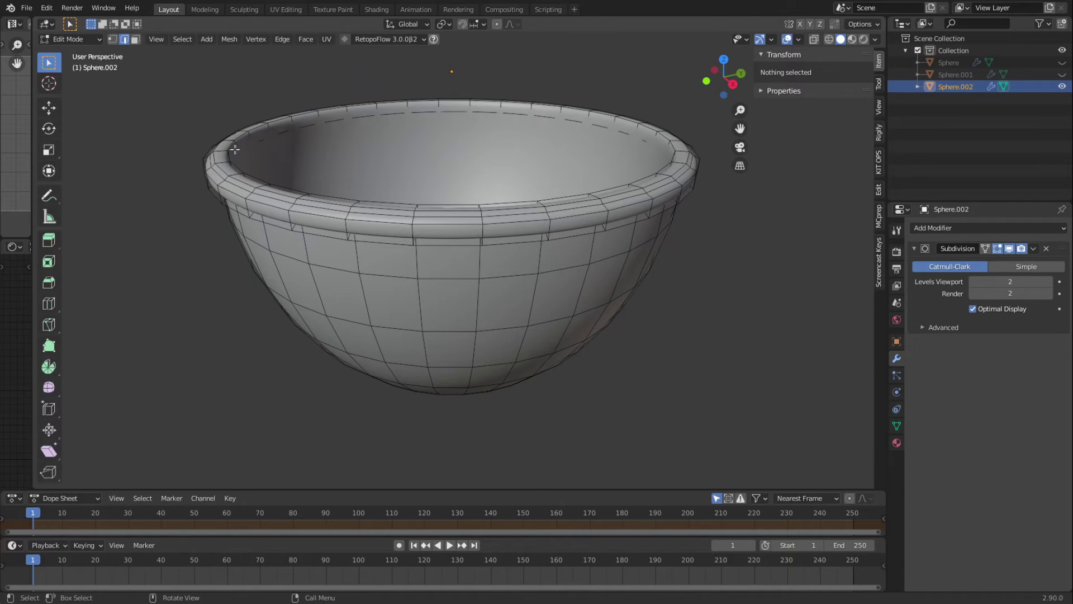
left_click(235, 164, "alt")
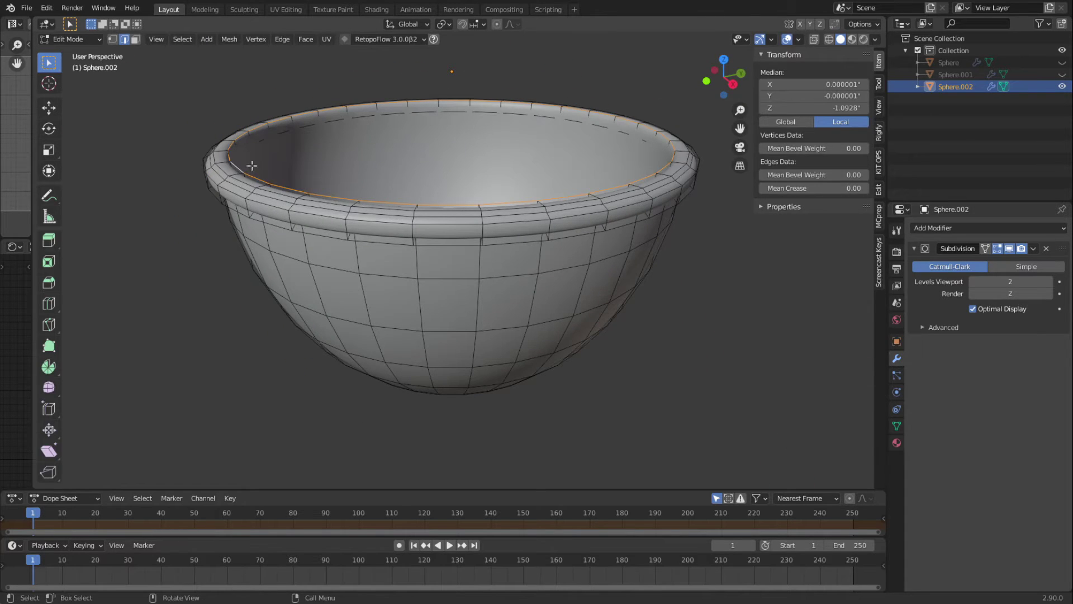
key("s")
key("shift+z")
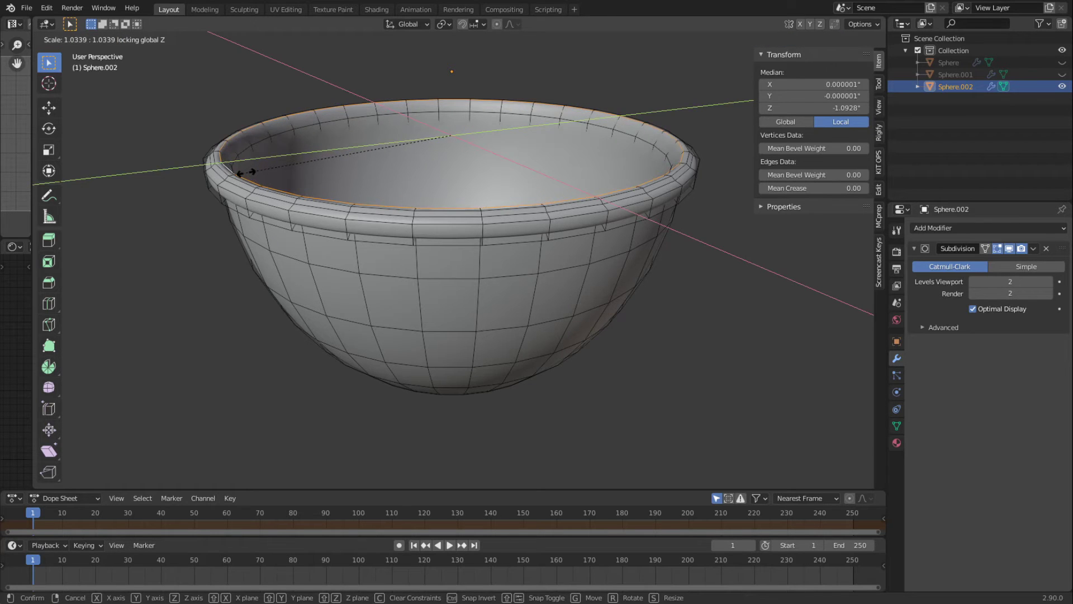
left_click(245, 172)
key("Tab")
middle_click_drag(311, 235, 417, 232)
scroll(465, 292, "down", 5)
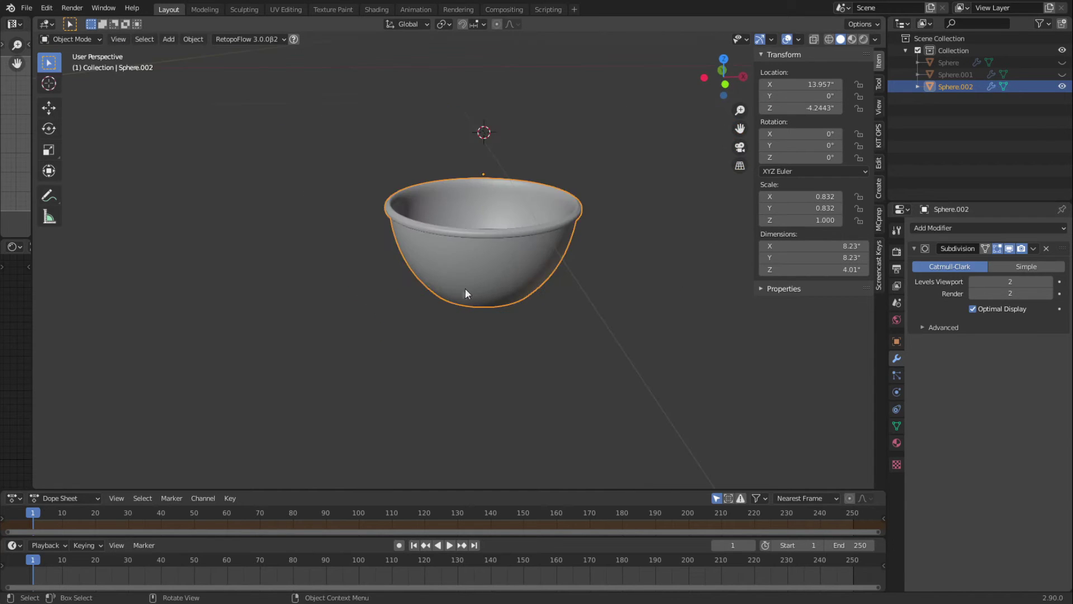
- Mark the edge loop directly under the rim on the bowl's outer wall as a seam
key("KP_1")
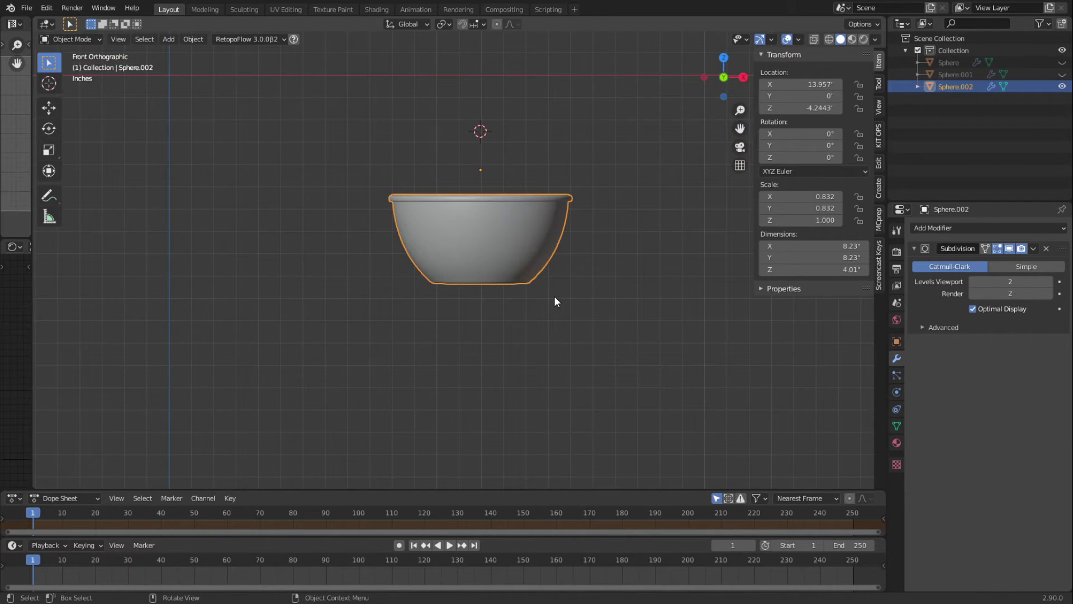
middle_click_drag(560, 285, 528, 327, "shift")
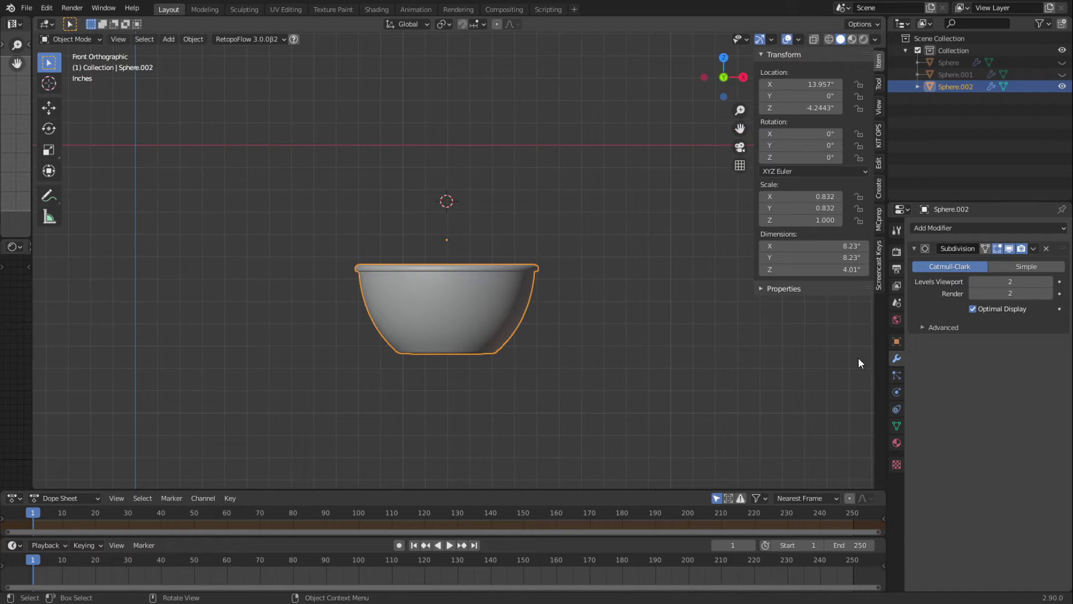
left_click(574, 378)
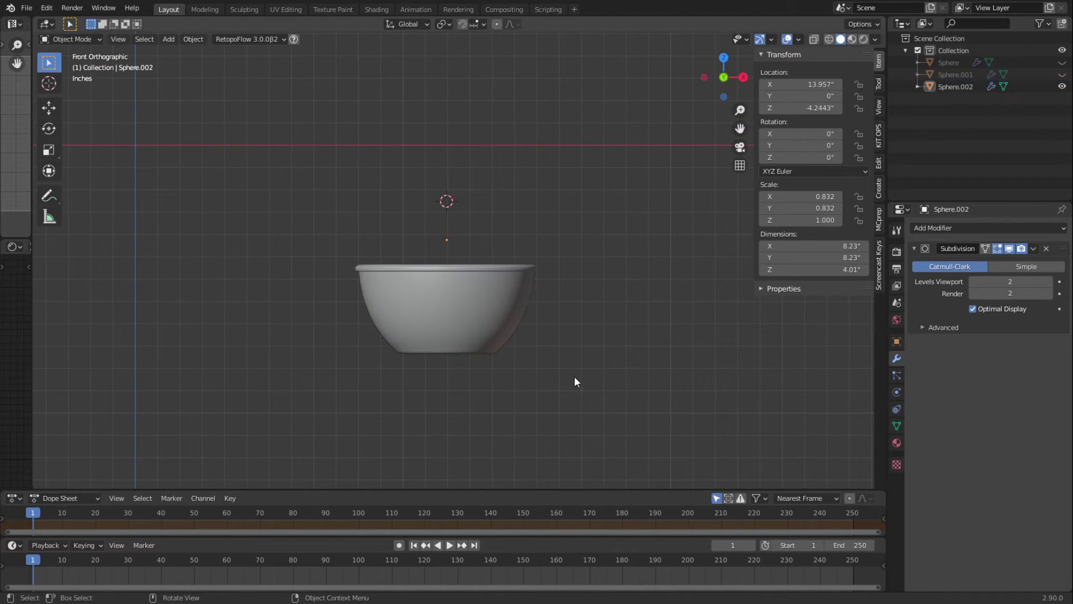
left_click(459, 330)
key("Tab")
middle_click_drag(420, 313, 473, 259)
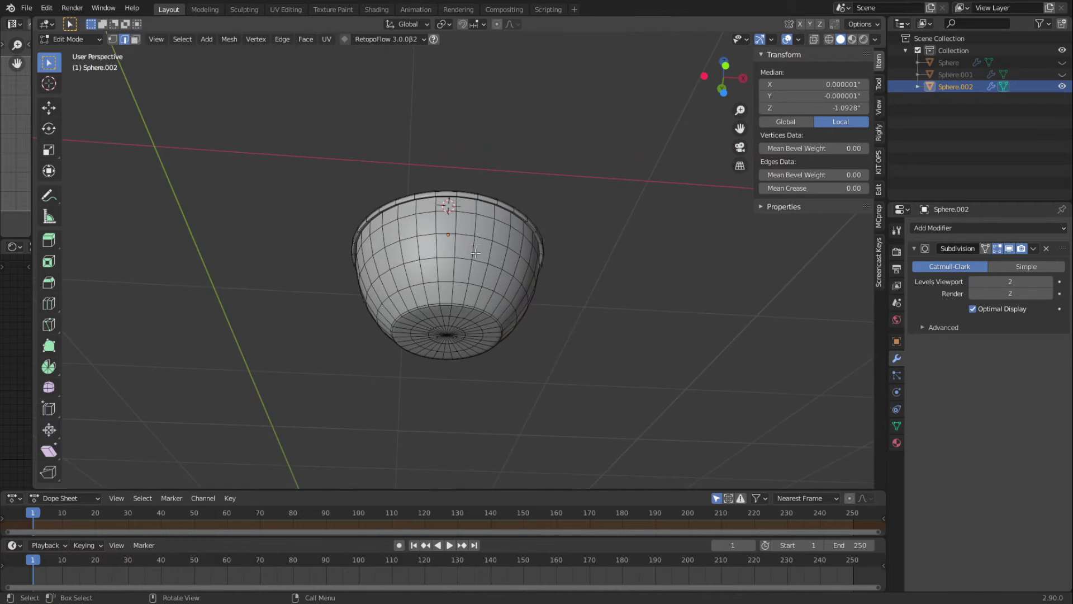
scroll(474, 259, "up", 4)
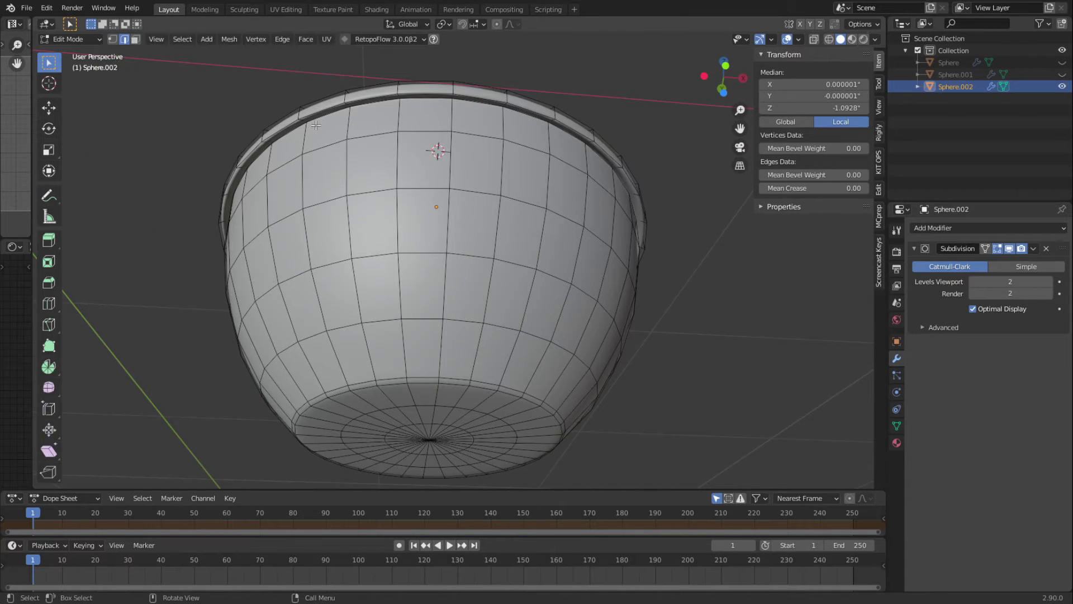
left_click(343, 110, "alt")
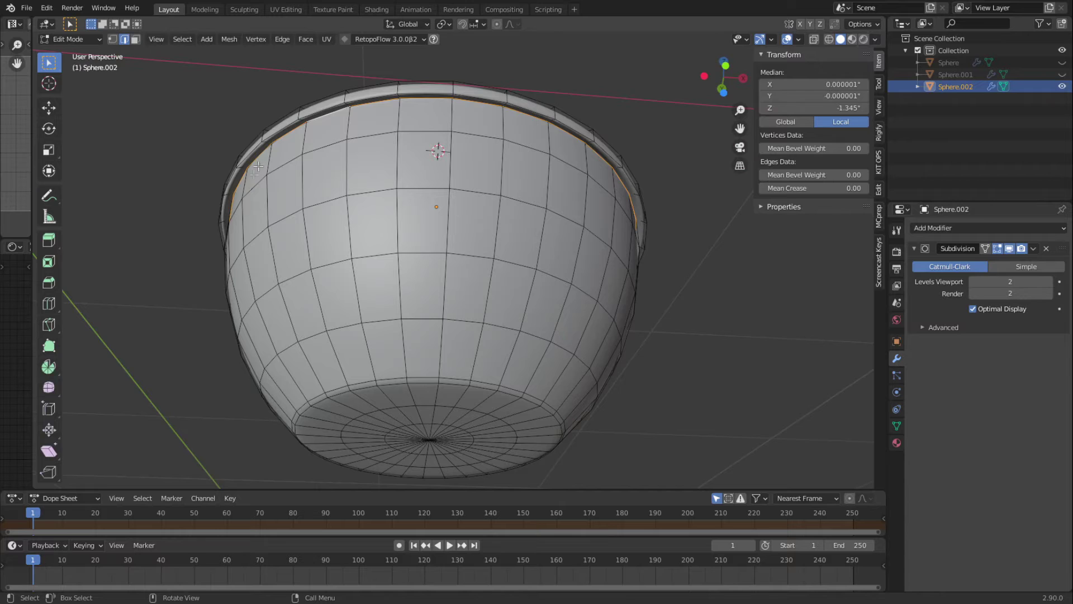
right_click(272, 150)
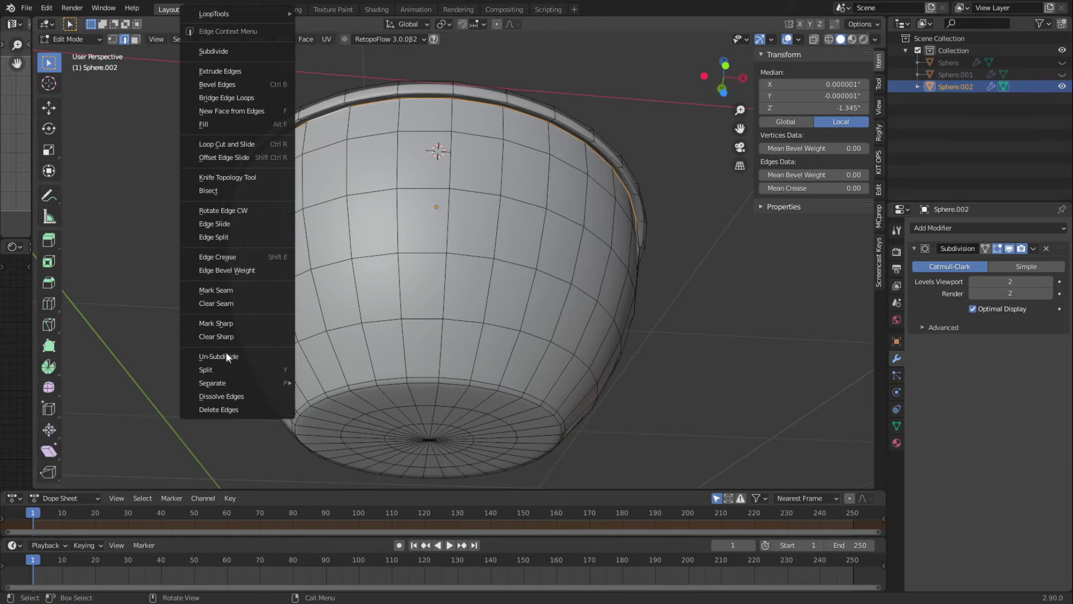
left_click(240, 290)
left_click(670, 322)
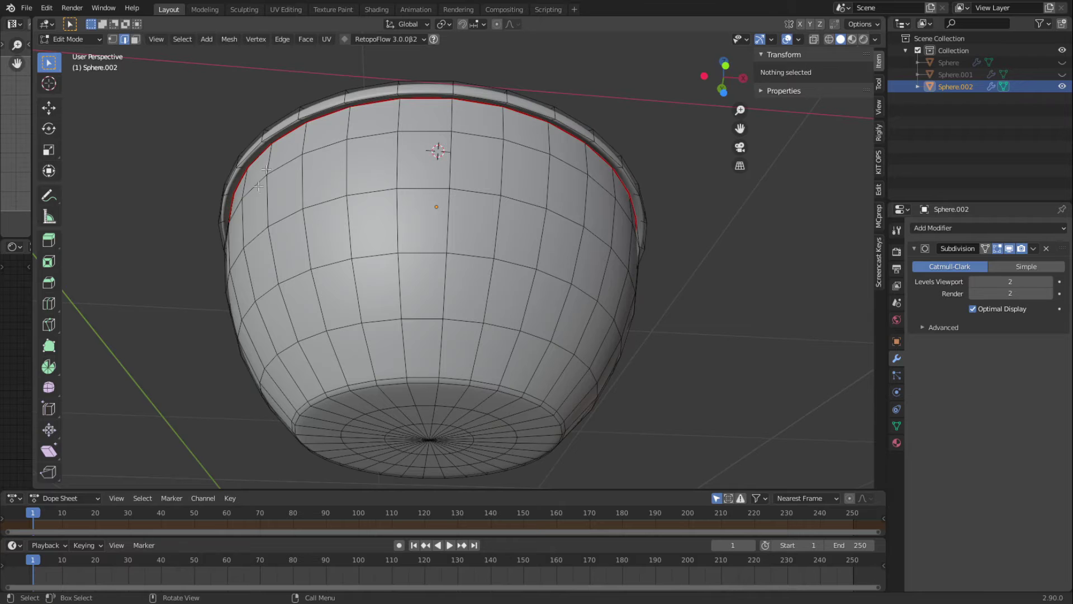
- Enlarge the UV editor and unwrap the entire bowl mesh along its seam
middle_click_drag(274, 192, 389, 278)
middle_click_drag(248, 296, 368, 316)
middle_click_drag(477, 312, 412, 176)
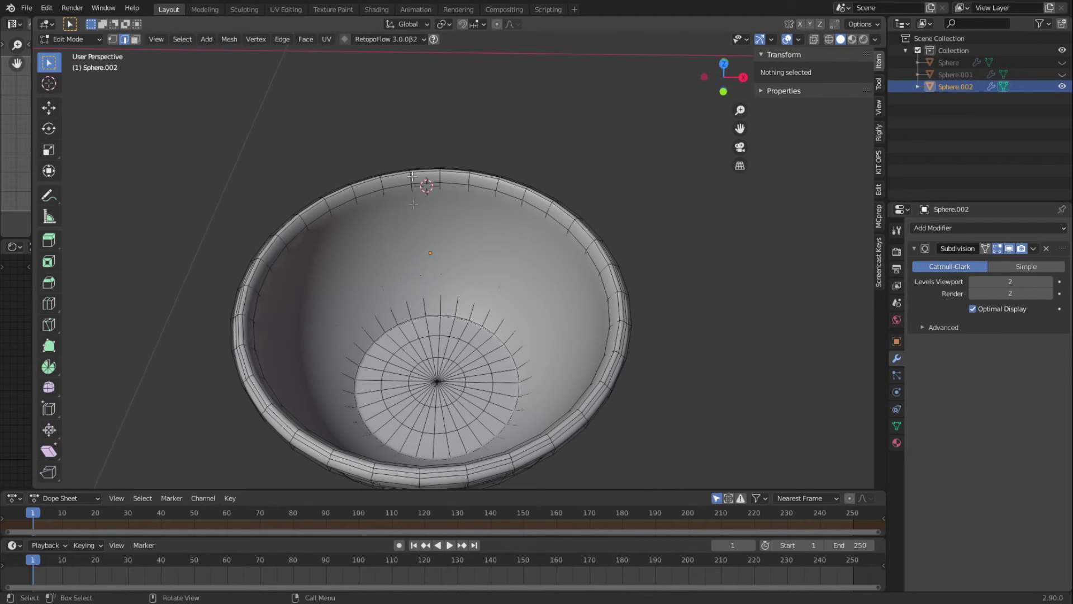
middle_click_drag(443, 255, 463, 212)
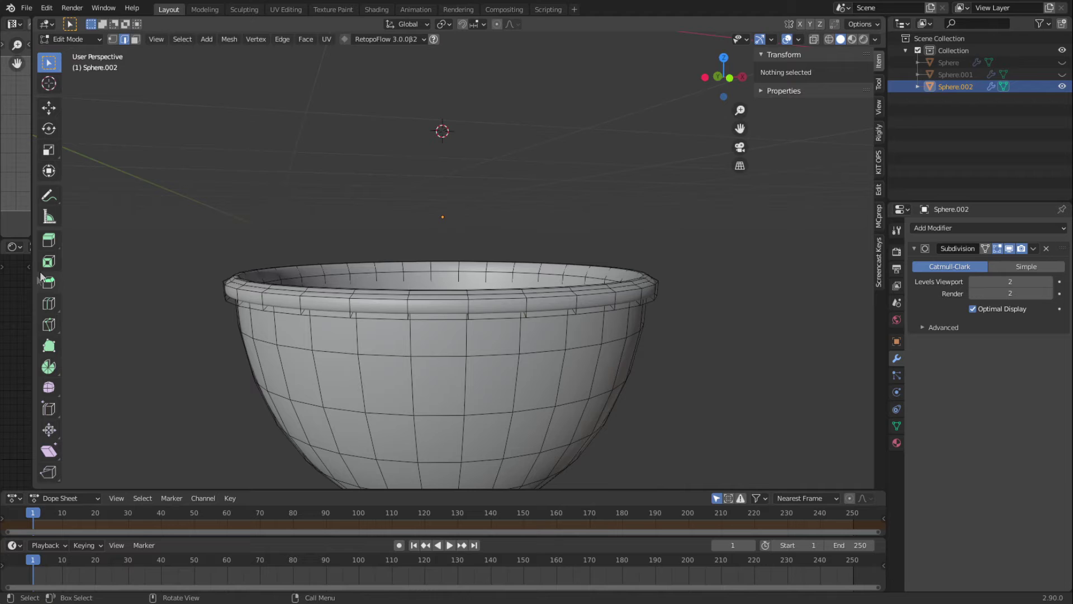
left_click_drag(32, 283, 342, 283)
key("a")
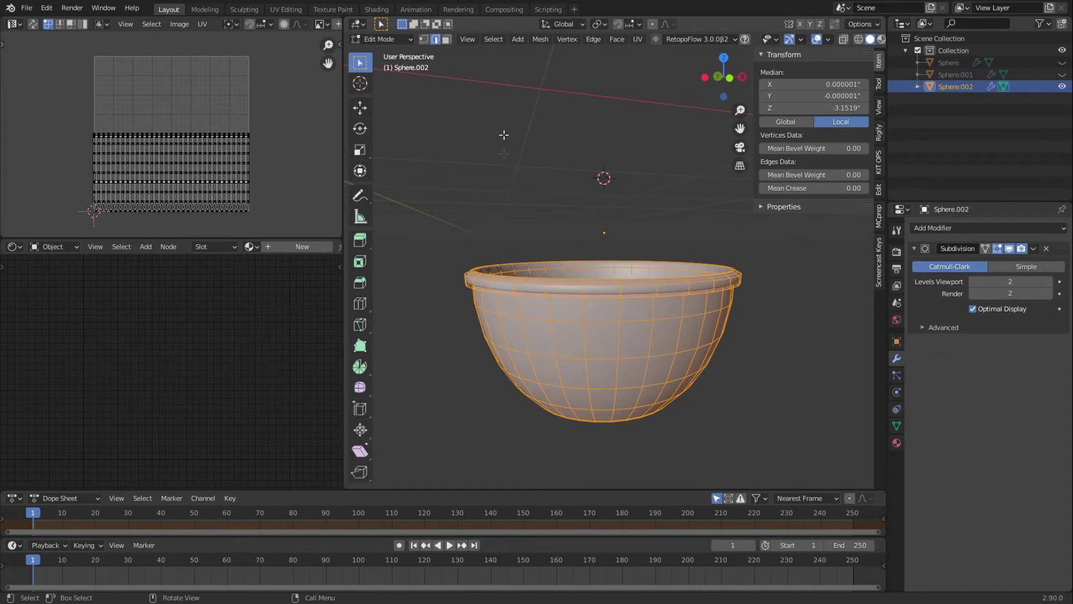
left_click(637, 39)
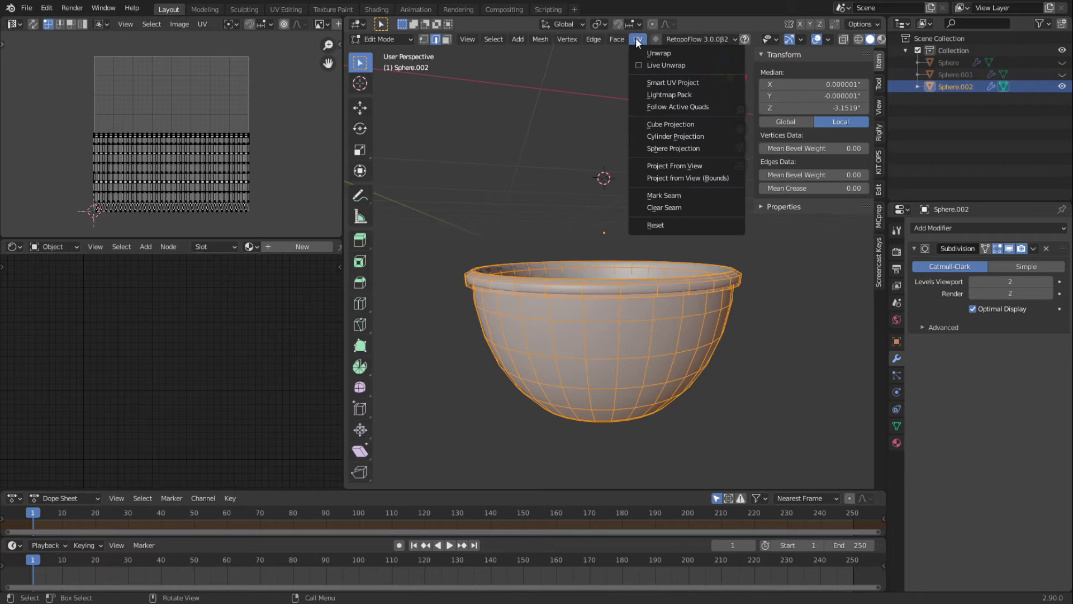
left_click(660, 53)
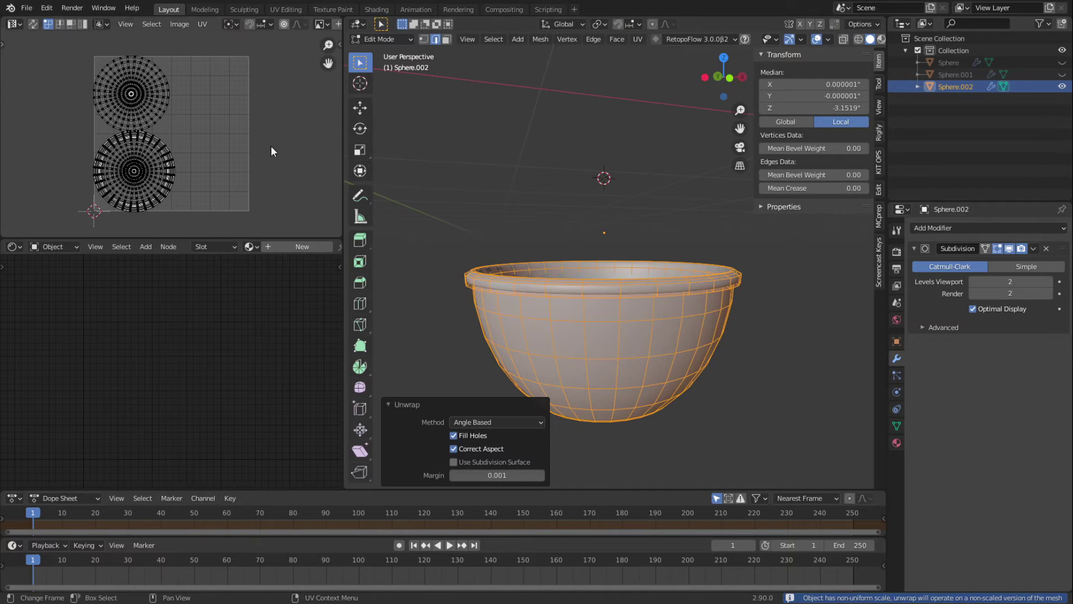
scroll(149, 149, "down", 1)
scroll(152, 146, "up", 2)
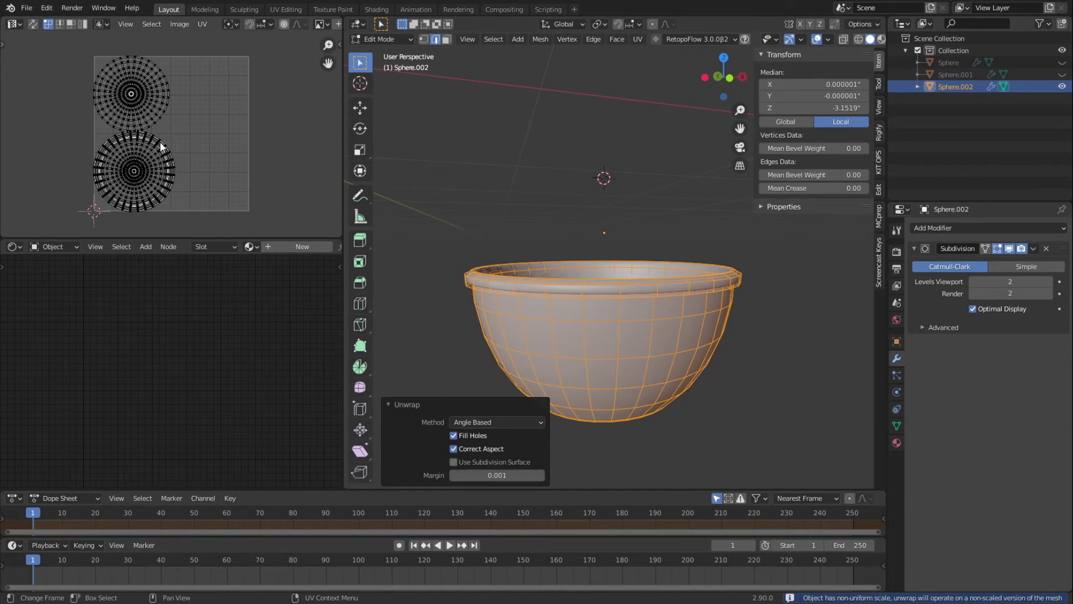
- Browse the Poliigon Material Converter's texture list through to the metal textures
left_click(897, 442)
scroll(960, 375, "down", 8)
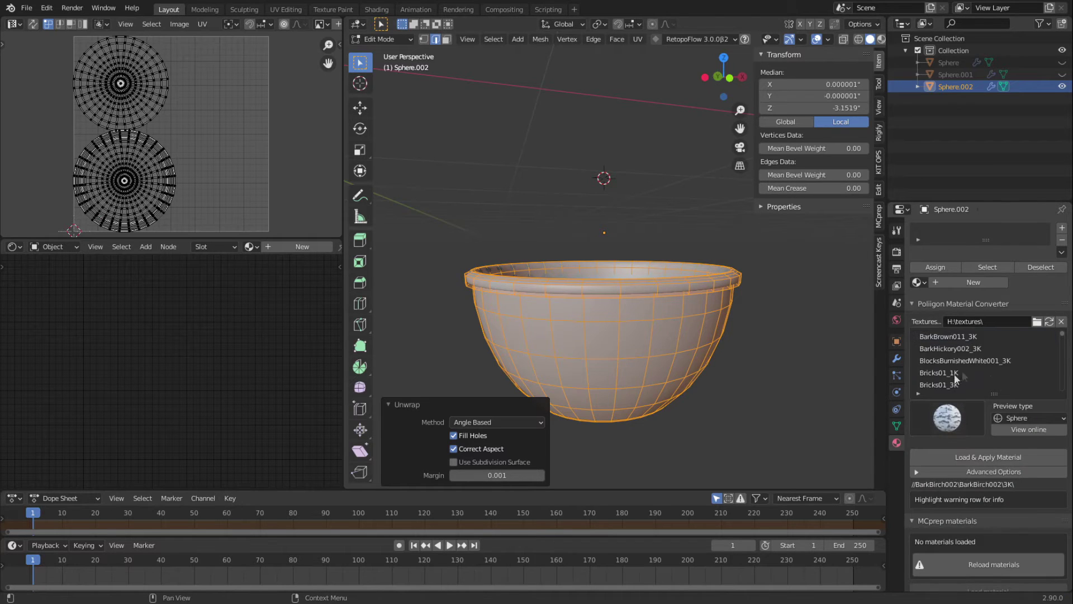
scroll(976, 378, "down", 4)
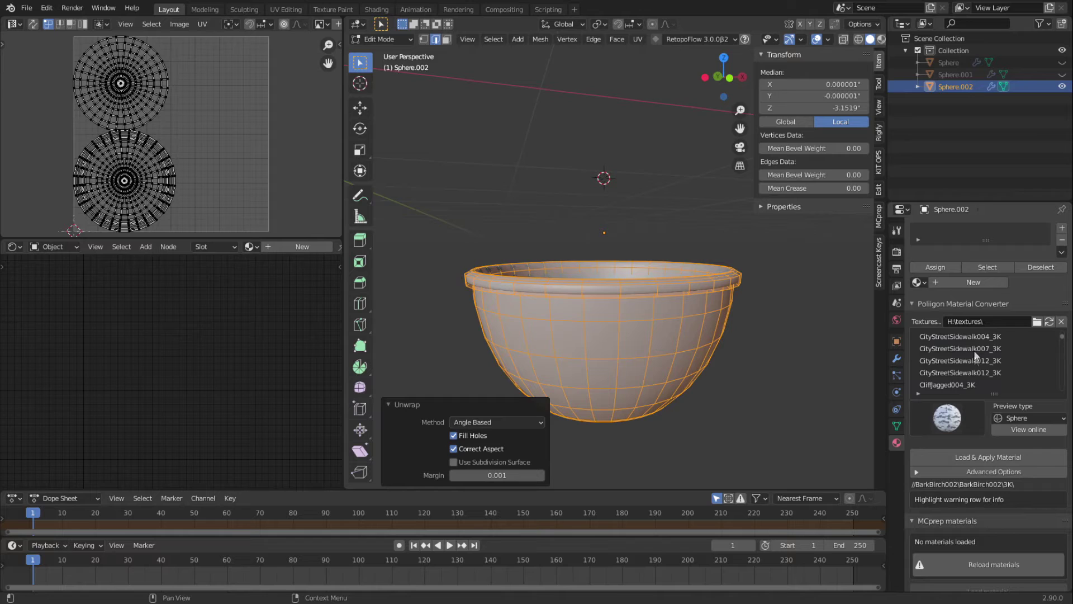
scroll(967, 369, "down", 10)
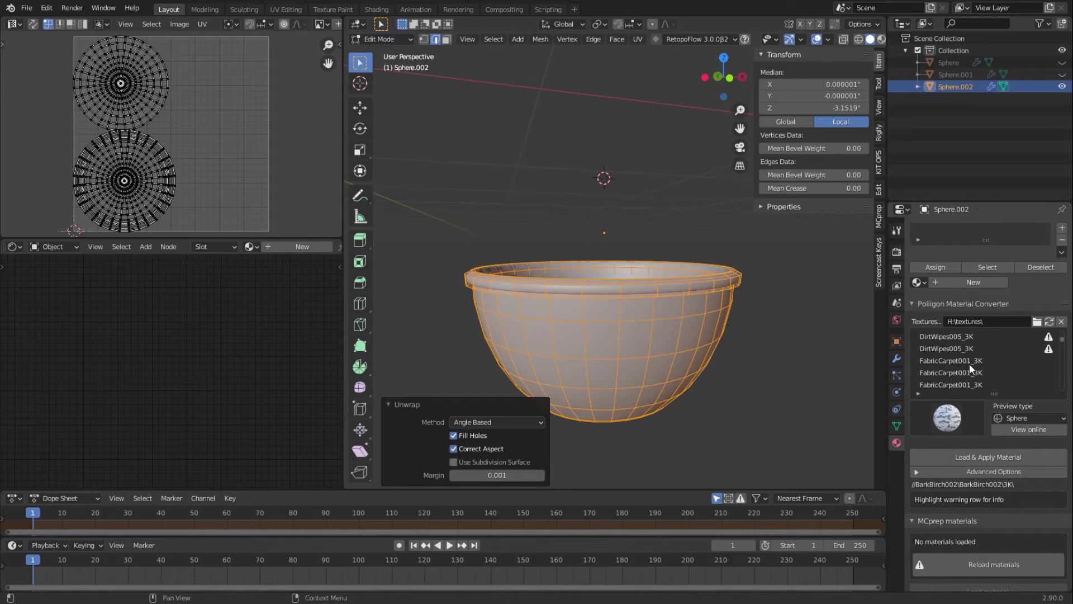
scroll(966, 370, "down", 12)
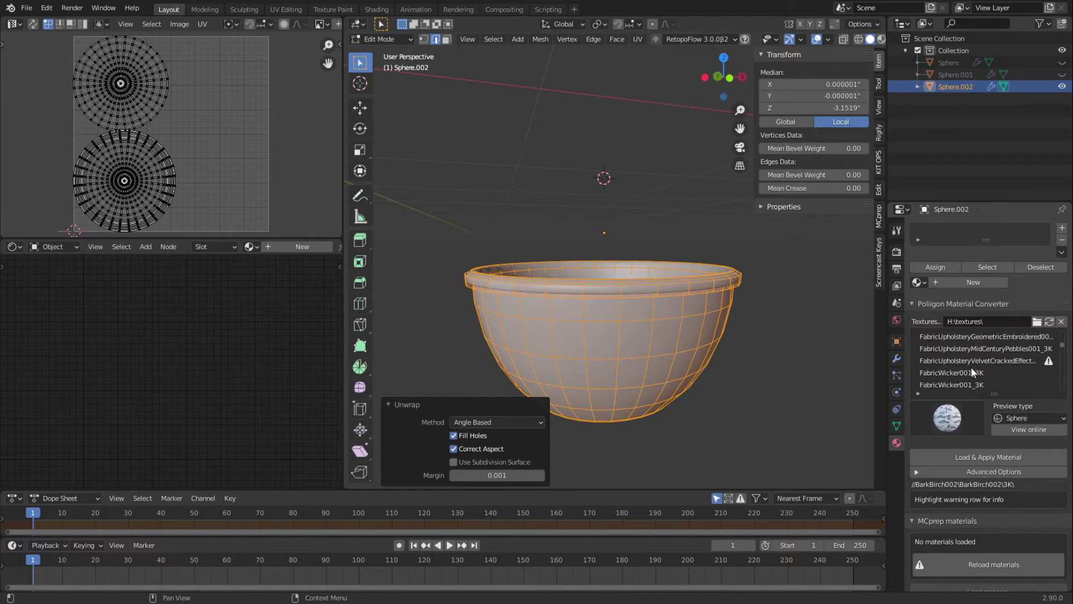
scroll(969, 367, "down", 5)
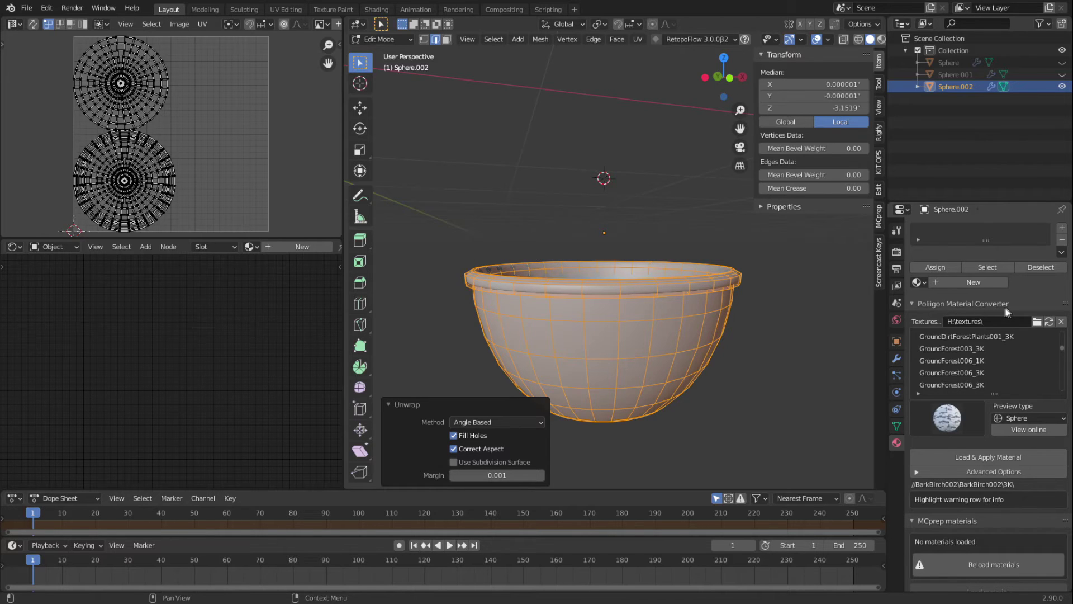
scroll(970, 370, "down", 5)
scroll(950, 378, "down", 5)
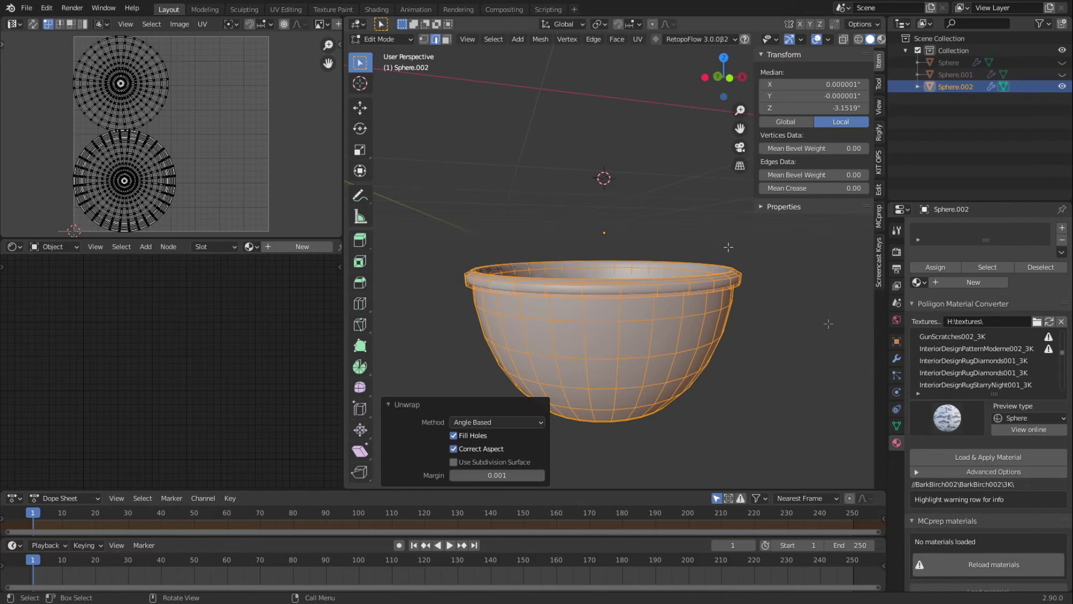
scroll(975, 370, "down", 3)
scroll(977, 373, "down", 3)
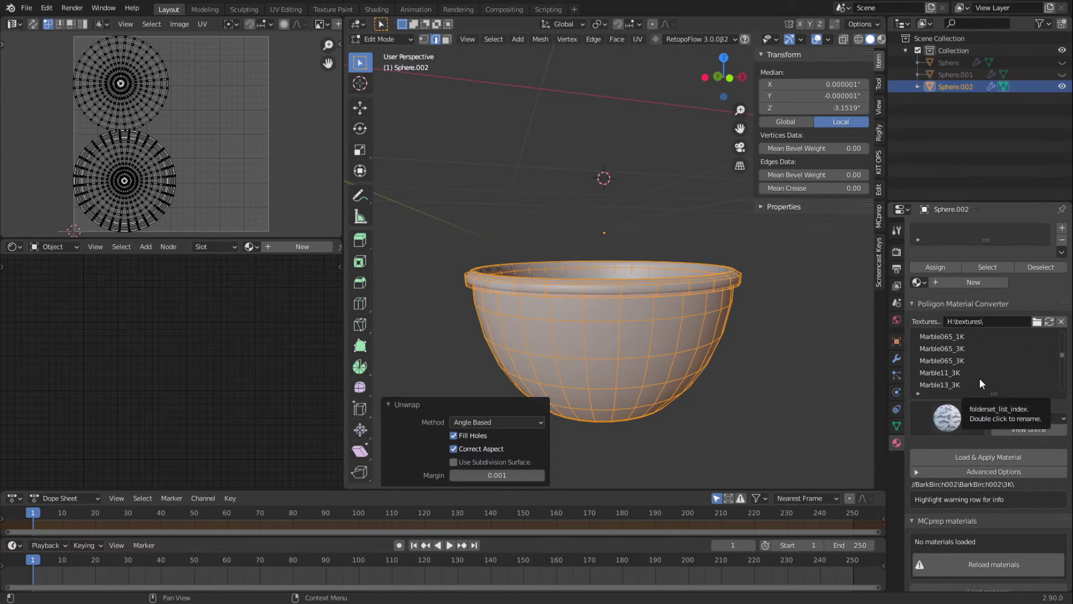
scroll(979, 377, "down", 3)
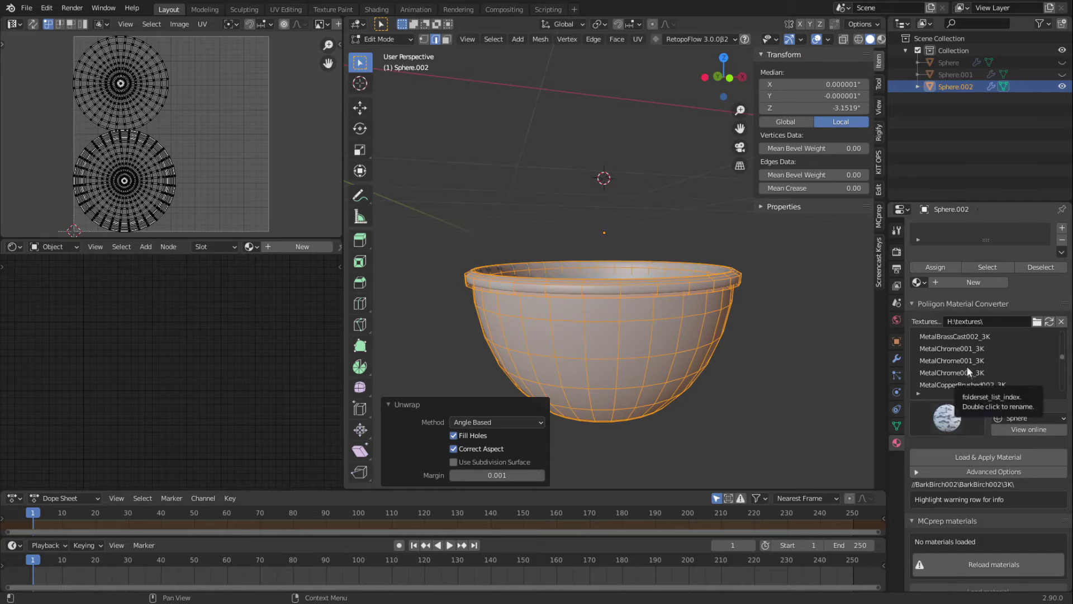
- Preview several metal textures and load and apply the MetalCorrodedHeavy001_3K material to the bowl
left_click(956, 347)
left_click(956, 361)
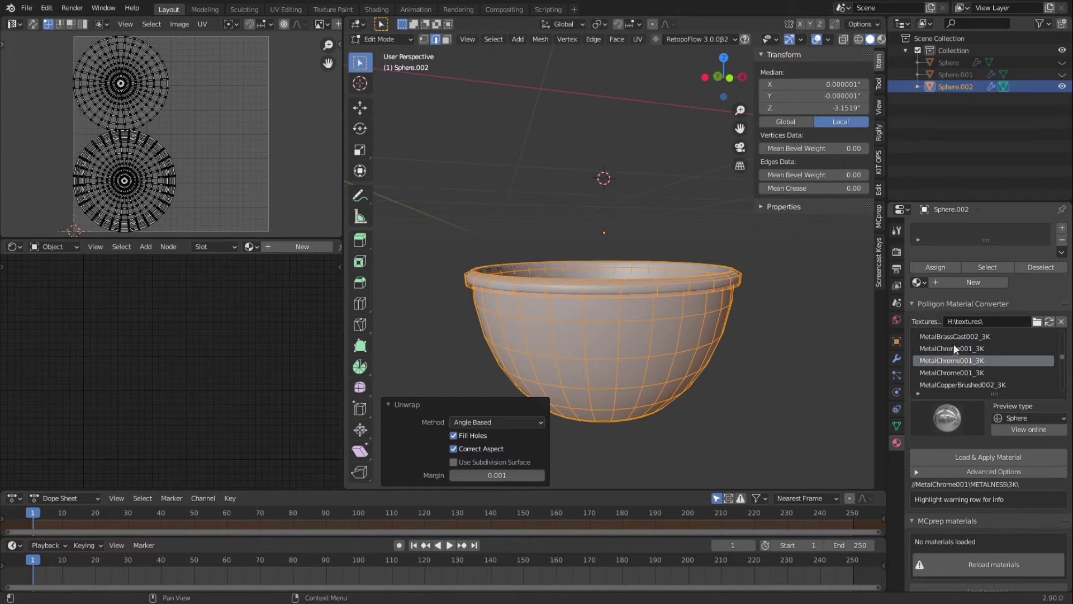
left_click(954, 339)
left_click(953, 349)
left_click(957, 373)
left_click(964, 385)
scroll(964, 383, "down", 4)
left_click(965, 348)
left_click(964, 357)
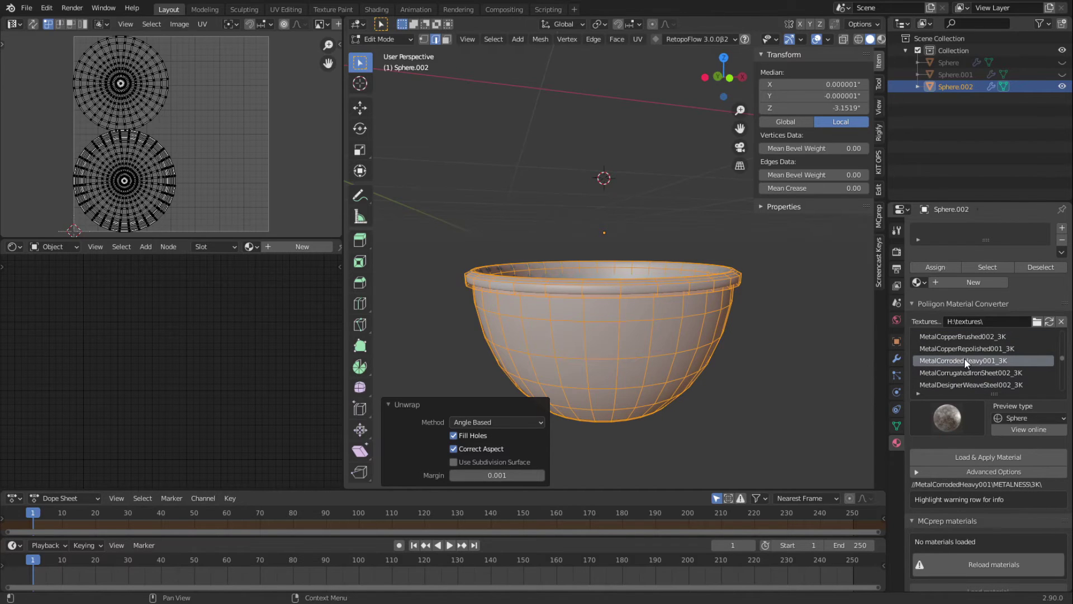
left_click(968, 361)
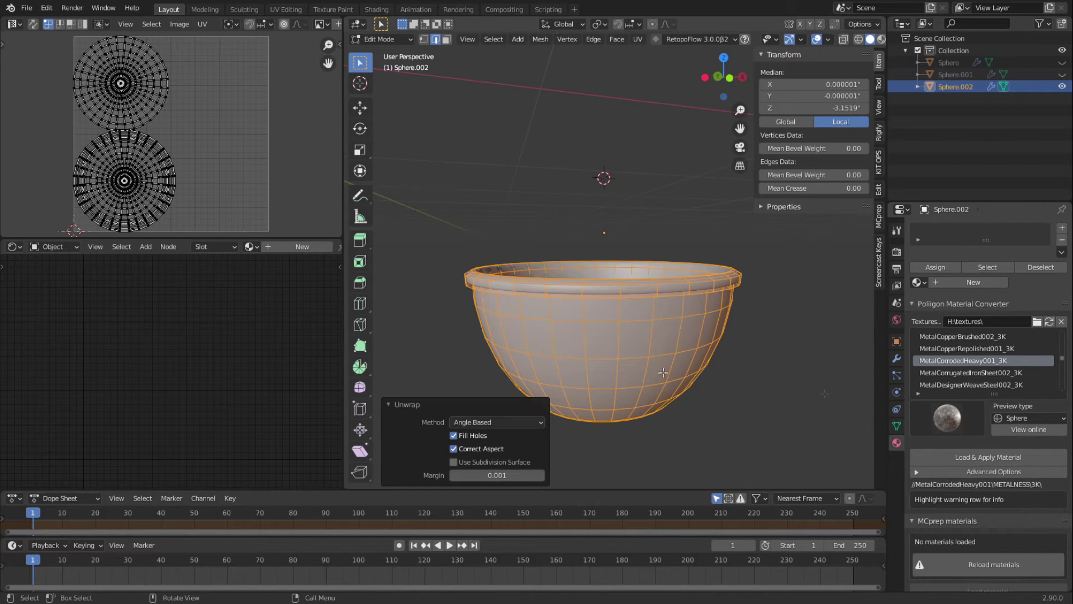
left_click(977, 457)
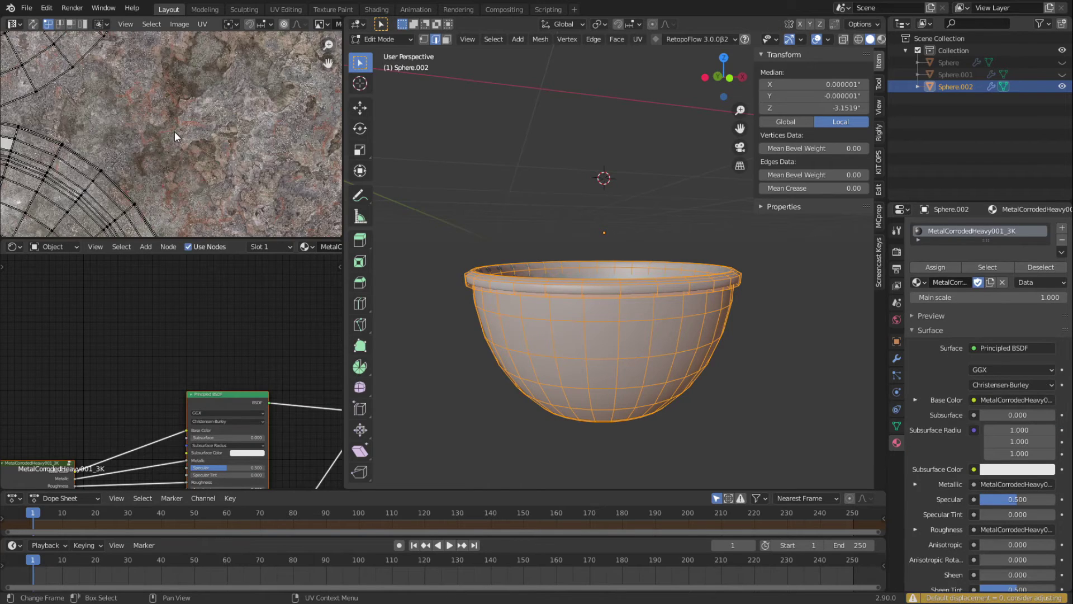
- Scale up all of the bowl's UV islands in the UV editor so they extend beyond the corroded metal texture
scroll(174, 132, "down", 6)
key("a")
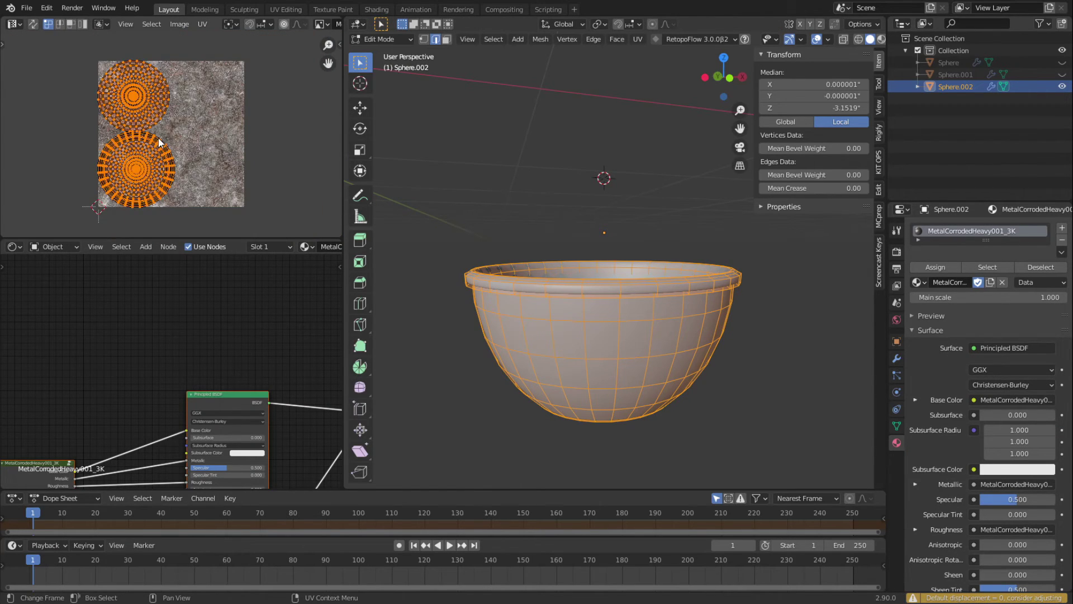
key("s")
left_click(235, 185)
- Look inside the MetalCorrodedHeavy001_3K node group and return to the main node tree
scroll(279, 330, "down", 3)
scroll(259, 349, "down", 2)
middle_click_drag(151, 483, 168, 383)
key("Tab")
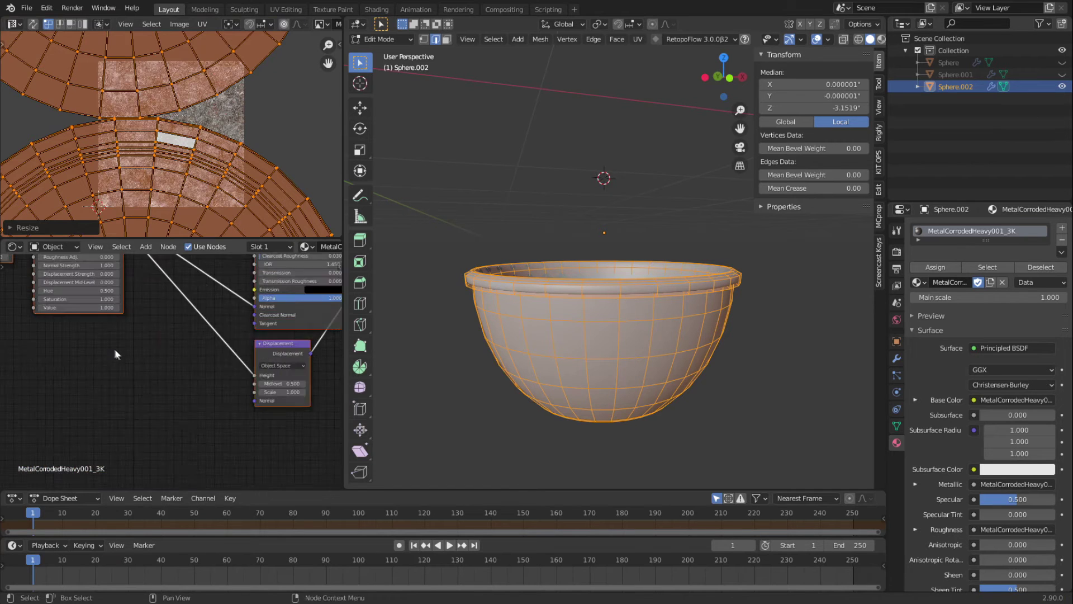
scroll(204, 363, "up", 5)
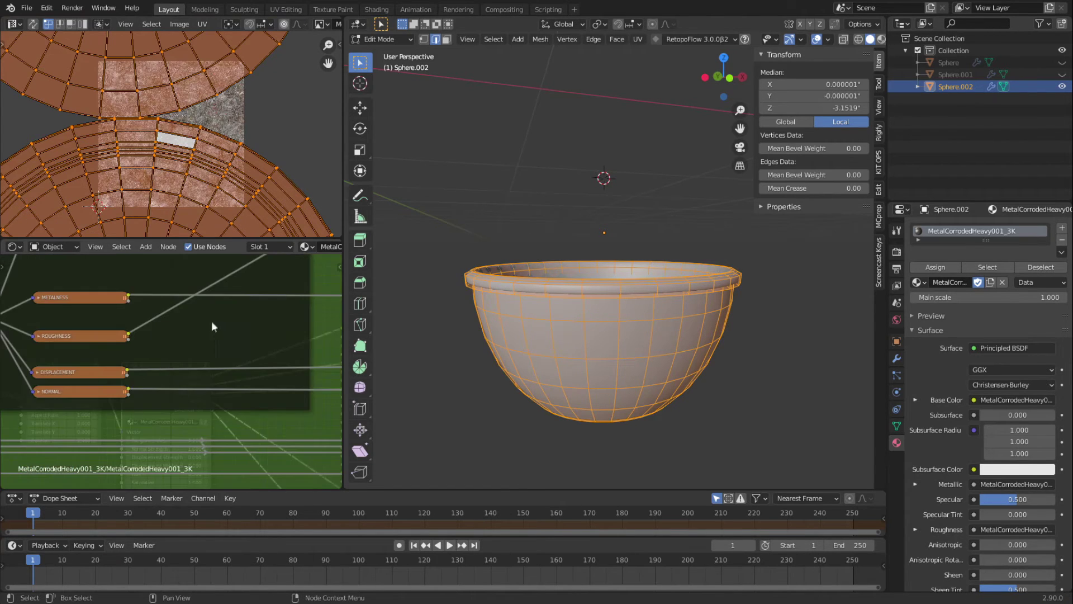
scroll(179, 368, "down", 5)
key("Tab")
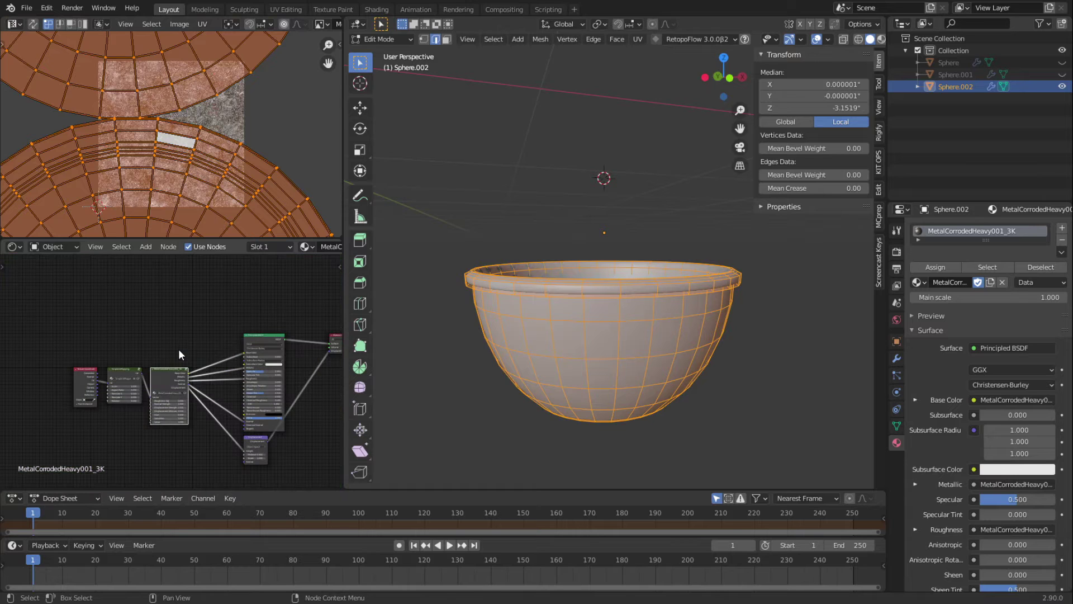
- Leave Edit Mode and display the bowl with Material Preview shading
left_click(480, 396)
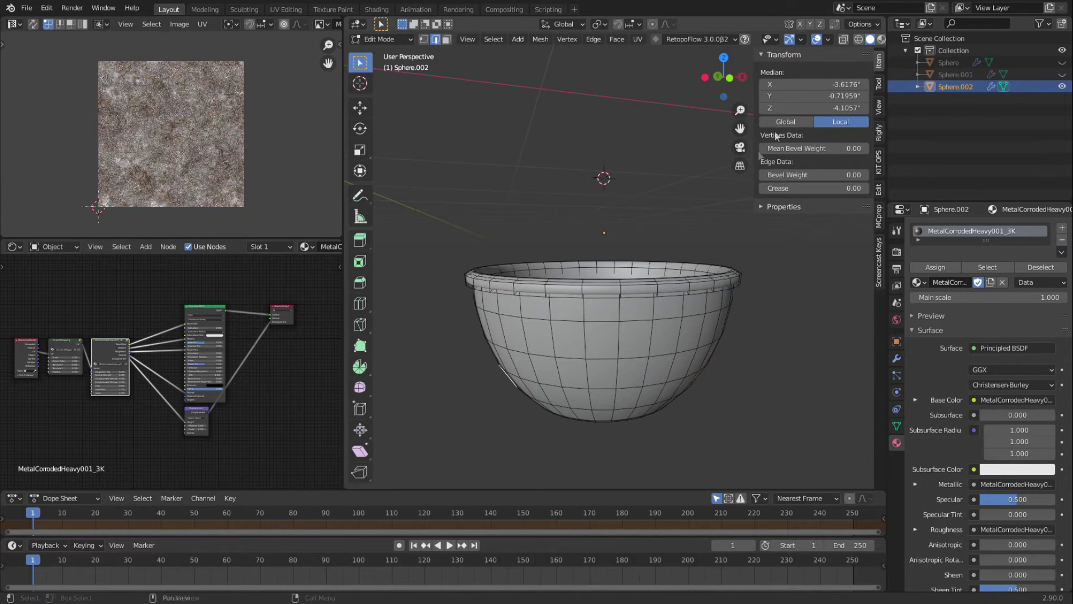
left_click(649, 338)
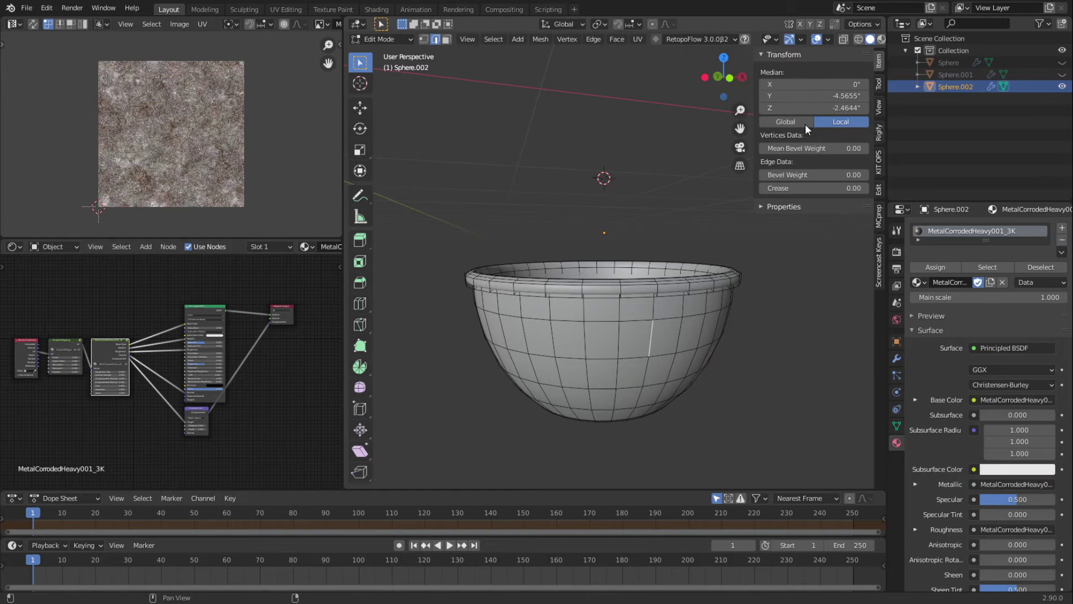
key("Tab")
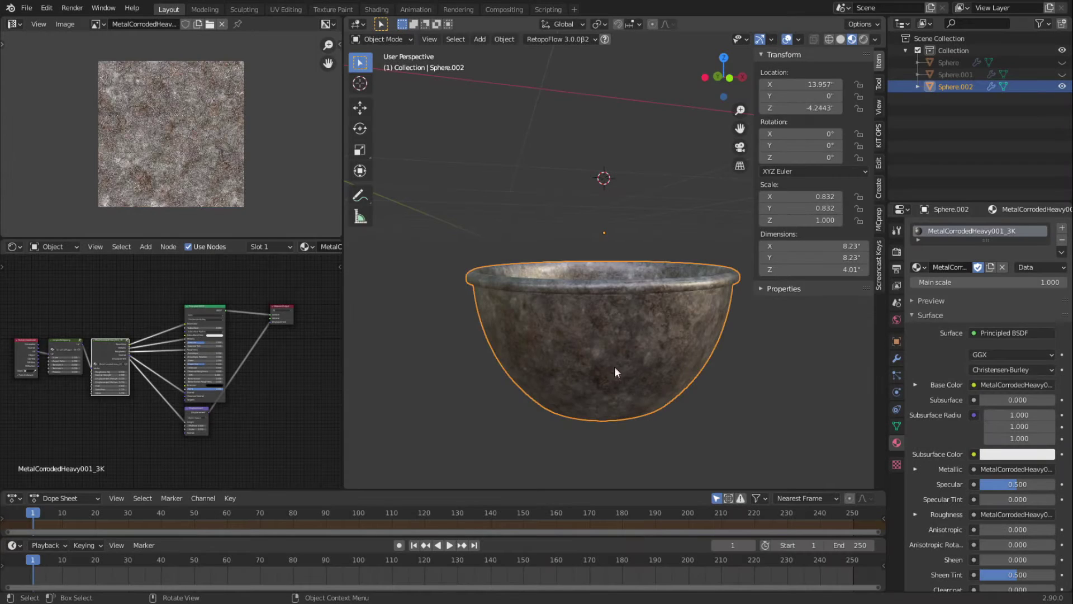
- Examine the corroded metal texture on the bowl's outer wall and the band directly beneath the rim
middle_click_drag(615, 367, 591, 333)
scroll(648, 315, "up", 6)
scroll(637, 308, "up", 3)
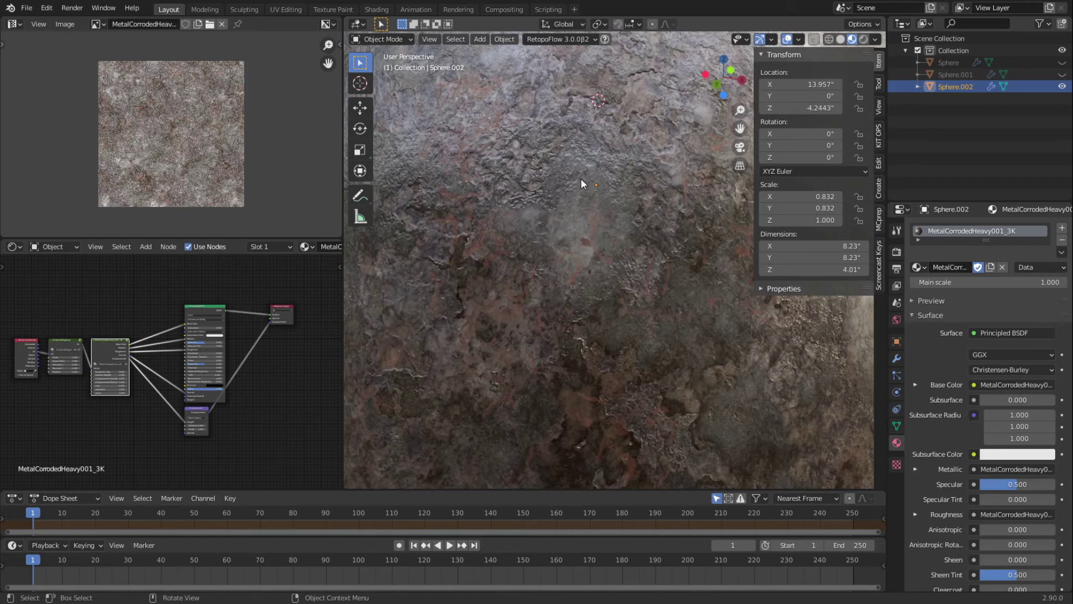
scroll(605, 304, "down", 8)
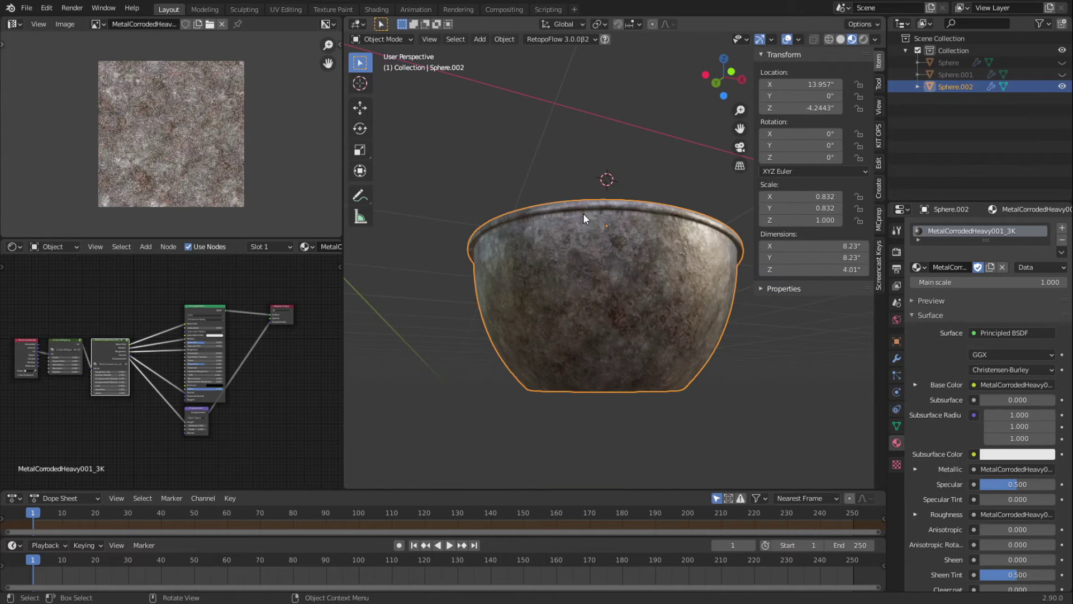
scroll(583, 213, "up", 6)
scroll(581, 218, "down", 2)
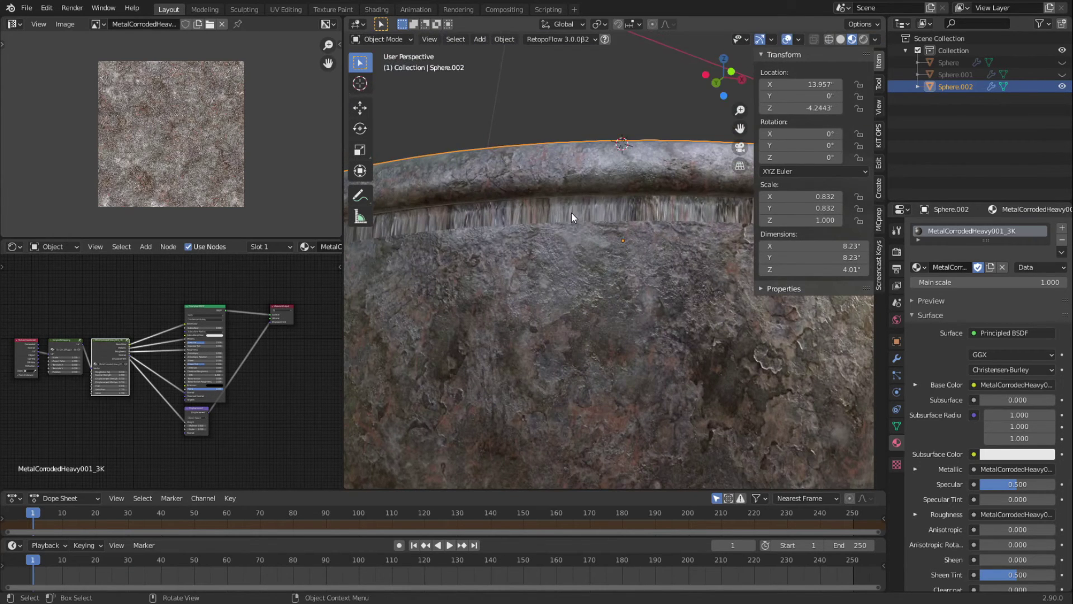
- In Edit Mode with face selection, select the outer-wall faces linked up to the seam under the rim
key("Tab")
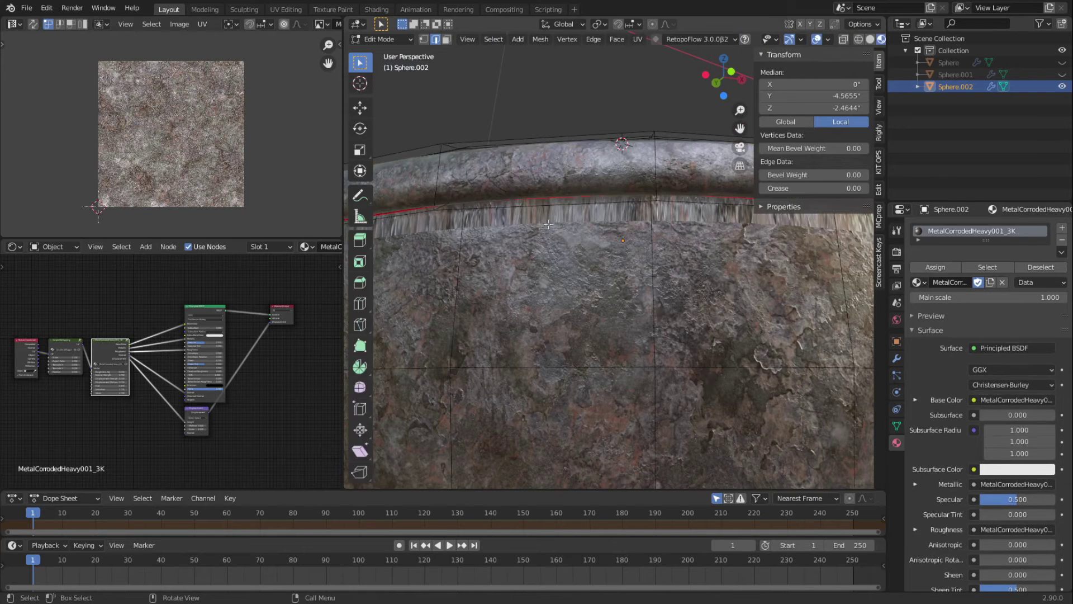
middle_click_drag(528, 232, 583, 233)
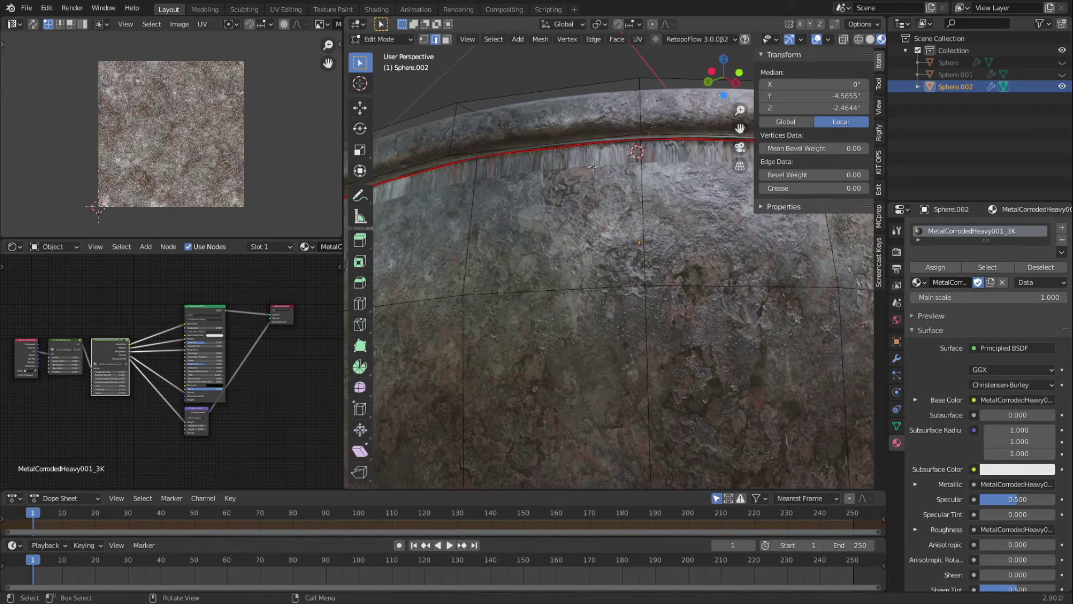
key("a")
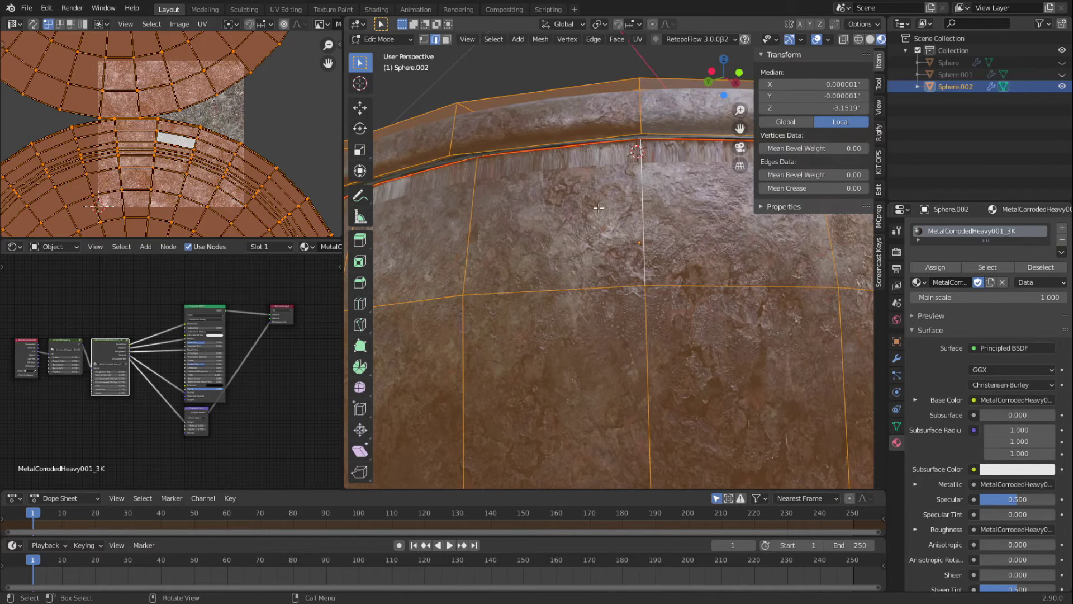
key("ctrl+z")
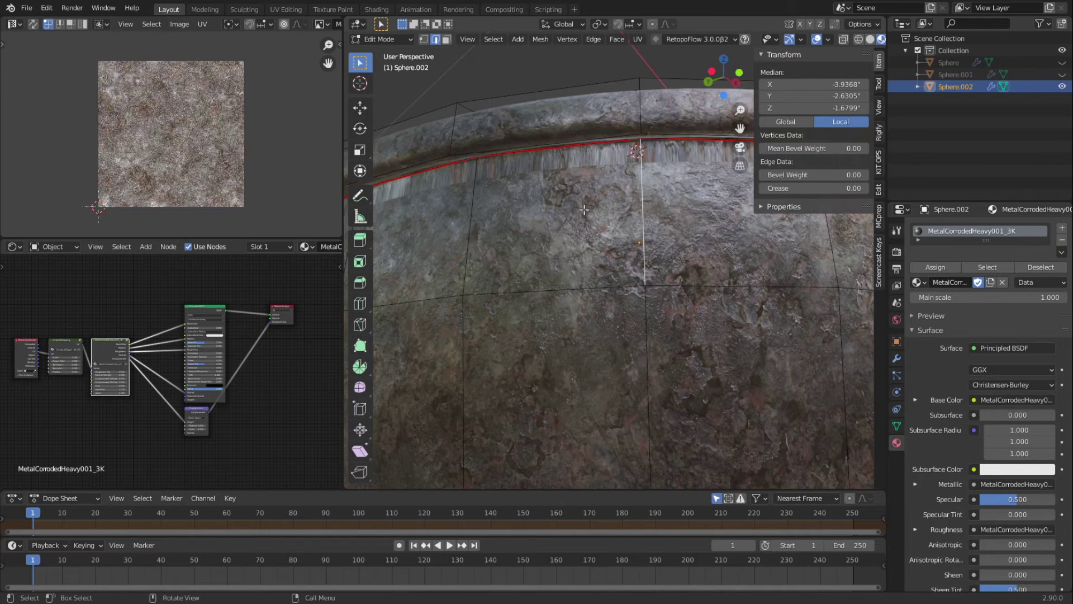
left_click(445, 40)
key("l")
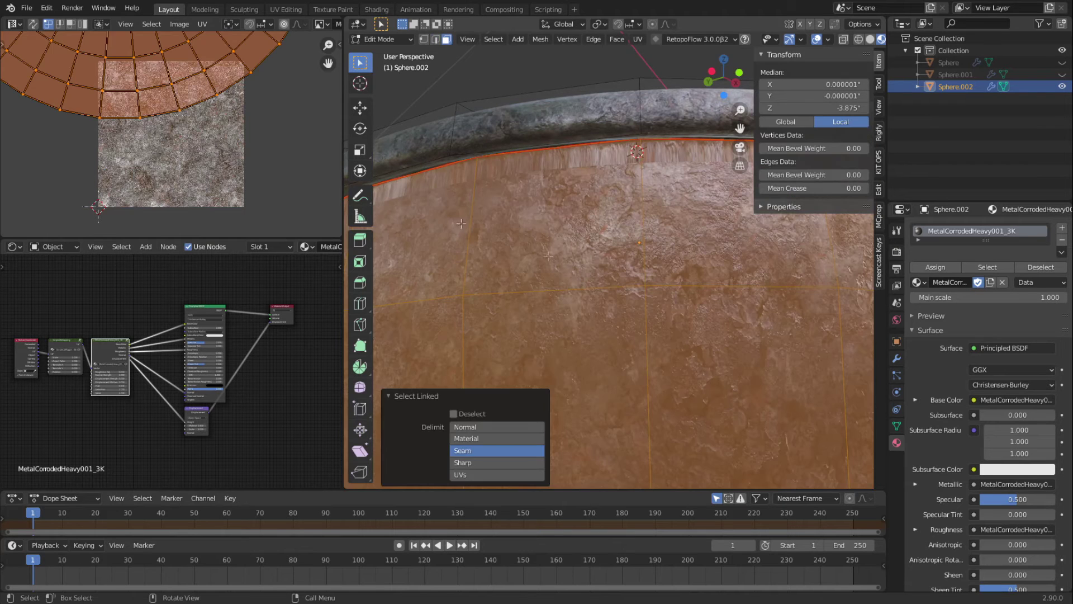
scroll(223, 124, "up", 3)
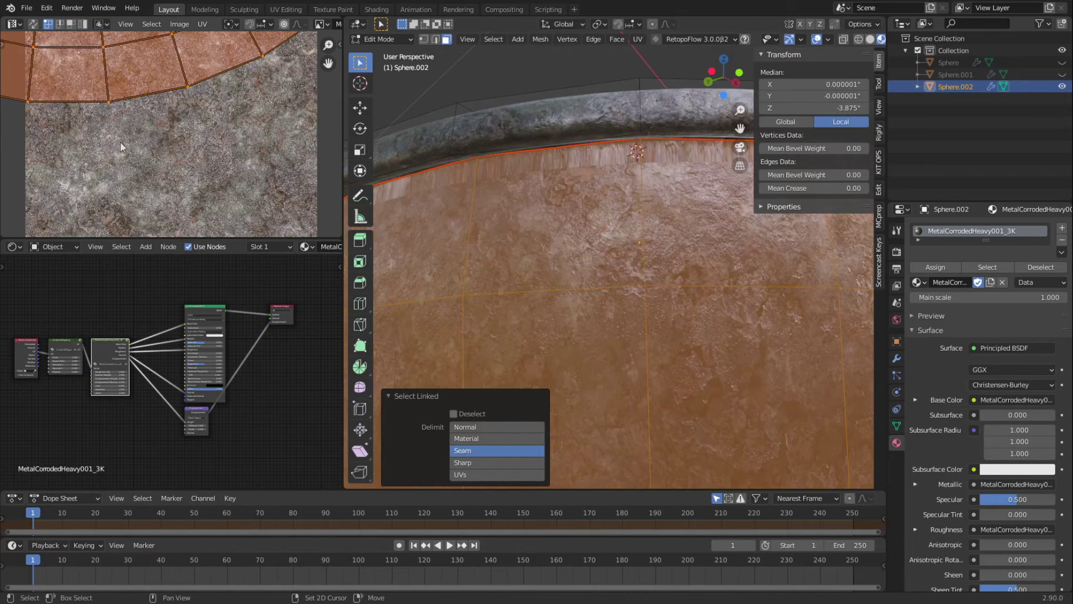
scroll(149, 183, "up", 2)
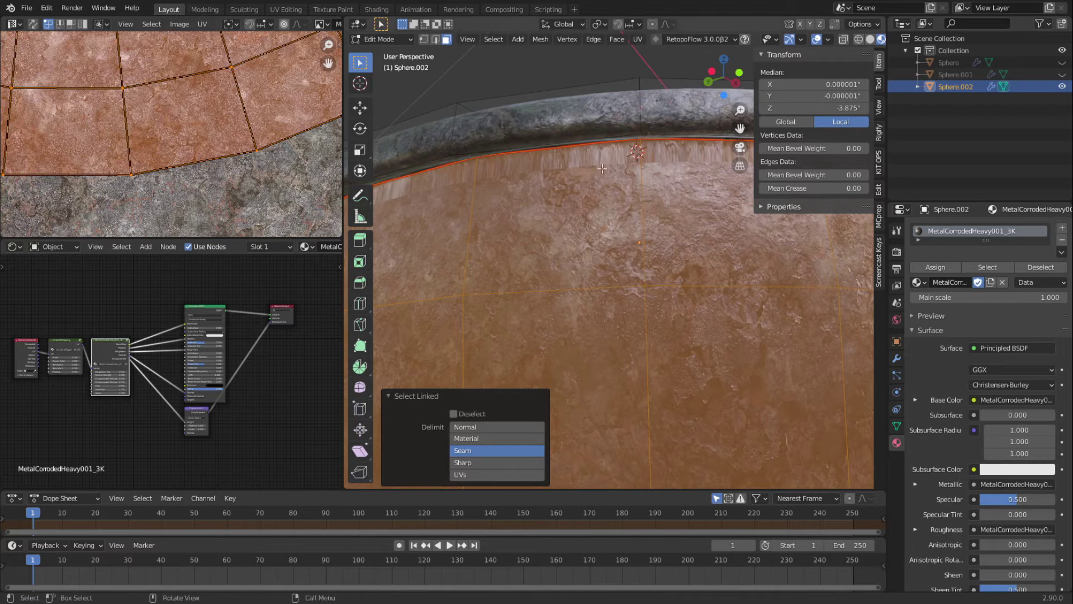
- Unwrap the selected outer-wall faces again from the front view
scroll(608, 172, "down", 6)
middle_click_drag(636, 311, 609, 282)
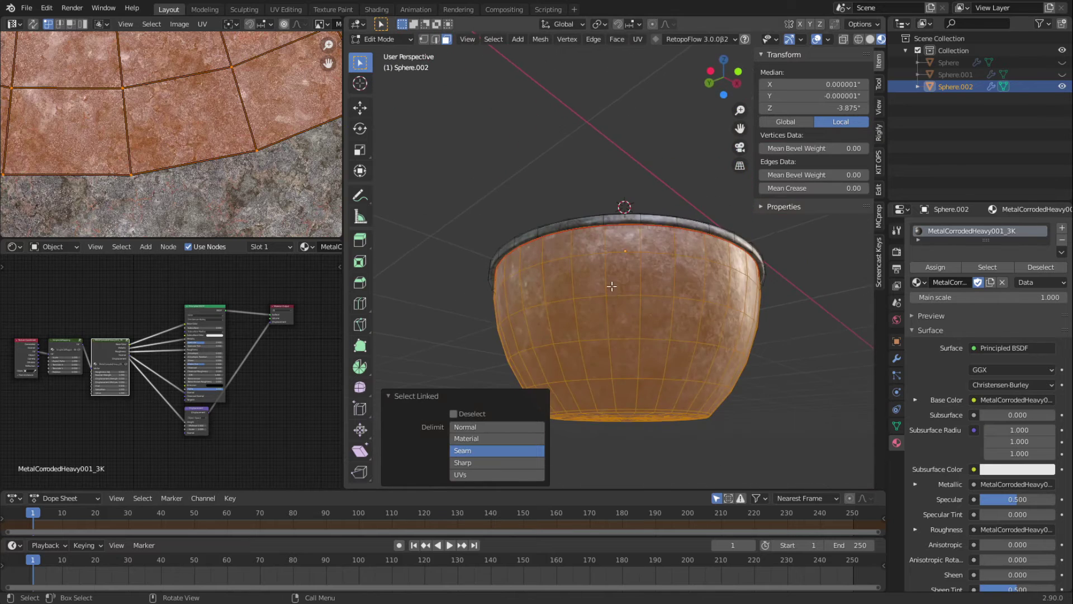
scroll(610, 274, "up", 6)
scroll(610, 272, "down", 7)
key("KP_1")
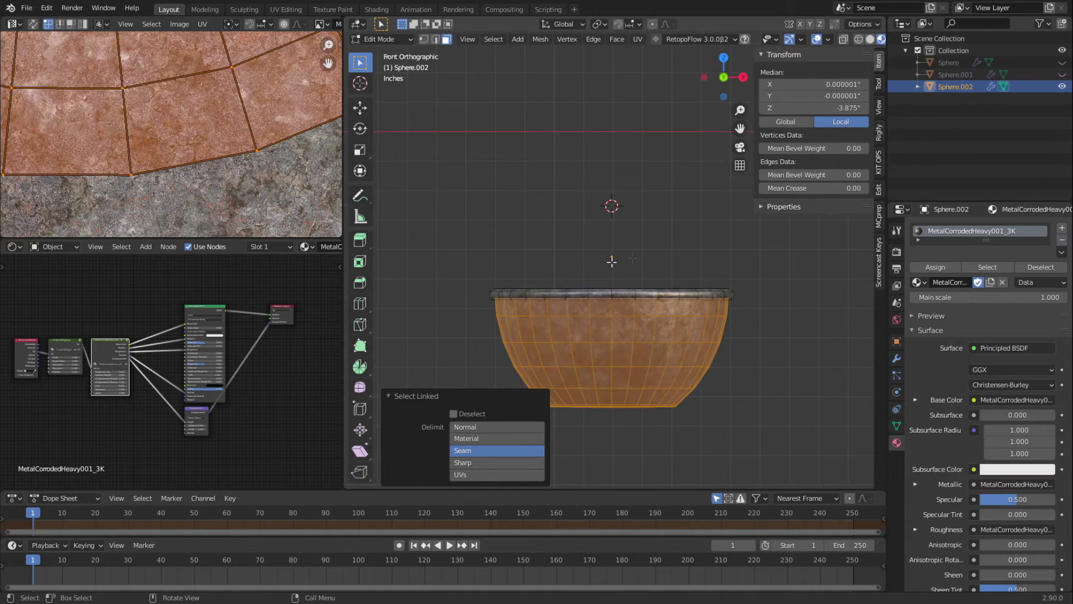
left_click(637, 40)
left_click(650, 51)
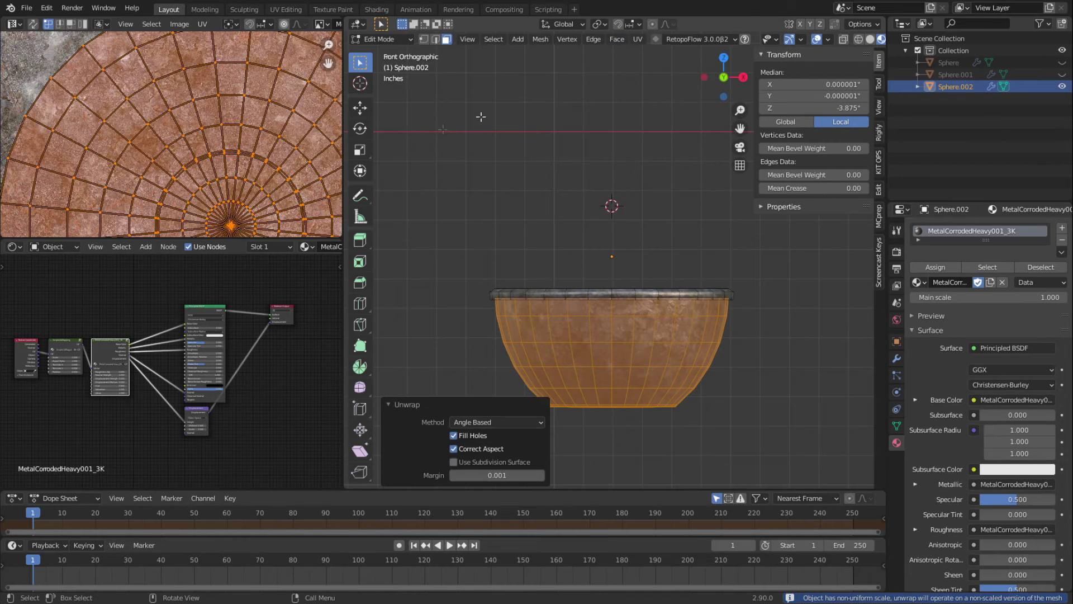
- Examine the texture band beneath the rim up close and check the mesh with the Face Orientation overlay
scroll(594, 317, "up", 8)
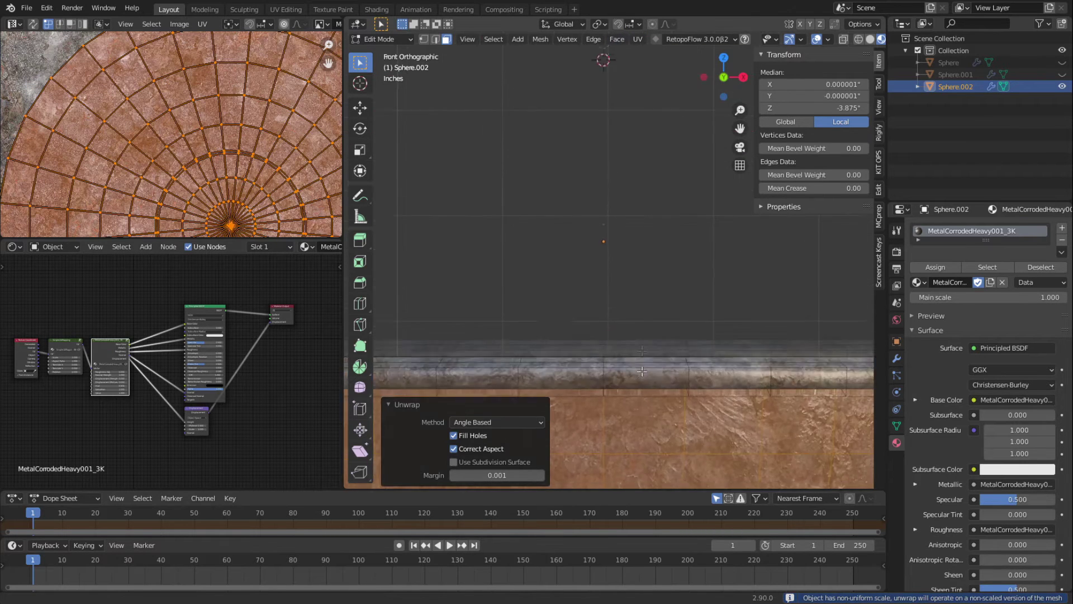
scroll(649, 269, "up", 2)
middle_click_drag(649, 268, 604, 307)
scroll(601, 294, "up", 2)
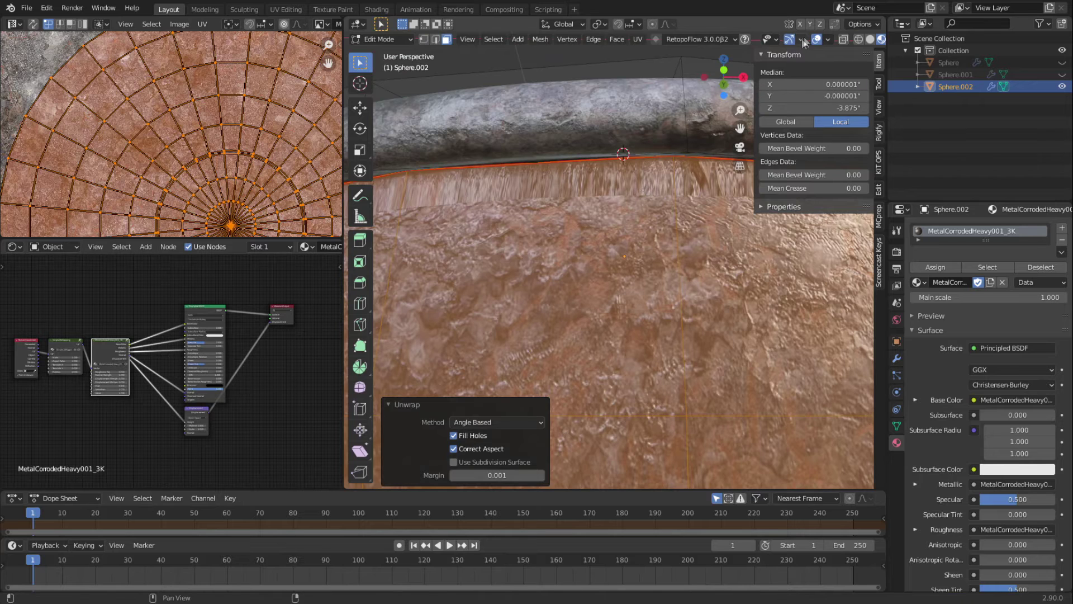
left_click(827, 39)
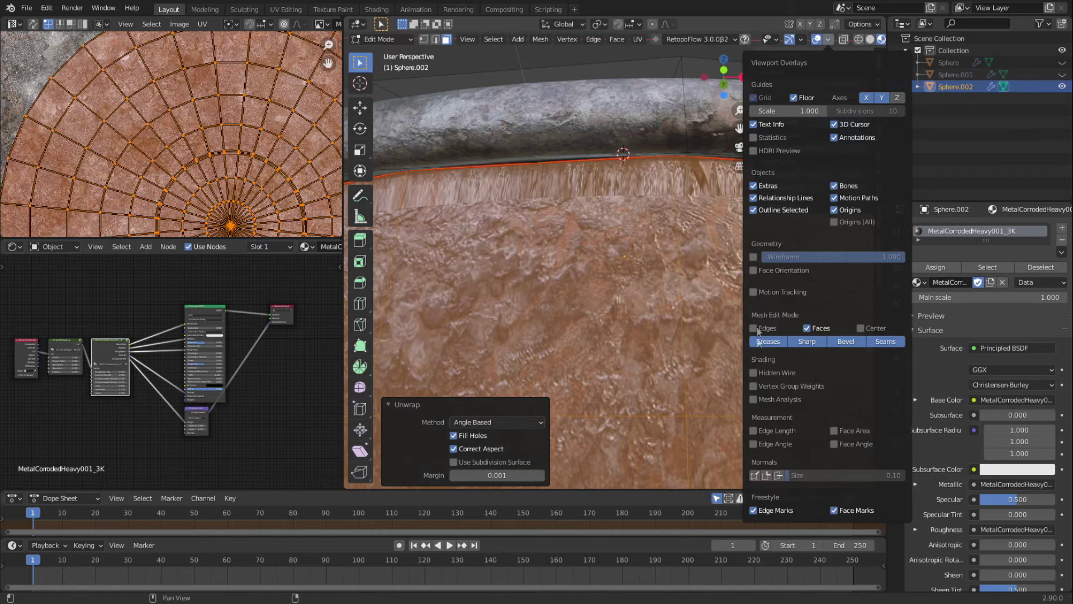
left_click(752, 270)
left_click(753, 271)
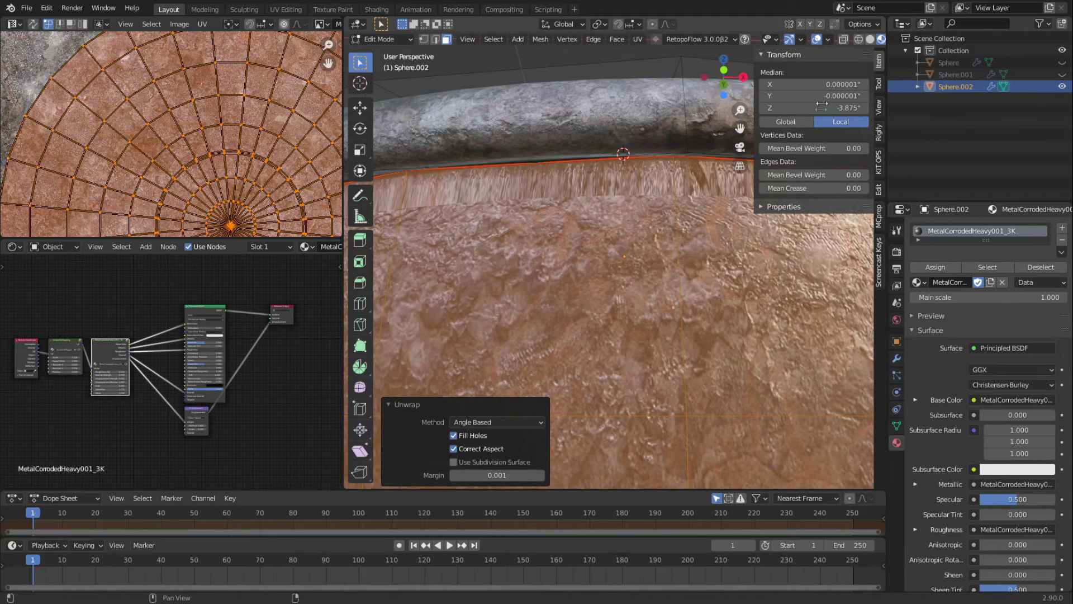
key("Tab")
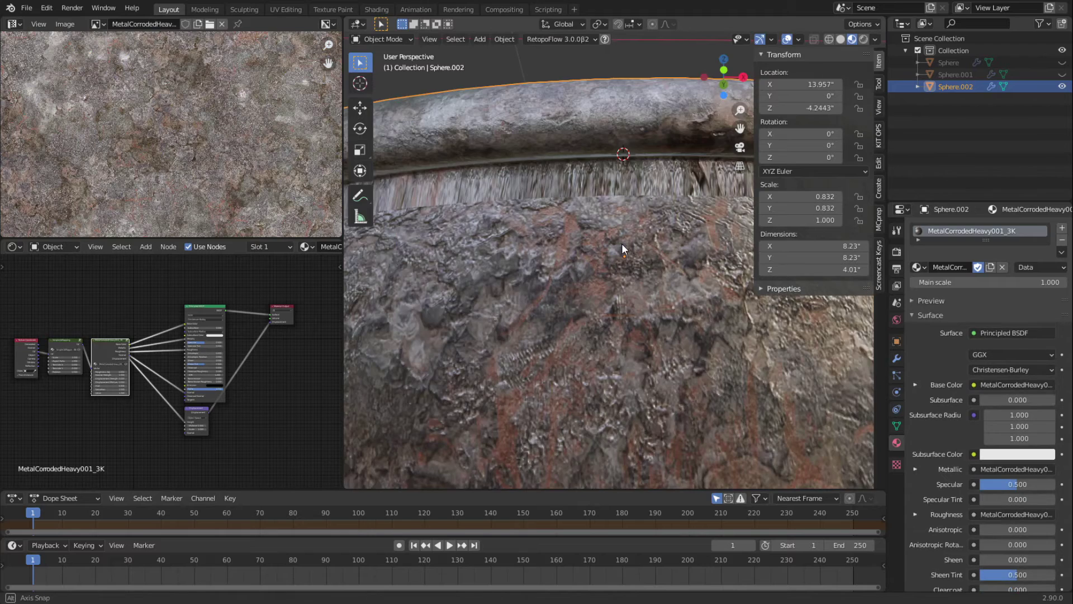
scroll(626, 241, "up", 2)
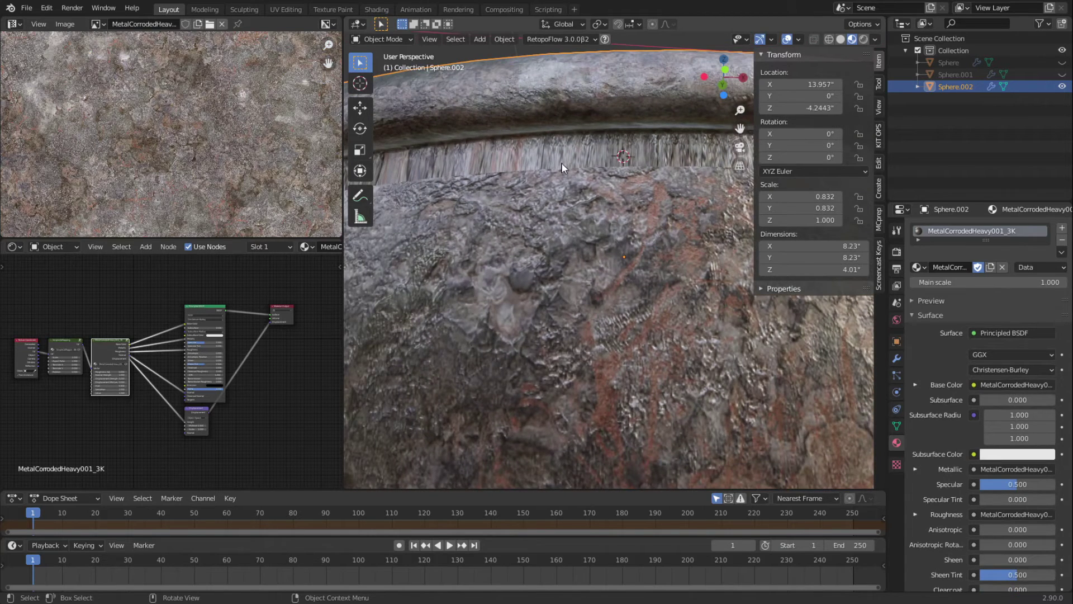
- Add a vertical loop cut through the bowl and a horizontal one on the outer wall, slid up against the rim seam
key("Tab")
key("ctrl+r")
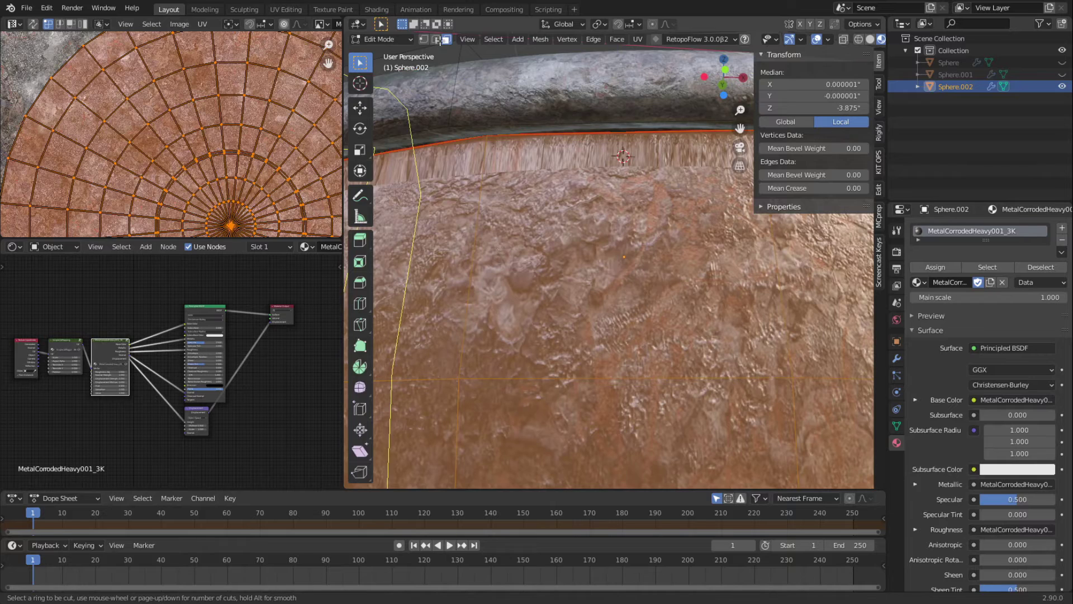
left_click(492, 232)
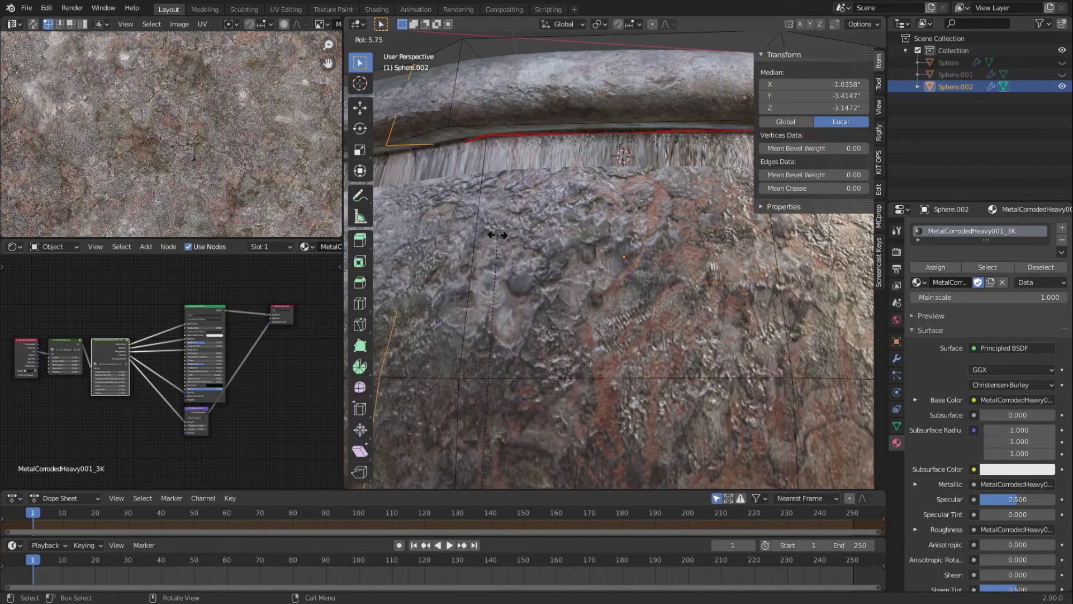
left_click(548, 243)
key("ctrl+r")
left_click(487, 258)
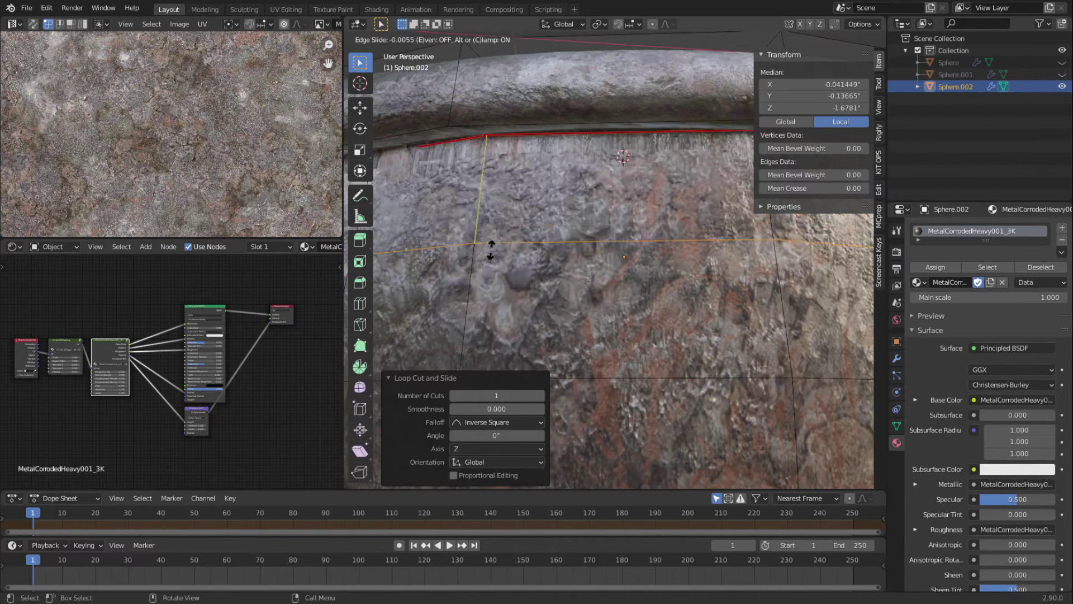
left_click(523, 140)
- Return to Object Mode and inspect the bowl's rim and walls with the texture from several angles
middle_click_drag(640, 243, 575, 374)
key("Tab")
scroll(618, 262, "down", 5)
scroll(606, 350, "up", 8)
left_click(551, 285)
middle_click_drag(551, 285, 578, 318)
left_click(572, 327)
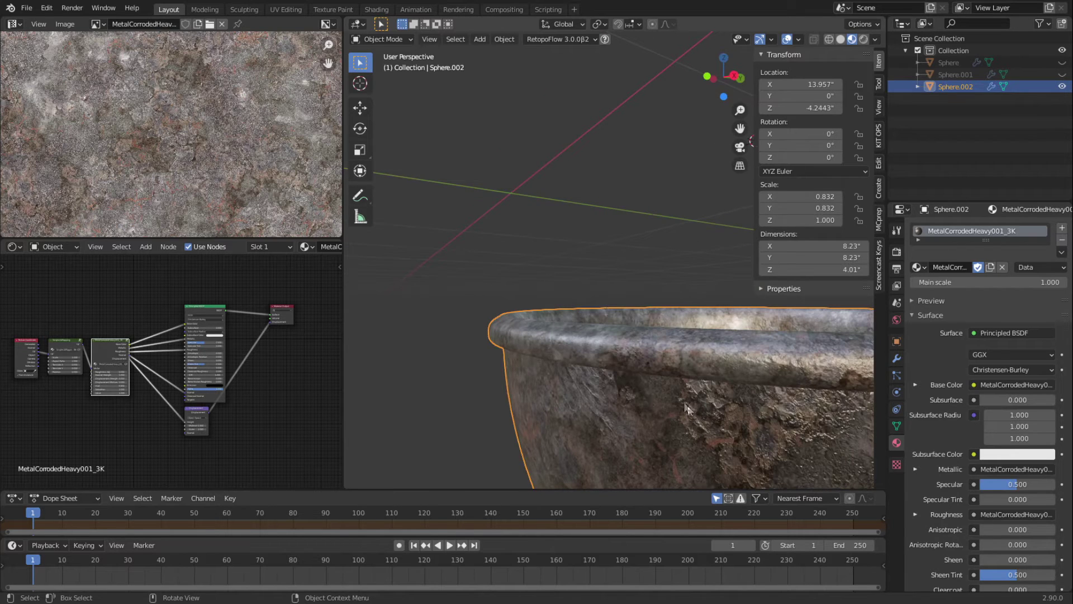
left_click(512, 401)
scroll(655, 374, "down", 4)
mouse_move(655, 373)
middle_mouse_down()
mouse_move(678, 365)
mouse_move(638, 378)
middle_mouse_up()
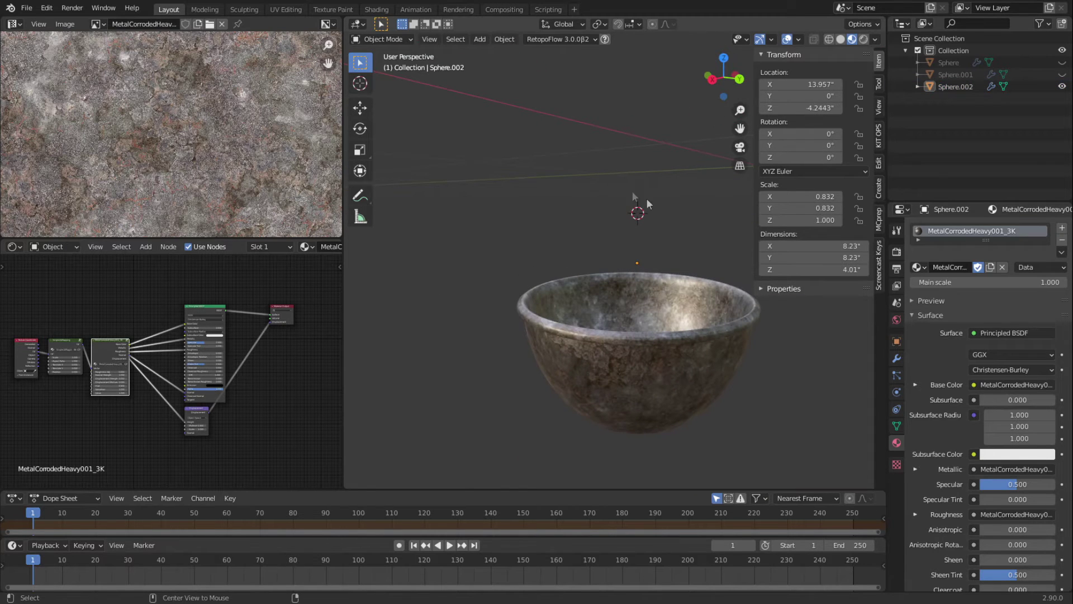
- Unhide the Sphere and Sphere.001 glass vessels around the bowl
key("alt+h")
middle_click_drag(604, 286, 692, 311)
scroll(652, 334, "up", 5)
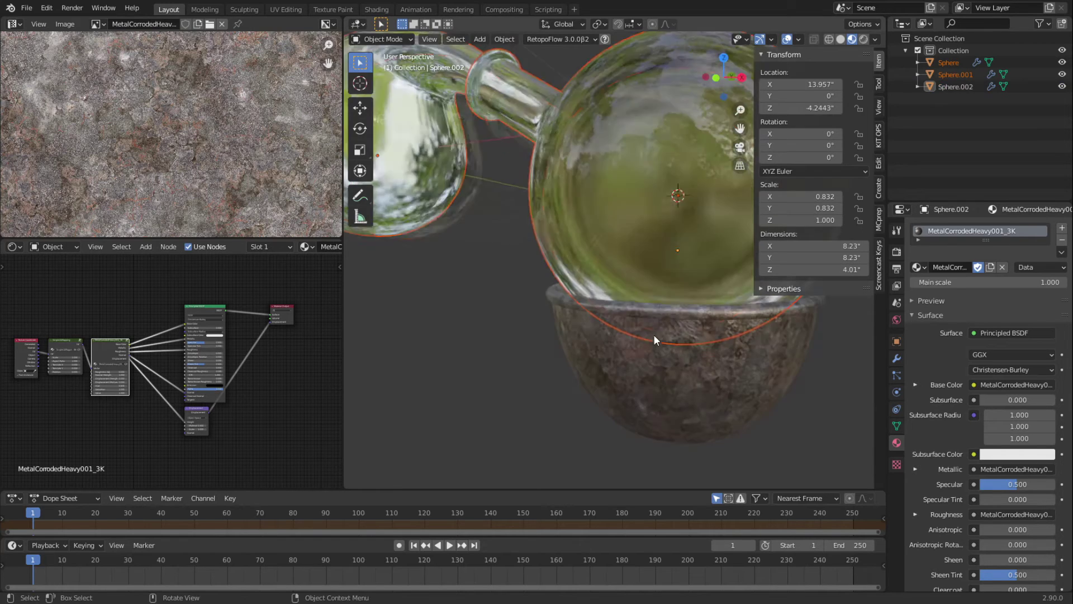
- Scale the bowl down uniformly to 0.940 in front view to fit the glass sphere
left_click(542, 355)
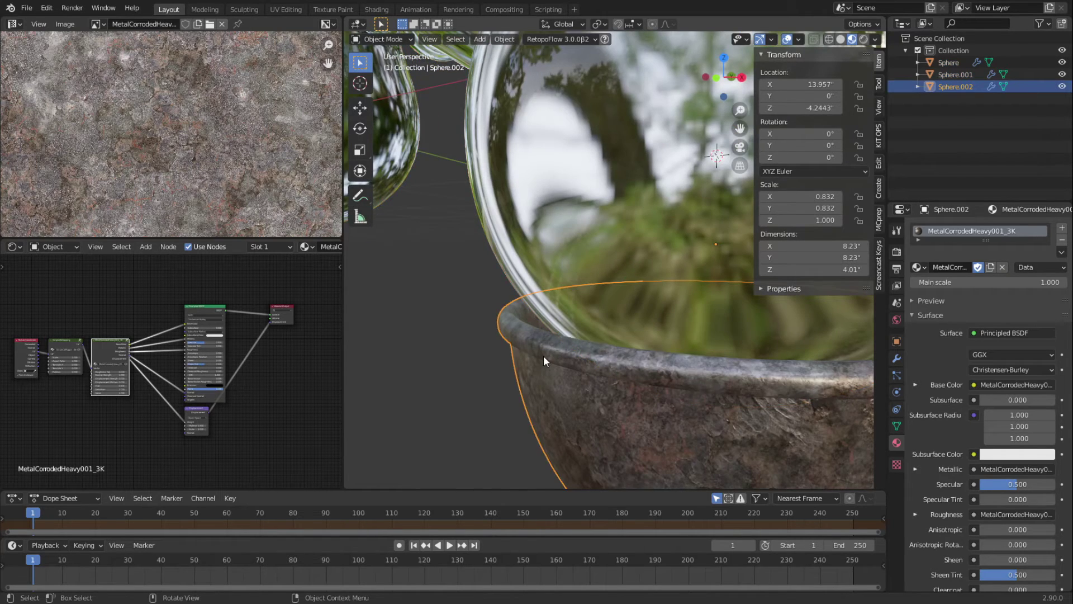
key("KP_1")
key("s")
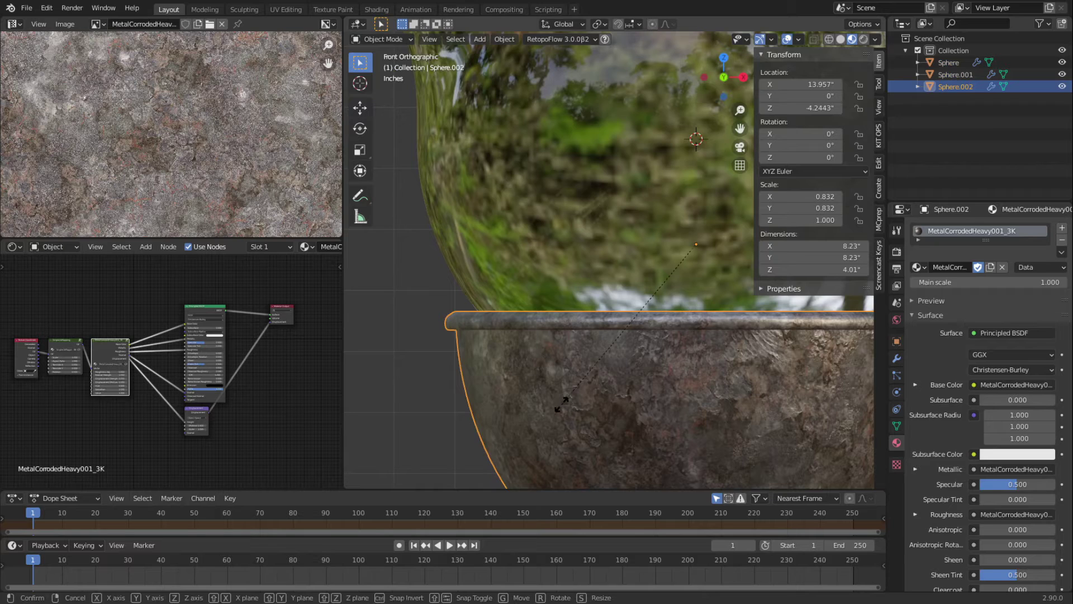
left_click(598, 300)
middle_click_drag(598, 300, 659, 301)
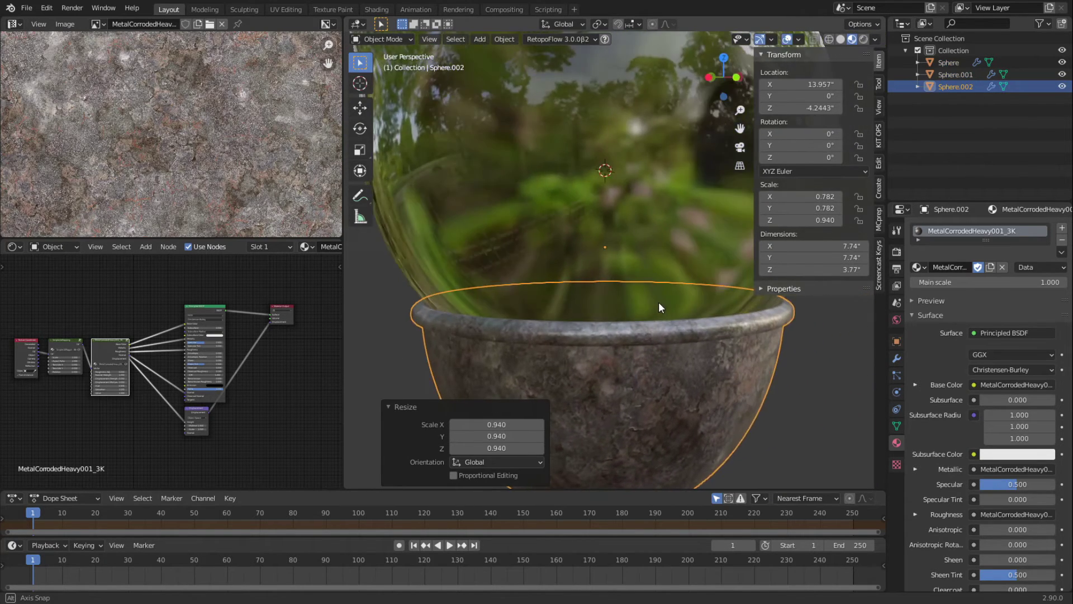
- View the whole glass and bowl assembly from the front, switch to solid shading, and widen the 3D viewport
left_click(789, 375)
scroll(680, 362, "down", 5)
scroll(625, 348, "down", 5)
middle_click_drag(625, 347, 581, 334)
key("KP_1")
scroll(581, 335, "up", 6)
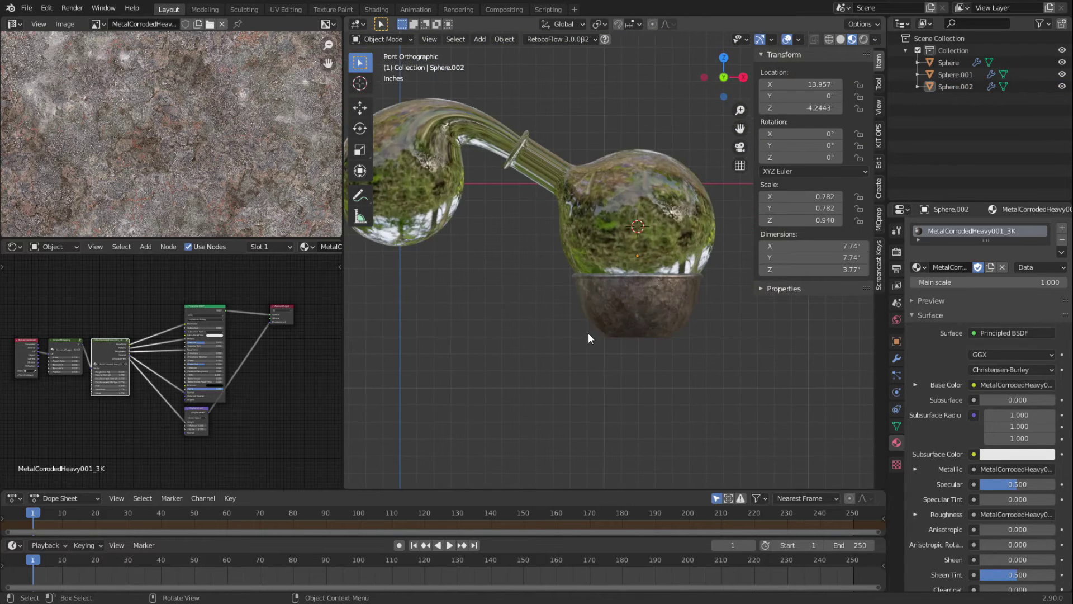
scroll(606, 333, "down", 5)
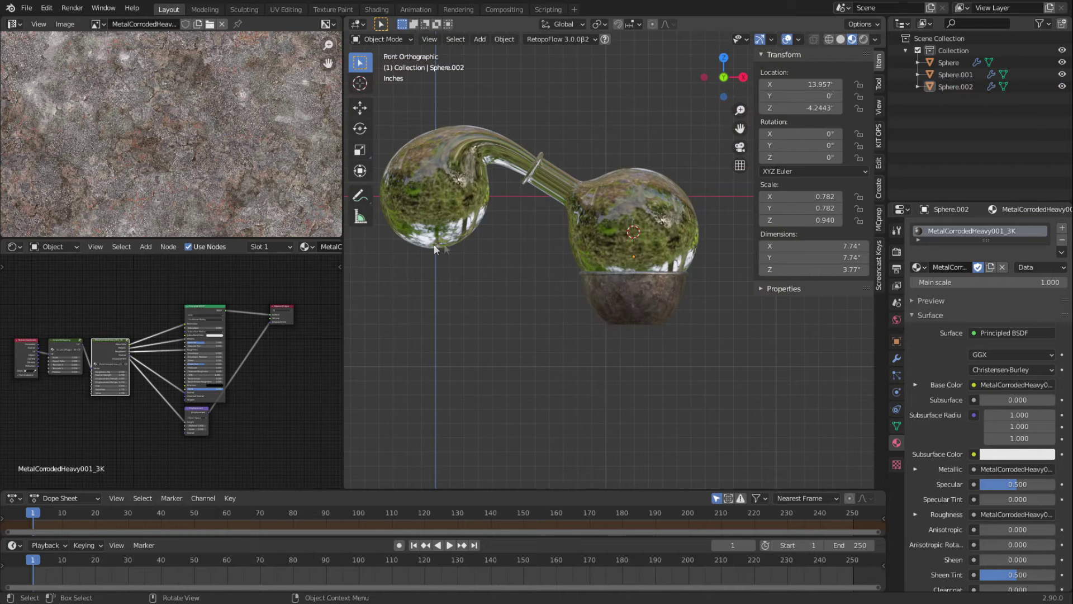
middle_click_drag(595, 306, 682, 308, "shift")
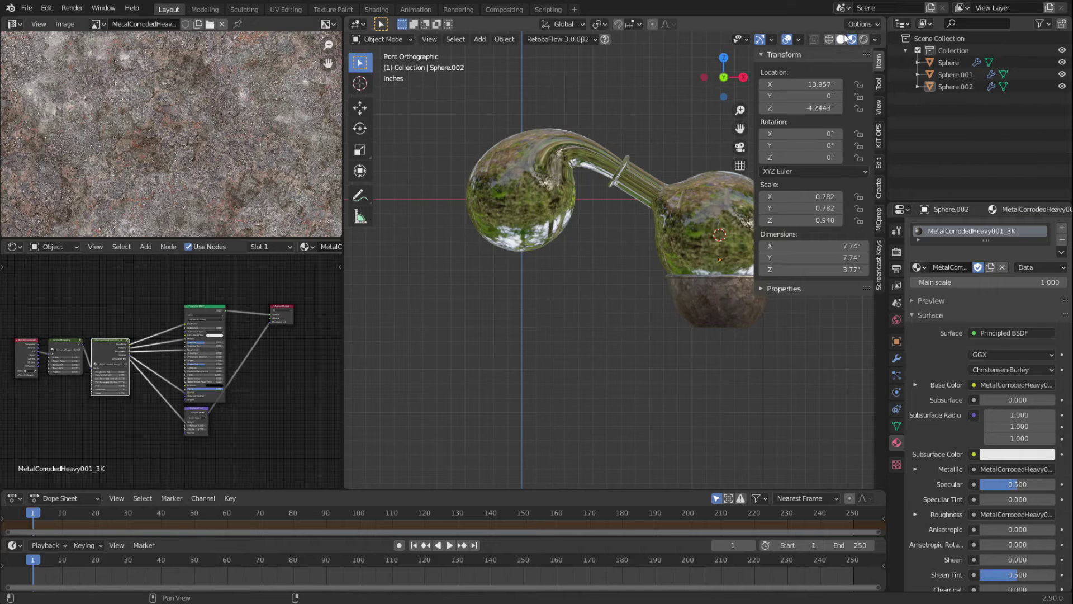
key("z")
middle_click_drag(609, 292, 569, 347, "shift")
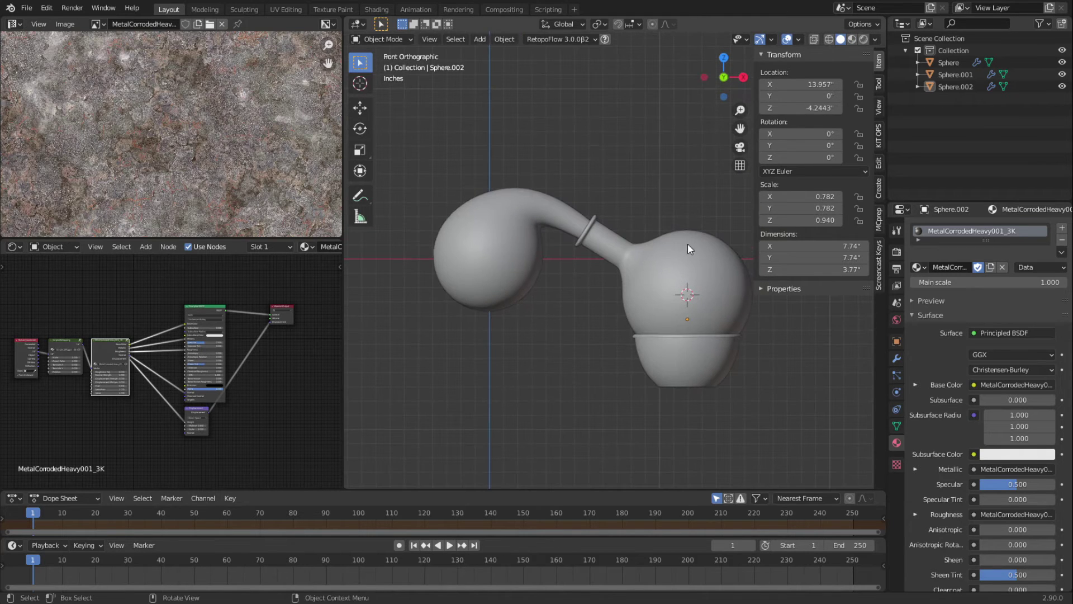
left_click_drag(344, 284, 20, 285)
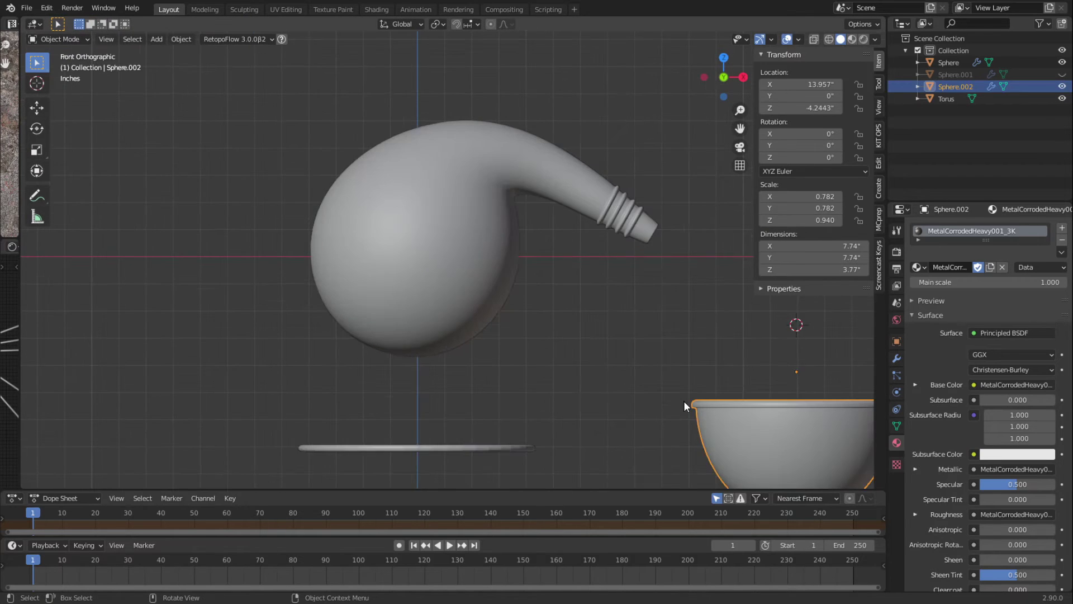
- Duplicate the bowl in place and clear the copy's location so it sits at the world origin
scroll(682, 401, "down", 4)
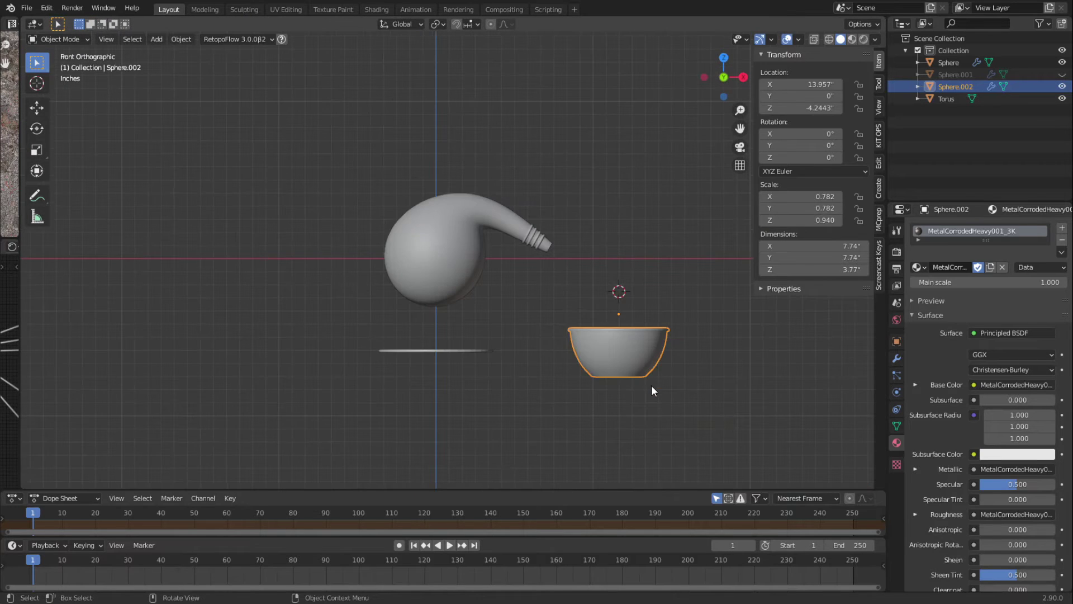
key("shift+d")
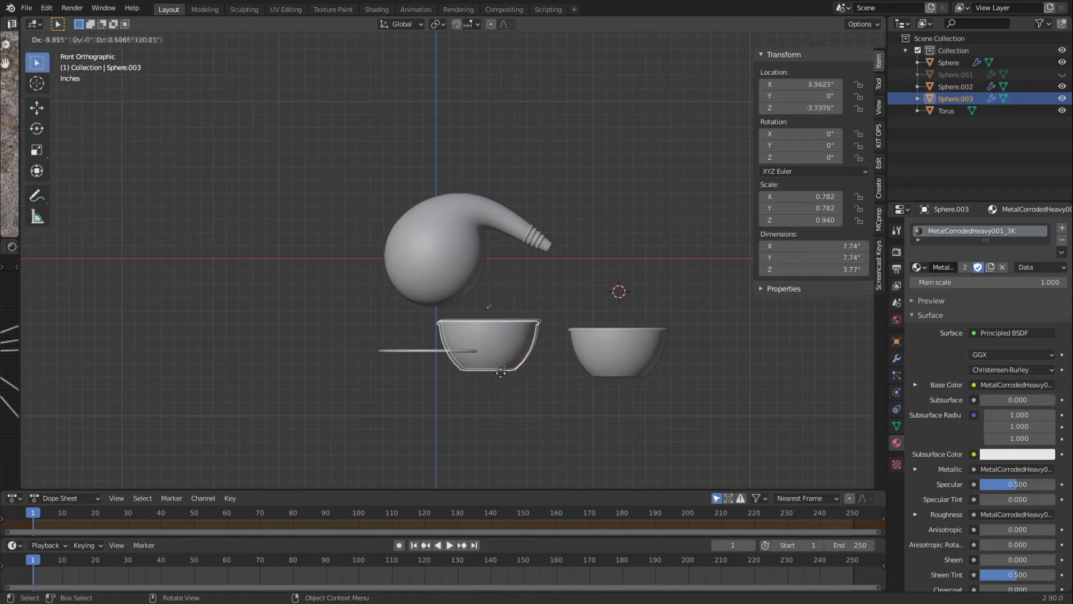
right_click(507, 394)
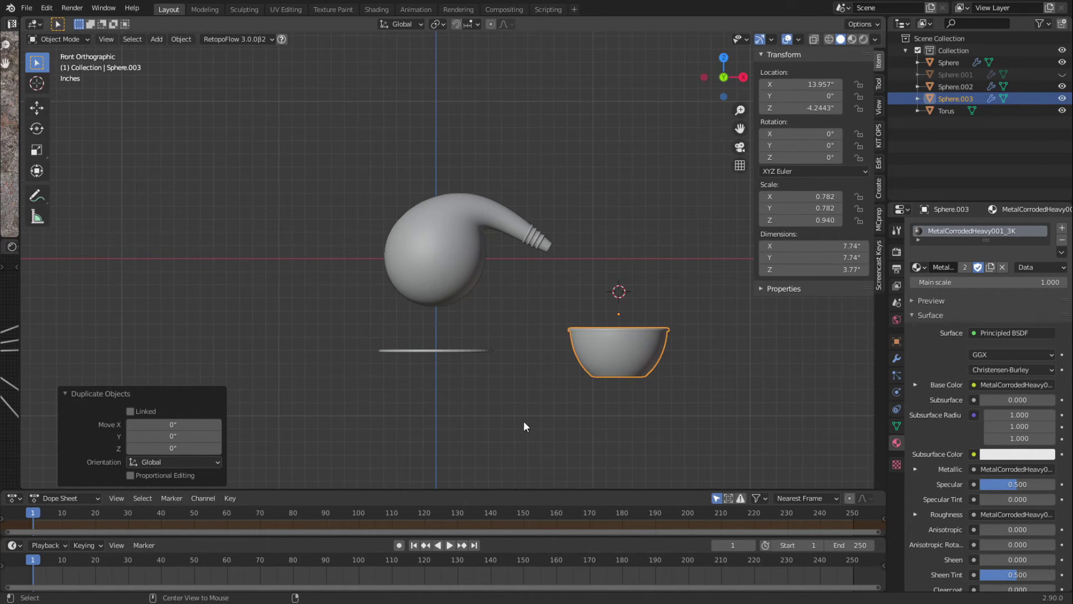
key("alt+g")
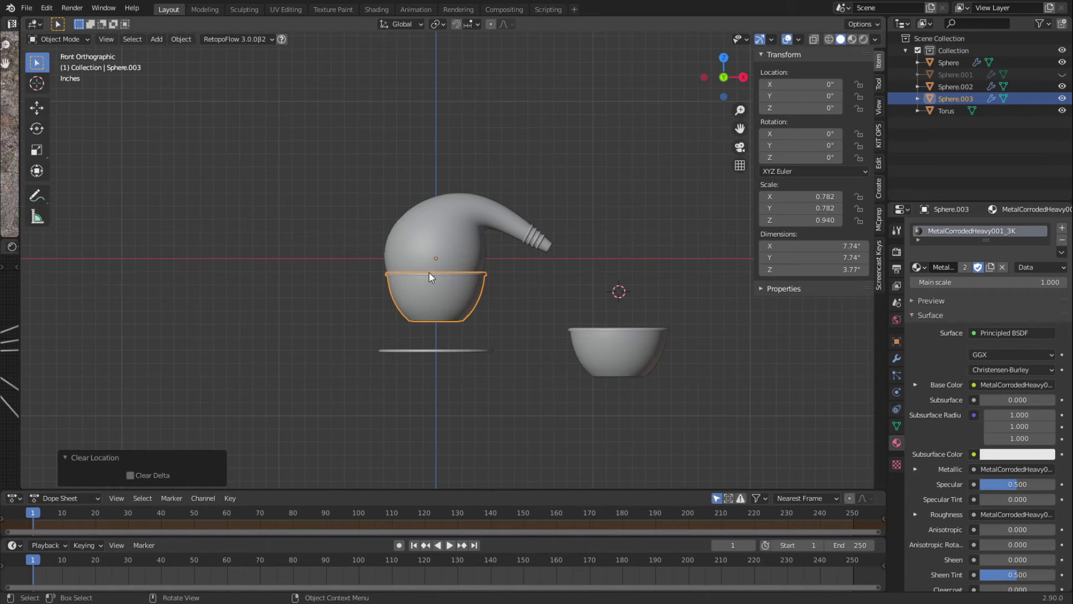
- Move the duplicated bowl -0.1234" along X to centre it on the first glass sphere, checking from the right view
scroll(484, 352, "up", 4)
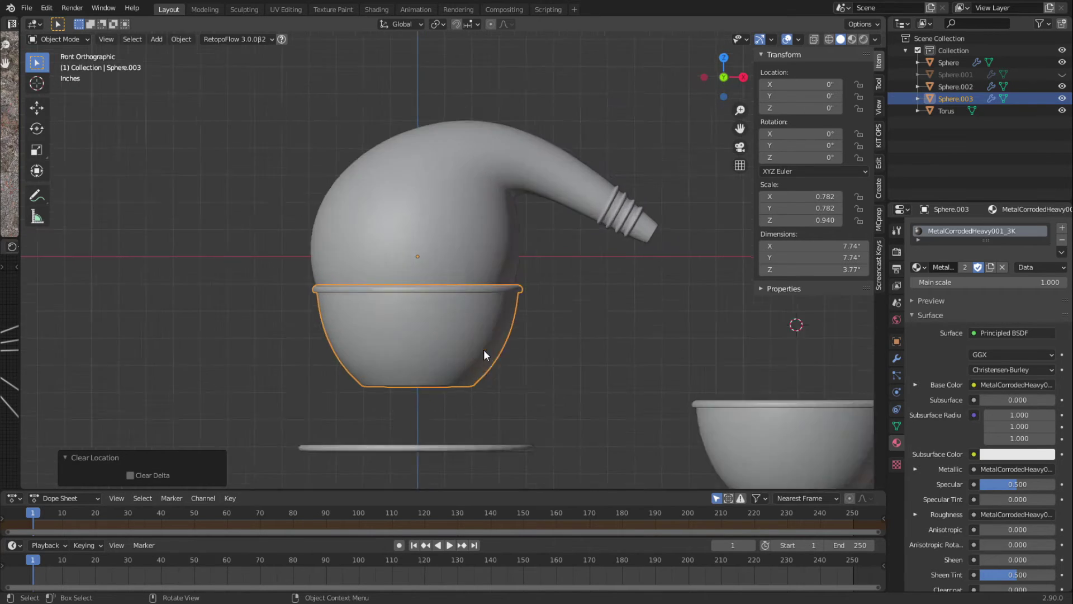
scroll(484, 353, "up", 2)
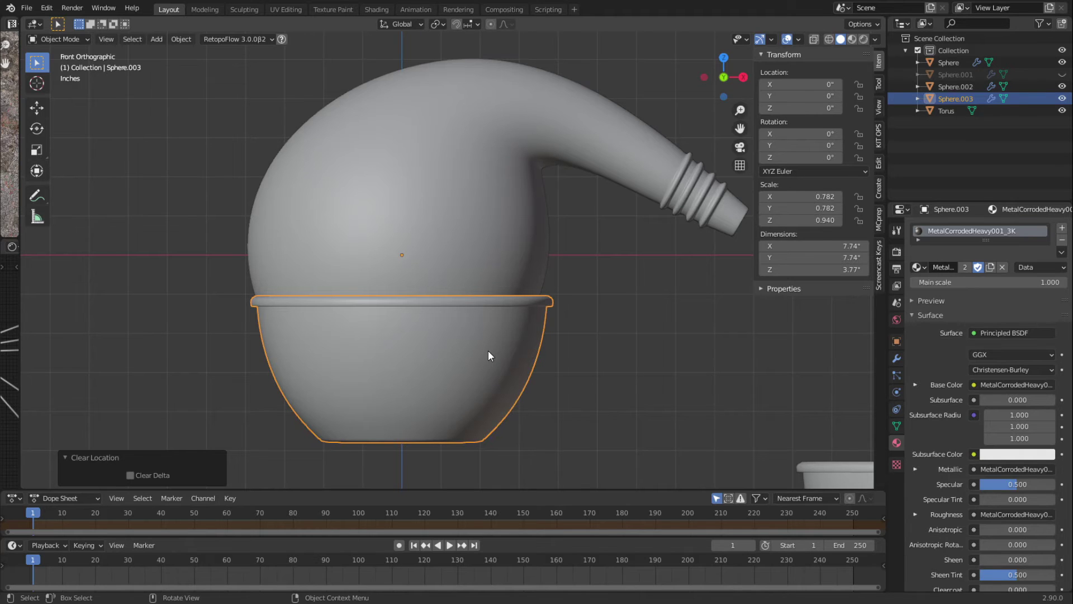
key("g")
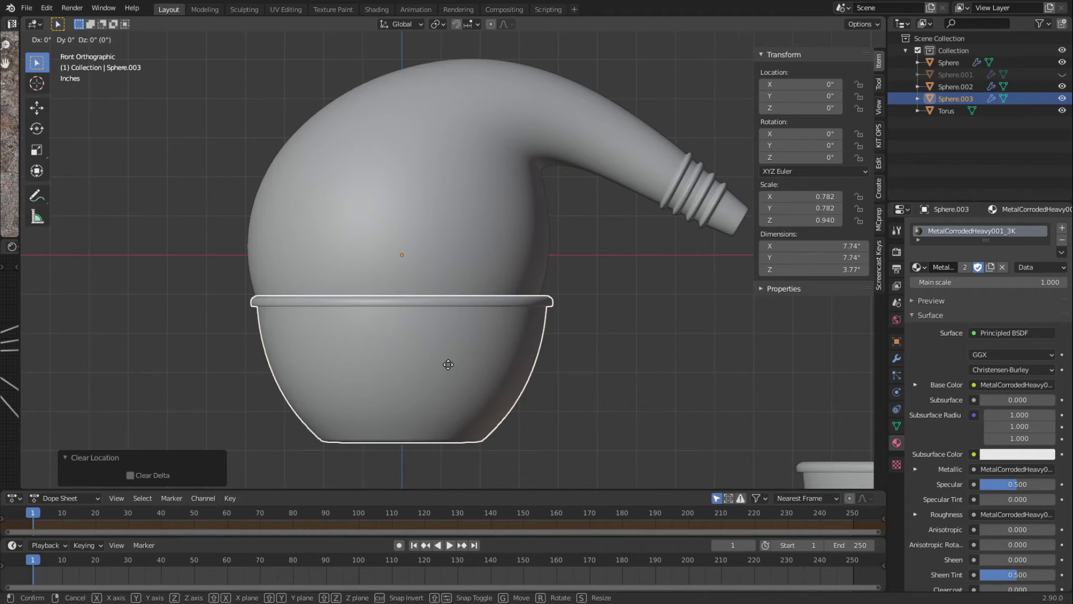
key("x")
left_click(444, 368)
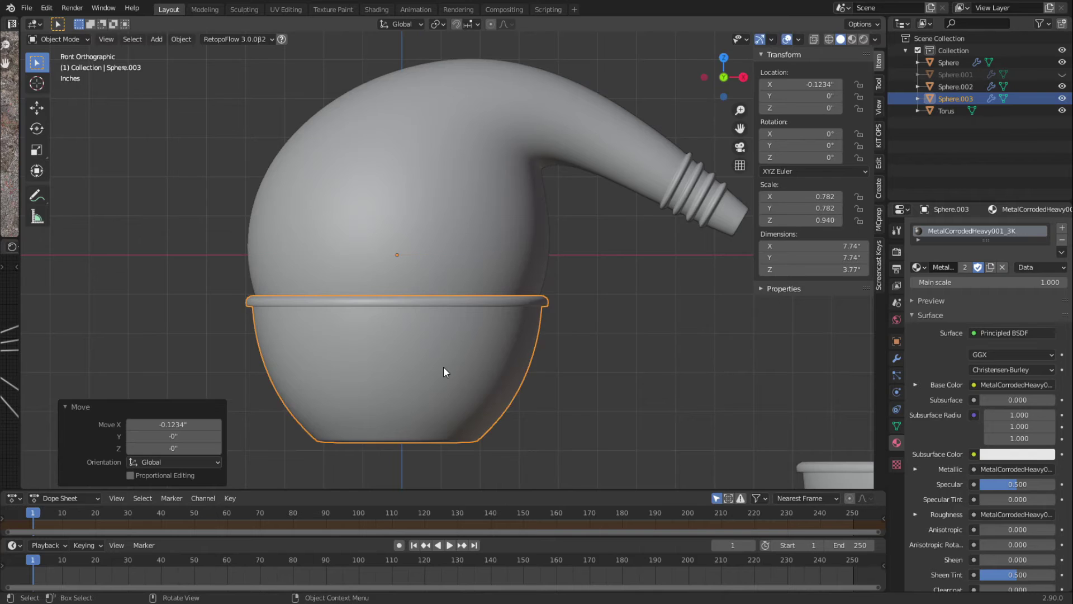
key("KP_3")
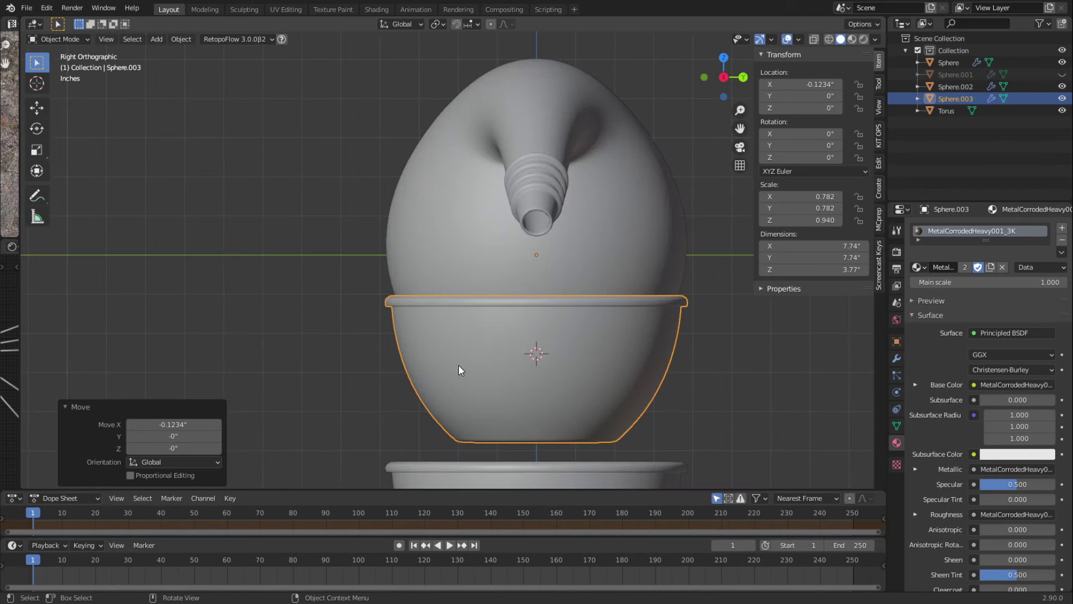
key("KP_1")
left_click(611, 427)
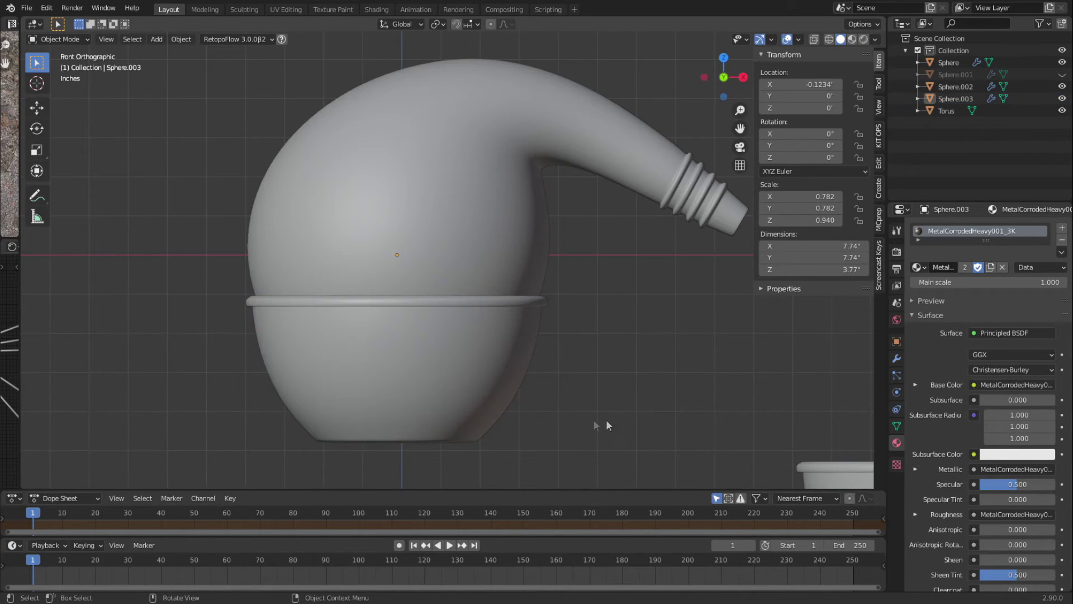
- In wireframe front view, scale the duplicated bowl to 0.779 along Z
scroll(561, 426, "down", 3)
scroll(531, 421, "down", 2)
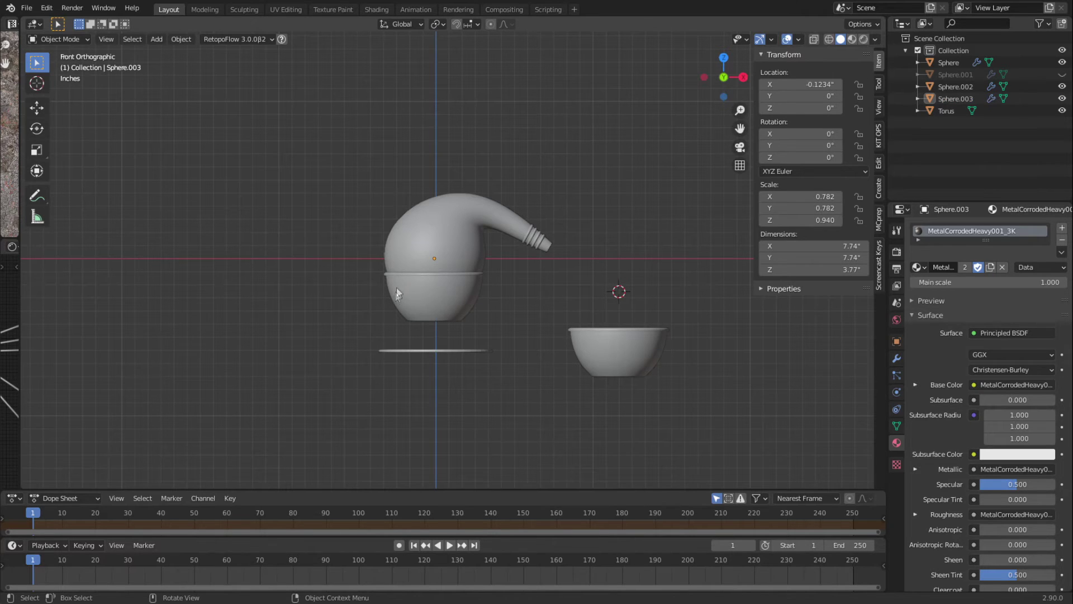
left_click(420, 311)
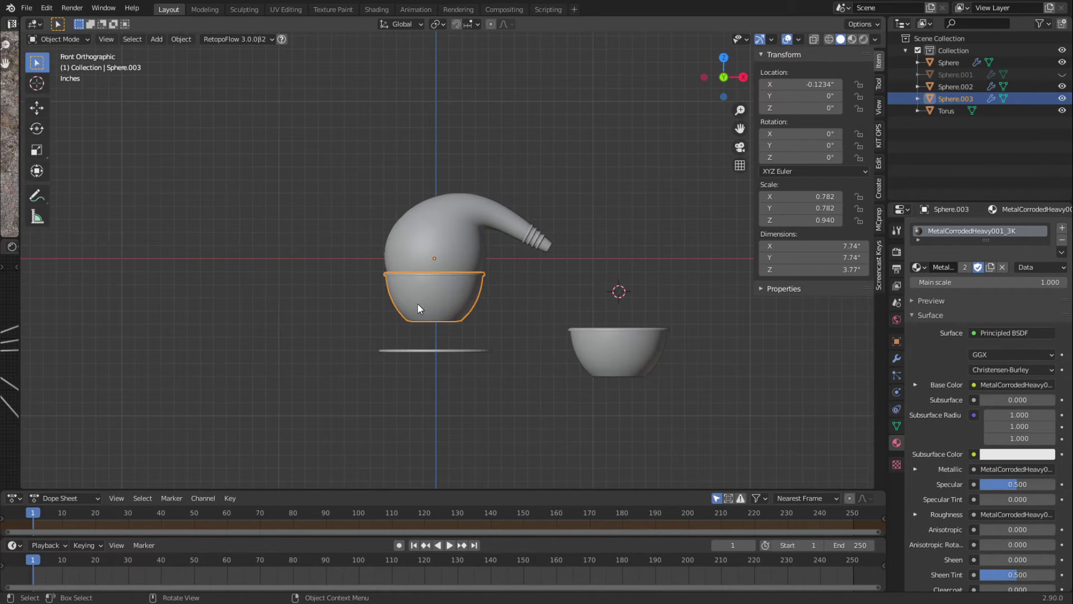
key("shift+z")
scroll(430, 339, "up", 3)
scroll(446, 369, "up", 1)
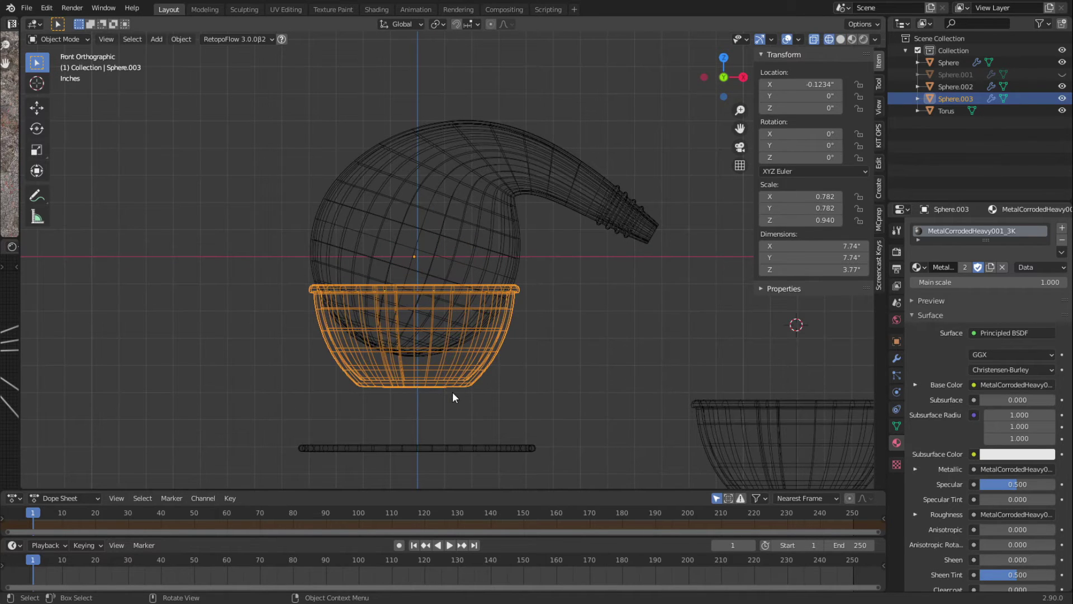
key("s")
key("z")
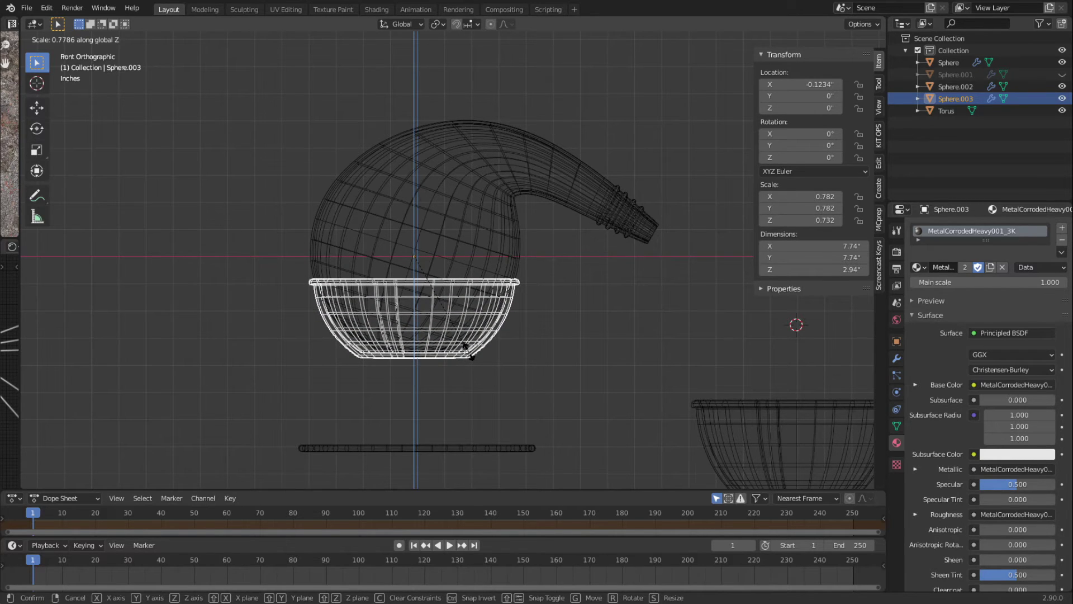
left_click(468, 351)
- Scale the duplicated bowl up uniformly to about 10.5" across, and flatten it by 0.755 along Z
key("s")
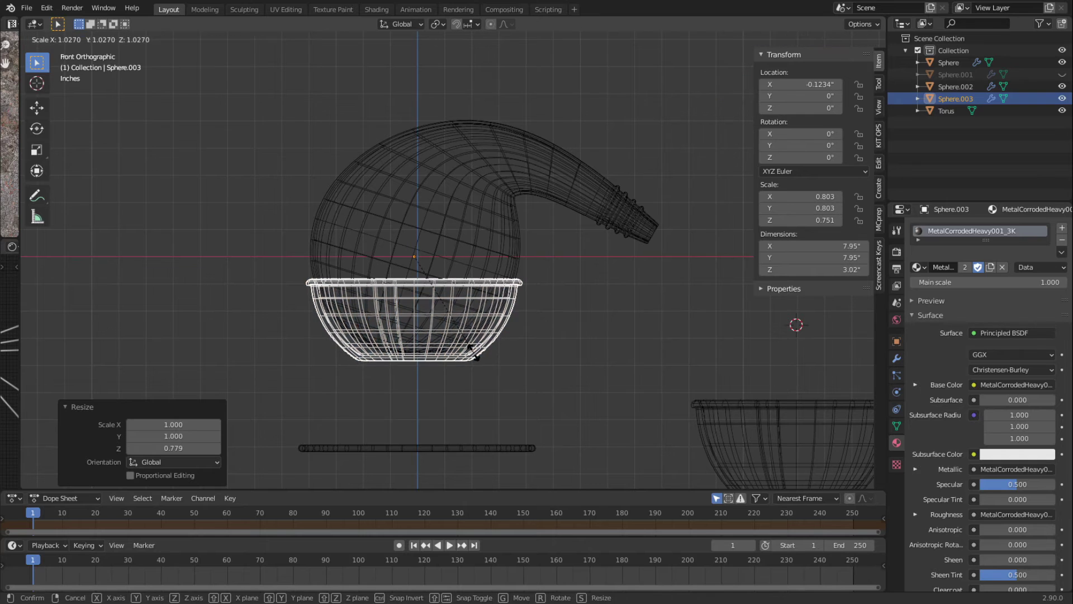
left_click(475, 354)
key("s")
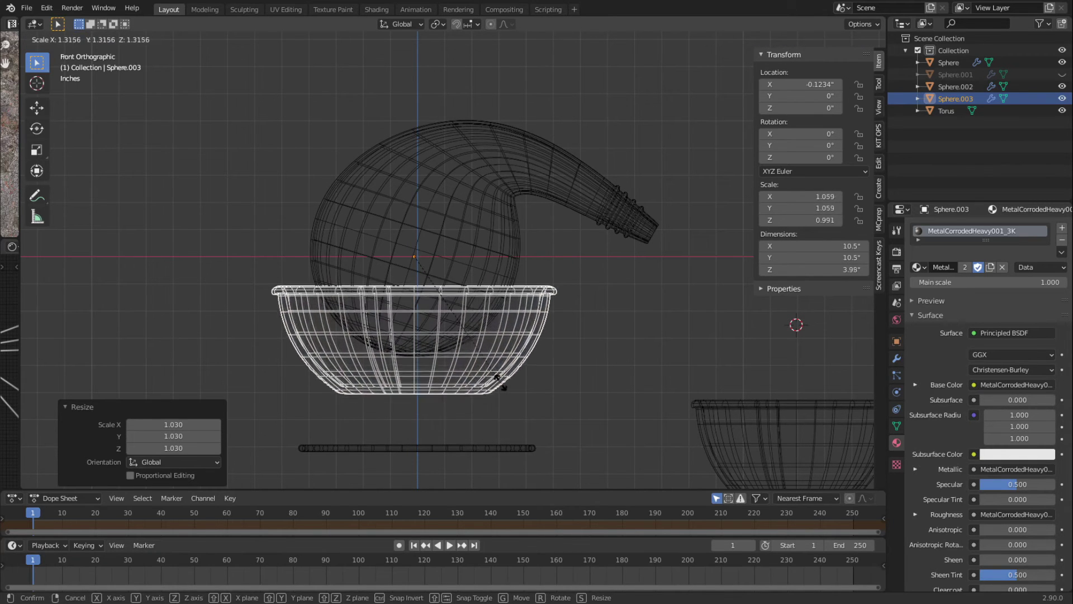
left_click(498, 397)
key("s")
key("z")
left_click(467, 383)
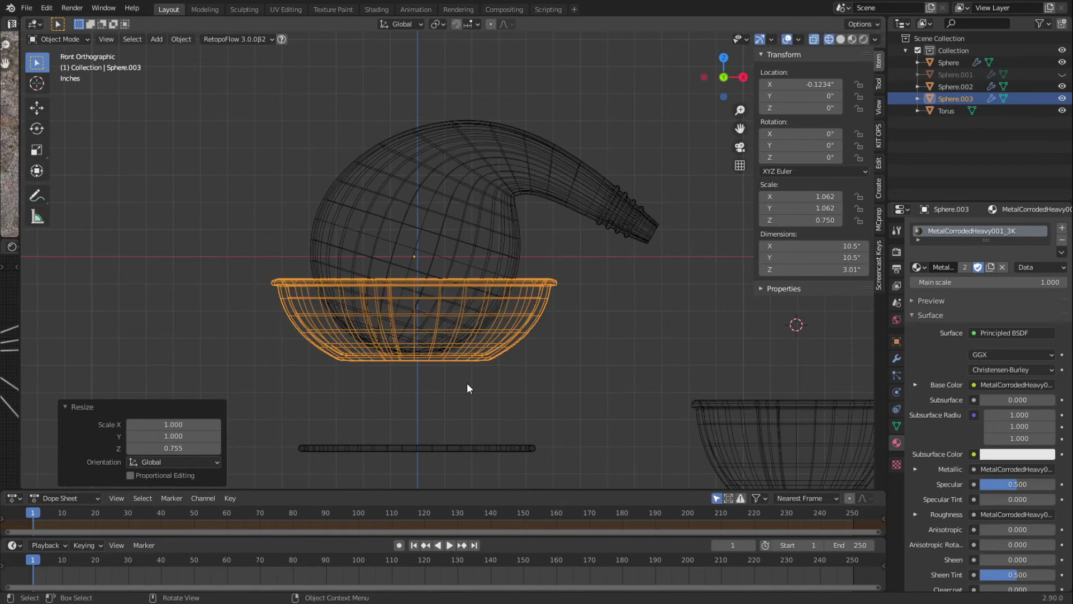
- Scale the shallow bowl up uniformly by 1.041 so its base clears the glass sphere
scroll(427, 401, "up", 5)
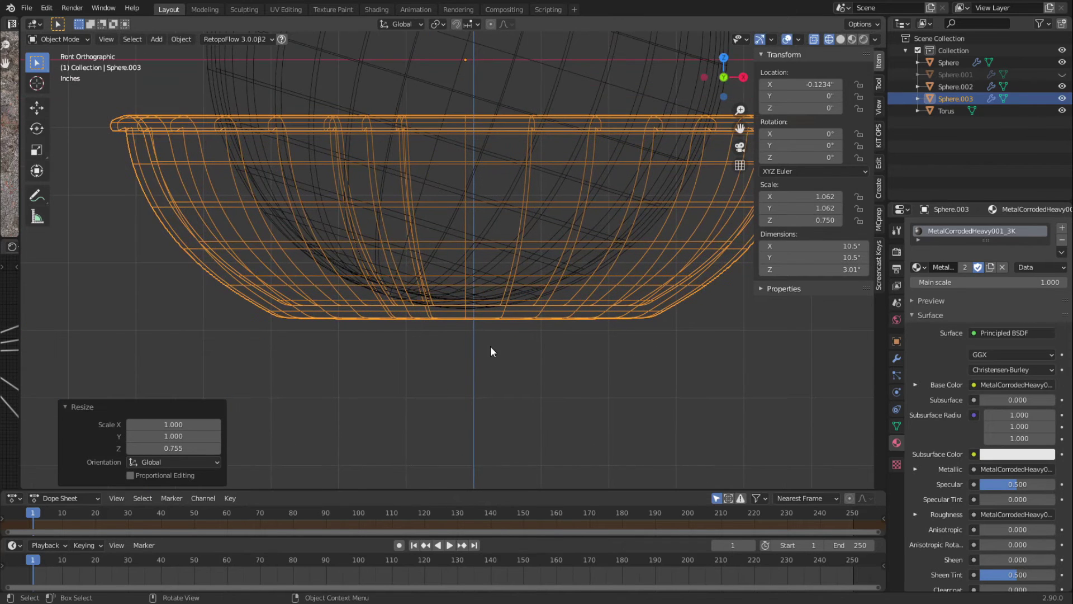
key("s")
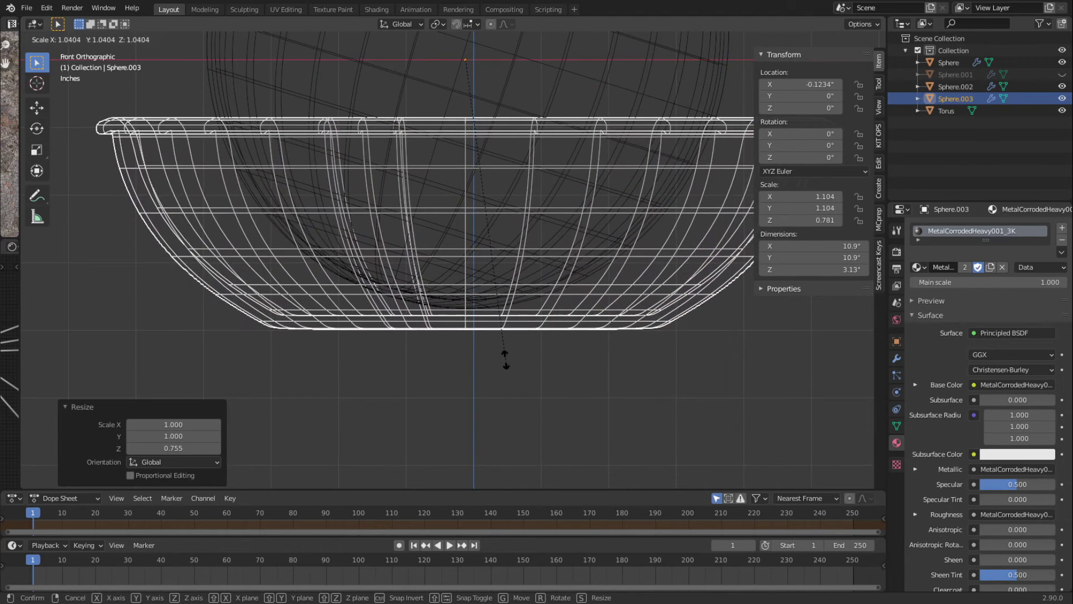
left_click(505, 359)
- Deselect the shallow bowl and unhide the hidden glass vessel Sphere.001
scroll(506, 360, "down", 5)
key("b")
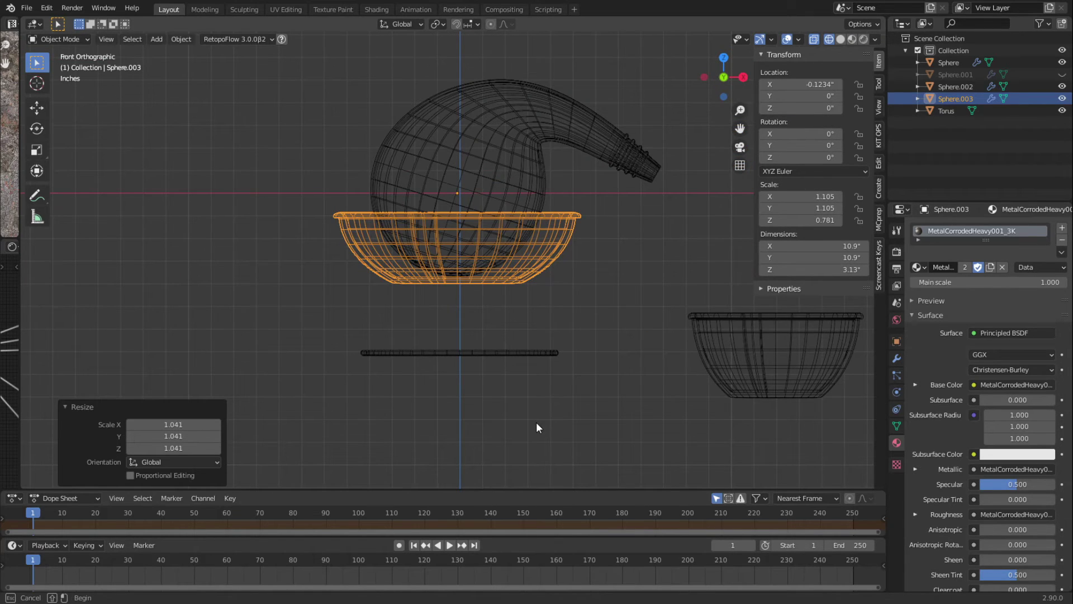
left_click_drag(605, 342, 609, 347)
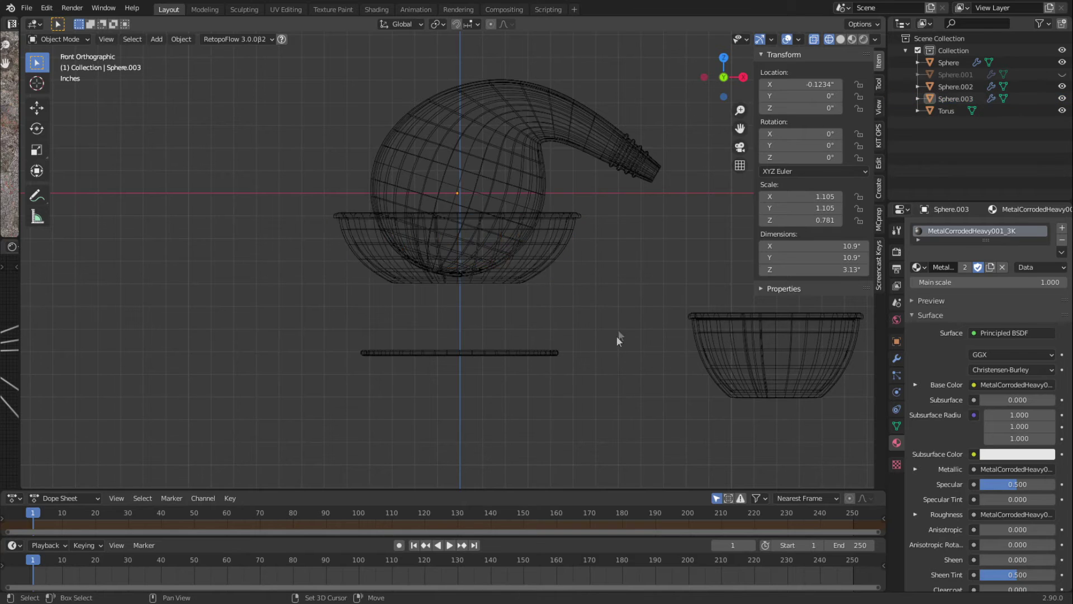
middle_click_drag(609, 347, 492, 387, "shift")
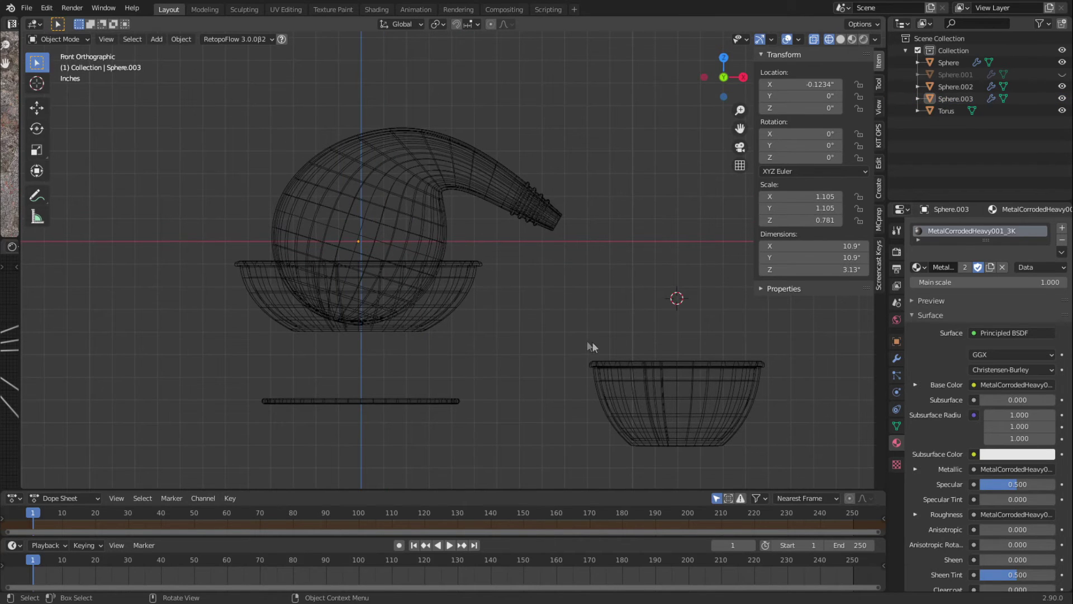
key("alt+h")
left_click(520, 347)
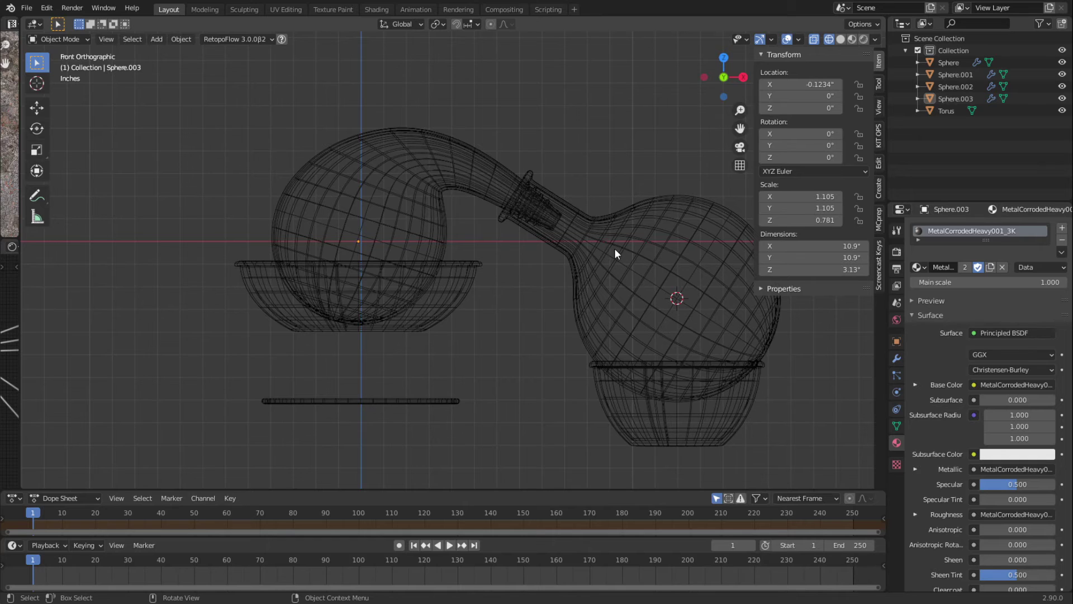
- Try shifting the shallow bowl and the torus below it together by about -0.888" along X
scroll(500, 383, "up", 1)
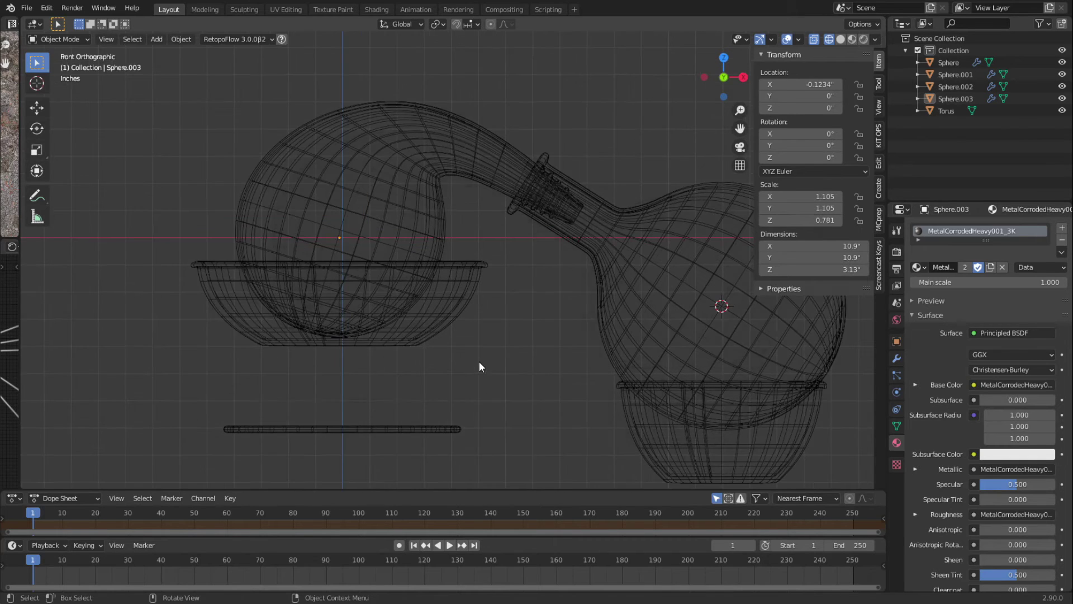
left_click(415, 338)
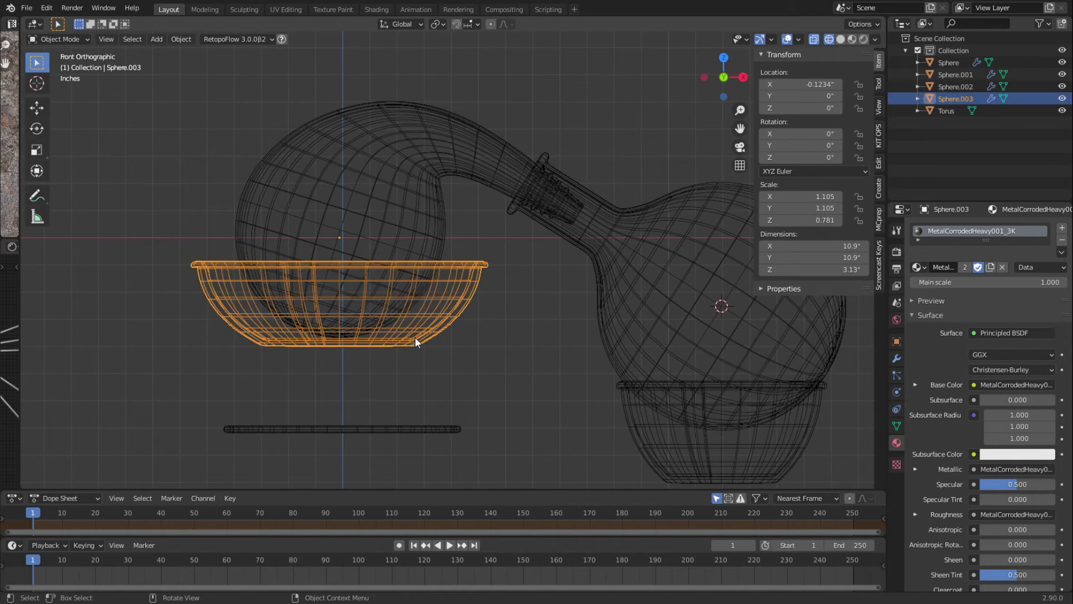
left_click(389, 429, "shift")
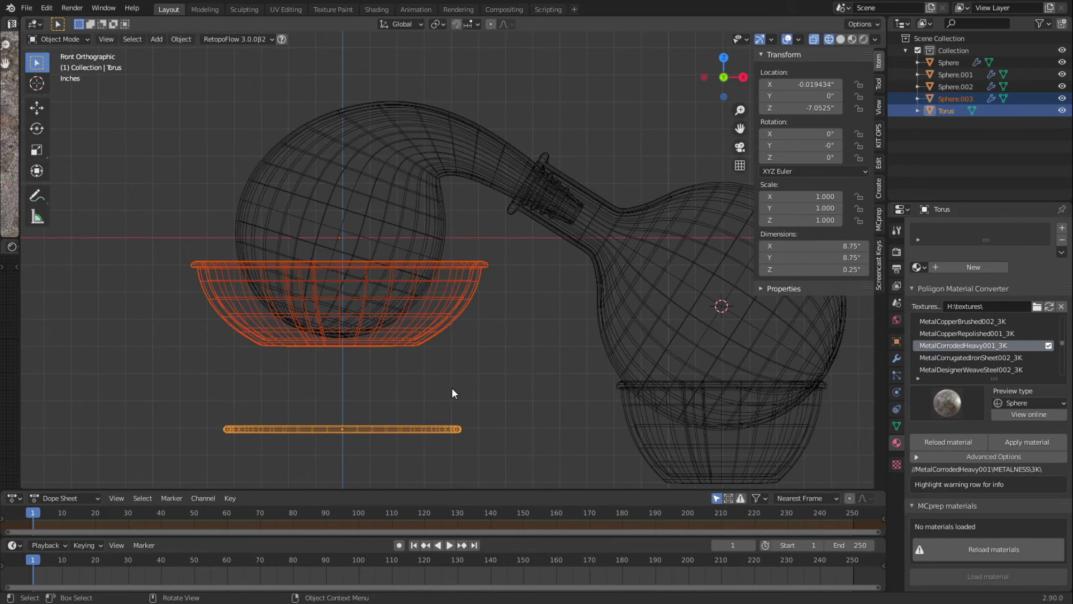
key("g")
key("x")
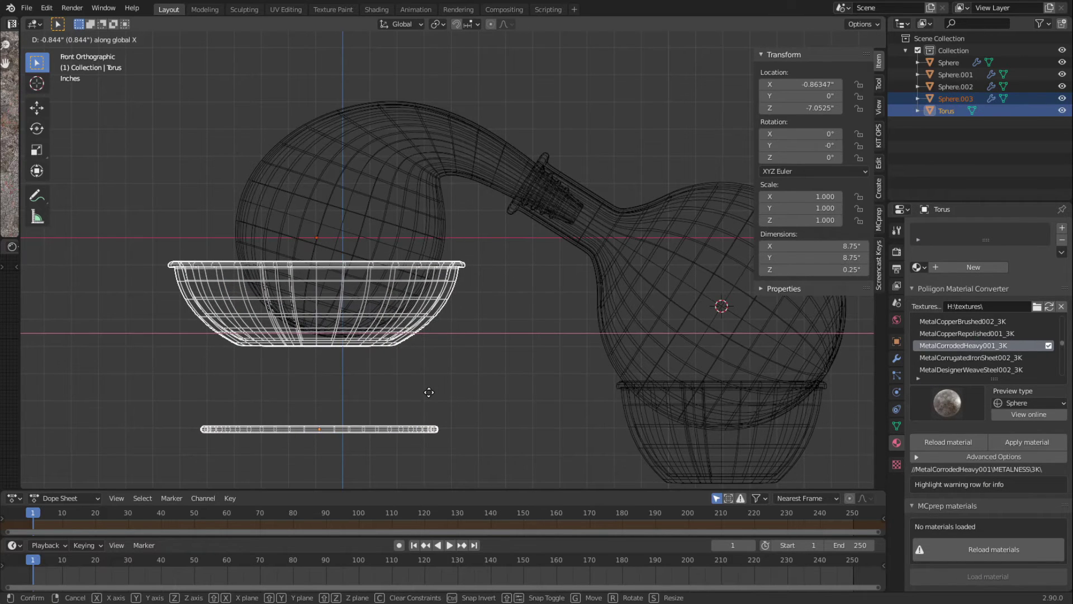
left_click(429, 395)
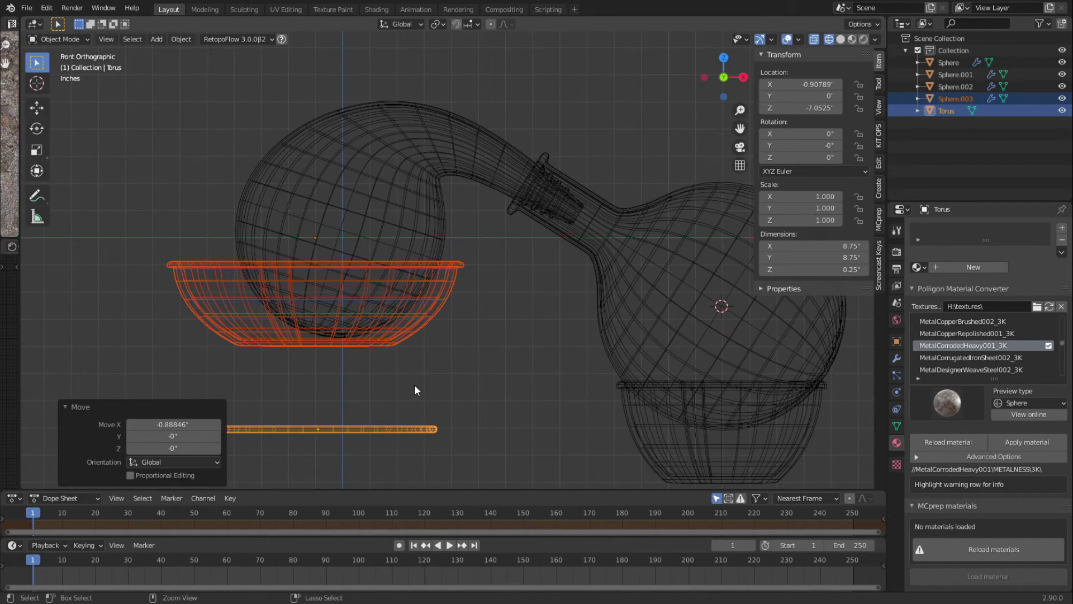
key("ctrl+z")
- Delete the torus below the shallow bowl and return the viewport to solid shading
left_click(484, 373)
key("Delete")
key("shift+z")
- Add a new torus mesh at the 3D cursor inside the shallow bowl with a major radius of 5"
key("shift+a")
mouse_move(327, 337)
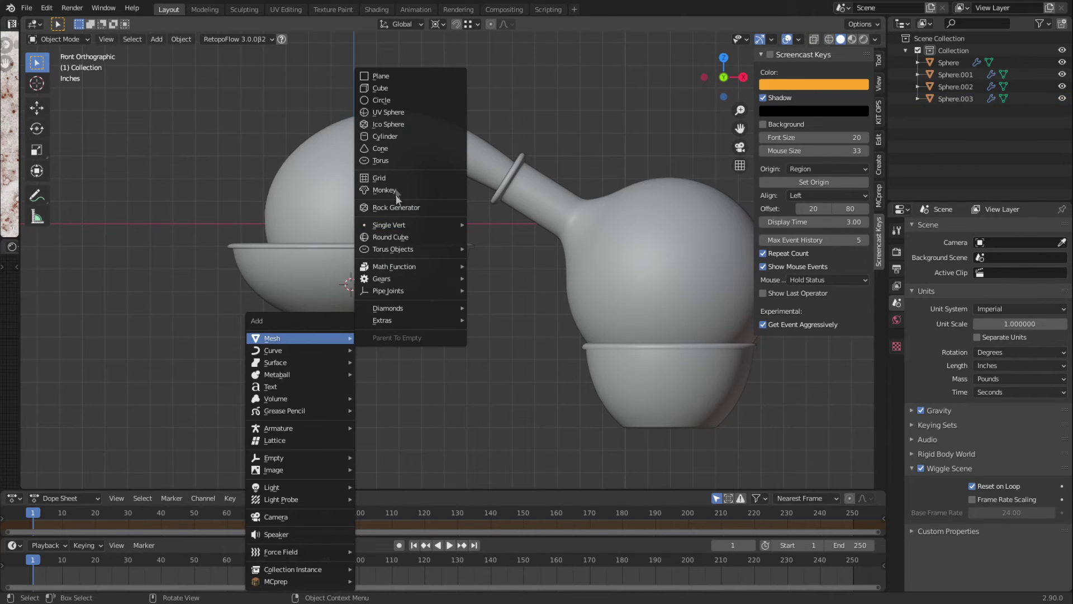
left_click(393, 160)
left_click(164, 450)
type("5")
key("Return")
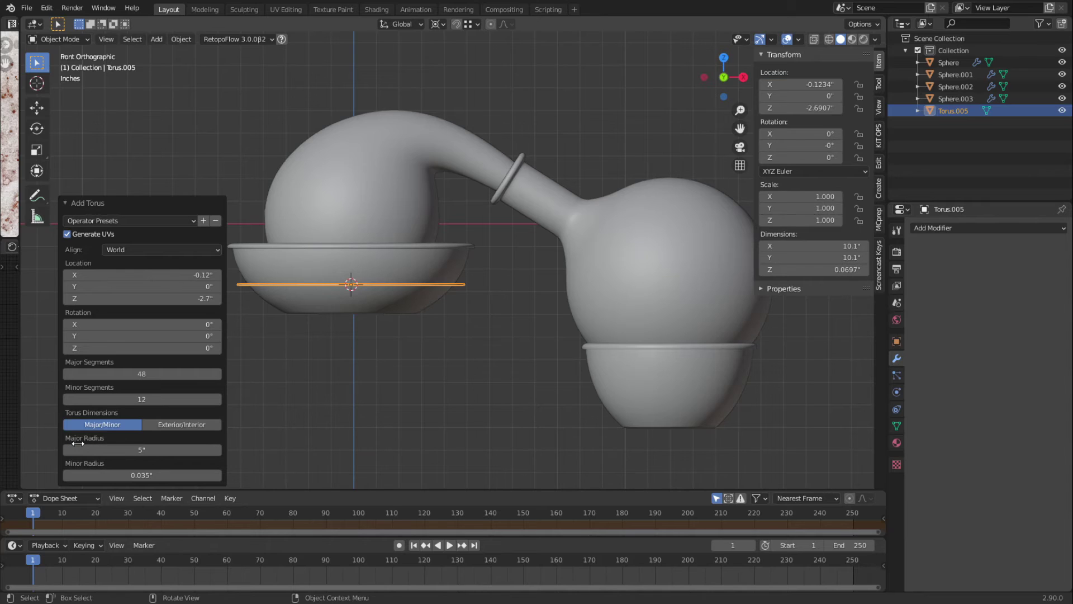
- Set the new torus's minor radius to 0.375" and deselect it
left_click(148, 476)
key("BackSpace")
type(".375")
key("Return")
left_click(238, 155)
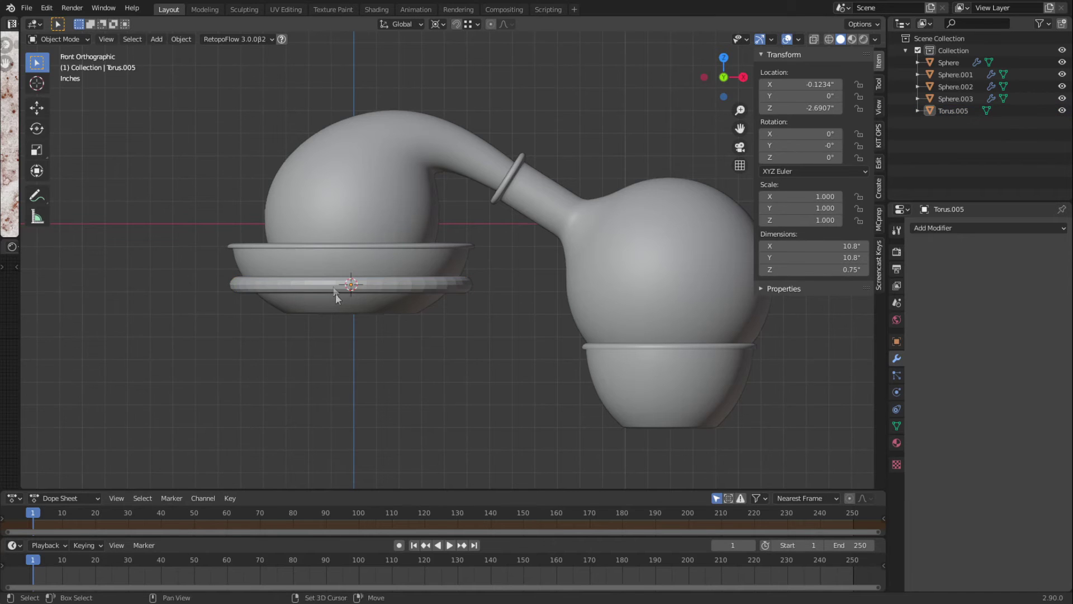
- Apply smooth shading to the torus ring around the shallow bowl
middle_click_drag(335, 293, 568, 353, "shift")
left_click(489, 325)
key("shift+z")
scroll(421, 325, "up", 5)
middle_click_drag(504, 412, 510, 220, "shift")
scroll(521, 298, "up", 3)
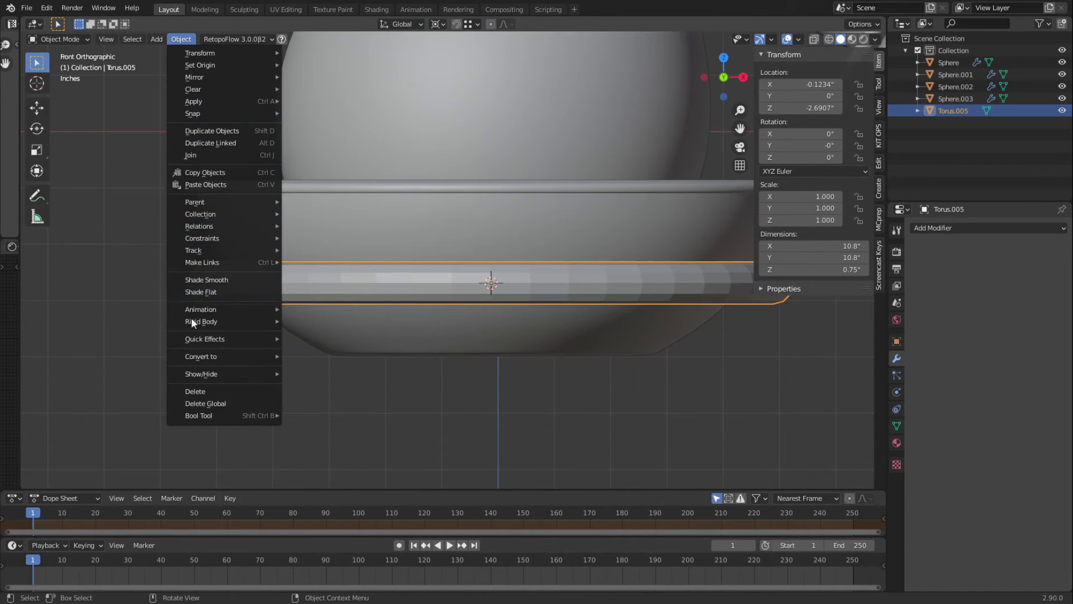
left_click(191, 318)
key("alt+a")
left_click(308, 304)
middle_click_drag(308, 304, 200, 335)
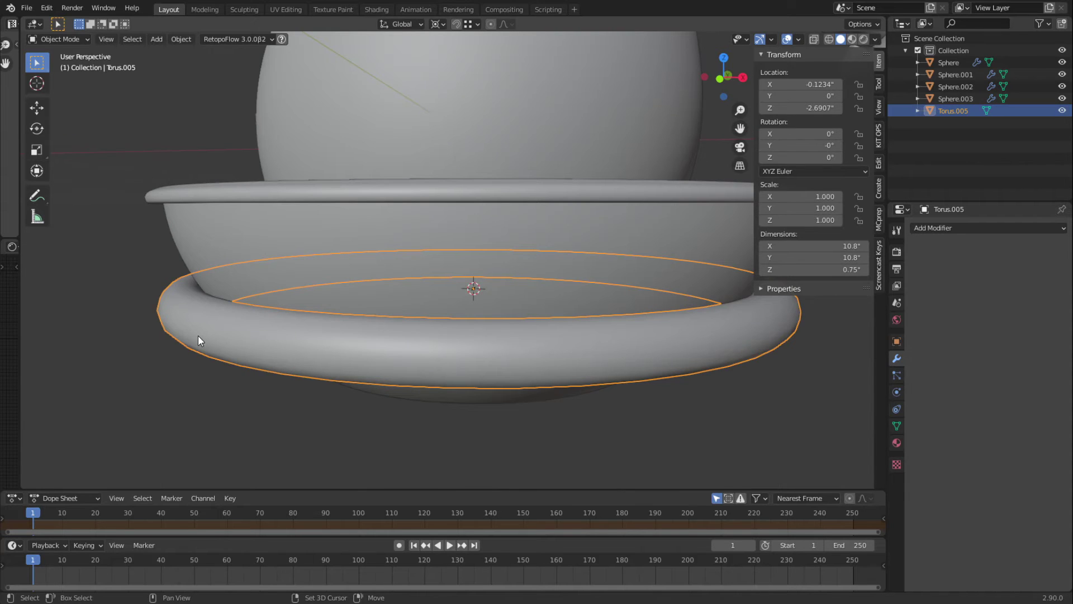
- Hide every object except the torus ring and turn on the Screencast Keys overlay
key("shift+h")
left_click(878, 263)
left_click(770, 54)
key("alt+a")
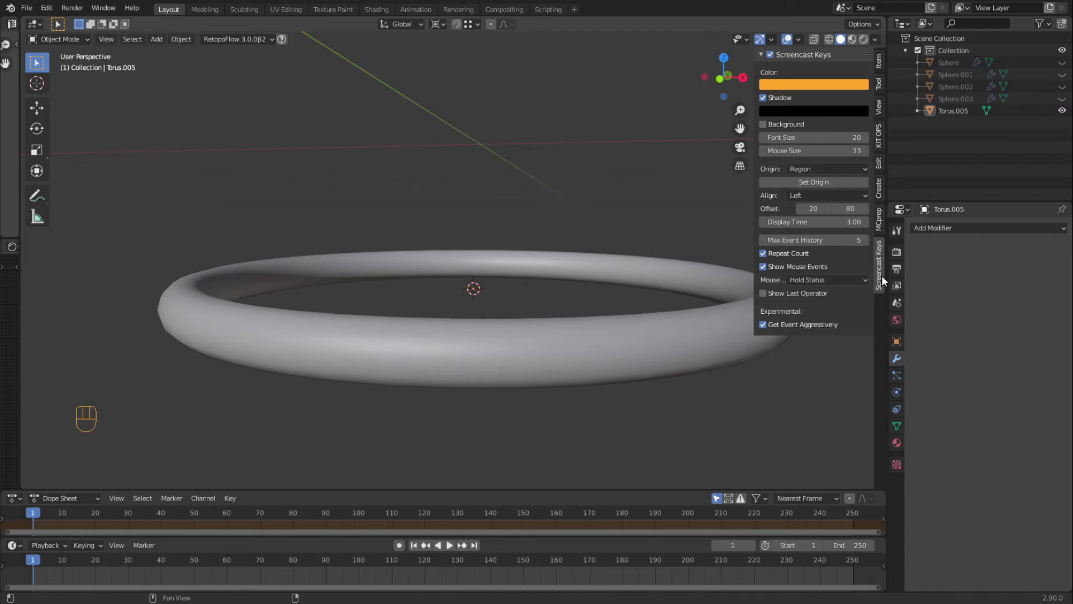
key("n")
middle_click_drag(597, 434, 457, 385)
key("KP_1")
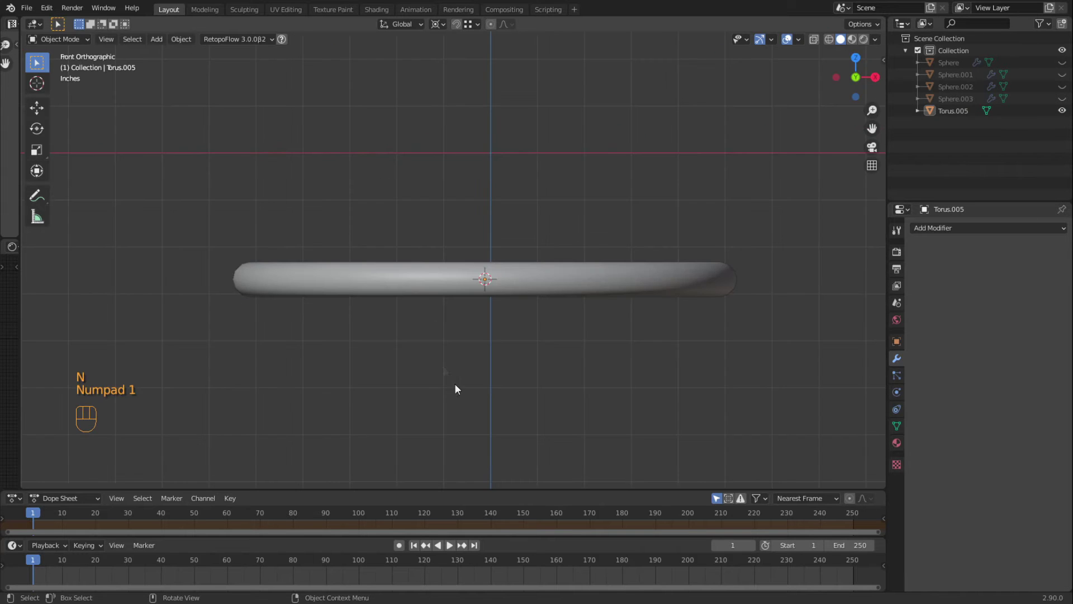
- Mark the innermost edge loop running around the torus ring as a seam
left_click(402, 267)
key("Tab")
middle_click_drag(405, 328, 383, 364)
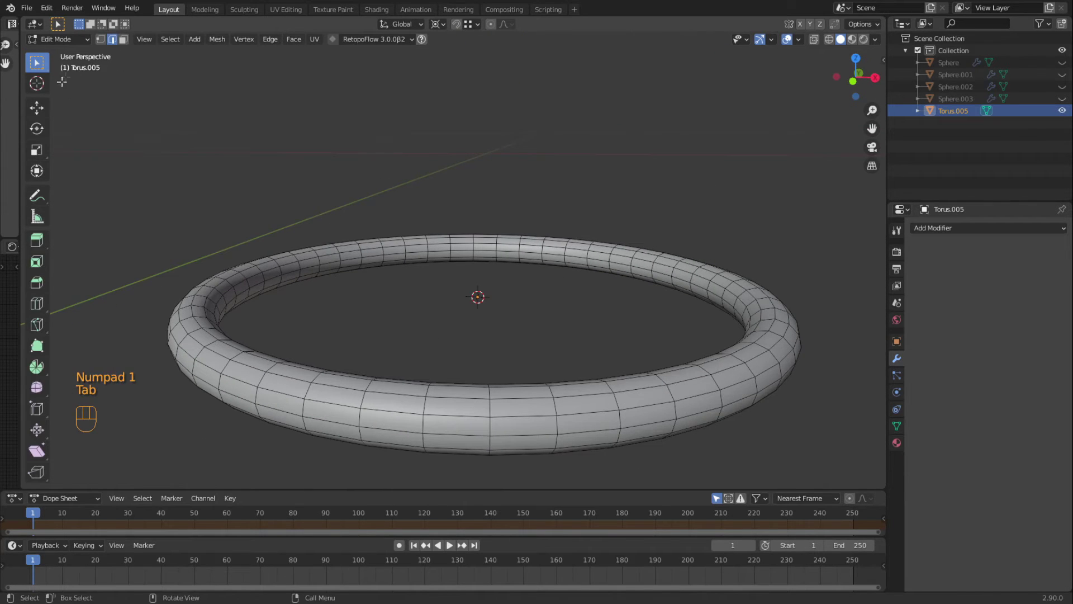
left_click(255, 285, "alt")
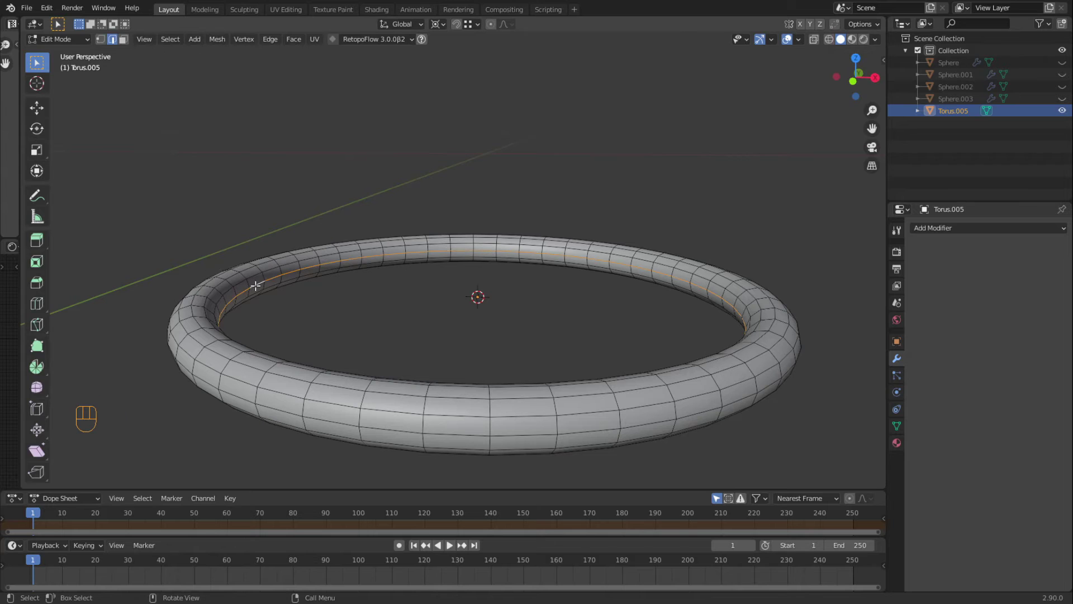
right_click(256, 286)
left_click(246, 290)
left_click(356, 306)
middle_click_drag(367, 314, 441, 360)
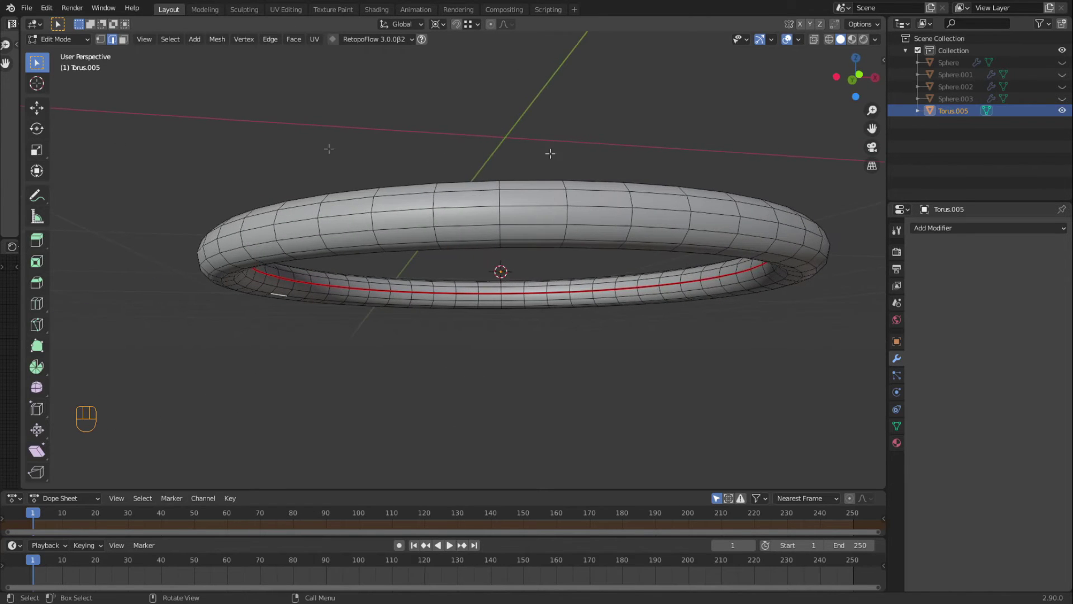
middle_click_drag(566, 287, 528, 330)
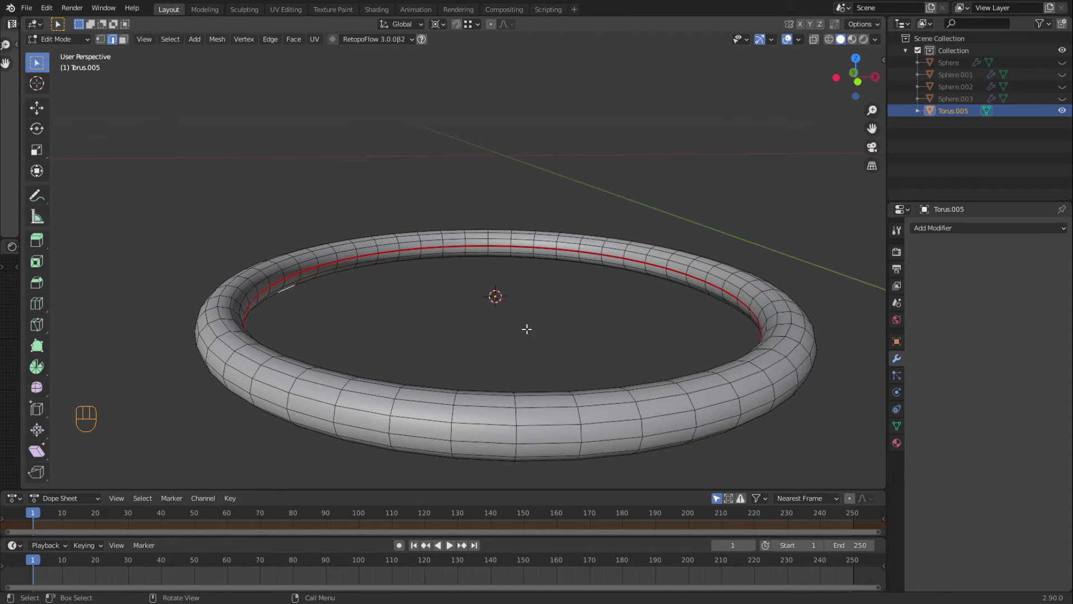
- Add a single loop cut across the torus tube near the front, slid to a factor of about -0.327
middle_click_drag(296, 380, 421, 391)
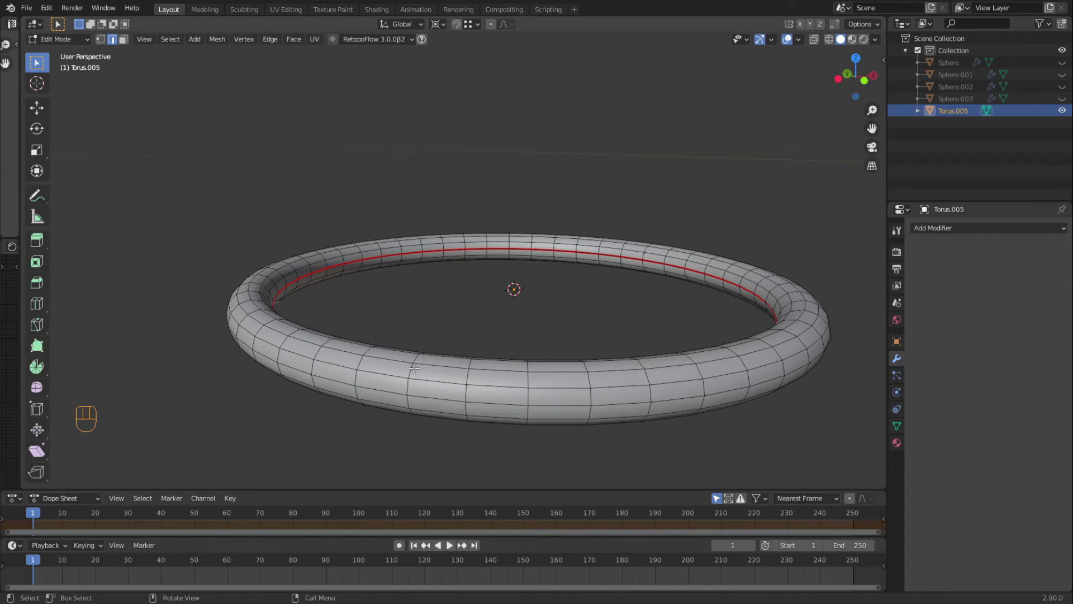
key("r")
key("Escape")
key("ctrl+r")
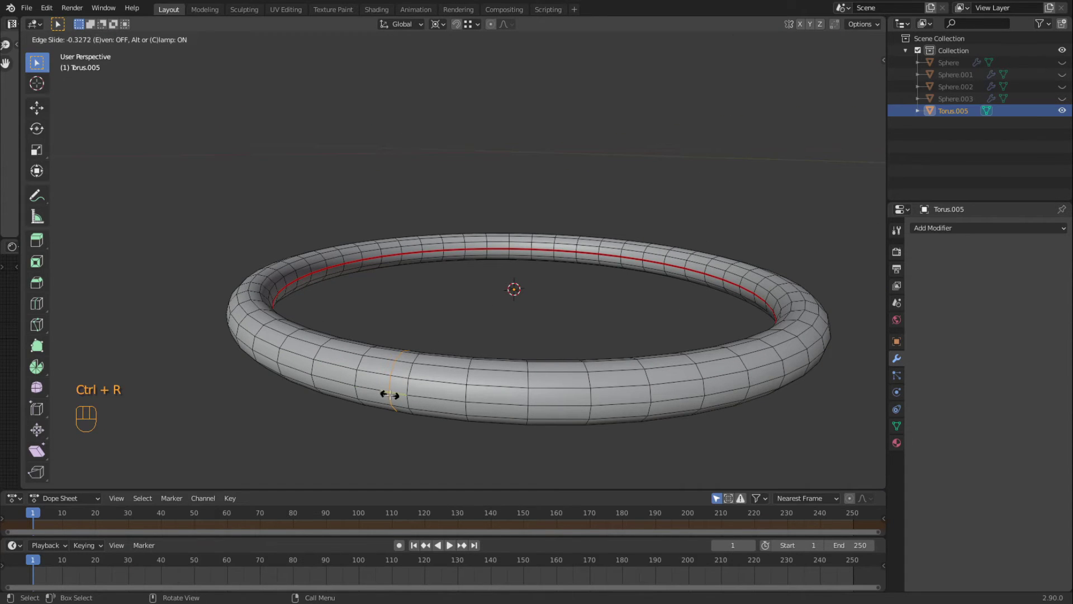
left_click(388, 391)
left_click(353, 349)
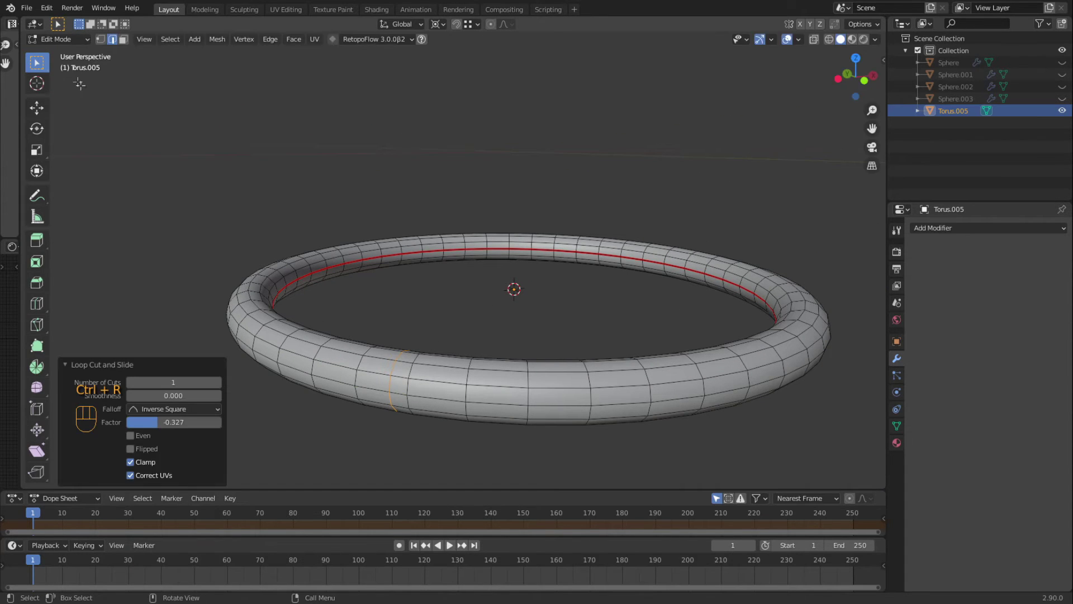
- Extrude the narrow face loop beside the new cut outward along its normals by about 0.048" to form a raised band
left_click(401, 376, "alt")
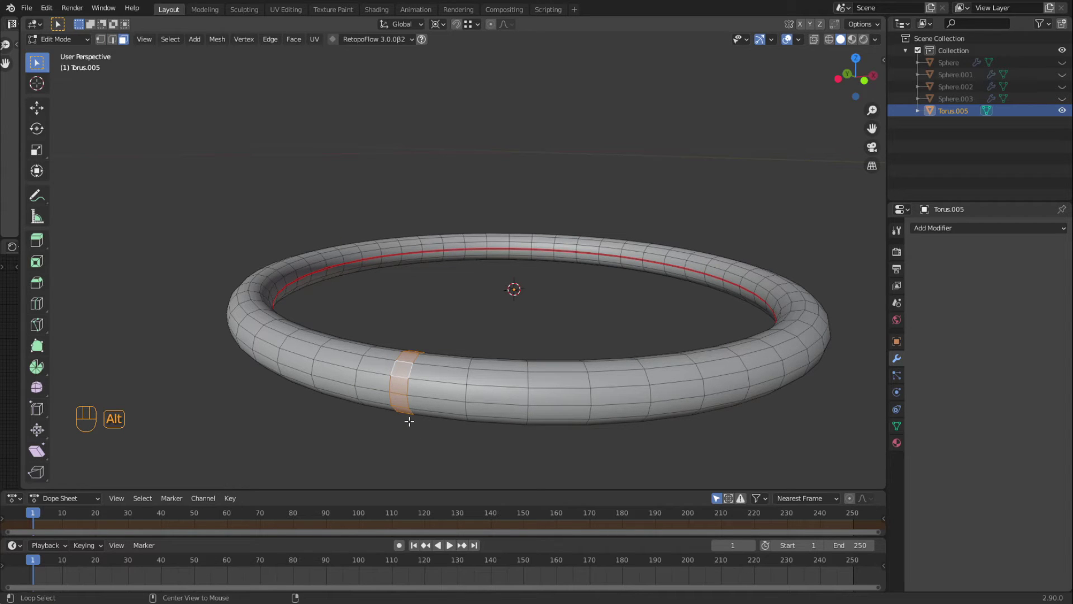
key("alt+e")
left_click(410, 428)
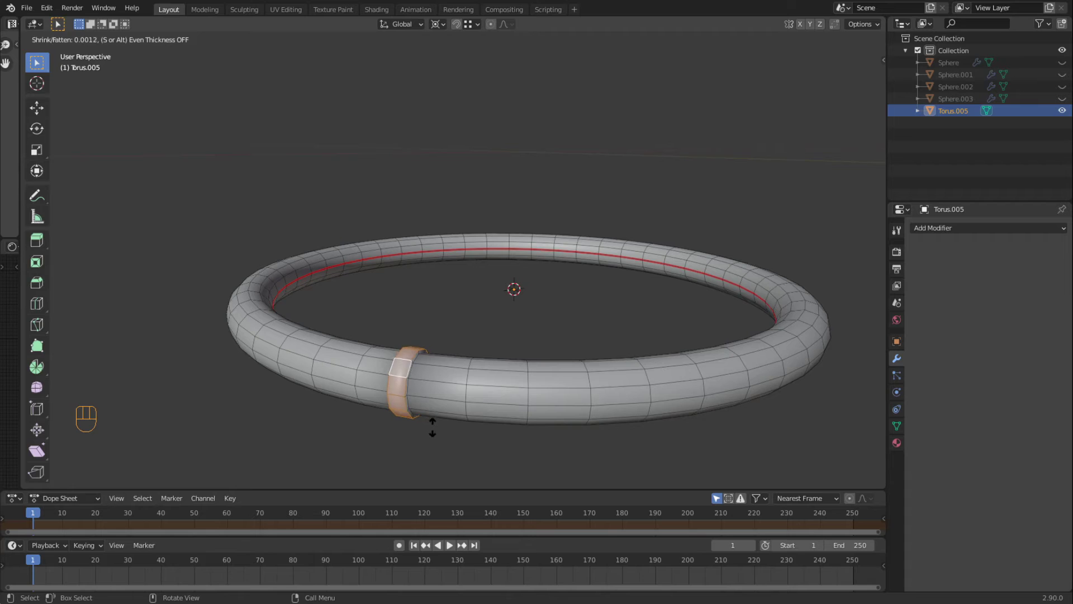
left_click(430, 428)
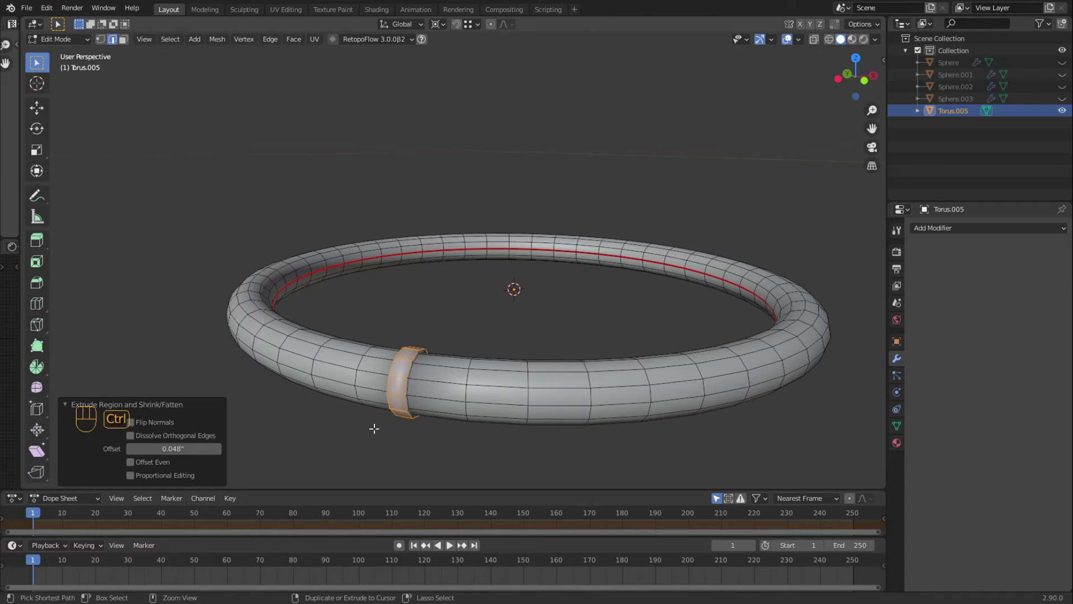
- Add a supporting edge loop close to each side of the raised band, sliding the second to a factor of about -0.842
key("ctrl+r")
left_click(413, 390)
left_click(414, 391)
middle_click_drag(413, 391, 453, 403)
key("ctrl+r")
left_click(453, 402)
left_click(472, 407)
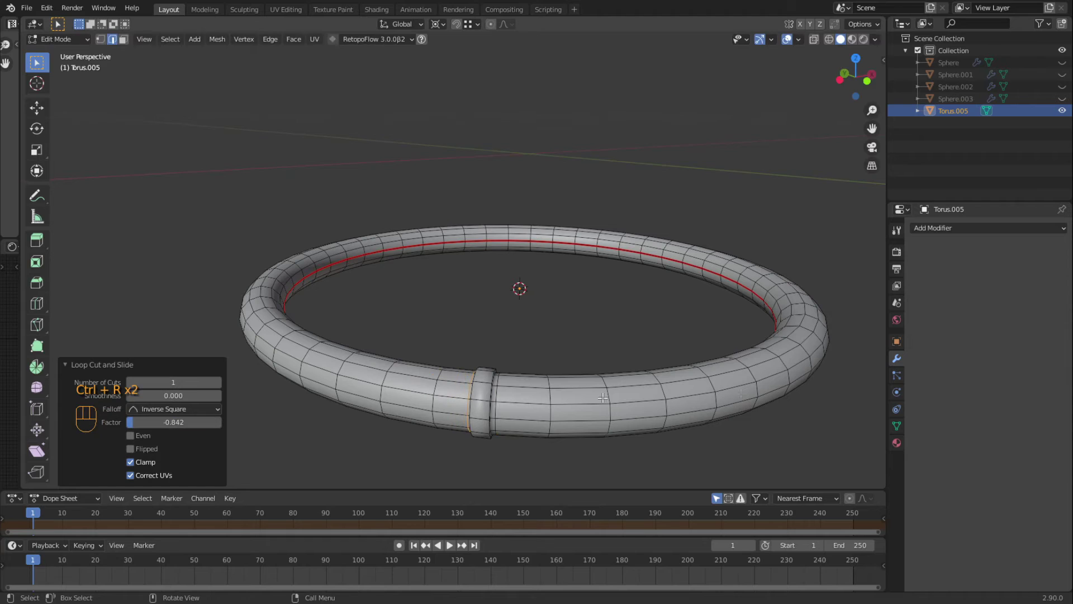
- Add a Subdivision Surface modifier to the torus with viewport level 2 and show it on the edit cage
left_click(950, 228)
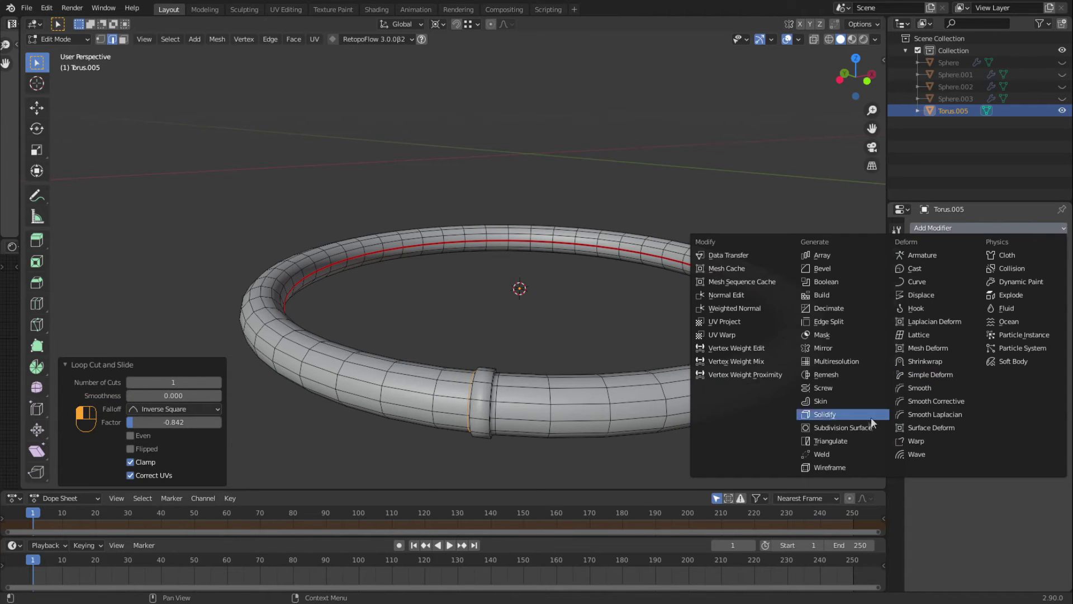
left_click(816, 427)
left_click_drag(1032, 282, 1037, 282)
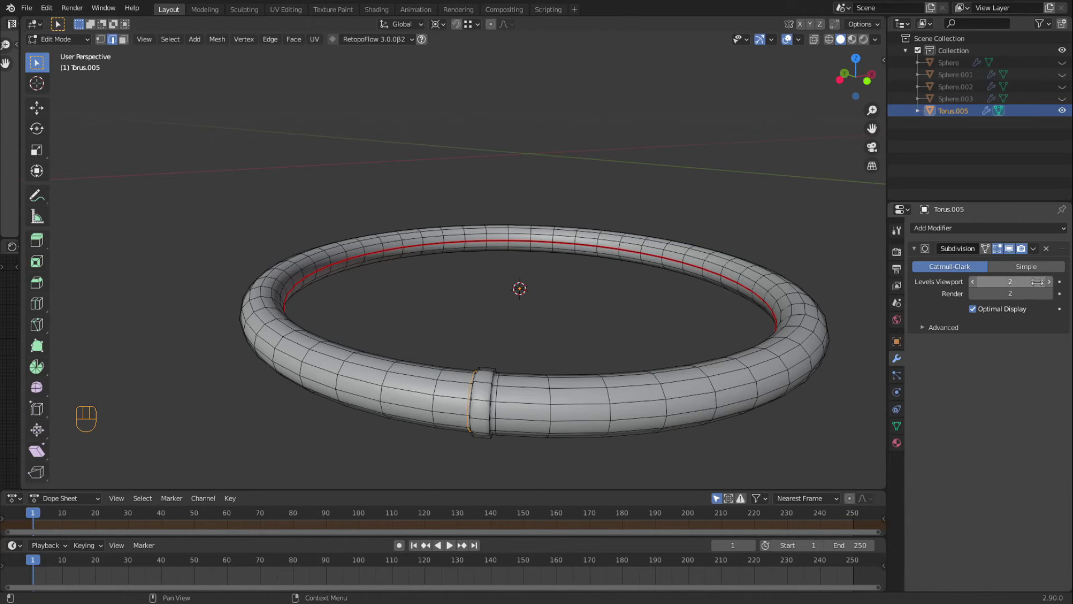
left_click(985, 248)
key("Tab")
middle_click_drag(584, 447, 361, 244)
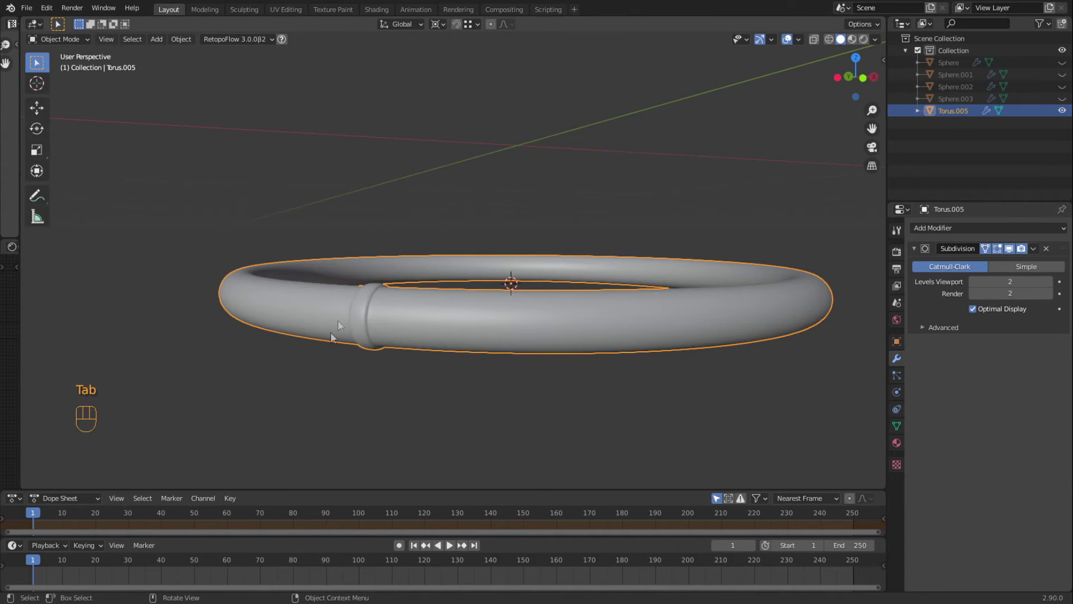
- Try moving a selected edge on the torus's raised band freely to another position
key("Tab")
scroll(350, 369, "up", 3)
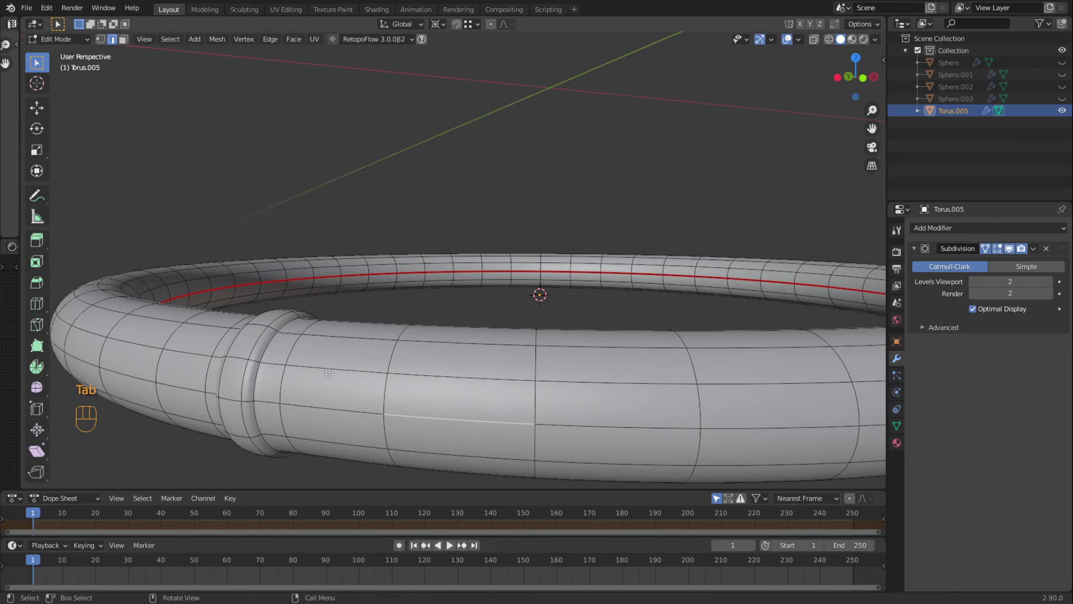
left_click(281, 334)
middle_click_drag(299, 368, 447, 373)
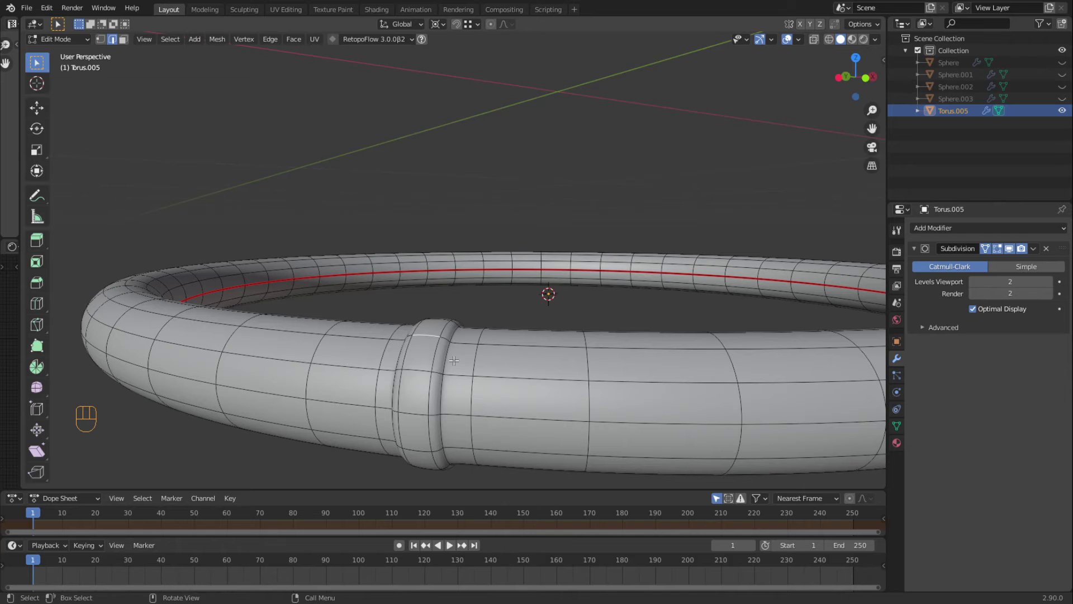
middle_click_drag(410, 371, 427, 350)
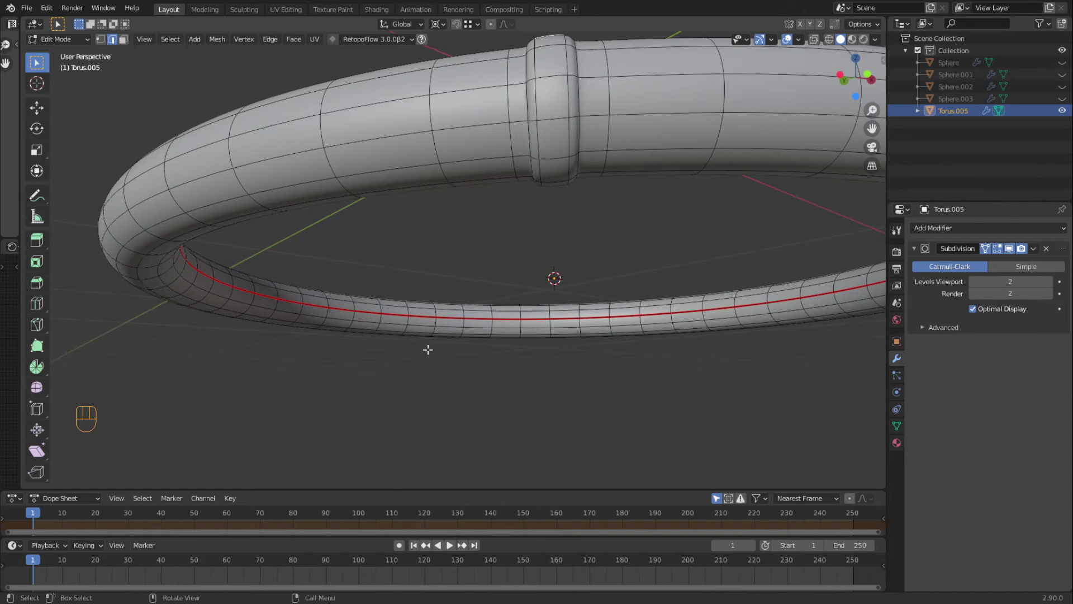
key("g")
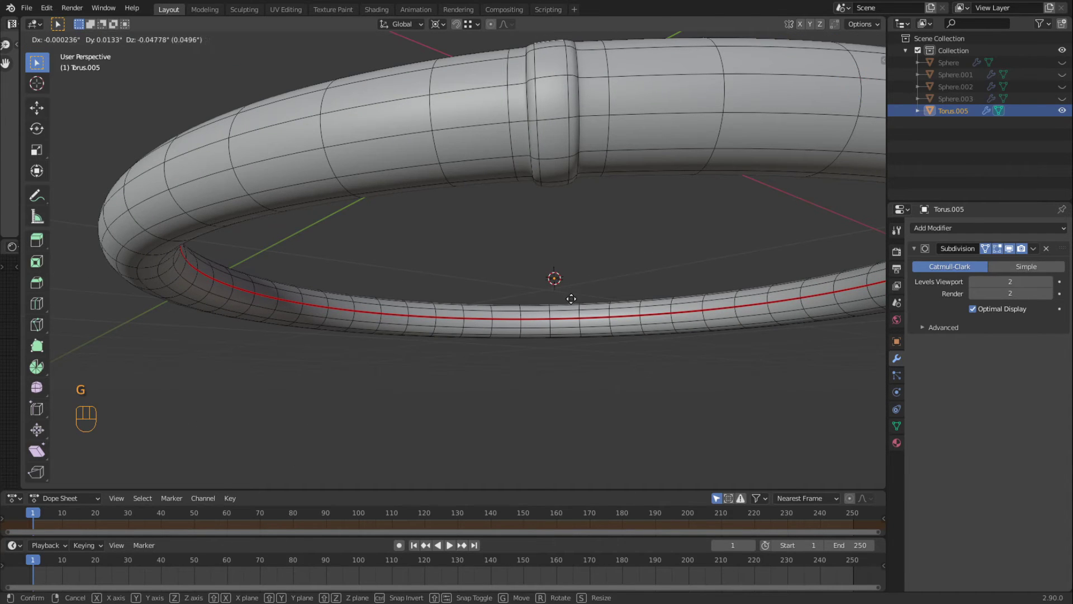
left_click(581, 208)
middle_click_drag(561, 168, 405, 276)
key("g")
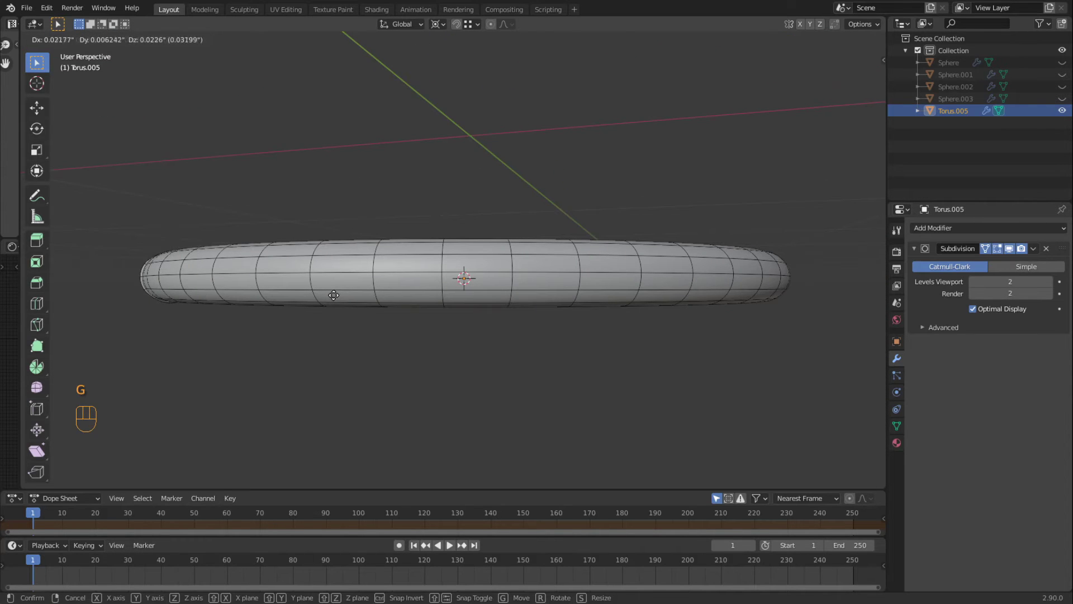
left_click(290, 320)
middle_click_drag(290, 321, 395, 313)
key("Tab")
middle_click_drag(434, 379, 517, 370)
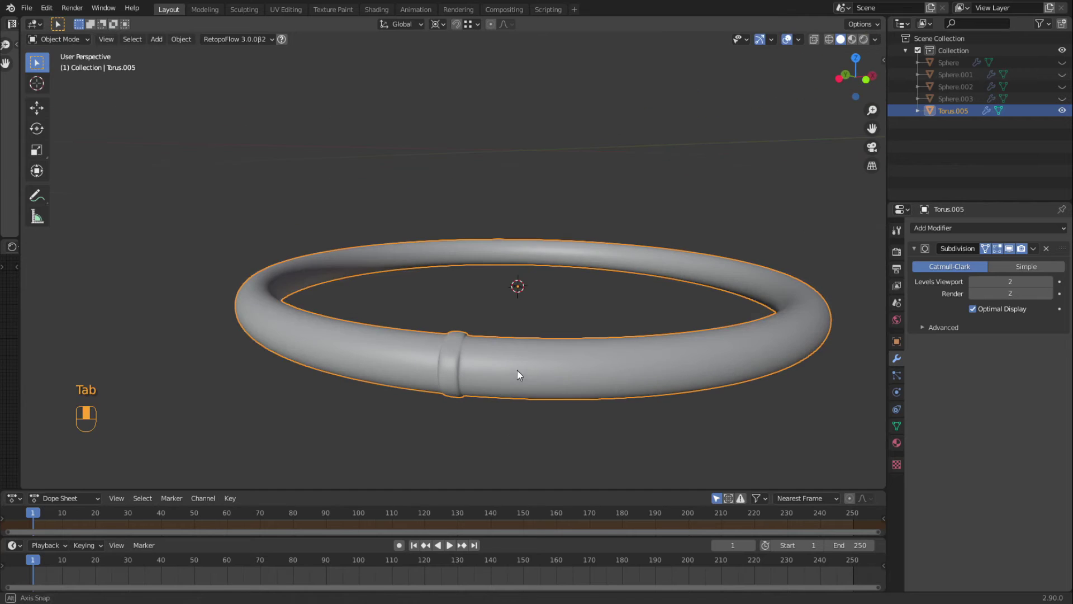
- Select the two edge loops bordering the raised band on the torus
key("Tab")
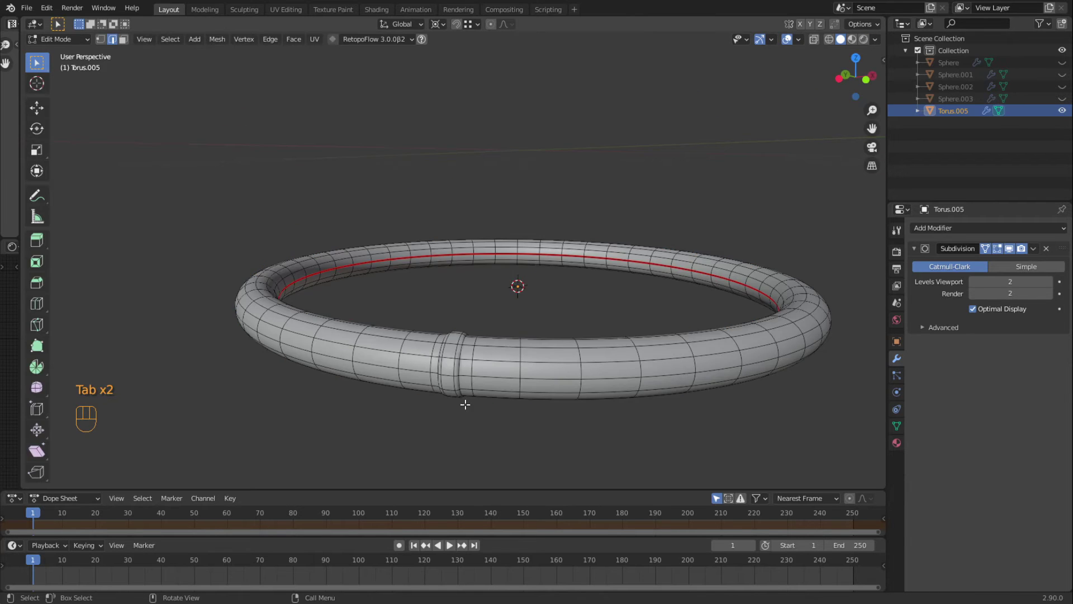
scroll(462, 400, "up", 3)
middle_click_drag(462, 400, 448, 264, "shift")
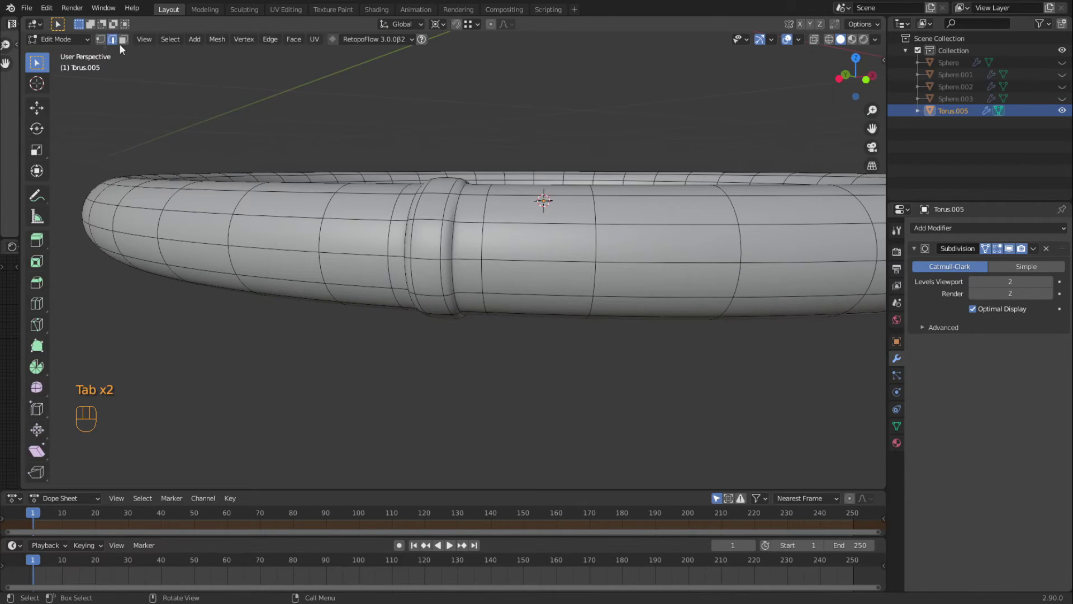
middle_click_drag(381, 194, 532, 229)
left_click(417, 225, "alt")
left_click(532, 229, "alt+shift")
left_click(591, 358)
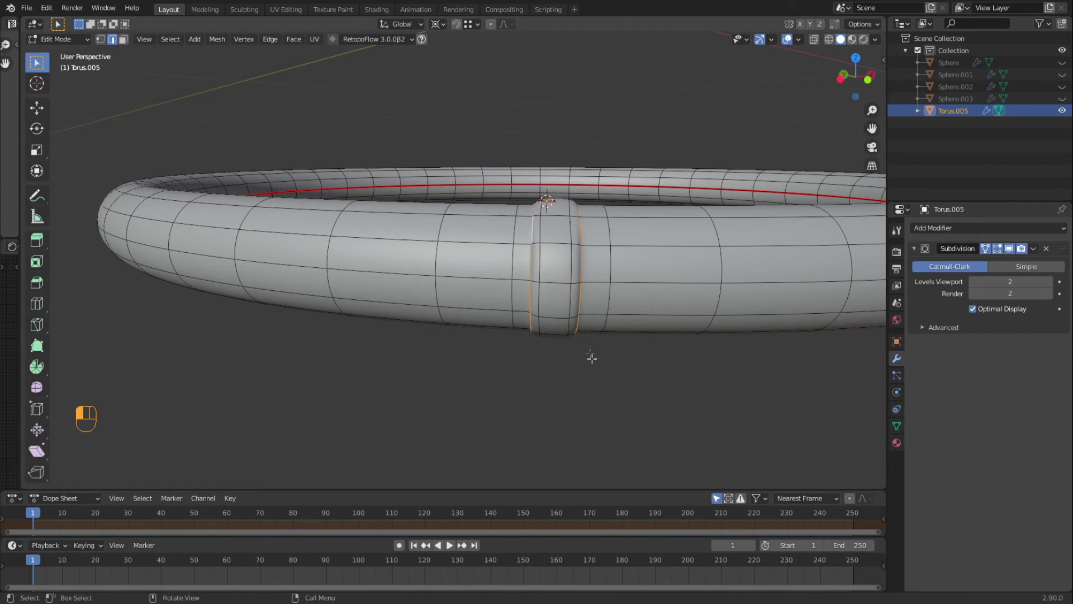
- Try marking only one bordering edge loop of the raised band as sharp, and undo it
middle_click_drag(581, 395, 500, 332)
left_click(478, 238, "alt")
middle_click_drag(550, 299, 520, 295)
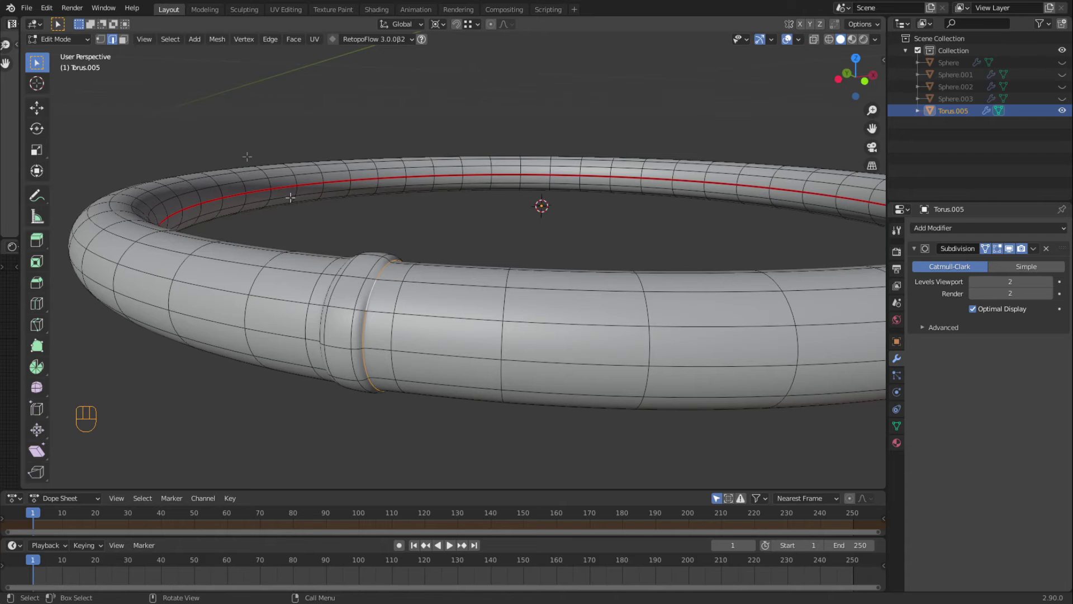
right_click(321, 254)
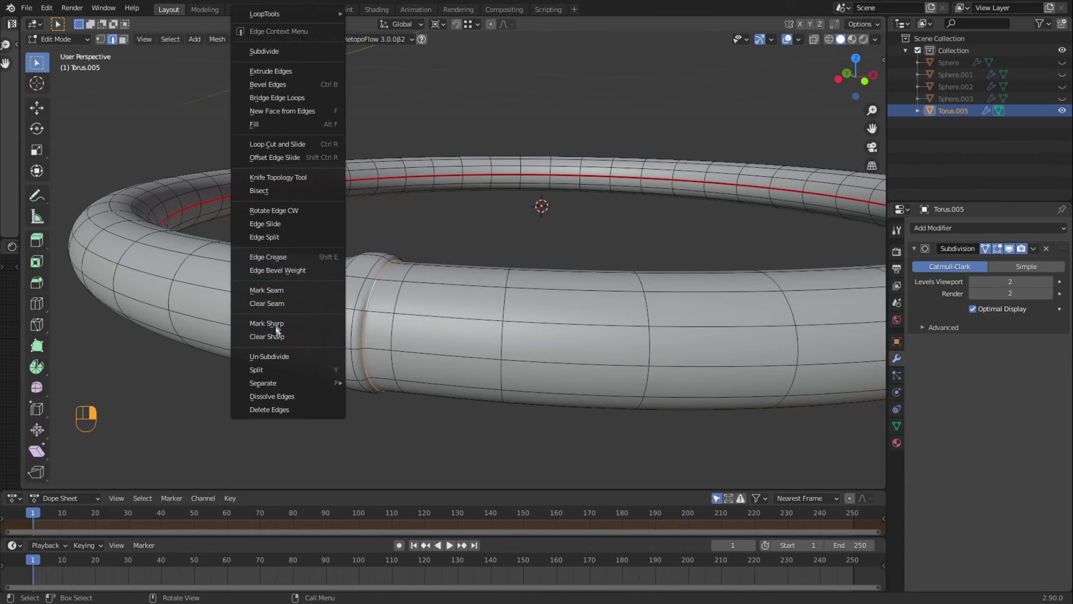
left_click(275, 321)
key("ctrl+z")
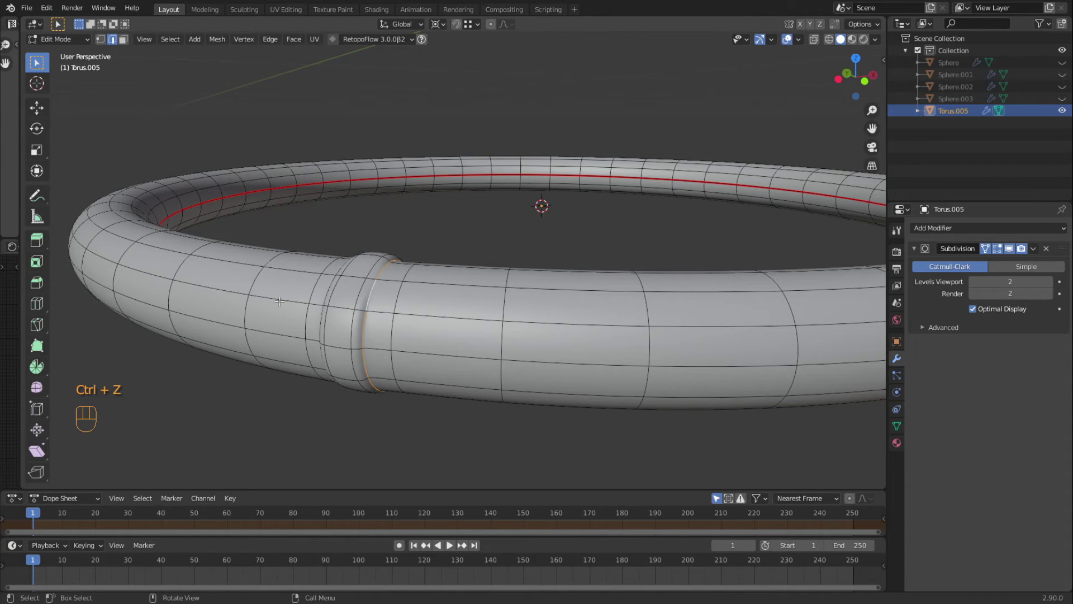
right_click(279, 254)
- Return the torus to Object Mode and apply the Poliigon material MetalSpottyDiscoloration001_3K to it
scroll(455, 246, "down", 8)
key("Tab")
middle_click_drag(458, 334, 474, 318)
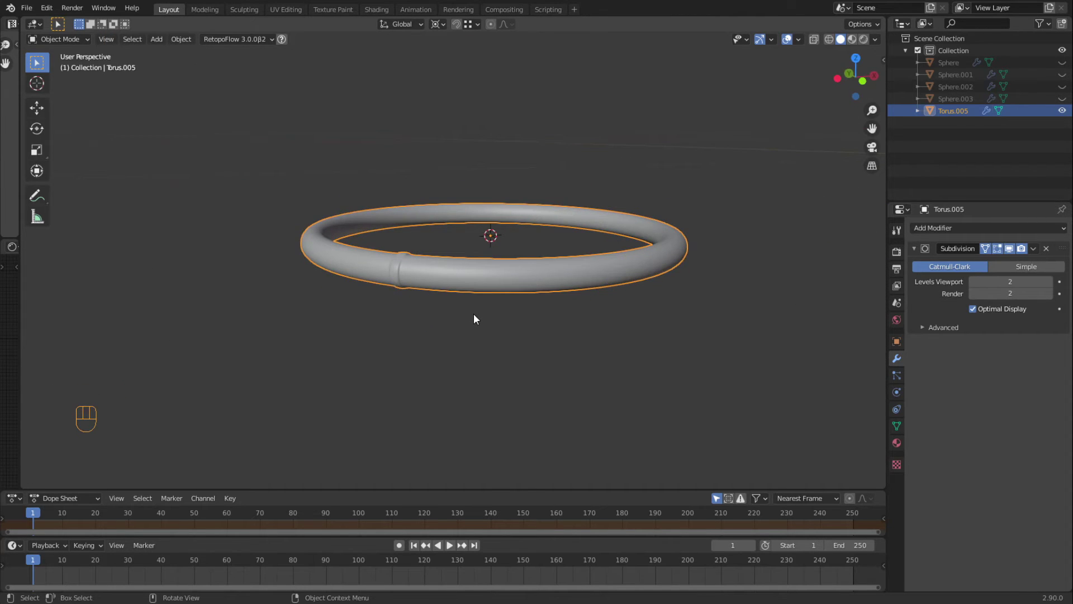
middle_click_drag(454, 309, 462, 327)
scroll(462, 327, "up", 4)
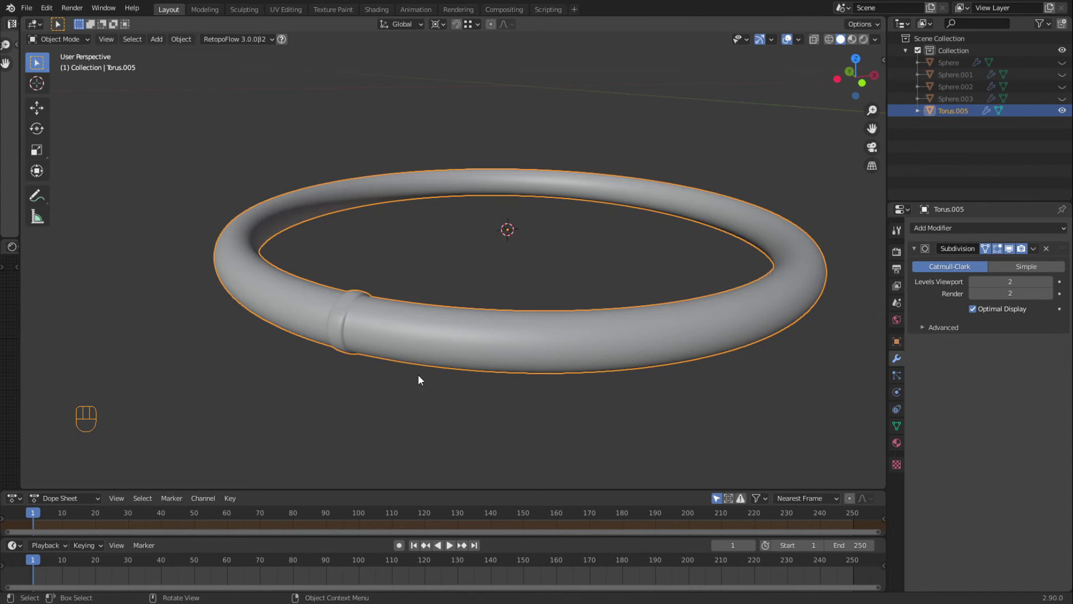
left_click(395, 382)
left_click(441, 342)
left_click(897, 442)
scroll(954, 433, "up", 1)
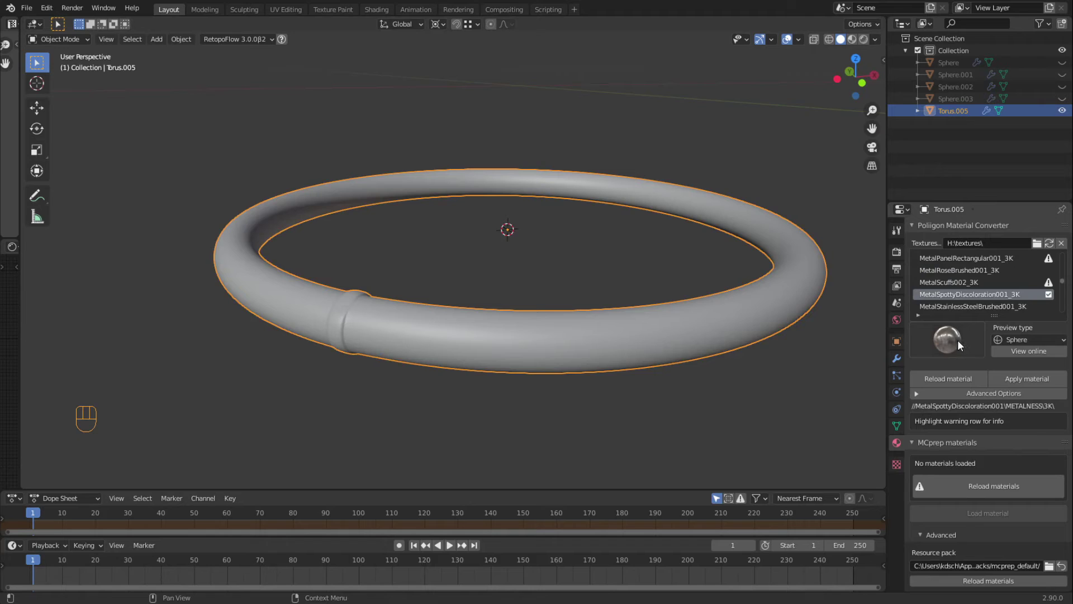
left_click(952, 306)
left_click(950, 294)
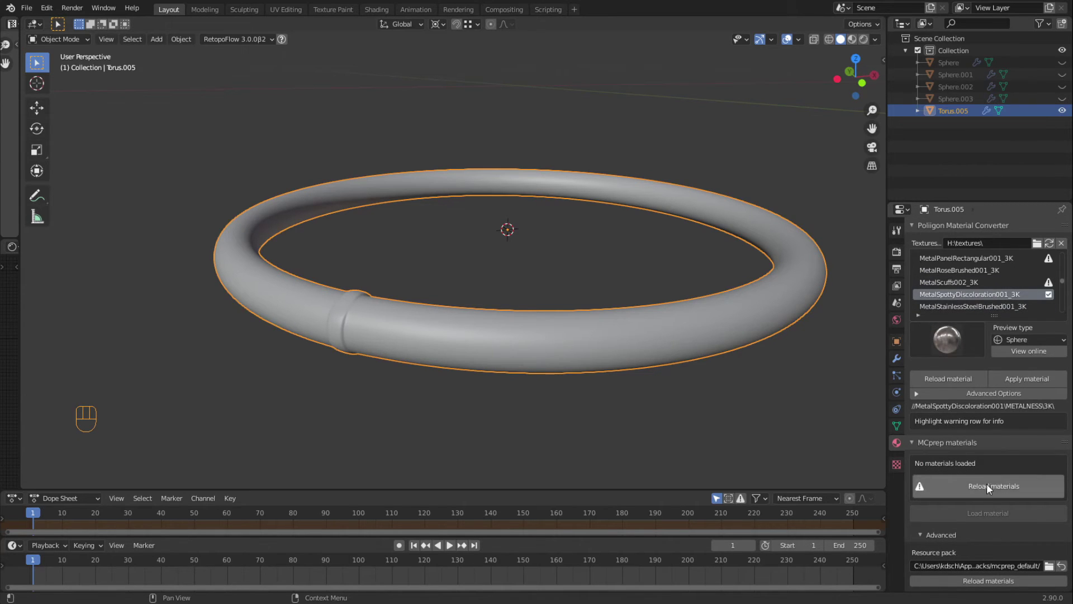
left_click(1020, 378)
- Switch the viewport to material preview shading and unwrap the UVs of the entire torus mesh along its seams
key("Tab")
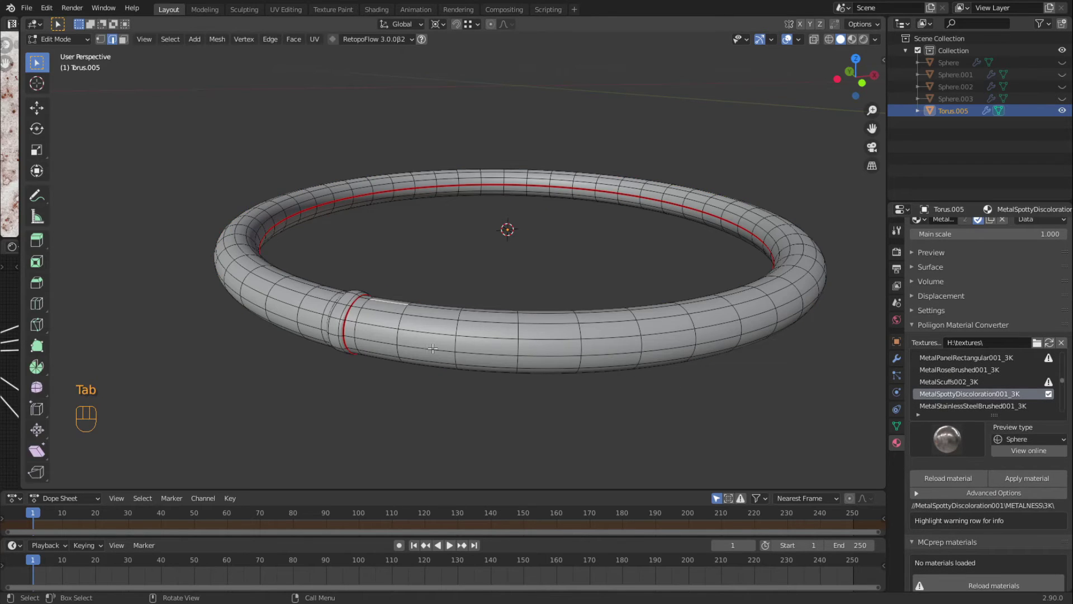
key("Tab")
left_click(852, 39)
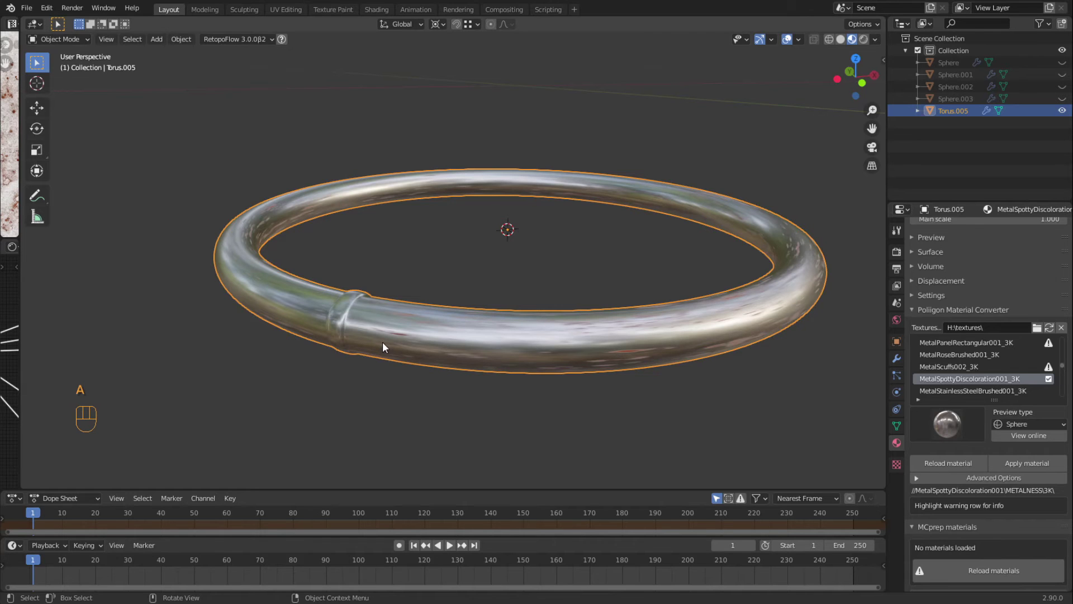
key("Tab")
key("a")
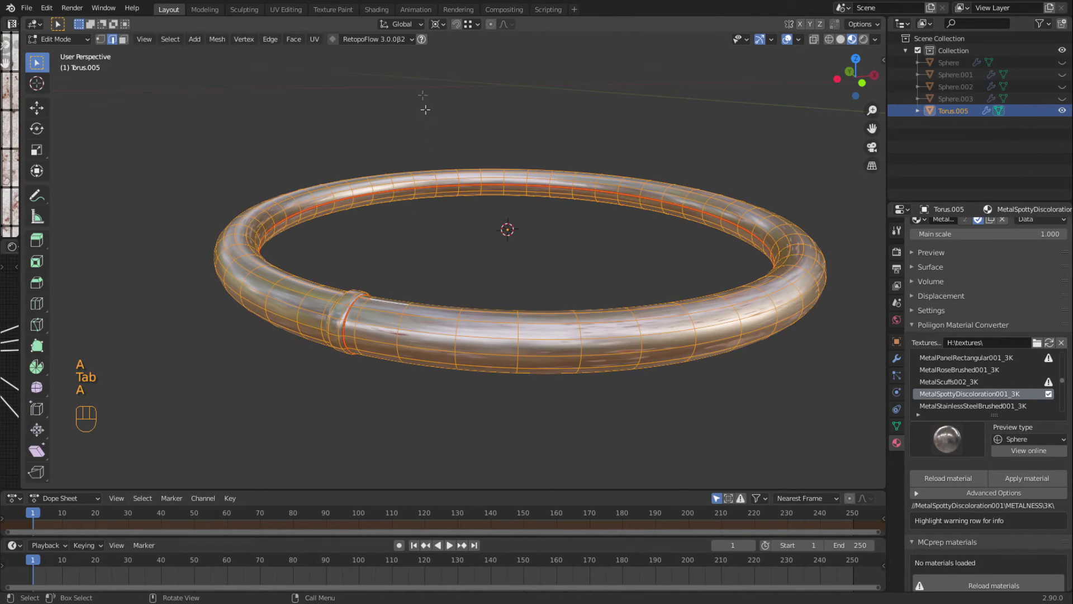
left_click(314, 39)
left_click(334, 54)
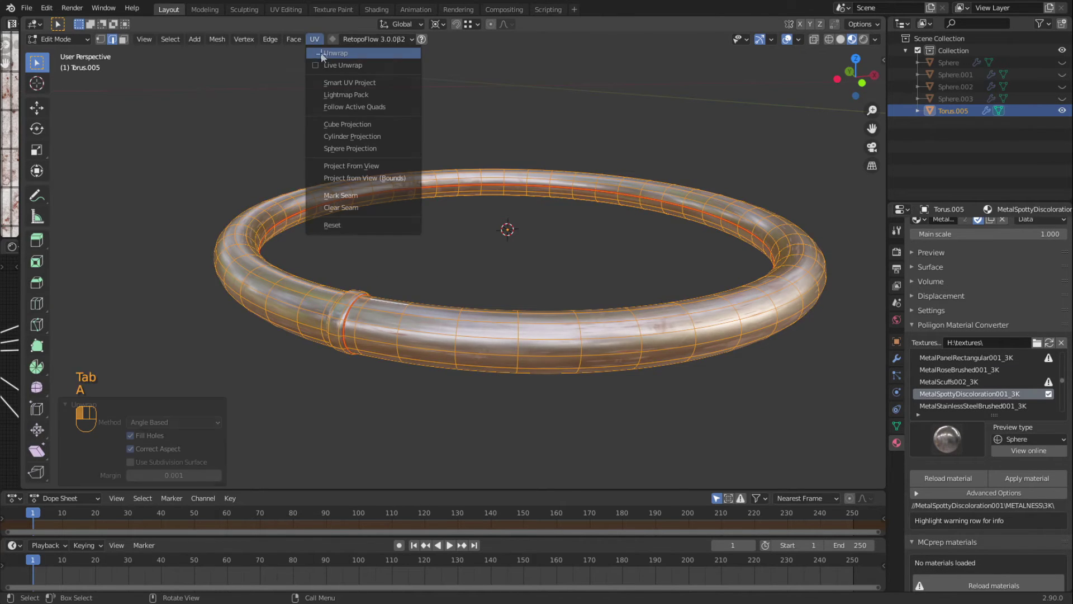
left_click(336, 386)
key("Tab")
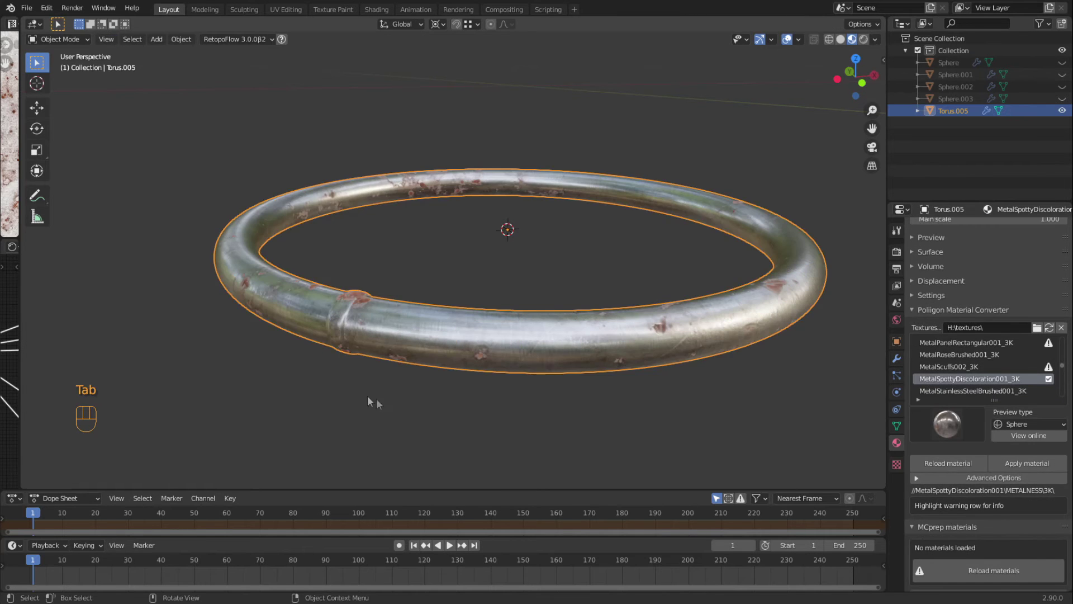
middle_click_drag(414, 410, 427, 381)
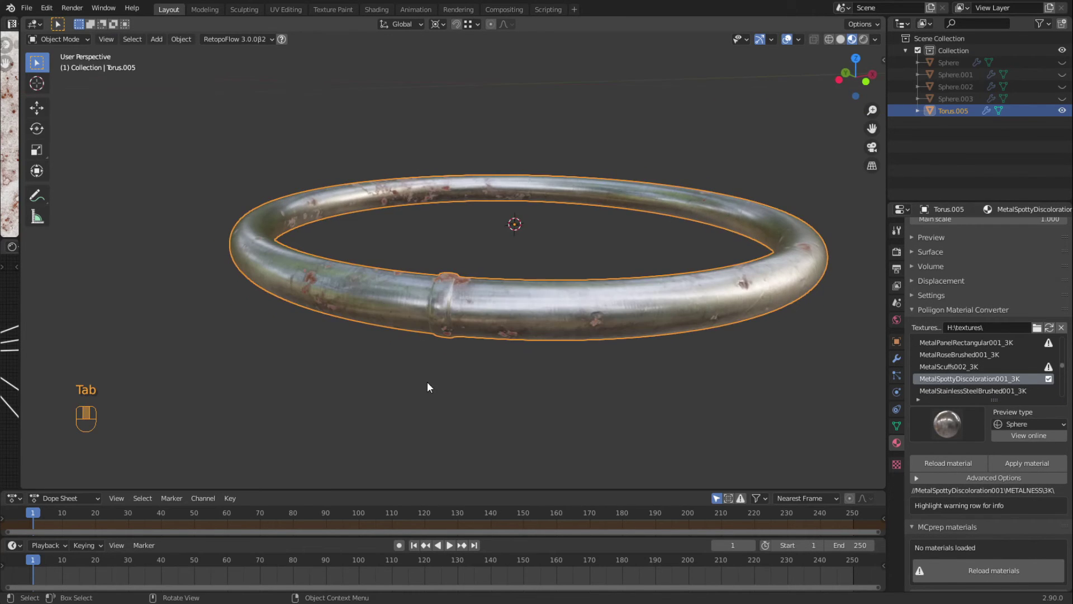
middle_click_drag(443, 323, 478, 343)
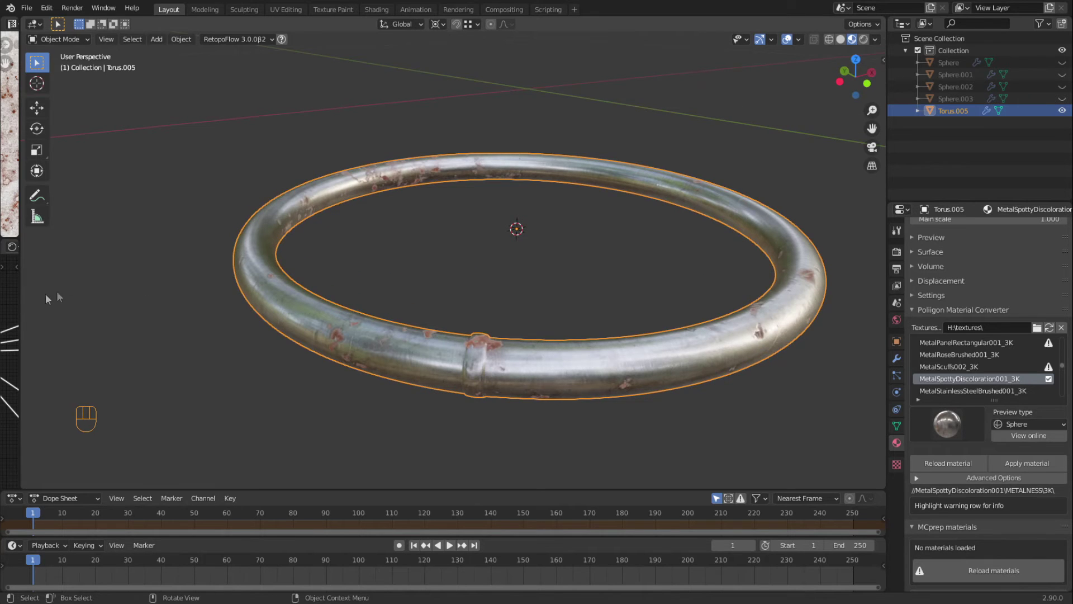
- Widen the image editor area and scale all of the torus's UVs up by about 1.35
left_click_drag(22, 278, 276, 305)
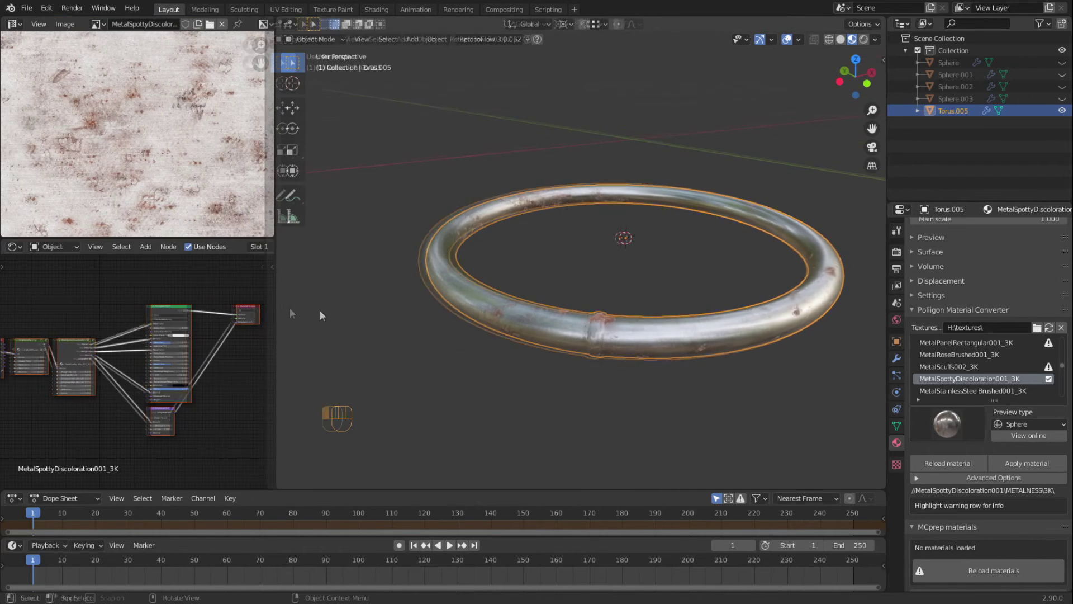
key("Tab")
key("a")
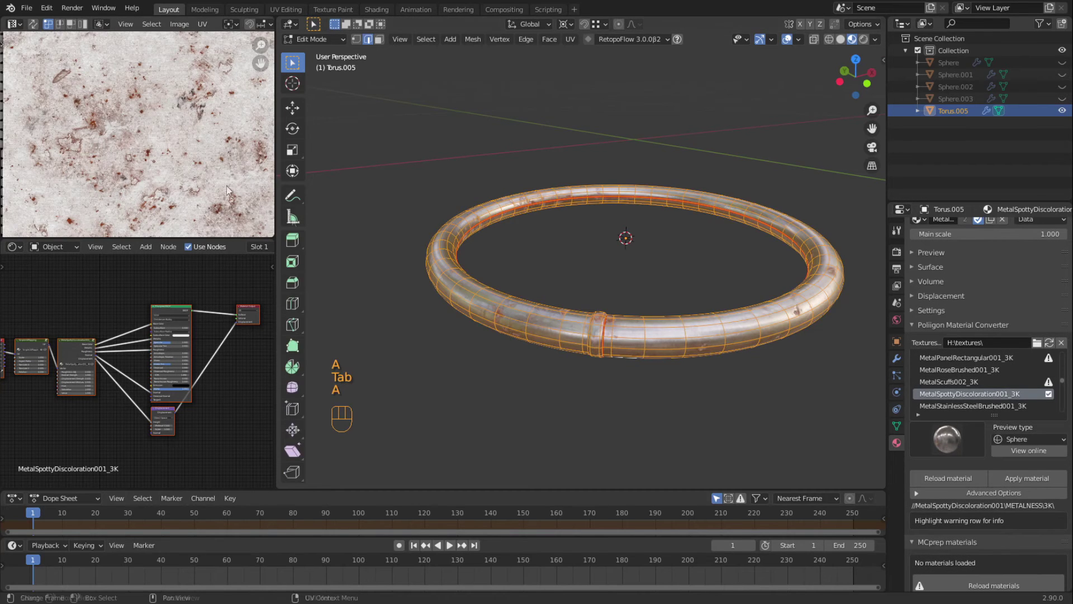
scroll(52, 149, "down", 2)
scroll(84, 151, "up", 1)
key("a")
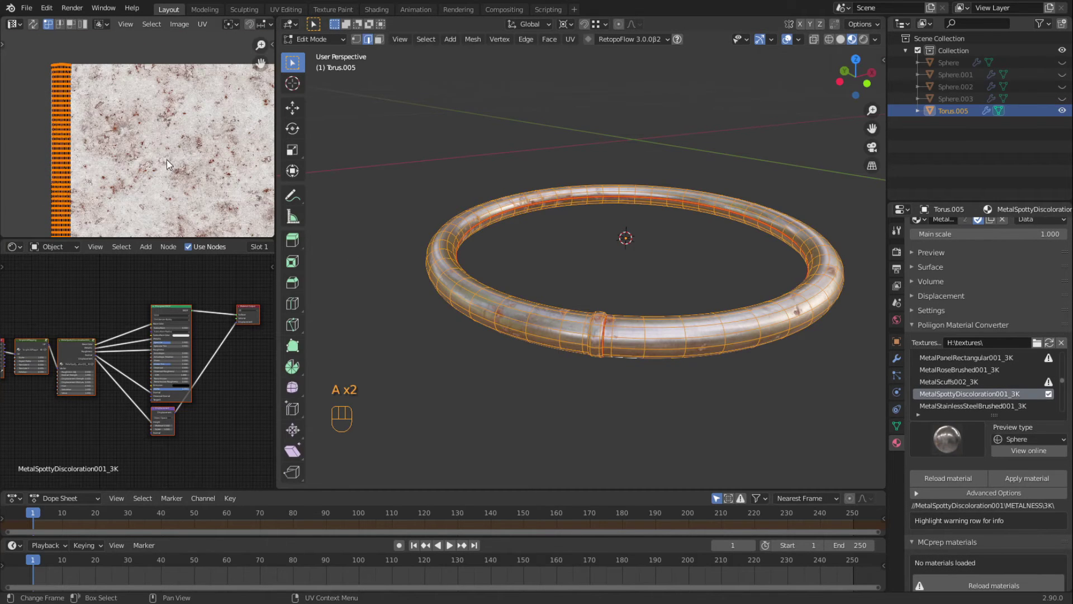
key("s")
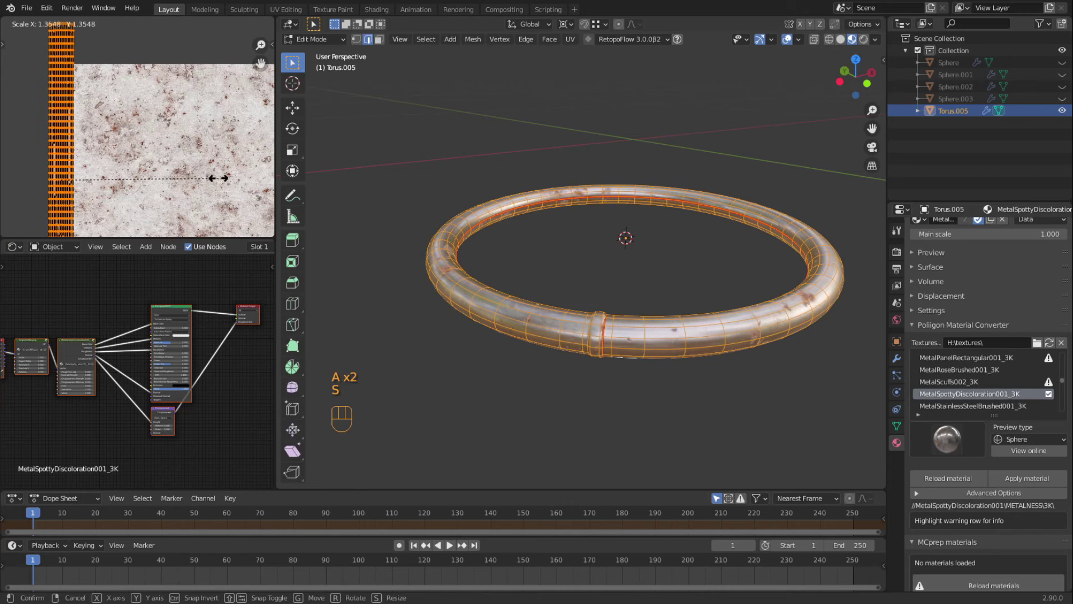
left_click(220, 180)
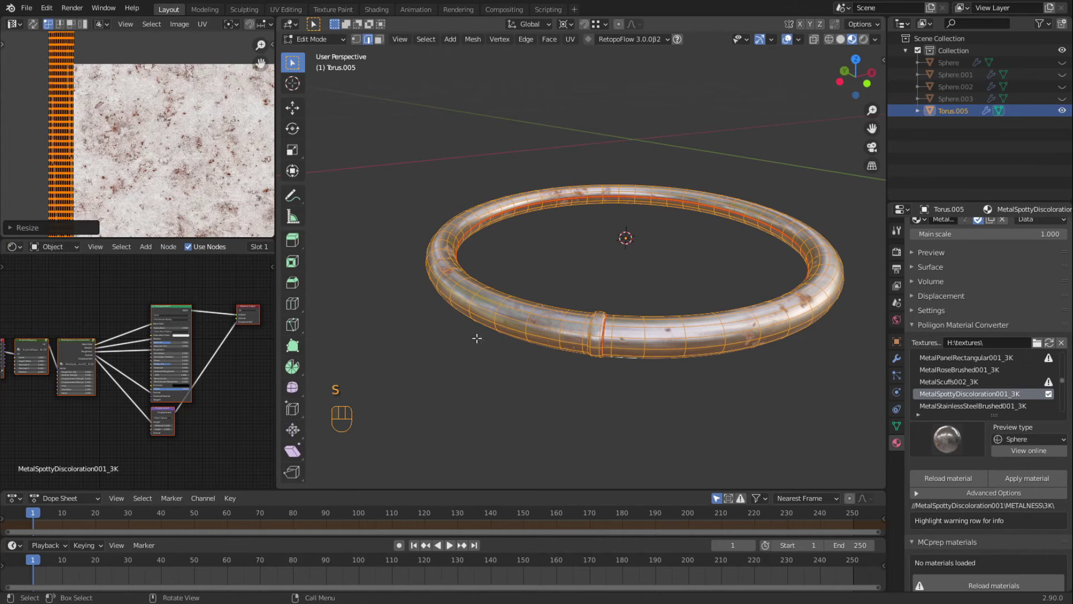
key("Tab")
scroll(638, 436, "up", 3)
middle_click_drag(635, 427, 530, 378)
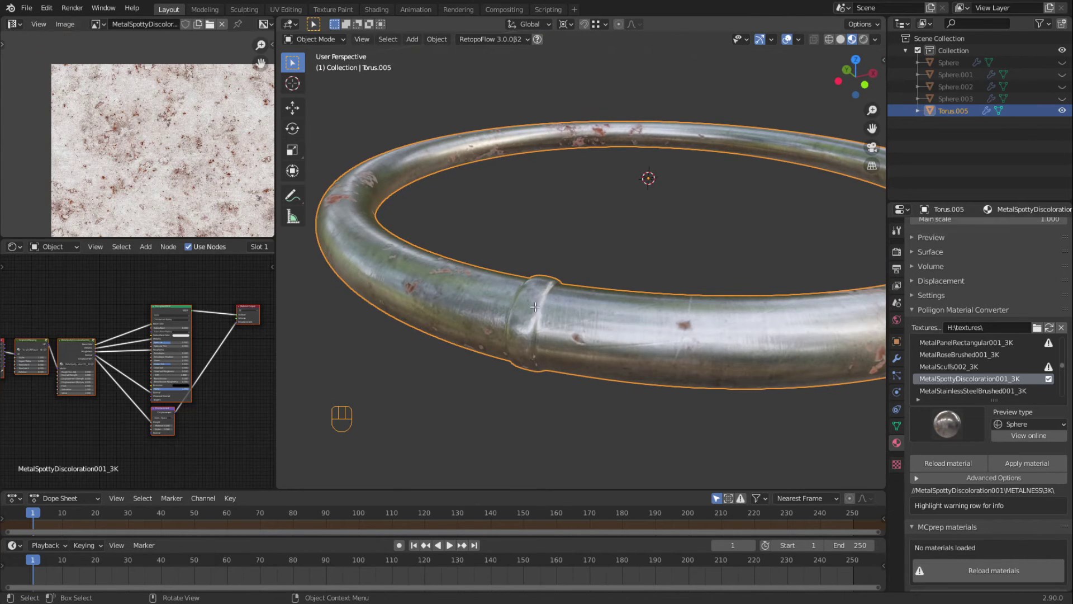
- Select the face loops of the torus's raised band and move their UVs onto the middle of the rust texture image
key("Tab")
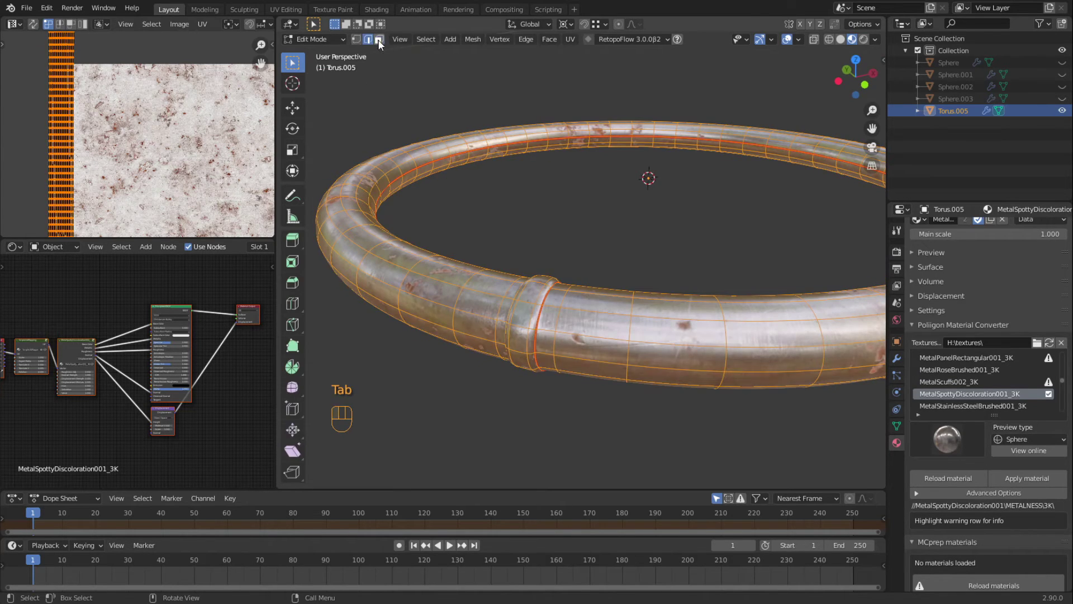
left_click(379, 39)
key("alt+a")
left_click(530, 301, "alt")
middle_click_drag(530, 301, 791, 293)
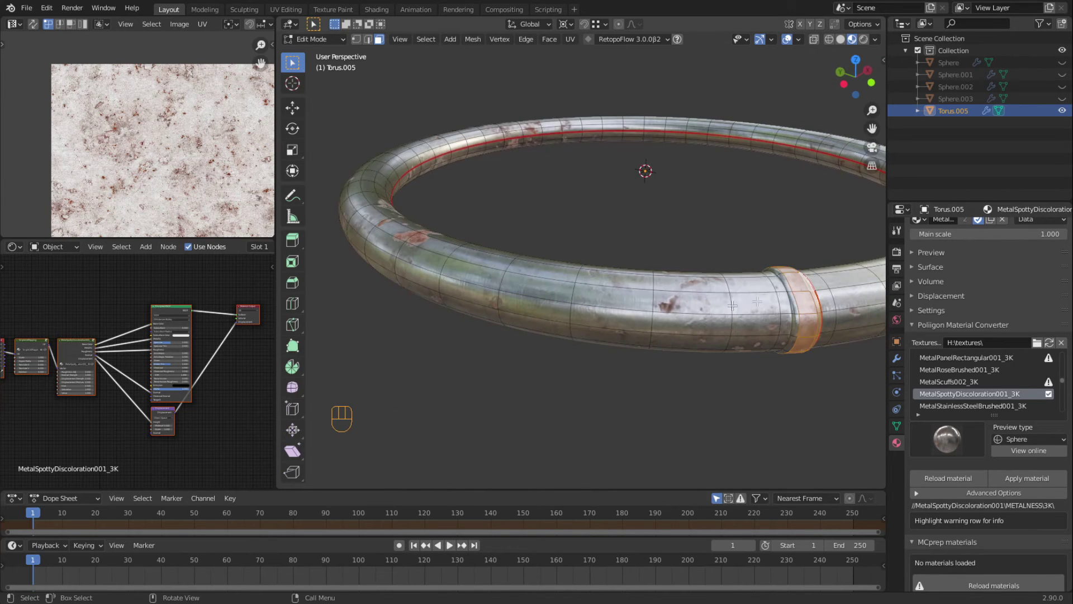
left_click(790, 289, "alt+shift")
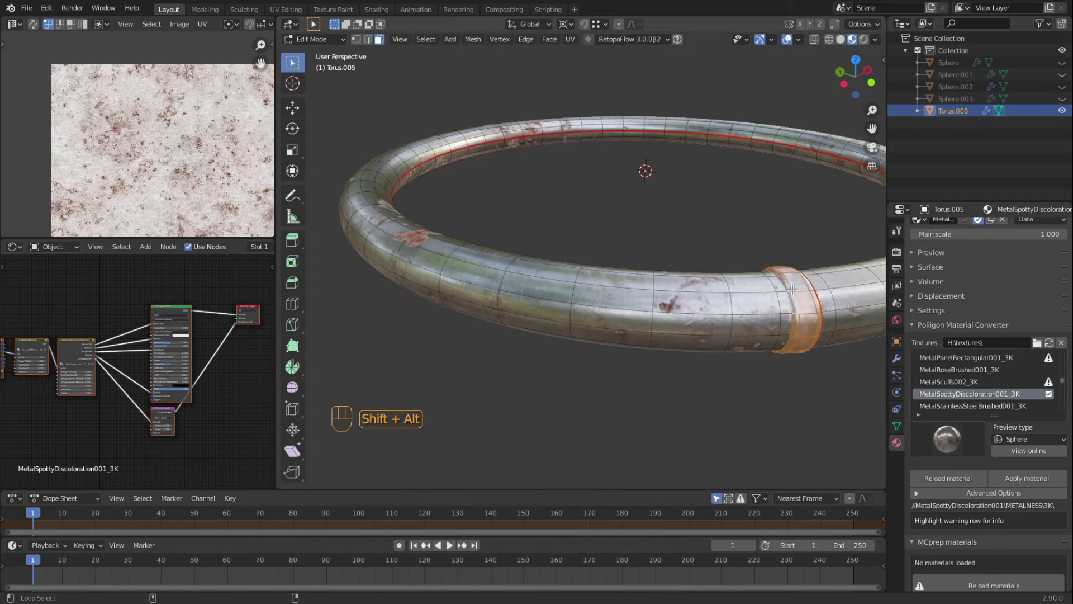
middle_click_drag(789, 320, 456, 378)
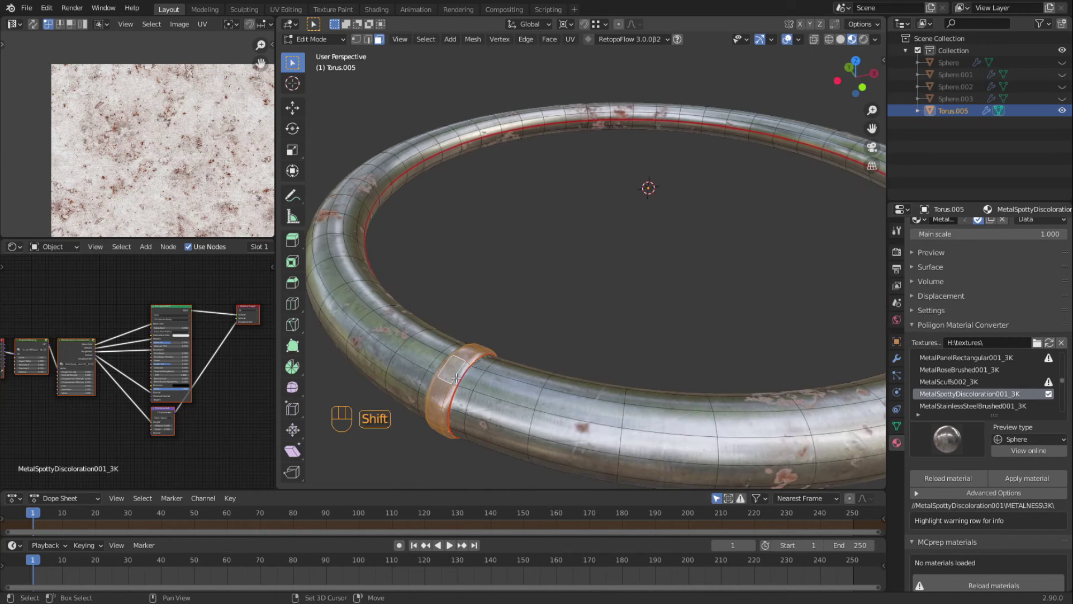
scroll(185, 158, "down", 3)
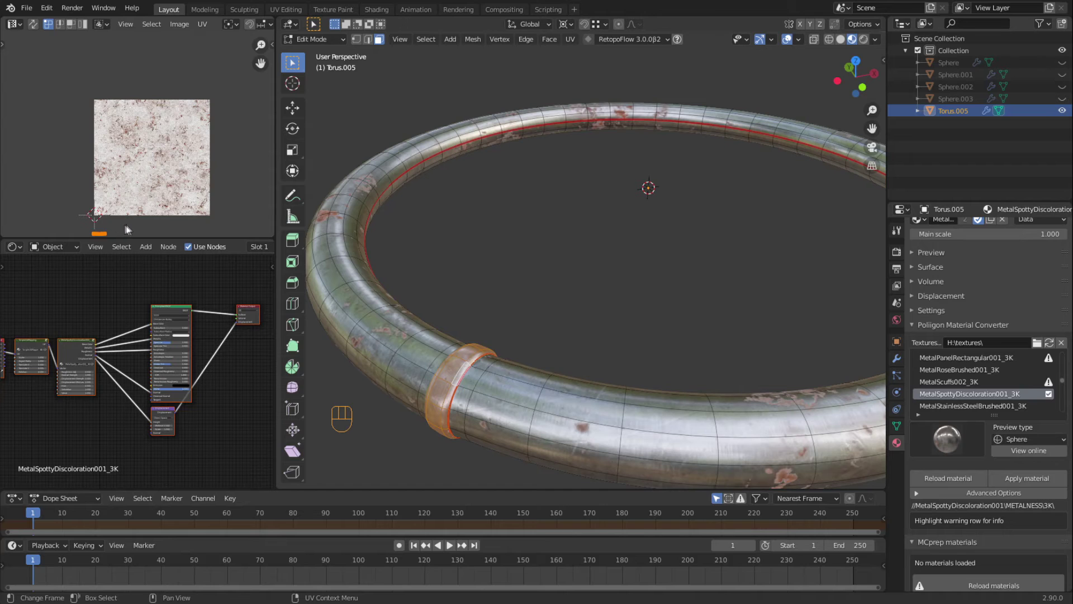
key("g")
left_click(154, 192)
key("Tab")
middle_click_drag(484, 247, 561, 316)
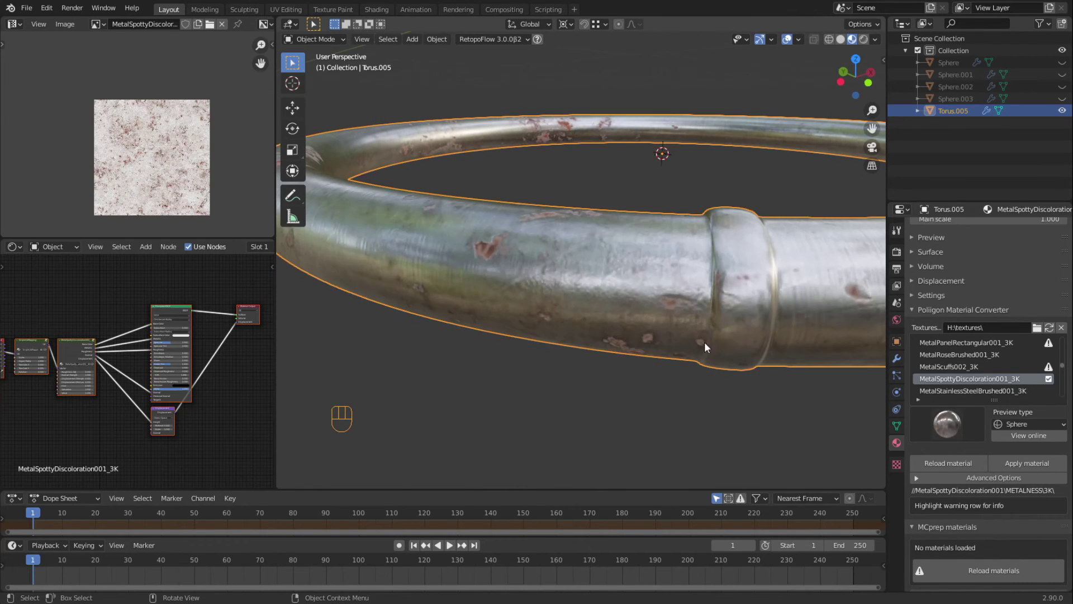
middle_click_drag(725, 324, 468, 225)
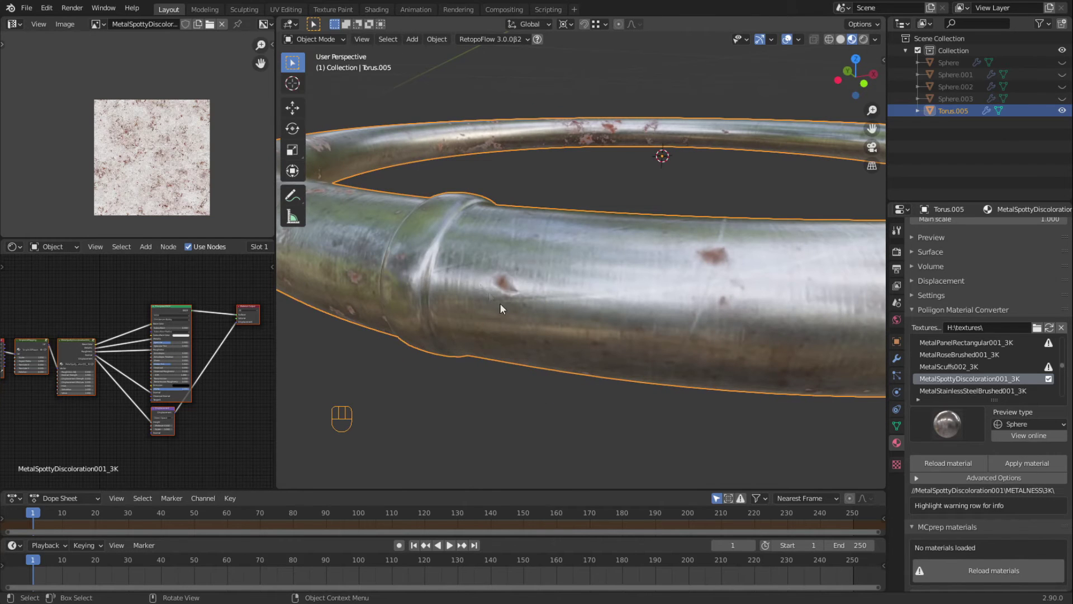
- Deselect the torus, switch to the front view and unhide the glass vessels and metal bowls
scroll(500, 303, "down", 5)
left_click(535, 370)
middle_click_drag(535, 370, 566, 341)
key("KP_1")
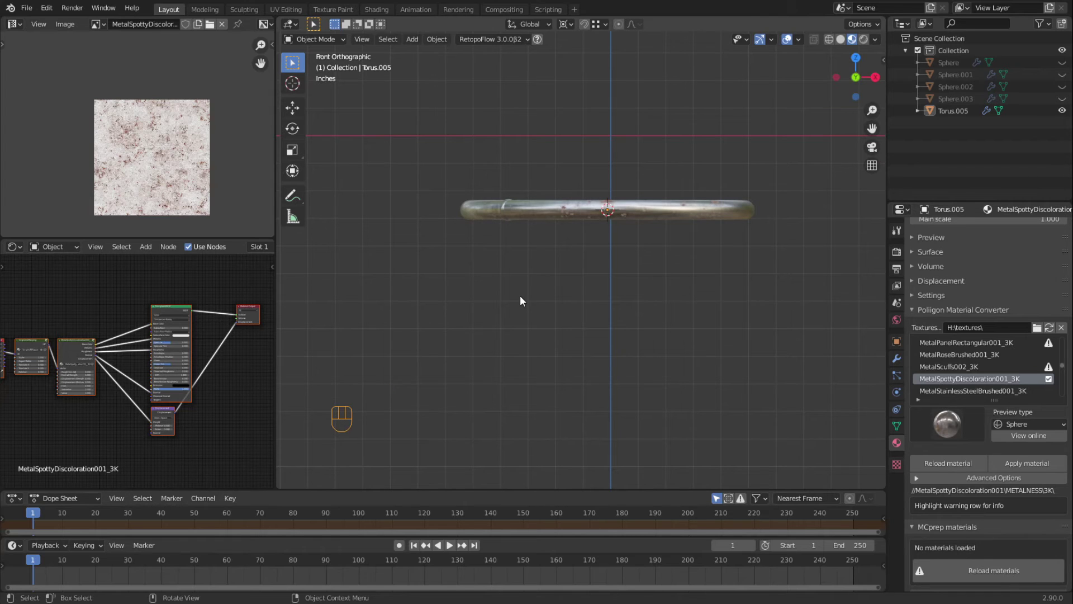
scroll(620, 317, "down", 5)
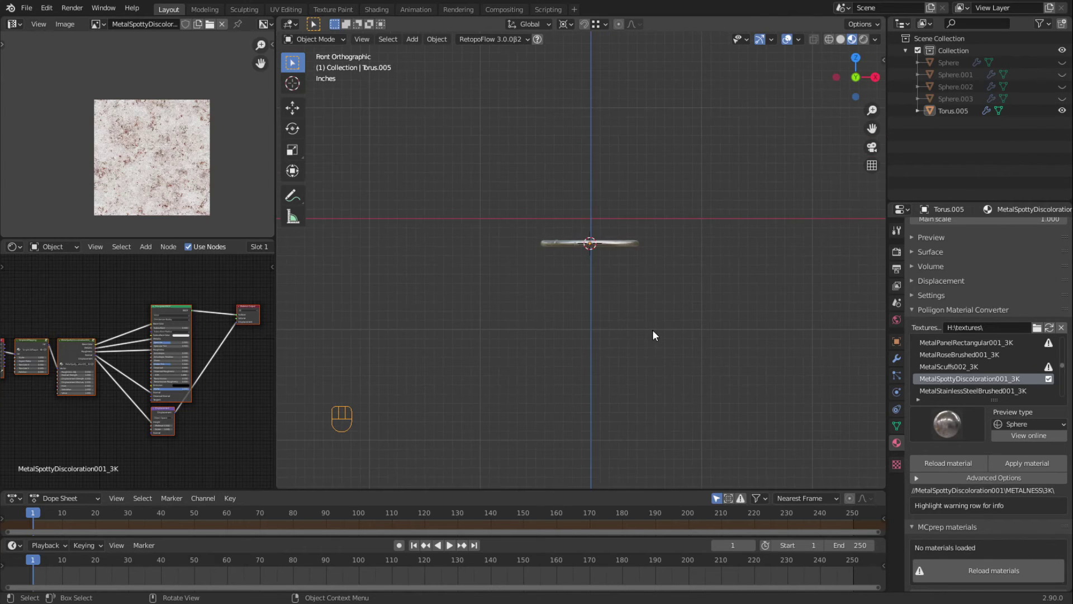
key("alt+h")
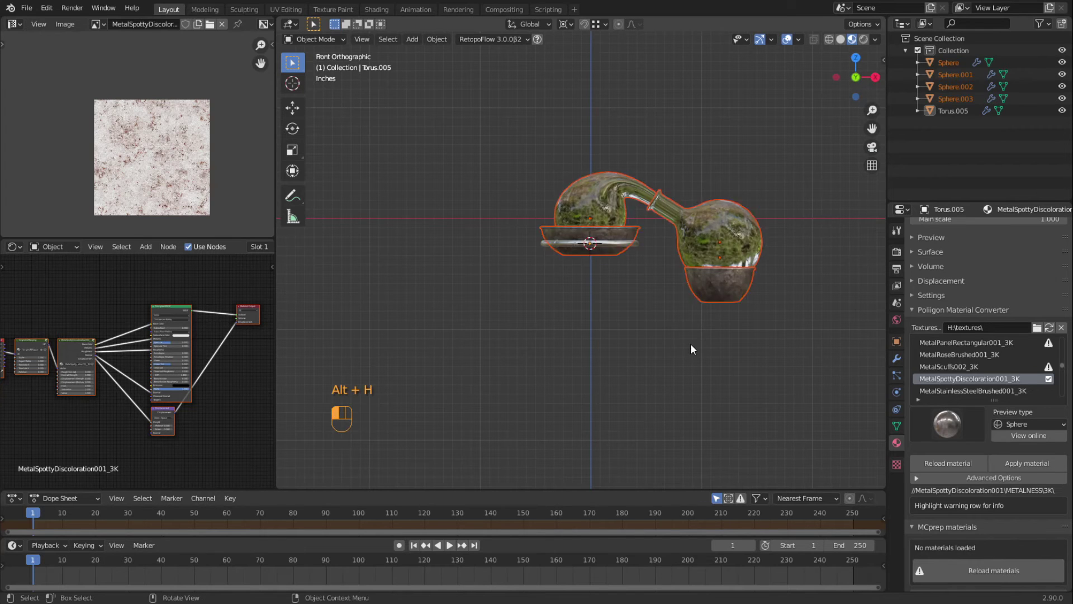
scroll(688, 343, "up", 2)
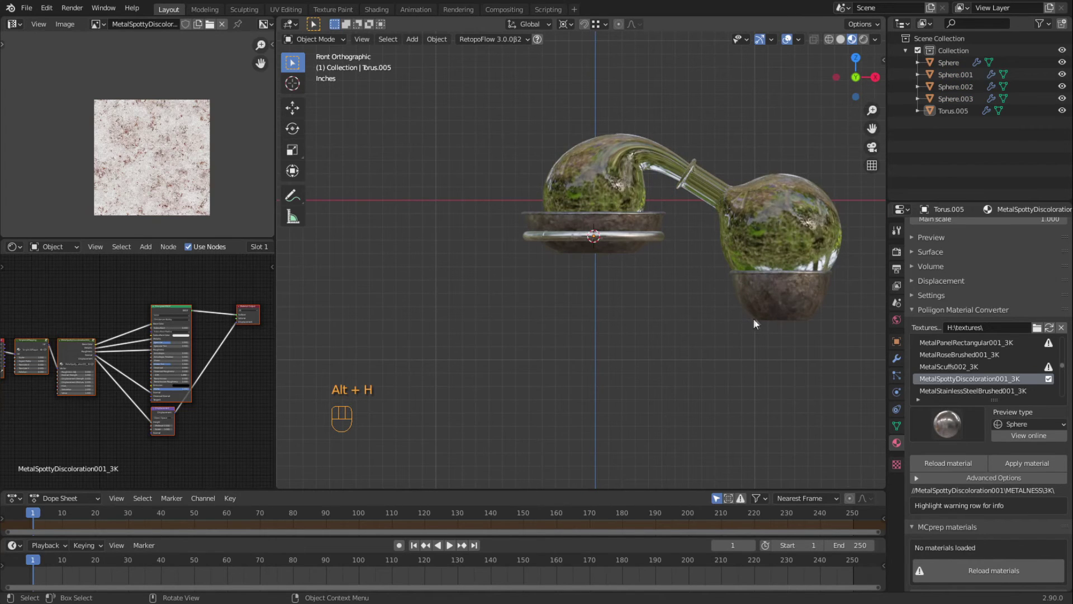
- In the torus's Edit Mode, select a two-by-two block of outer faces centred on the ring's side in the left view
middle_click_drag(514, 320, 537, 233)
left_click(498, 222)
key("Tab")
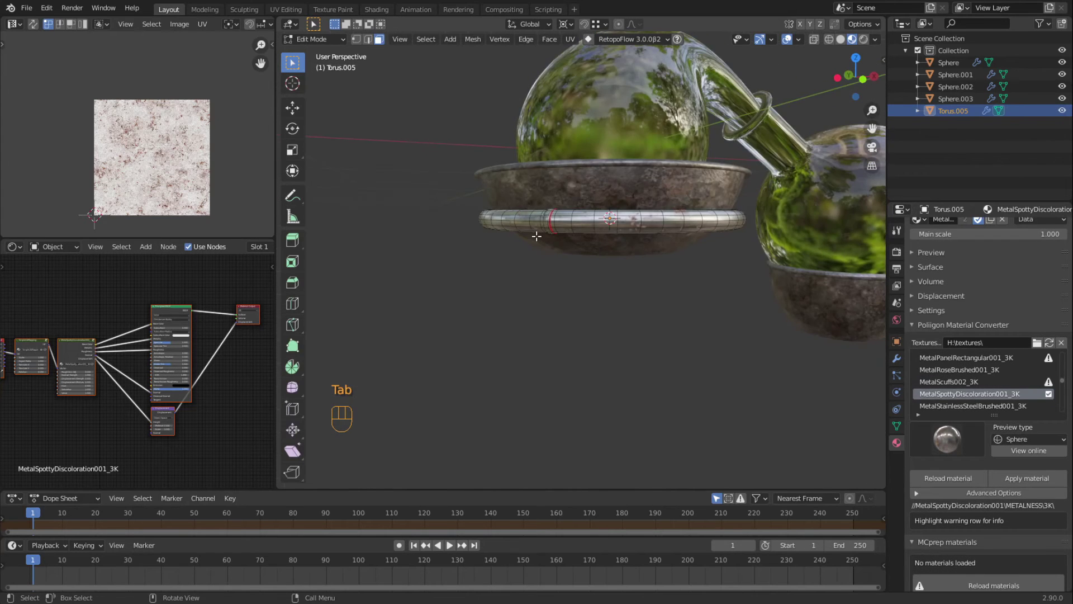
key("KP_1")
key("KP_3")
key("ctrl+KP_3")
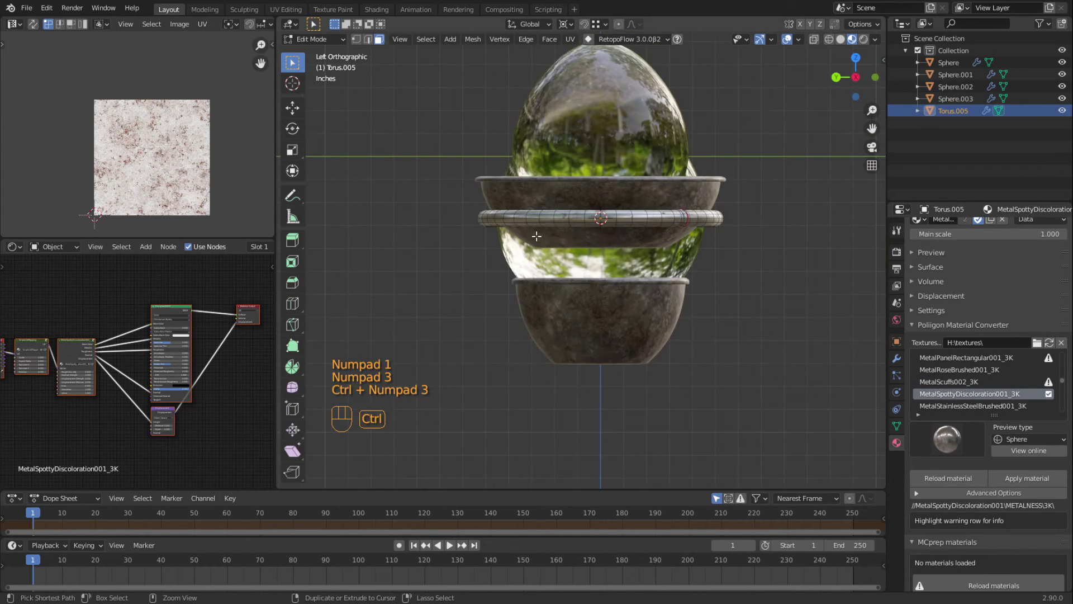
scroll(631, 176, "up", 5)
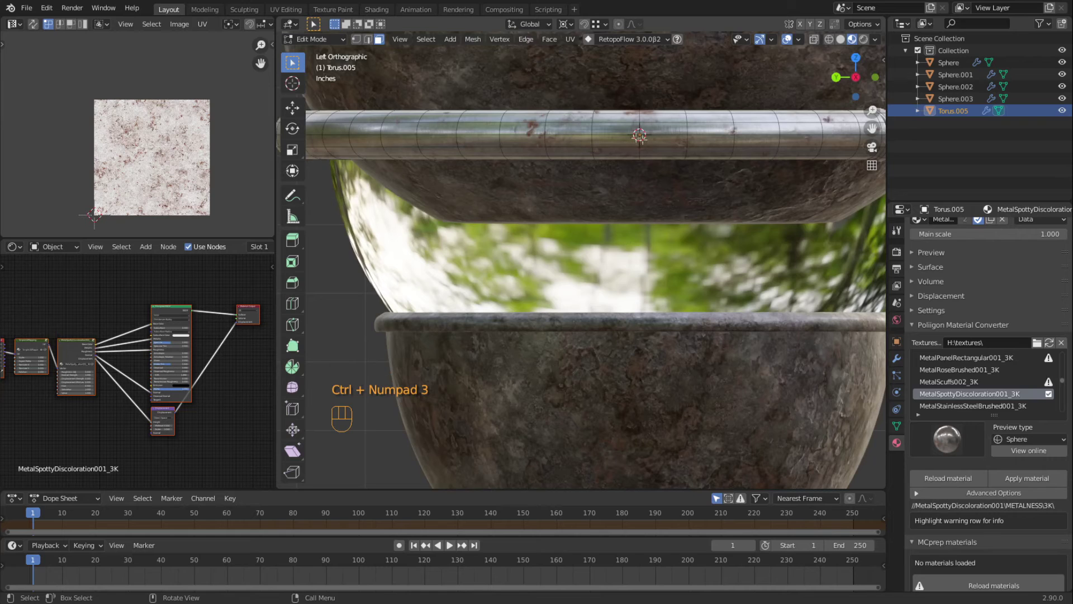
left_click(643, 150)
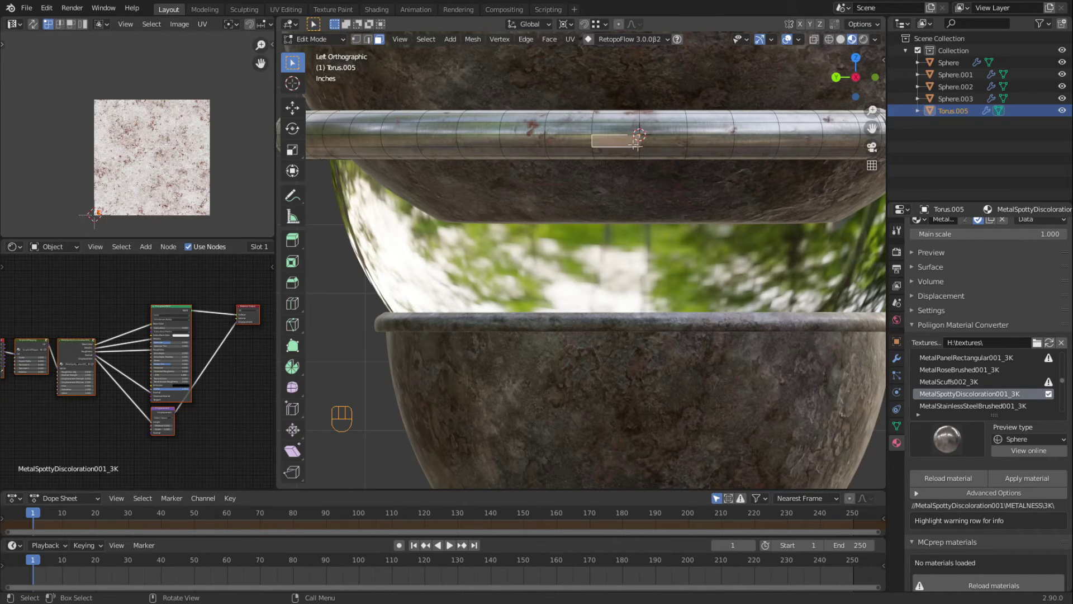
left_click(639, 151, "shift")
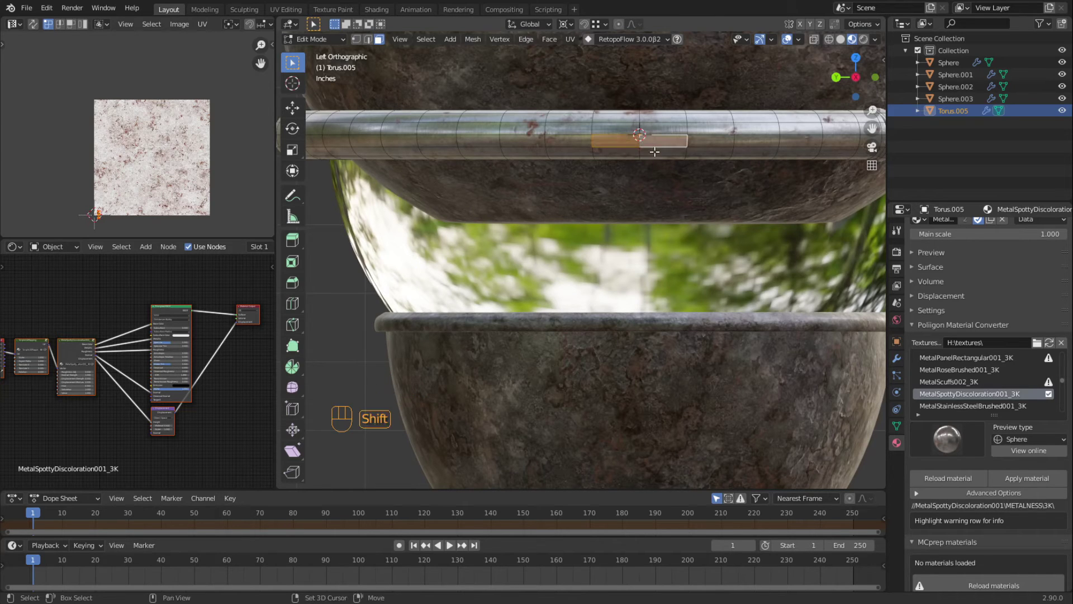
left_click(627, 132, "shift")
left_click(657, 130, "shift")
- Shift the two-by-two selection down one row by deselecting the upper two faces and adding the two faces below
middle_click_drag(657, 131, 693, 206)
middle_click_drag(789, 216, 727, 215)
scroll(721, 212, "up", 2)
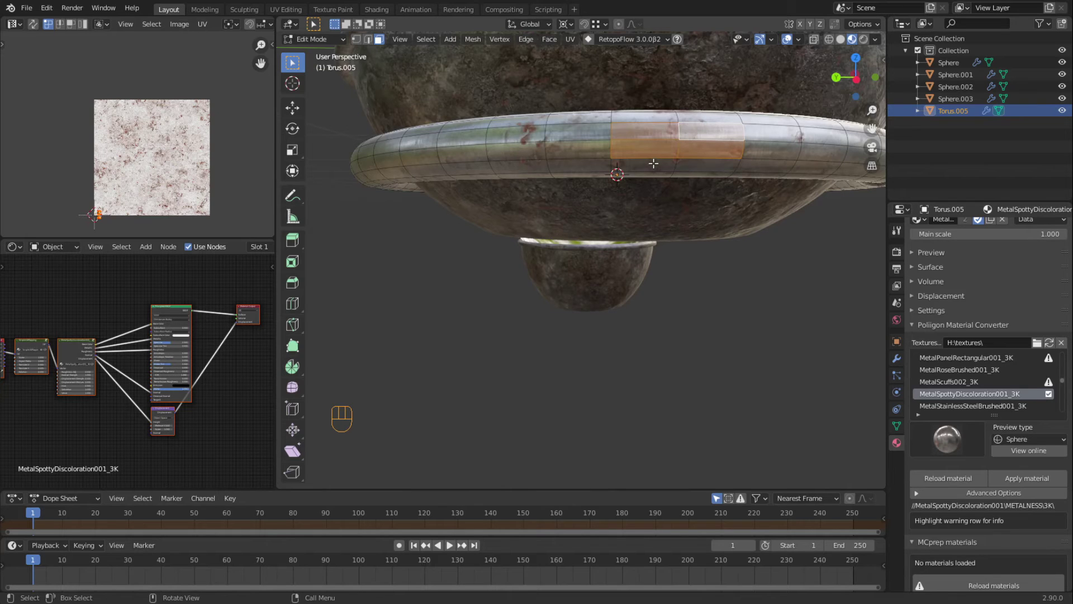
left_click(692, 132, "shift")
left_click(696, 163, "shift")
left_click(665, 164, "shift")
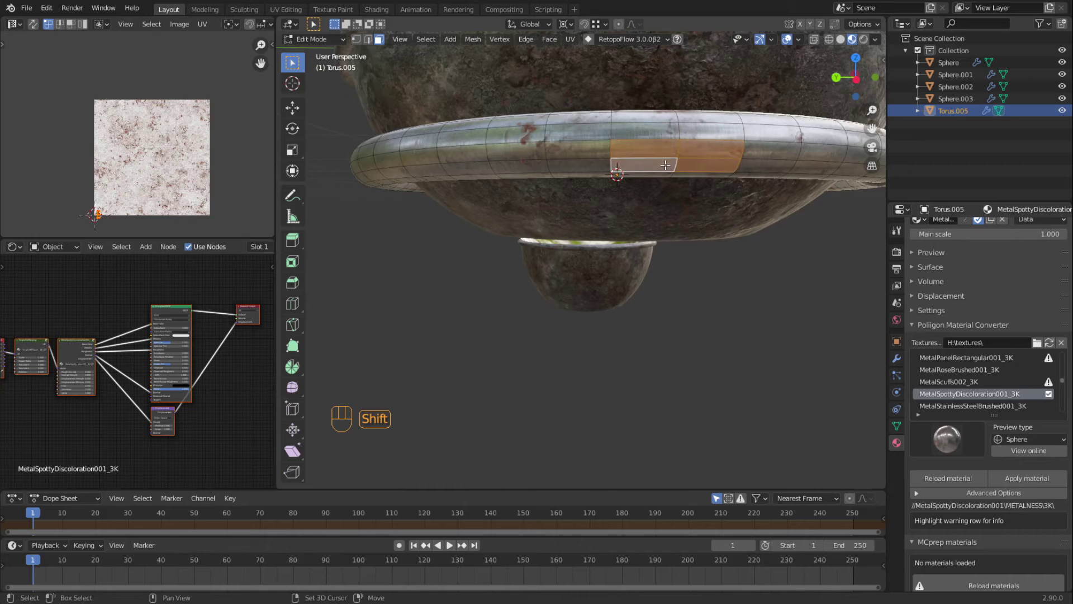
- Duplicate the selected two-by-two torus faces in place and extrude the copy outward about 0.212 inches along its normal
middle_click_drag(666, 168, 695, 183)
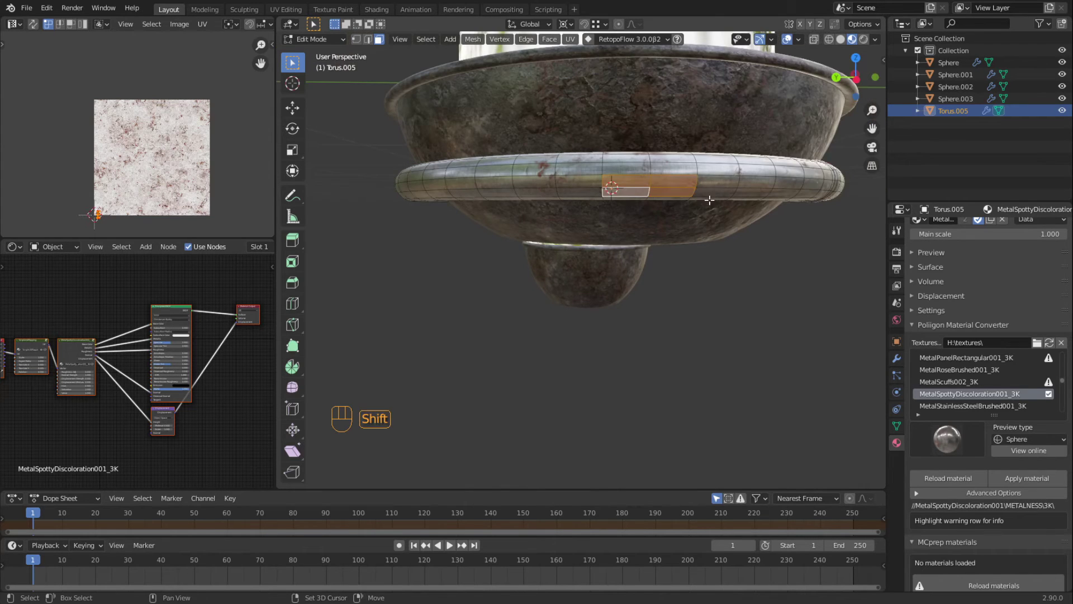
key("shift+d")
right_click(684, 298)
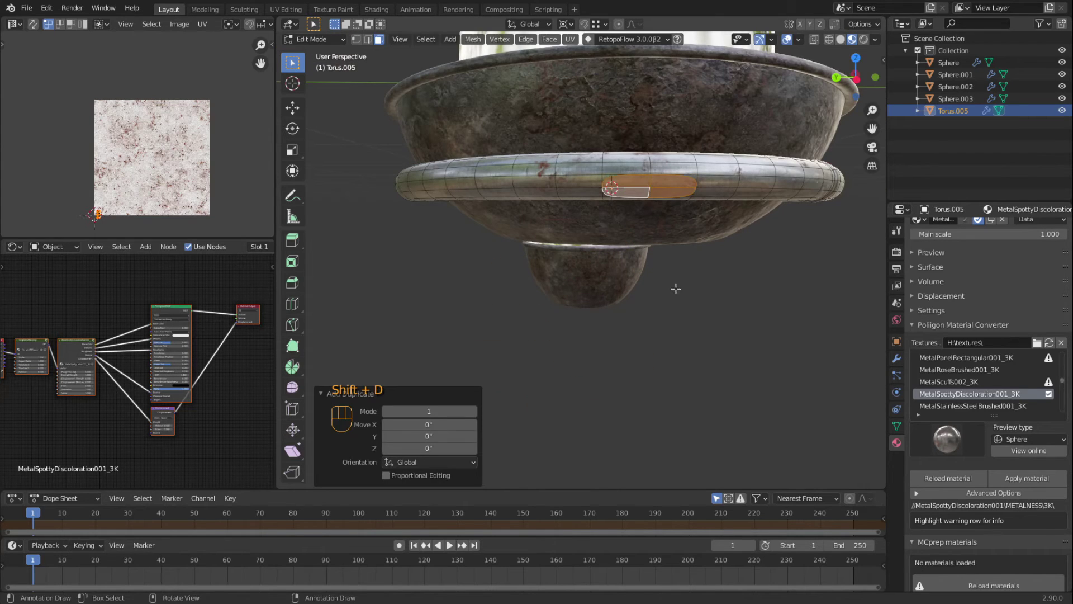
key("KP_1")
middle_click_drag(546, 299, 703, 325, "shift")
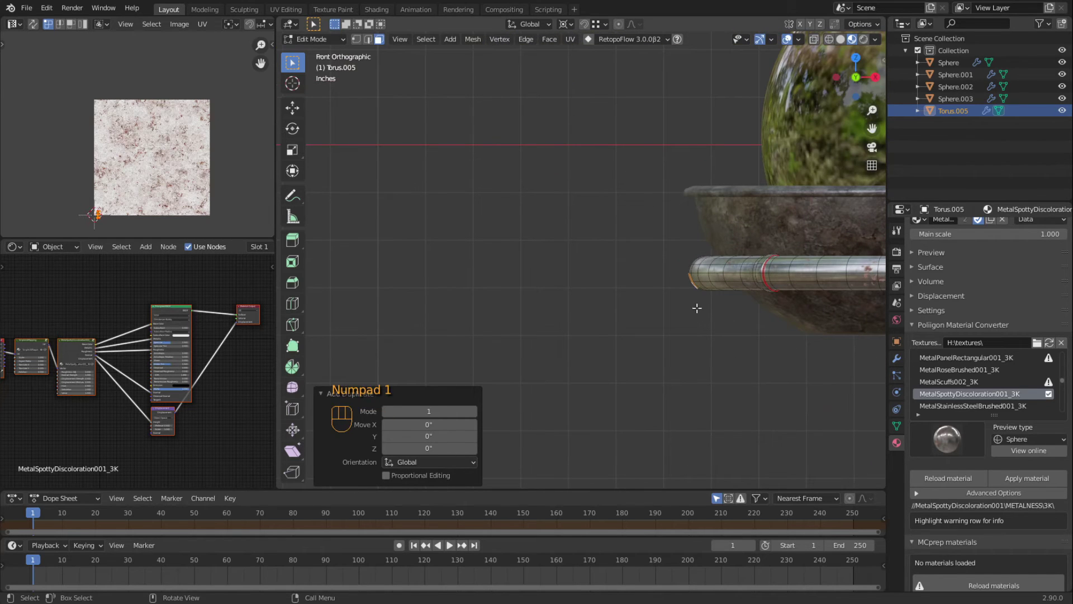
key("e")
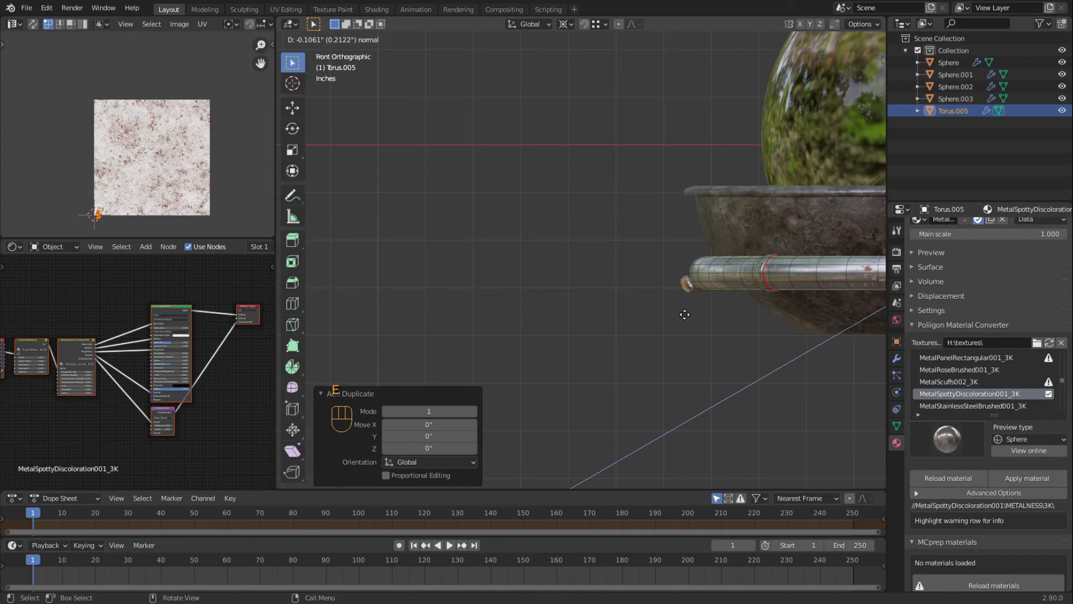
left_click(684, 314)
scroll(718, 331, "up", 3)
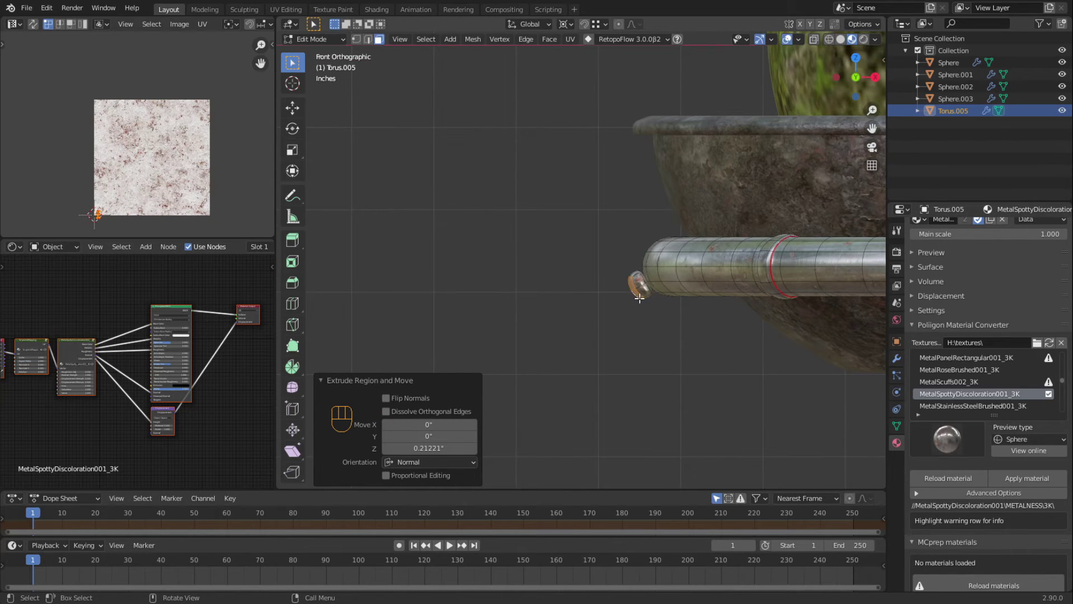
- Hide the subdivision in the viewport, use solid shading, and select the two top faces of the extruded block
left_click(896, 358)
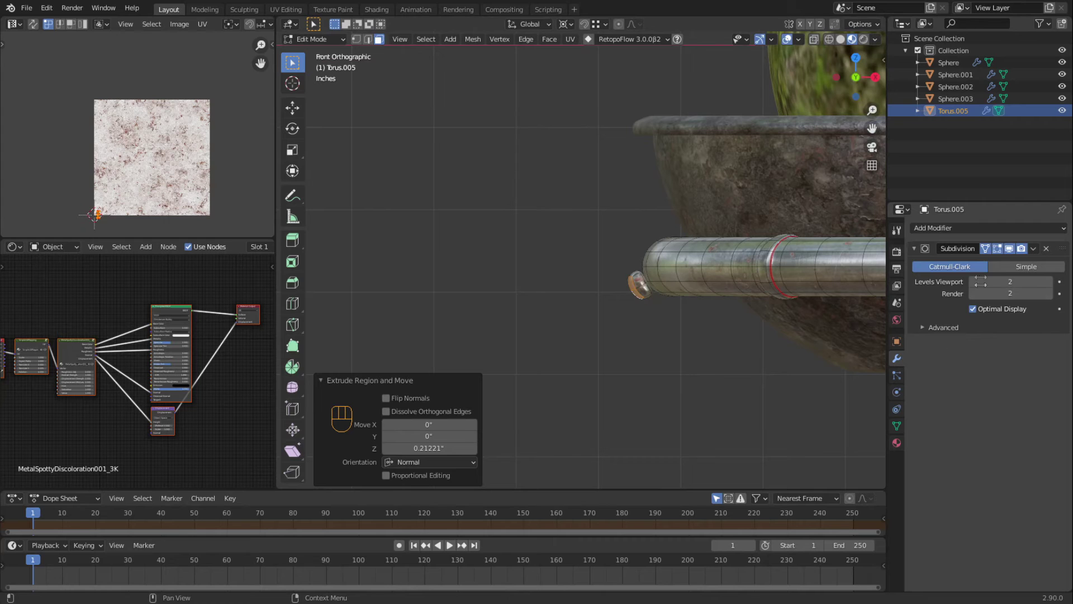
left_click(1009, 249)
scroll(678, 360, "up", 4)
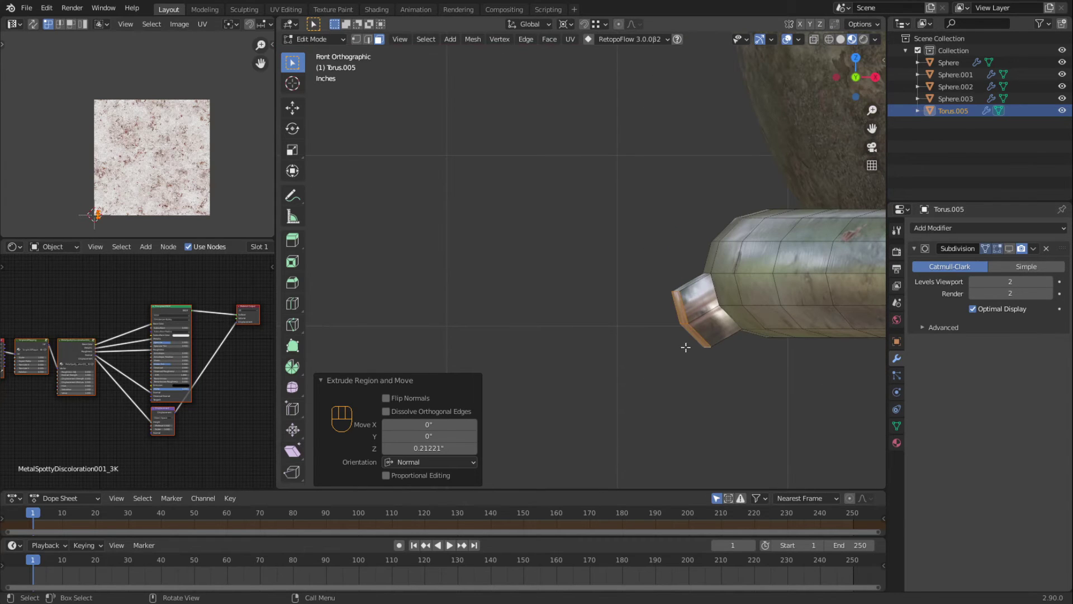
left_click(841, 40)
mouse_move(685, 318)
middle_mouse_down()
mouse_move(710, 367)
mouse_move(696, 376)
mouse_move(701, 344)
middle_mouse_up()
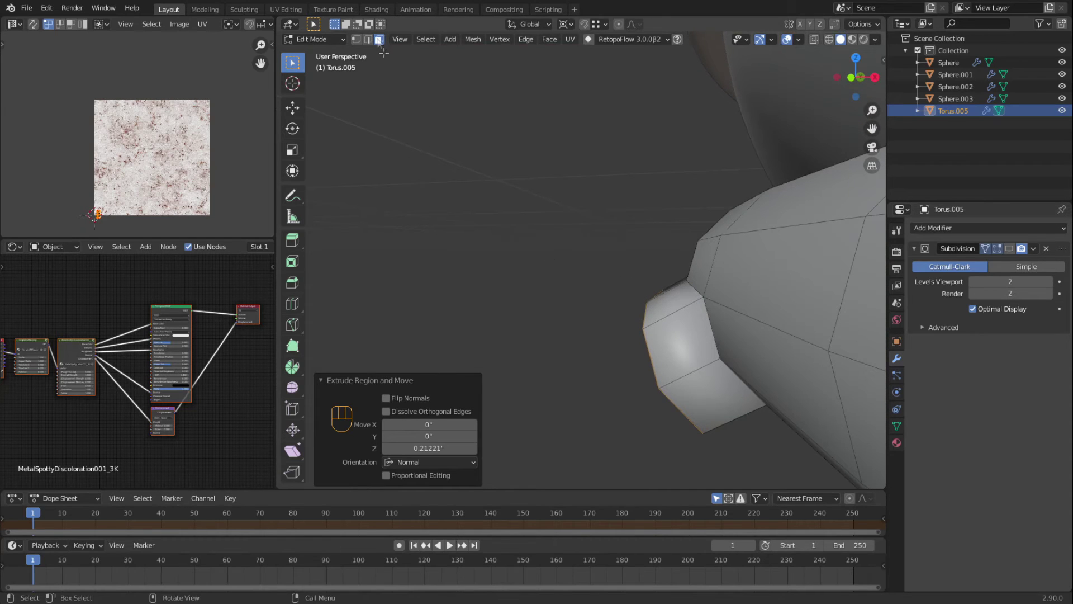
left_click(655, 294)
middle_click_drag(655, 294, 676, 304)
left_click(680, 306, "shift")
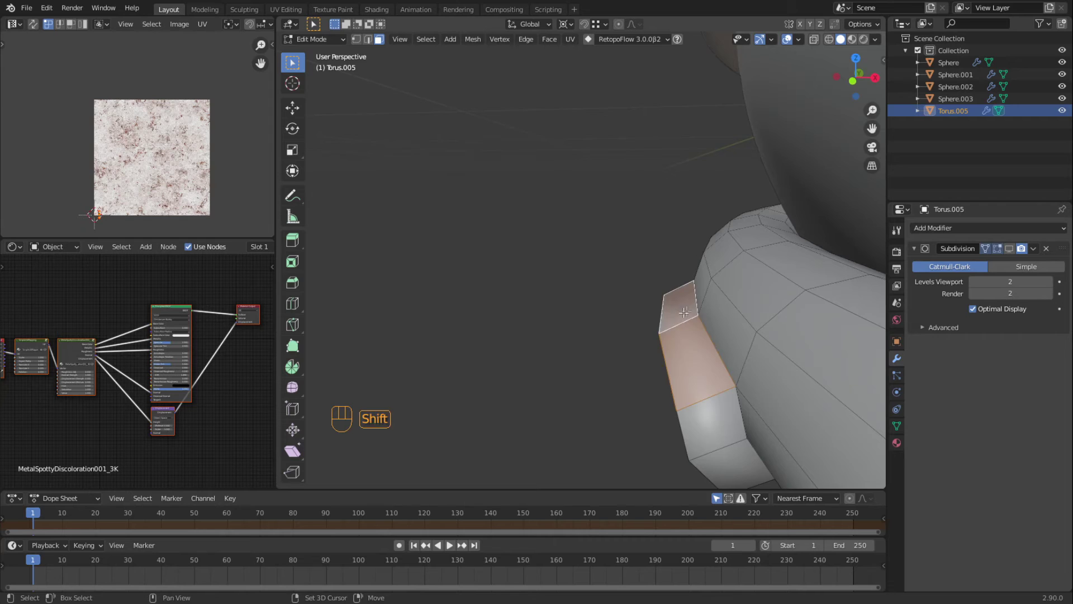
- Show the subdivision again and, in the front view, extrude the block's top faces up, outward and back down into a hook
key("KP_1")
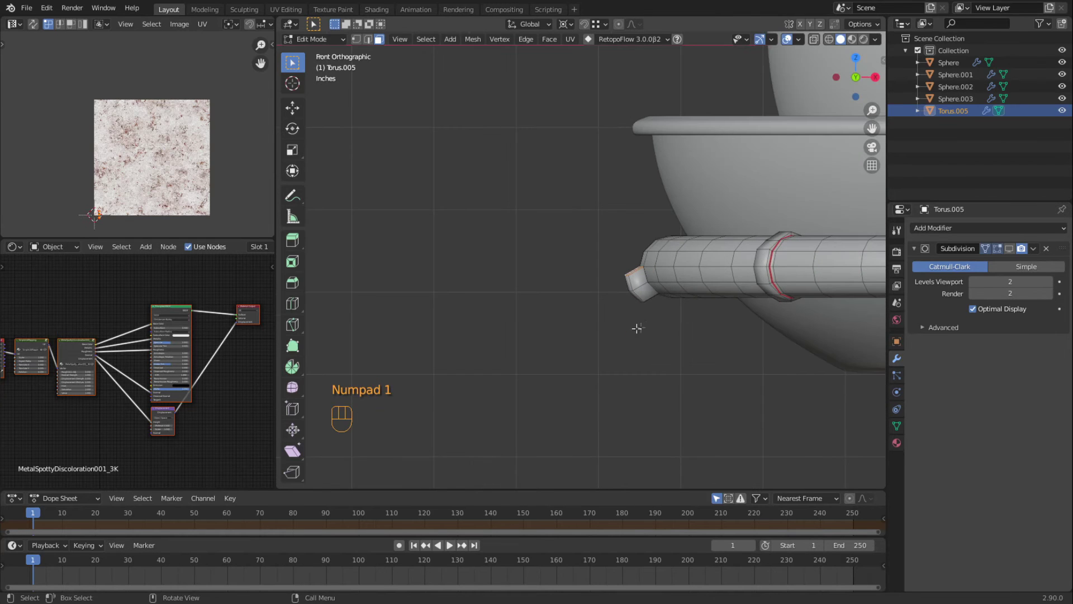
scroll(637, 330, "down", 4)
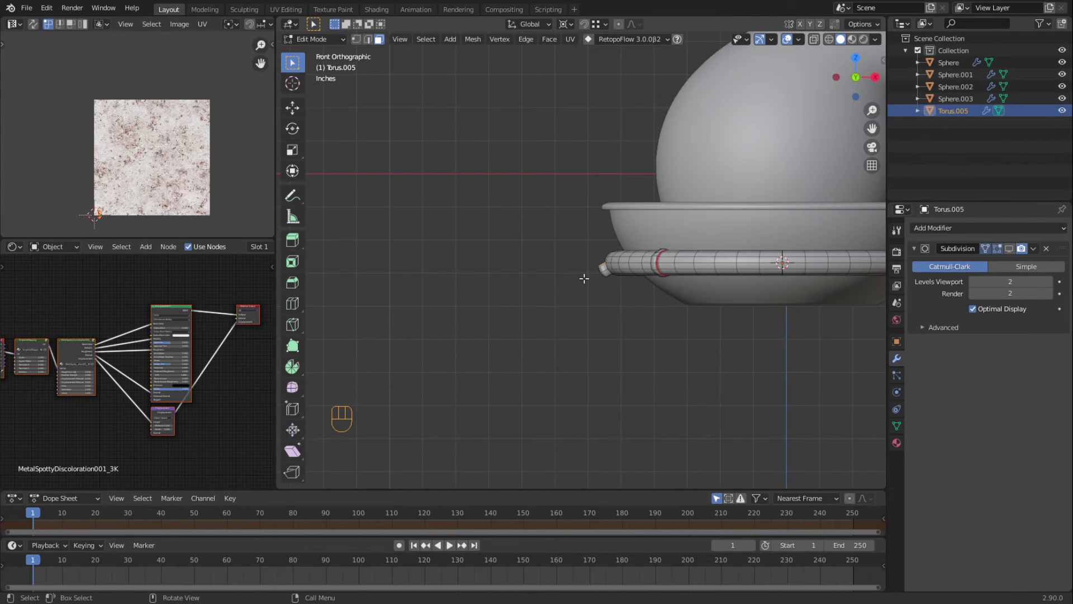
scroll(598, 278, "up", 1)
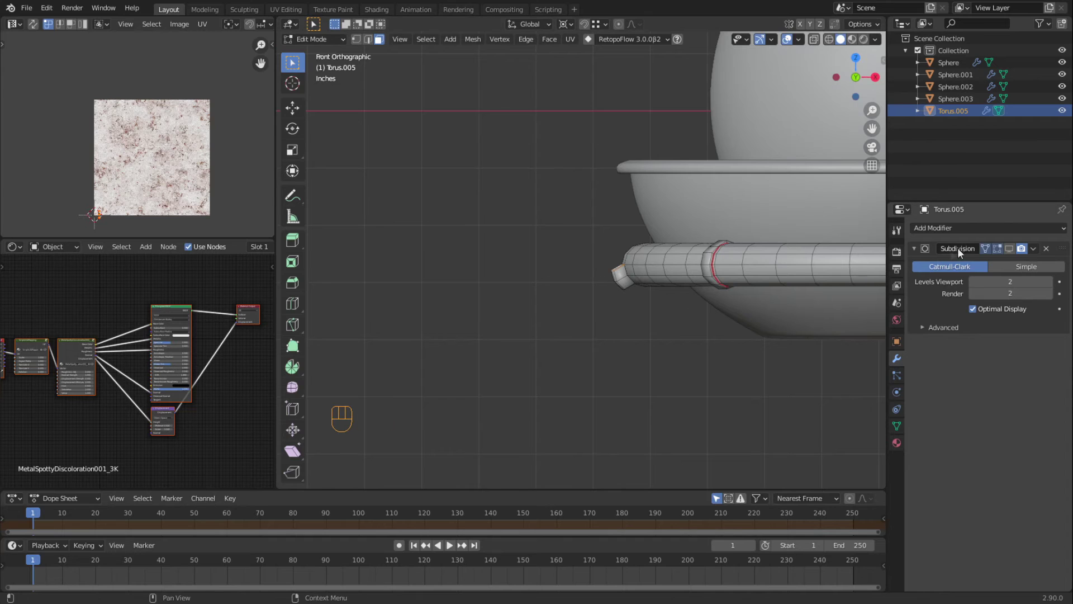
left_click(1009, 248)
scroll(665, 318, "up", 3)
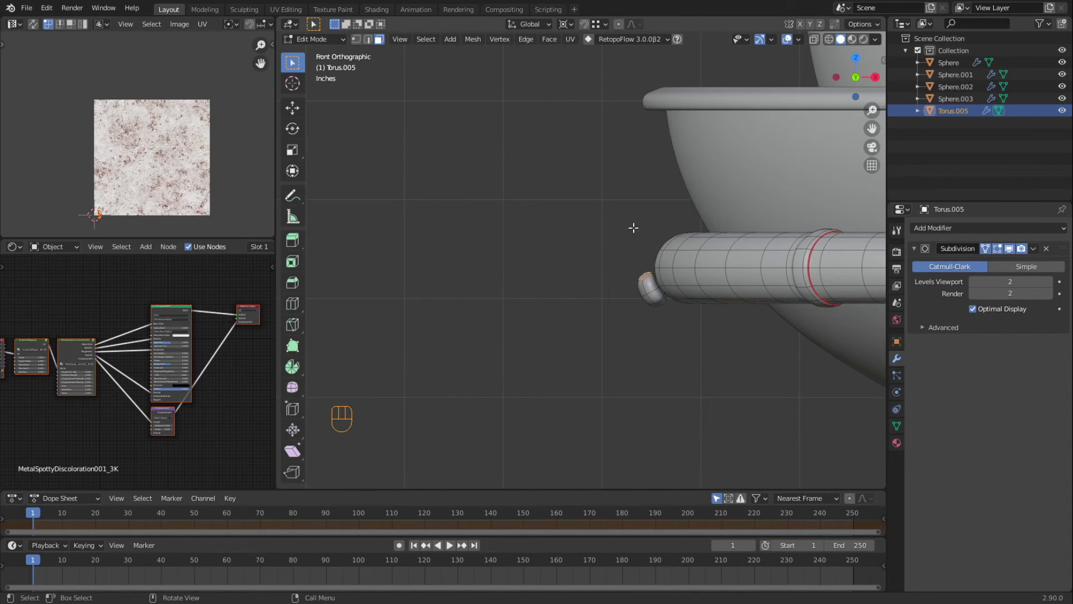
key("ctrl")
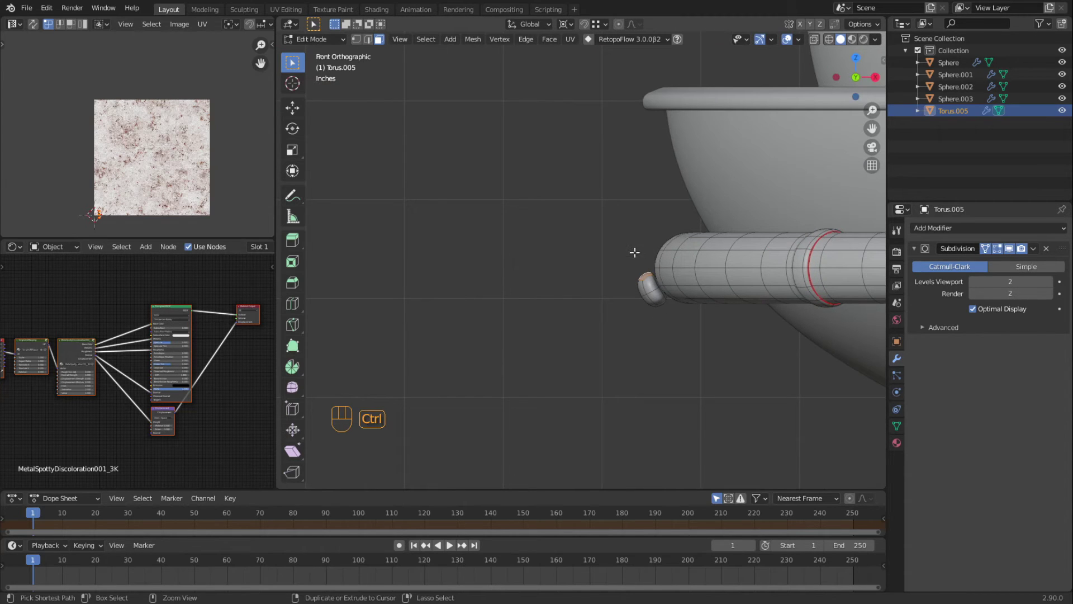
right_click(634, 252, "ctrl")
right_click(631, 229, "ctrl")
right_click(619, 211, "ctrl")
right_click(587, 216, "ctrl")
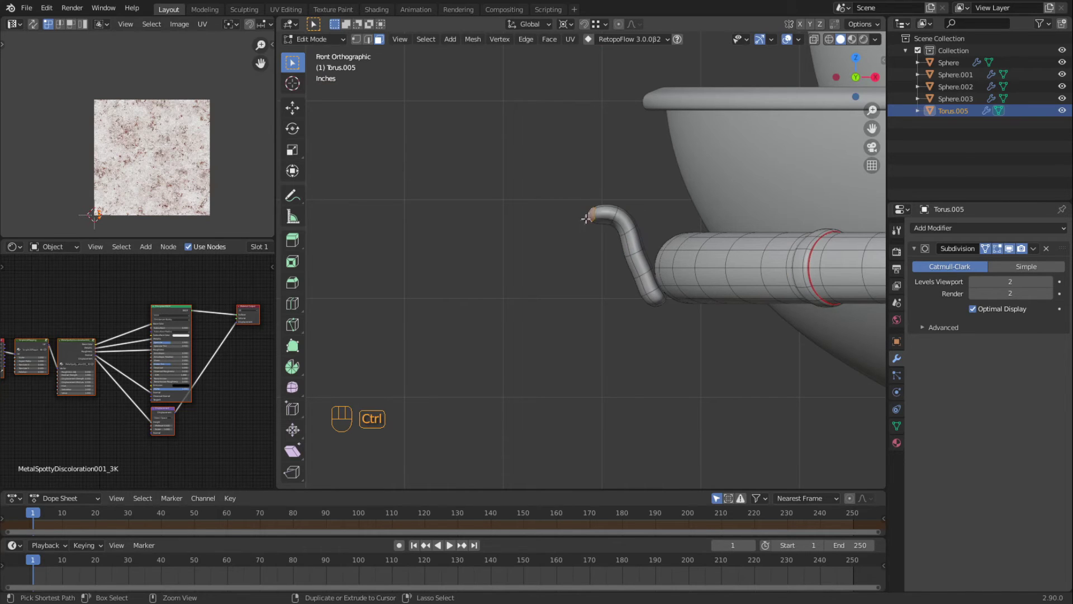
right_click(575, 245, "ctrl")
right_click(574, 259, "ctrl")
right_click(576, 268, "ctrl")
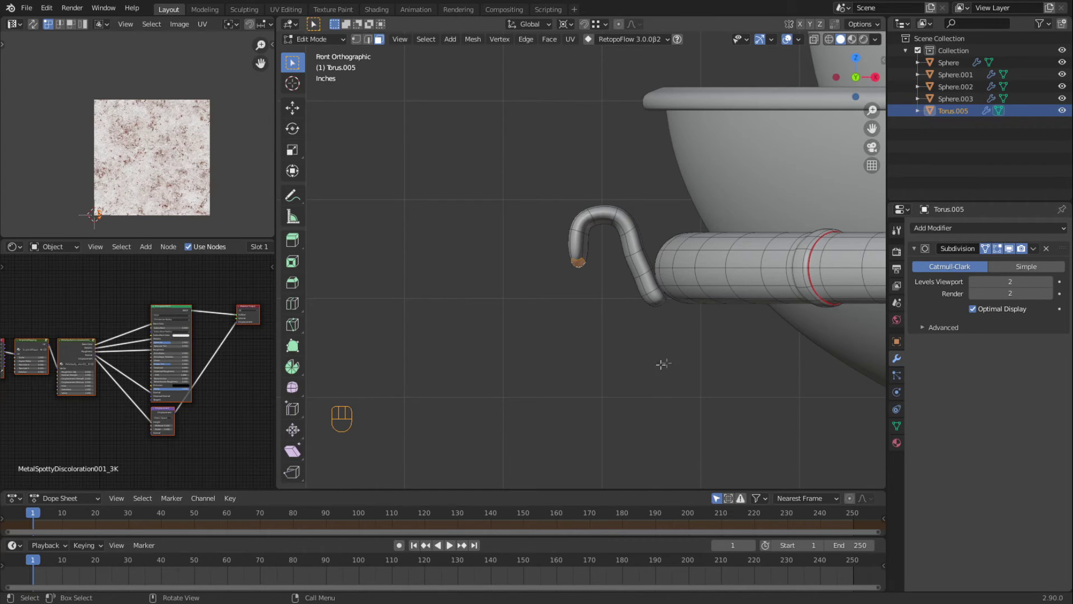
- Add an edge loop near the hook's free tip and slide it fully to the end
middle_click_drag(688, 354, 694, 364)
key("ctrl+r")
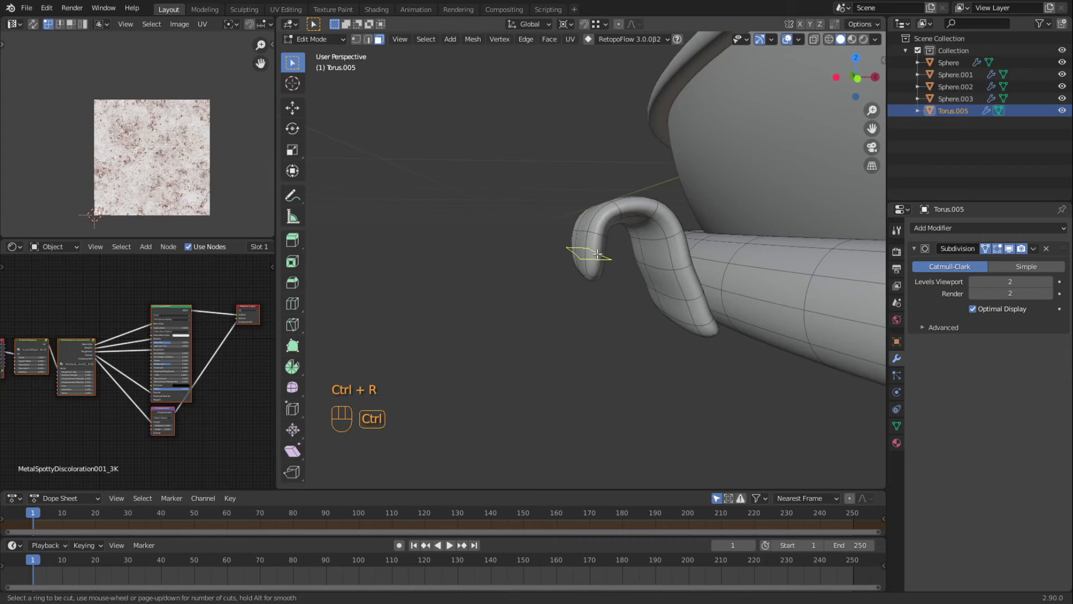
left_click(590, 256)
left_click(591, 293)
- Select the entire linked hook piece and narrow it along Y to a scale of about 0.306
middle_click_drag(617, 316, 718, 336)
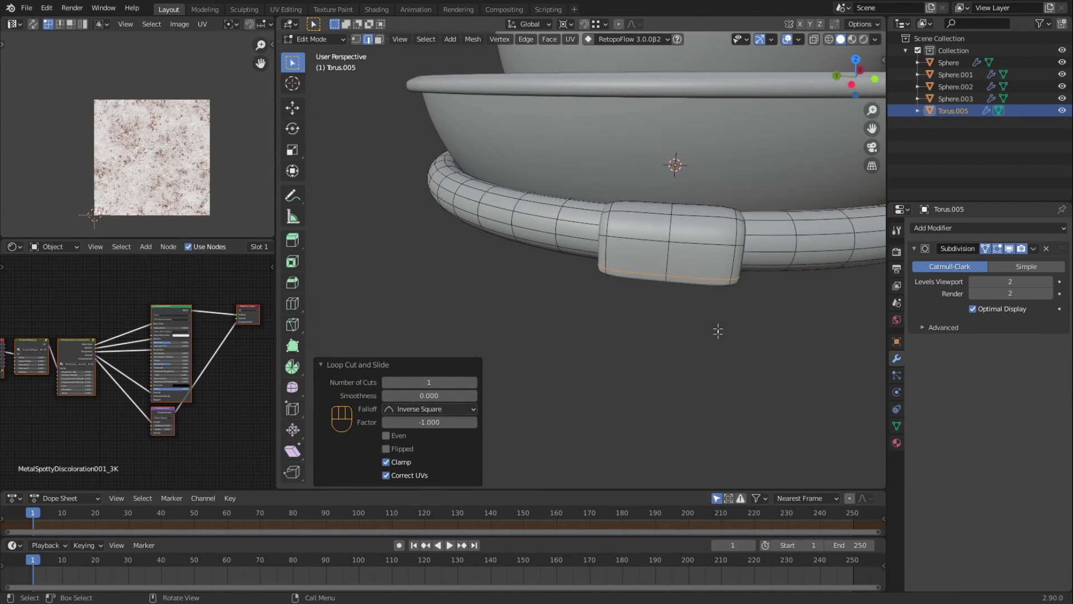
key("a")
key("a")
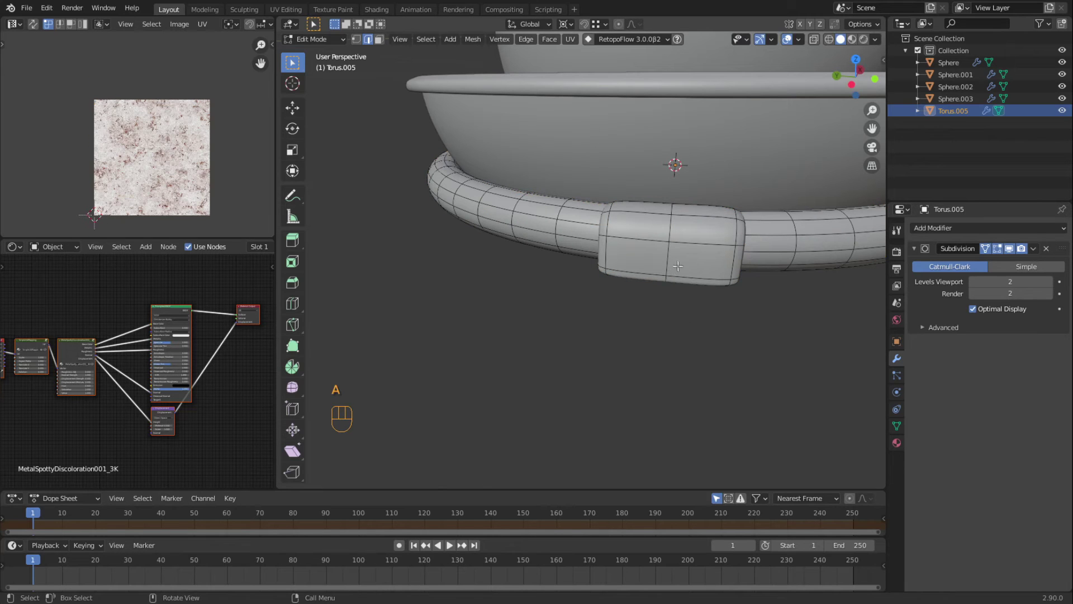
key("l")
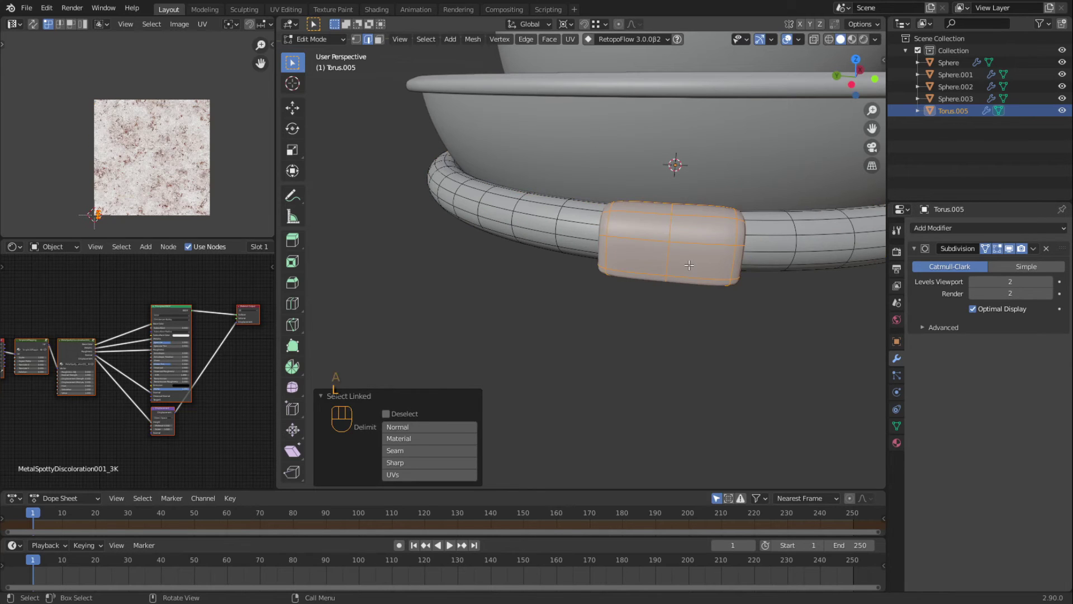
key("s")
key("y")
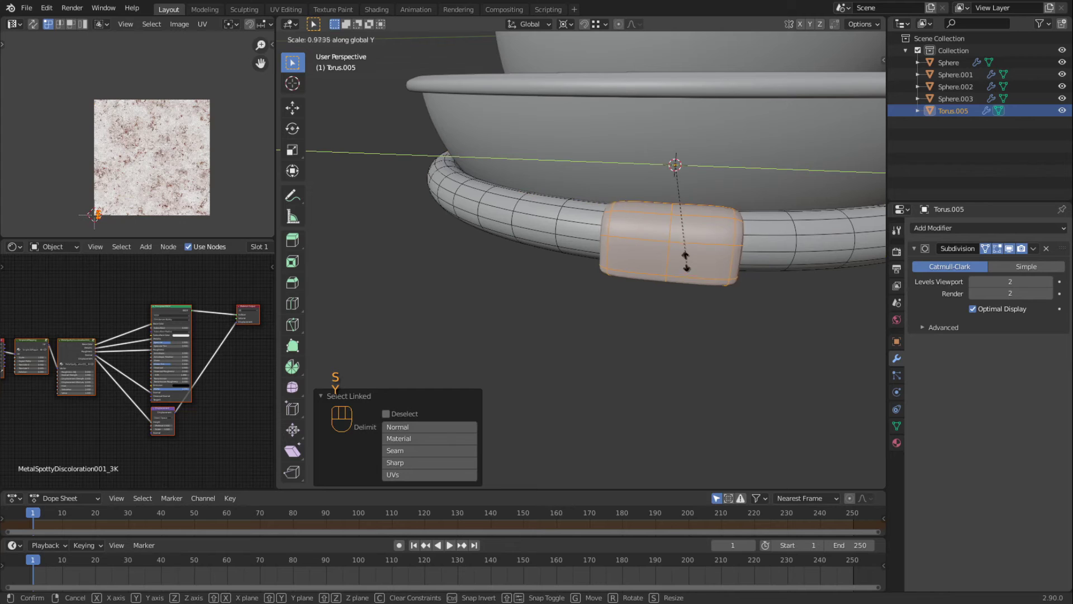
left_click(691, 195)
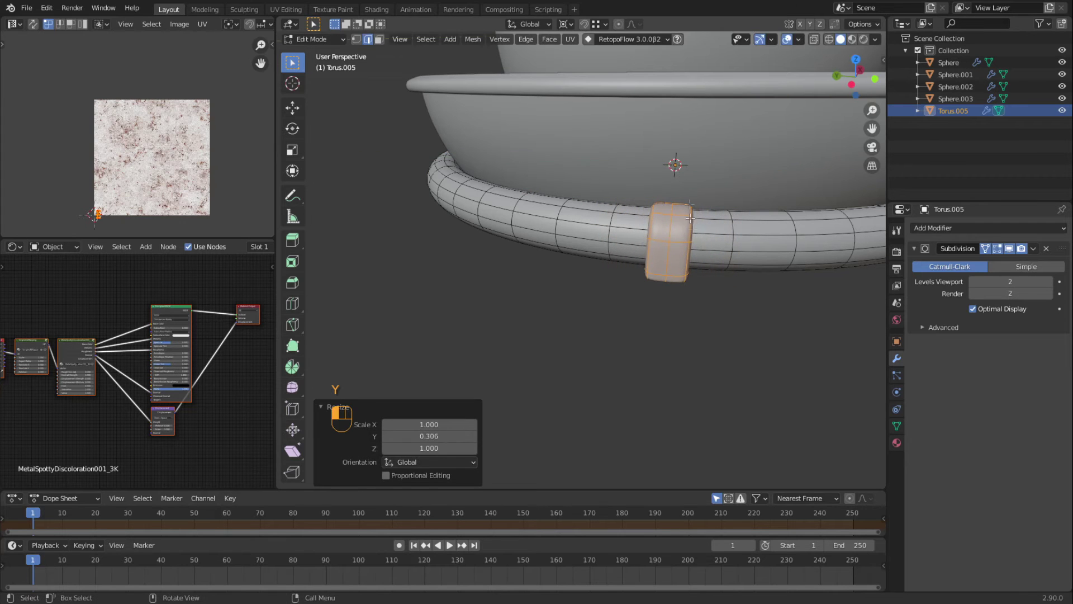
- With the torus's edit-cage subdivision temporarily off, add a lengthwise edge loop along the hook, slid to a factor of about 0.796
middle_click_drag(702, 344, 637, 314)
left_click(986, 248)
key("ctrl+r")
left_click(573, 216)
left_click(573, 216)
key("ctrl+r")
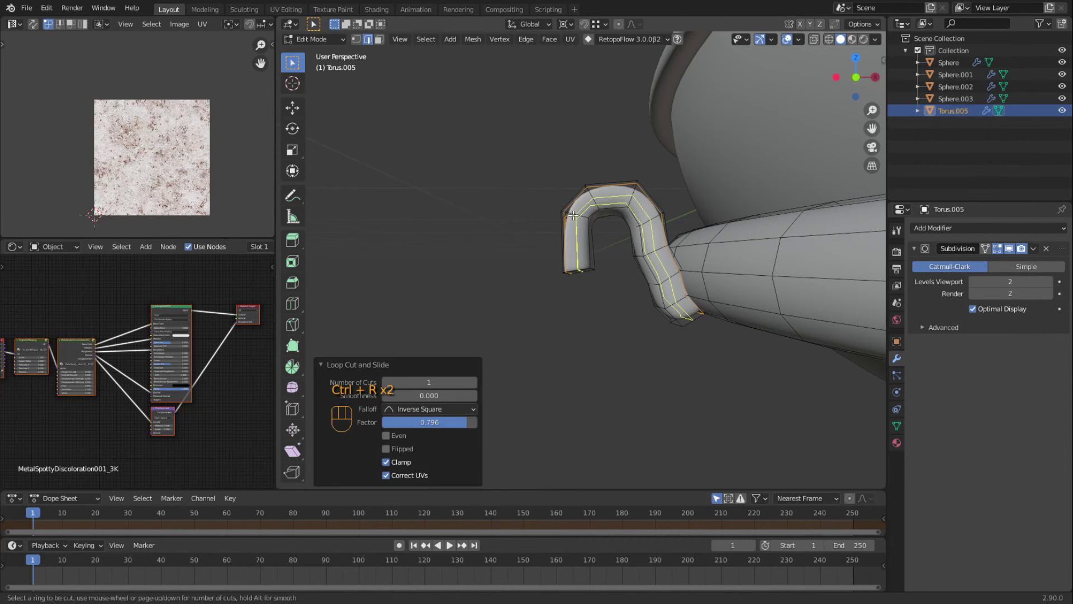
right_click(572, 216)
left_click(639, 336)
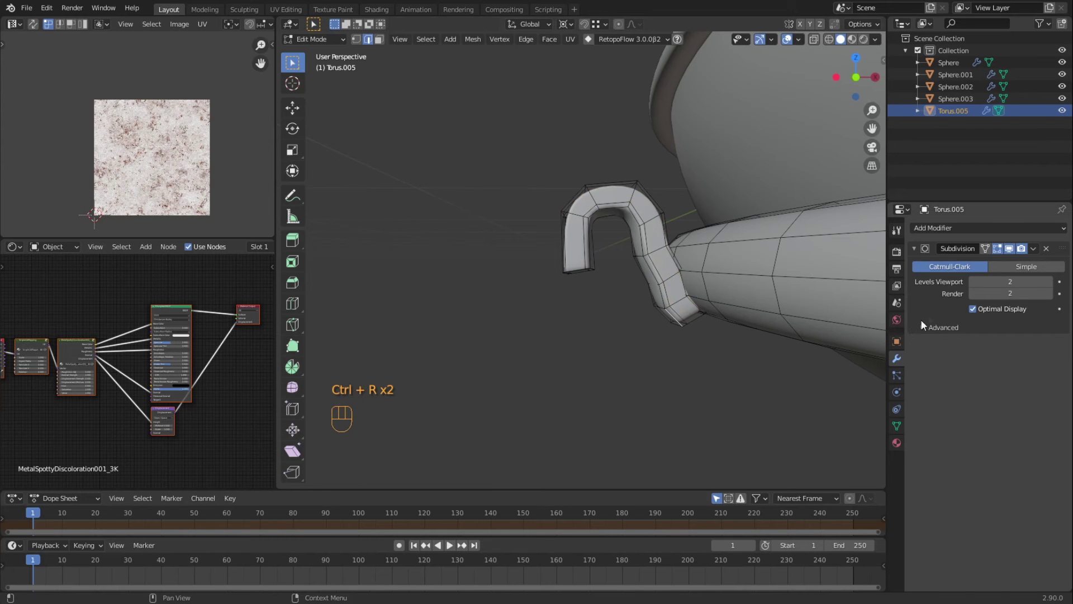
left_click(985, 248)
- In face select mode, select the four faces on the underside of the hook's lower end, beside the ring
middle_click_drag(664, 357, 633, 317)
scroll(632, 317, "up", 4)
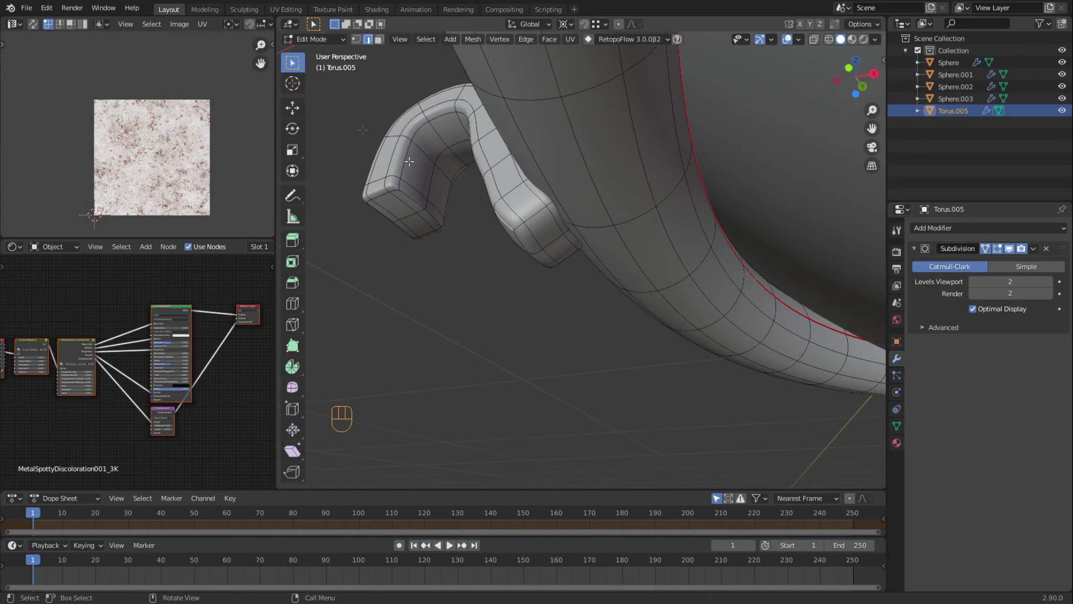
left_click(378, 39)
left_click(528, 240)
left_click(555, 217, "shift")
left_click(569, 236, "shift")
left_click(547, 257, "shift")
- In the front view, extrude the selected end faces inward beneath the ring and curve them downward to start the leg
key("KP_1")
scroll(575, 328, "down", 2)
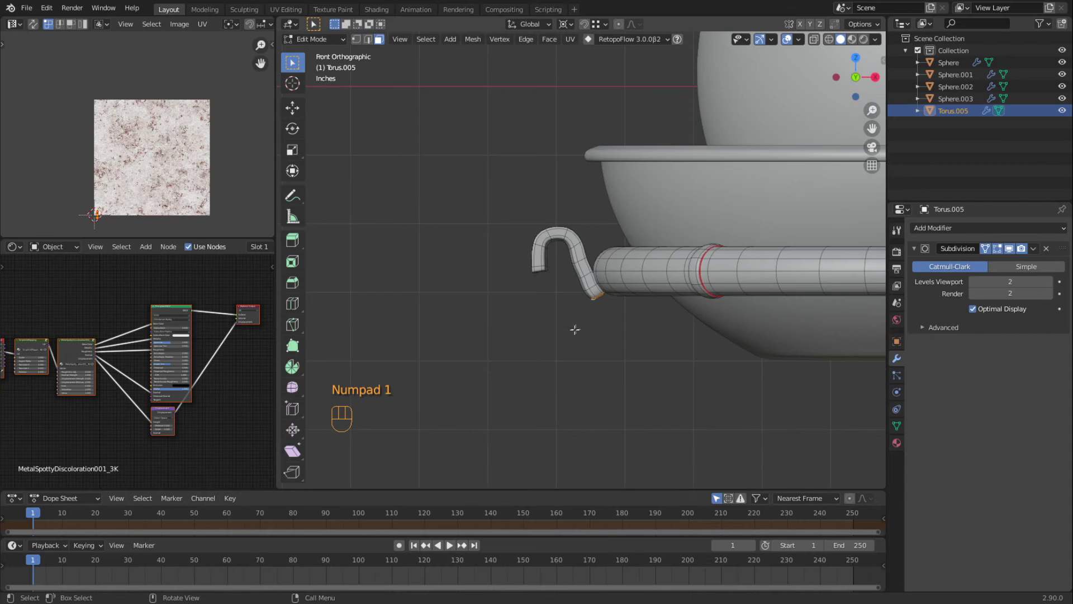
middle_click_drag(613, 373, 637, 282, "shift")
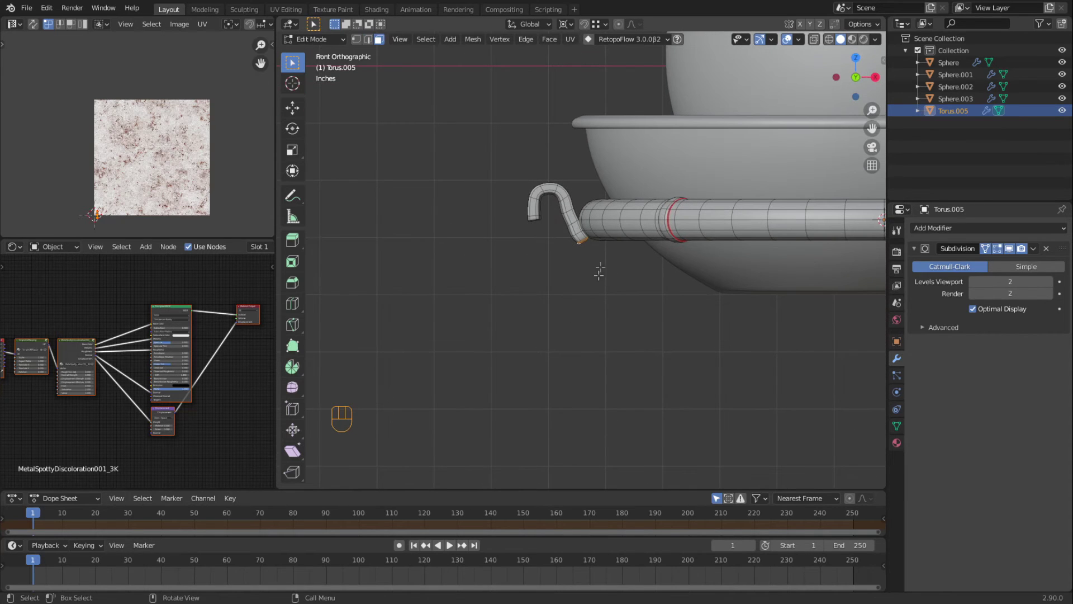
key("ctrl")
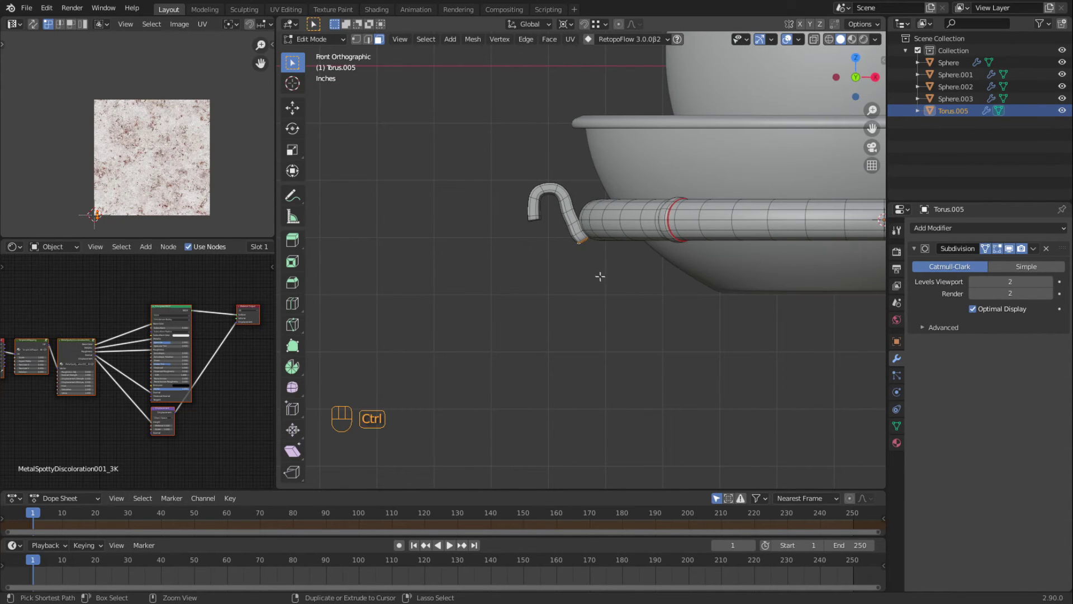
right_click(604, 263, "ctrl")
right_click(622, 275, "ctrl")
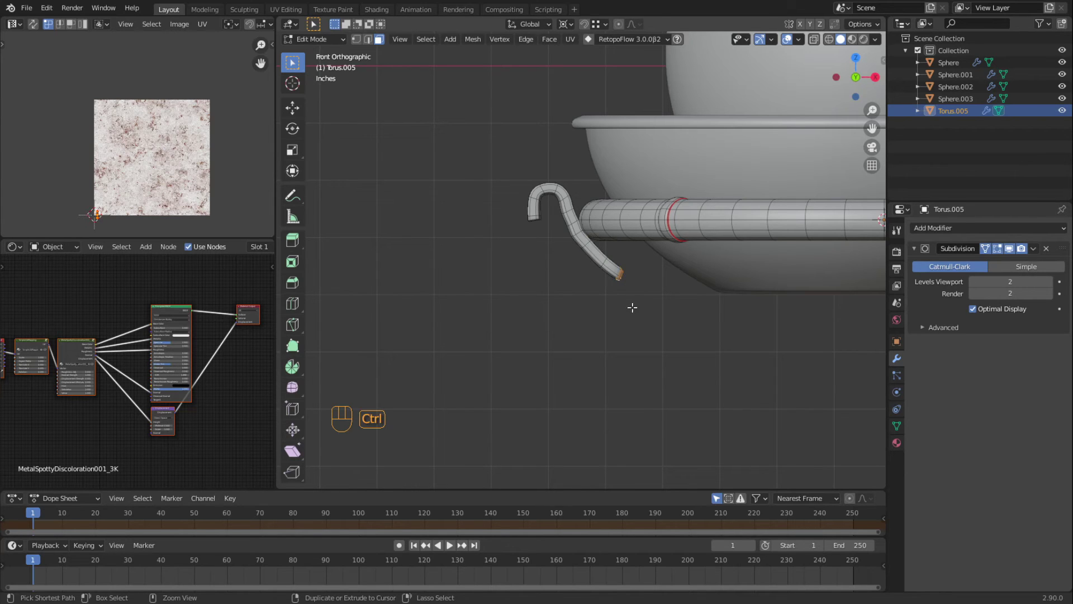
right_click(640, 333, "ctrl")
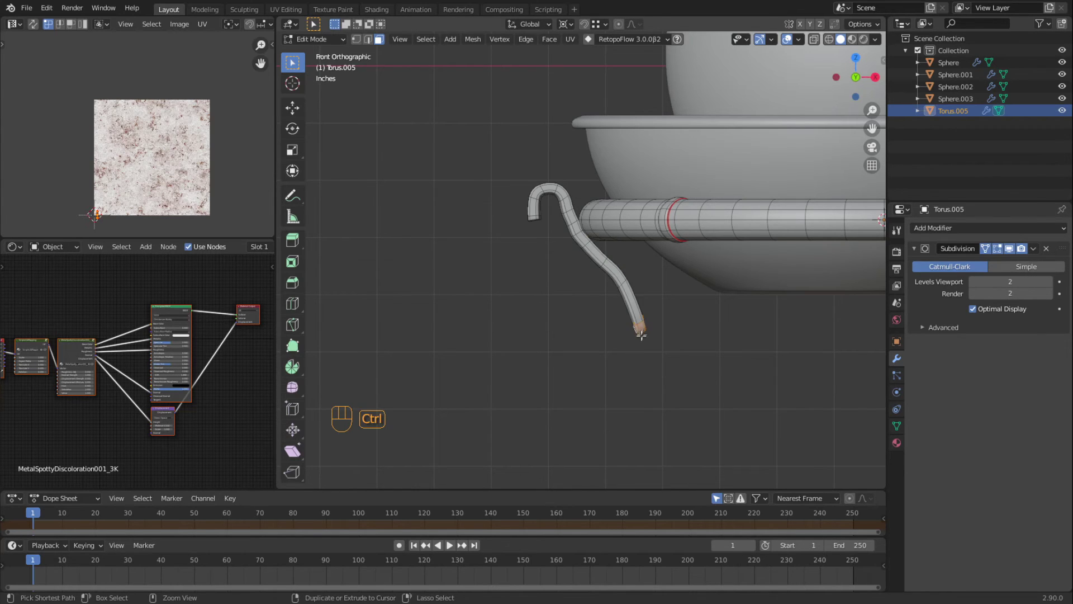
right_click(639, 368, "ctrl")
- Extrude the leg far down with a slight outward slant, and curl its end outward and back up into a rounded foot
scroll(627, 417, "down", 3)
middle_click_drag(761, 406, 502, 270, "shift")
middle_click_drag(581, 324, 475, 279, "shift")
middle_click_drag(393, 298, 658, 343, "shift")
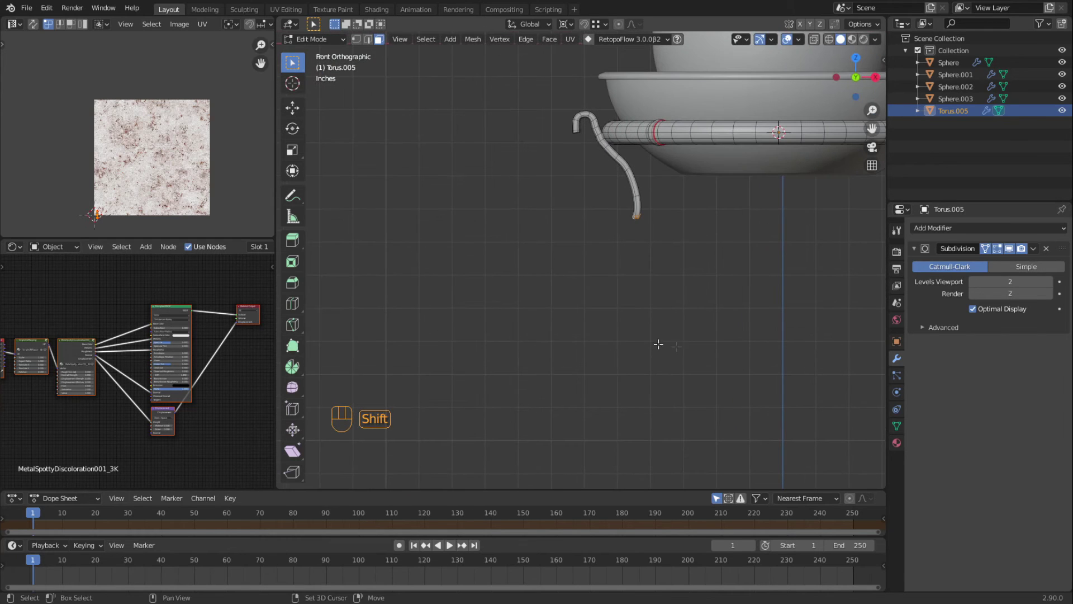
right_click(617, 315, "ctrl")
right_click(607, 330, "ctrl")
right_click(575, 331, "ctrl")
right_click(552, 319, "ctrl")
right_click(550, 302, "ctrl")
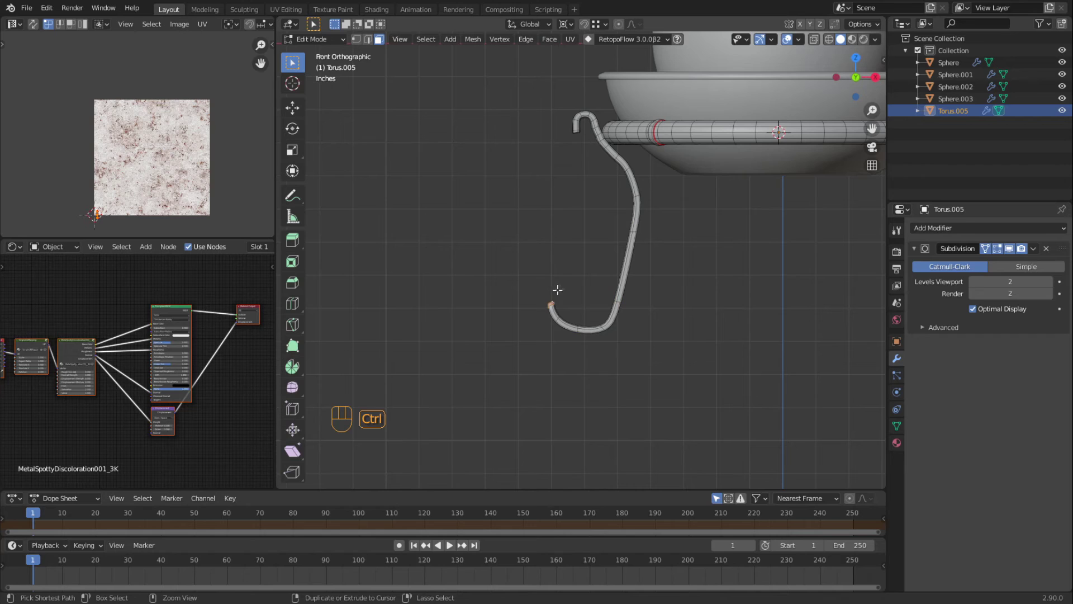
right_click(567, 284, "ctrl")
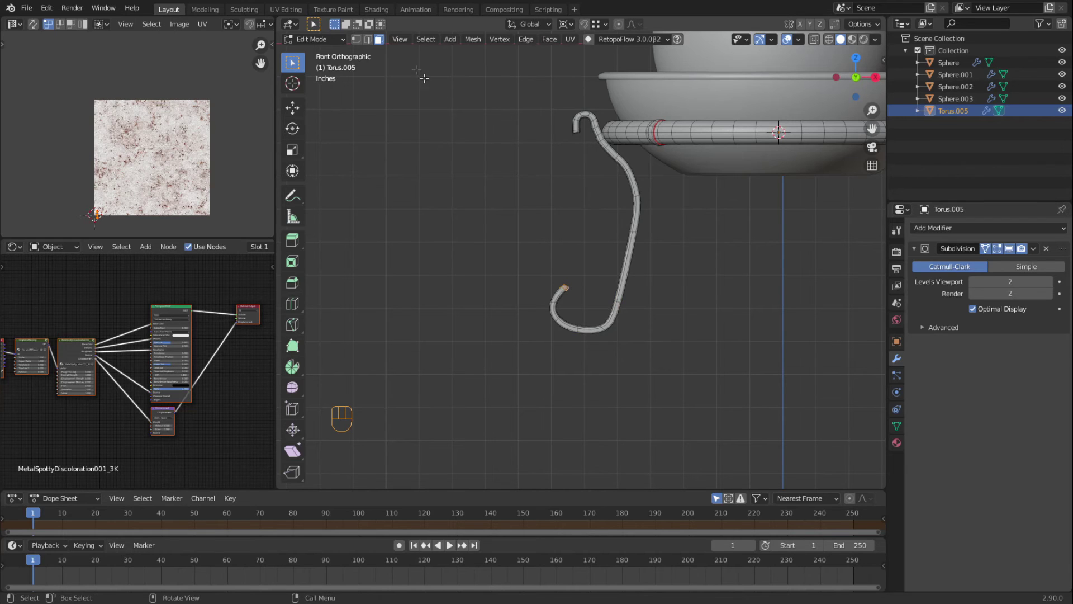
- In wireframe and edge select mode, box-select the lower leg and foot and move them about 0.27 in outward and 0.22 in down
key("shift+z")
left_click(369, 39)
left_click_drag(524, 366, 679, 224)
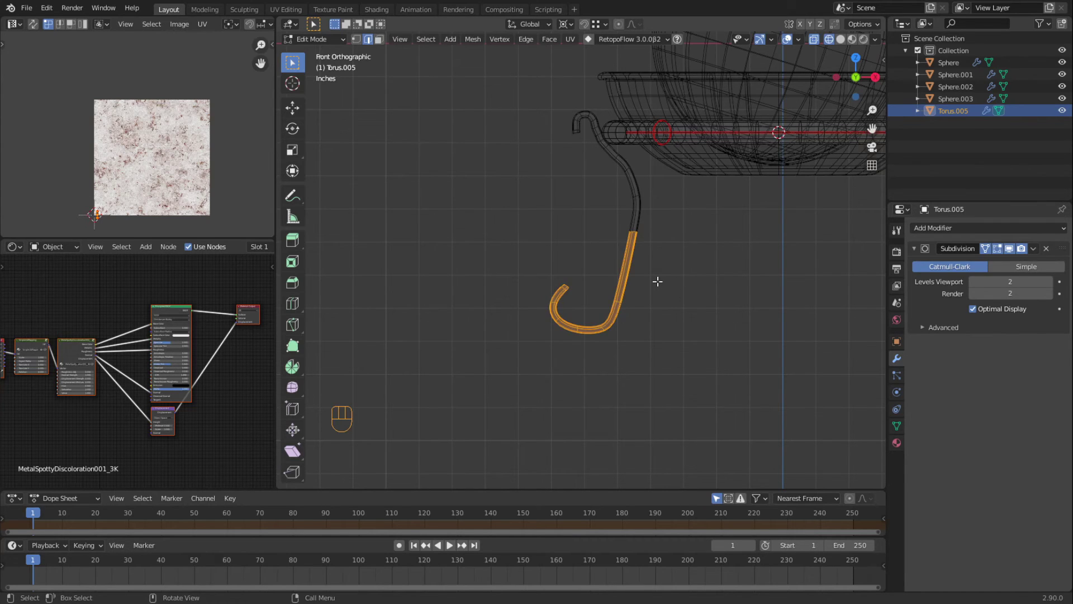
key("g")
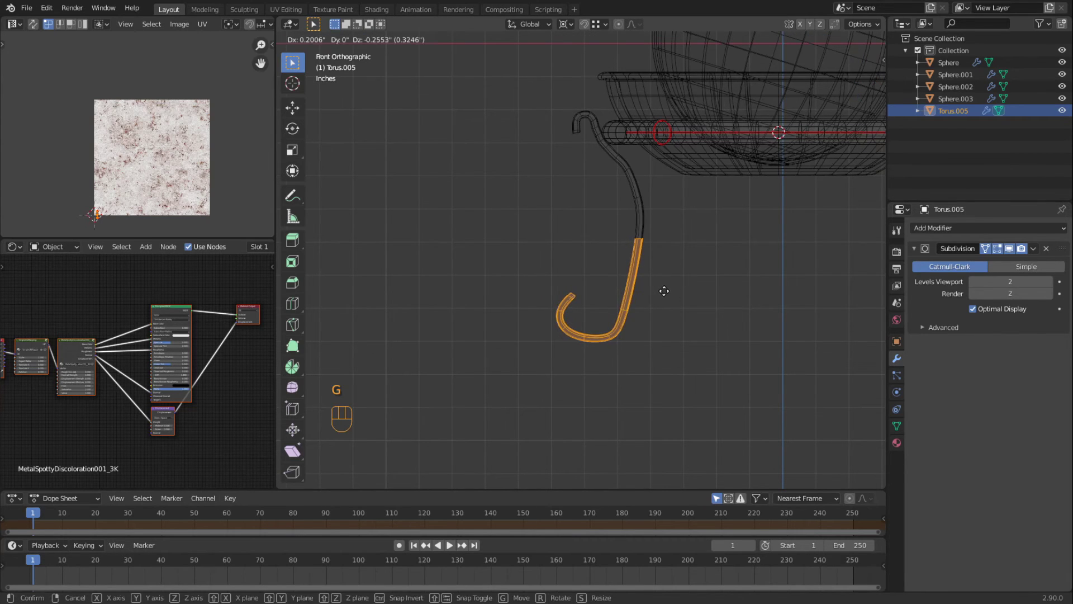
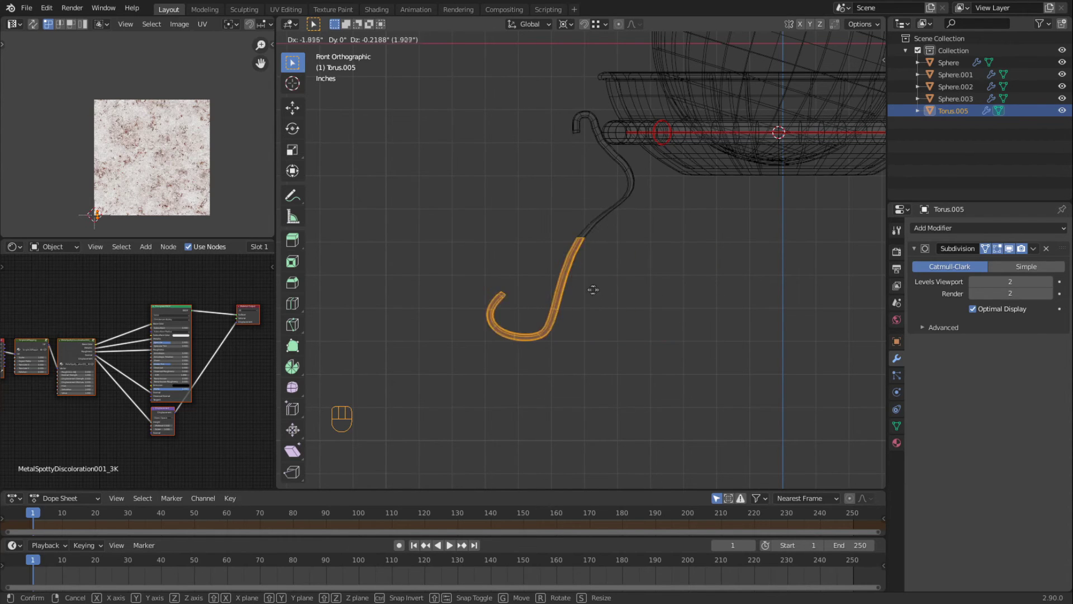
left_click(646, 290)
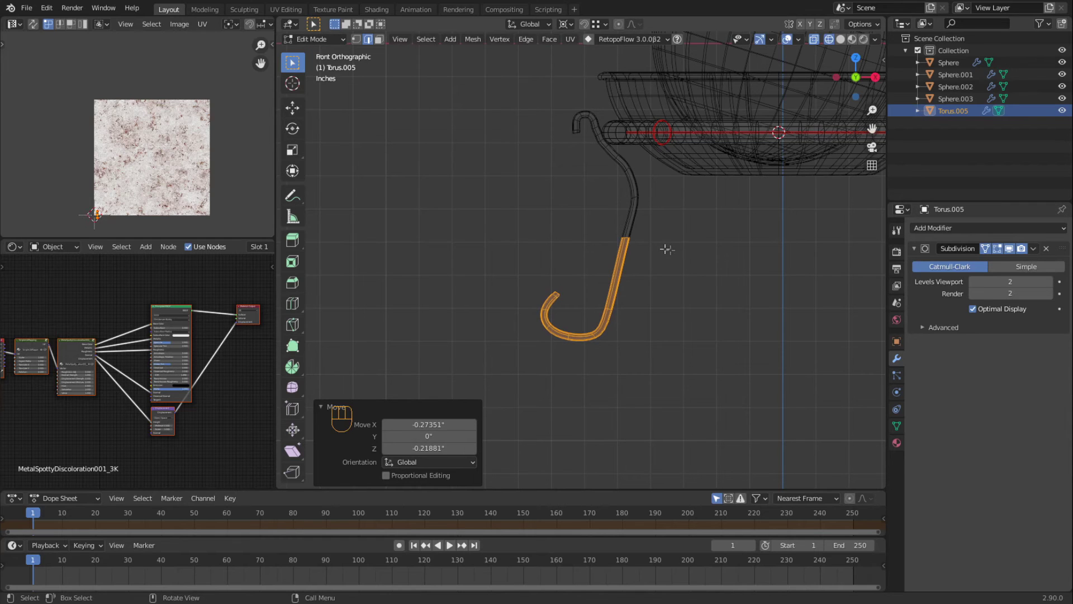
left_click(650, 252)
- Dissolve the two edge loops around the upper part of the leg, just below the bend under the ring
scroll(651, 243, "up", 2)
left_click(645, 227, "alt")
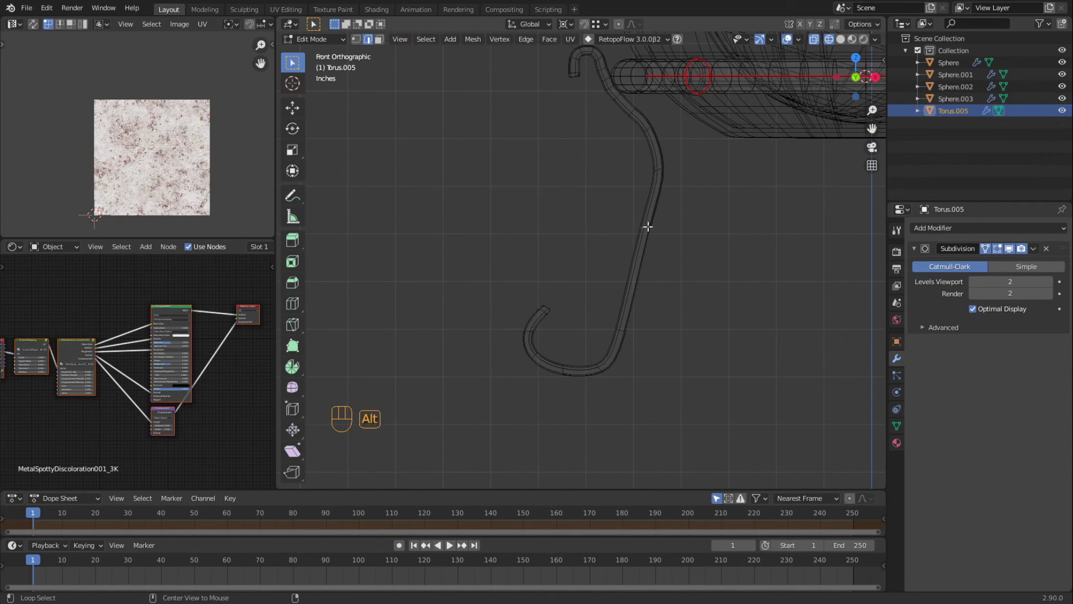
key("x")
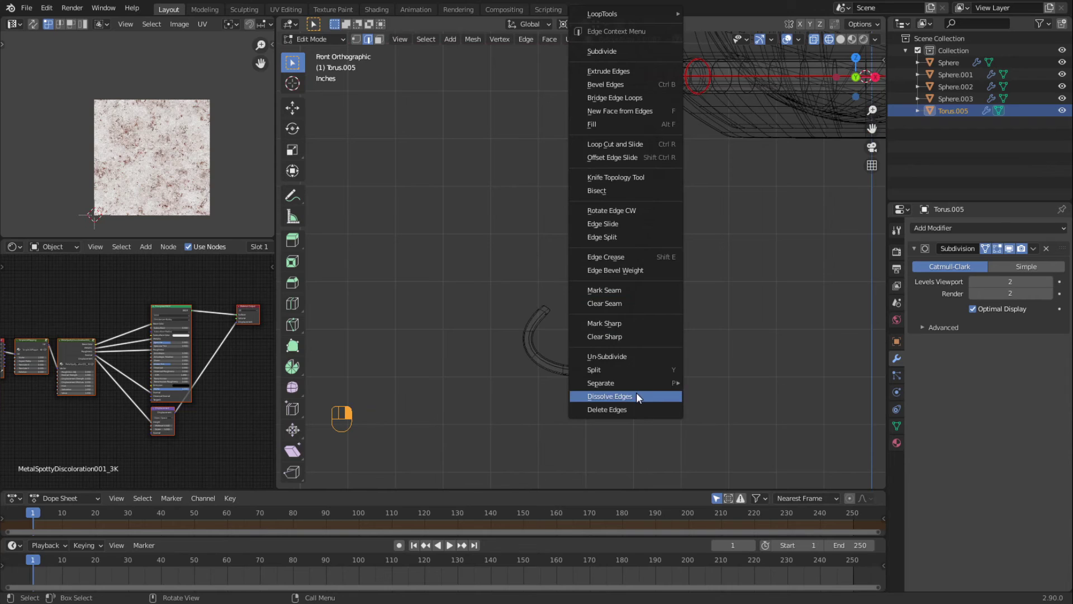
left_click(635, 393)
left_click(653, 192, "alt")
right_click(653, 193)
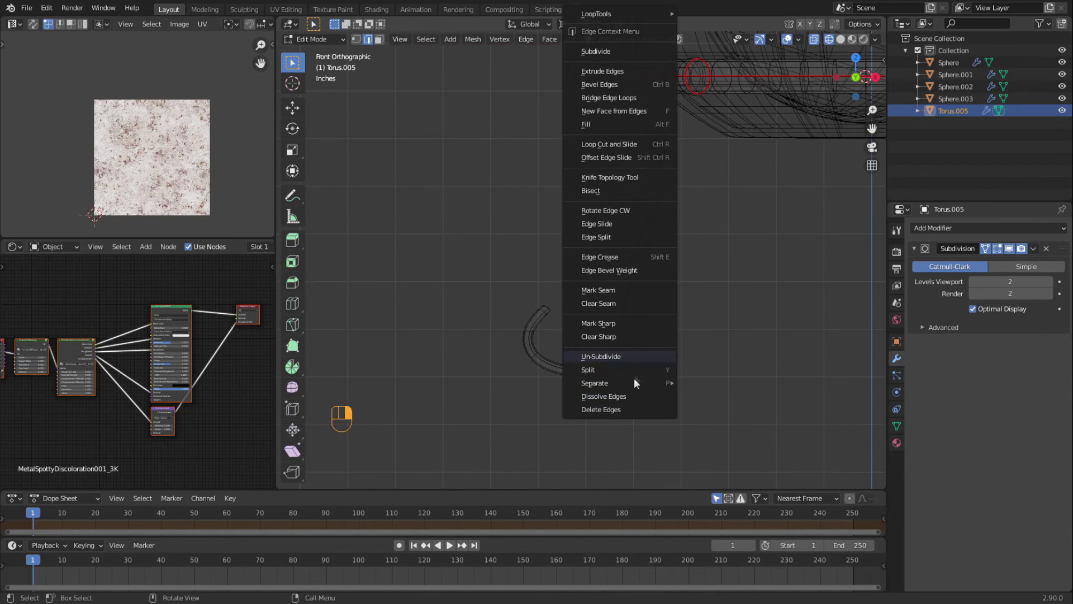
left_click(630, 395)
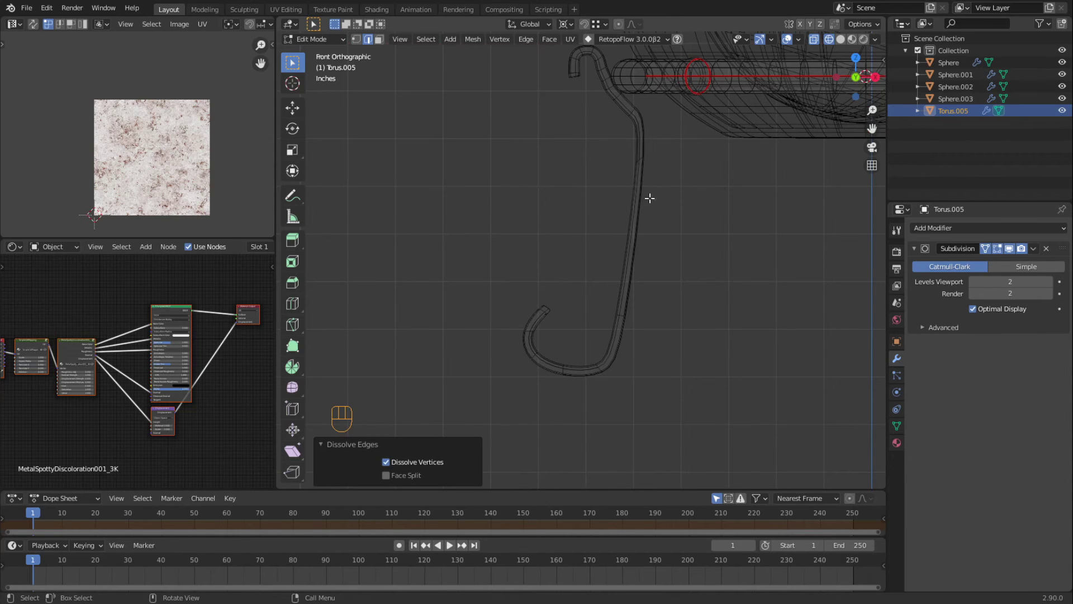
- Add one edge loop centred on the leg's long straight section, with a slide factor of 0
key("ctrl+r")
left_click(636, 234)
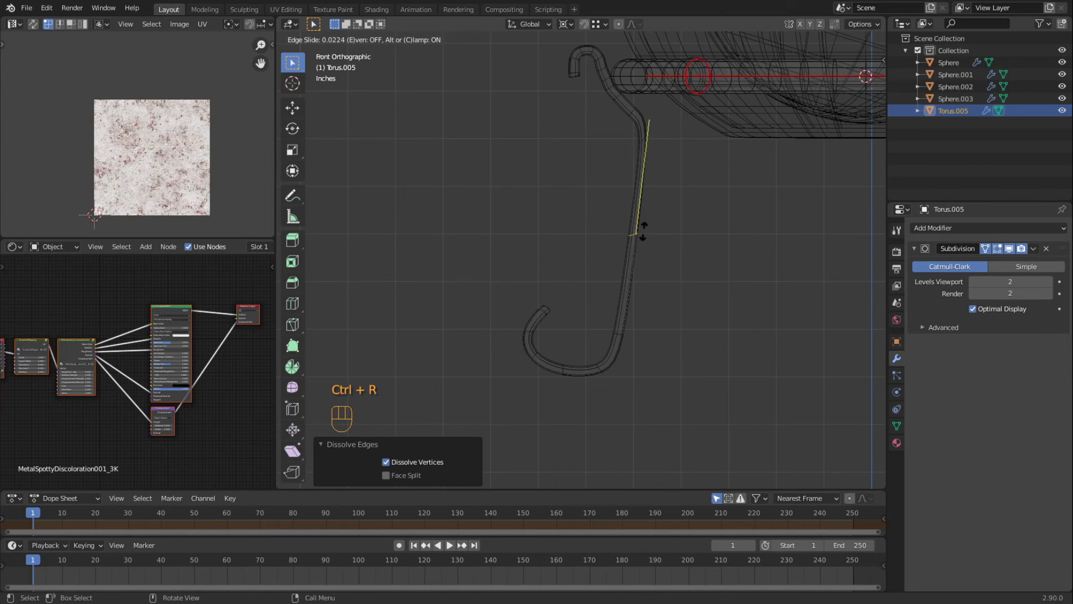
right_click(668, 238)
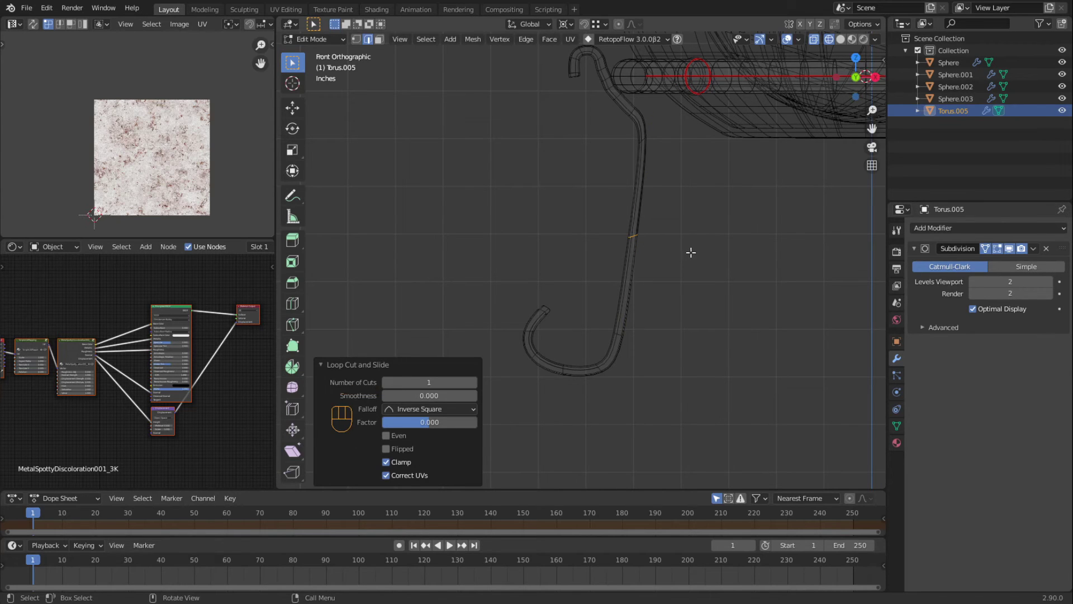
- Switch the transform pivot away from the 3D cursor, rotate the mid-leg loop about 40.2°, and move it inward and down to bow the leg
key("r")
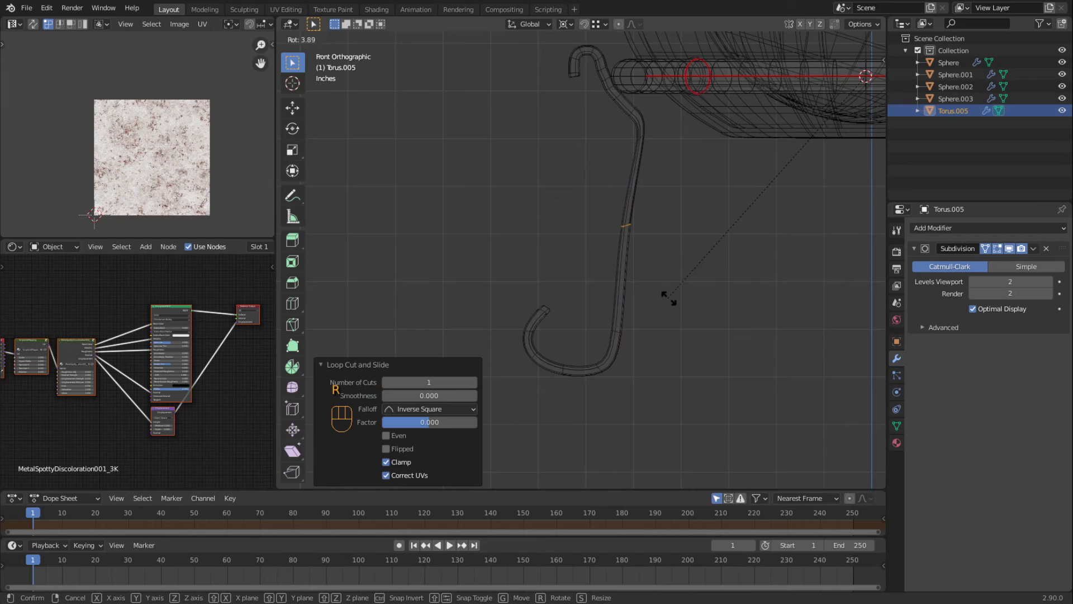
key("Escape")
left_click(566, 24)
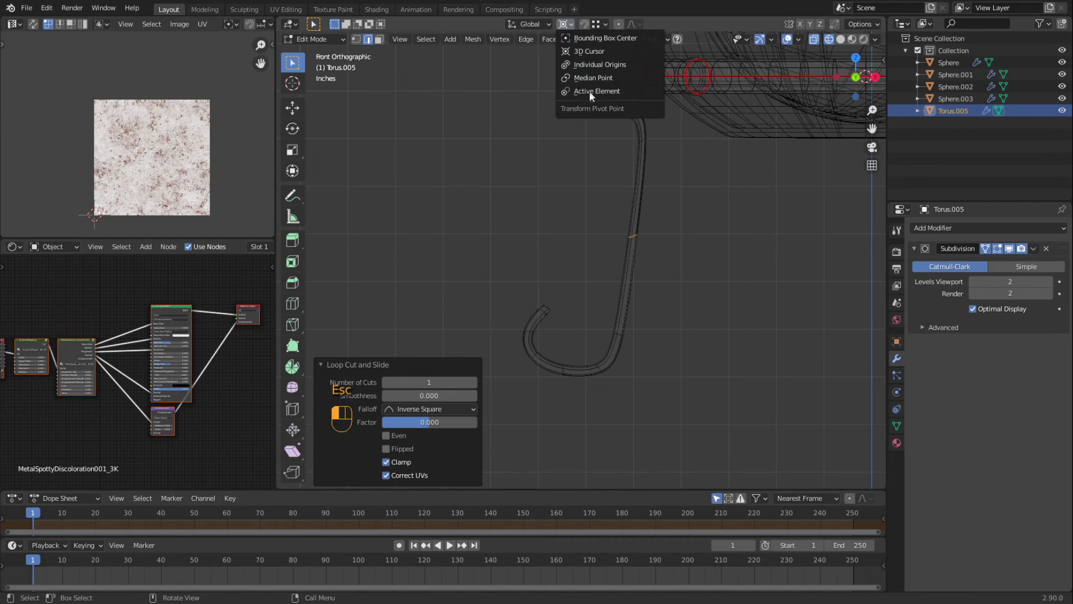
left_click(581, 58)
key("r")
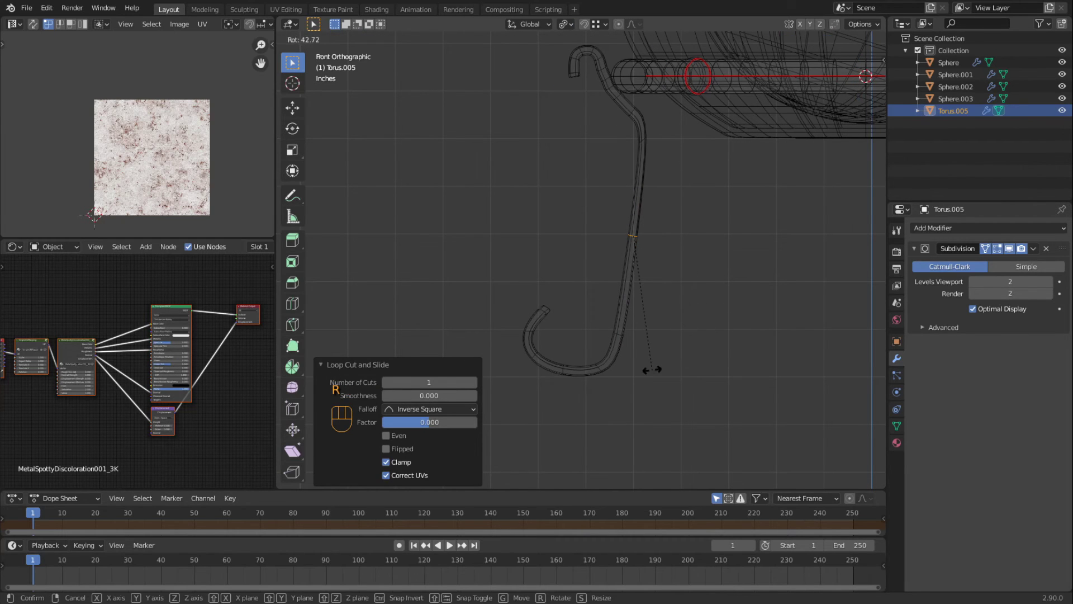
left_click(658, 370)
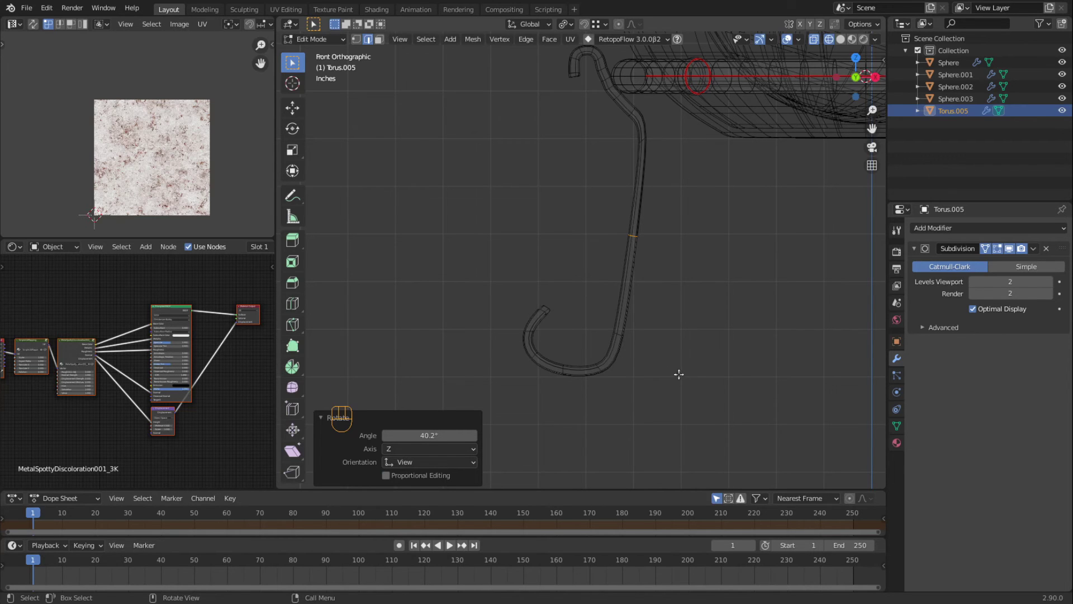
key("g")
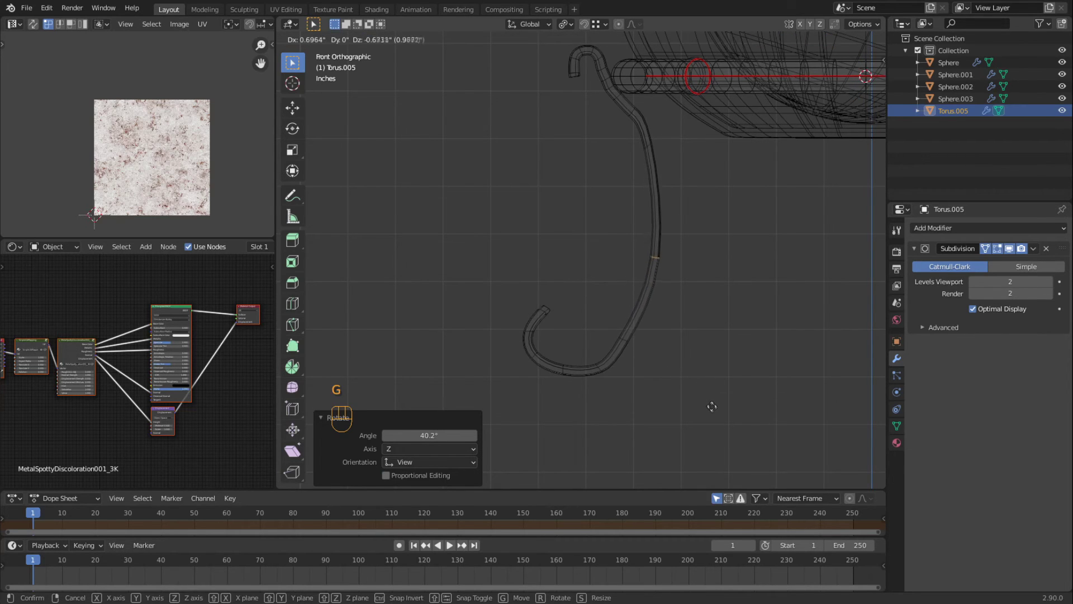
left_click(710, 418)
- Rotate the edge loop where the leg meets the foot's curl and move it about 0.37 in inward and 0.14 in down
left_click(634, 347, "alt")
key("r")
left_click(667, 399)
key("f")
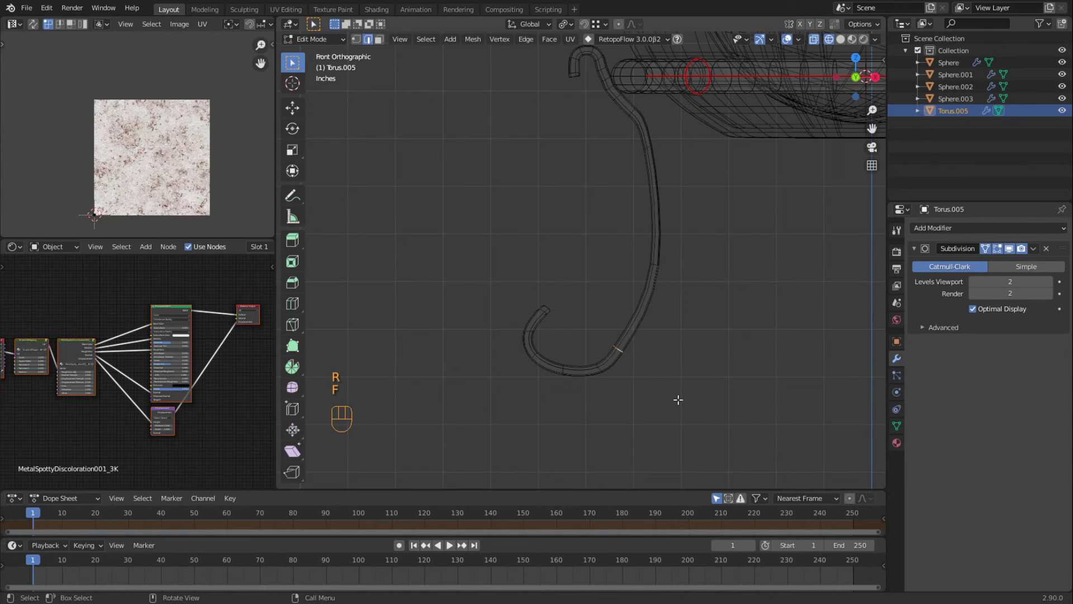
key("ctrl+z")
key("g")
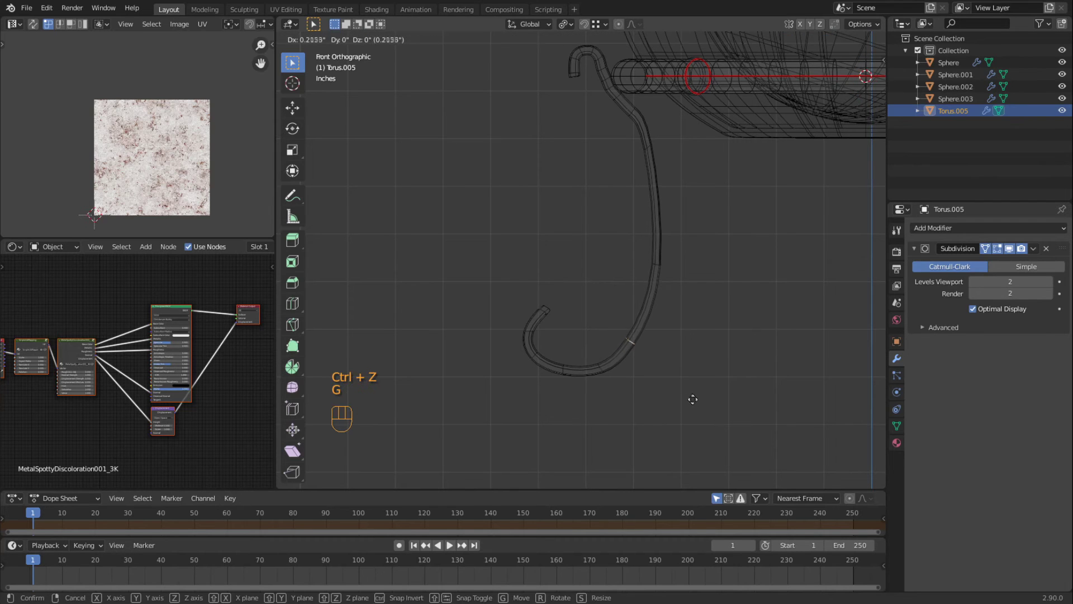
left_click(699, 402)
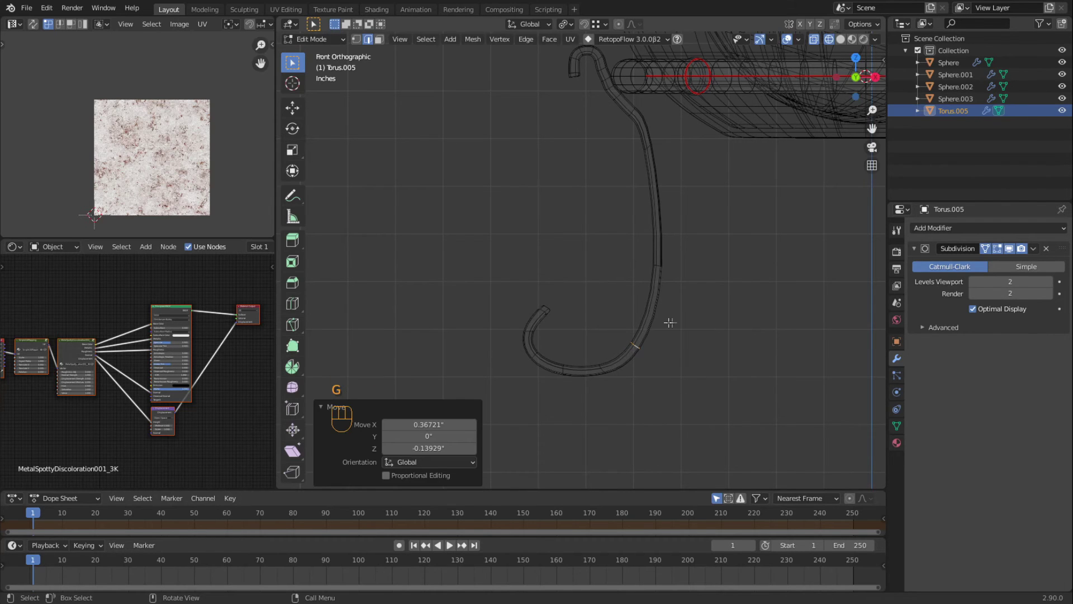
- Select the entire linked leg and apply Smooth Vertices to it
scroll(668, 323, "down", 1)
key("a")
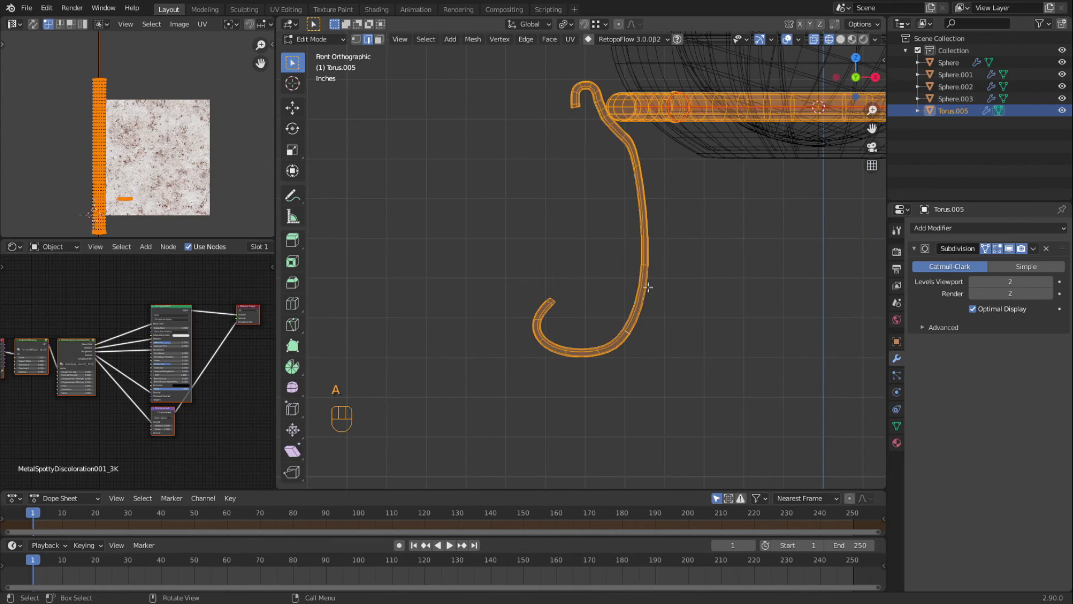
left_click(691, 256)
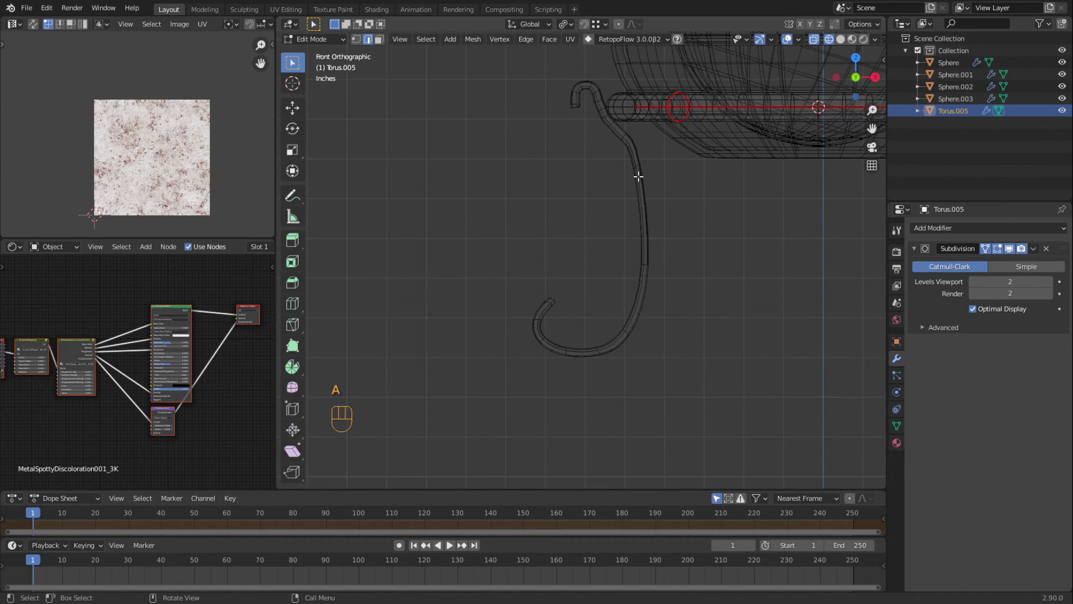
key("l")
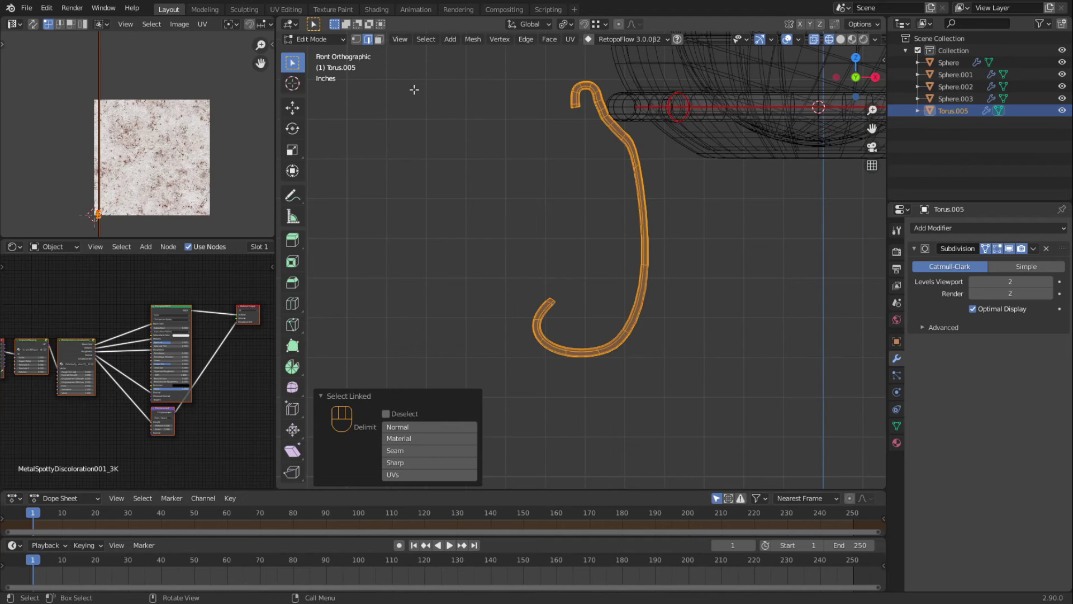
key("F3")
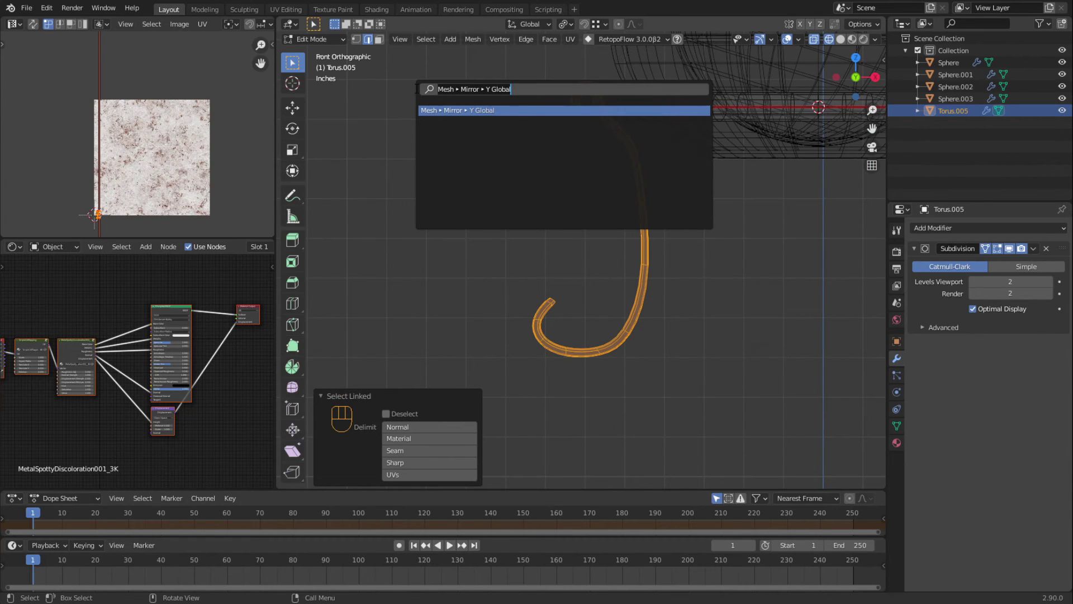
type("smmot")
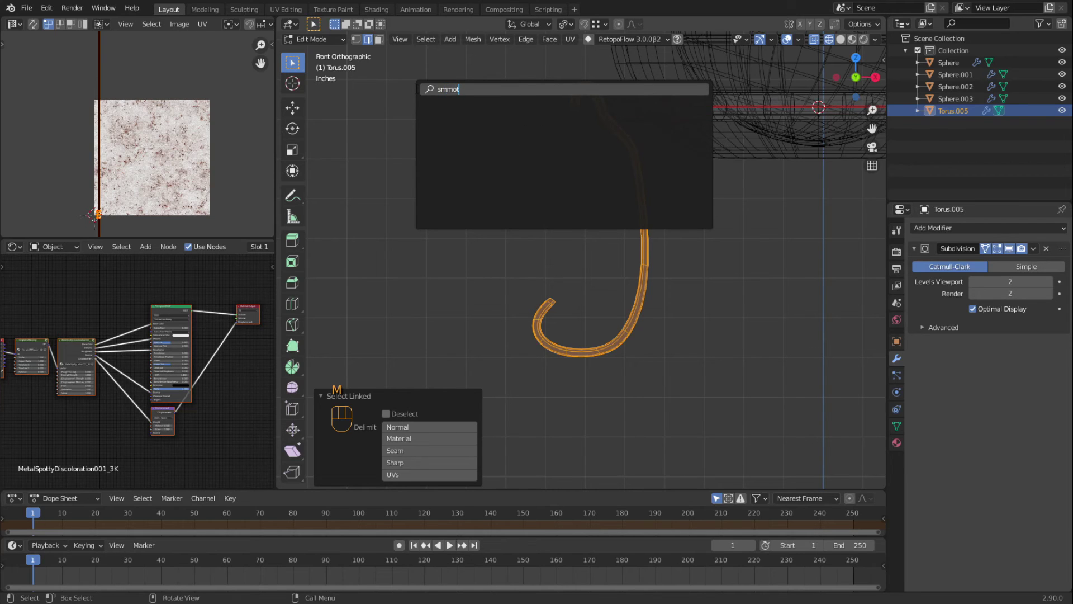
key("BackSpace")
key("BackSpace")
key("BackSpace")
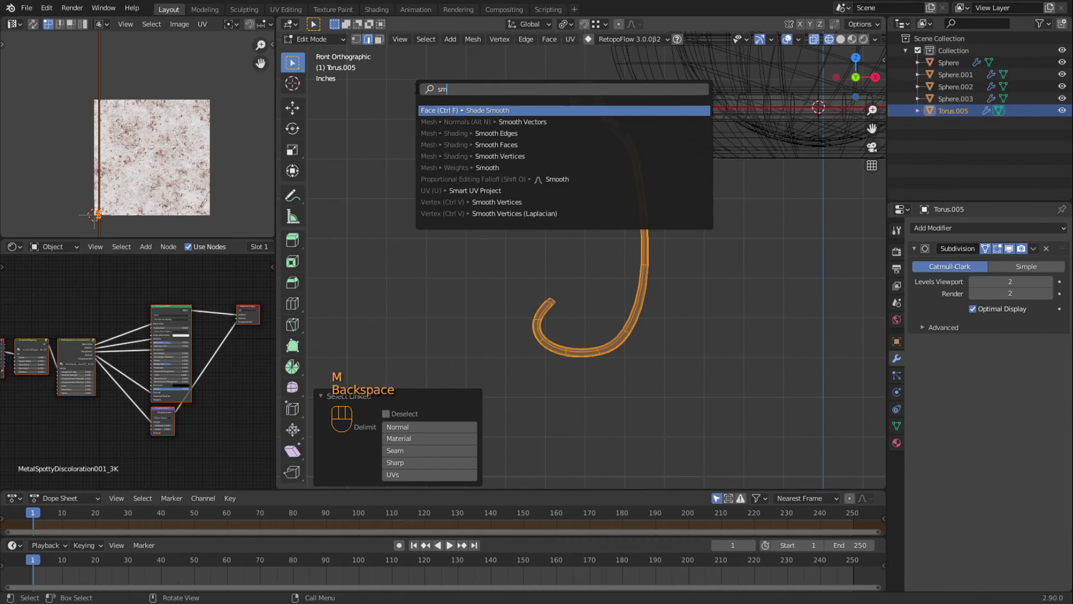
left_click(486, 202)
left_click(506, 209)
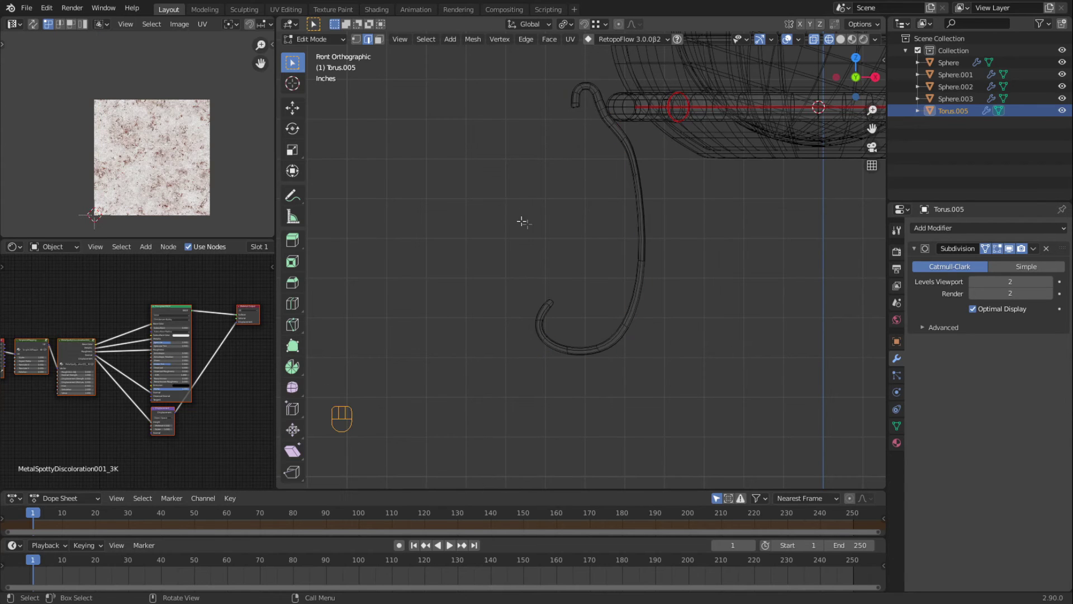
- Undo the vertex smoothing on the leg
scroll(654, 183, "up", 2)
scroll(666, 141, "up", 5)
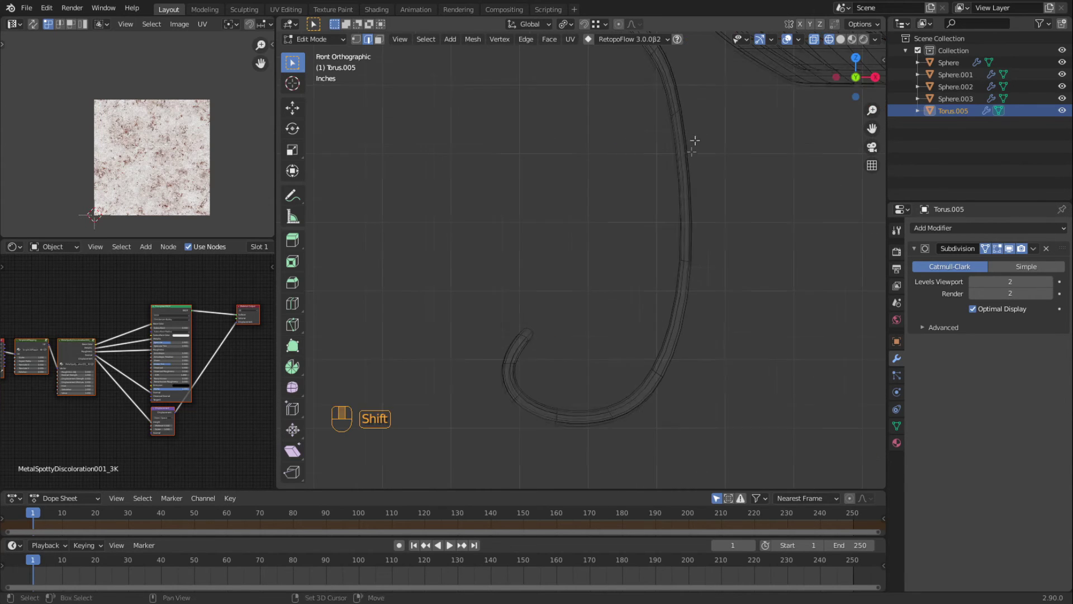
key("ctrl+z")
key("ctrl+z")
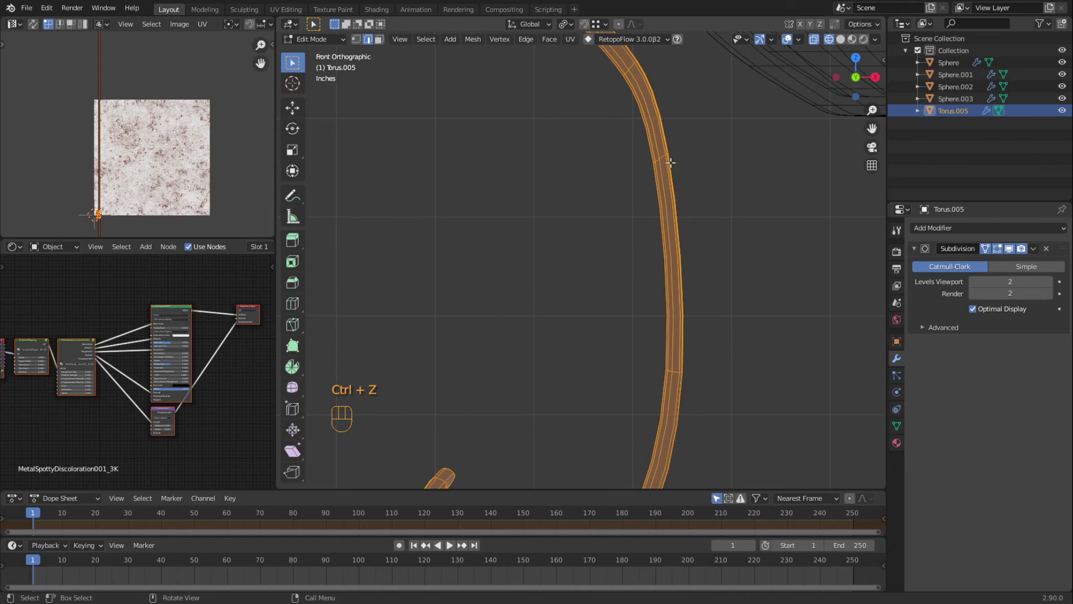
- Enlarge the edge loop at the leg's upper bend to about 1.45 times and rotate it about 19.5°, then fine-tune its size
left_click(665, 135, "alt")
key("s")
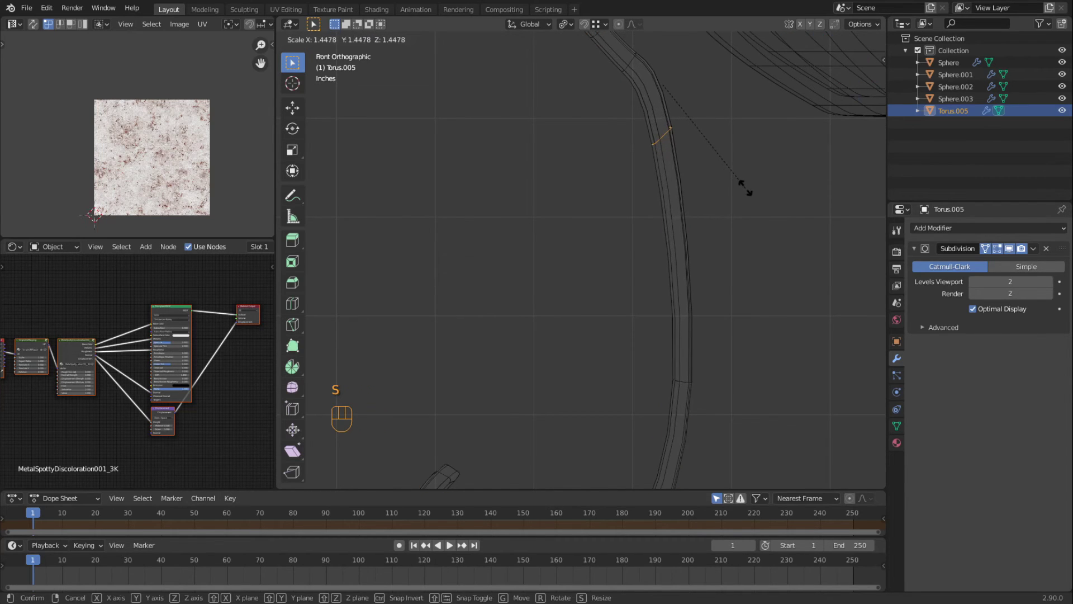
left_click(745, 188)
key("r")
left_click(715, 254)
key("s")
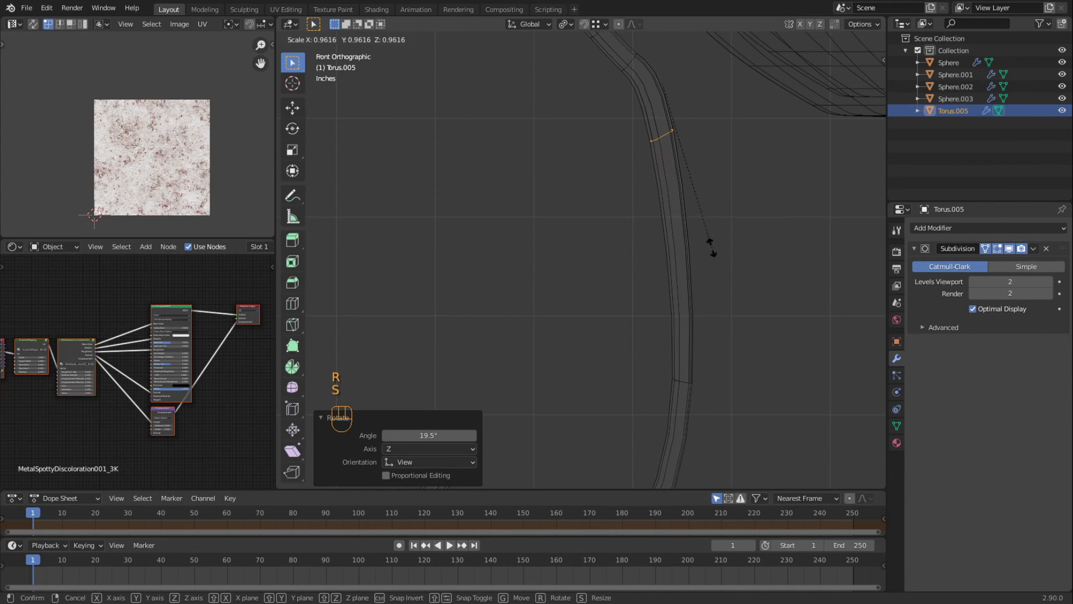
left_click(699, 229)
- Select the entire linked leg and apply Smooth Vertices with smoothing 0.5 and one repeat, leaving nothing selected
key("a")
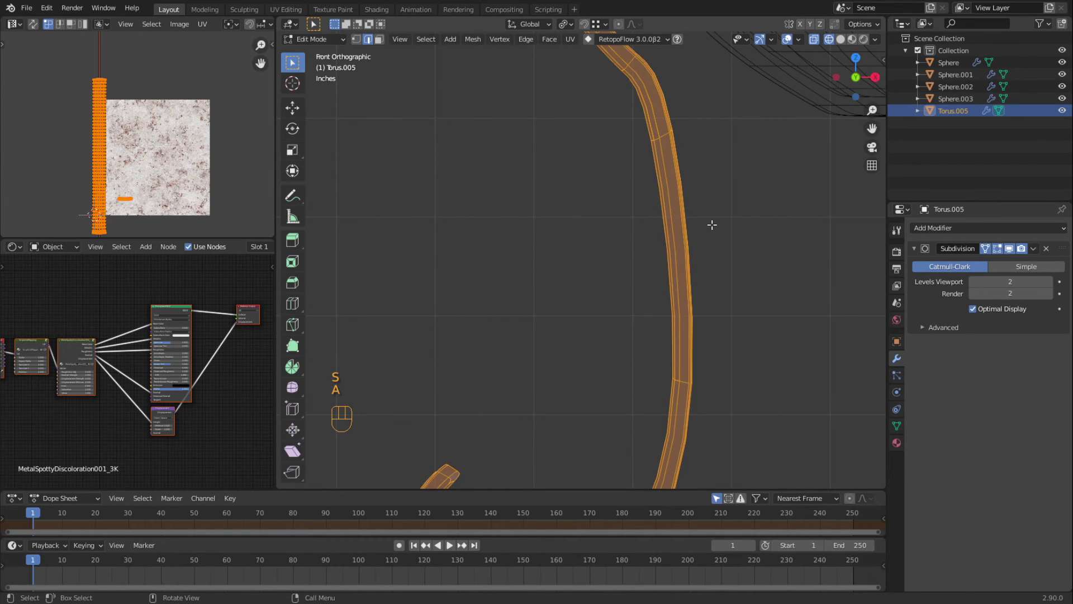
scroll(601, 162, "down", 4)
scroll(600, 168, "up", 3)
left_click(601, 182)
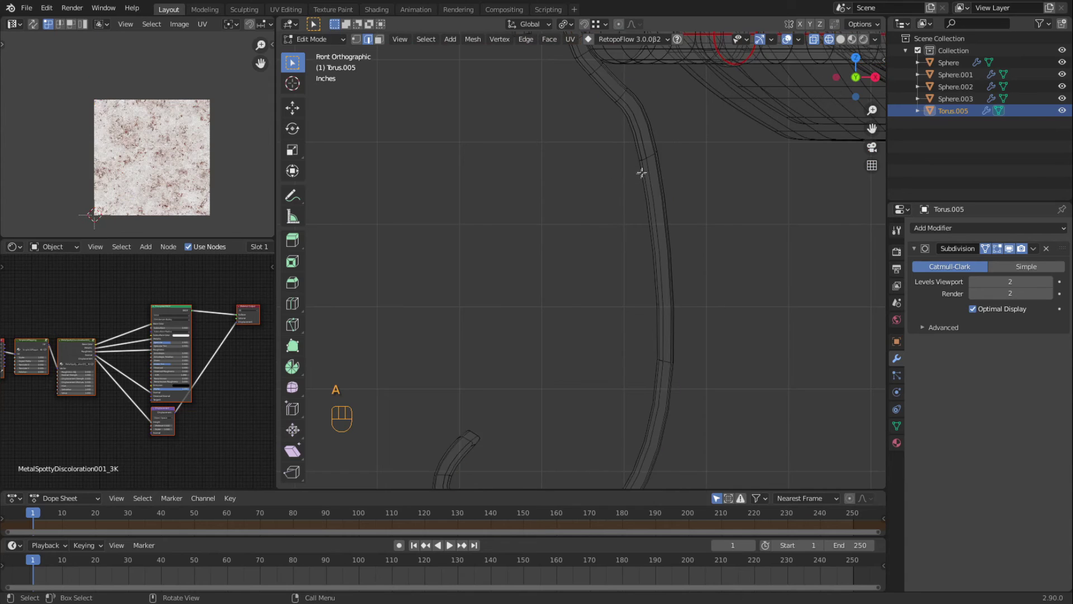
key("l")
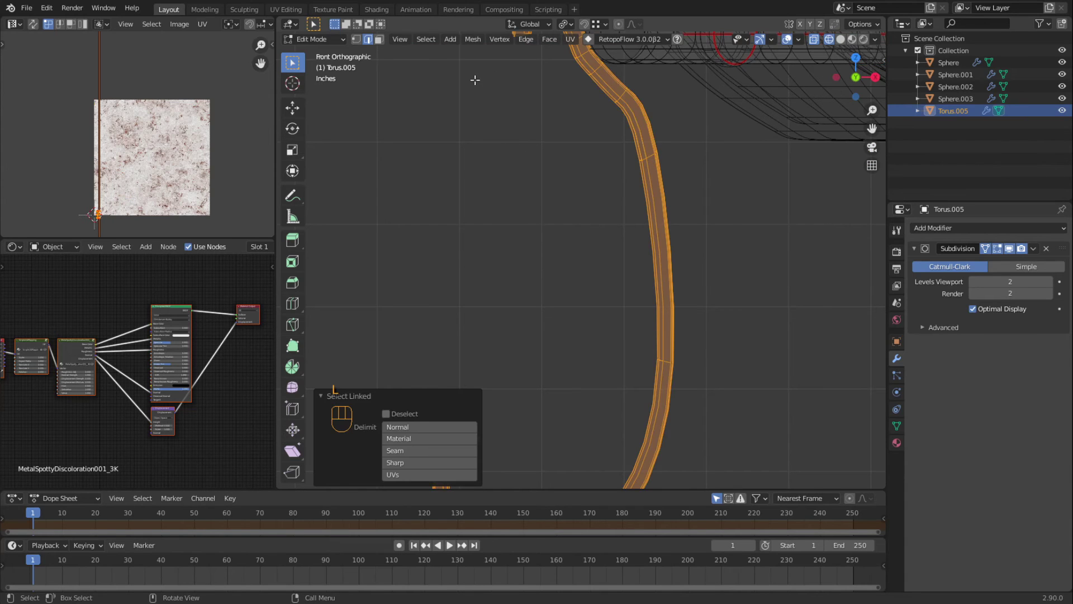
key("F3")
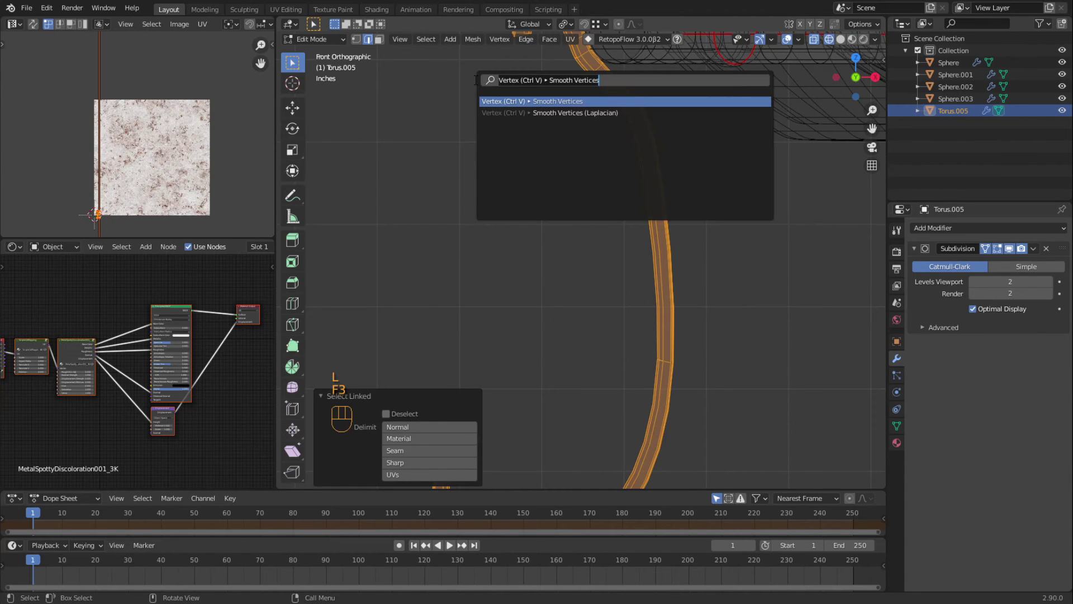
left_click(523, 101)
scroll(550, 259, "down", 2)
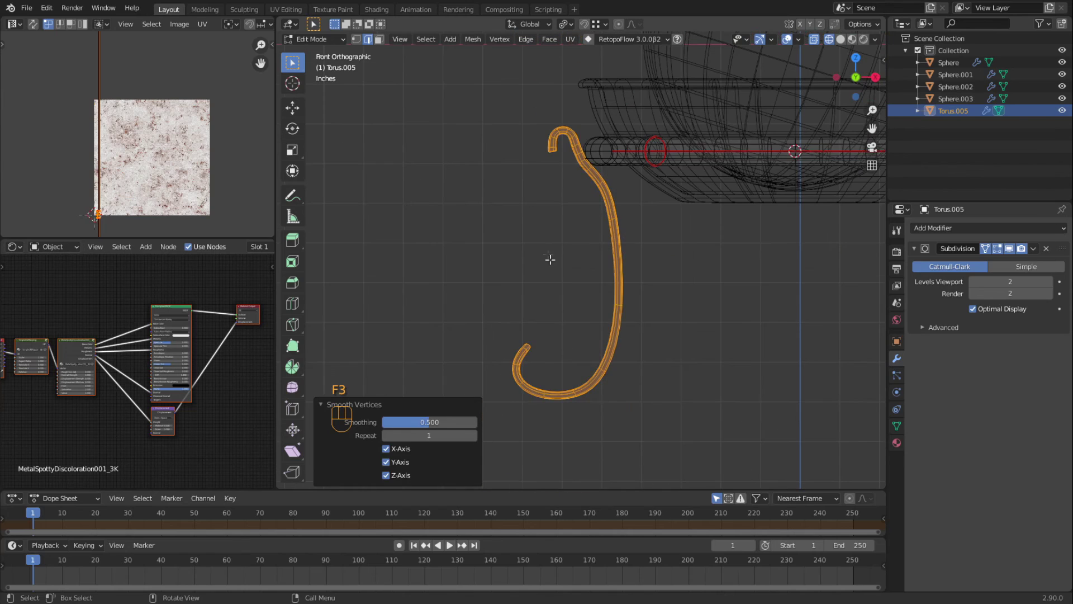
left_click(562, 300)
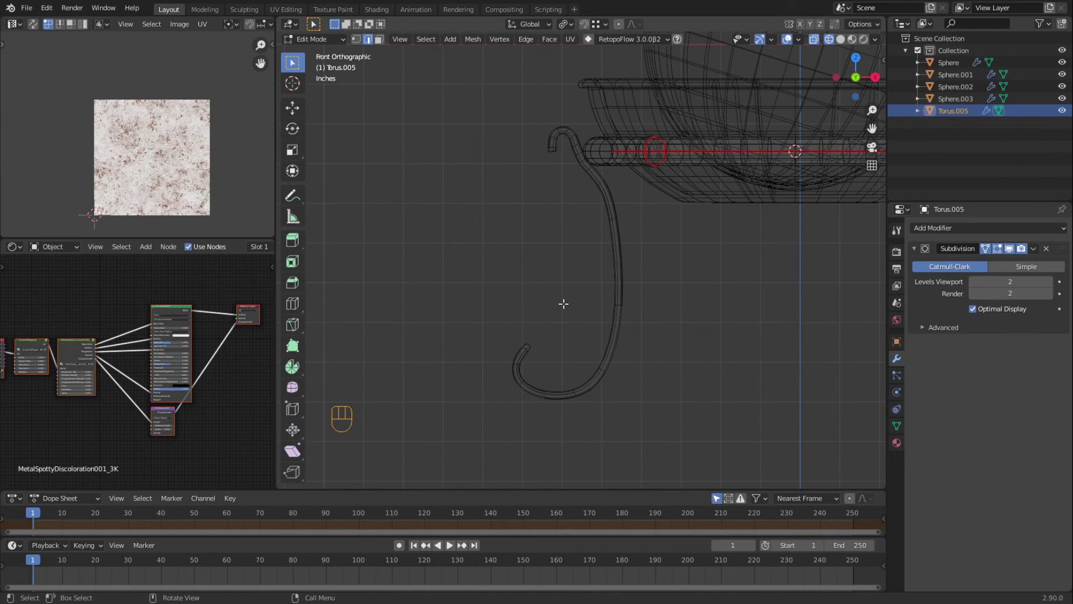
- Select the lower curved section of the leg and move it slightly down and towards the ring's center
left_click_drag(461, 269, 601, 441)
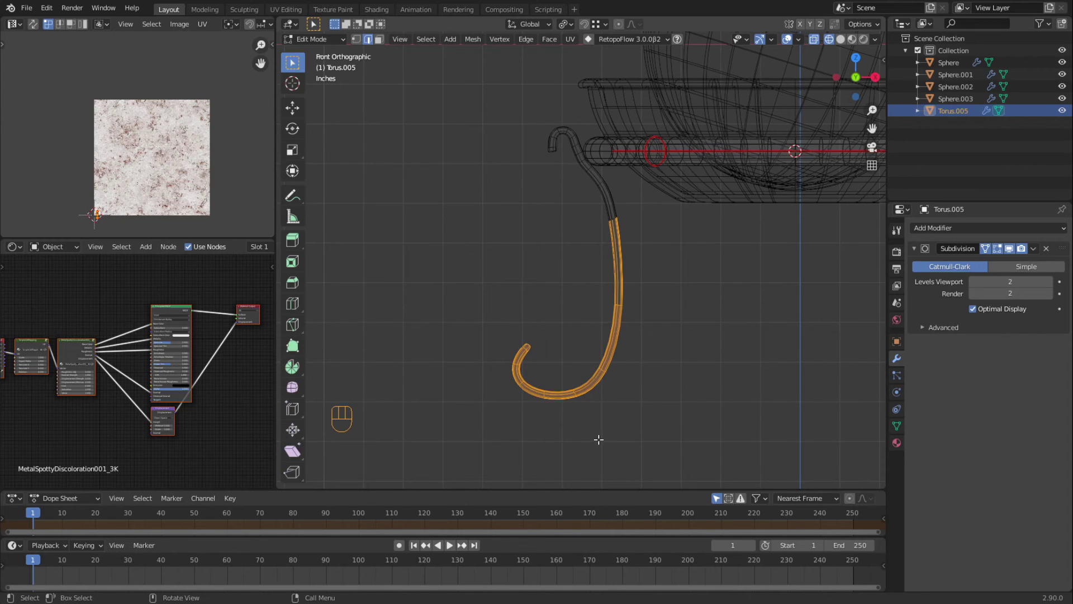
key("g")
left_click(631, 424)
left_click(717, 387)
key("Tab")
key("Tab")
middle_click_drag(683, 315, 752, 259)
key("KP_1")
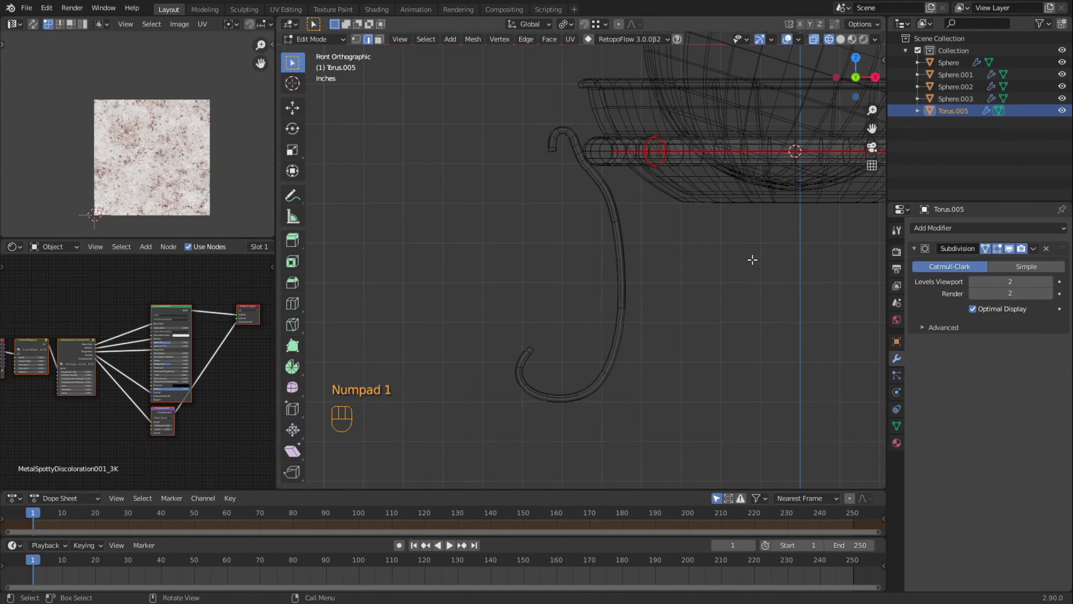
- Switch the viewport from wireframe to Material Preview shading
key("shift")
key("shift+z")
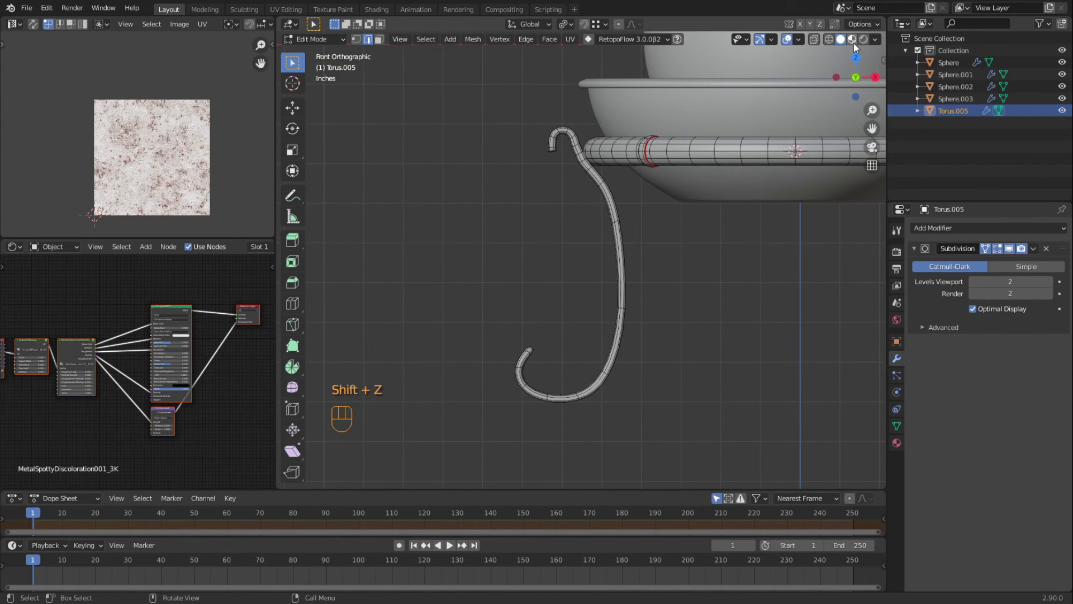
key("z")
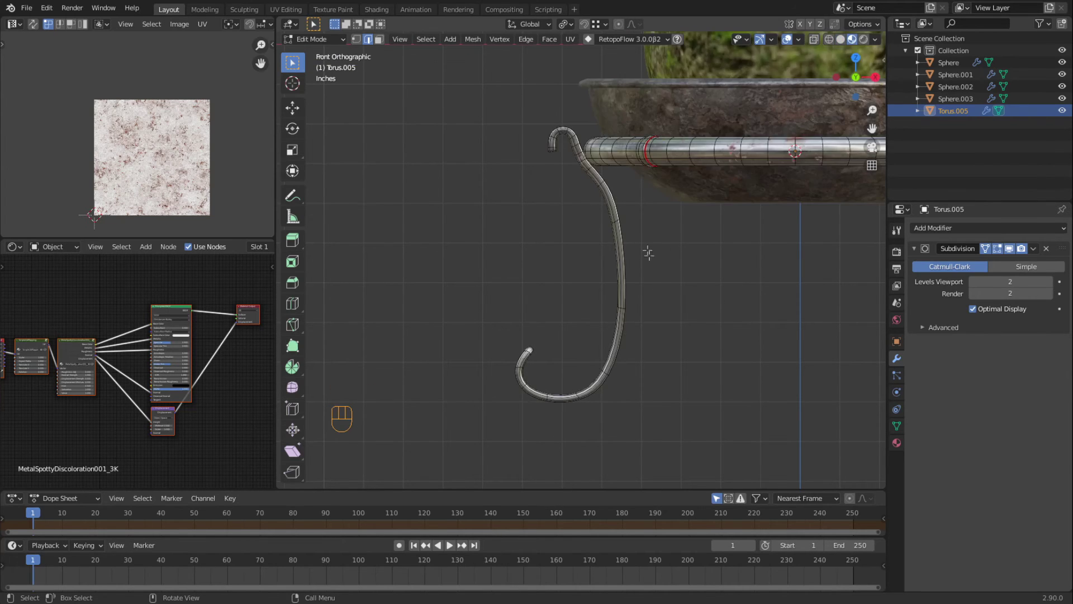
- Select the lengthwise edge loops along the leg and the edges around its ends, and mark them as seams
scroll(577, 165, "up", 3)
mouse_move(578, 165)
middle_mouse_down()
mouse_move(630, 207)
mouse_move(642, 240)
mouse_move(680, 235)
mouse_move(617, 305)
middle_mouse_up()
middle_click_drag(575, 235, 519, 219)
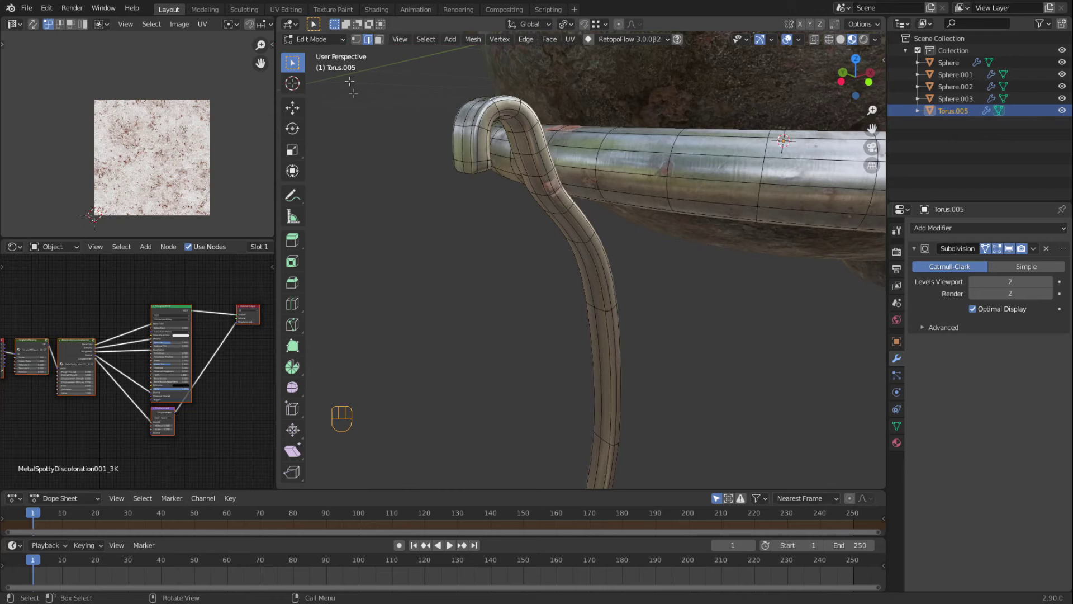
left_click(477, 149, "alt")
mouse_move(476, 149)
middle_mouse_down()
mouse_move(482, 245)
mouse_move(472, 133)
middle_mouse_up()
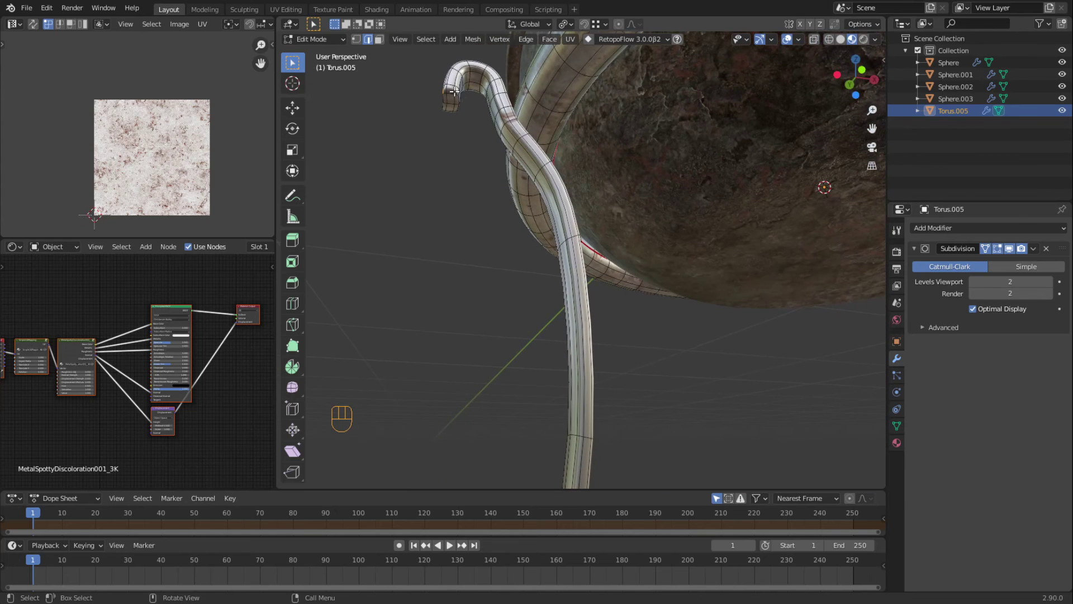
left_click(468, 77, "alt+shift")
middle_click_drag(468, 77, 549, 350)
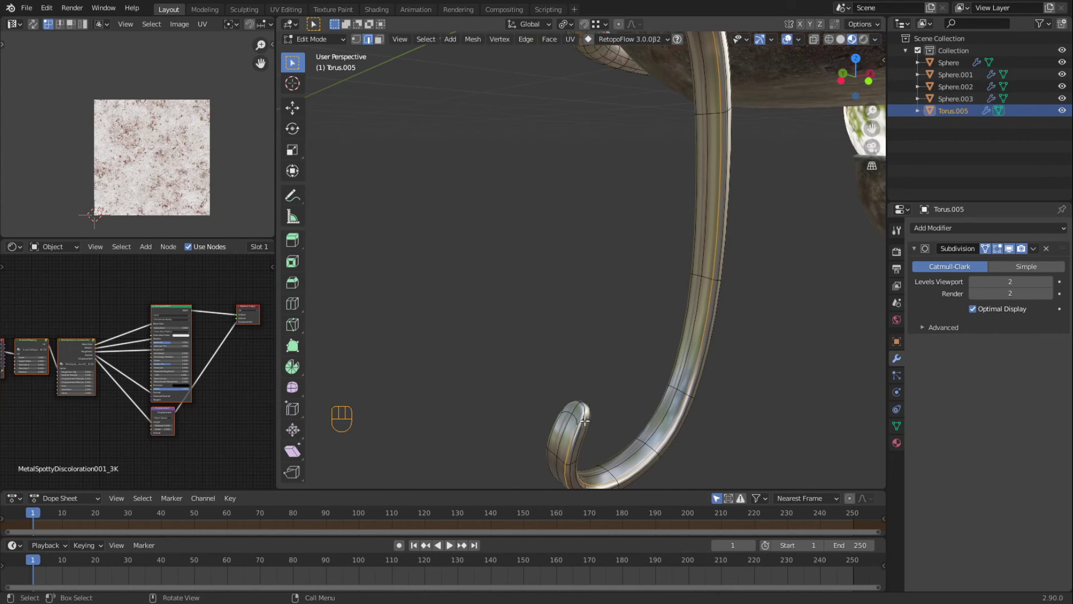
middle_click_drag(588, 394, 503, 268)
left_click(648, 412, "alt+shift")
left_click(624, 321, "alt+shift")
left_click(581, 346, "alt+shift")
scroll(556, 363, "up", 4)
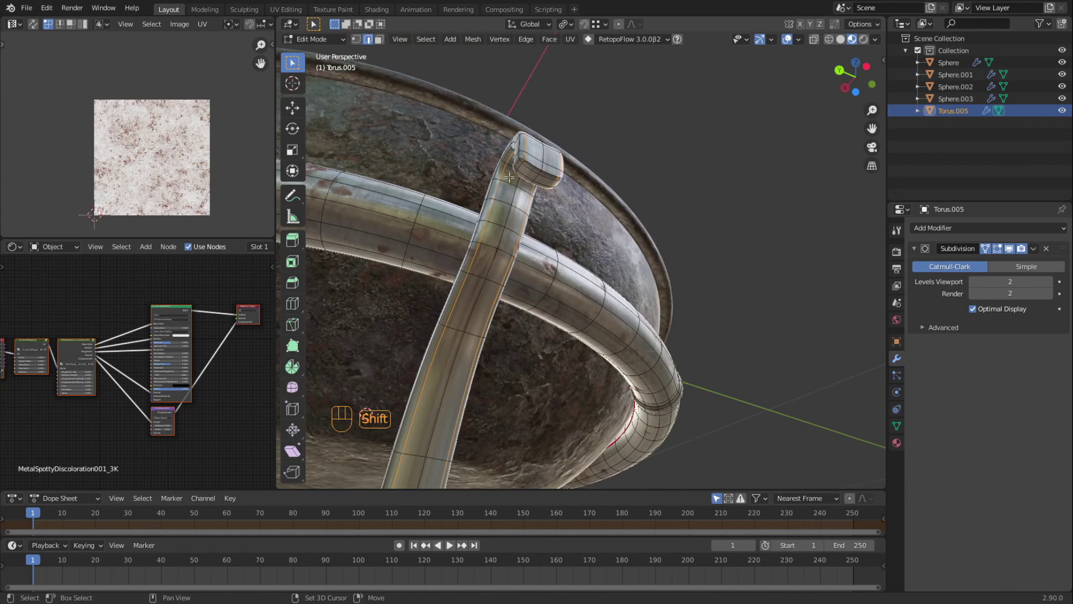
right_click(479, 274)
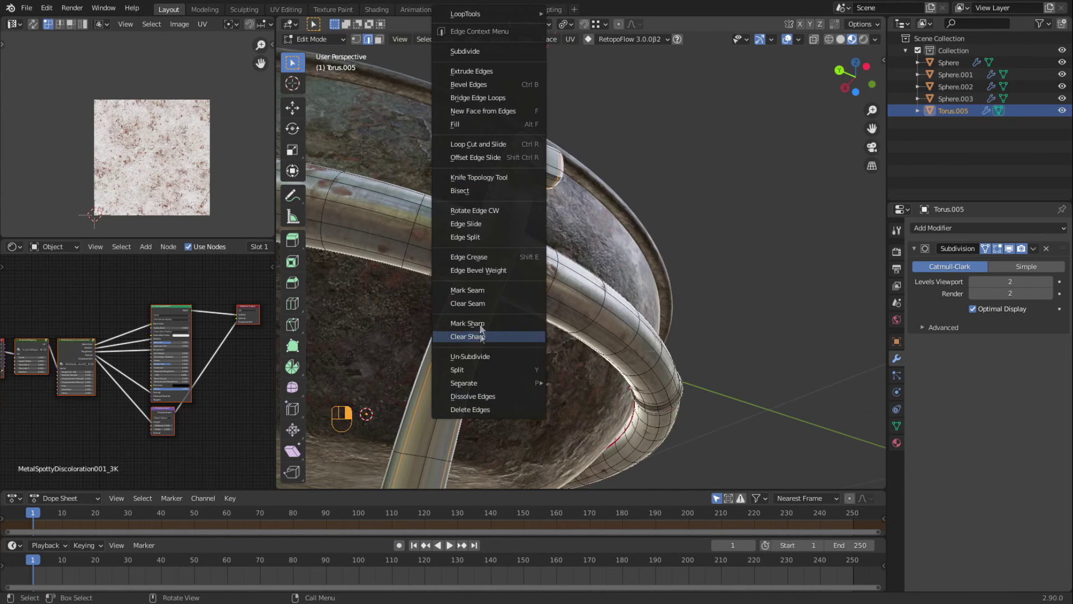
left_click(475, 289)
- Add an edge loop near the tip of the leg's lower hook
middle_click_drag(573, 196, 670, 347)
key("ctrl+r")
left_click(609, 288)
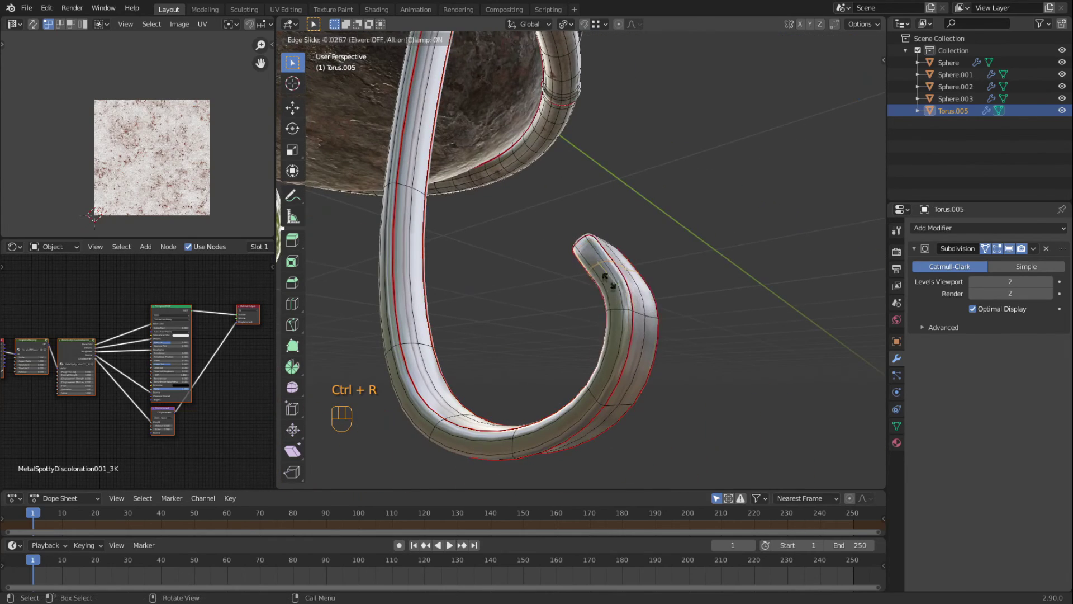
left_click(670, 251)
- Select the entire linked leg and unwrap its UVs with the Angle Based method and a 0.001 margin
middle_click_drag(670, 250, 647, 300)
key("a")
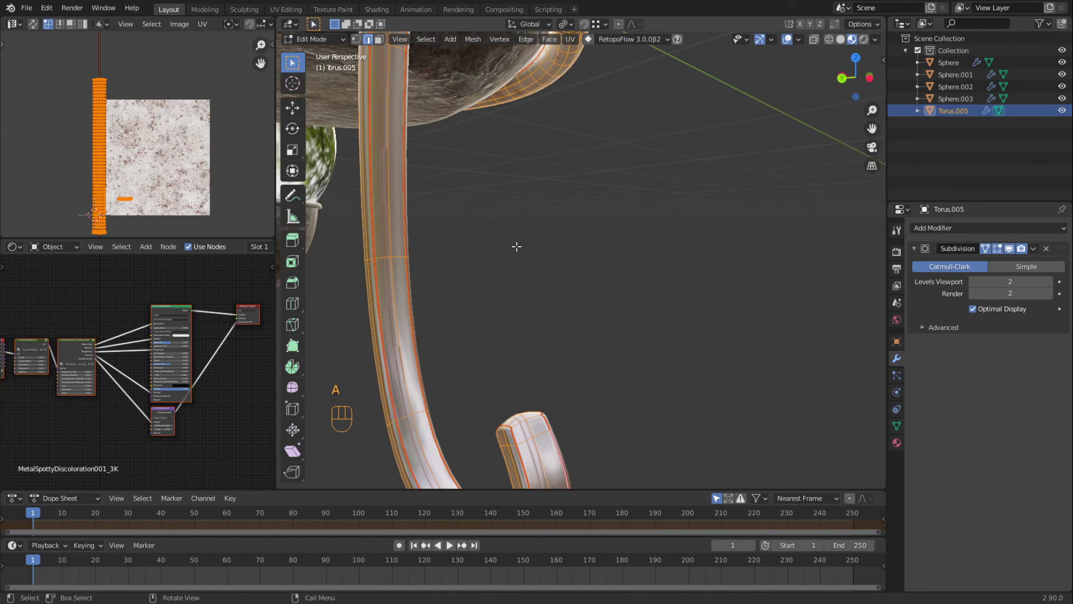
scroll(516, 247, "down", 3)
key("a")
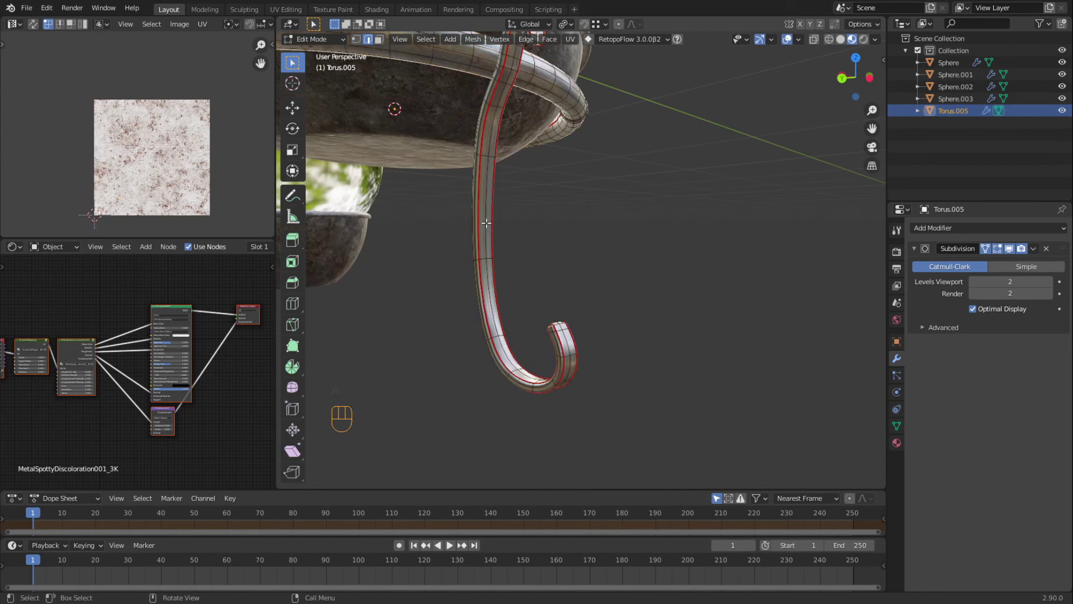
key("l")
left_click(570, 40)
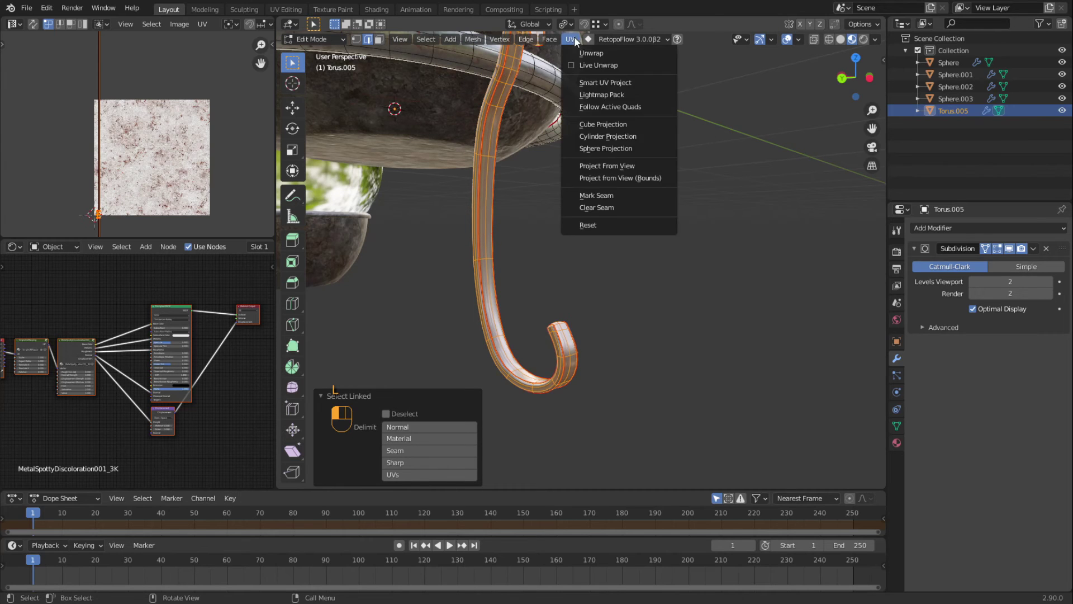
left_click(592, 54)
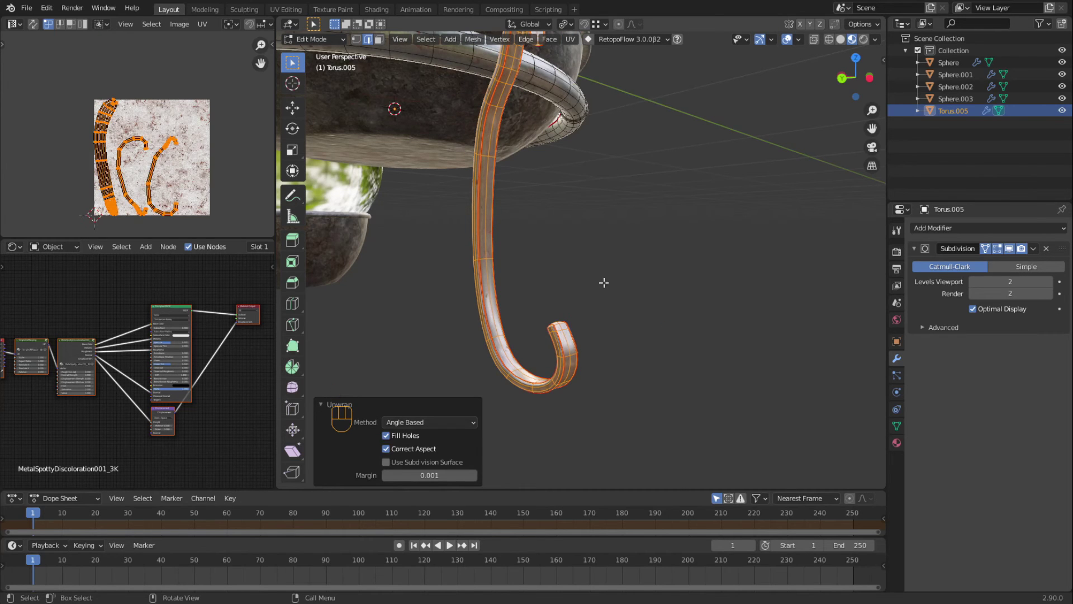
- Examine in Object Mode how the metal texture lies along the leg and its upper bend
key("Tab")
middle_click_drag(603, 282, 642, 354)
key("Tab")
key("Tab")
left_click(678, 386)
middle_click_drag(771, 376, 634, 348)
middle_click_drag(453, 176, 445, 205)
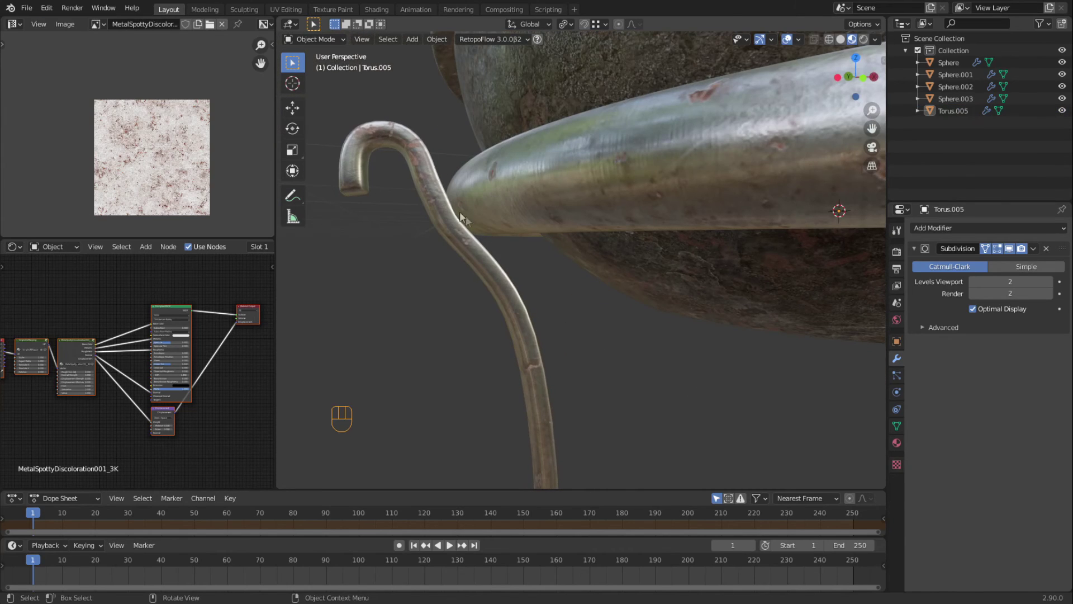
mouse_move(536, 260)
middle_mouse_down()
mouse_move(591, 310)
mouse_move(591, 350)
mouse_move(529, 255)
middle_mouse_up()
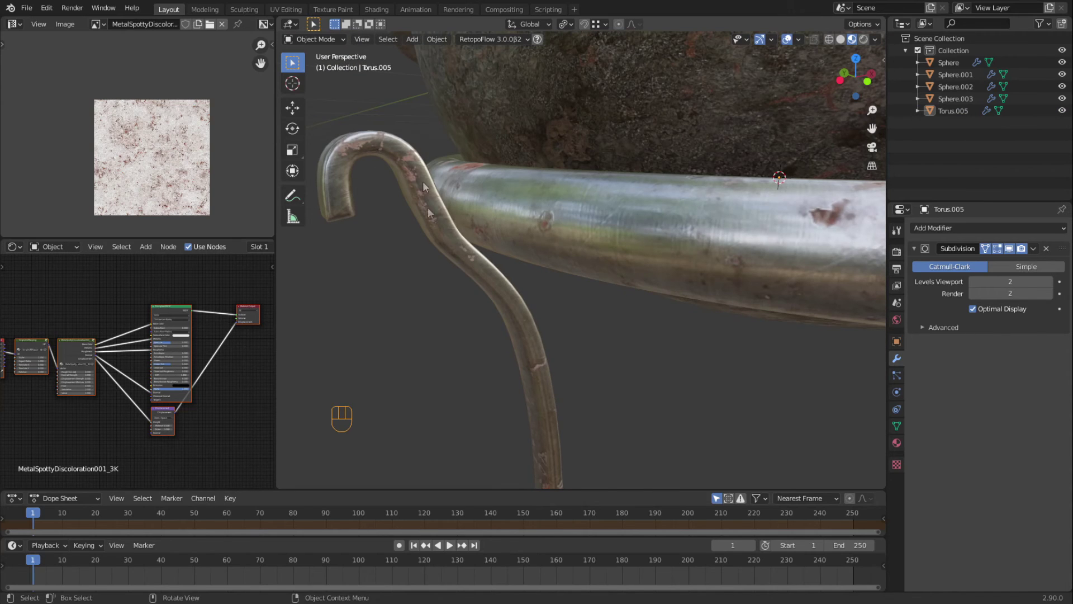
- Add a torus inside the ring's mesh at the 3D cursor and reduce its major radius to make a small joining ring
key("Tab")
middle_click_drag(434, 209, 526, 276)
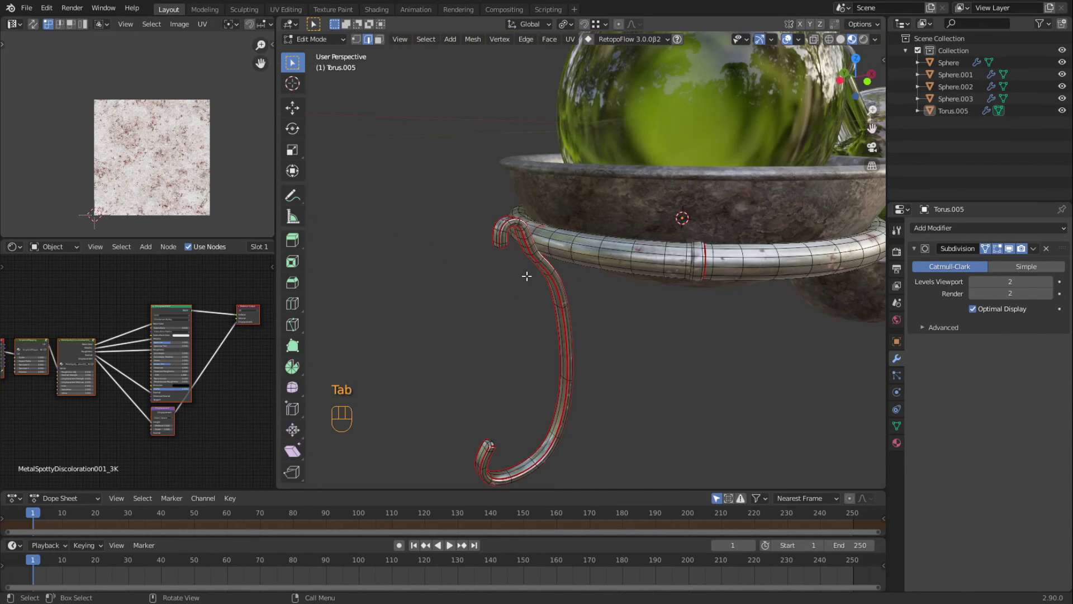
key("KP_1")
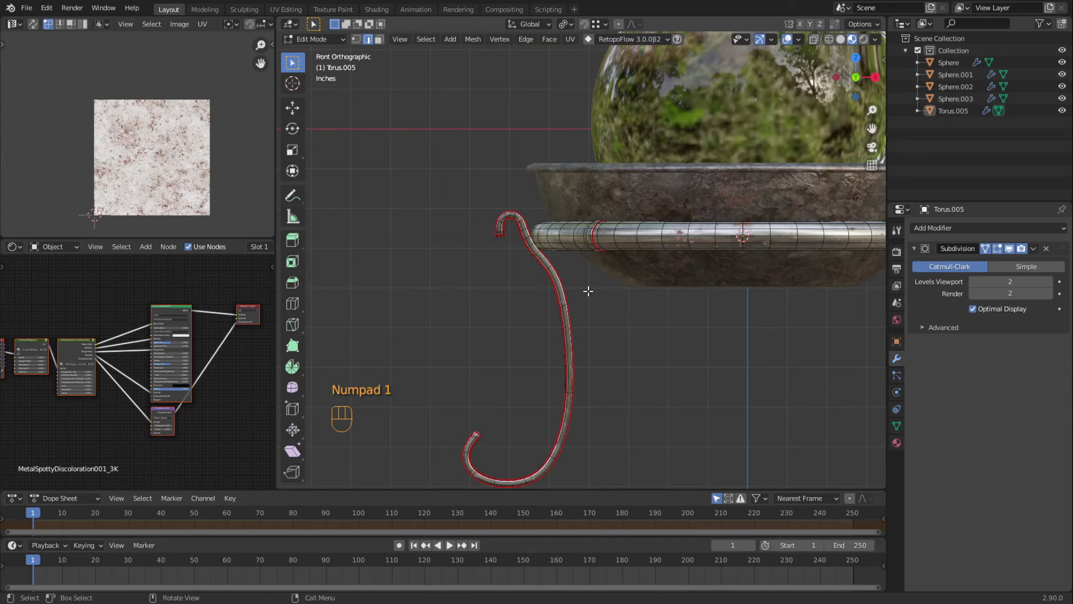
key("shift+a")
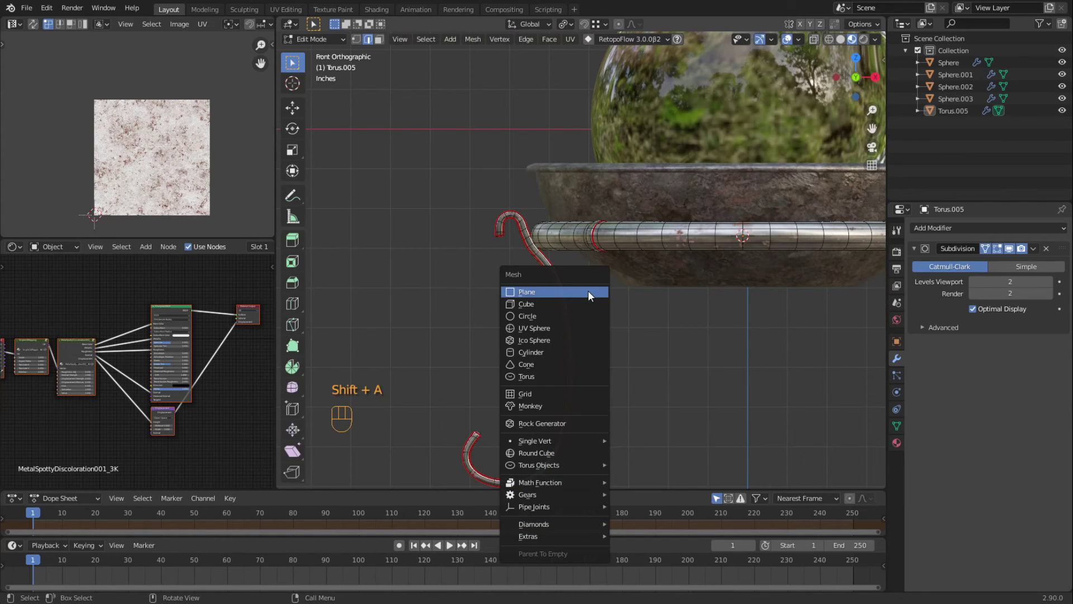
left_click(555, 376)
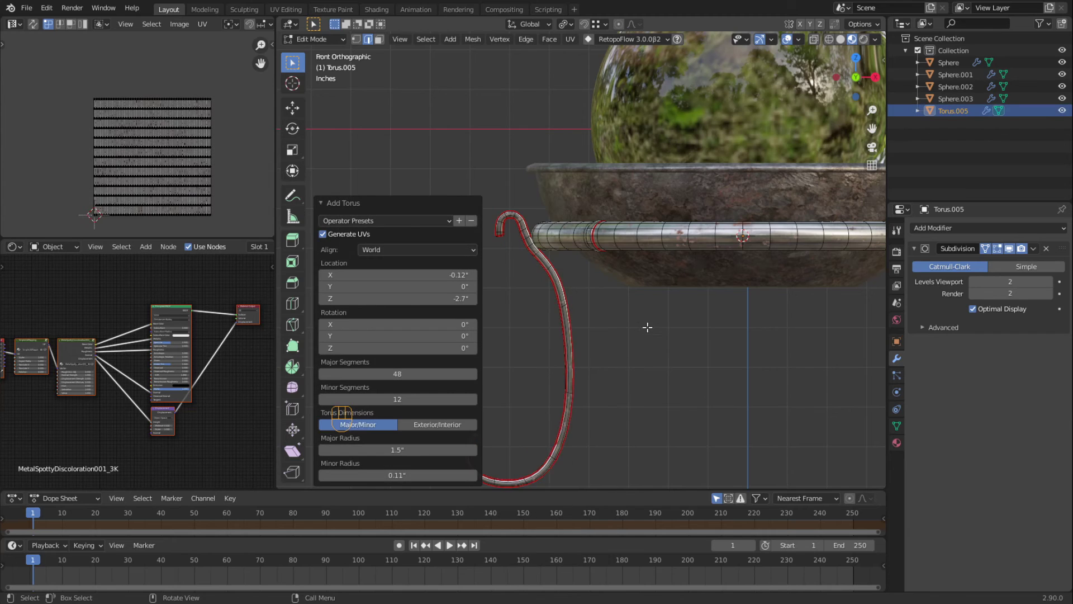
scroll(718, 235, "down", 3)
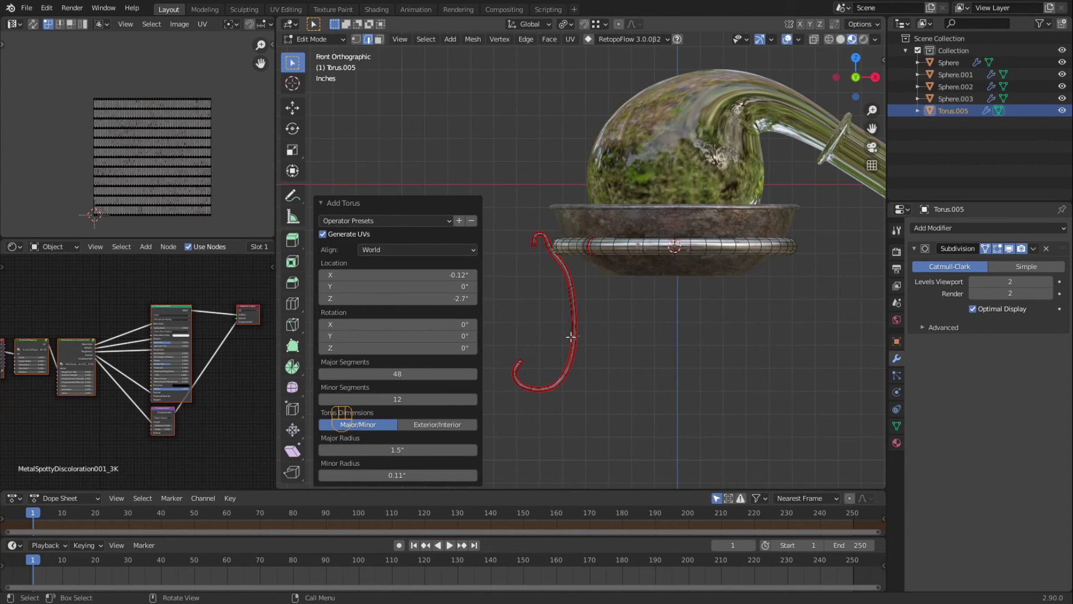
left_click(404, 450)
left_click(404, 450)
key("ctrl+a")
key("BackSpace")
left_click(646, 318)
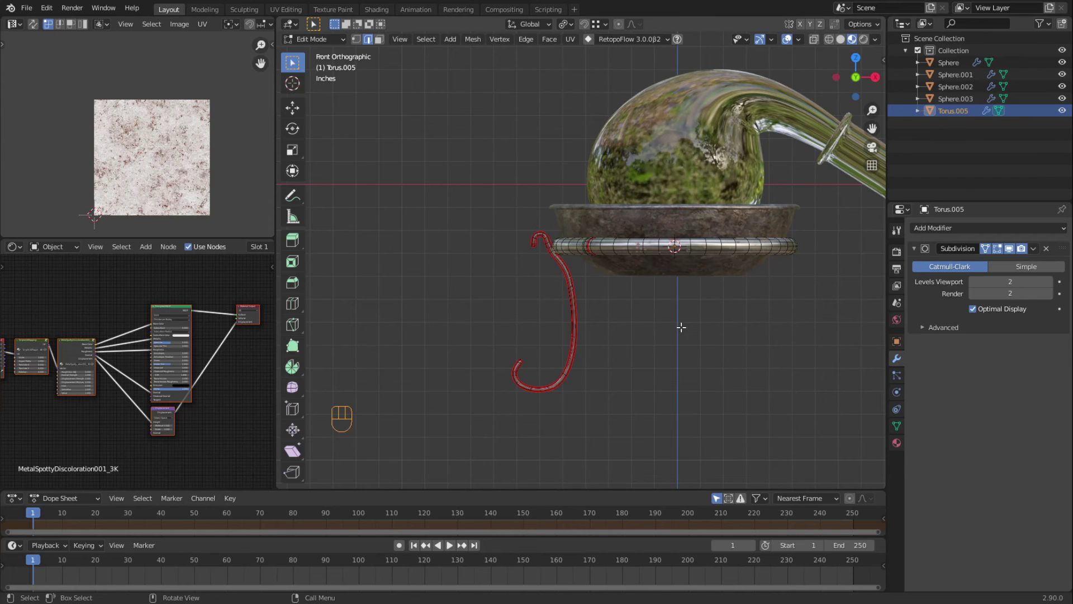
- Hide every object except the ring and leg mesh, and return to editing that mesh
key("Tab")
key("shift+h")
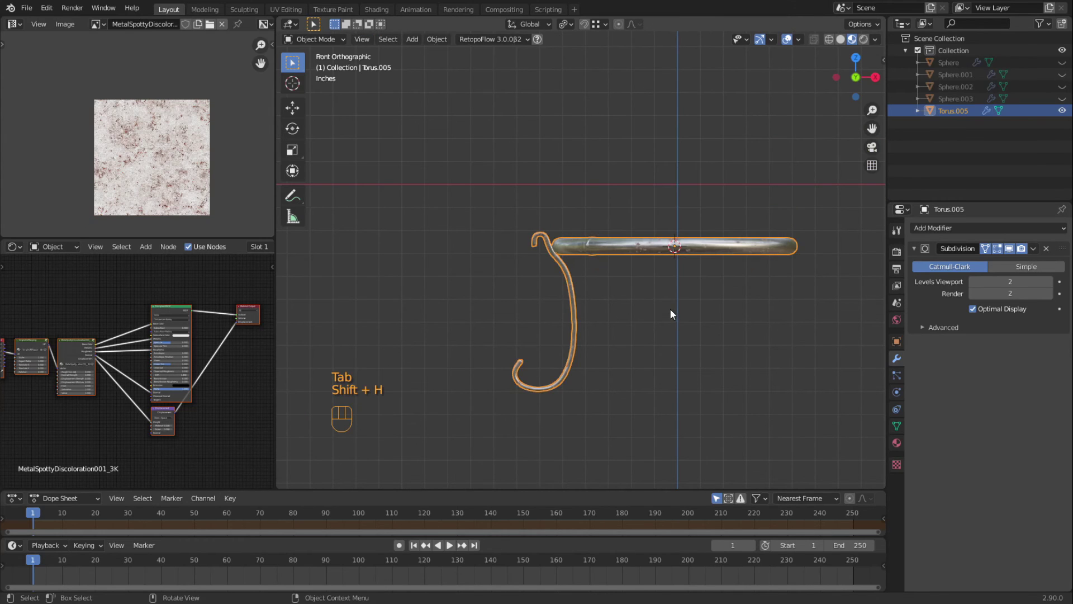
key("Tab")
middle_click_drag(639, 280, 657, 346)
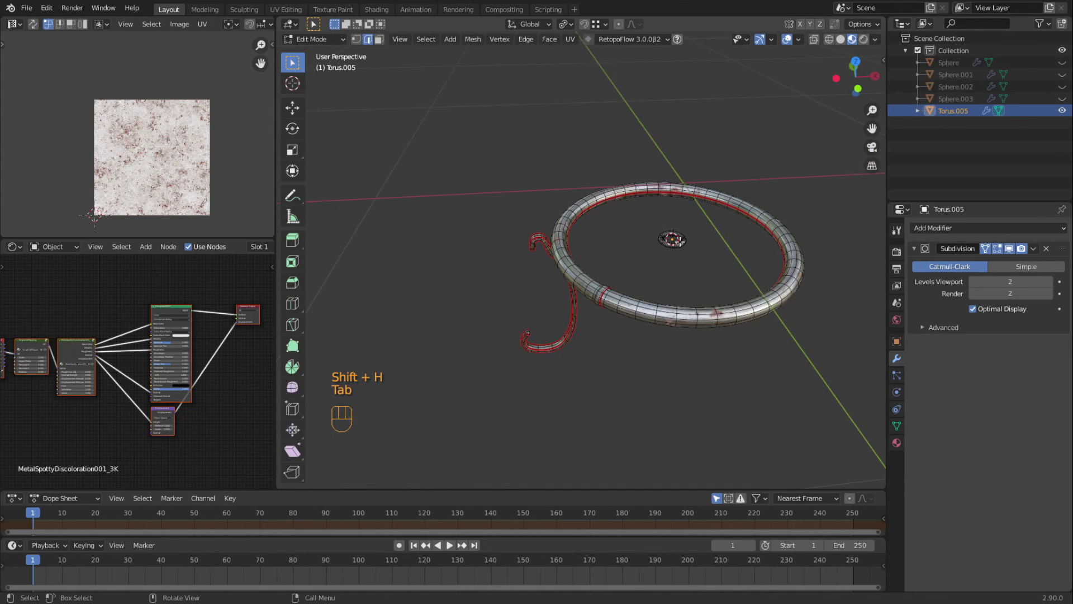
- Select the linked small torus and move it about -5.12" along X to where the leg meets the ring
key("l")
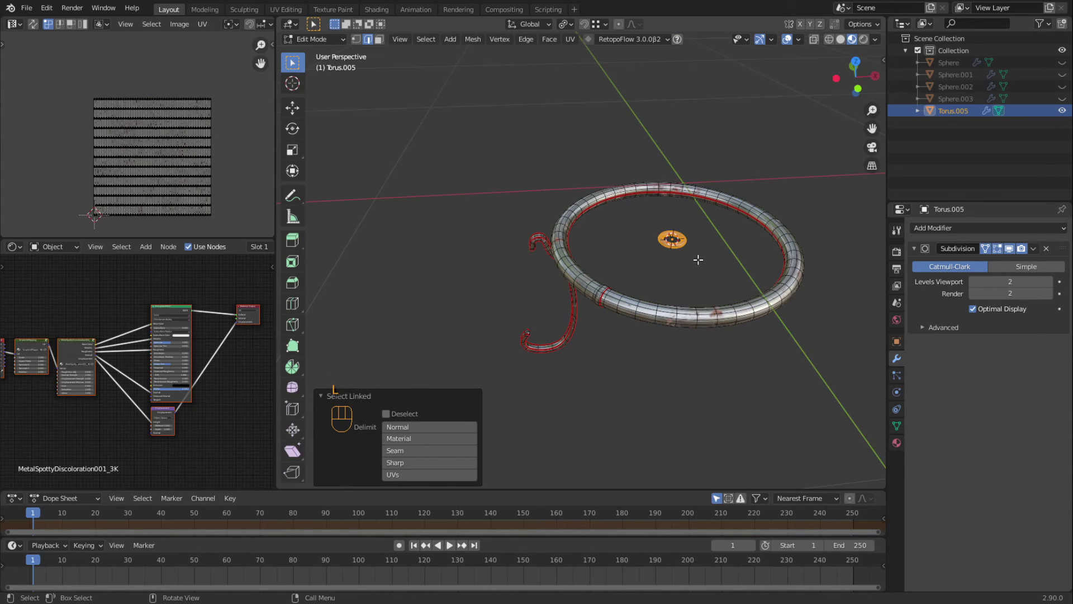
scroll(698, 259, "up", 2)
key("KP_7")
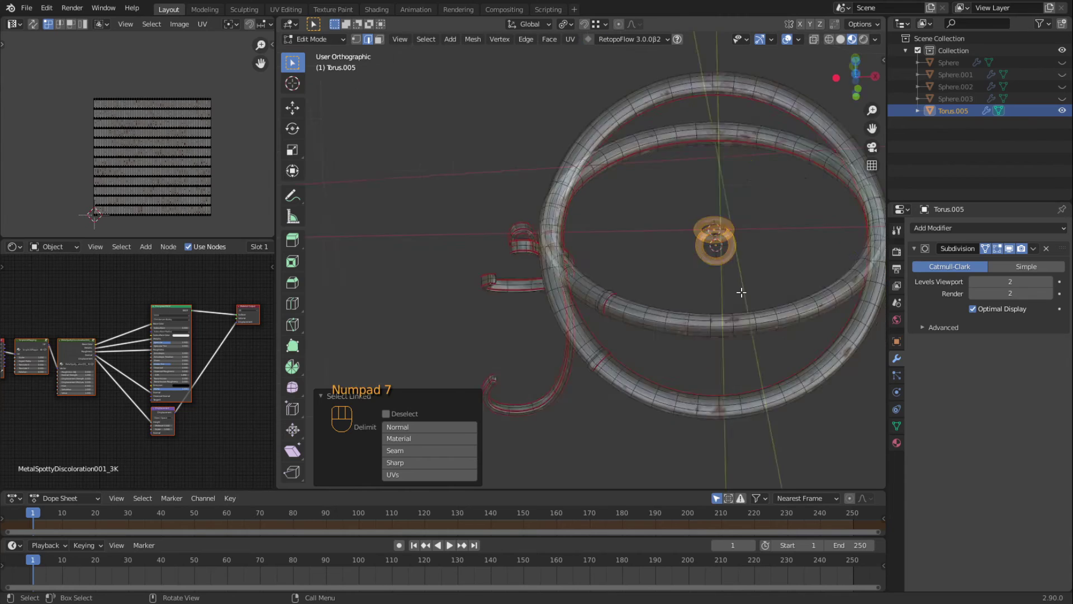
key("g")
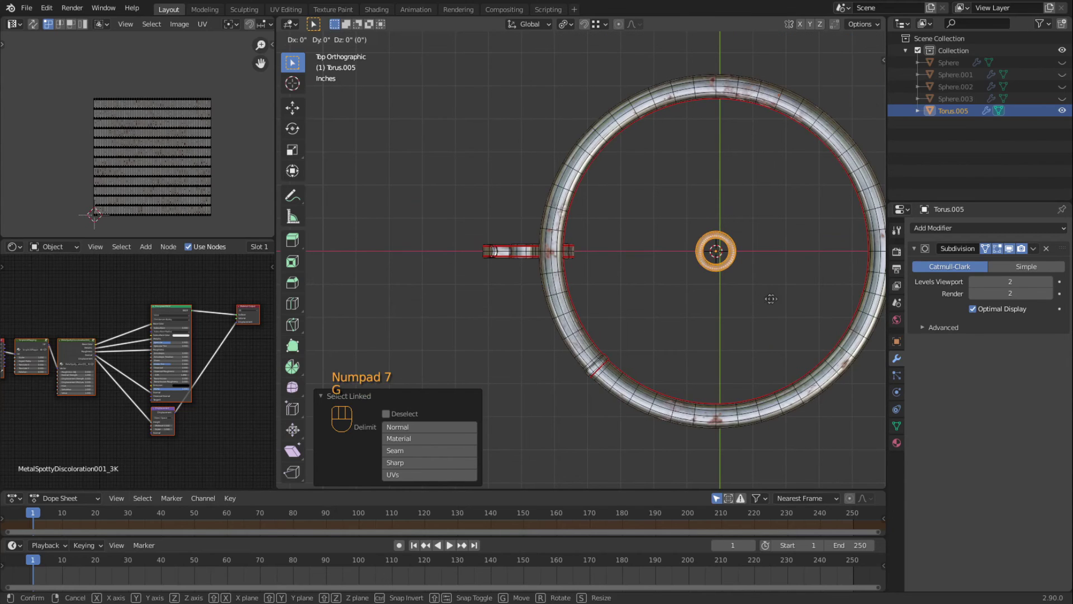
key("x")
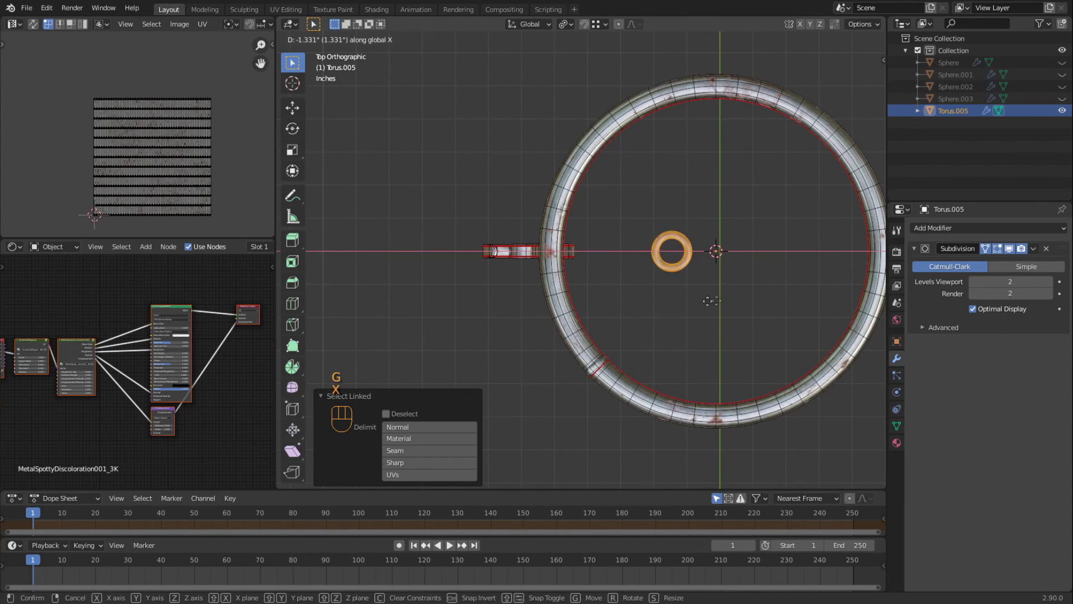
left_click(518, 291)
- Scale the small torus to about 0.587 and rotate it about 53.3° in the front view
scroll(518, 291, "up", 10)
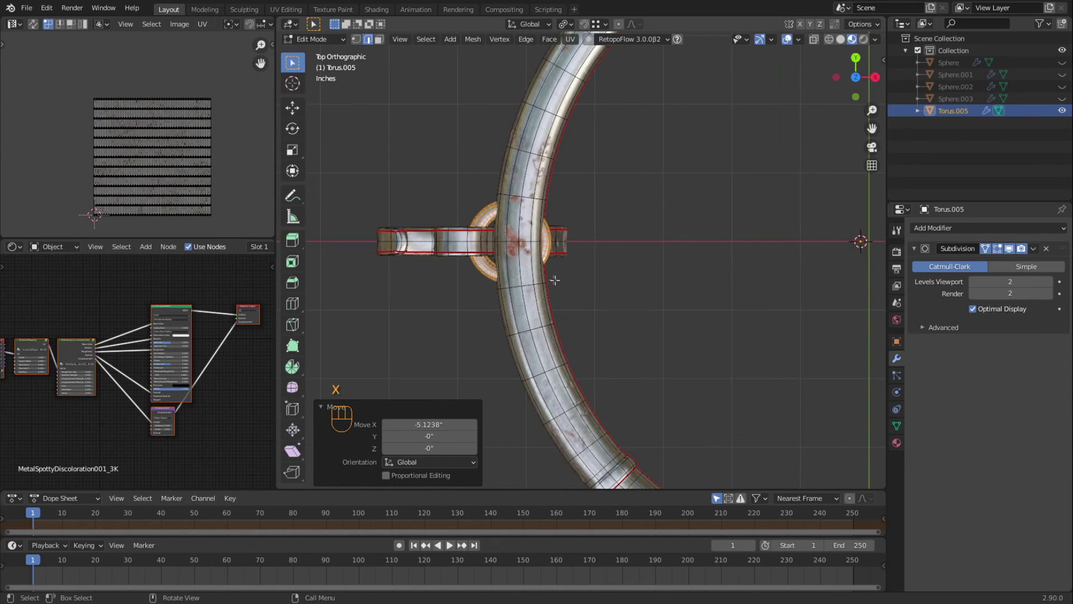
key("s")
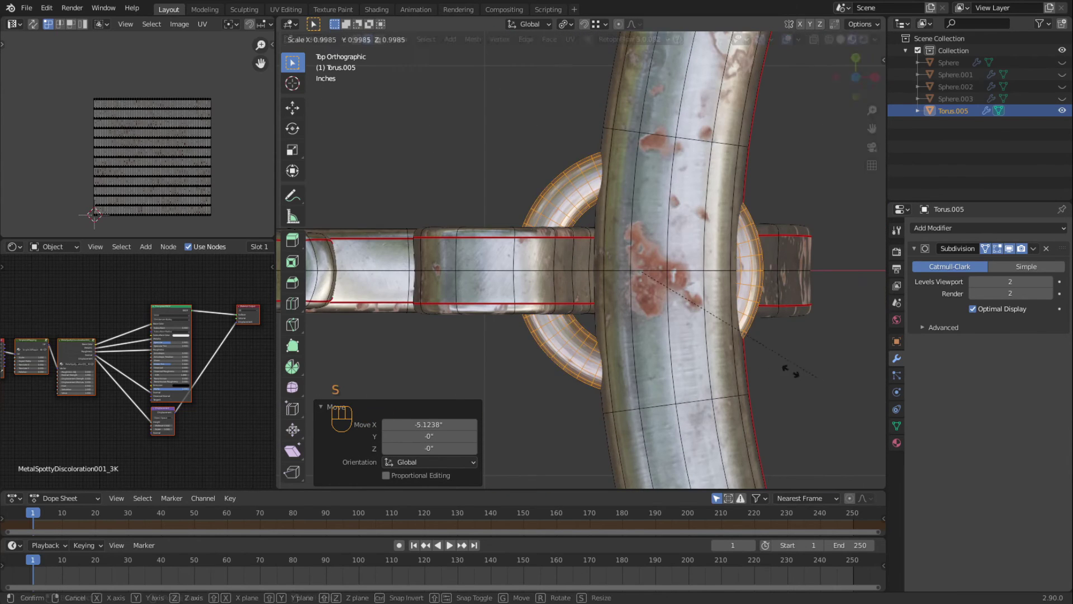
left_click(734, 345)
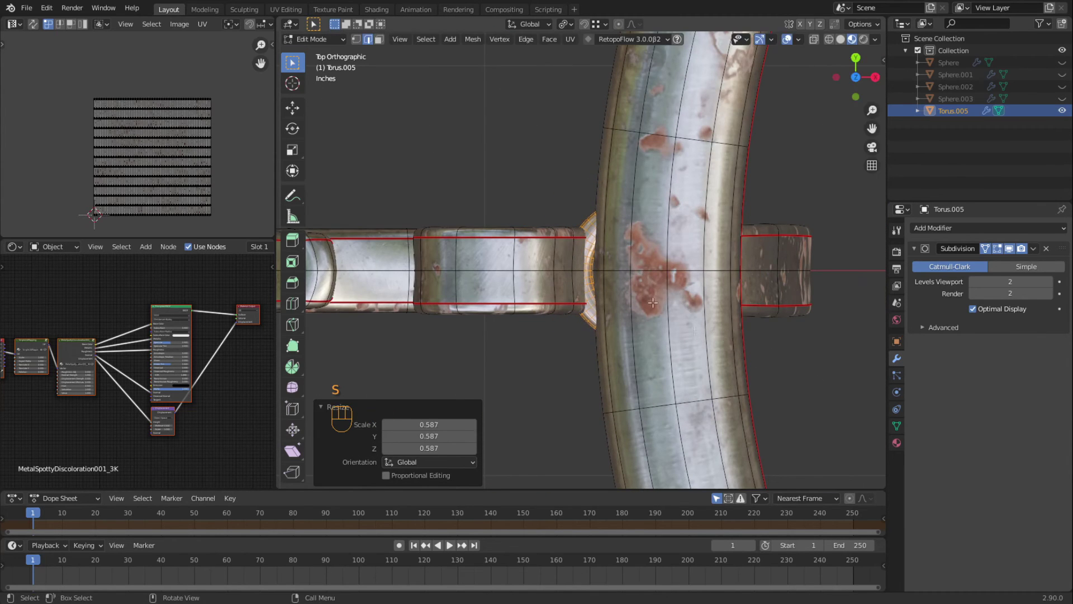
middle_click_drag(623, 353, 636, 286)
key("KP_1")
key("r")
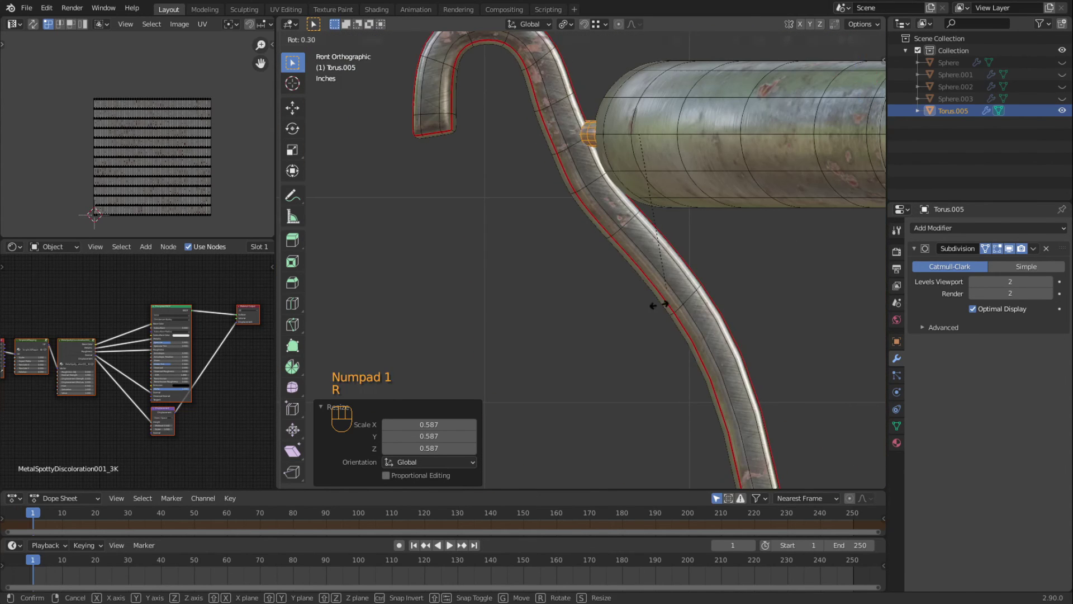
left_click(427, 370)
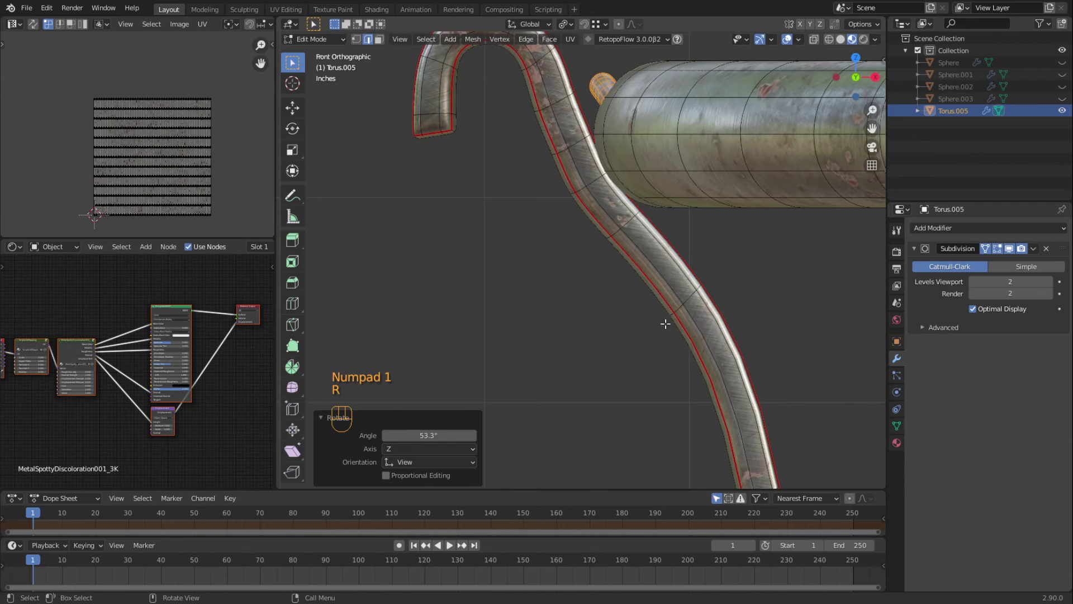
- Move the small torus about -0.147" in X and -0.141" in Z, and rotate it further to follow the leg's slope
key("g")
left_click(655, 380)
key("r")
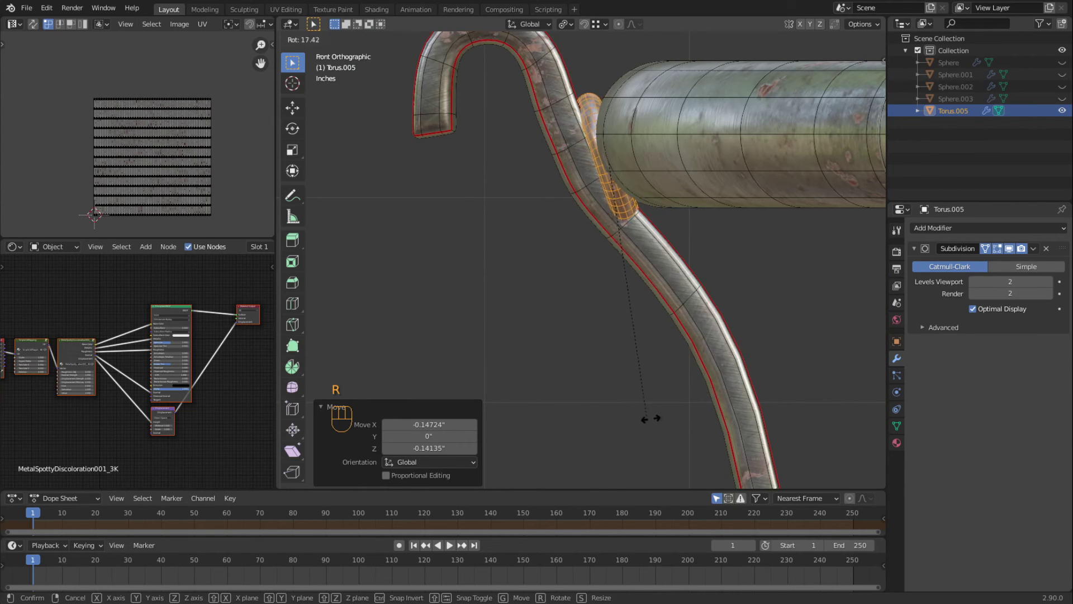
left_click(663, 412)
- Scale the small torus down to about 0.740 so it fits between the leg and the ring
middle_click_drag(663, 412, 510, 319)
key("s")
left_click(690, 291)
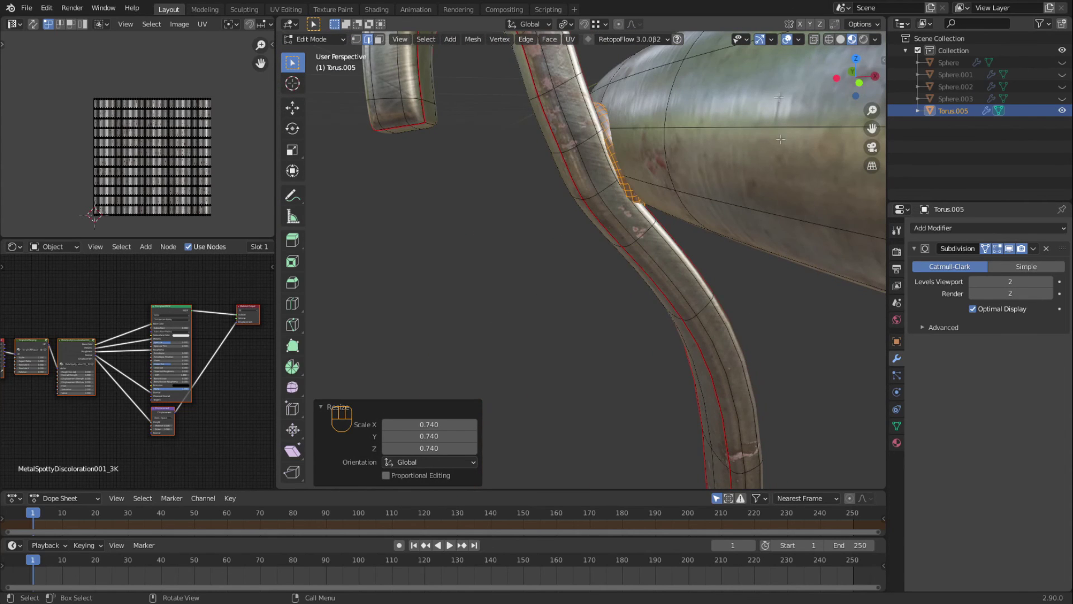
- With connected smooth proportional editing enabled, move part of the small torus about -0.047" in X and -0.029" in Z in the front view
key("KP_1")
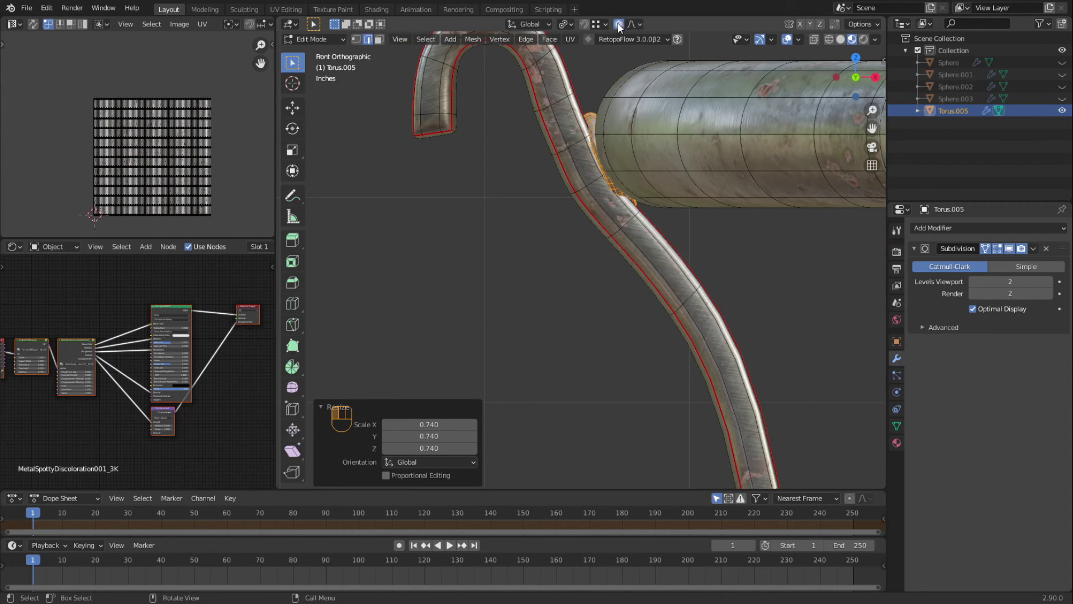
left_click(607, 178)
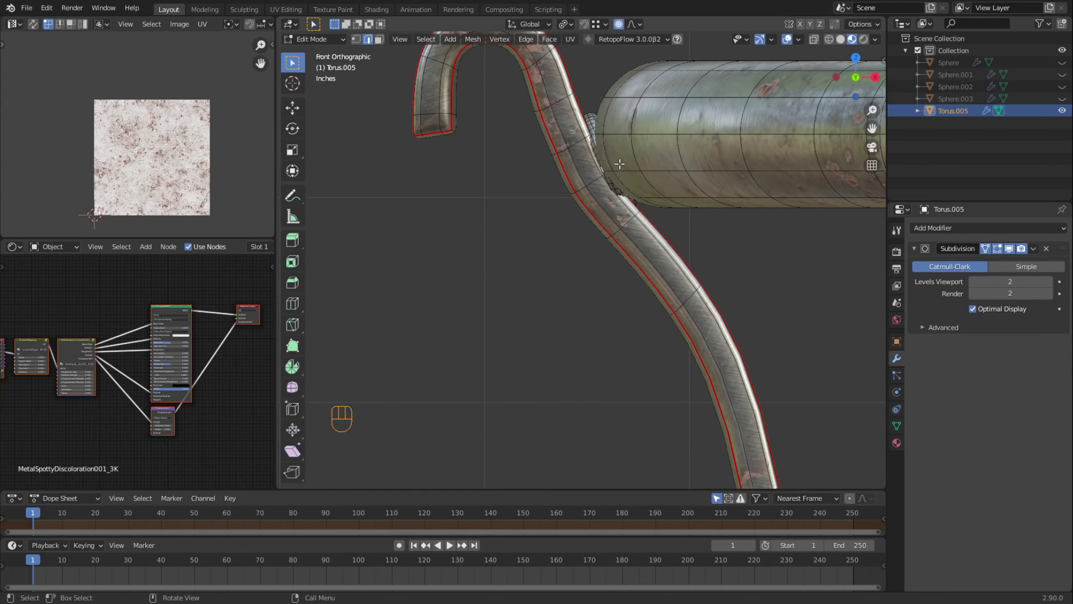
key("g")
key("Escape")
left_click(638, 24)
key("g")
scroll(608, 170, "up", 15)
scroll(608, 164, "down", 8)
scroll(608, 164, "up", 20)
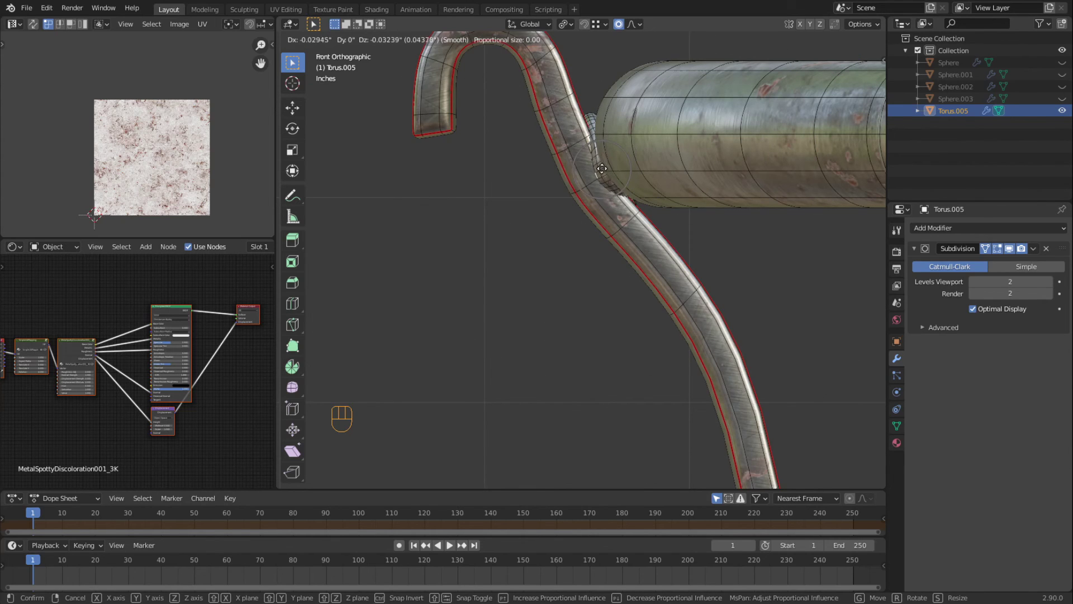
left_click(599, 166)
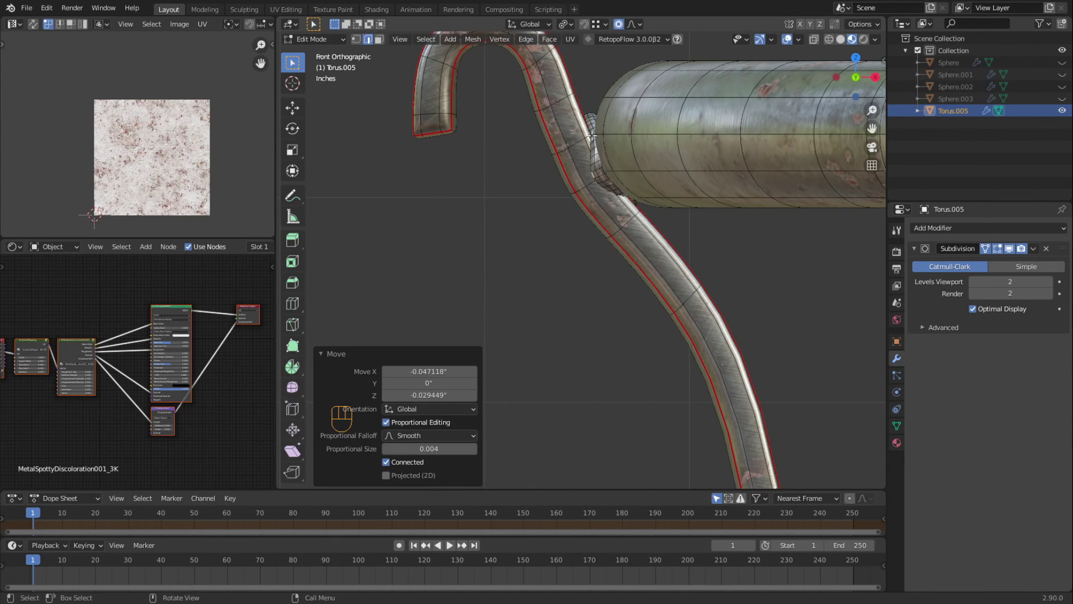
- Nudge more points of the small torus with proportional editing so it follows the bend between the leg and the ring
key("g")
left_click(586, 136)
middle_click_drag(585, 137, 596, 160)
key("g")
left_click(638, 160)
key("g")
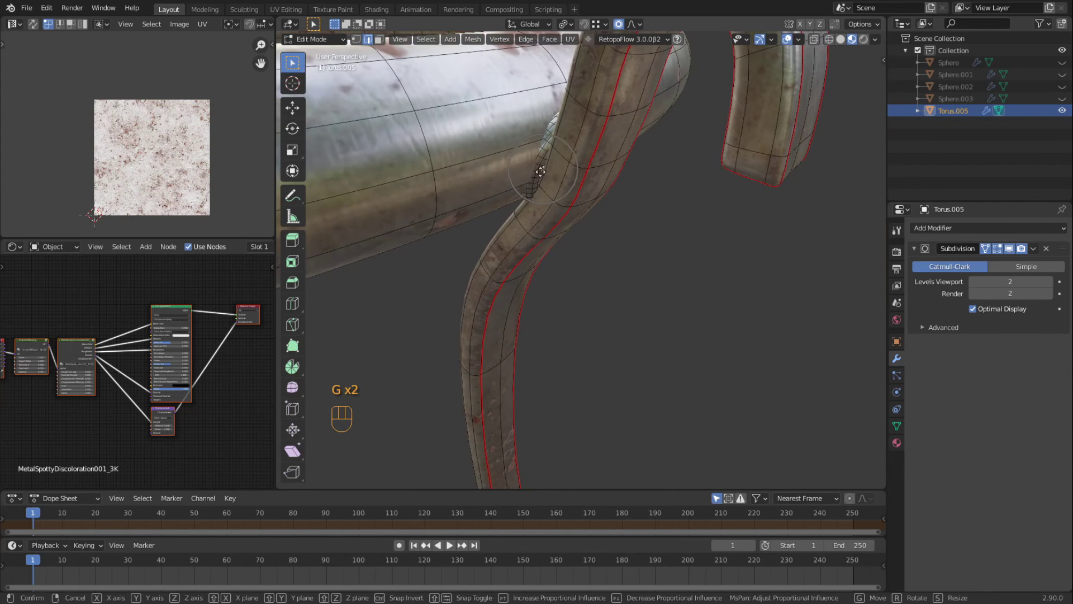
left_click(550, 176)
key("g")
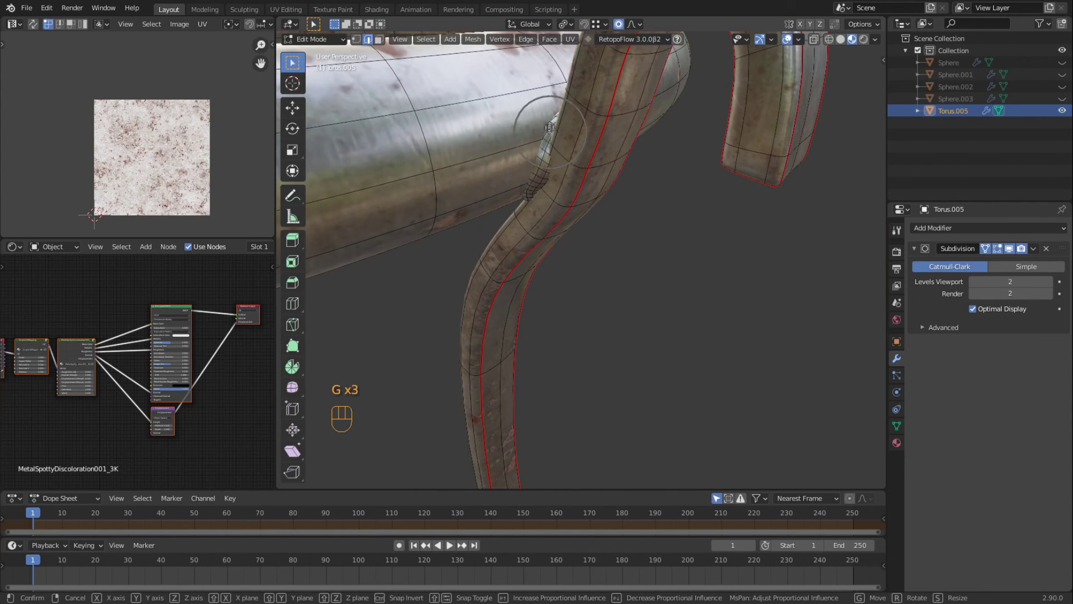
left_click(553, 134)
- Reshape the small torus along the gap between the ring and the hooked leg, working on its exposed side edge
middle_click_drag(554, 134, 562, 220)
key("g")
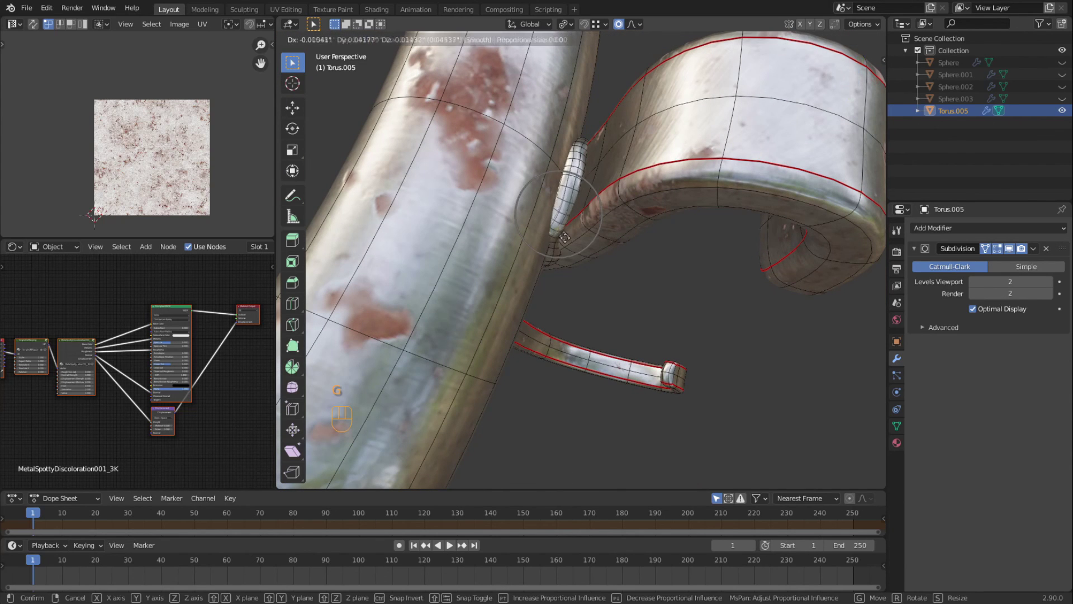
left_click(563, 233)
middle_click_drag(575, 183, 543, 184)
key("g")
left_click(550, 190)
key("g")
left_click(538, 231)
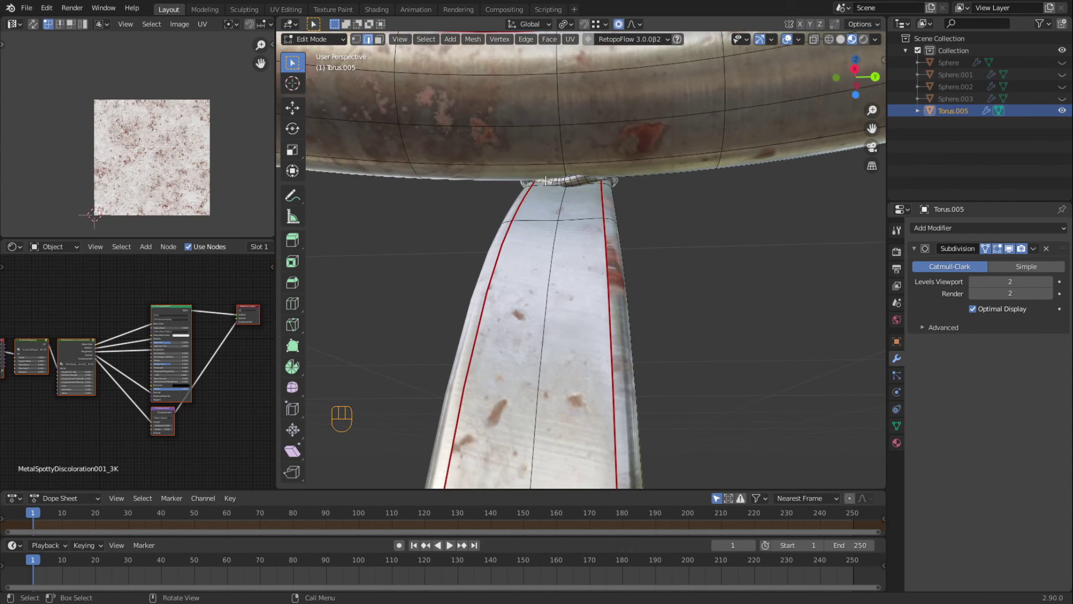
- Adjust the small torus's edges beneath the ring, including a final proportional move of about 0.030" in X and 0.024" in Y
key("g")
left_click(590, 188)
middle_click_drag(624, 209, 589, 177)
key("g")
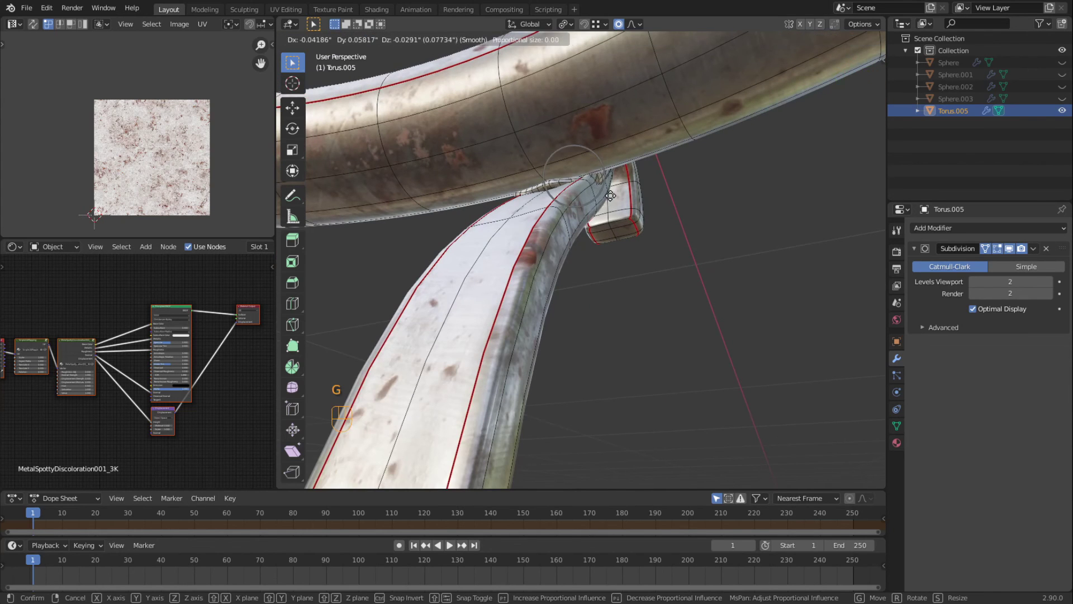
left_click(611, 189)
middle_click_drag(611, 189, 532, 236)
key("g")
left_click(545, 215)
middle_click_drag(544, 215, 586, 252)
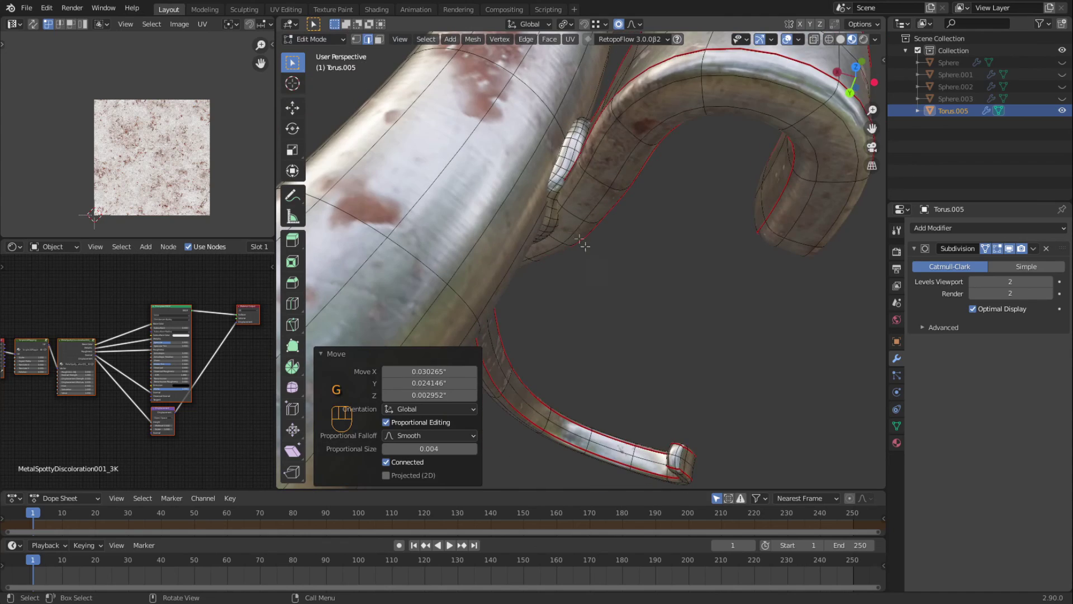
- Make further proportional moves on the small torus's edges, adjusting the influence radius to even out its shape around the leg
middle_click_drag(553, 199, 671, 210)
key("g")
right_click(568, 303)
key("g")
left_click(568, 218)
key("g")
scroll(667, 211, "down", 3)
scroll(665, 209, "up", 3)
left_click(665, 209)
- Tuck the small torus's protruding side edge in toward the leg with a smaller proportional editing radius
middle_click_drag(625, 189, 706, 278)
key("g")
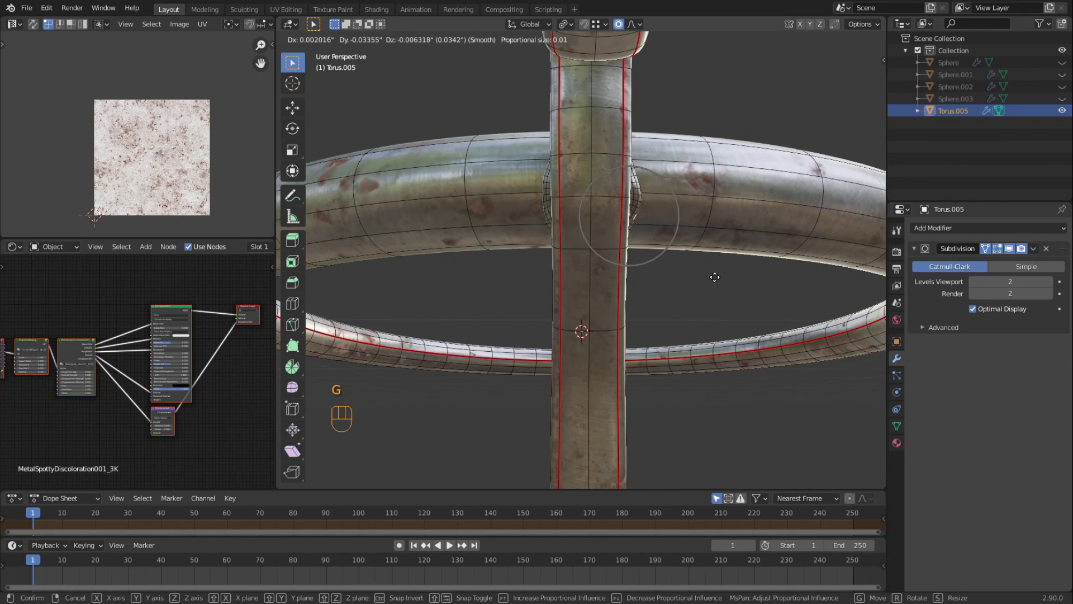
scroll(714, 280, "up", 8)
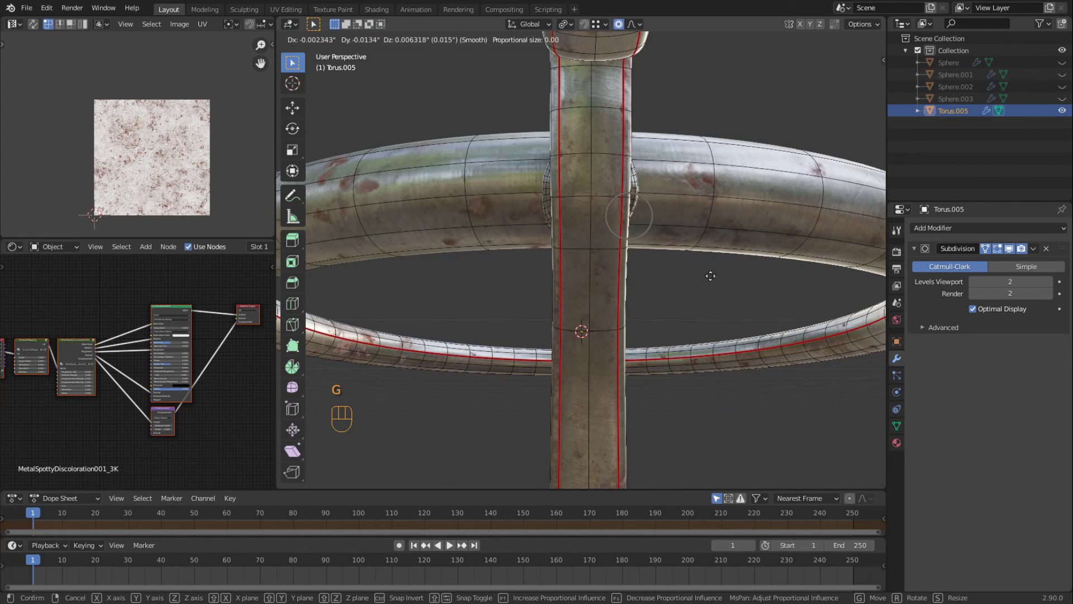
left_click(711, 284)
middle_click_drag(711, 284, 589, 288)
- Select the linked geometry of the small torus and unwrap its UVs
key("Tab")
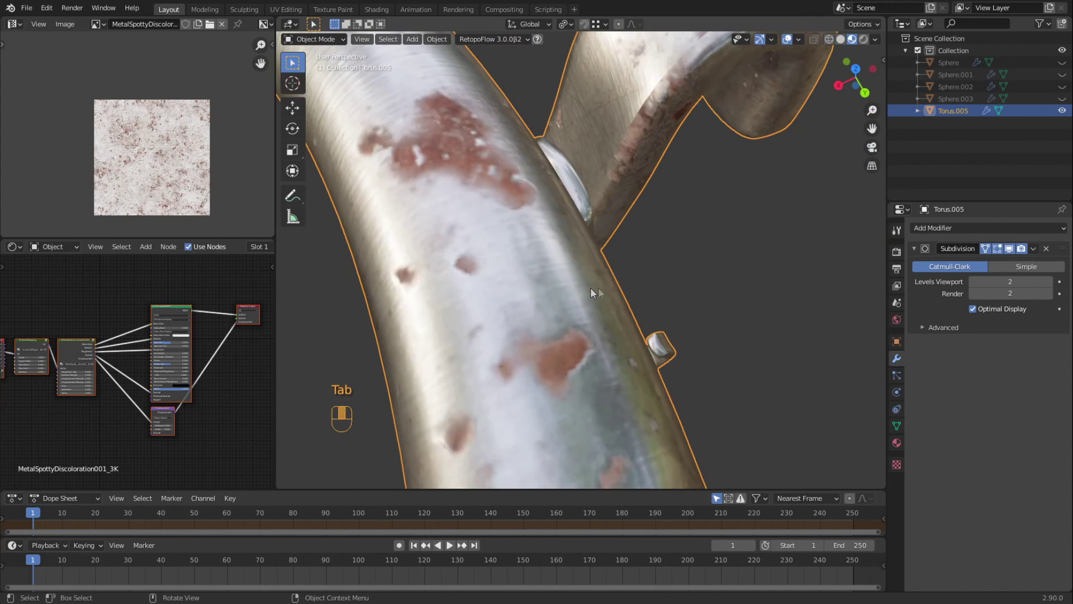
middle_click_drag(637, 256, 381, 210)
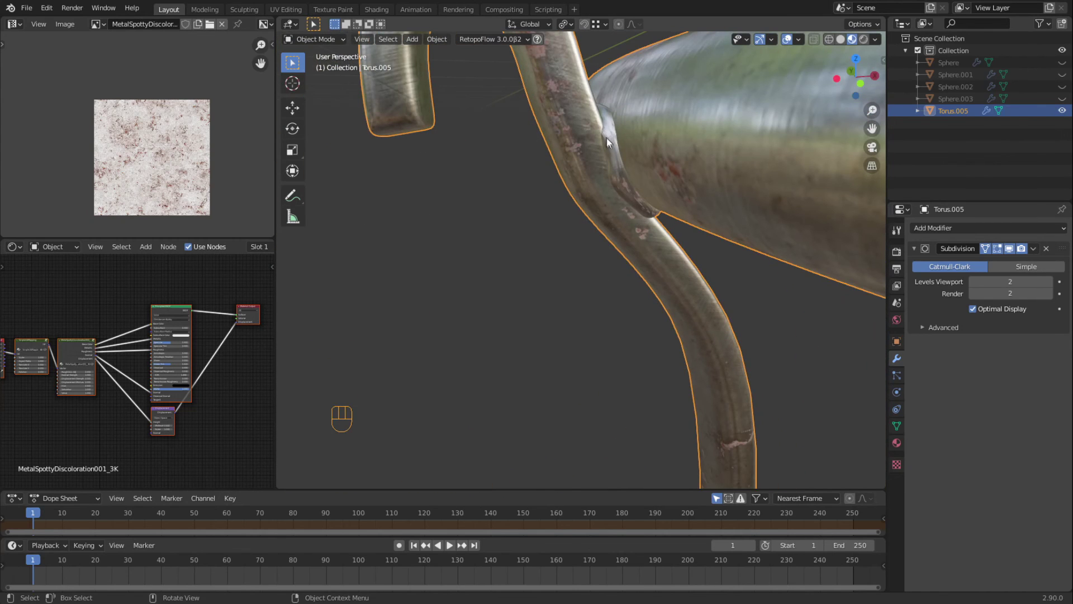
key("Tab")
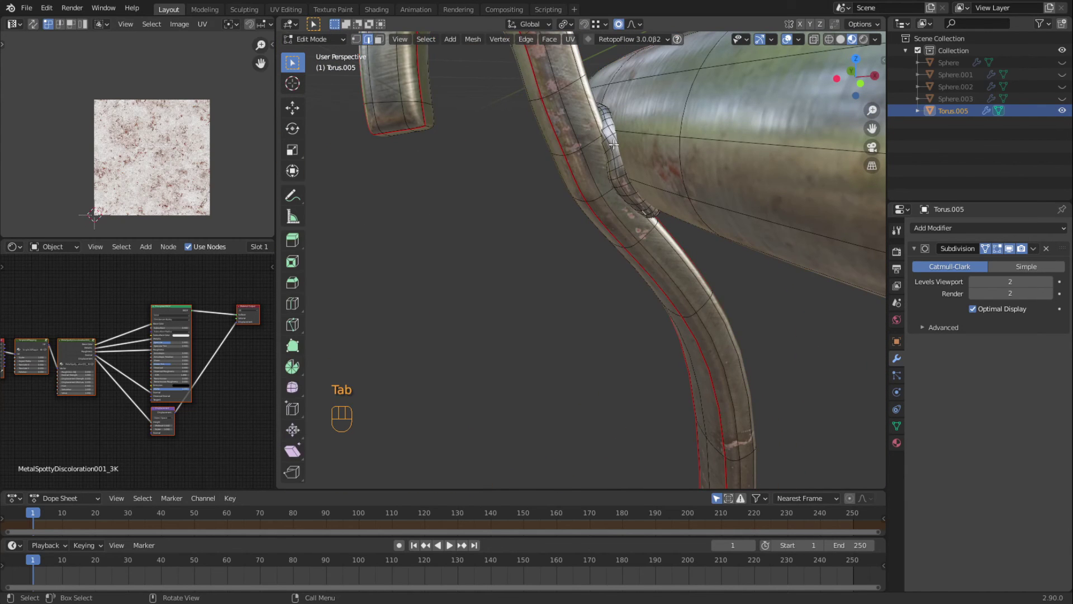
key("l")
left_click(570, 40)
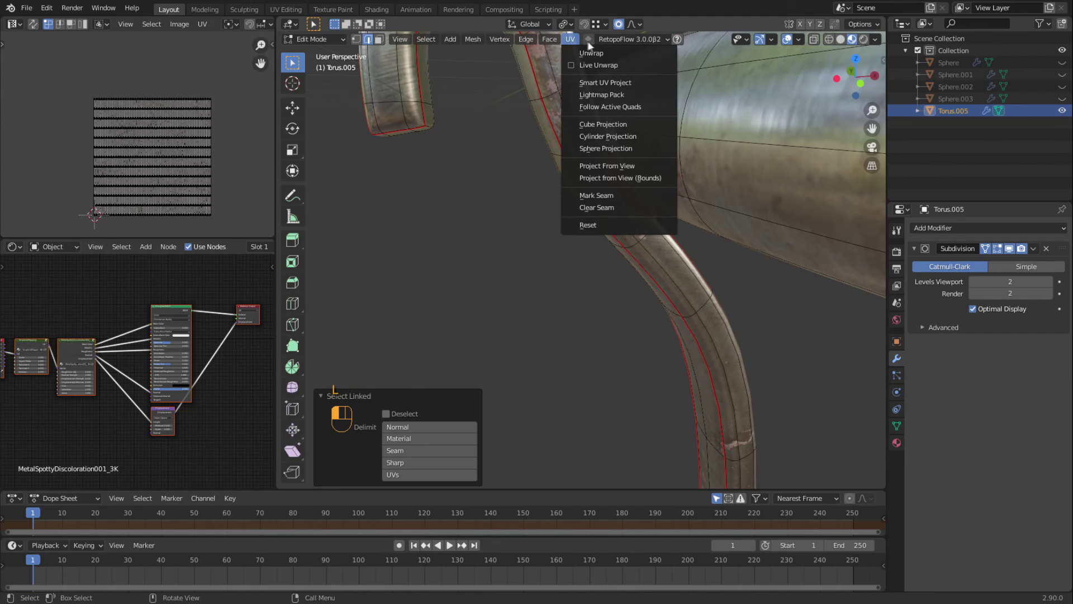
left_click(584, 56)
key("Tab")
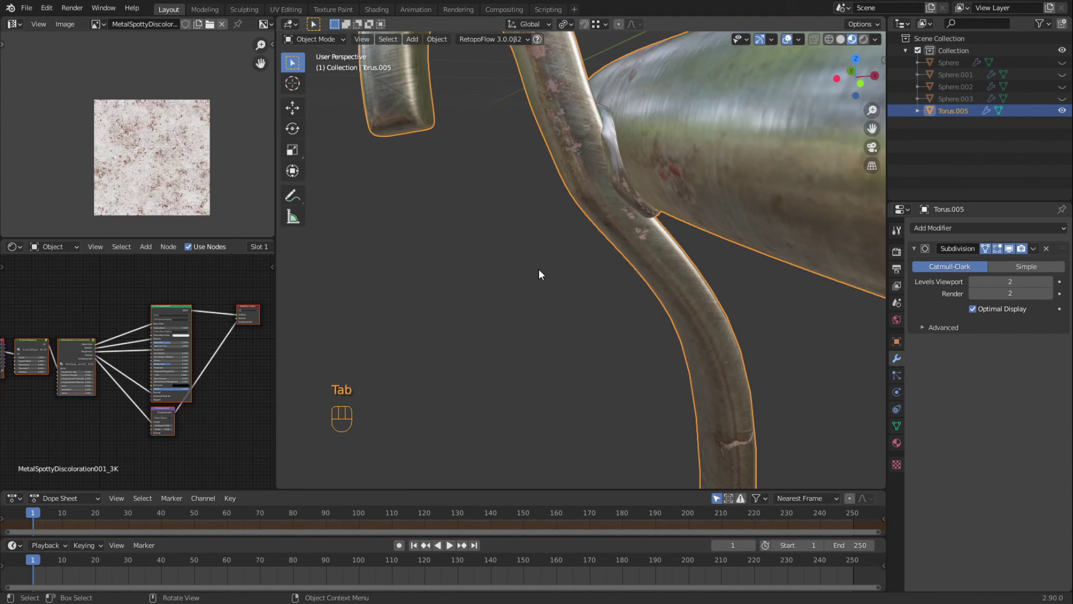
- Apply Shade Smooth to the ring stand object
scroll(572, 257, "up", 3)
scroll(692, 299, "up", 2)
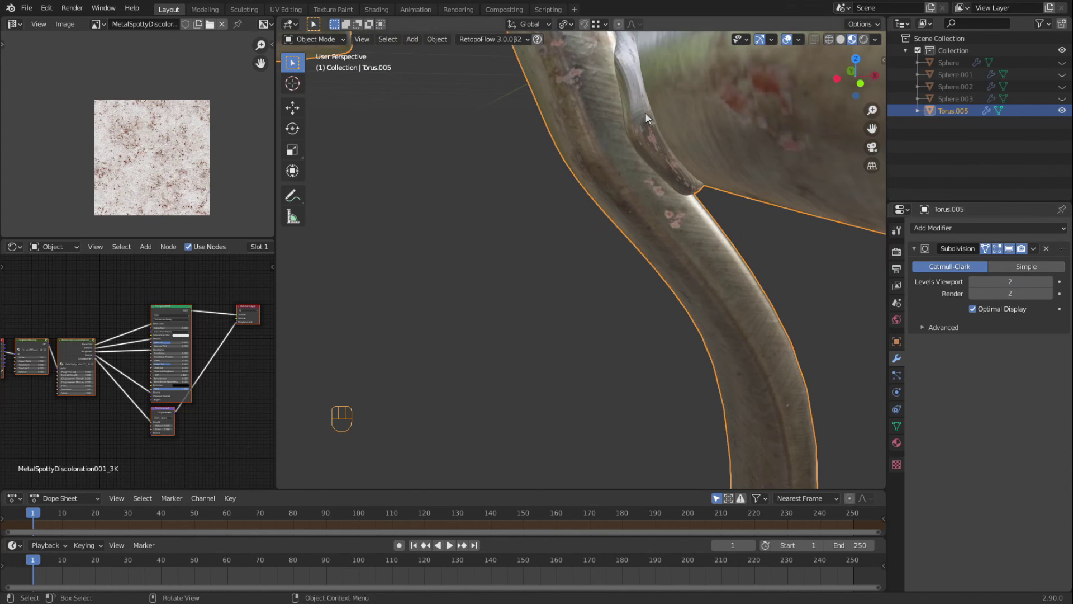
middle_click_drag(638, 130, 673, 289, "shift")
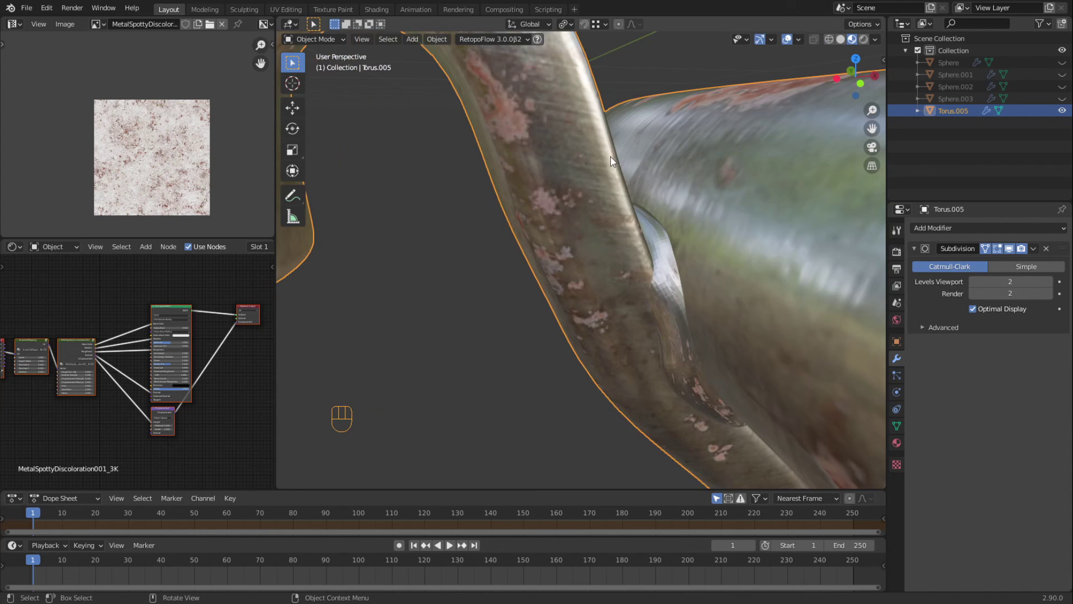
left_click(437, 39)
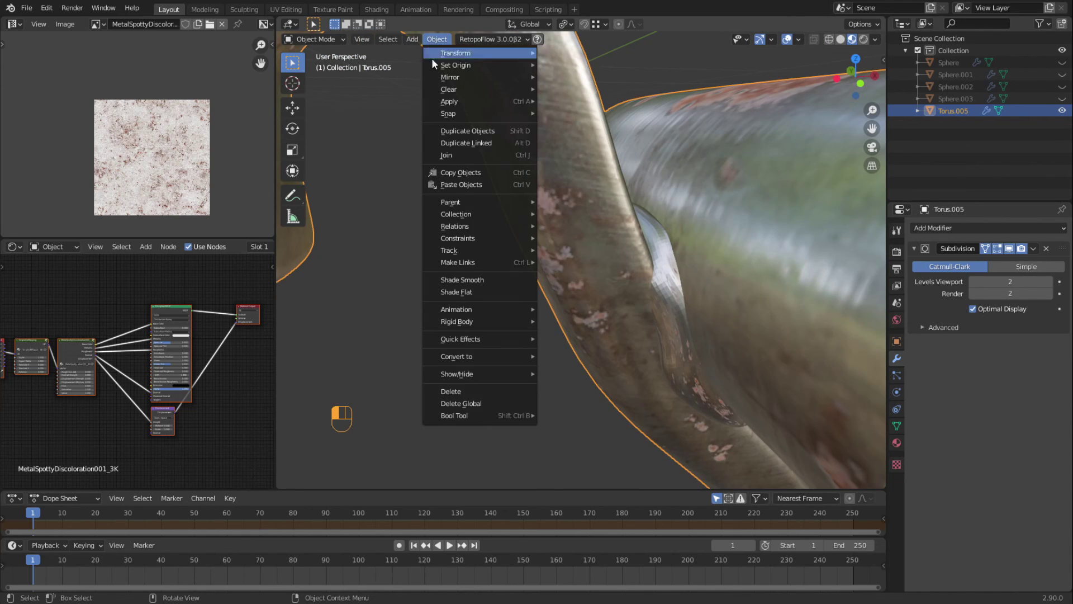
left_click(463, 277)
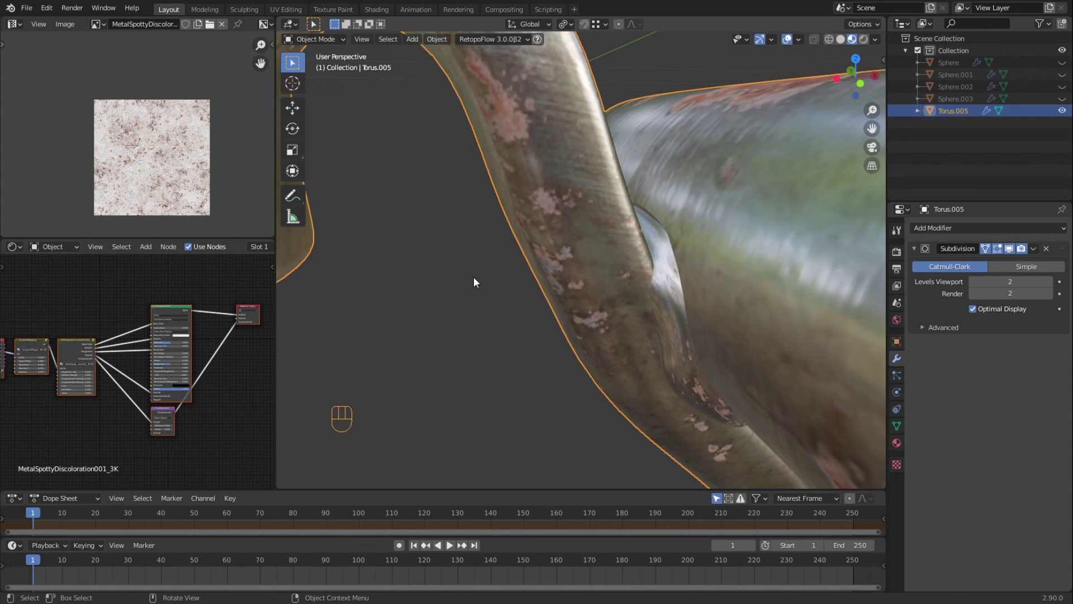
left_click(474, 277)
- In Edit Mode, select the linked geometry of the hooked leg together with its small joining torus
scroll(623, 273, "down", 3)
scroll(668, 357, "up", 4)
middle_click_drag(683, 362, 617, 319)
scroll(671, 337, "down", 4)
left_click(616, 315)
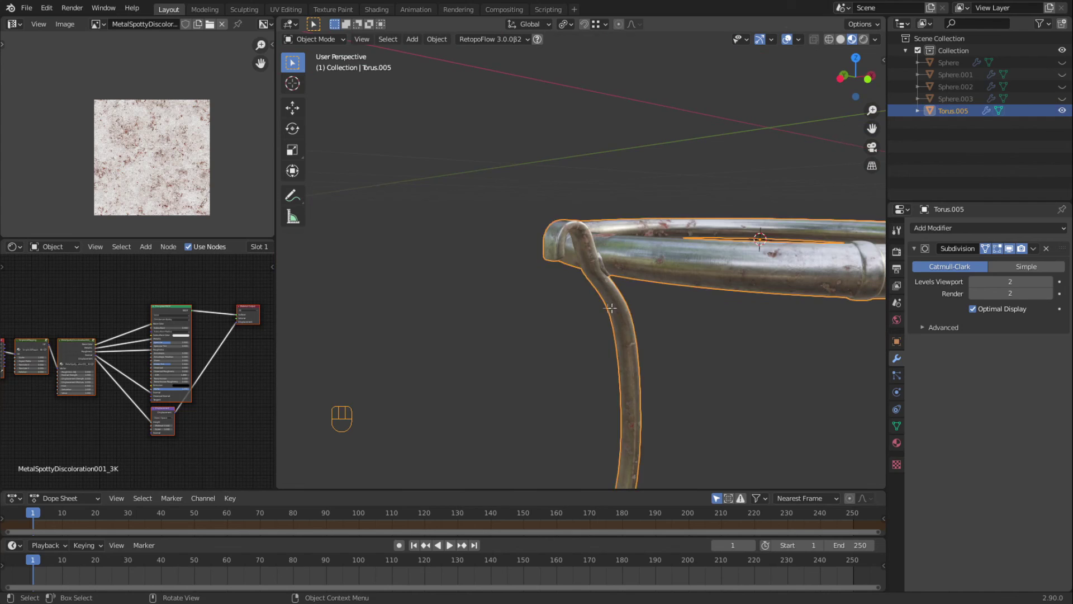
key("Tab")
scroll(625, 272, "up", 3)
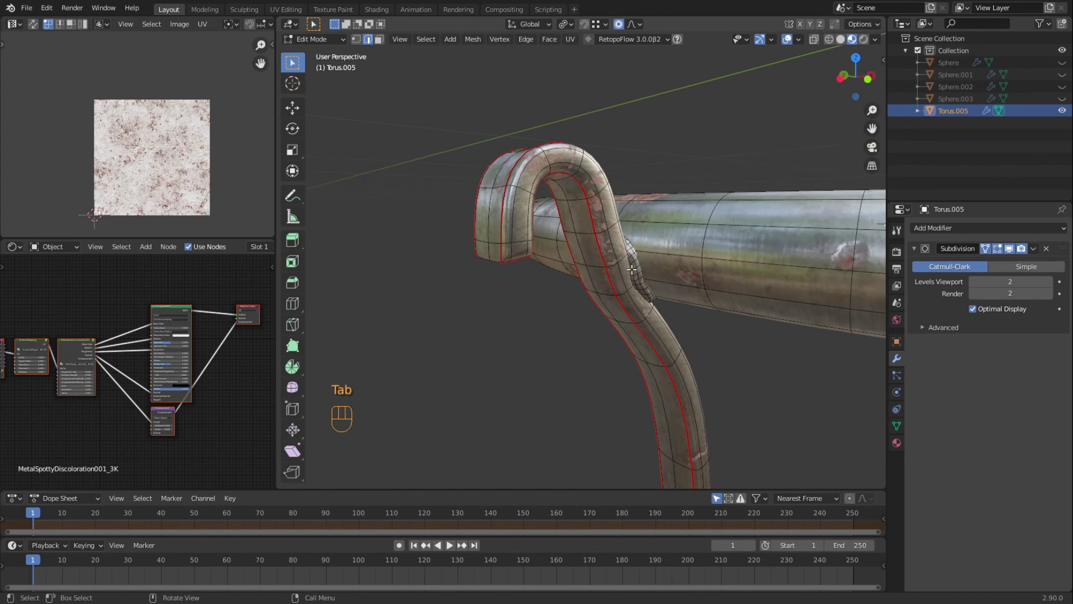
key("l")
key("l")
middle_click_drag(620, 267, 599, 264)
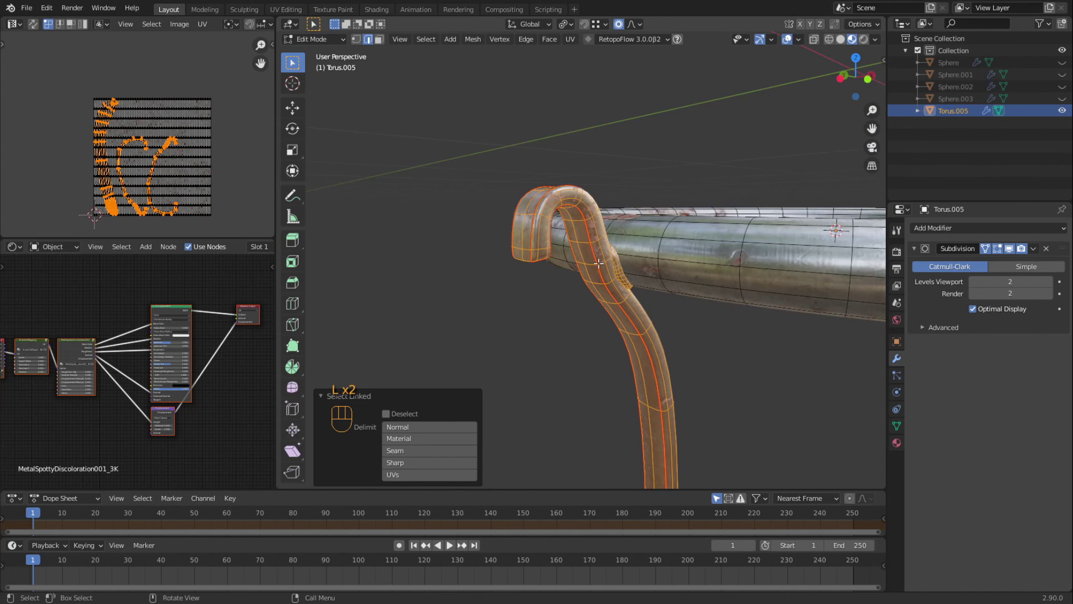
- Duplicate the selected leg and joining torus in place in the top view
key("KP_7")
scroll(691, 285, "down", 3)
scroll(633, 280, "up", 2)
middle_click(687, 304, "alt")
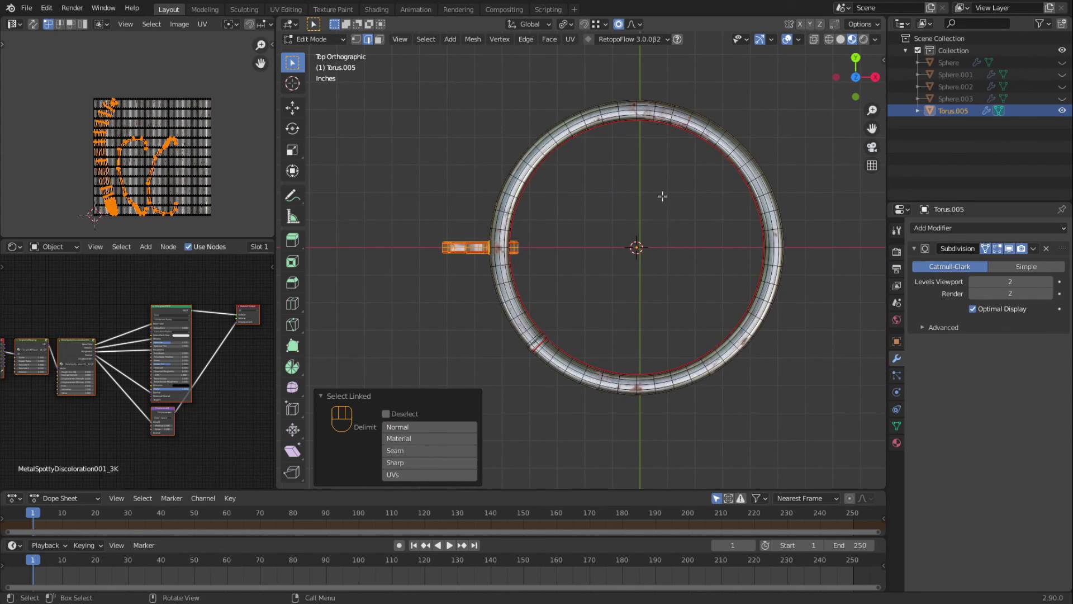
key("shift")
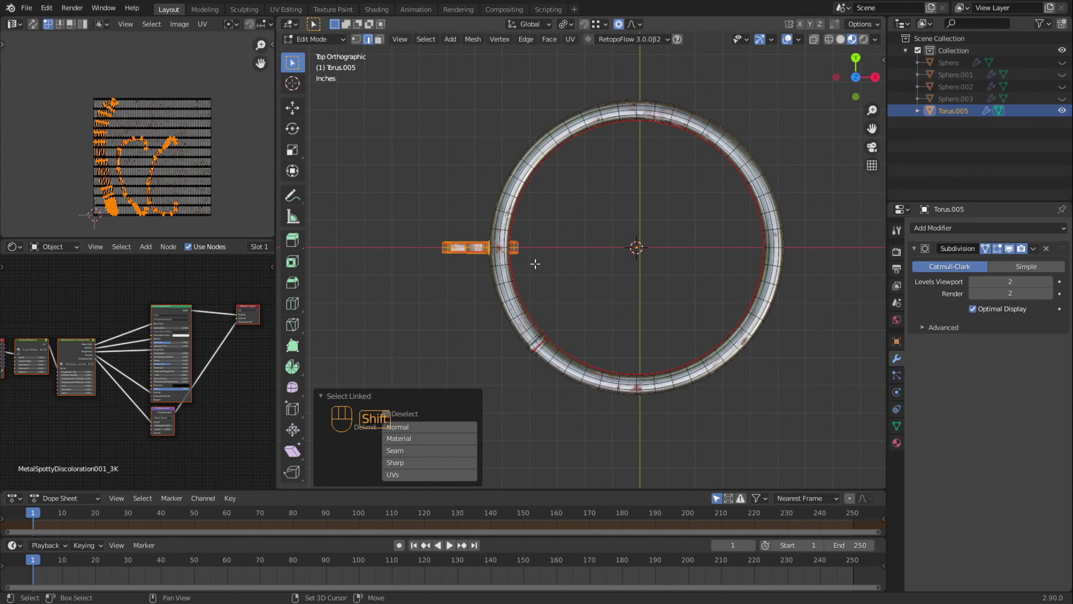
key("shift+d")
right_click(569, 206)
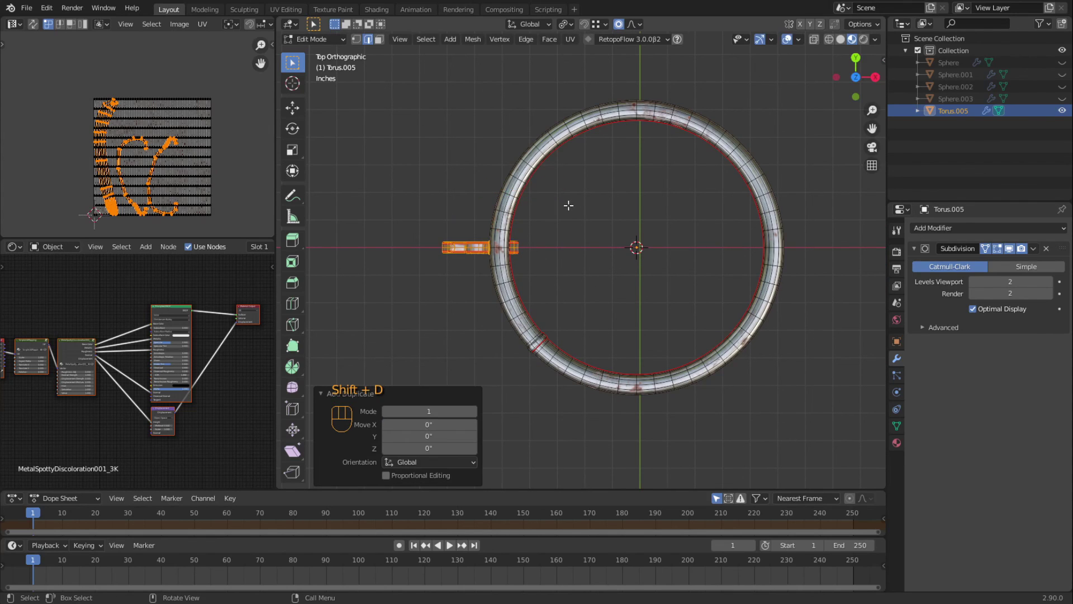
key("r")
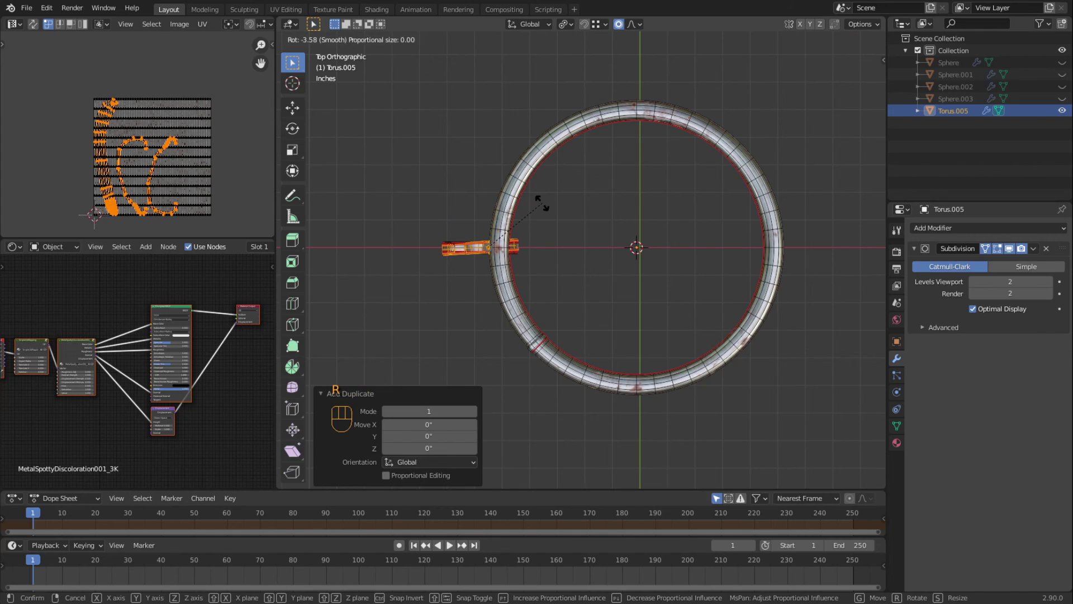
type("z90")
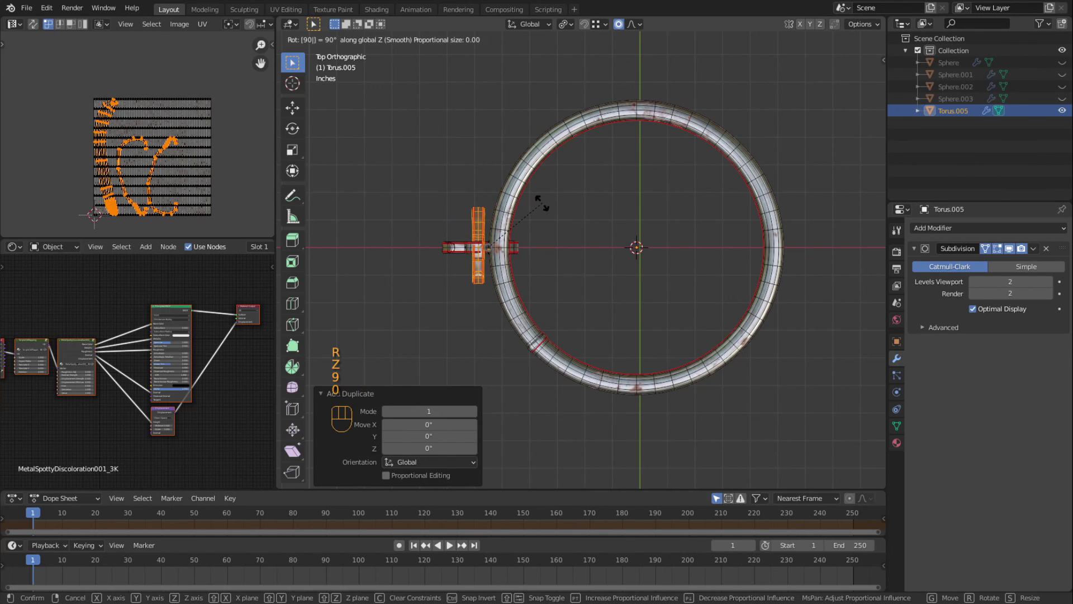
key("Escape")
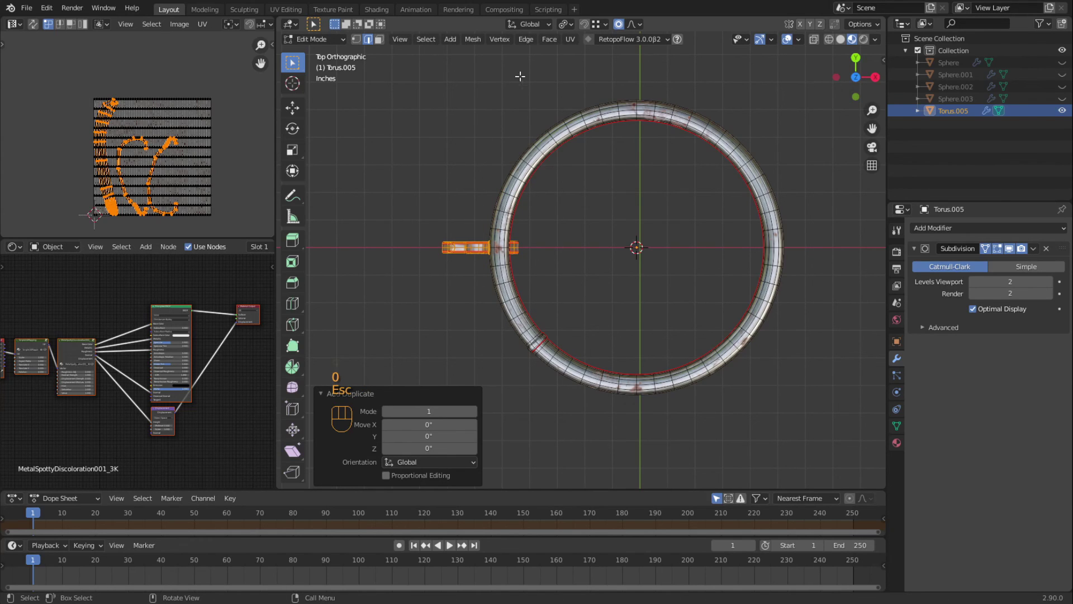
- Set the transform pivot point to the 3D Cursor and rotate the duplicated leg 90° about Z around the ring
left_click(567, 24)
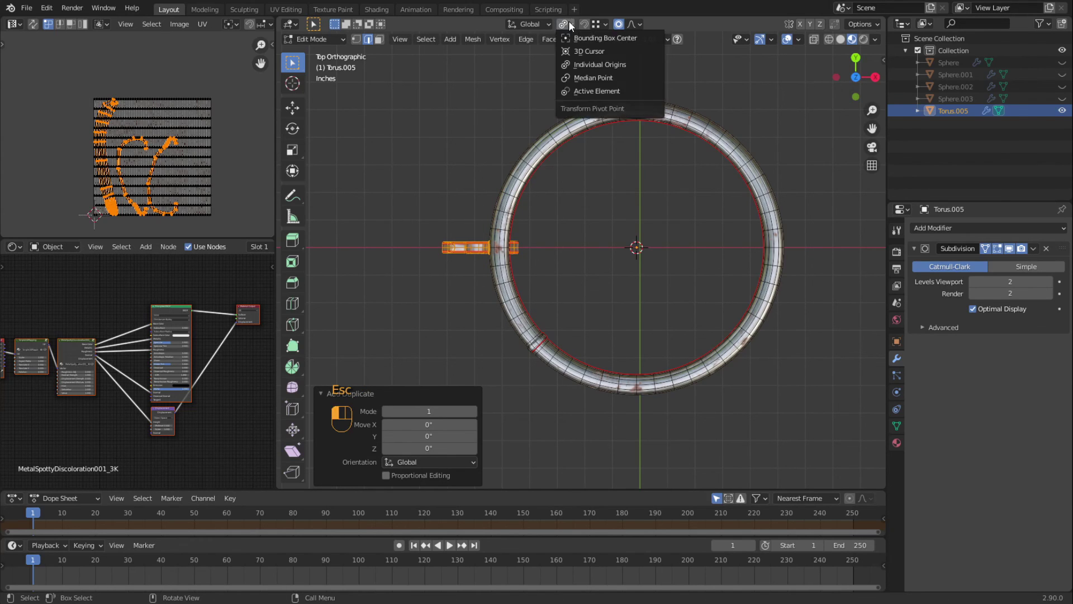
left_click(579, 50)
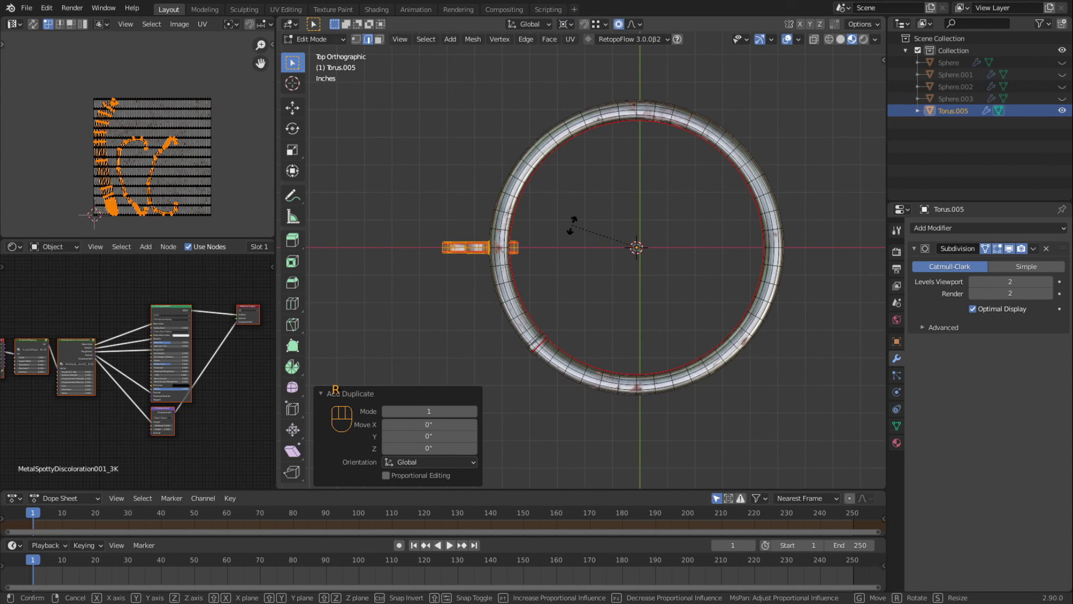
key("r")
key("z")
key("9")
key("0")
left_click(572, 224)
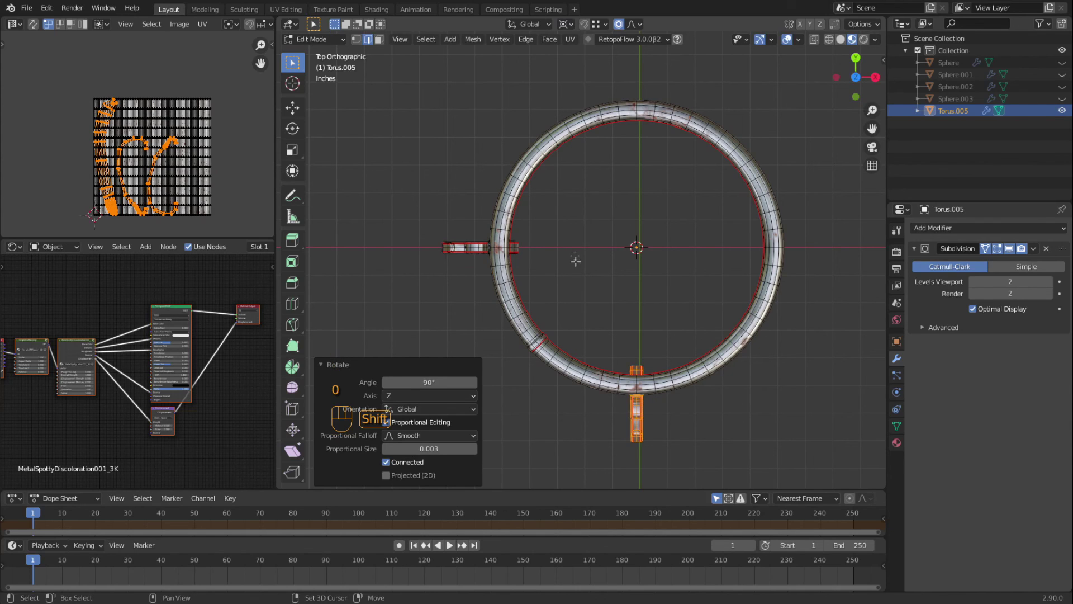
- Duplicate the rotated leg in place and rotate the new copy another 90° about Z to the opposite side from the original
key("shift+d")
right_click(573, 212)
key("r")
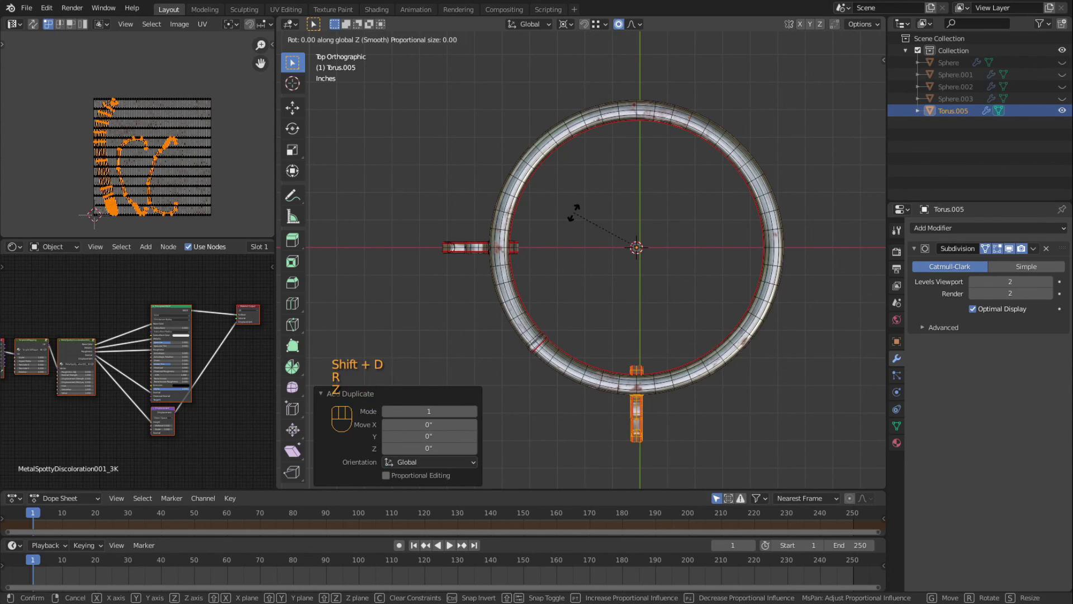
key("z")
key("9")
key("0")
left_click(576, 213)
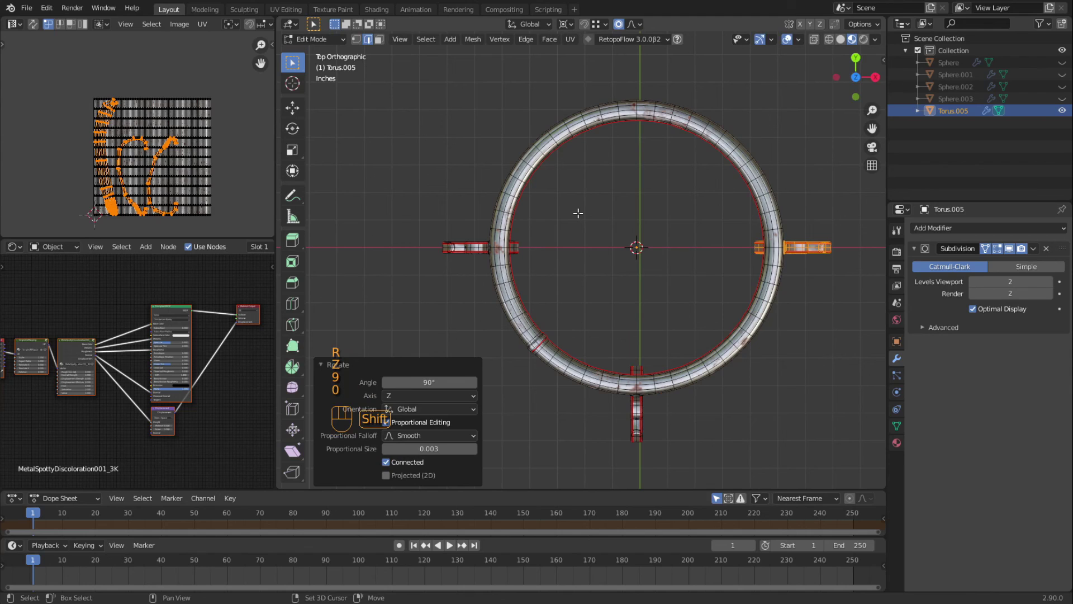
- Duplicate the third leg in place, rotate the copy 90° about Z to form the fourth leg, and return to Object Mode
key("shift+d")
right_click(578, 166)
key("r")
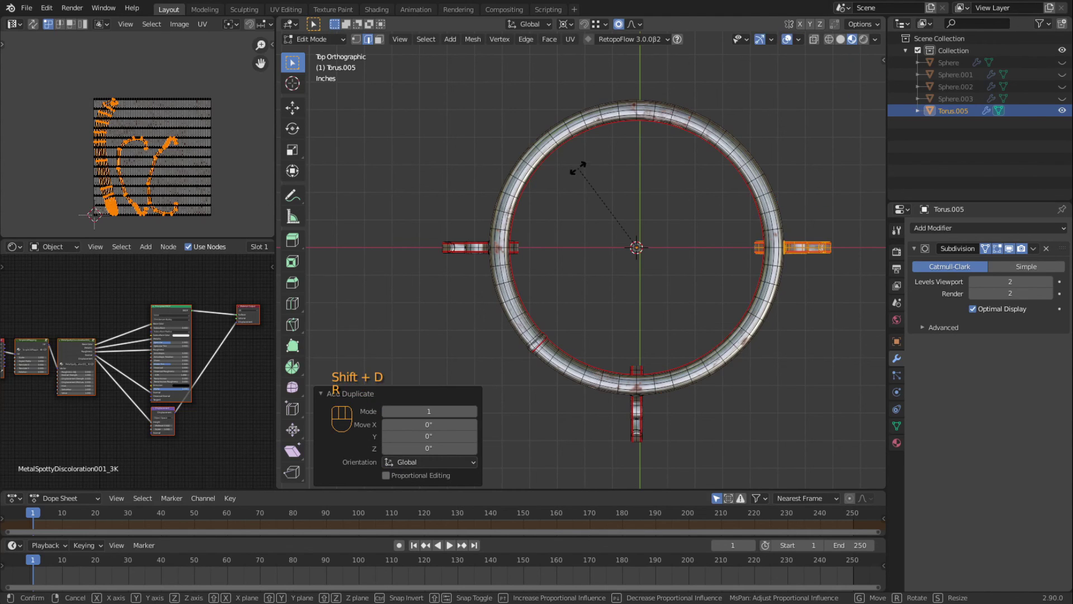
key("z")
key("9")
key("0")
left_click(576, 177)
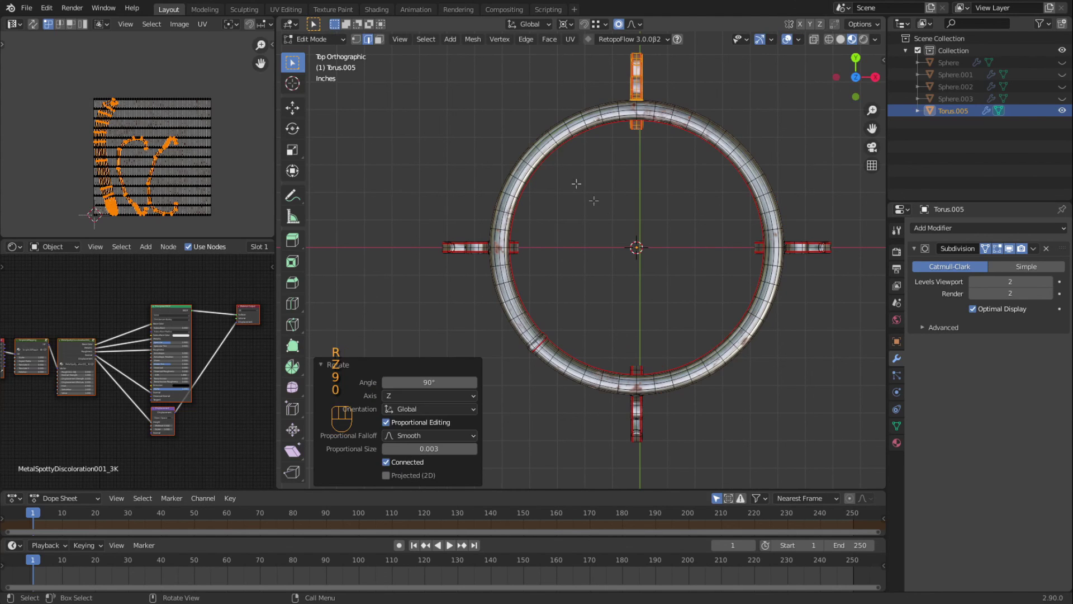
key("Tab")
- Deselect the four-legged ring stand and unhide all the hidden glass vessels and bowls
middle_click_drag(668, 304, 675, 230)
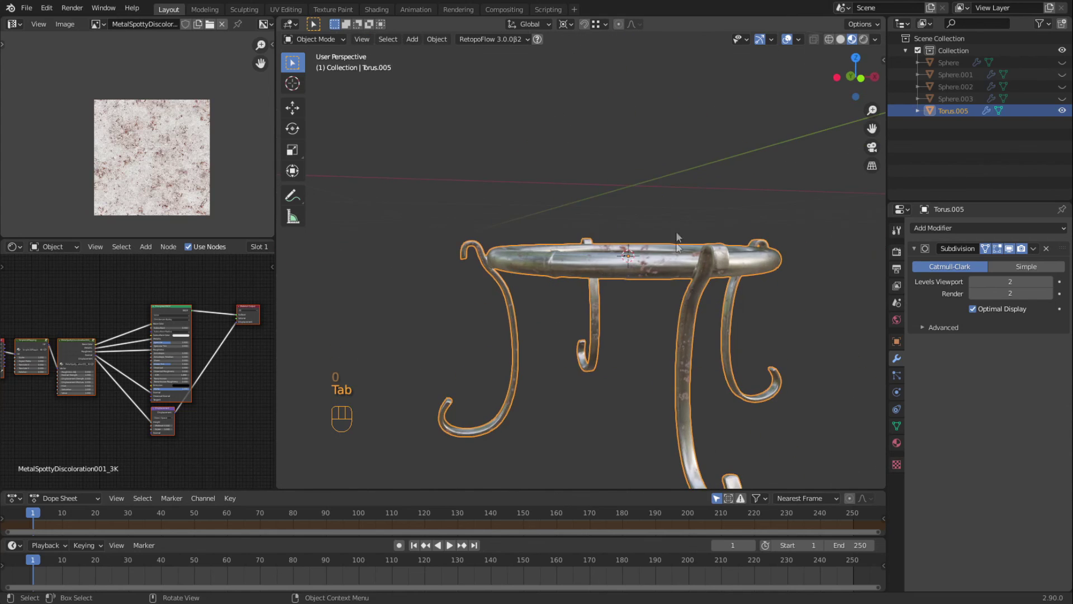
middle_click_drag(639, 350, 656, 374)
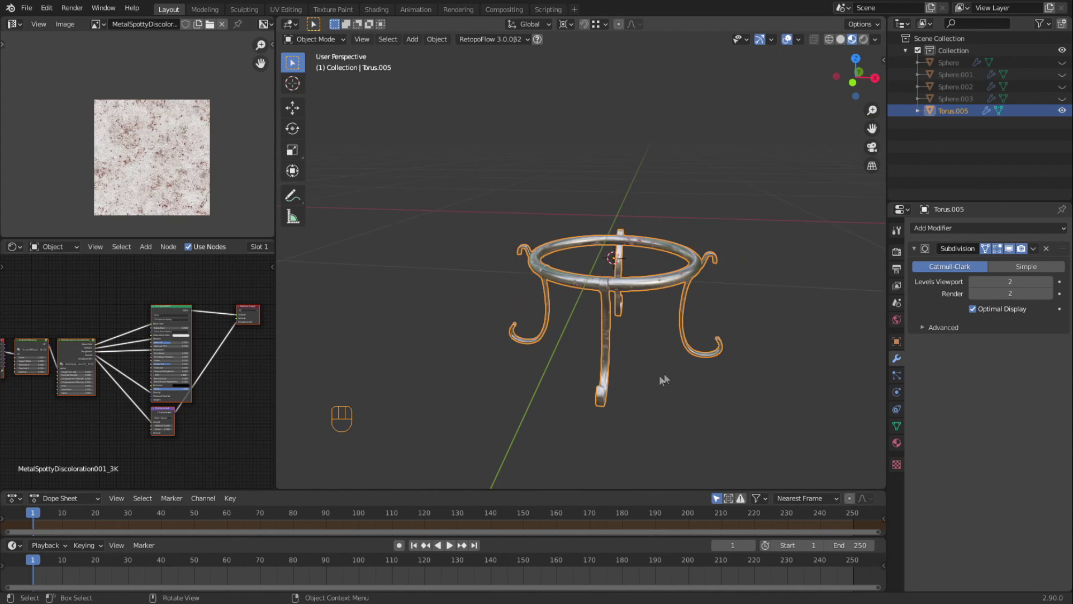
key("KP_1")
left_click(655, 374)
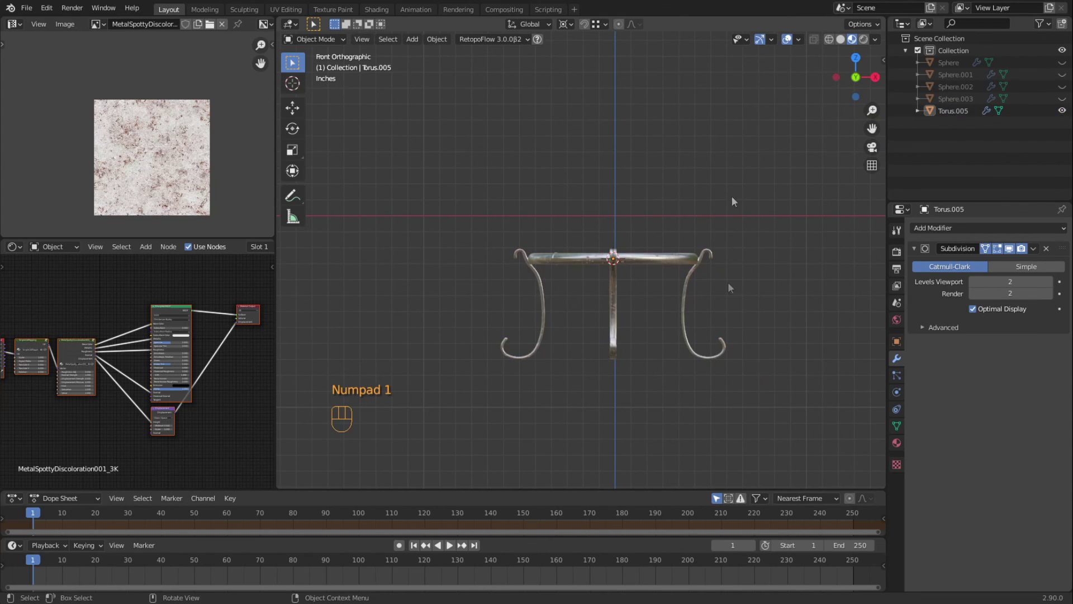
middle_click_drag(673, 341, 623, 353)
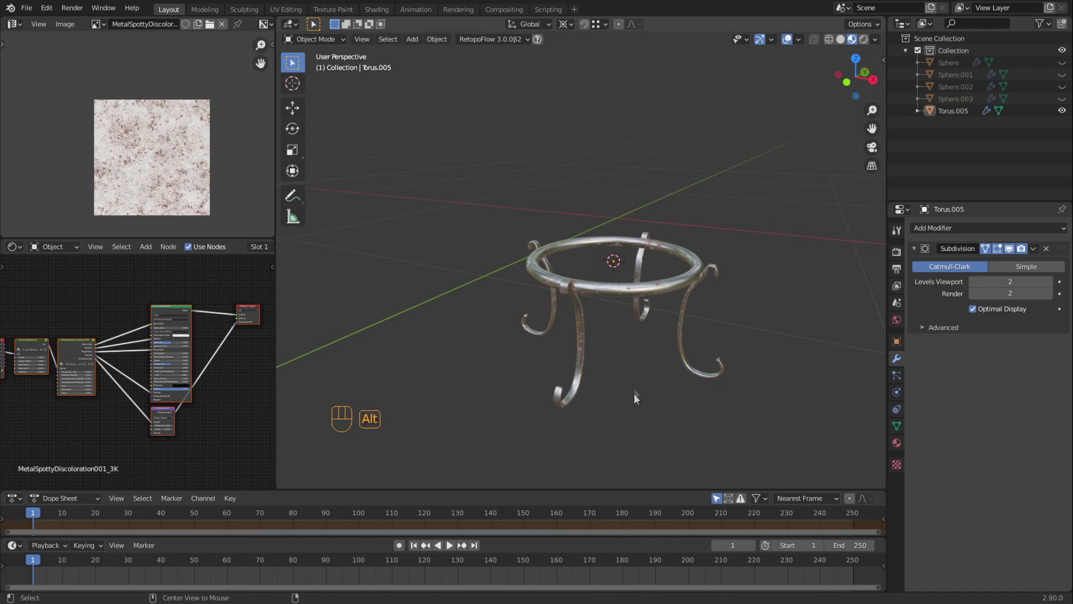
key("alt+h")
middle_click_drag(632, 390, 645, 354)
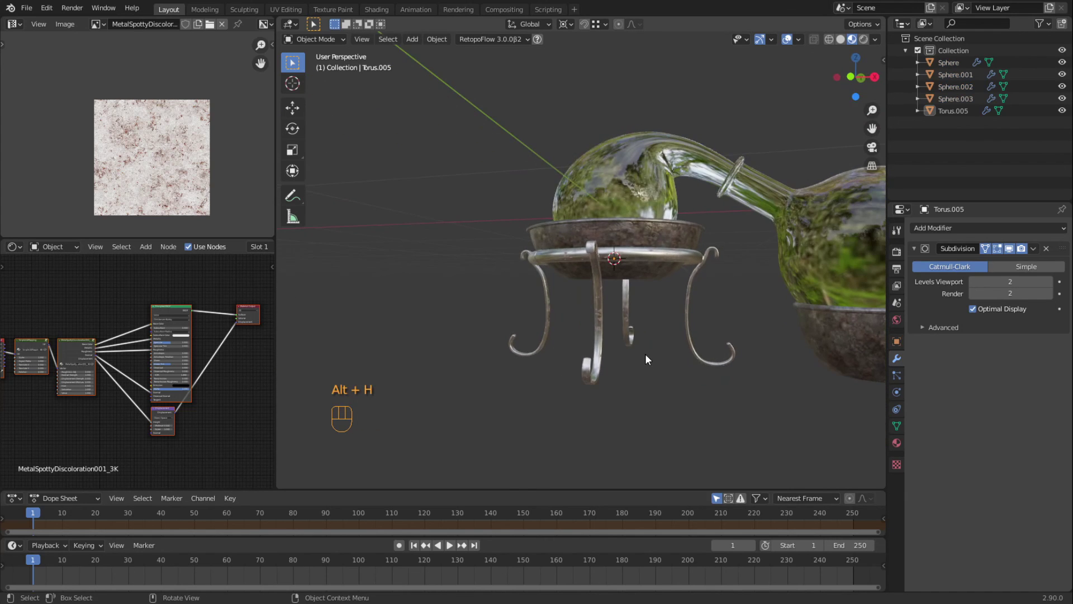
key("KP_1")
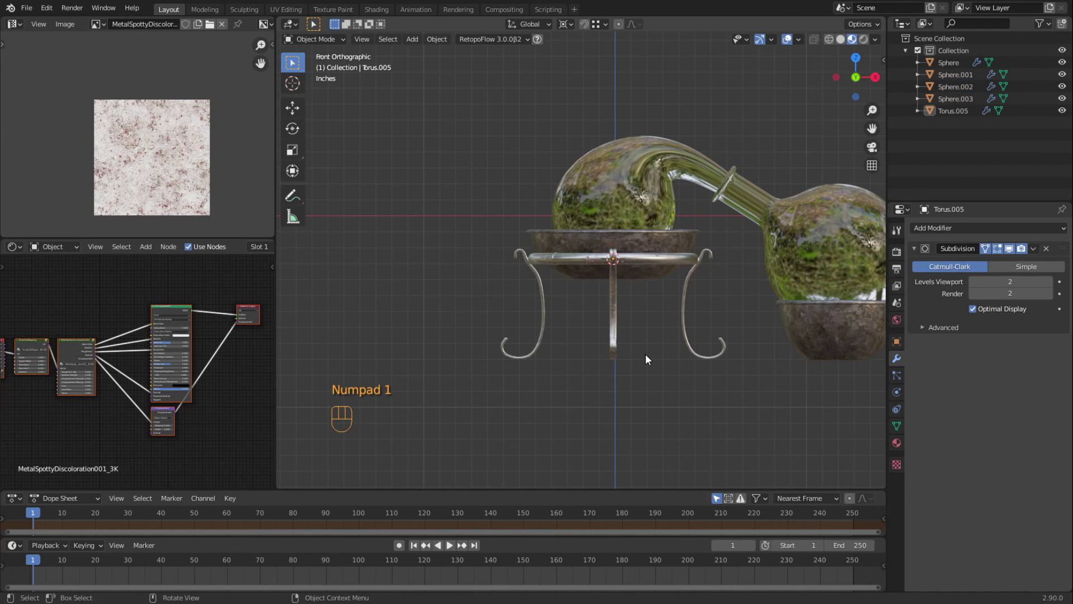
middle_click_drag(686, 387, 595, 458, "shift")
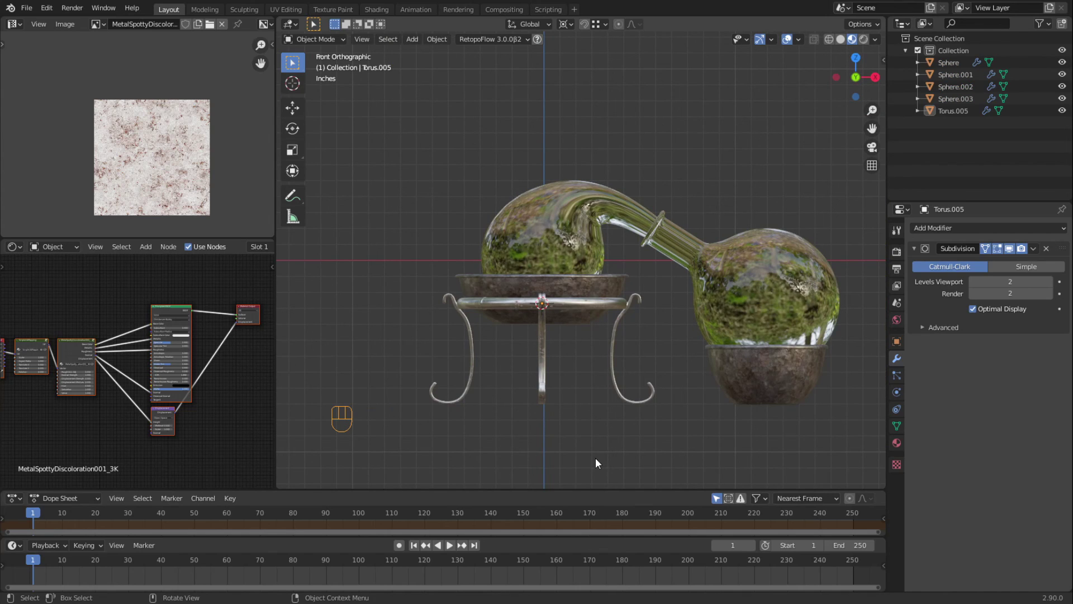